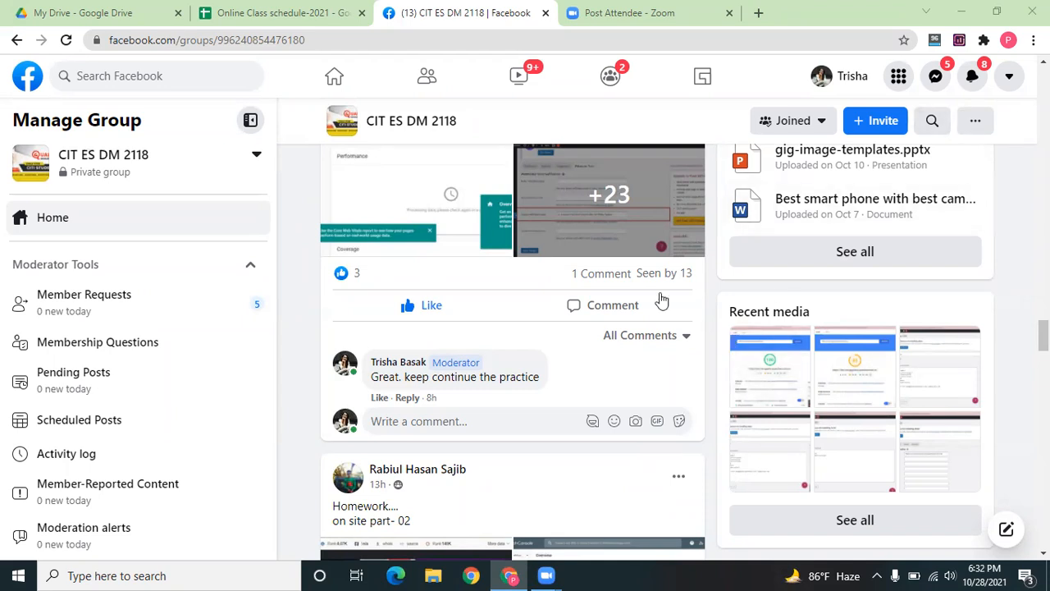
- Open the WordPress admin dashboard at esdm2118.degign.com/wp-admin in a new browser tab
left_click(756, 14)
left_click(716, 39)
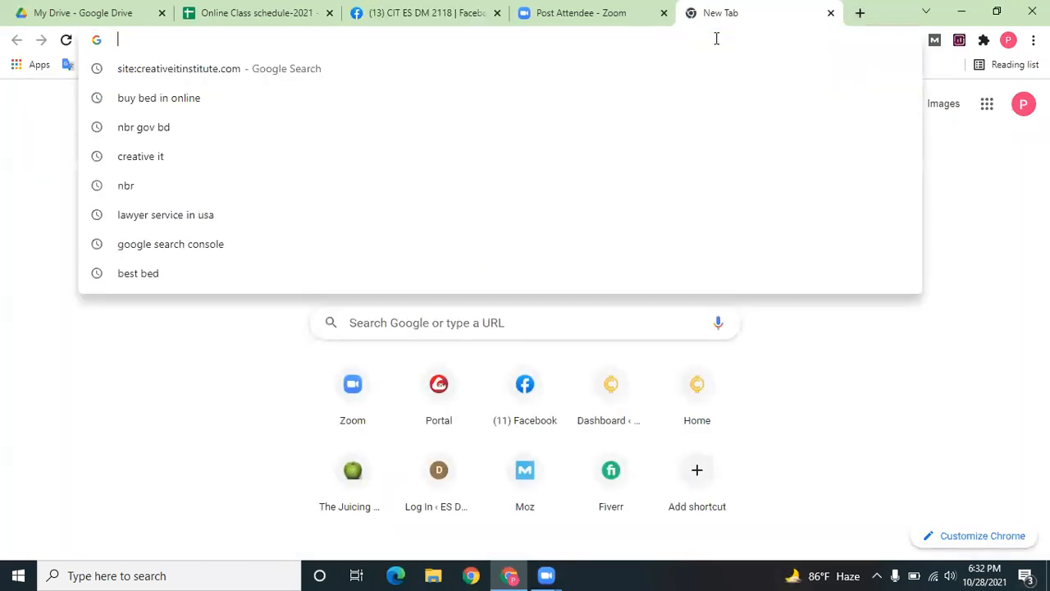
type("es")
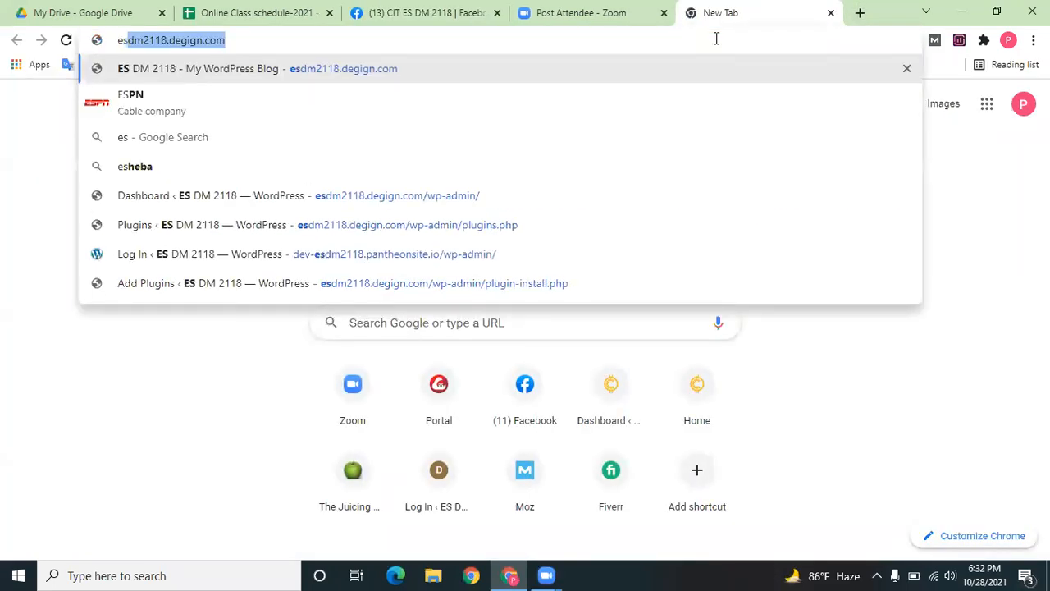
key("Right")
type("/")
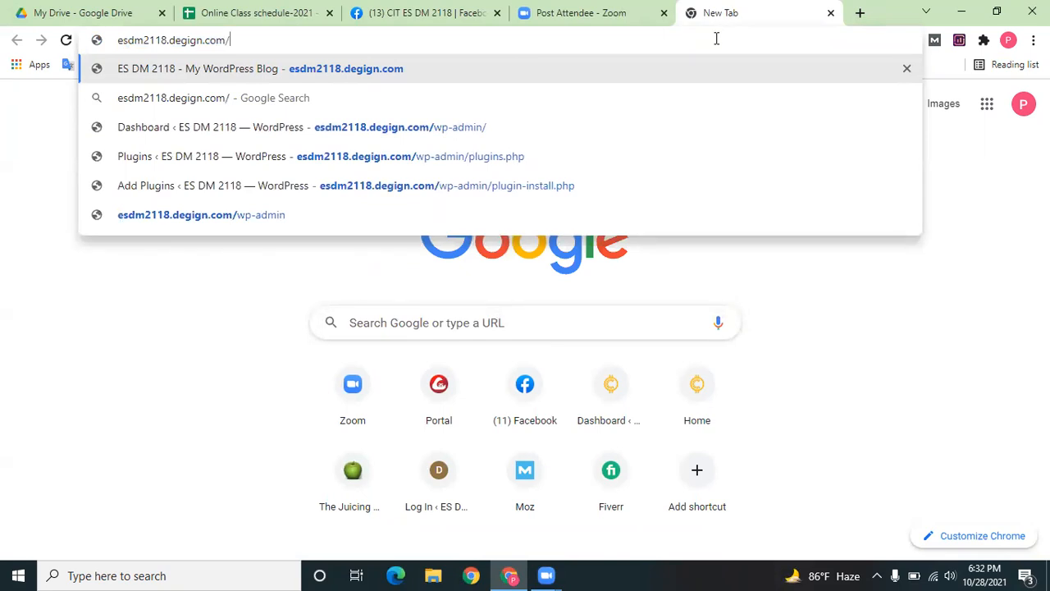
type("ad")
type("m")
key("BackSpace")
key("BackSpace")
key("BackSpace")
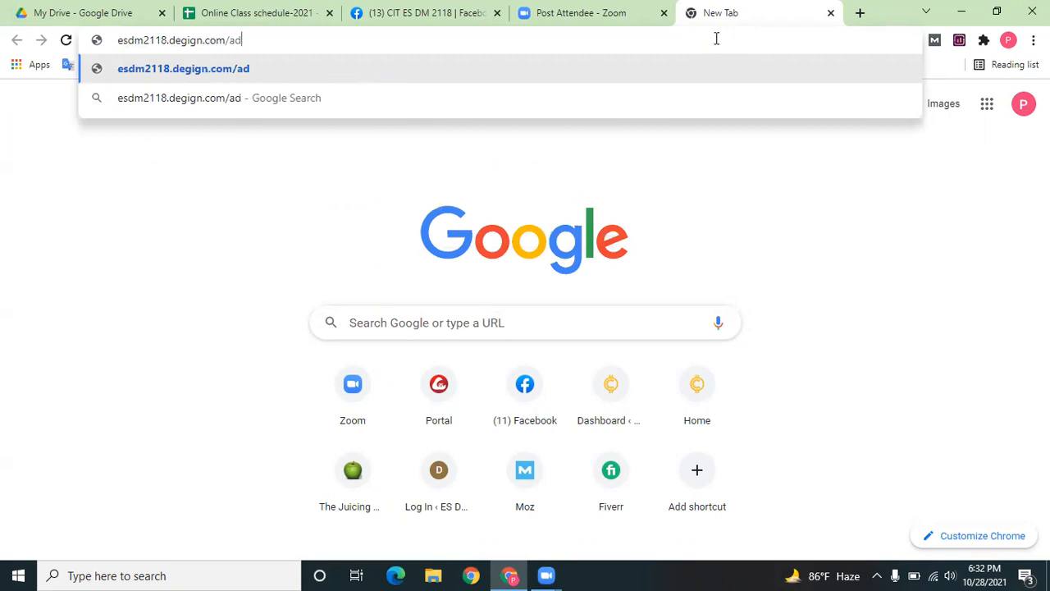
type("w")
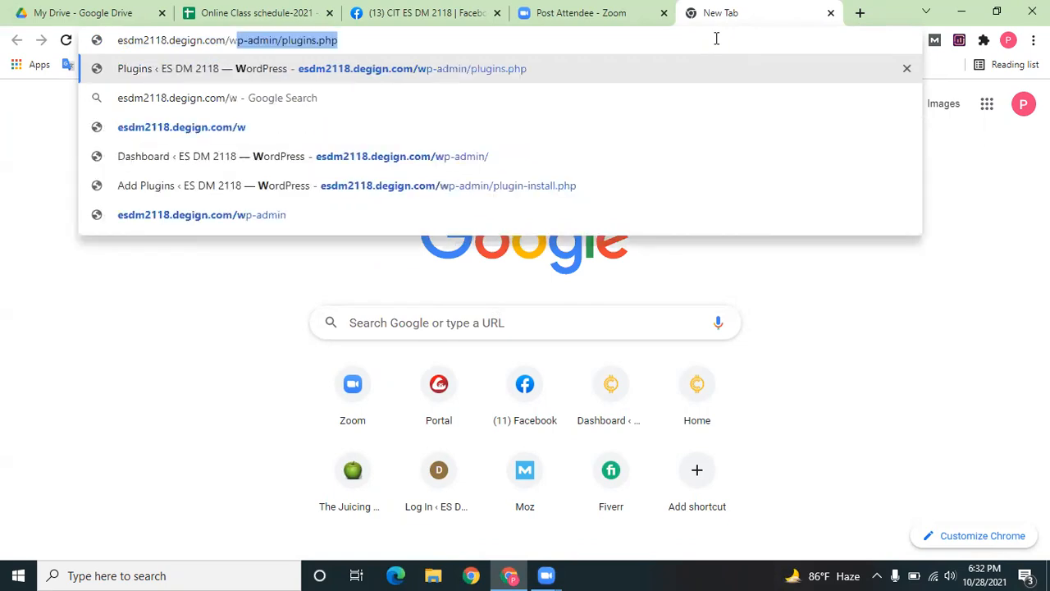
type("p-admin")
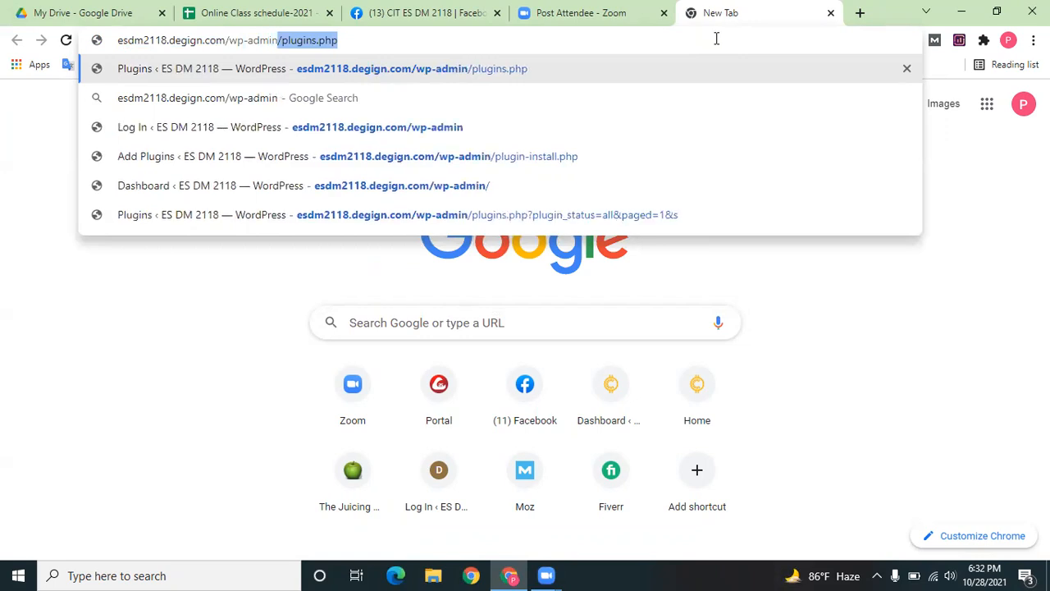
key("Delete")
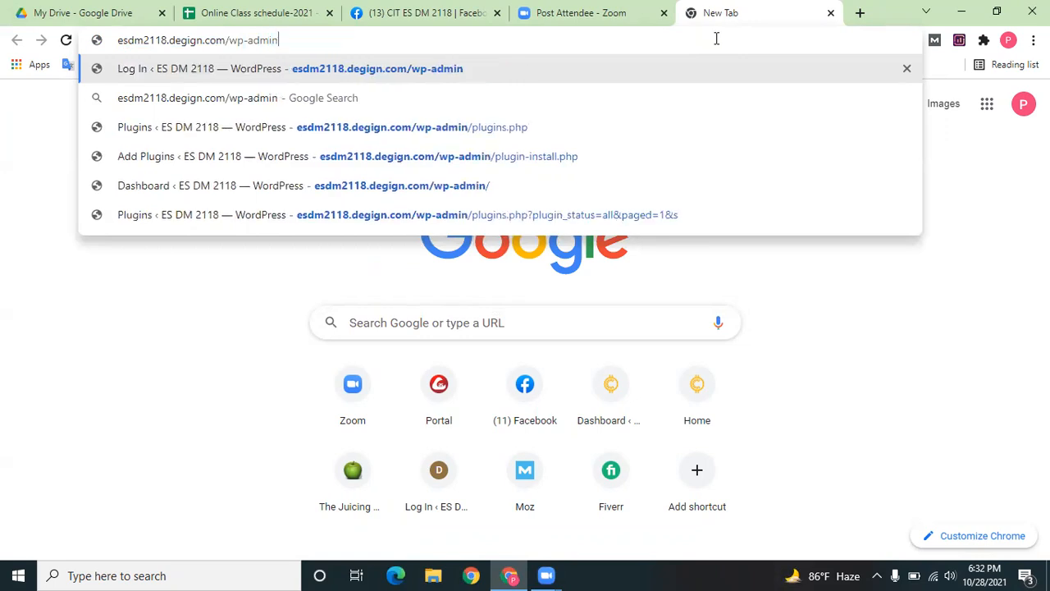
key("Return")
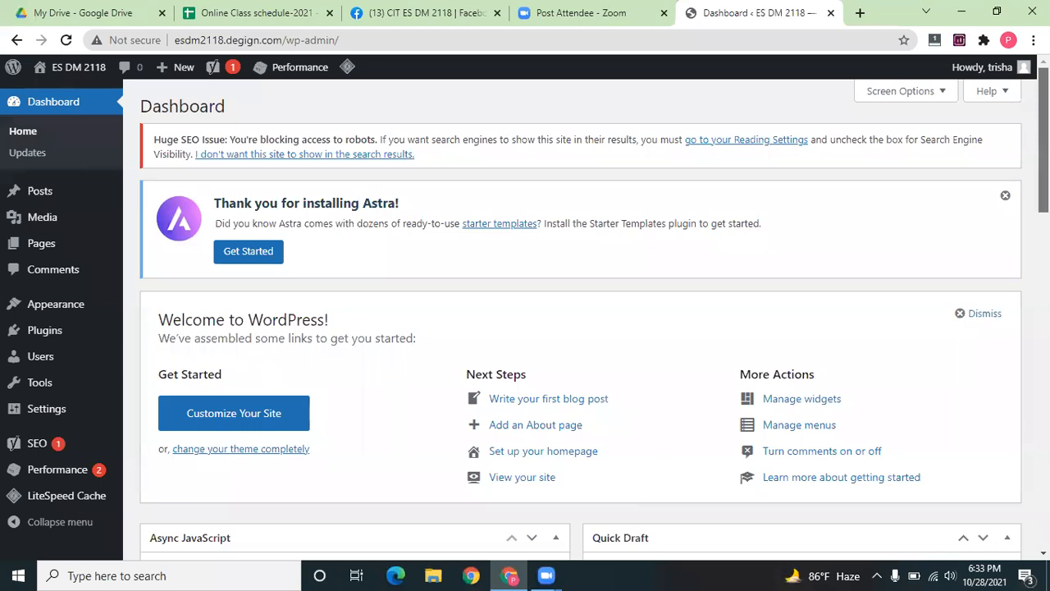
- Open the site's installed themes and examine the details of the current Astra theme
scroll(580, 314, "down", 1)
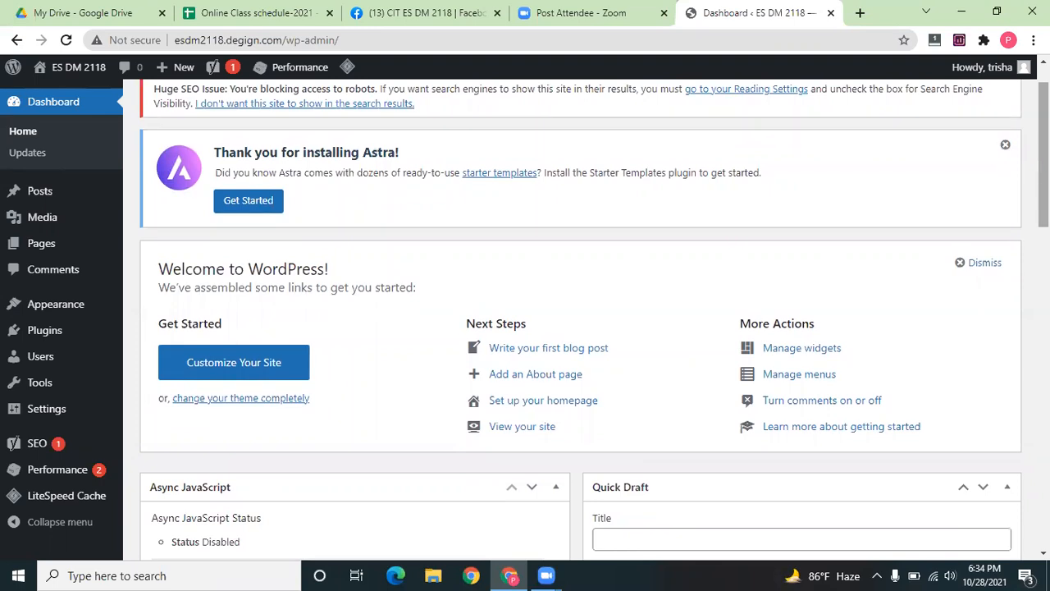
mouse_move(21, 306)
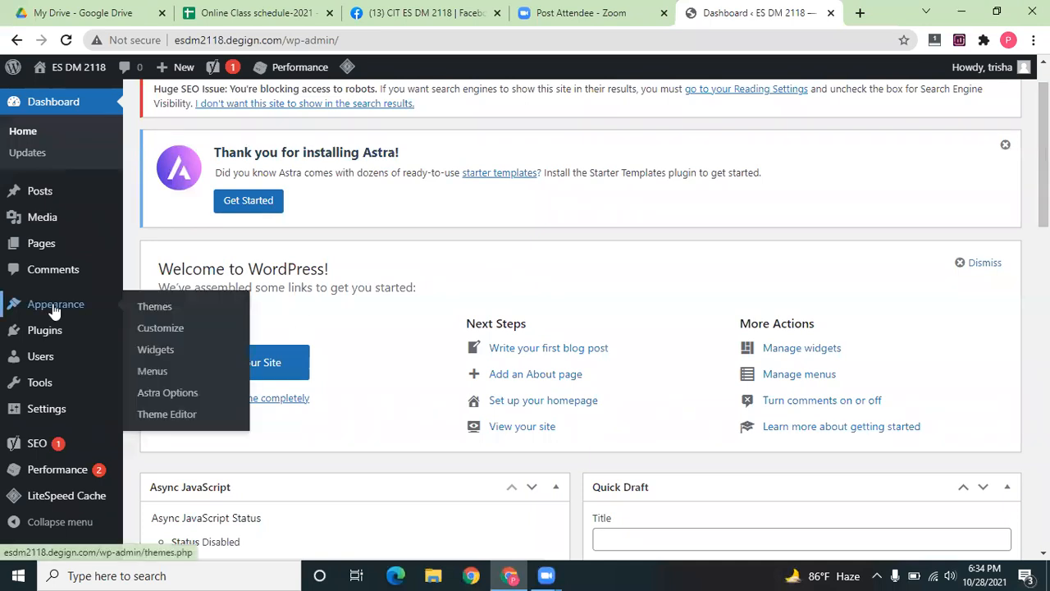
left_click(154, 308)
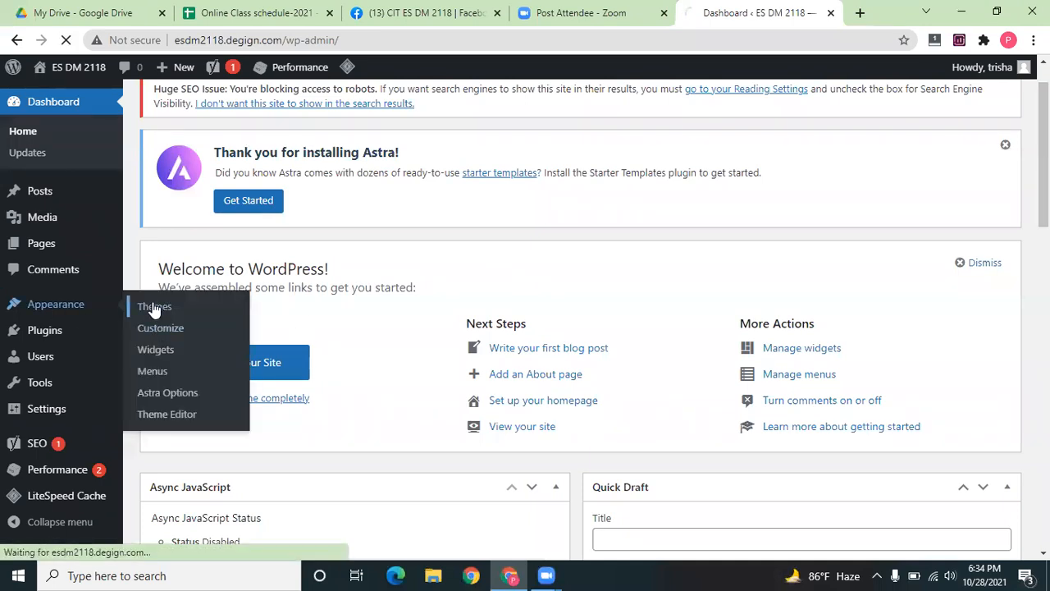
scroll(154, 309, "down", 4)
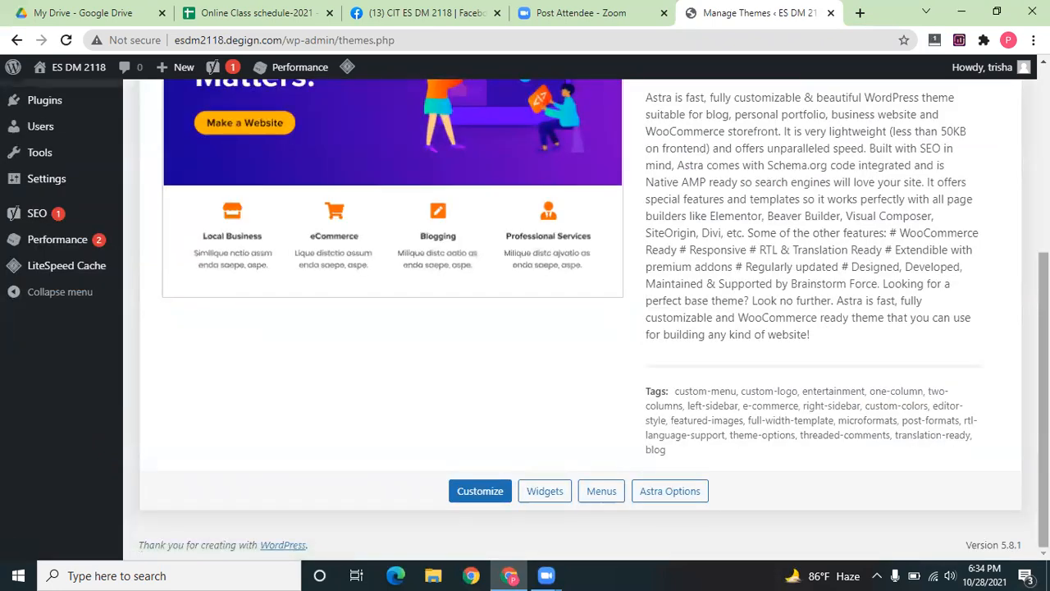
scroll(525, 315, "up", 4)
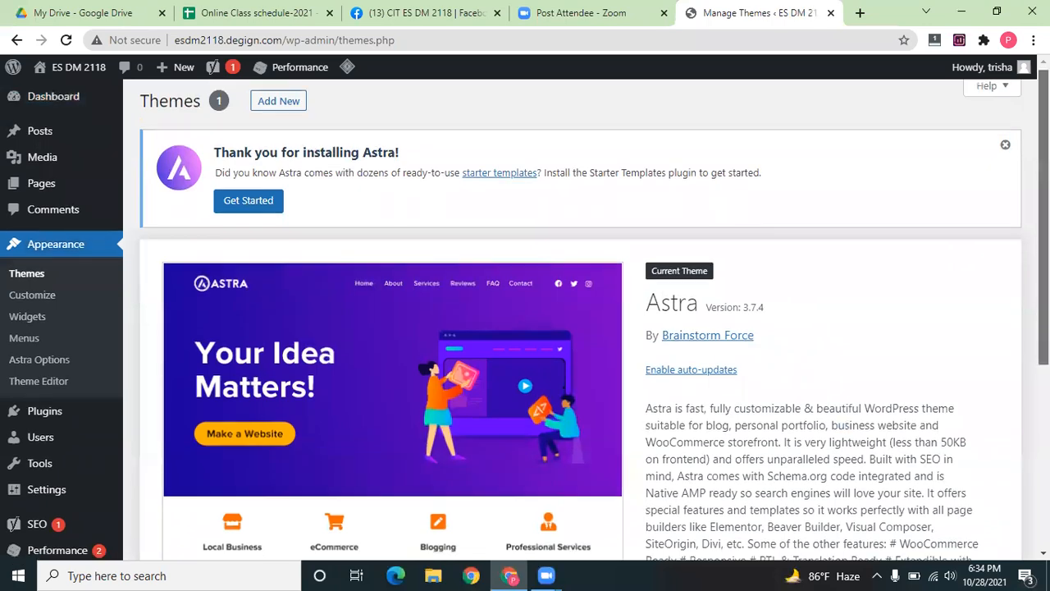
scroll(525, 320, "down", 4)
scroll(525, 320, "up", 3)
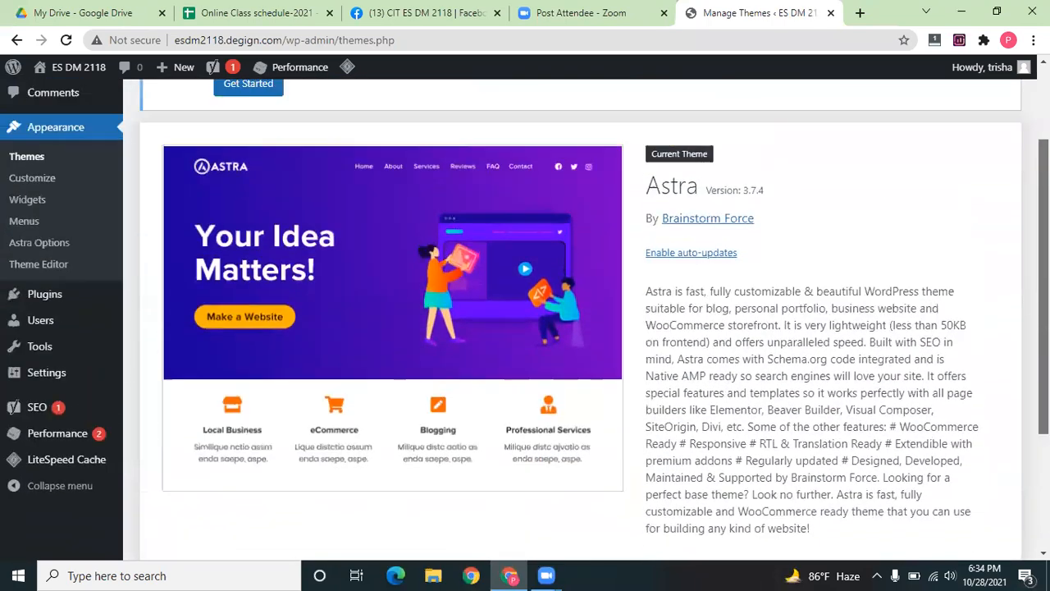
scroll(525, 320, "down", 1)
scroll(1020, 293, "down", 3)
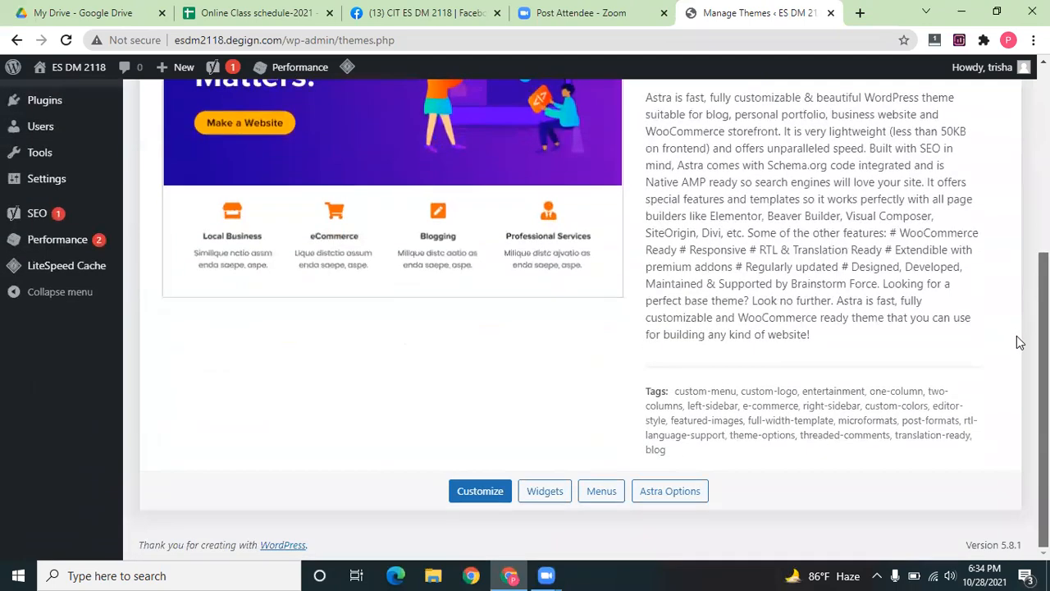
scroll(1015, 340, "up", 4)
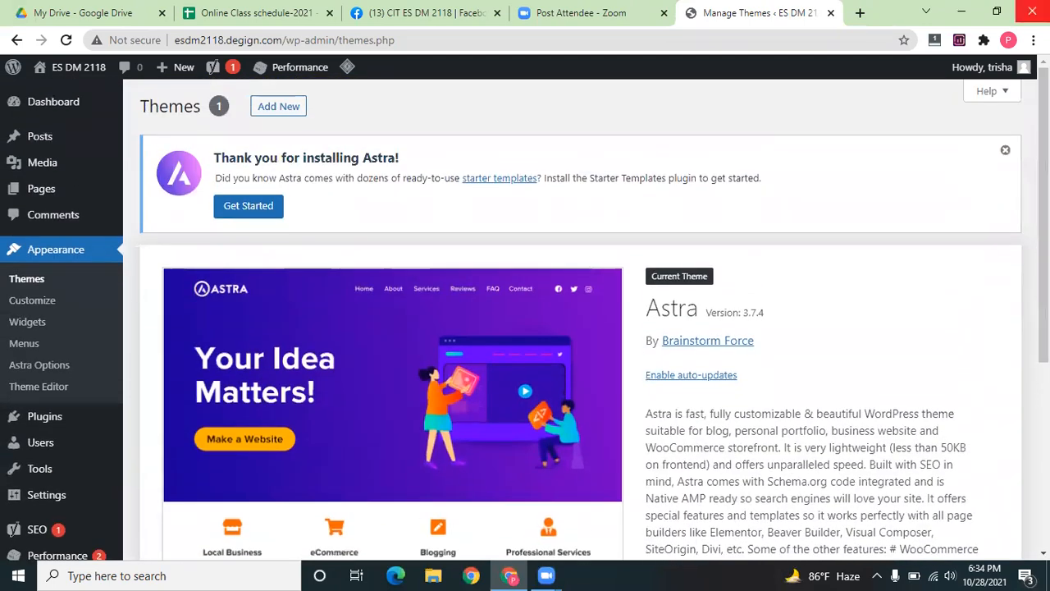
scroll(1017, 353, "down", 4)
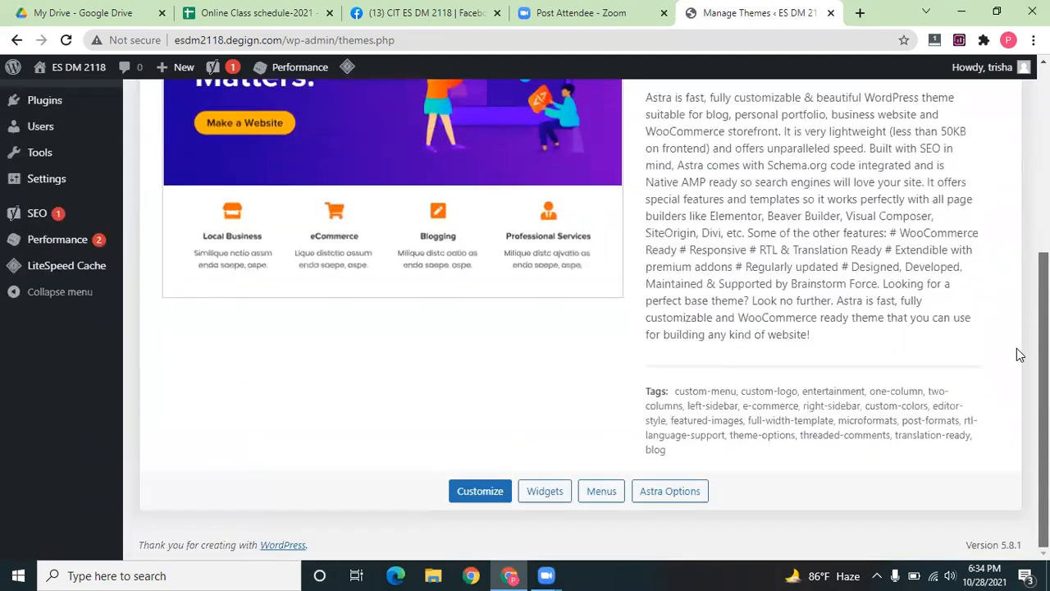
- Start customizing the Astra theme and load the site's front page, esdm2118.degign.com, in a separate new tab
left_click(476, 491)
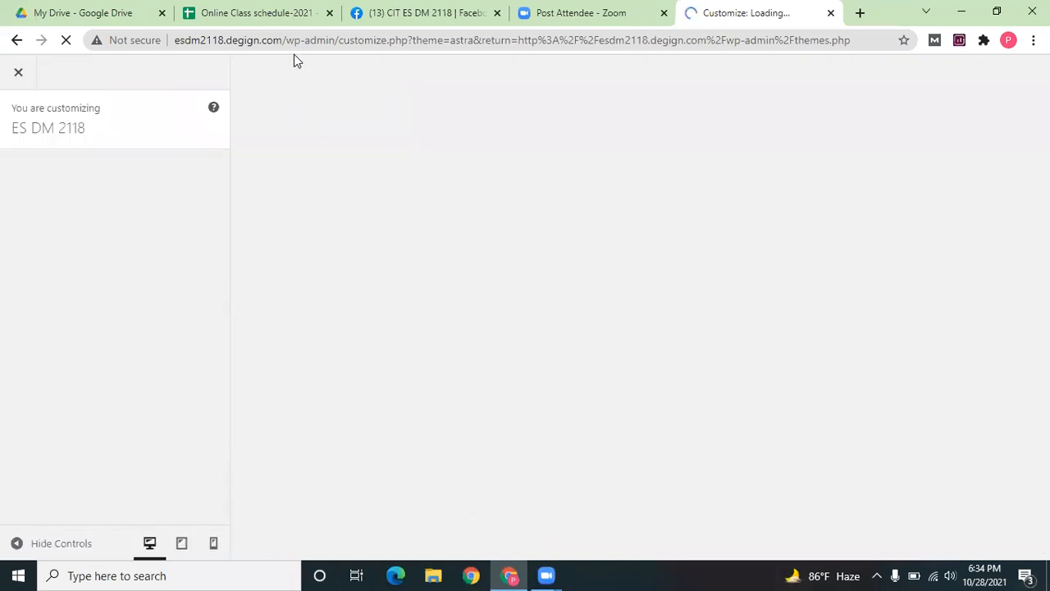
left_click_drag(287, 38, 155, 42)
key("ctrl+c")
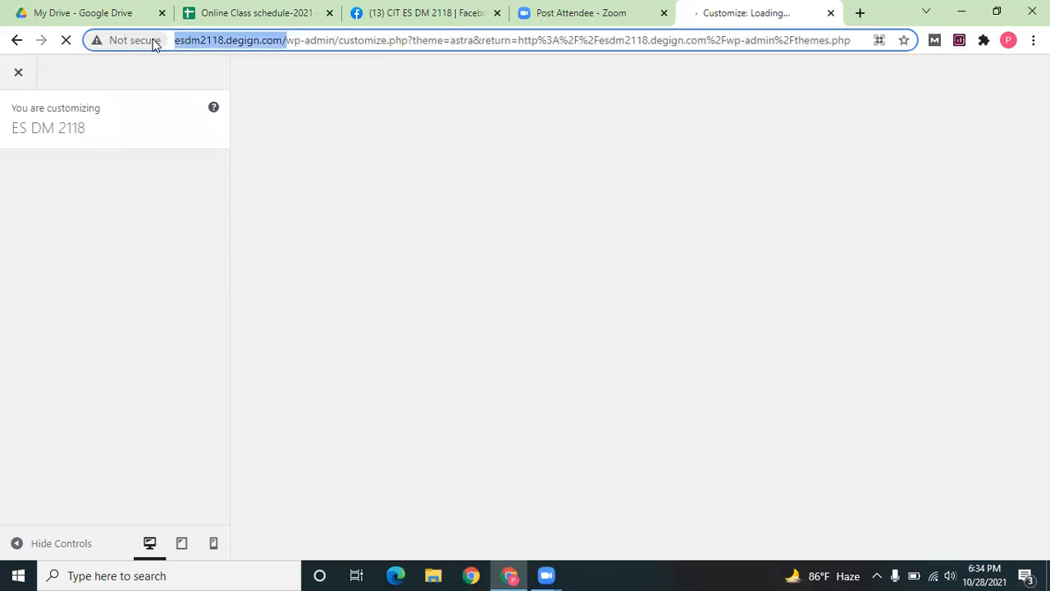
left_click(860, 13)
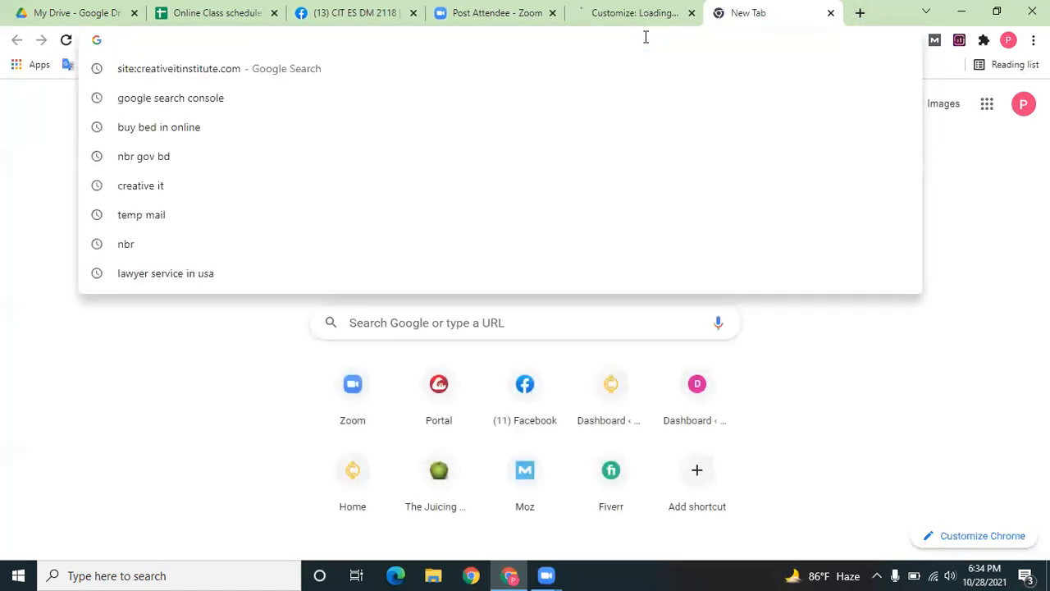
key("ctrl+v")
key("Return")
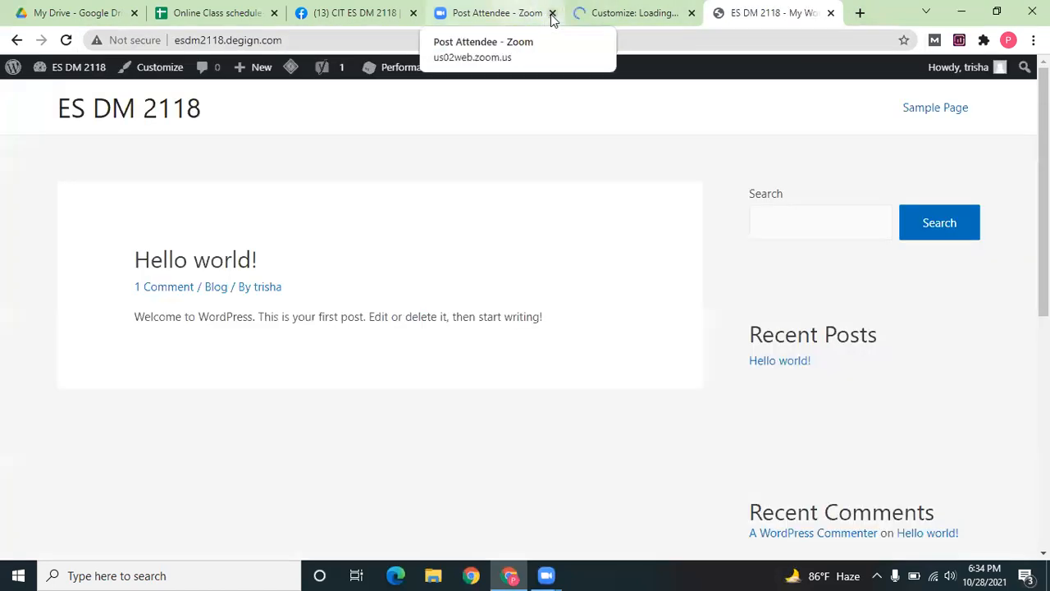
- Close the Zoom and Online Class schedule tabs and look through the site's front page
left_click(552, 13)
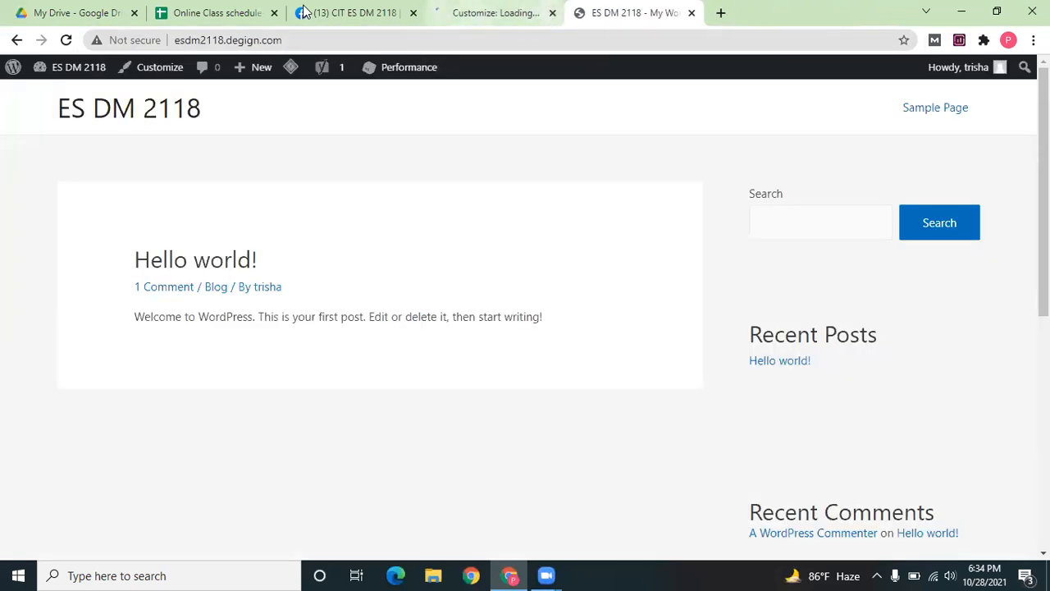
left_click(274, 13)
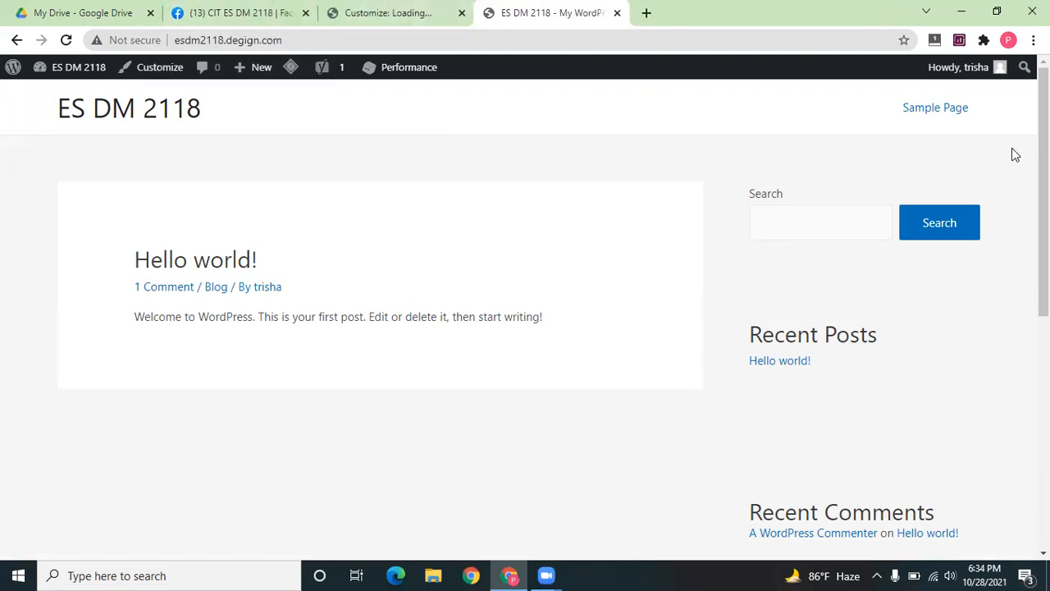
scroll(1012, 148, "down", 1)
scroll(518, 318, "down", 5)
scroll(518, 319, "up", 6)
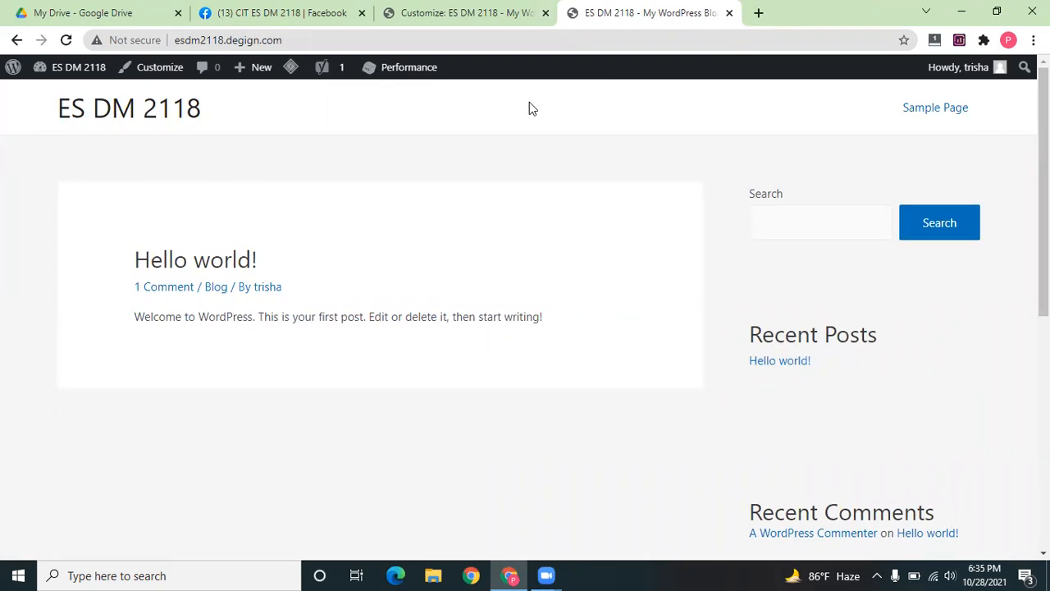
- View the site in the theme customizer, leave it for the themes page and check the live front page again
left_click(467, 10)
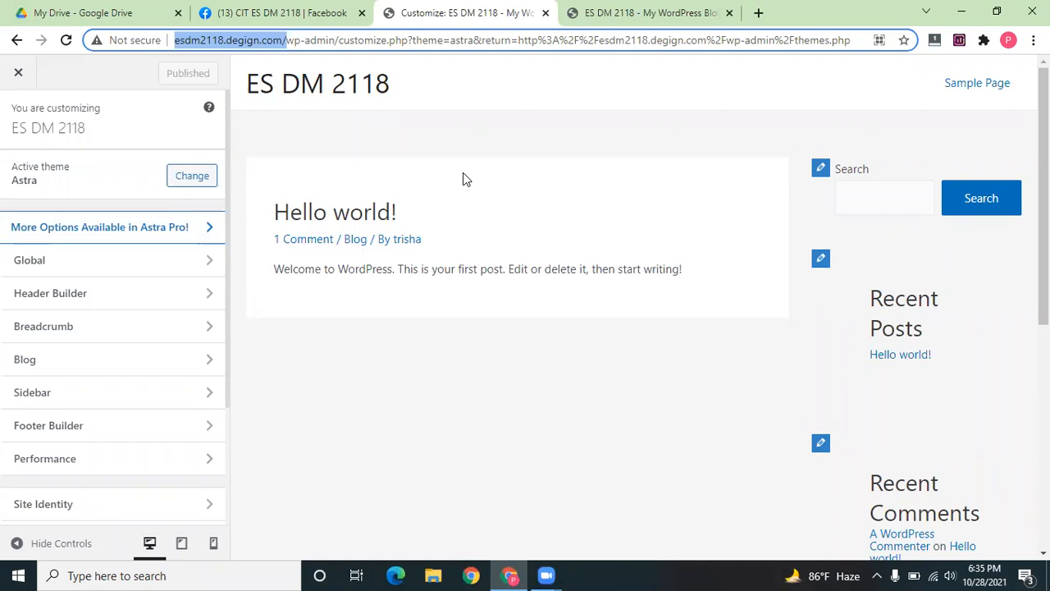
left_click(20, 74)
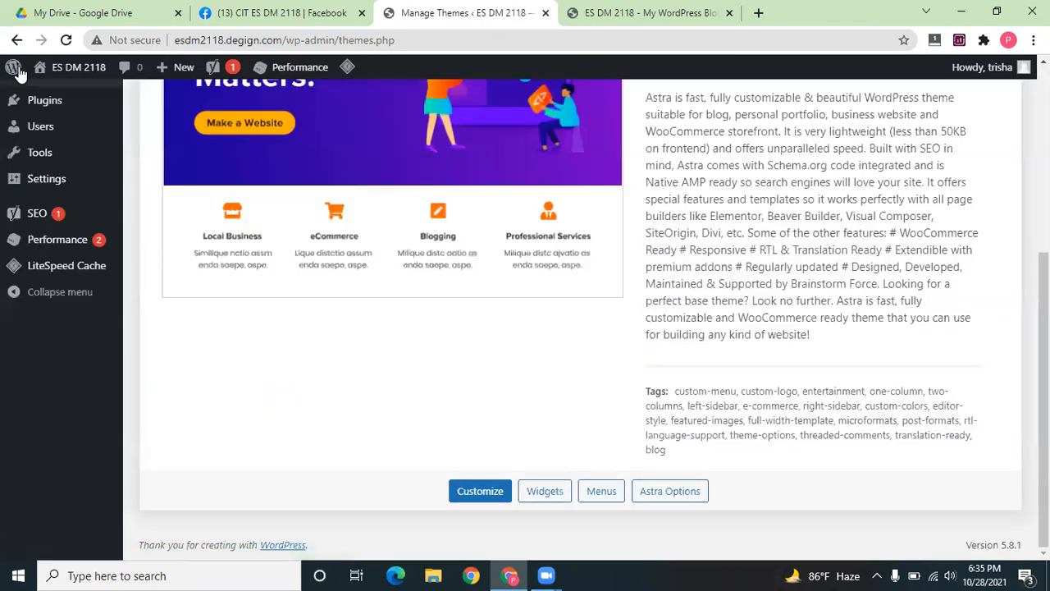
left_click(578, 9)
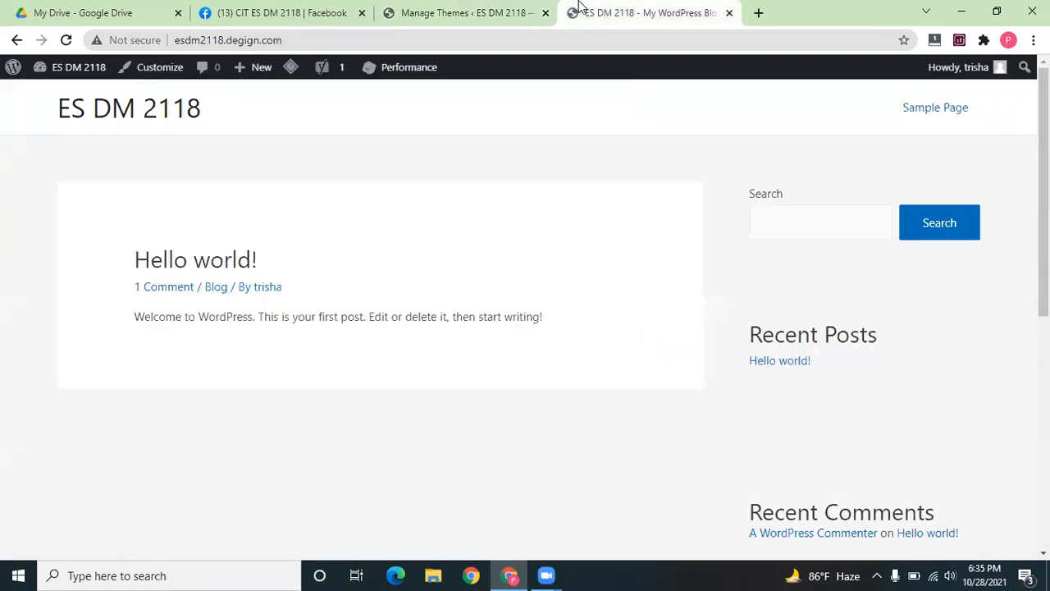
left_click(509, 9)
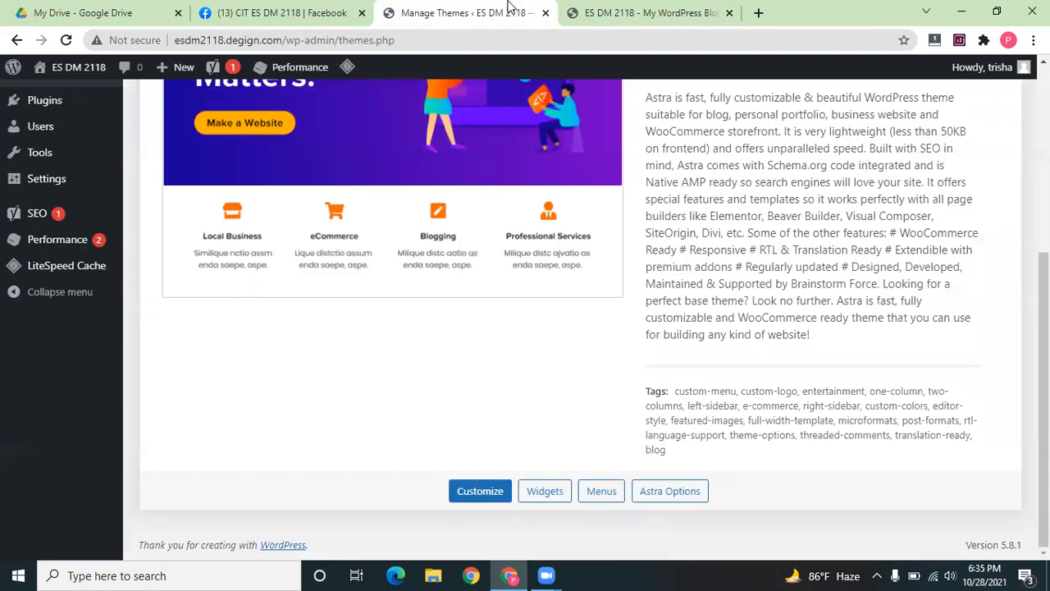
- Add the Classic Editor plugin to the site by installing and activating it
mouse_move(50, 101)
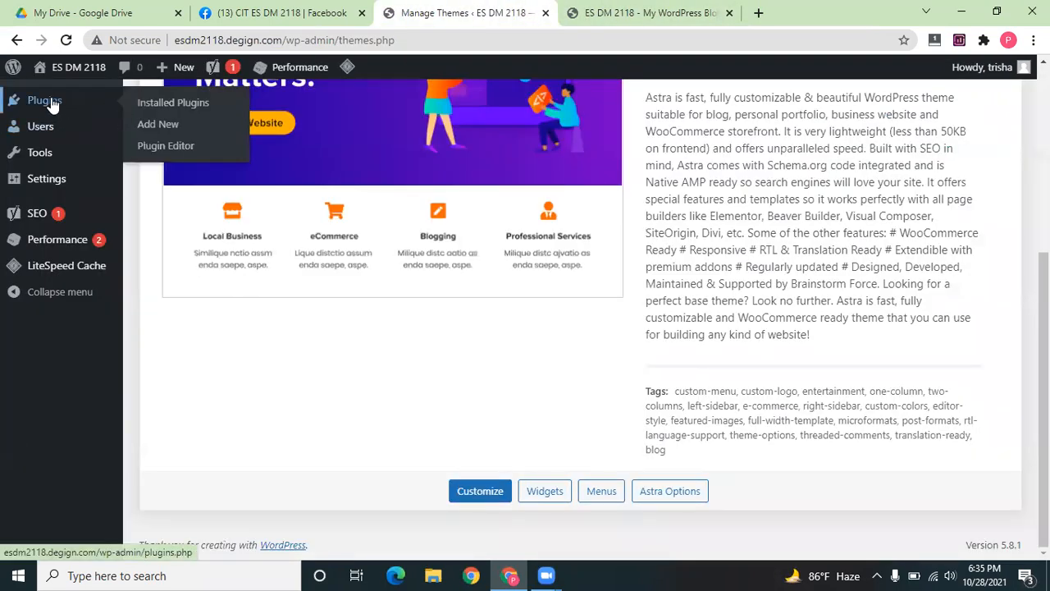
left_click(160, 103)
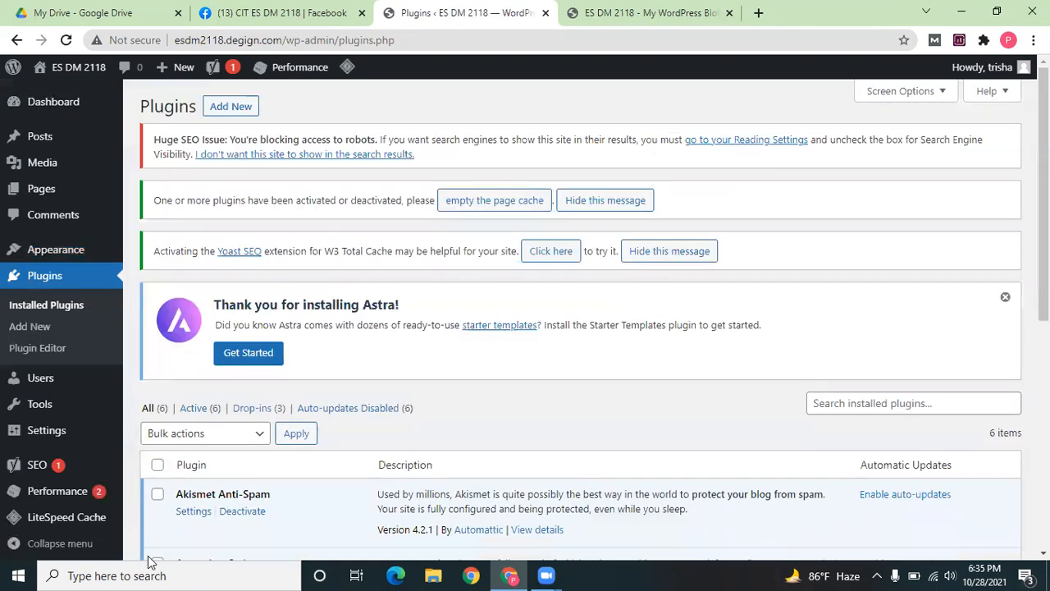
left_click(231, 107)
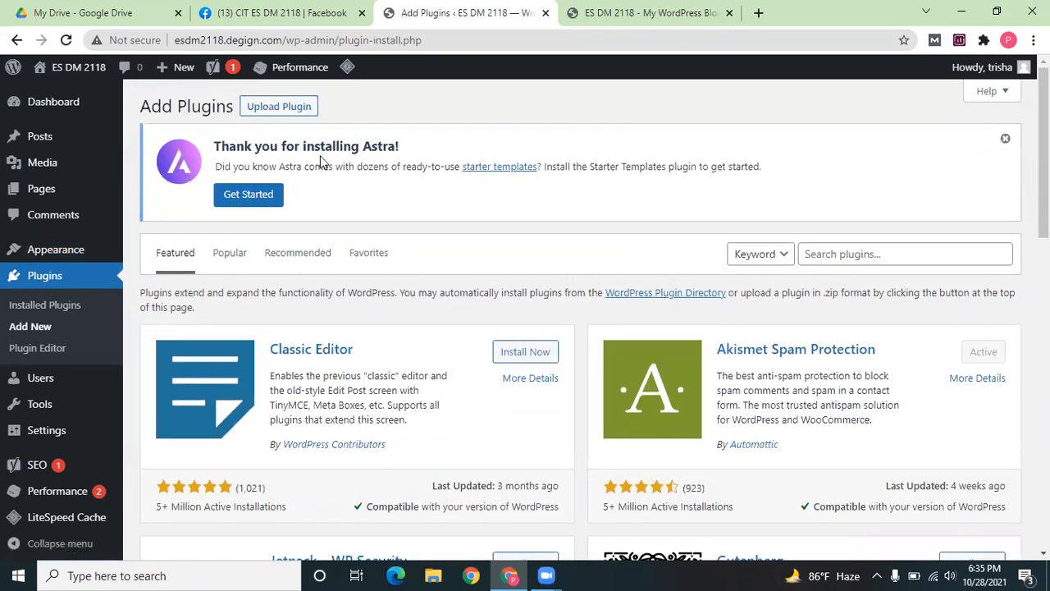
left_click(542, 360)
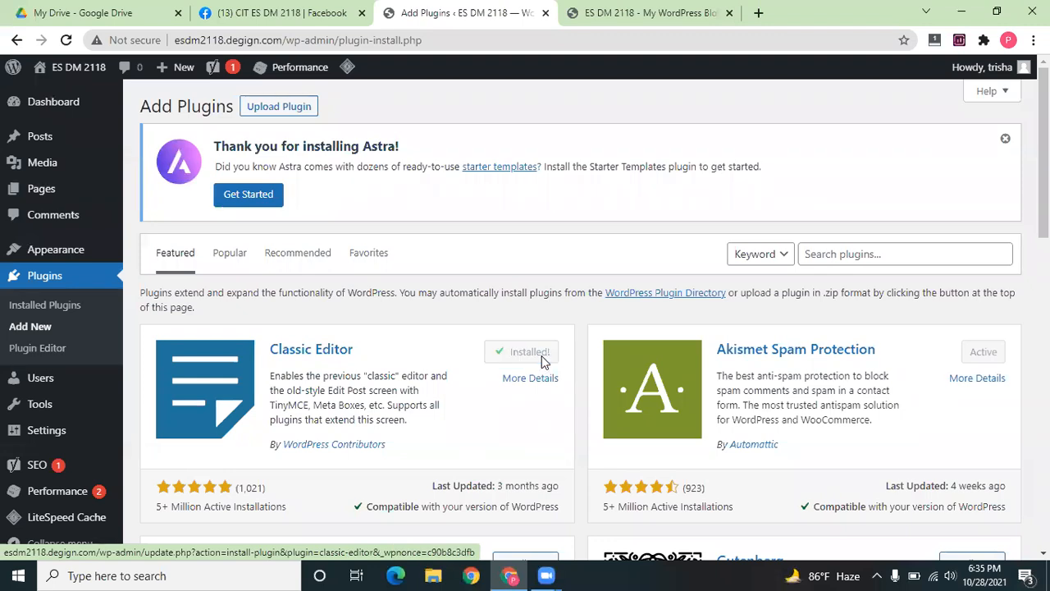
left_click(529, 359)
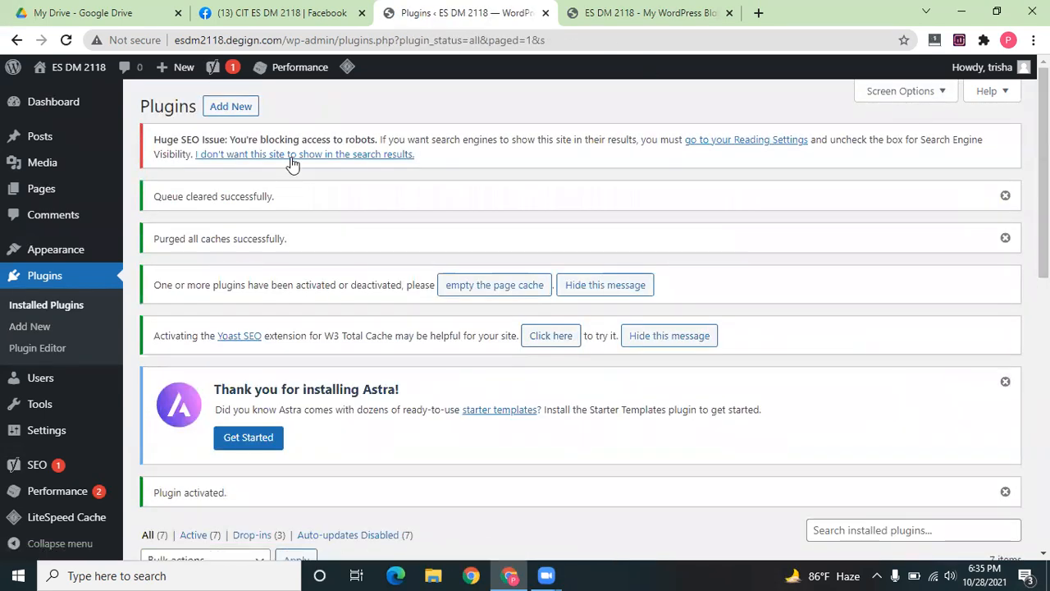
- Open the list of all the site's pages
mouse_move(9, 195)
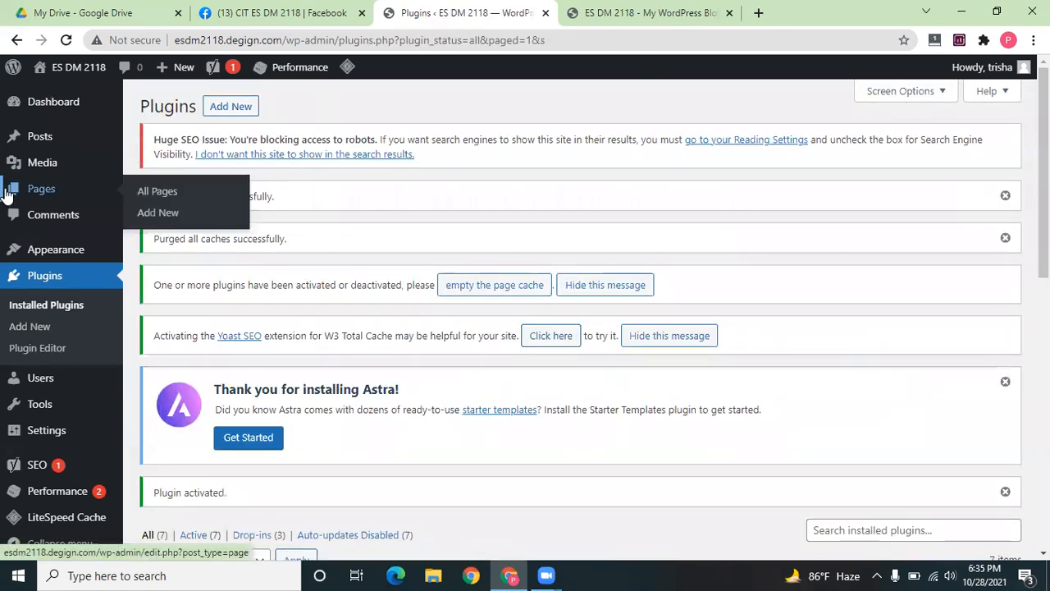
left_click(169, 192)
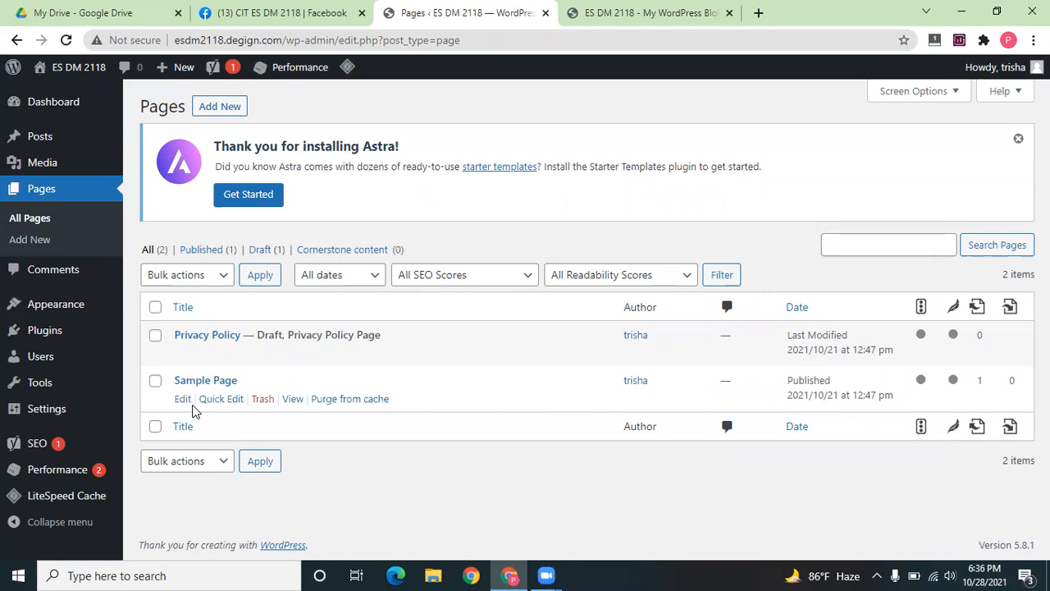
- Search Google for "kitchen varieties" in a new browser tab and open the kitchenvarieties.com website
left_click(760, 13)
left_click(706, 37)
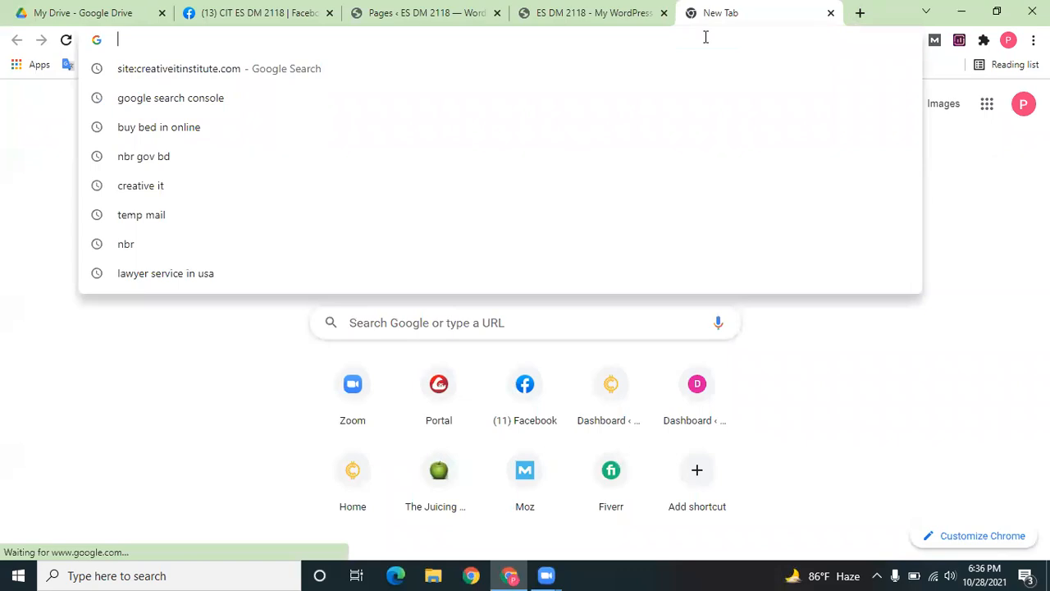
type("k")
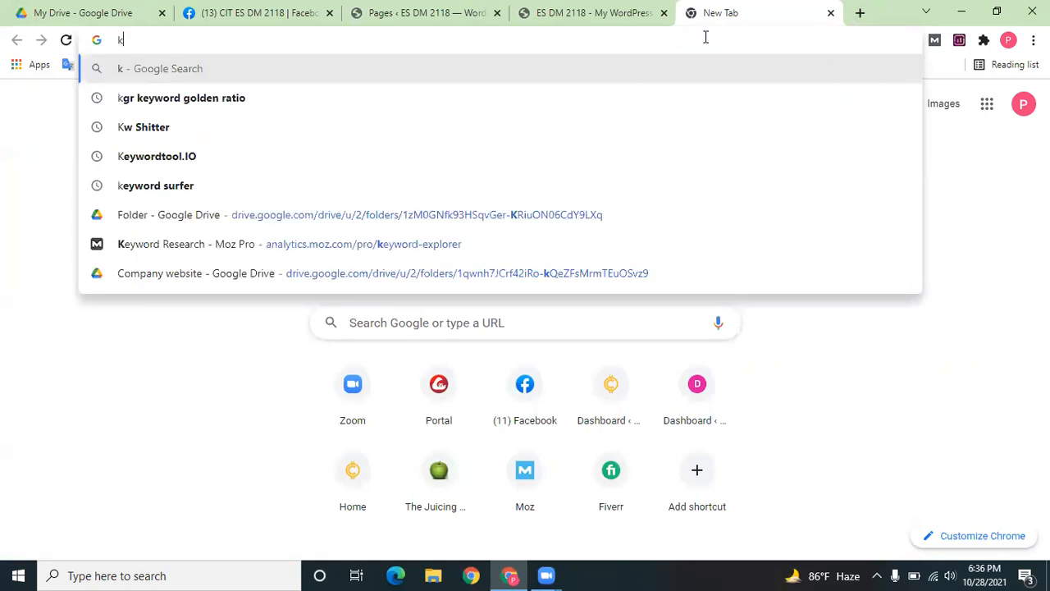
type("i")
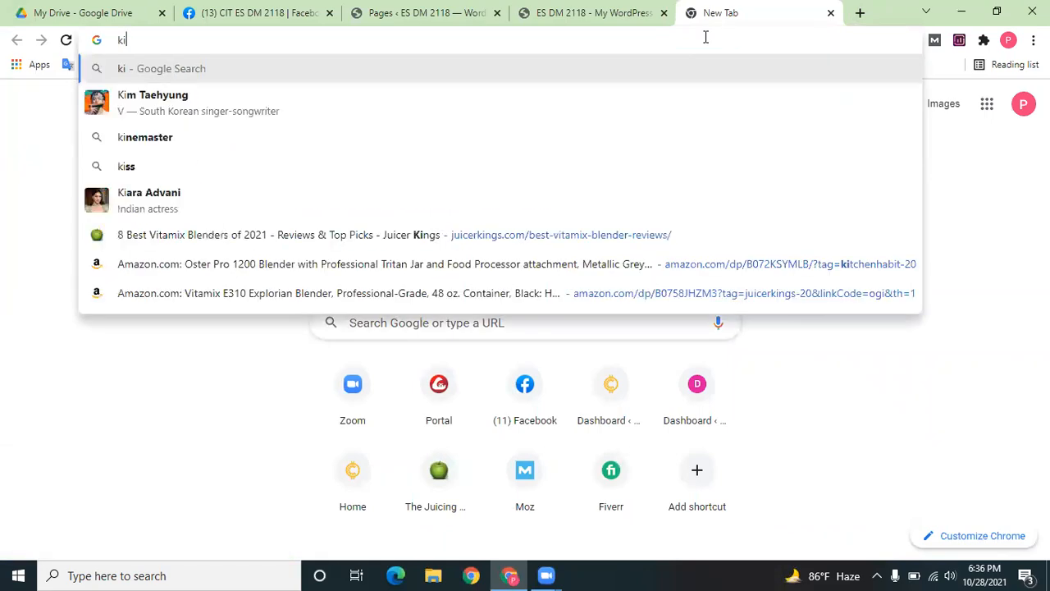
type("tchen ")
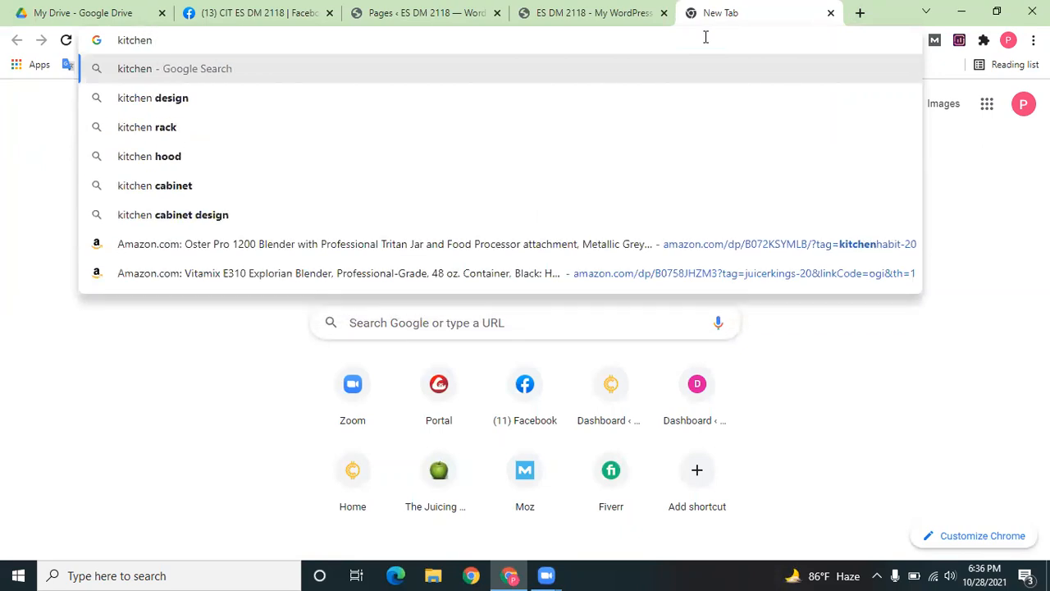
type("varai")
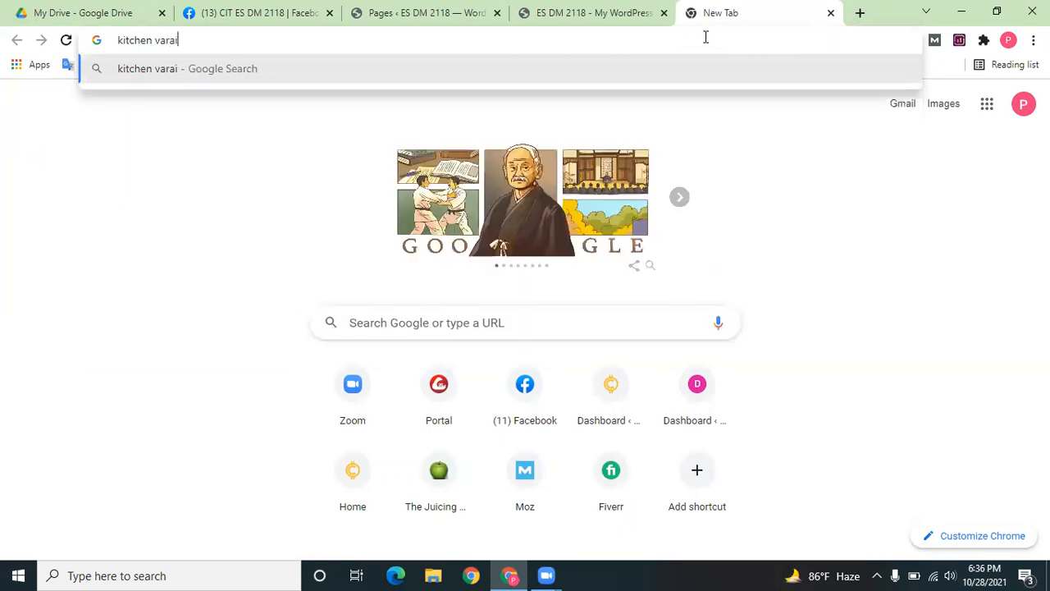
type("tics")
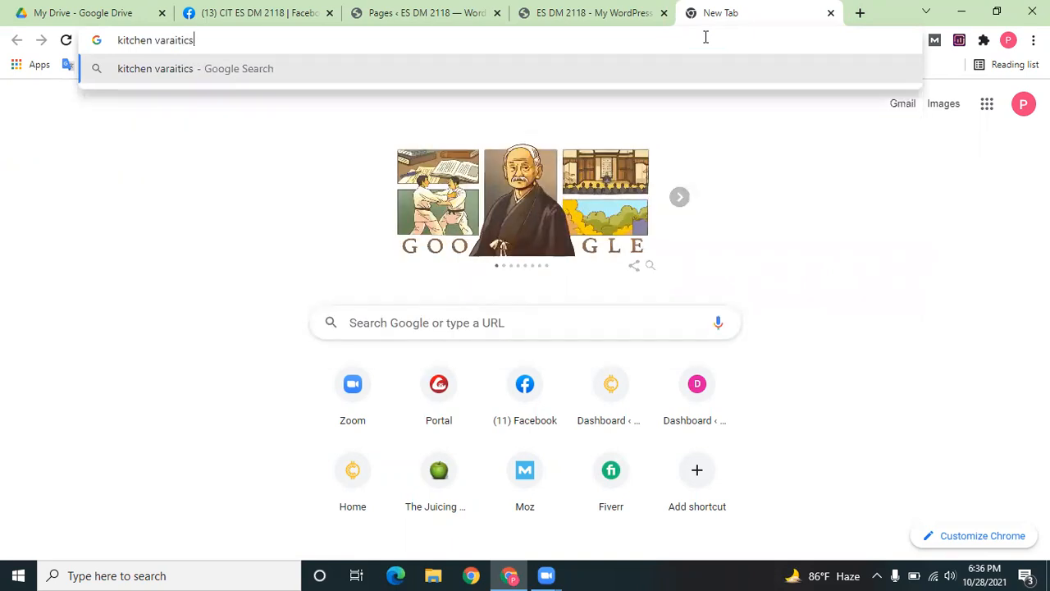
key("Return")
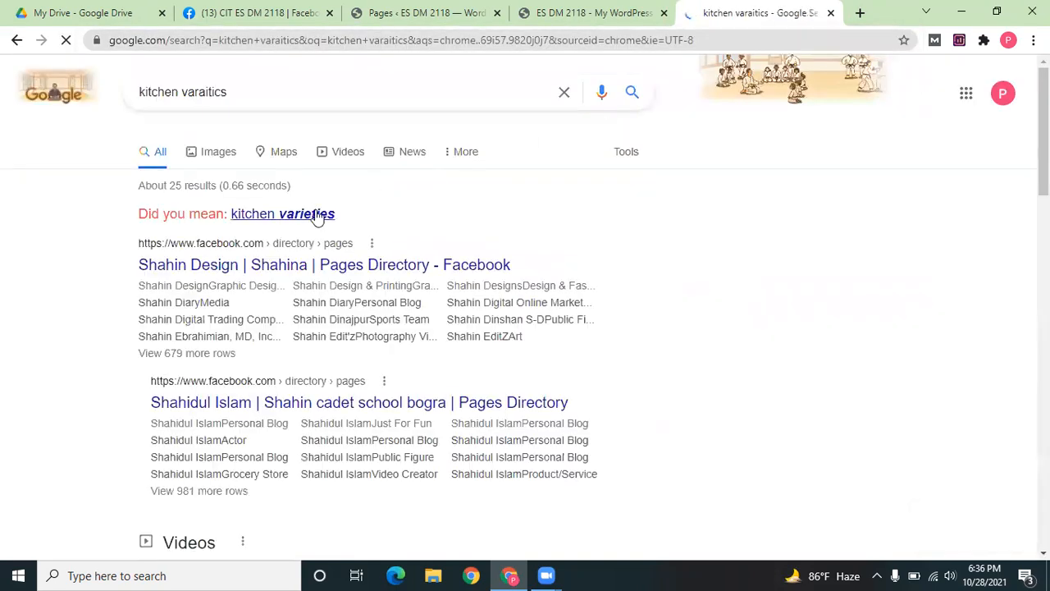
left_click(317, 215)
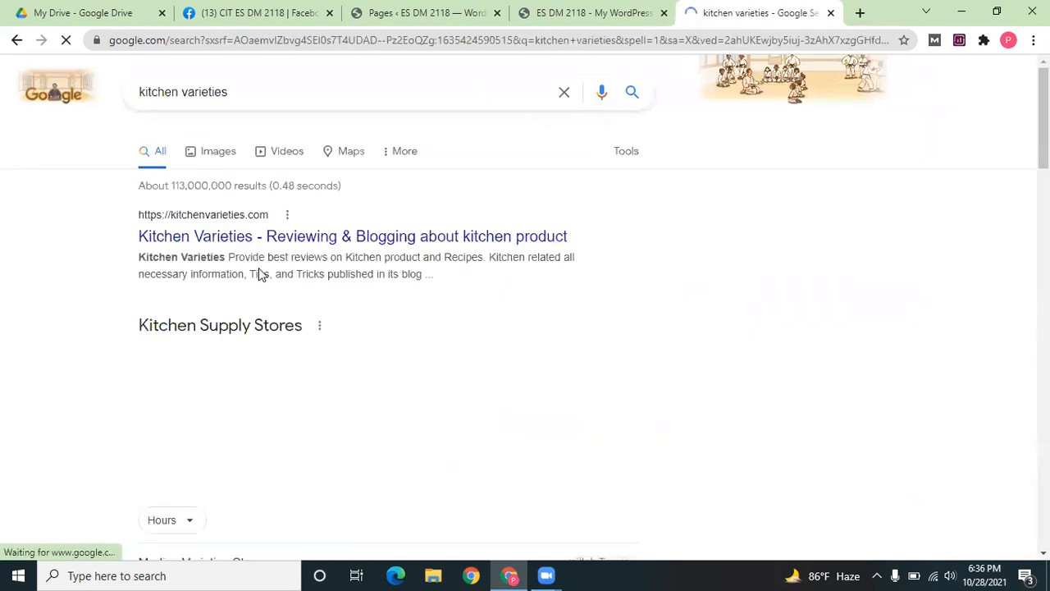
left_click(240, 238)
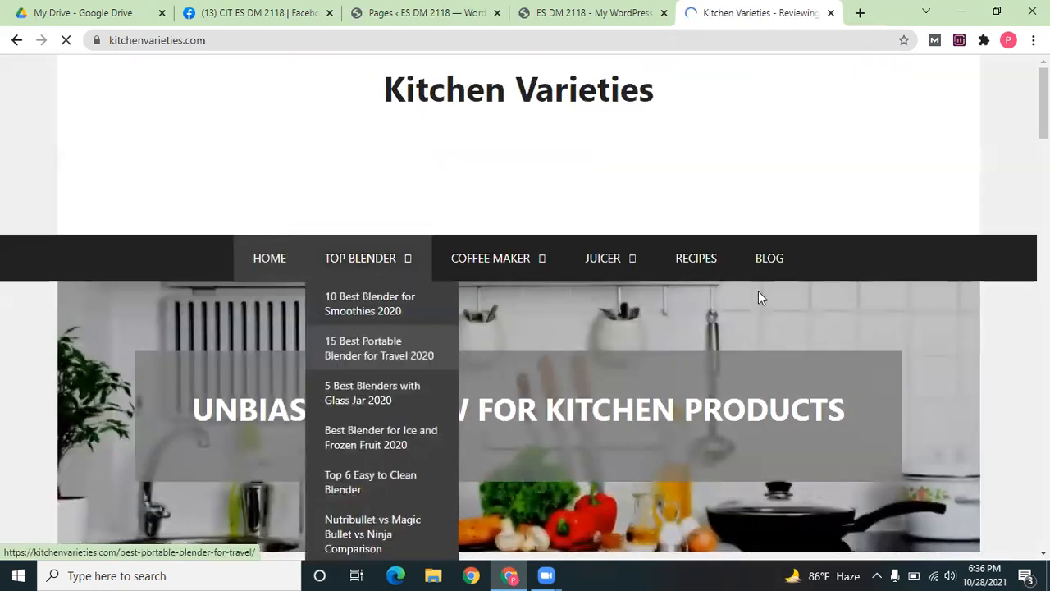
- Look through the Kitchen Varieties home page, examining its header, navigation menu, banner and blender buying guide posts
scroll(525, 303, "down", 5)
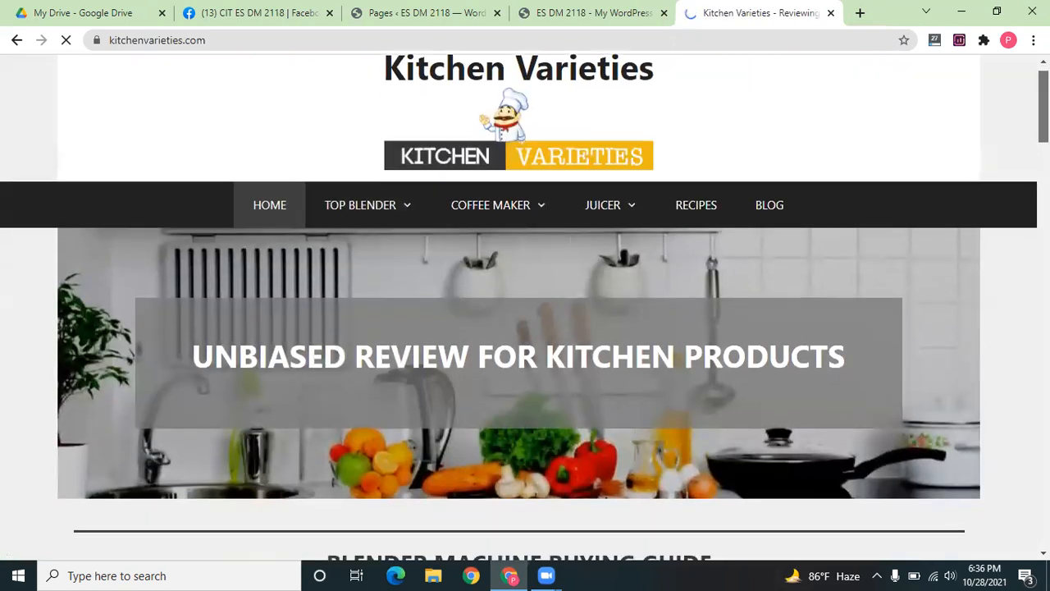
scroll(526, 304, "down", 3)
scroll(525, 303, "up", 2)
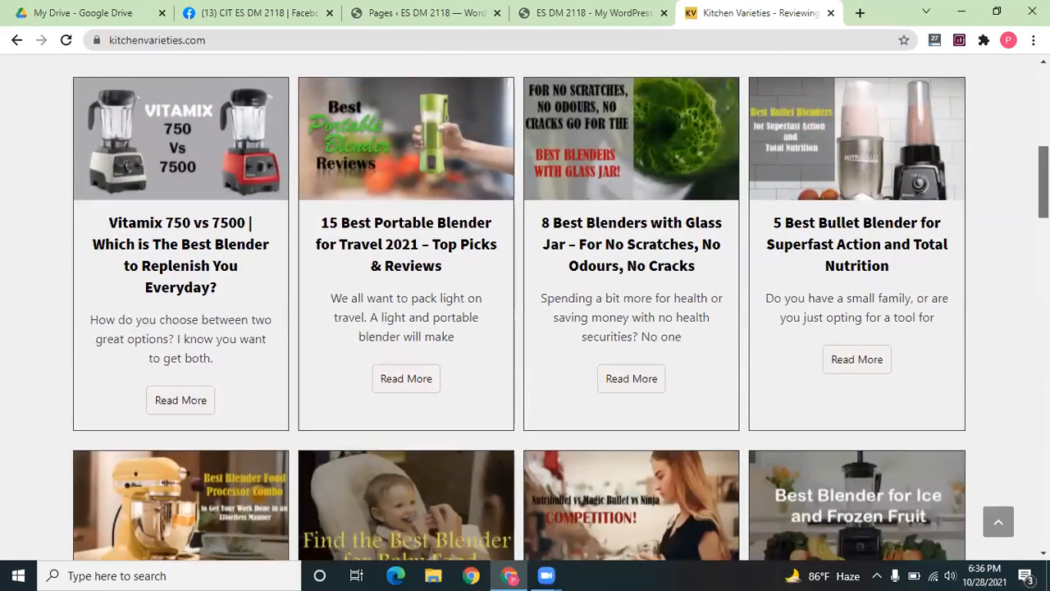
scroll(525, 304, "up", 8)
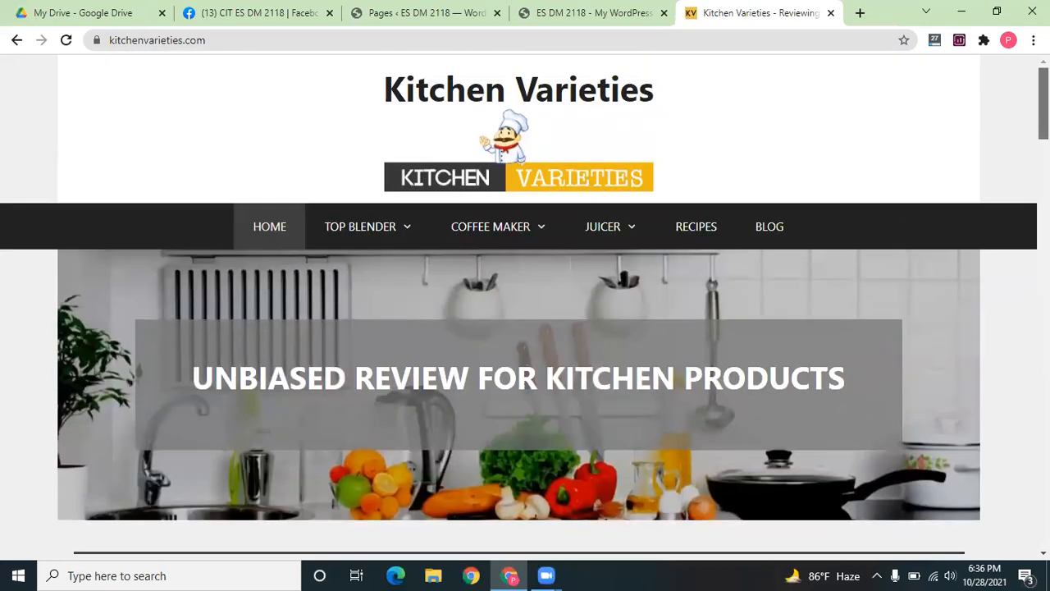
scroll(526, 303, "down", 3)
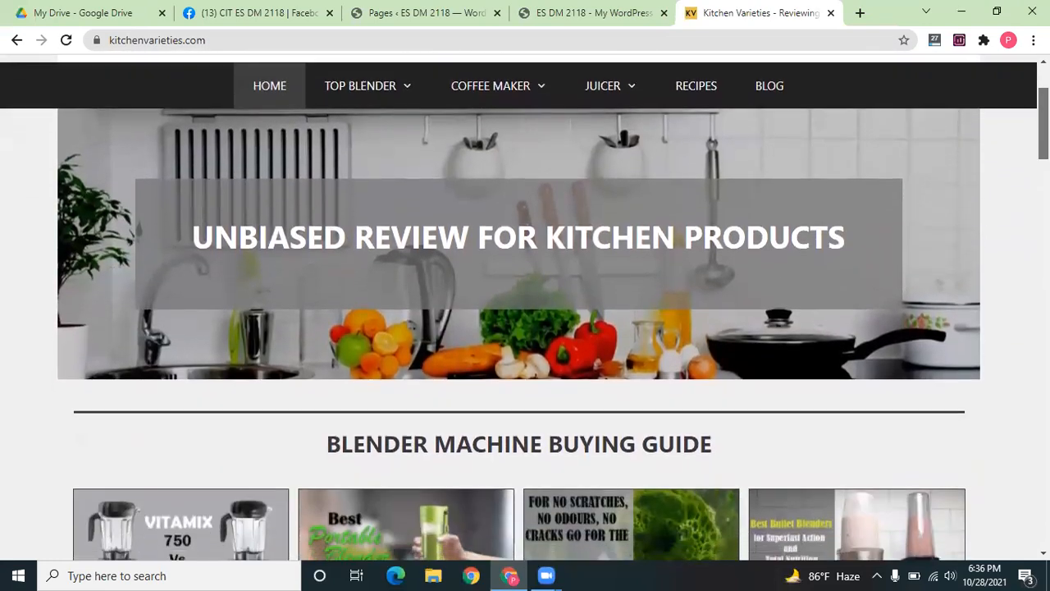
scroll(526, 303, "down", 6)
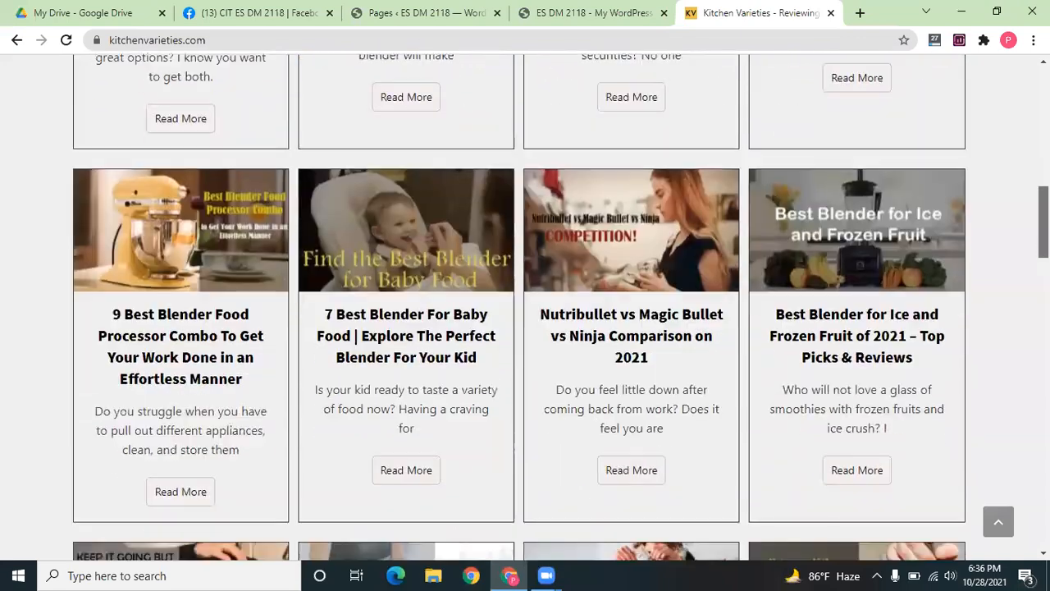
scroll(1022, 218, "up", 2)
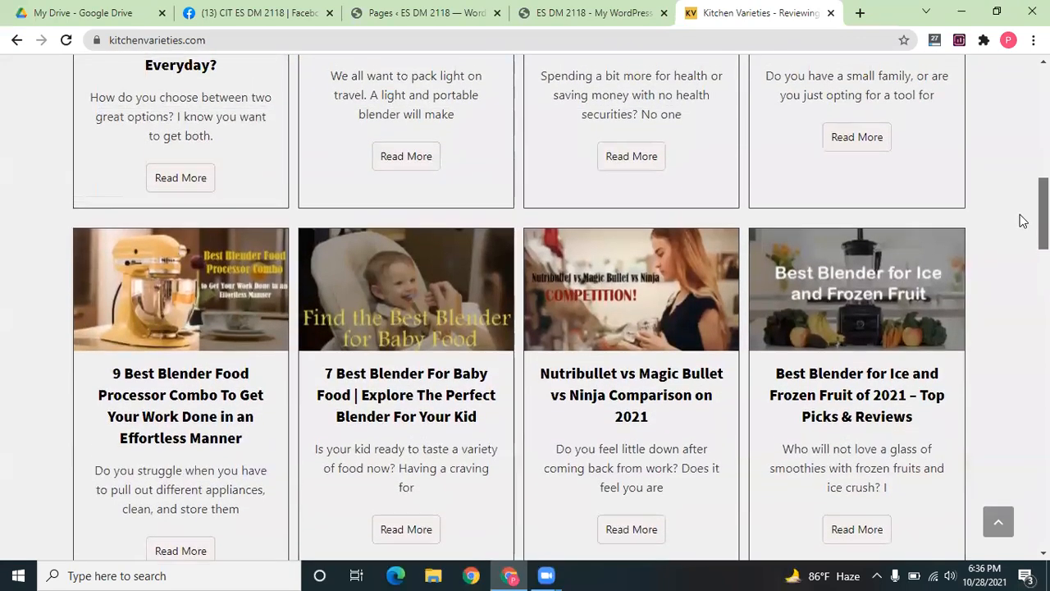
scroll(525, 307, "up", 7)
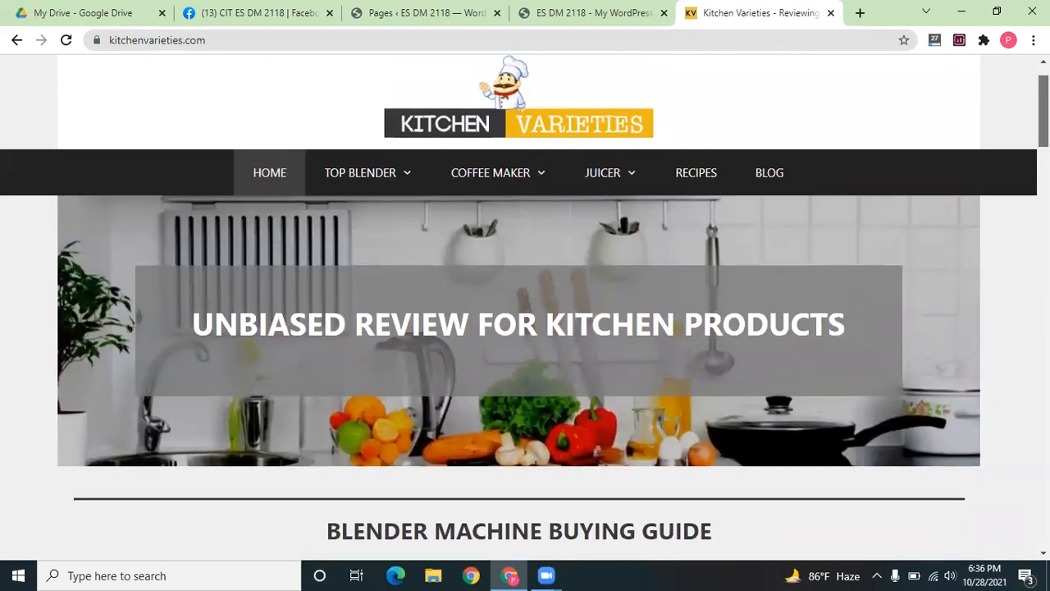
scroll(525, 306, "up", 1)
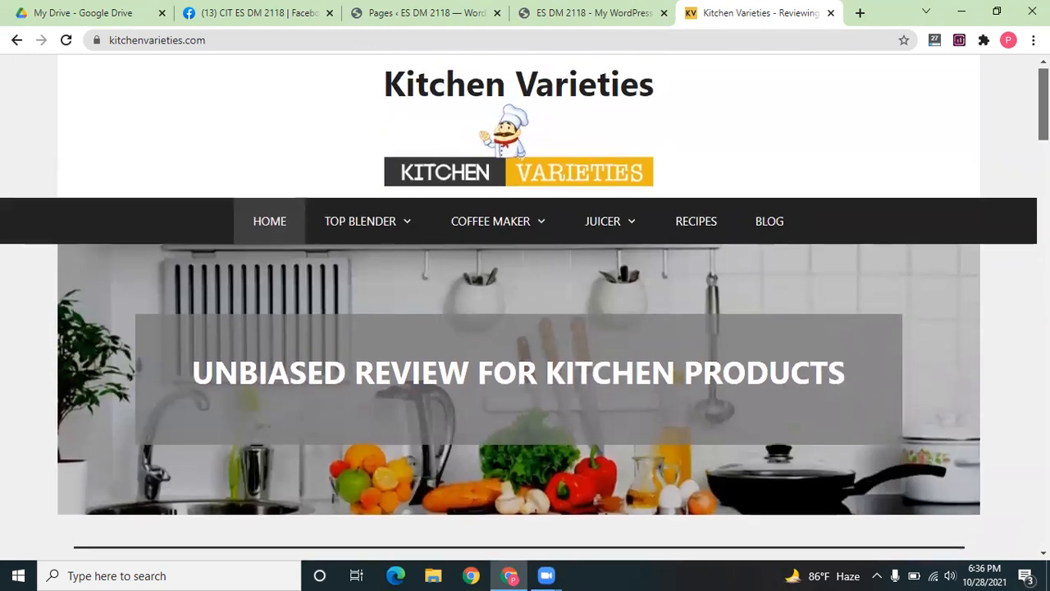
scroll(525, 307, "down", 4)
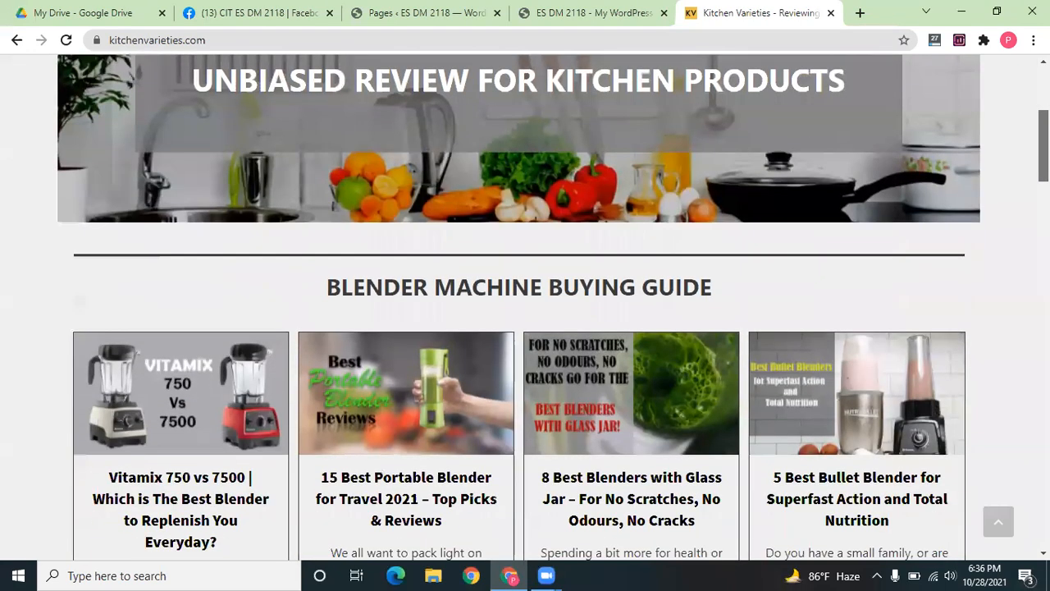
scroll(525, 307, "up", 4)
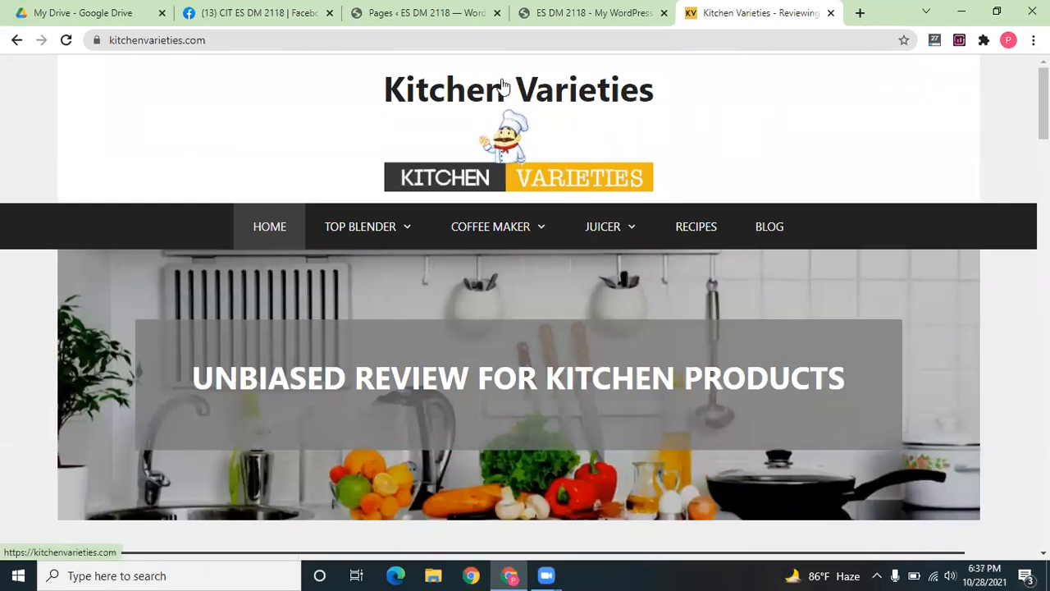
left_click_drag(1044, 104, 1044, 103)
mouse_move(534, 287)
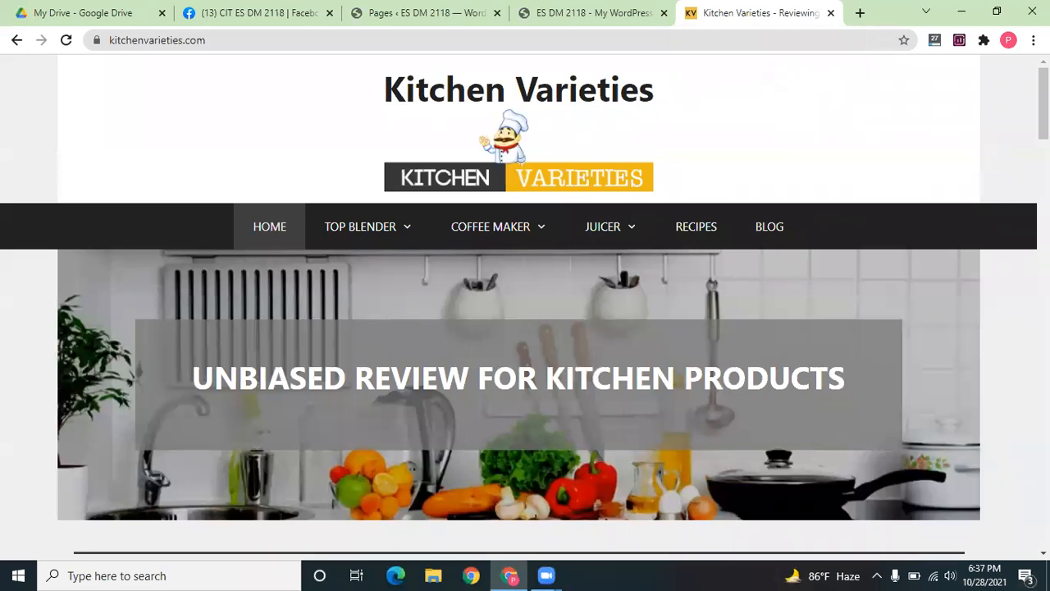
- Examine the Kitchen Varieties banner headline and menu, and compare the page with the ES DM 2118 front page
scroll(1043, 106, "down", 1)
scroll(1043, 107, "up", 1)
scroll(825, 219, "down", 2)
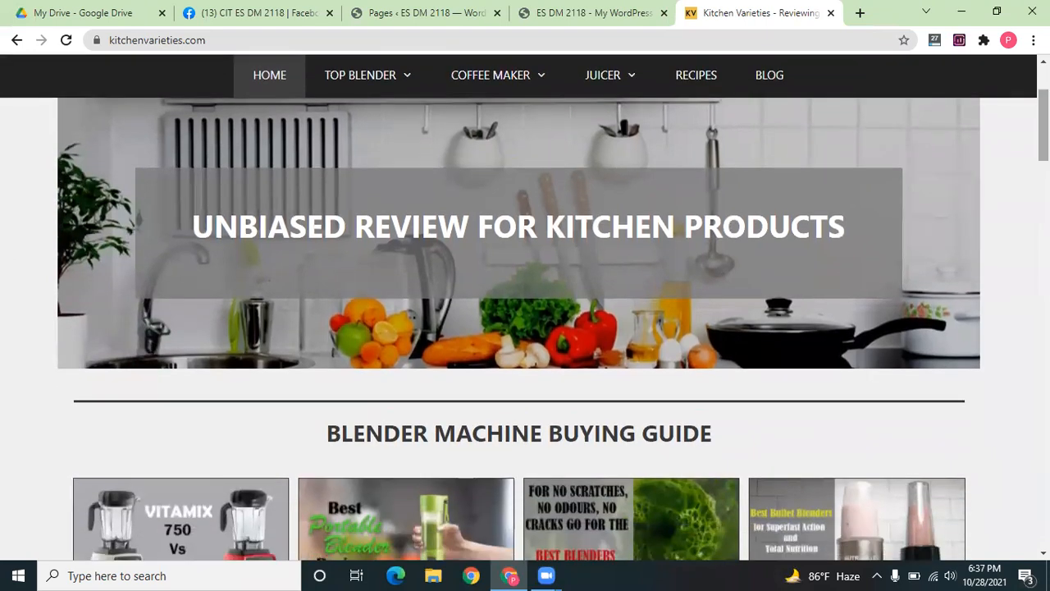
left_click_drag(841, 227, 190, 200)
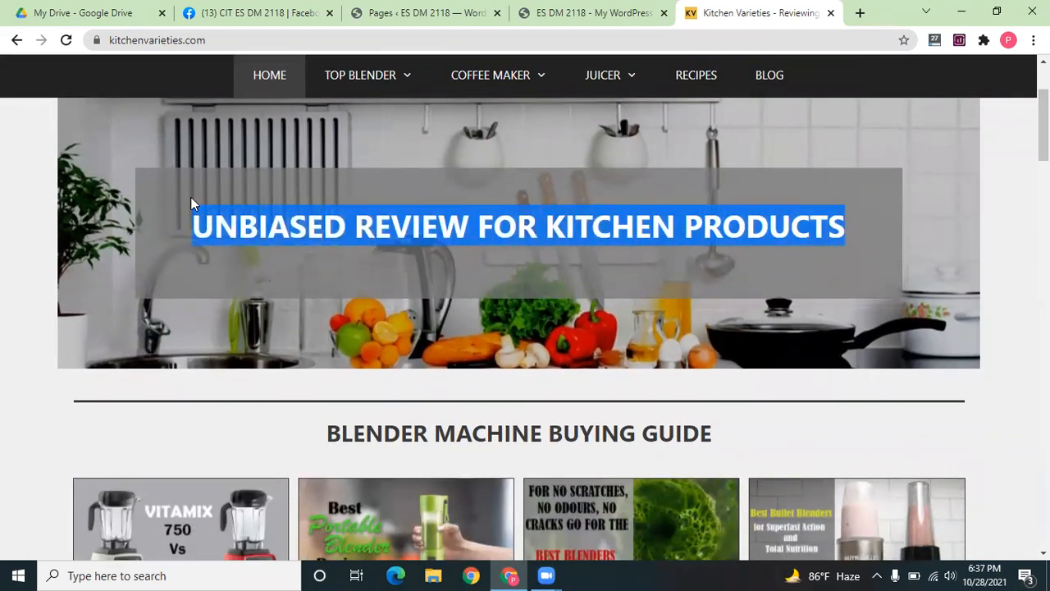
left_click(2, 205)
mouse_move(1044, 123)
left_mouse_down()
mouse_move(1044, 102)
mouse_move(1044, 119)
left_mouse_up()
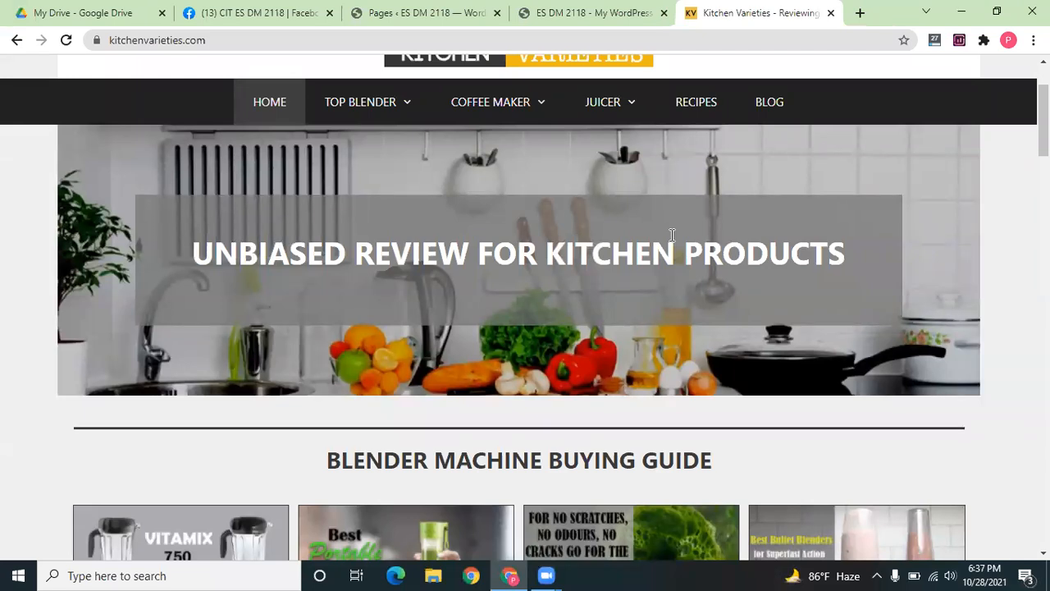
left_click(578, 10)
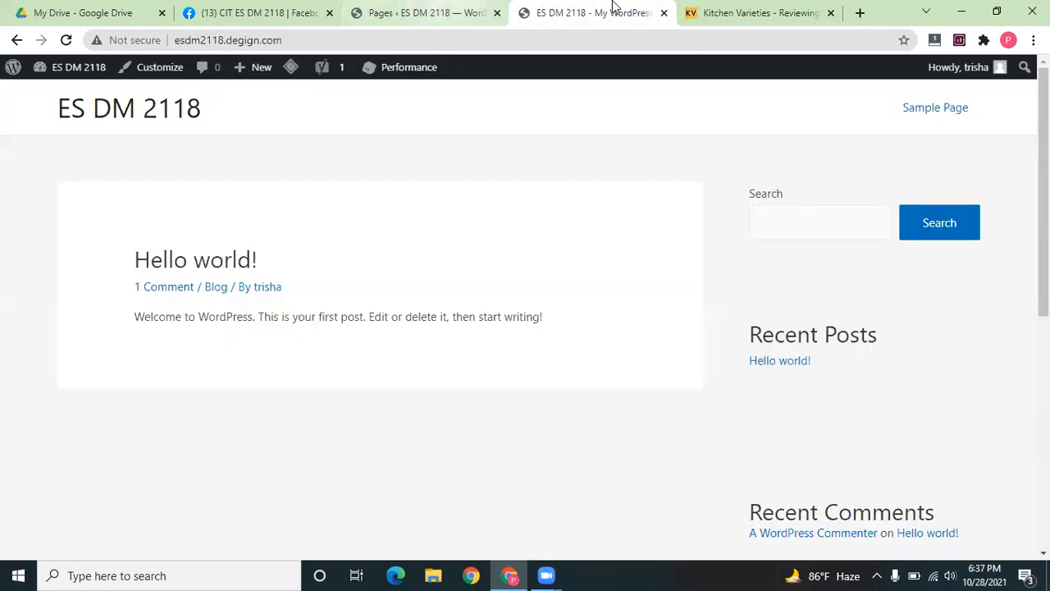
left_click(776, 10)
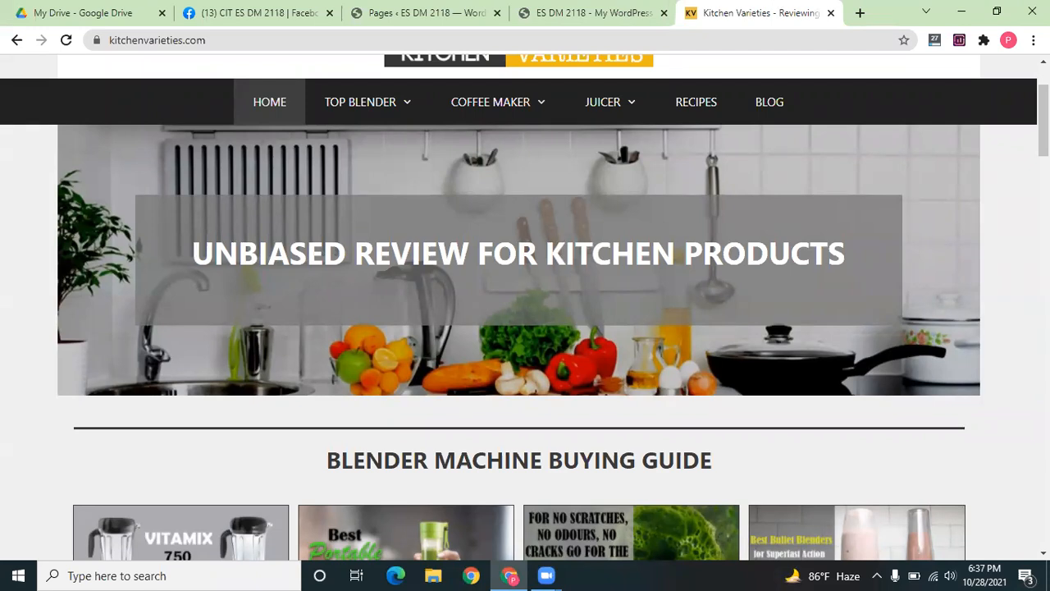
scroll(675, 164, "up", 2)
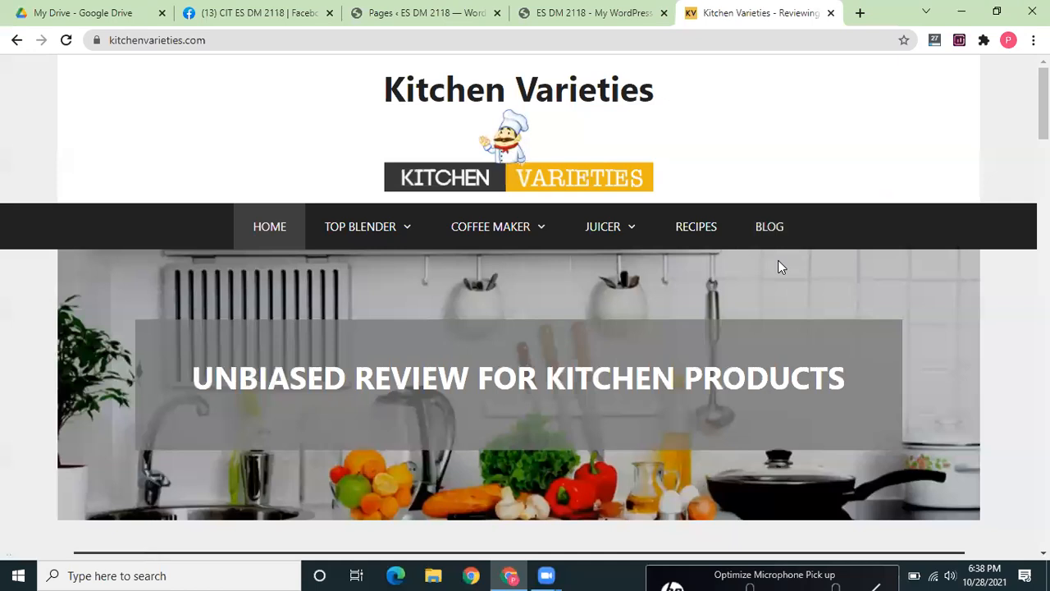
mouse_move(607, 234)
- Return to the ES DM 2118 pages list, open Sample Page for editing and change its title to Home
left_click(584, 6)
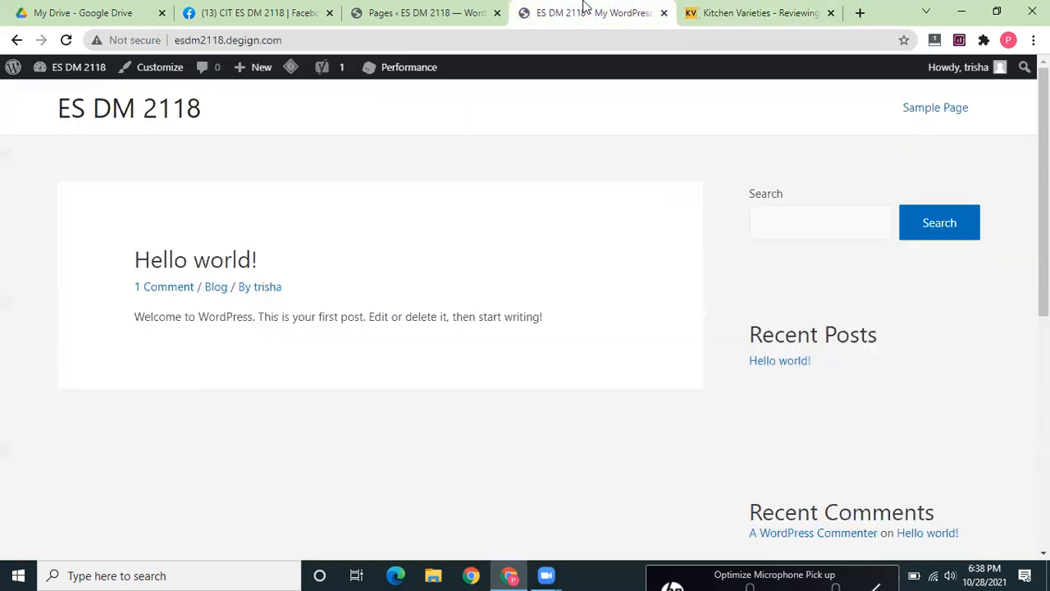
left_click(420, 7)
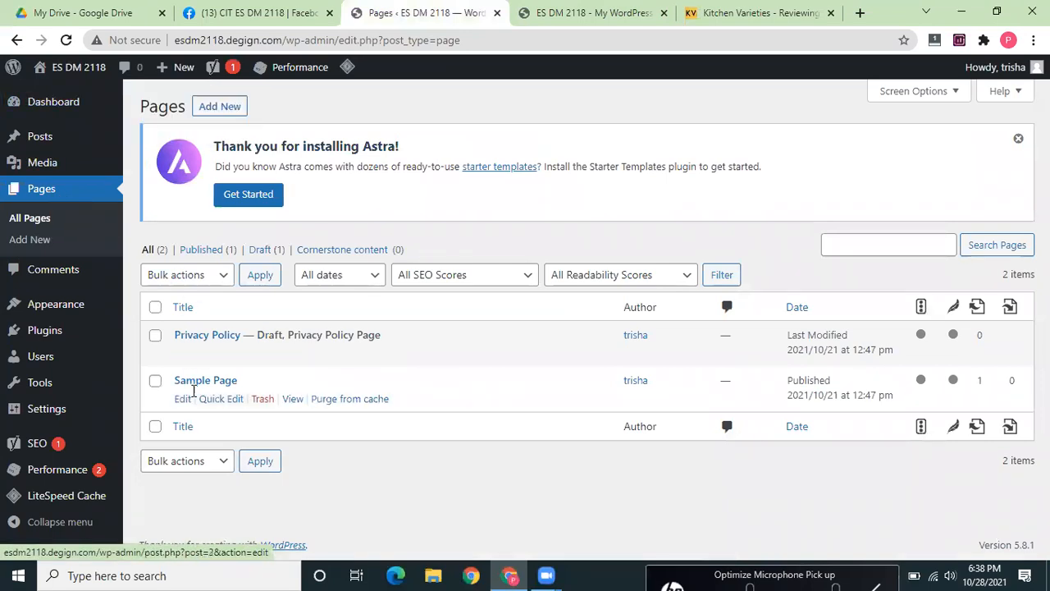
mouse_move(183, 381)
left_click(182, 399)
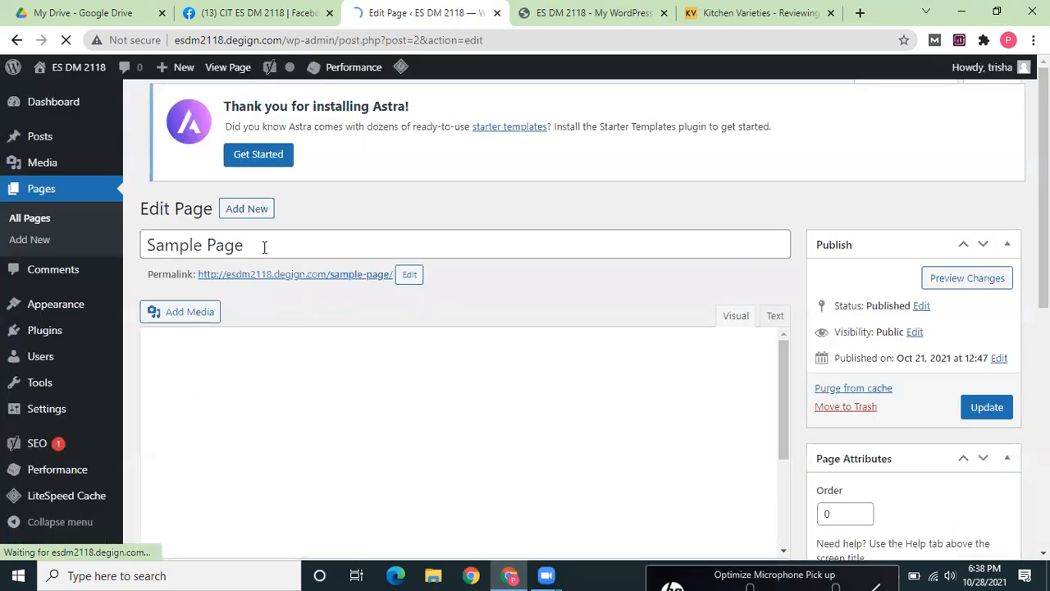
mouse_move(264, 247)
left_mouse_down()
mouse_move(148, 243)
mouse_move(254, 257)
left_mouse_up()
type("Home")
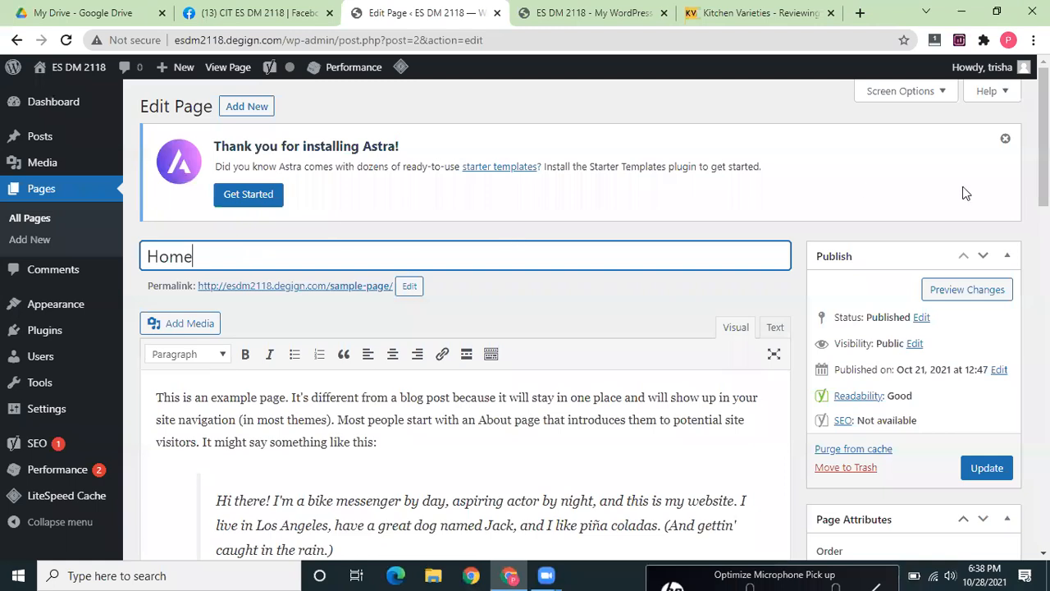
- Check the Kitchen Varieties home page again and delete all the example text from the body of the Home page
left_click_drag(1044, 123, 1044, 145)
left_click(747, 10)
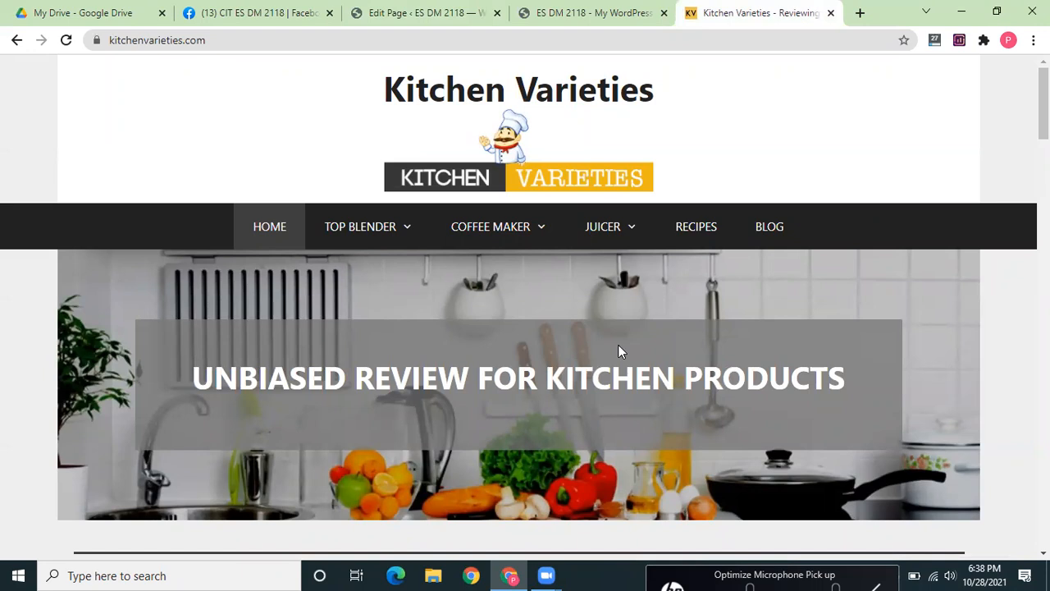
left_click(414, 12)
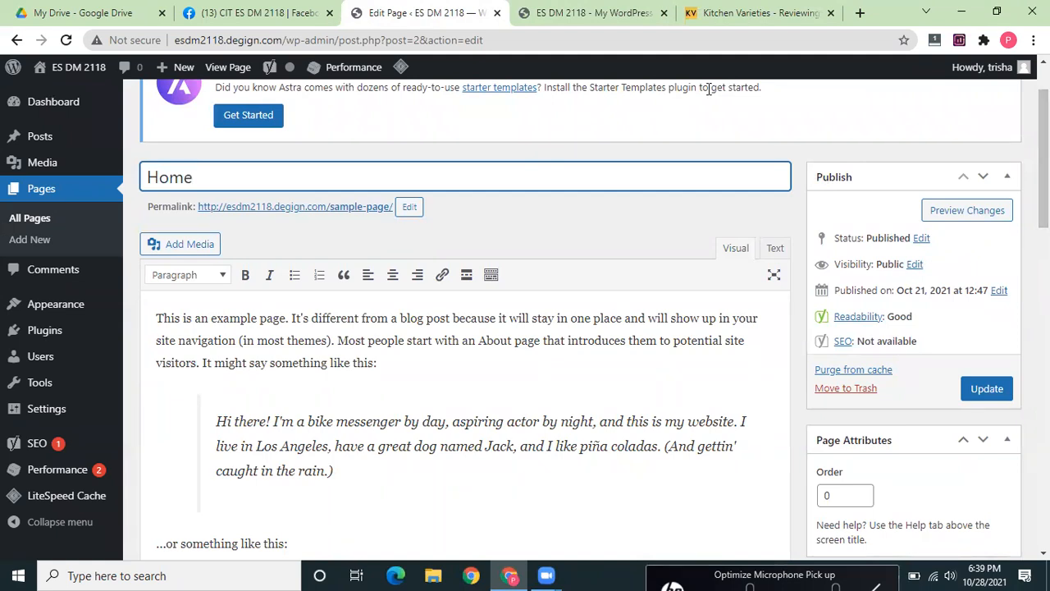
mouse_move(1043, 158)
left_mouse_down()
mouse_move(1043, 246)
mouse_move(1043, 178)
left_mouse_up()
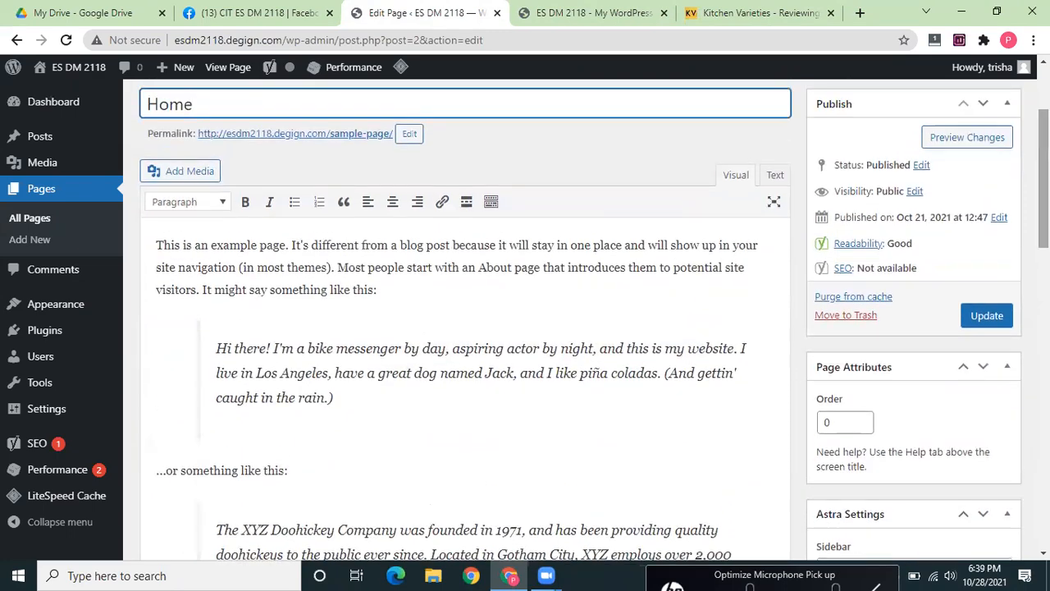
left_click_drag(156, 245, 343, 373)
left_click_drag(395, 86, 381, 230)
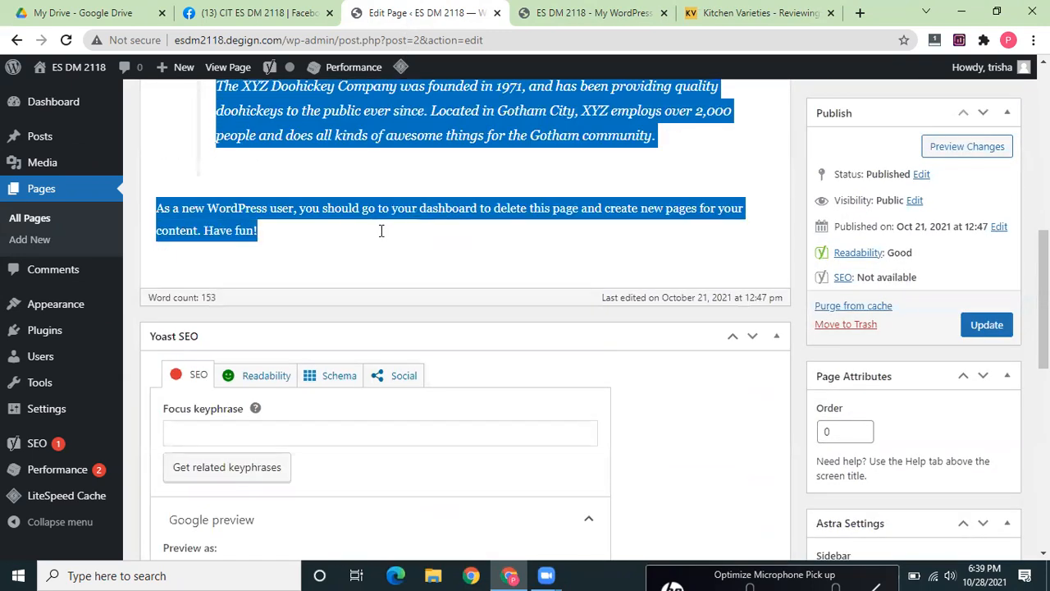
key("Delete")
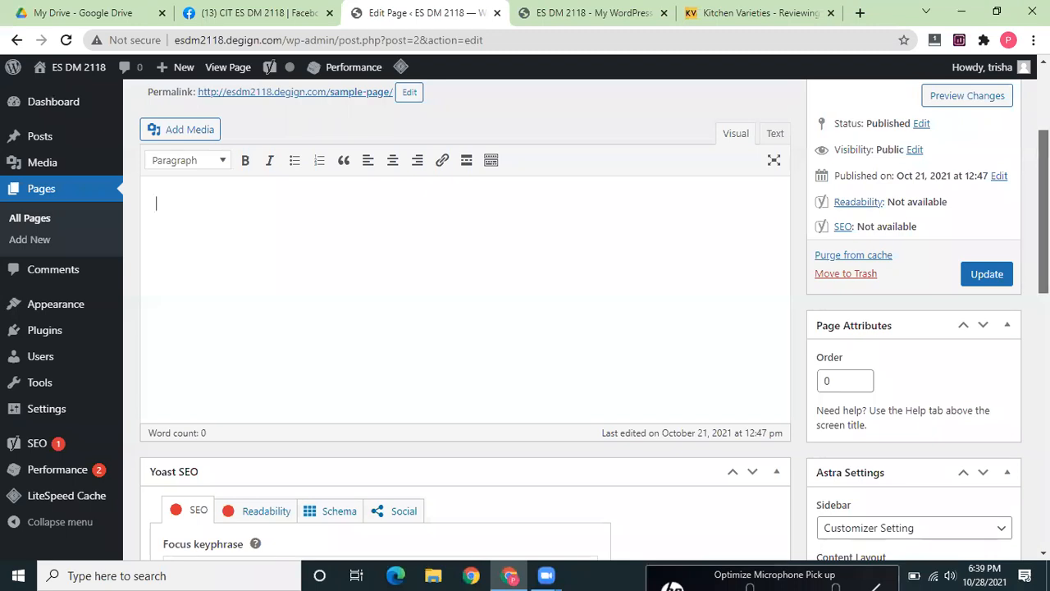
- Disable the title display for the Home page in its Astra settings
scroll(464, 320, "down", 5)
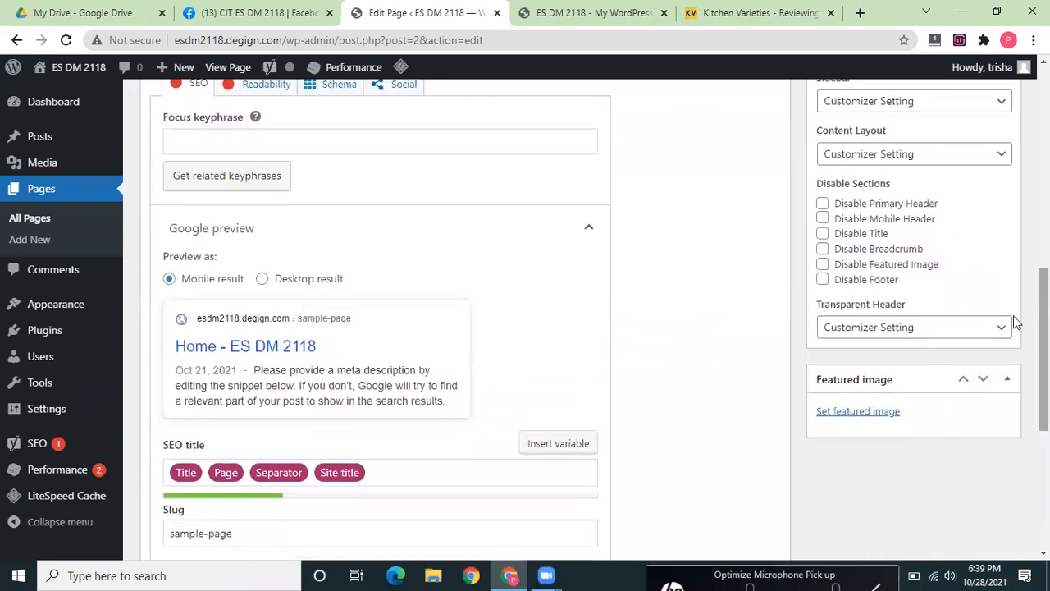
left_click(822, 235)
scroll(496, 264, "up", 10)
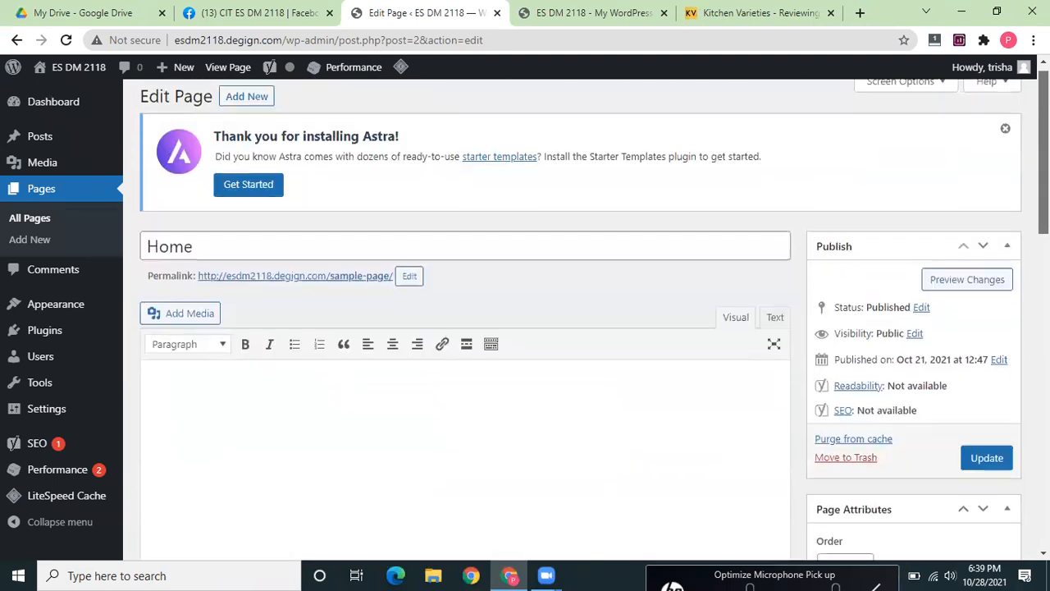
- Change the Home page's permalink slug to home and update the page
left_click(412, 286)
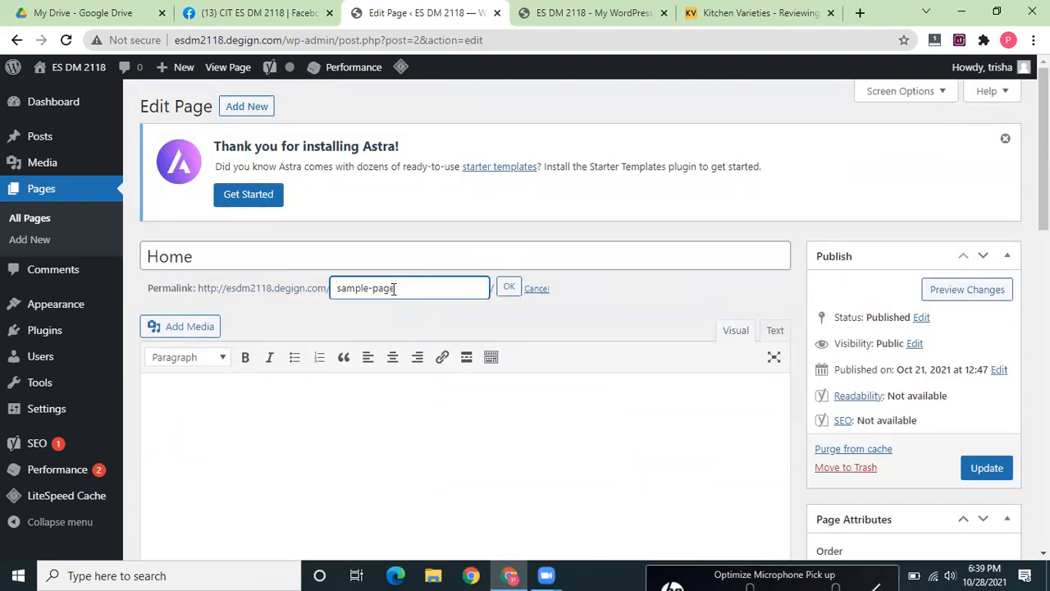
left_click_drag(398, 288, 322, 276)
type("home")
left_click(509, 287)
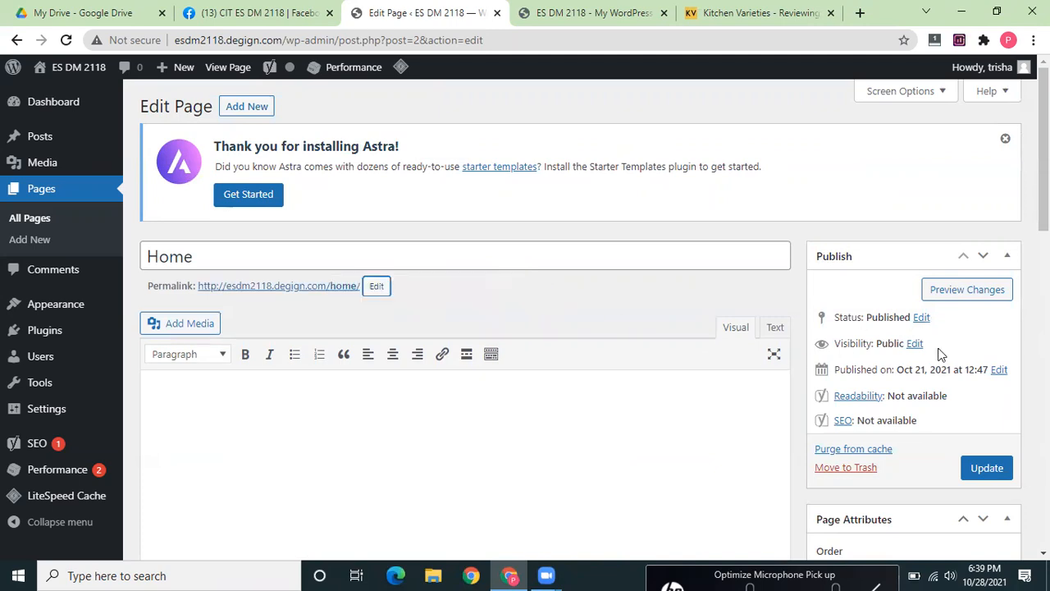
left_click(976, 473)
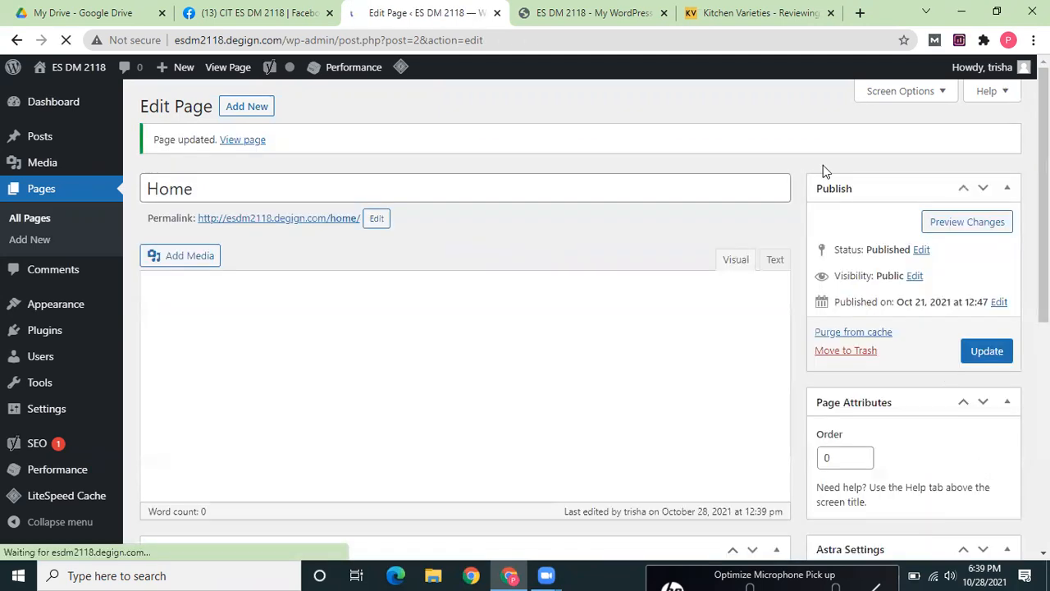
- View the updated Home page on the live site, then return to the site's front page
left_click(599, 12)
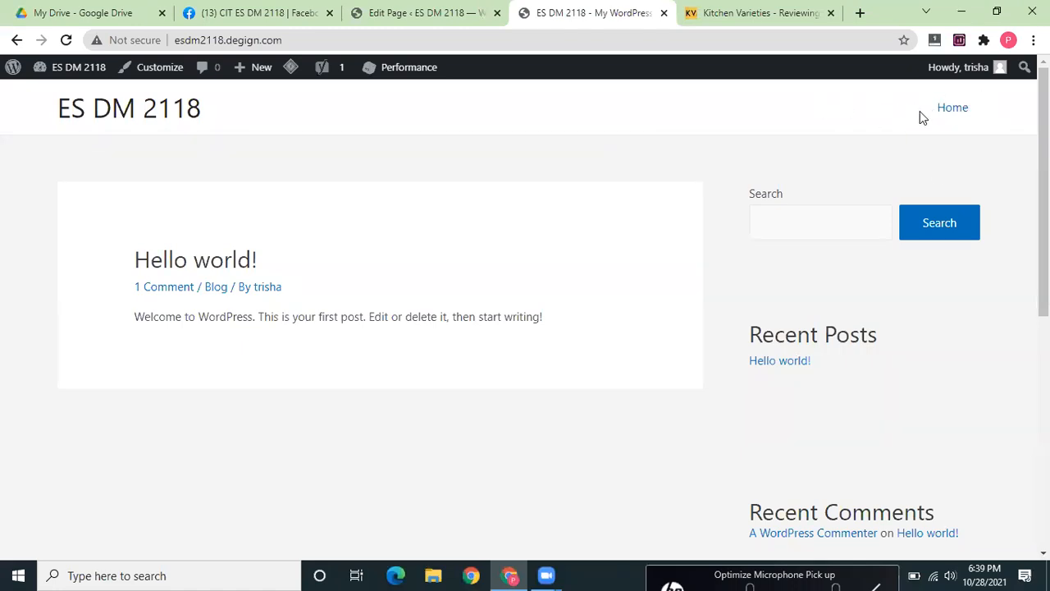
left_click(954, 112)
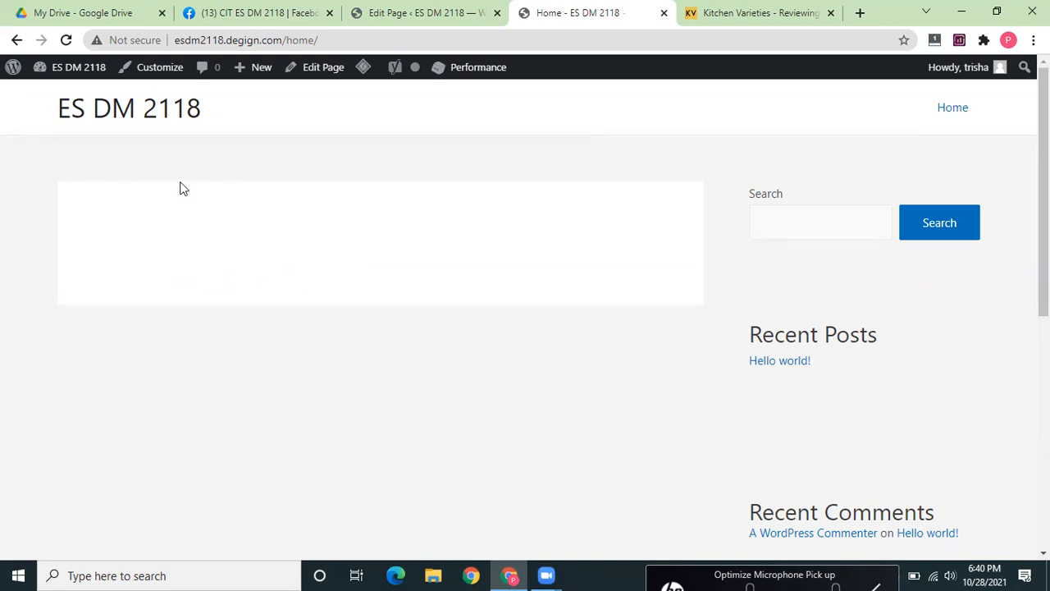
left_click(17, 41)
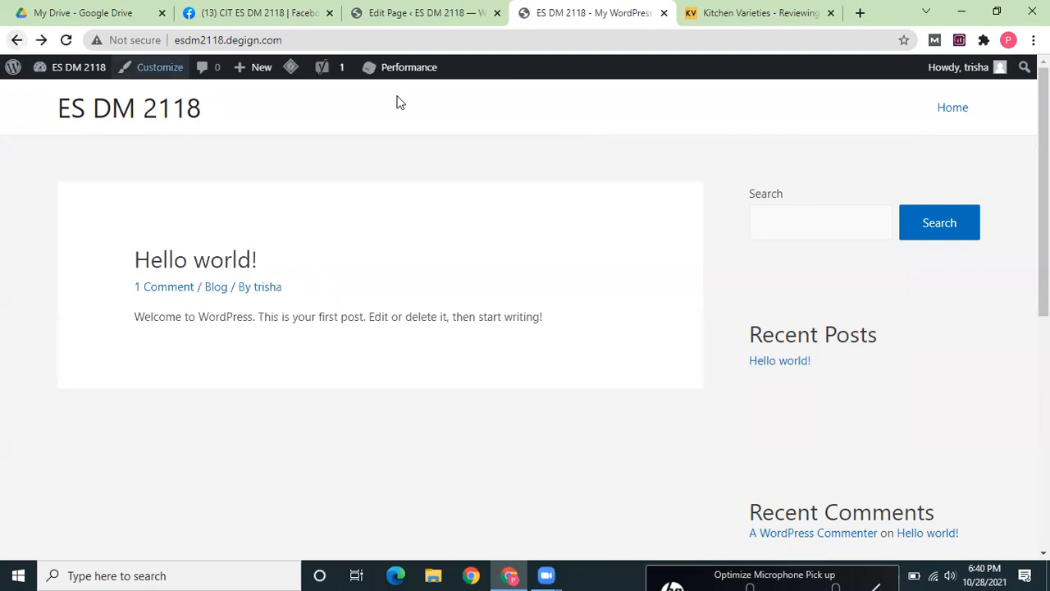
- Open the post categories in the site admin and add a new category named Blender
left_click(441, 7)
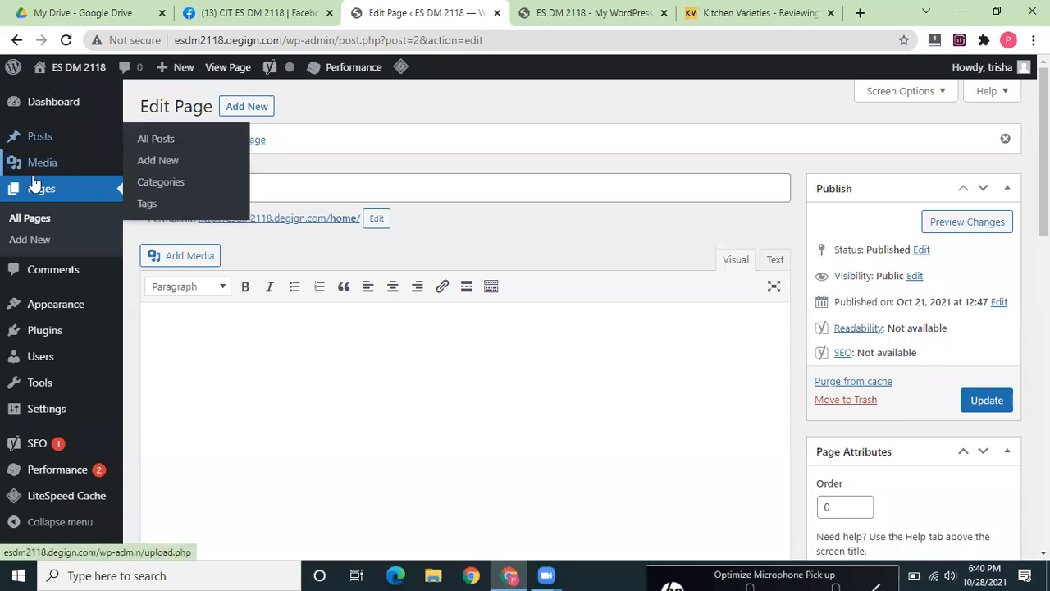
mouse_move(34, 145)
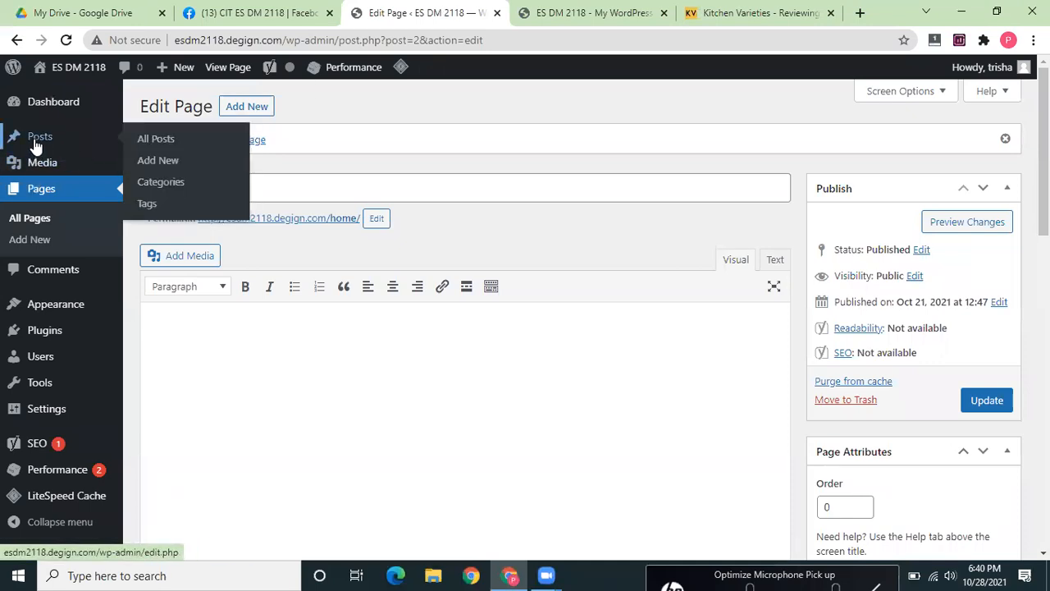
left_click(168, 184)
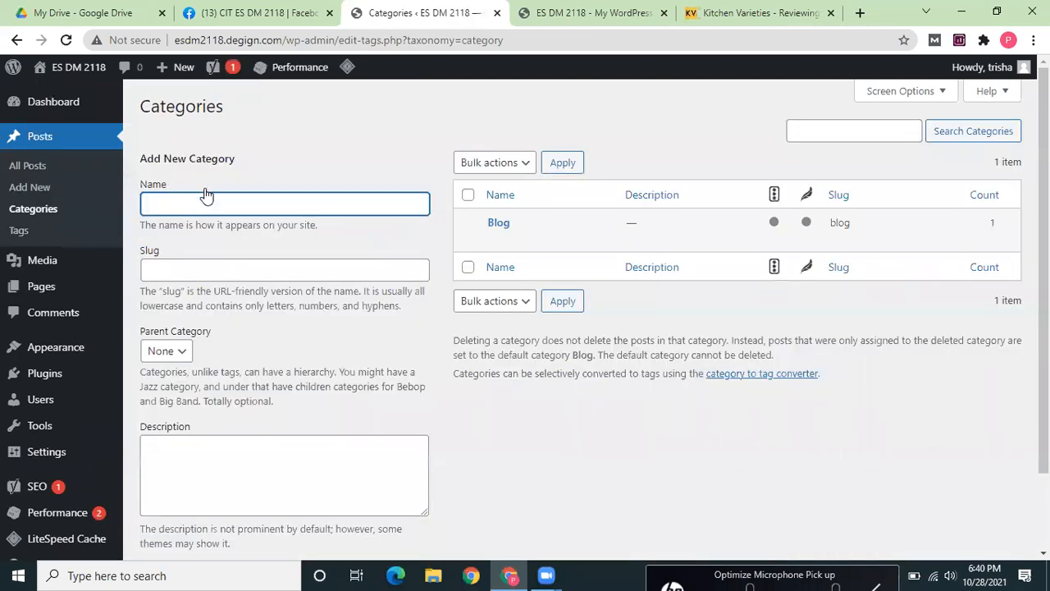
mouse_move(565, 228)
scroll(143, 495, "down", 2)
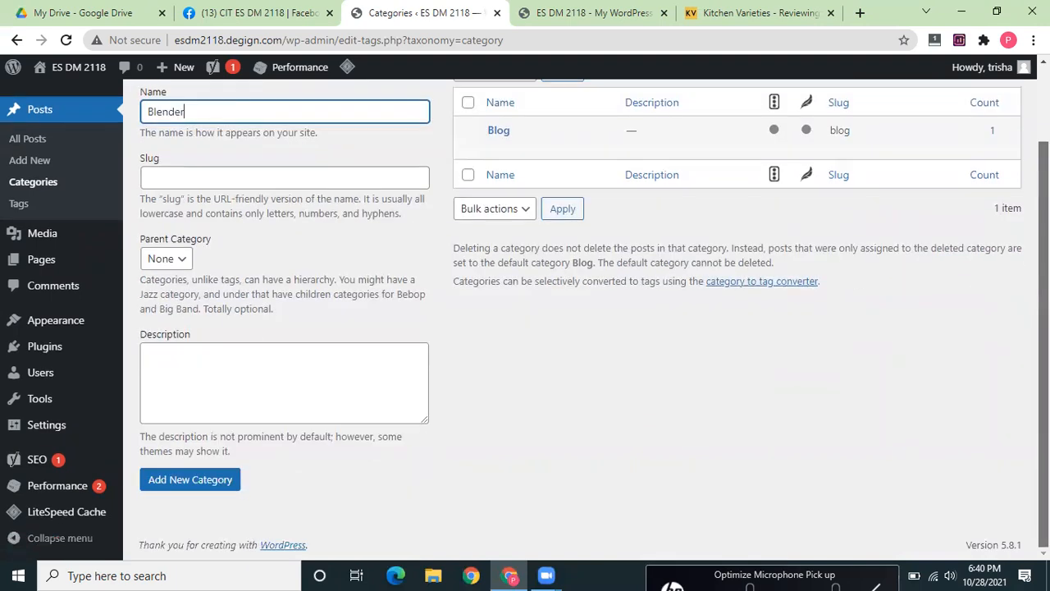
left_click(176, 483)
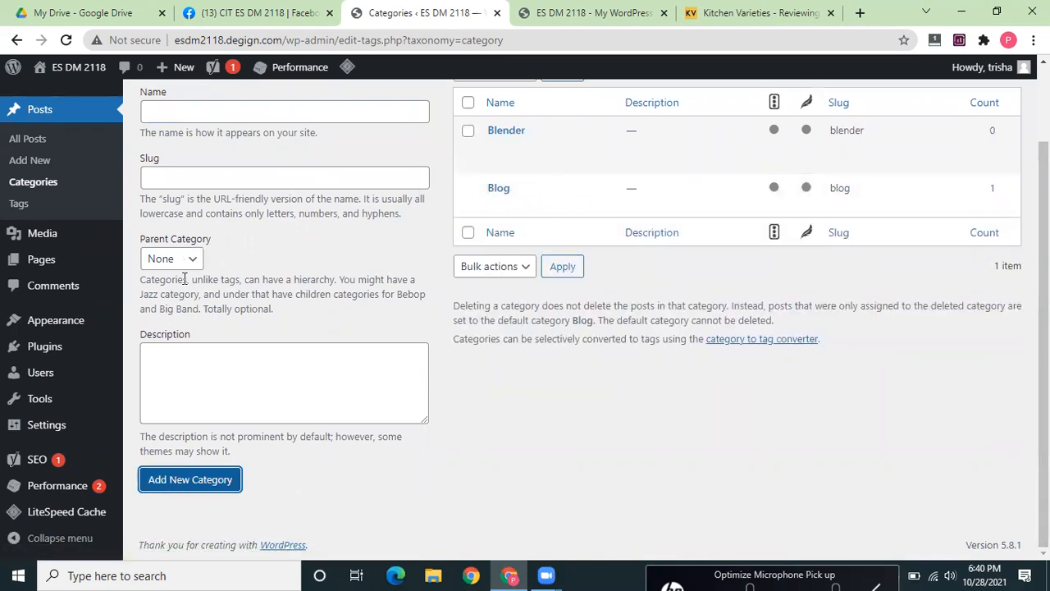
- Create a navigation menu named Main menu and assign it to the Primary Menu display location
mouse_move(41, 402)
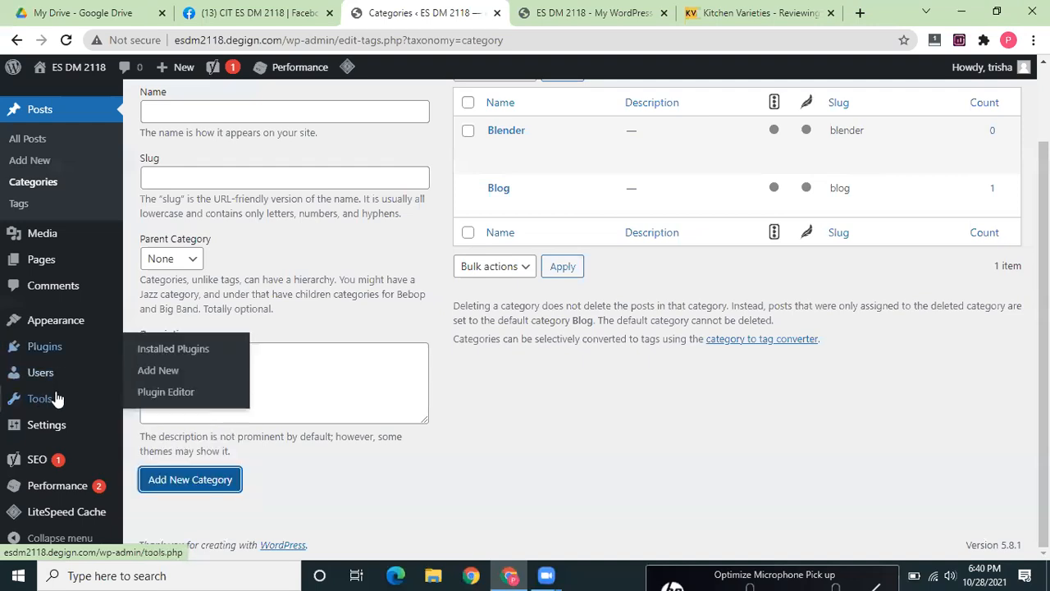
mouse_move(50, 321)
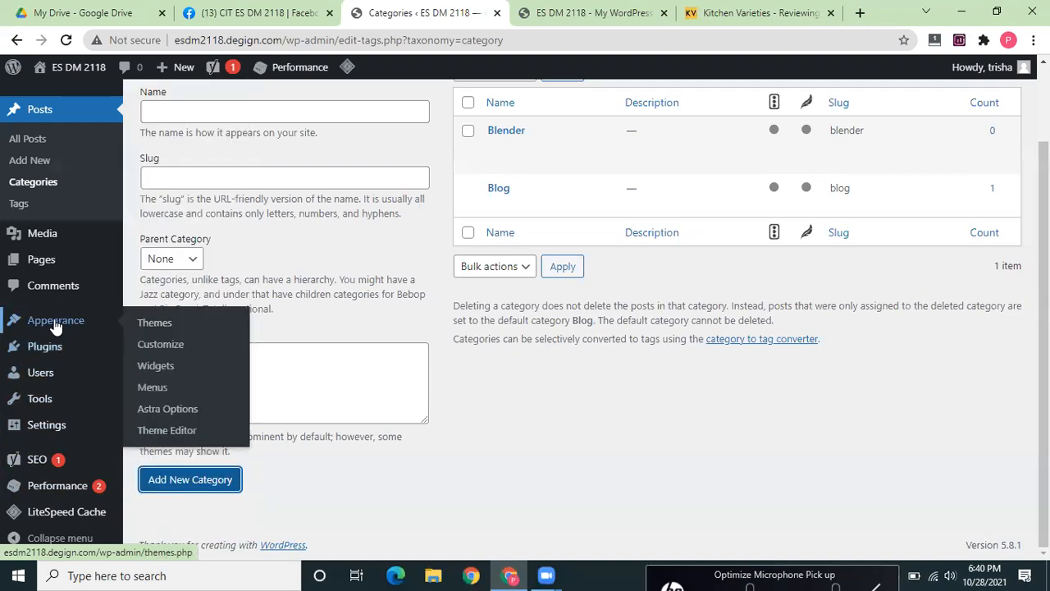
left_click(156, 391)
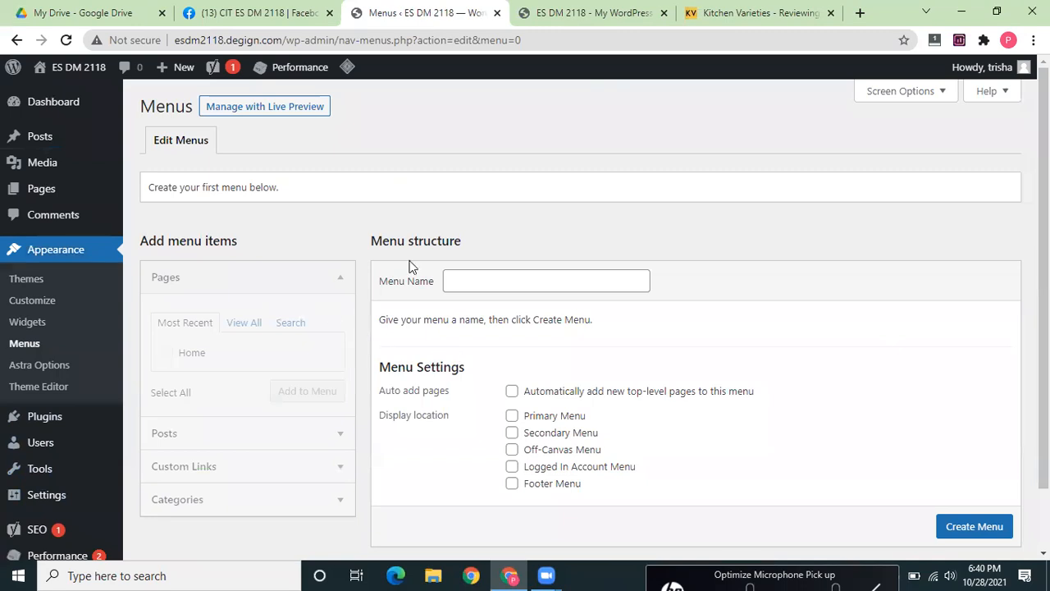
left_click(518, 284)
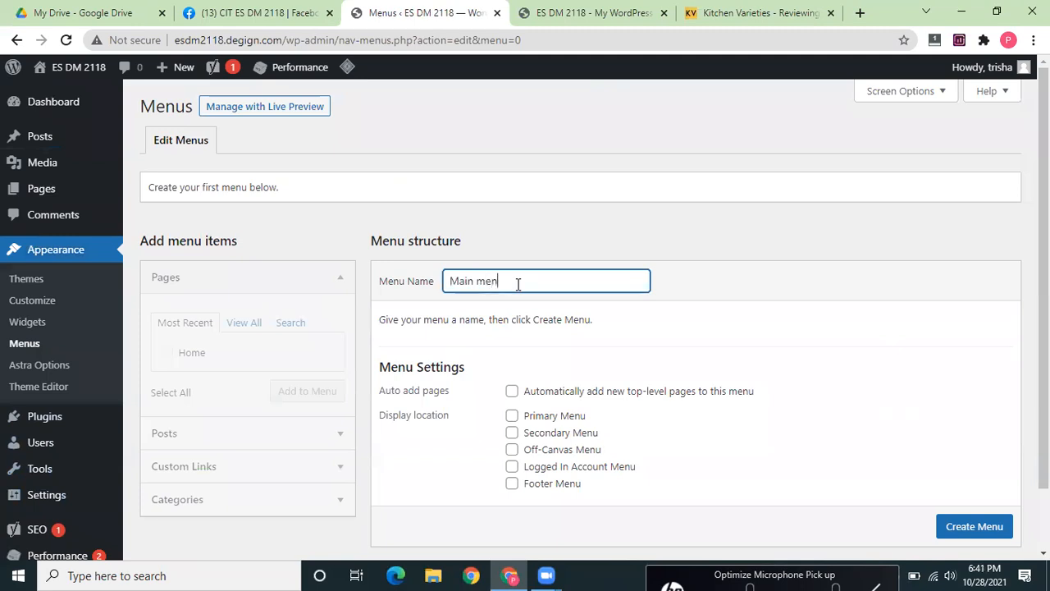
left_click(975, 528)
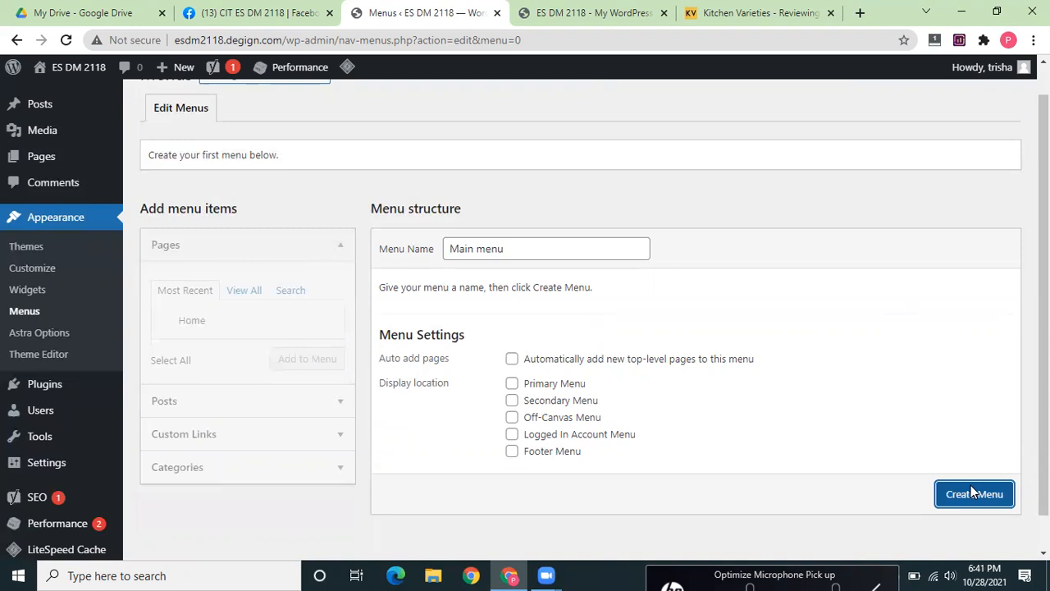
left_click(970, 485)
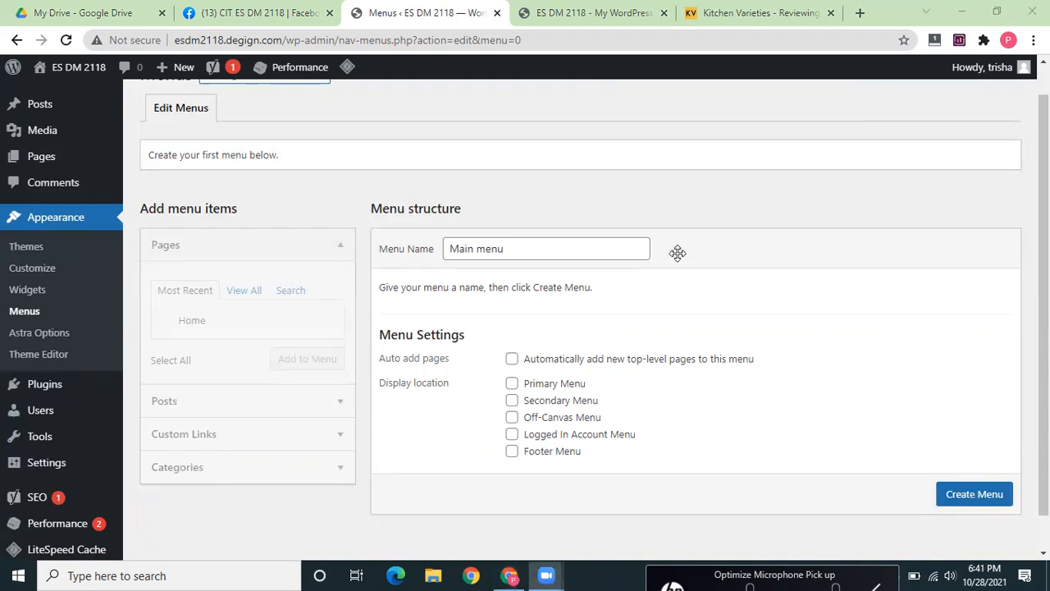
left_click(511, 383)
left_click(955, 495)
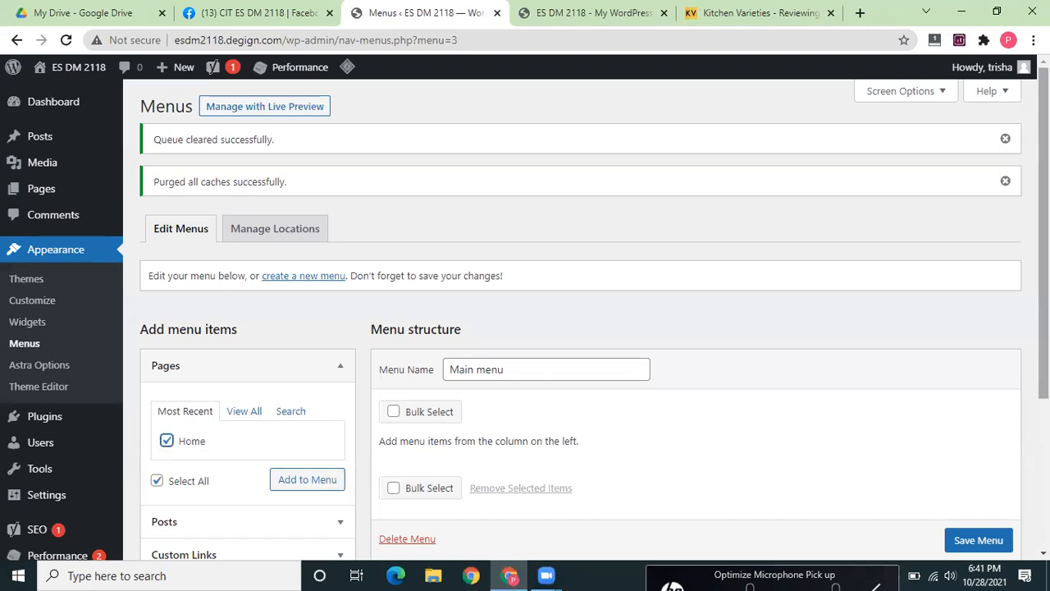
- Add the Blender and Blog categories to Main menu
scroll(1044, 246, "down", 3)
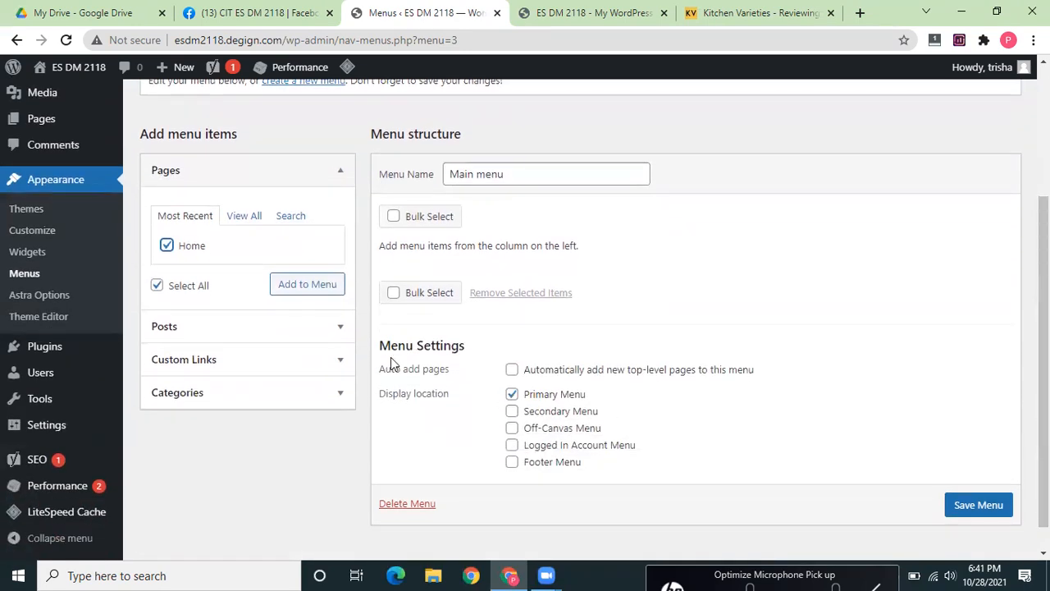
left_click(340, 397)
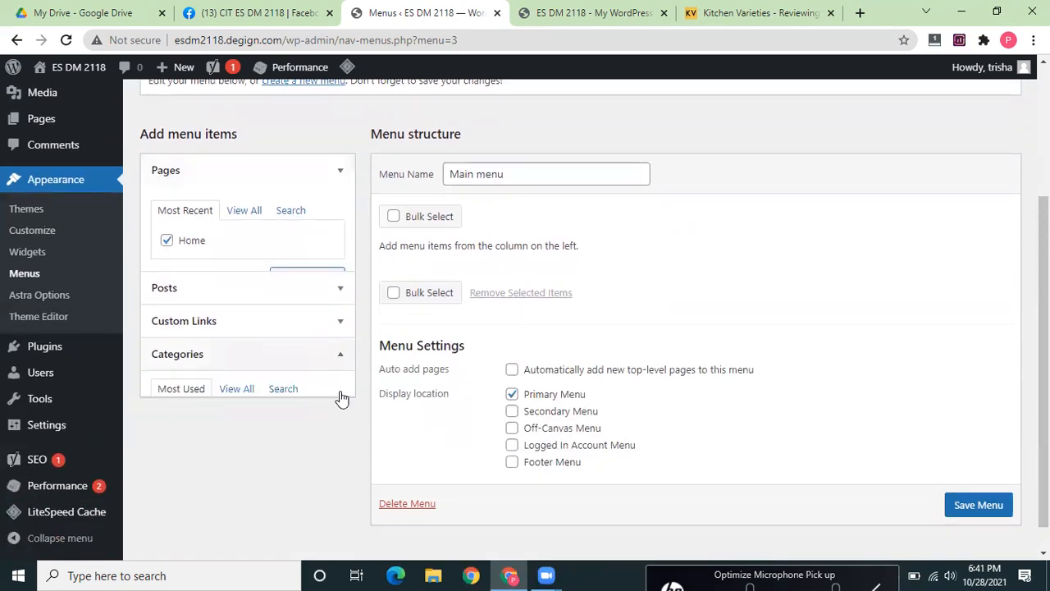
left_click(233, 316)
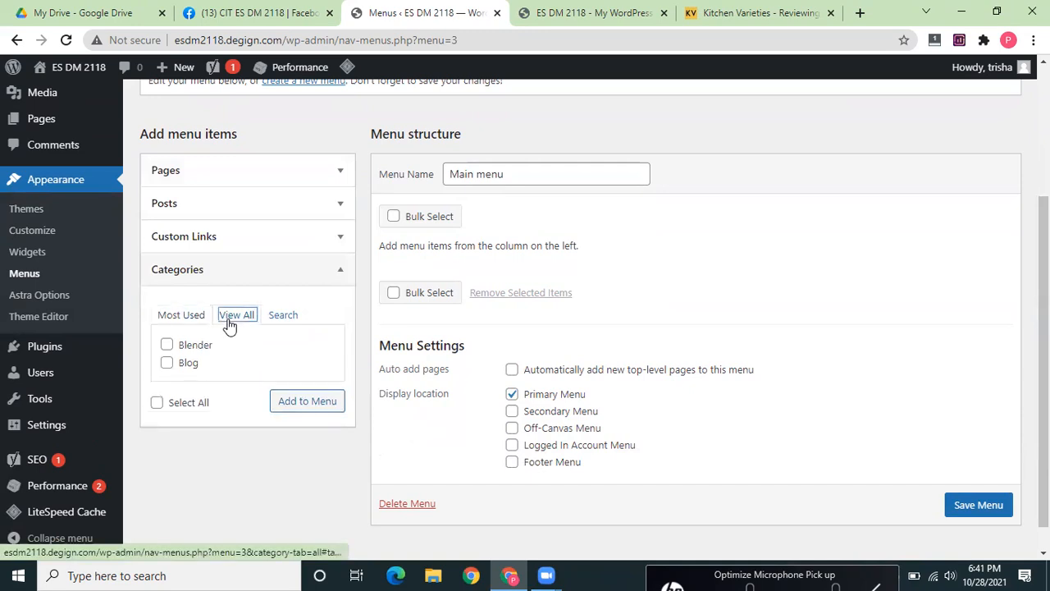
left_click(166, 363)
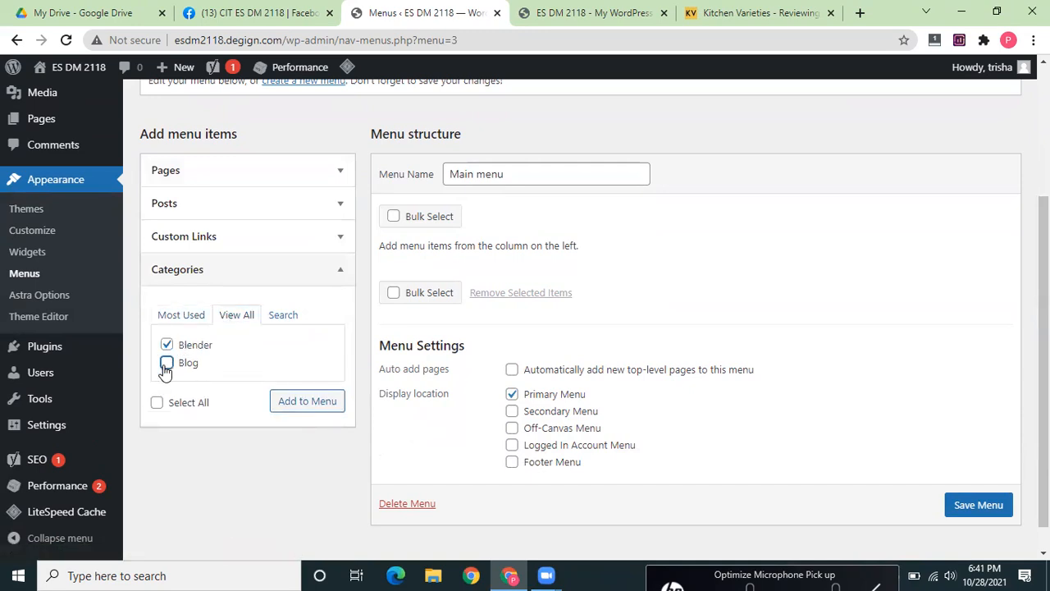
left_click(293, 403)
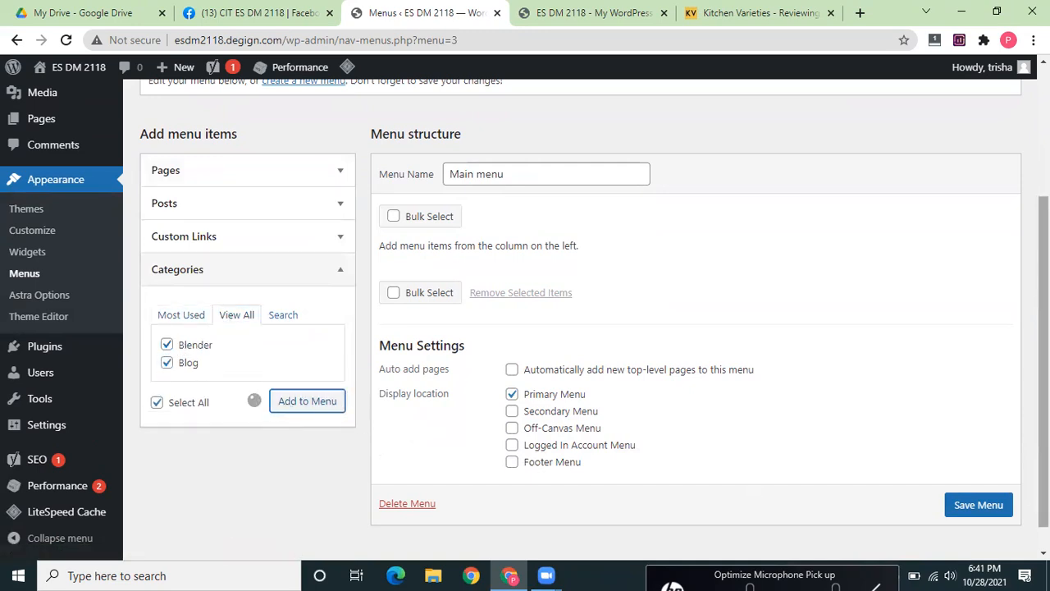
- Add both Home entries from the full pages list to Main menu
scroll(759, 502, "up", 1)
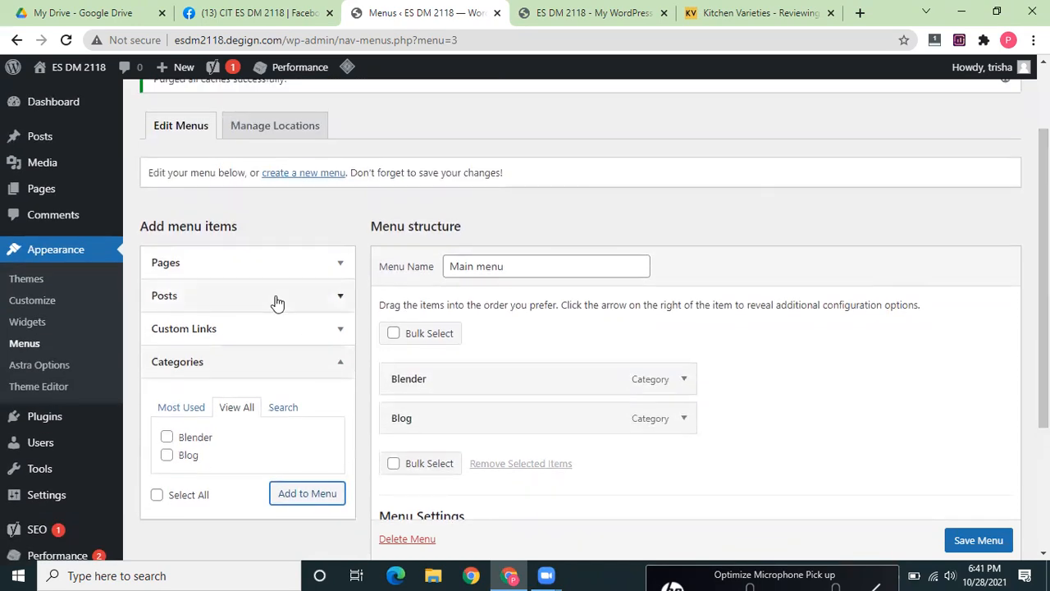
left_click(308, 265)
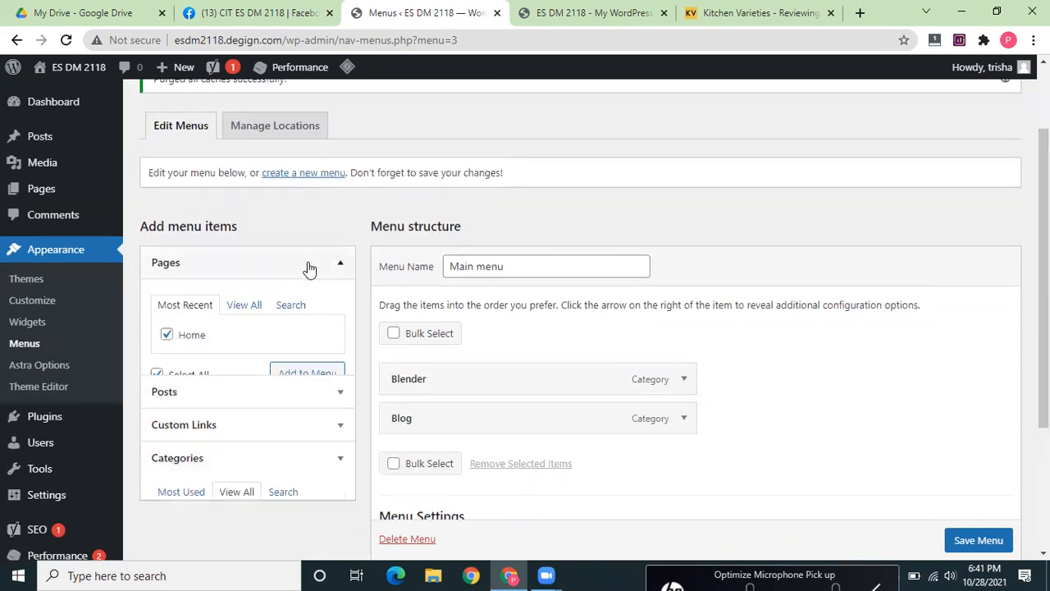
left_click(234, 314)
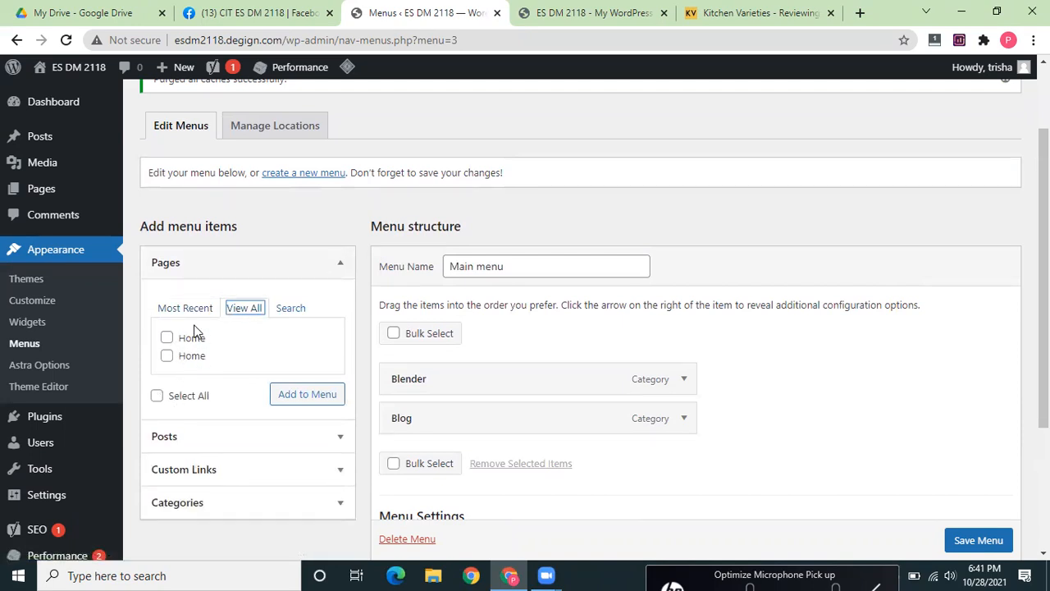
left_click(167, 356)
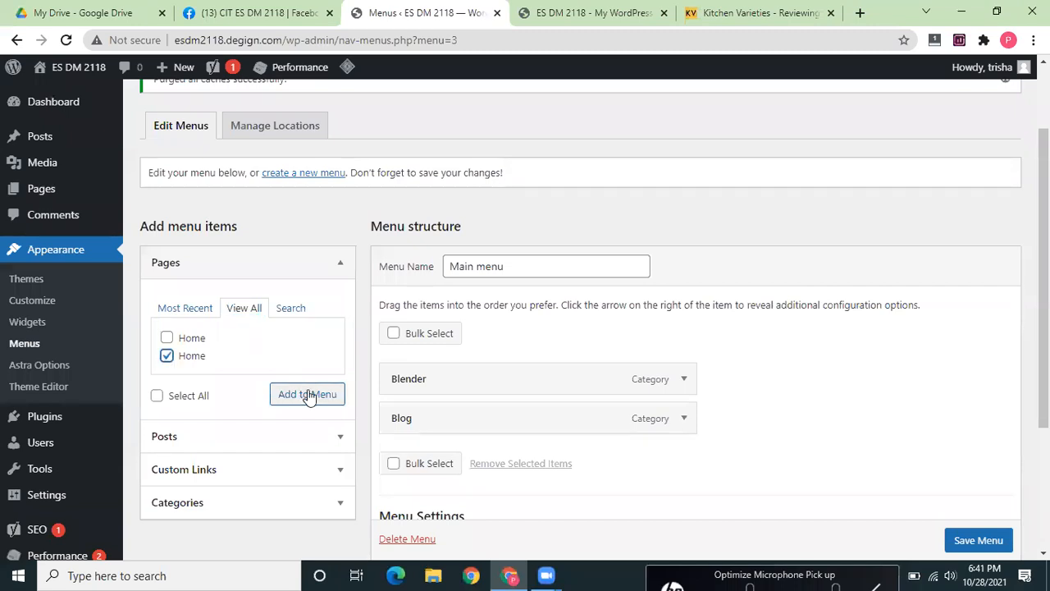
left_click(168, 338)
left_click(313, 398)
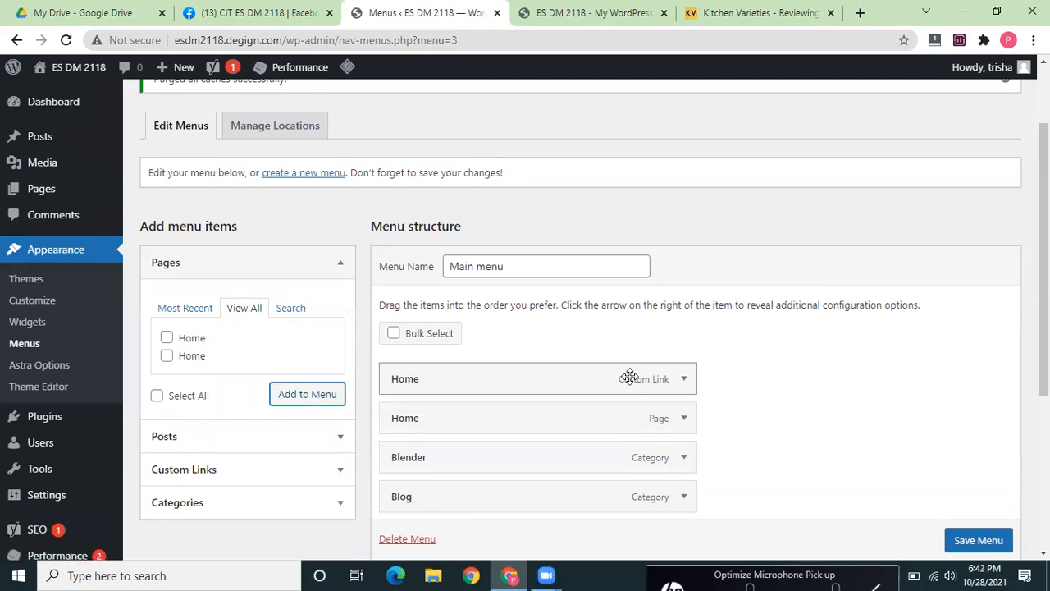
- Remove the Home item of type Page from Main menu, keeping the custom link, and save the menu
left_click(683, 420)
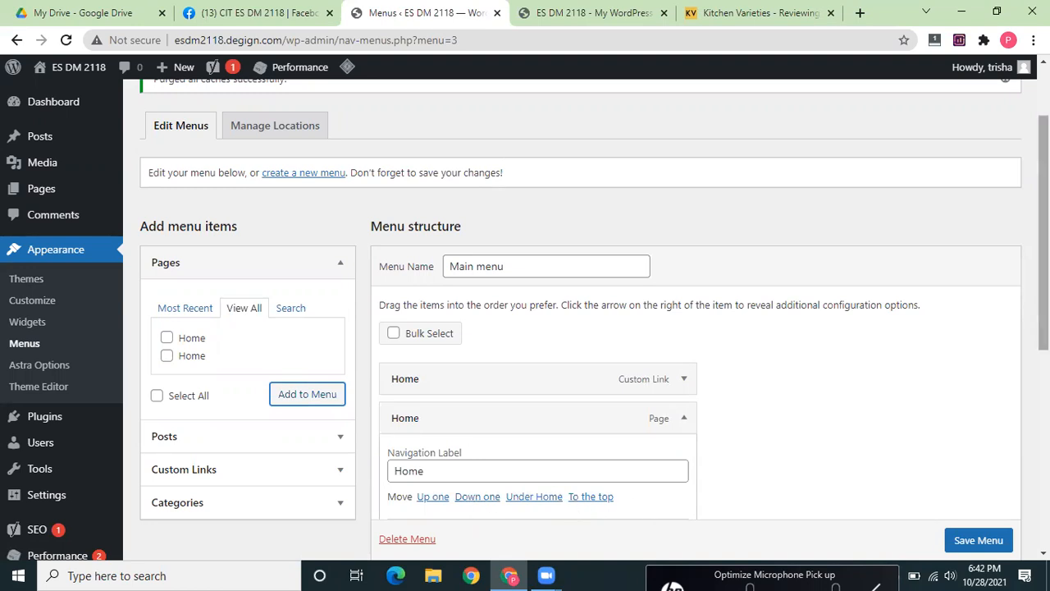
scroll(581, 306, "down", 2)
scroll(448, 475, "up", 1)
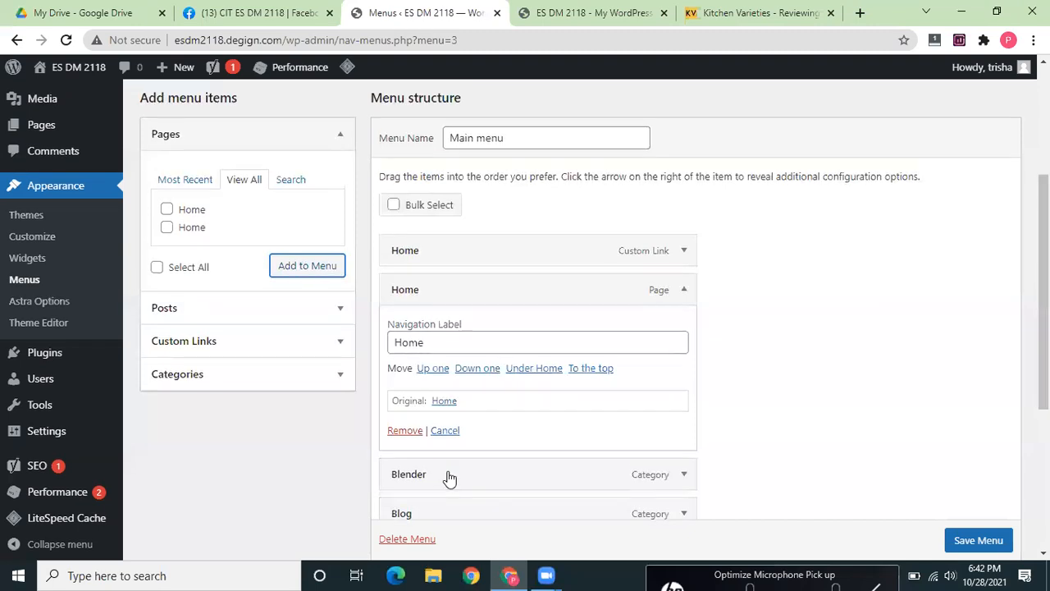
left_click(404, 433)
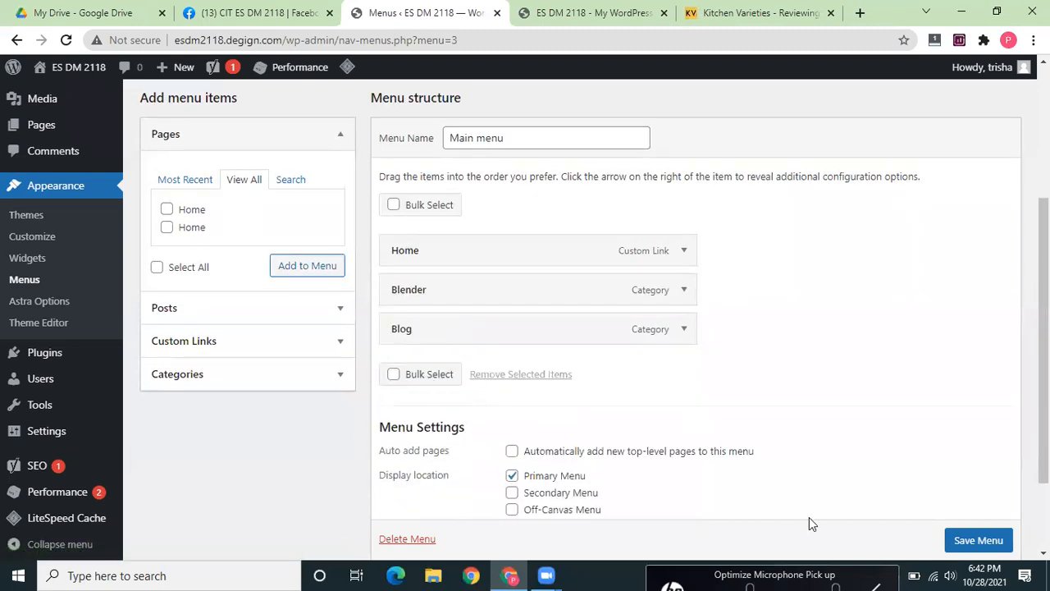
scroll(987, 546, "down", 1)
left_click(979, 540)
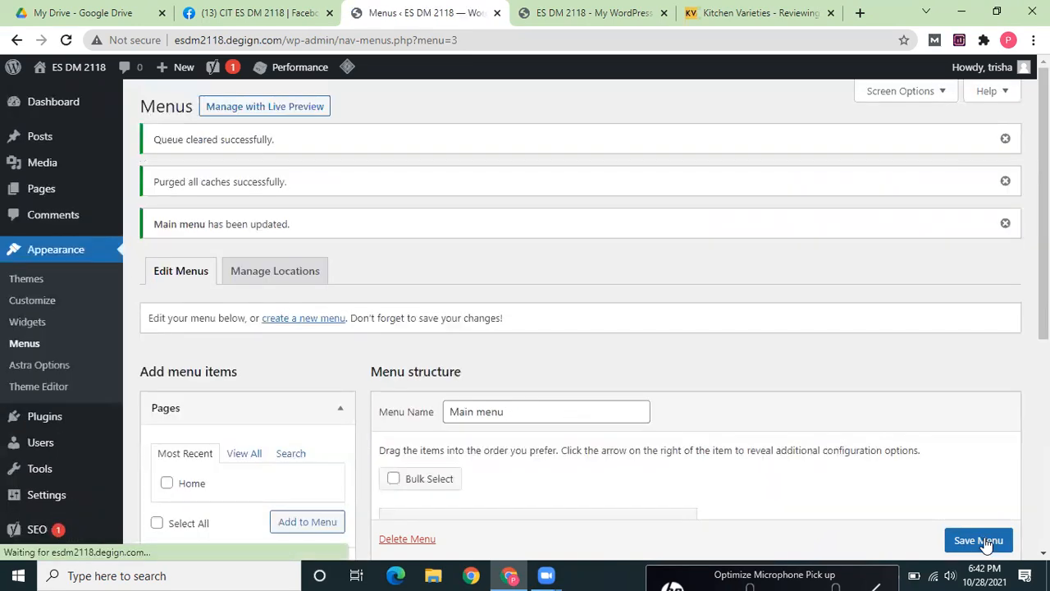
- Reload the live ES DM 2118 site and check the header navigation by opening its Home link
left_click(597, 10)
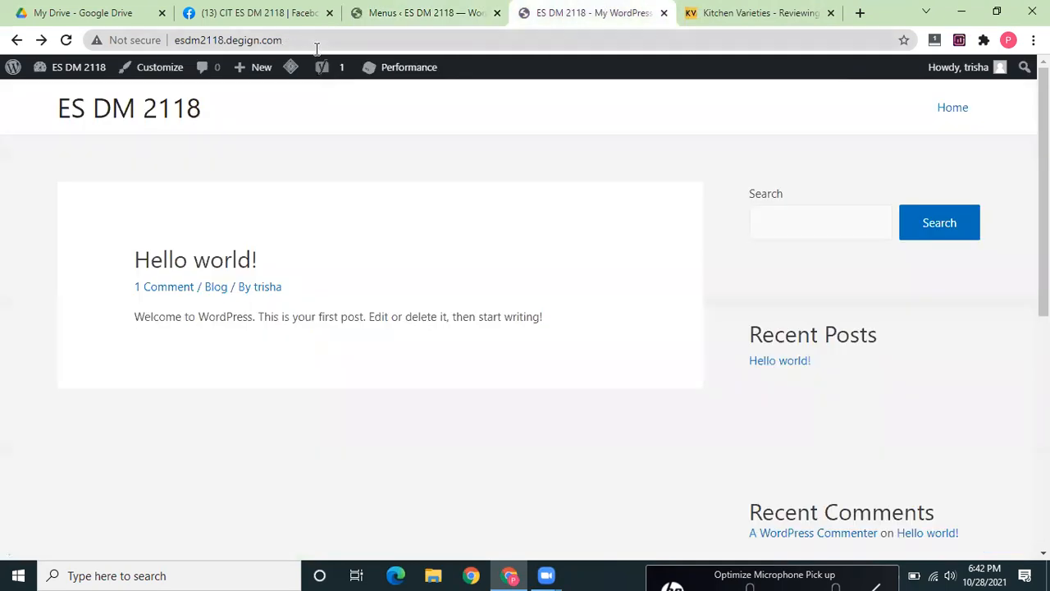
left_click(66, 40)
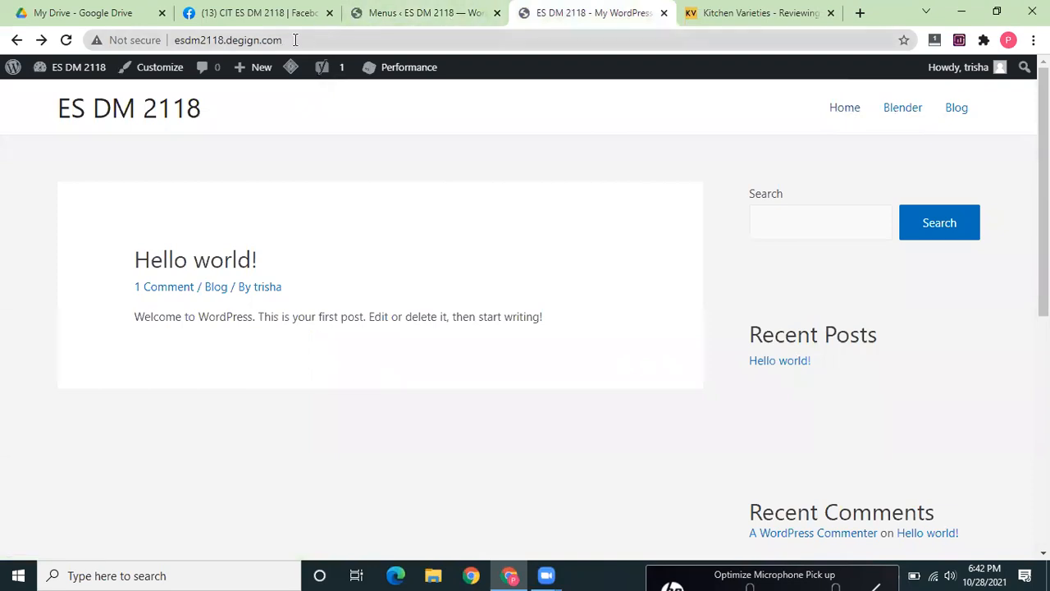
left_click(845, 108)
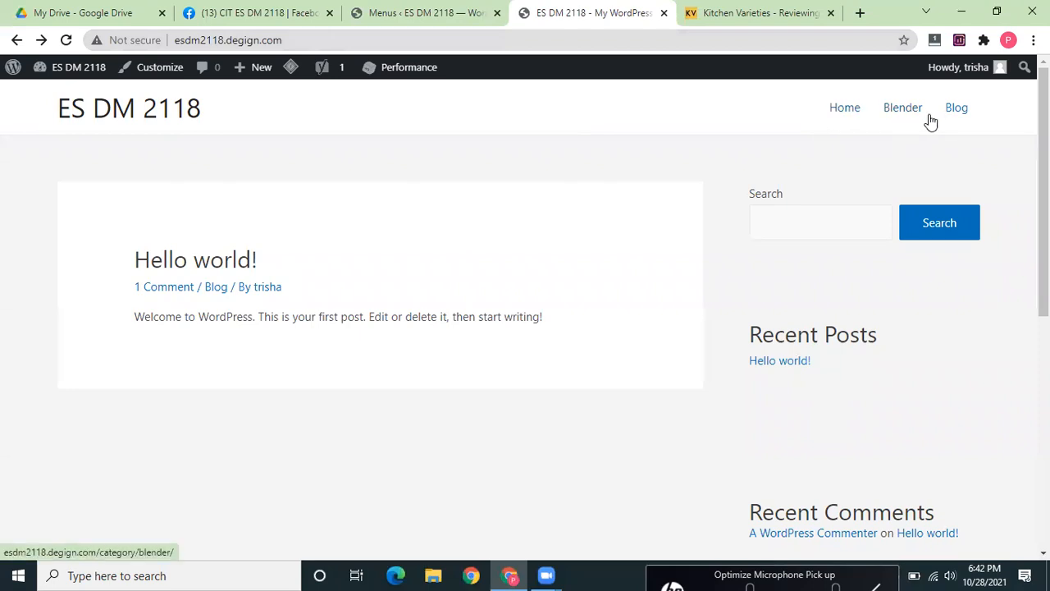
- Save the logo image from the Kitchen Varieties site to the Desktop as Kitchen-Varieties.png
left_click(761, 10)
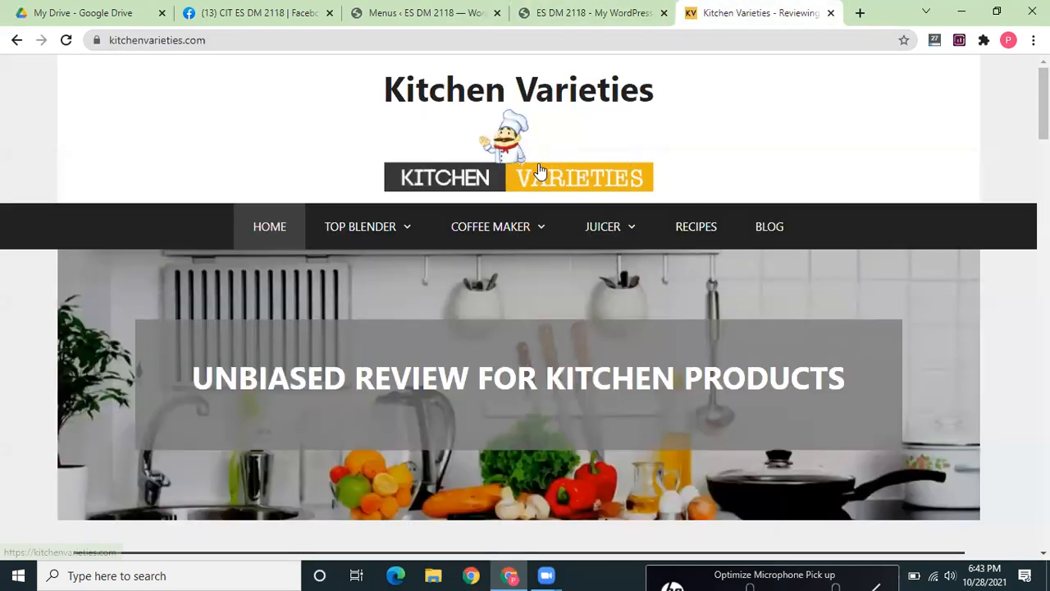
right_click(494, 167)
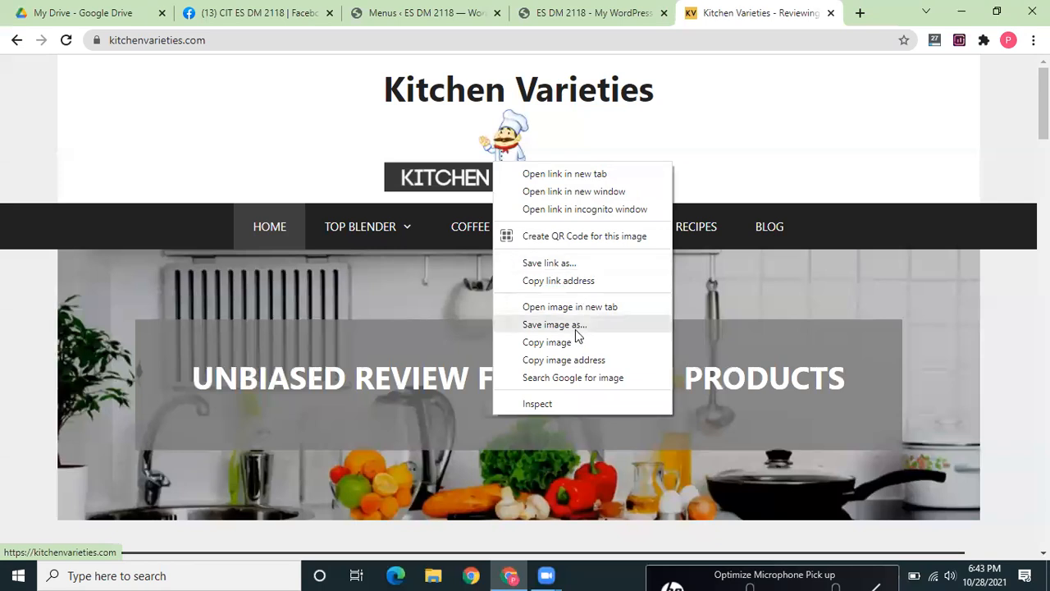
left_click(756, 118)
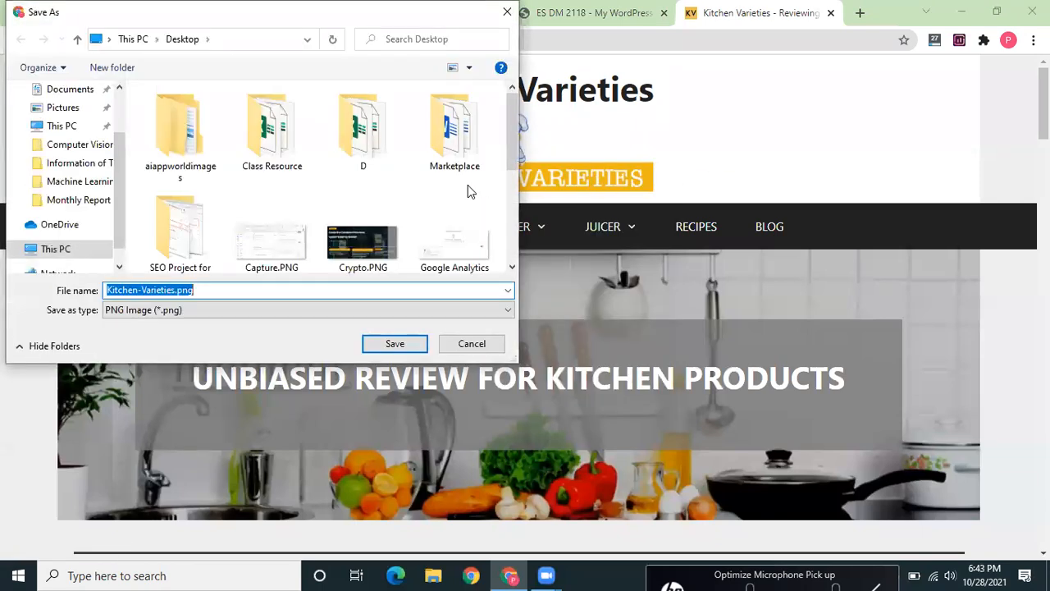
left_click(397, 345)
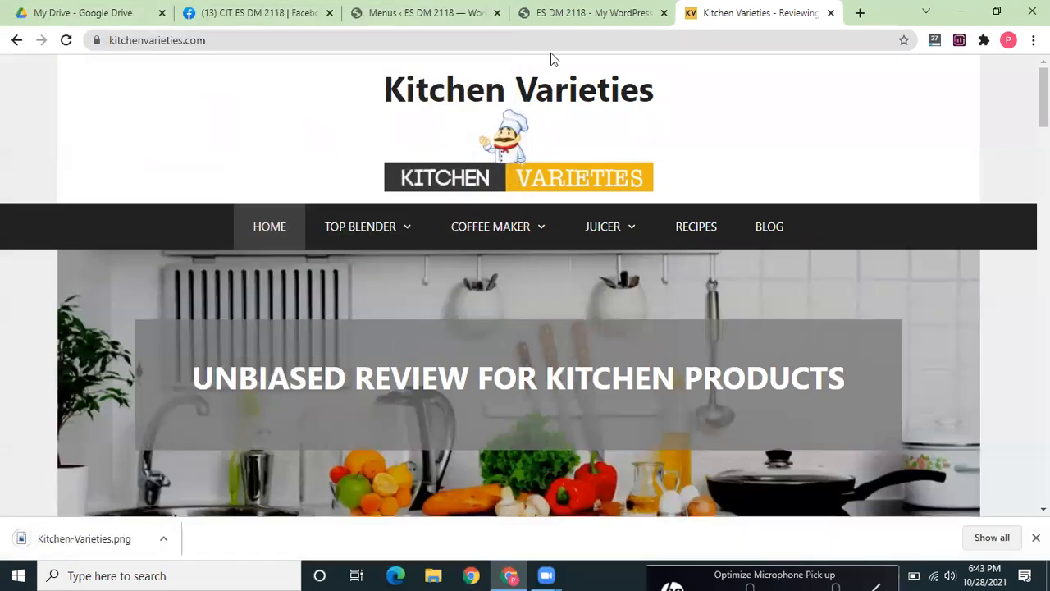
- Open the theme customizer for the active Astra theme from the ES DM 2118 site's theme management page
left_click(572, 10)
left_click(426, 8)
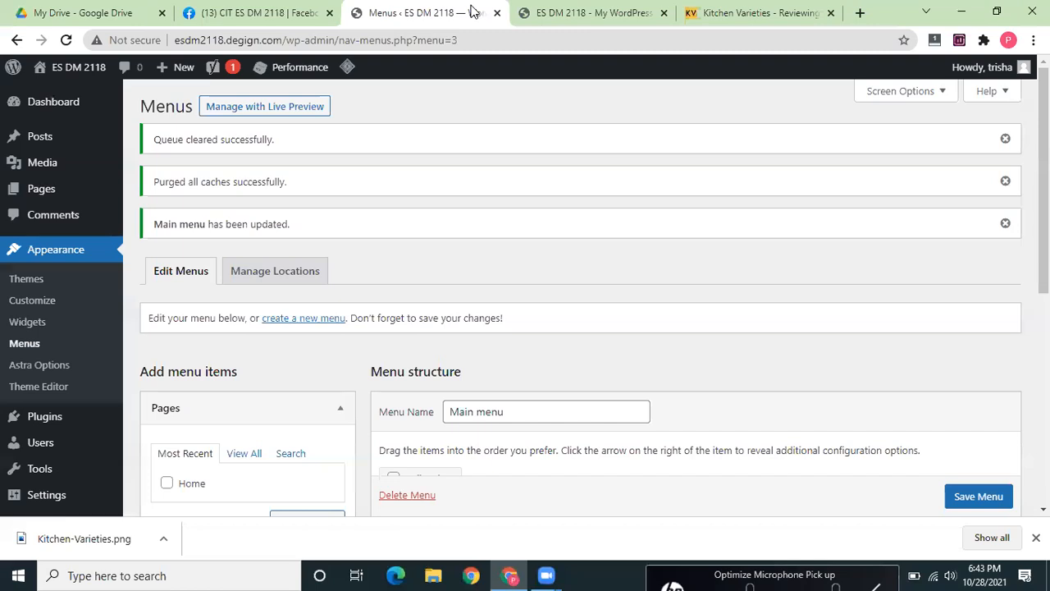
left_click(574, 10)
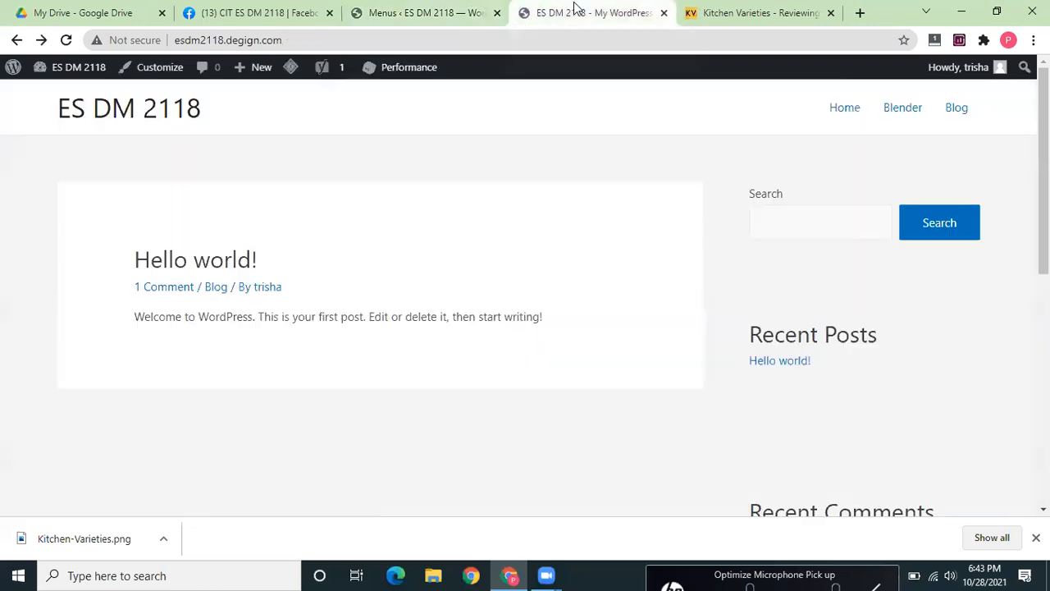
left_click(459, 8)
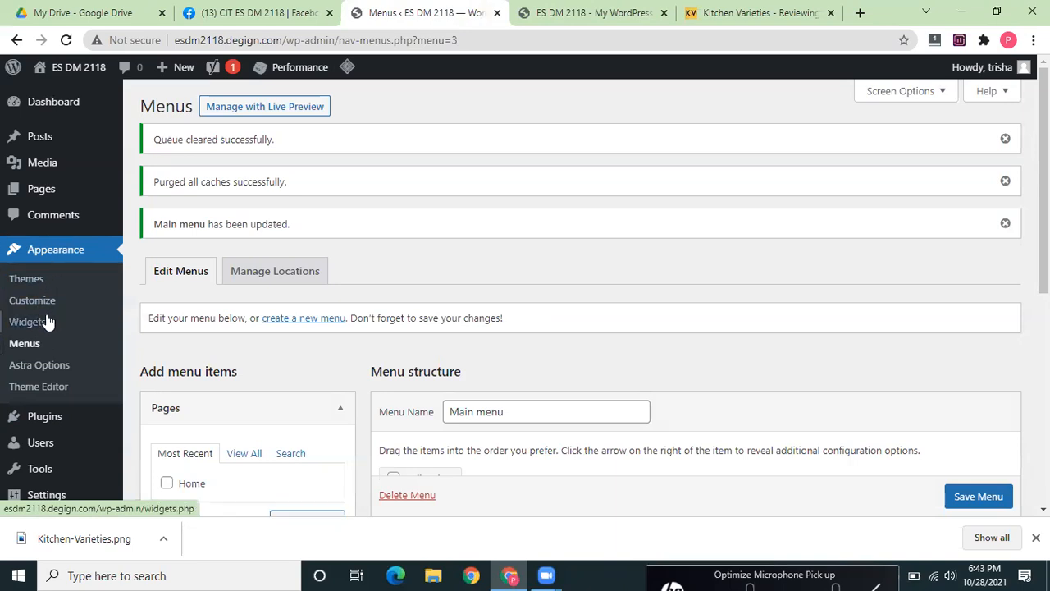
left_click(27, 279)
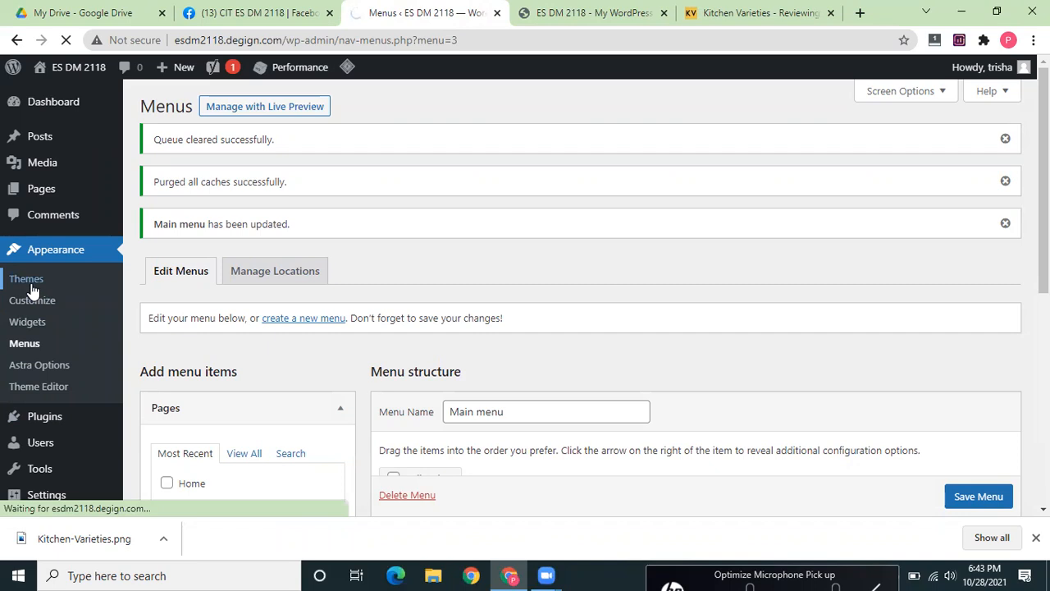
scroll(244, 342, "down", 3)
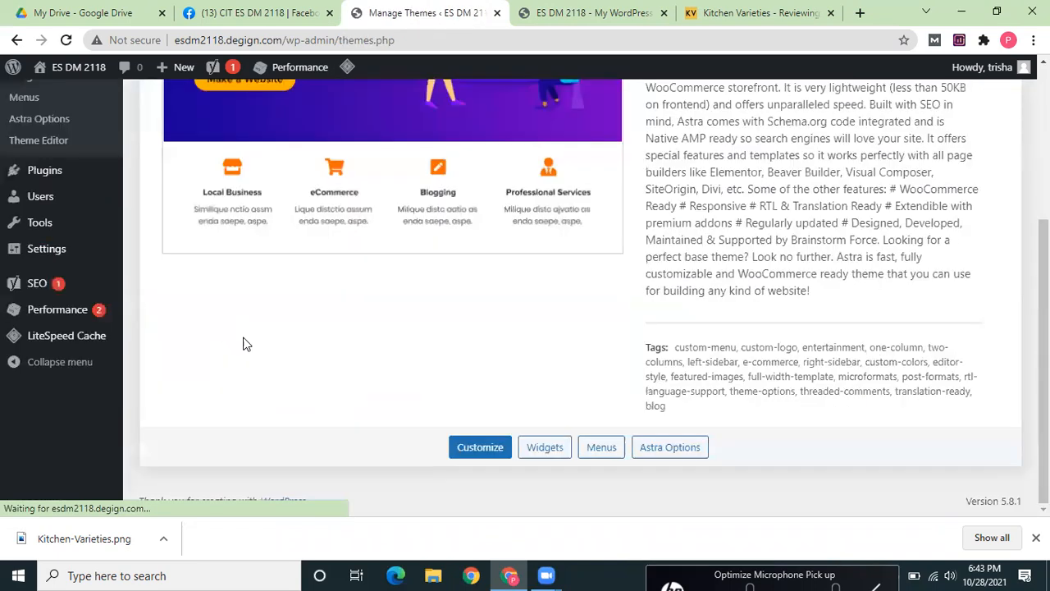
left_click(498, 453)
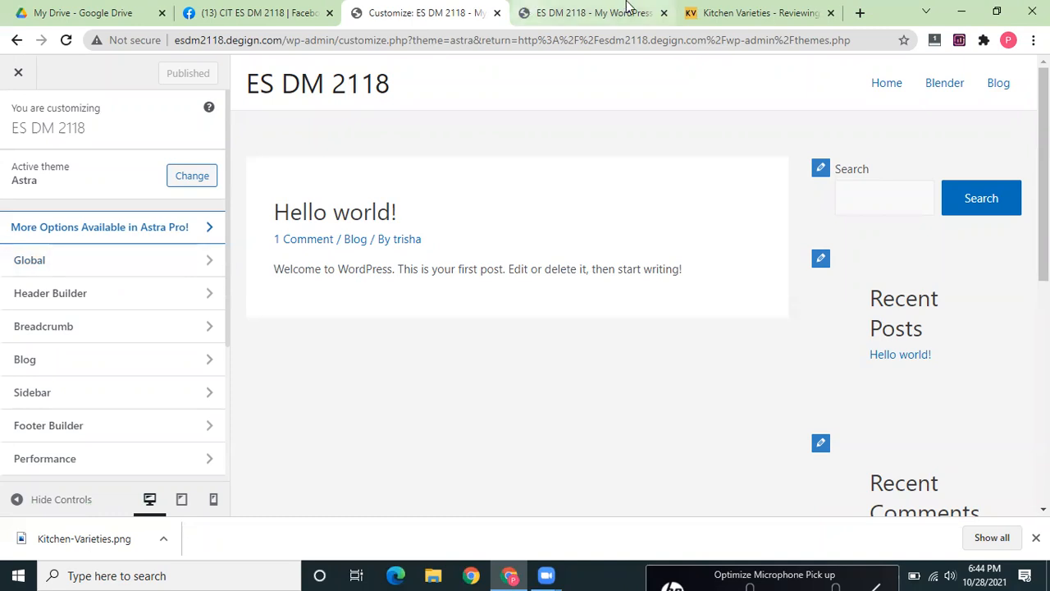
- Search Google for "astra pro price" in a new browser tab and open the wpastra.com pricing page
left_click(860, 12)
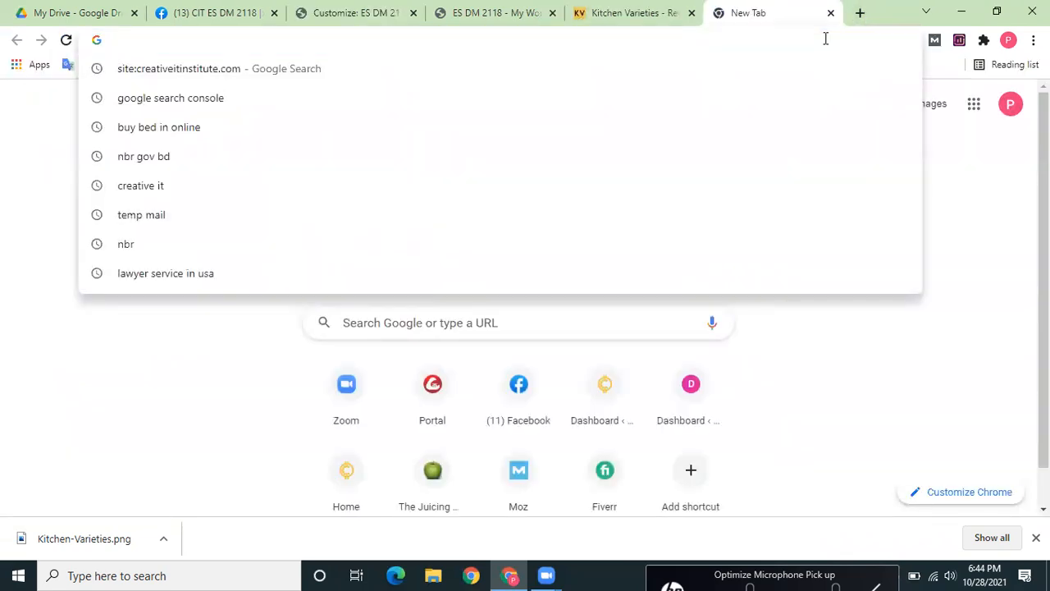
type("astra pro")
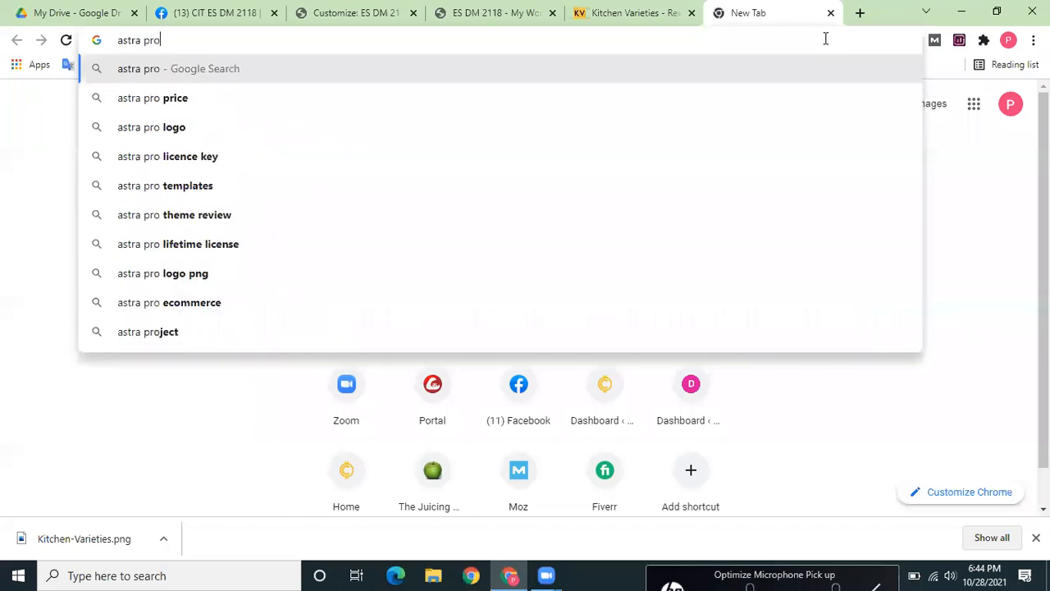
key("Down")
key("Return")
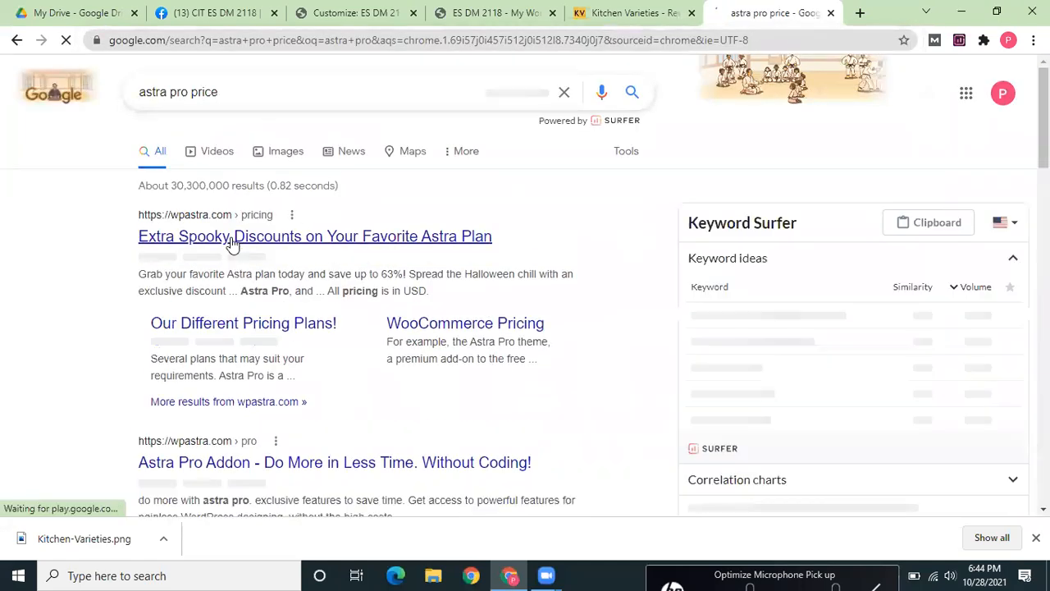
left_click(231, 240)
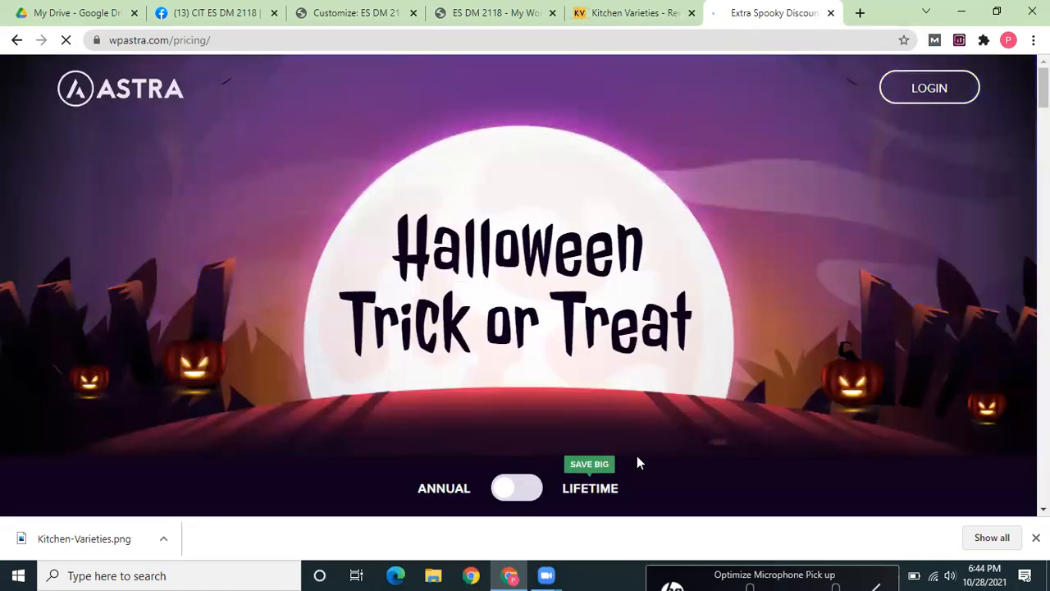
- Examine the annual prices and features of the Astra Pro, Essential Bundle and Growth Bundle plans, dismissing the Google sign-in prompt
scroll(998, 302, "down", 1)
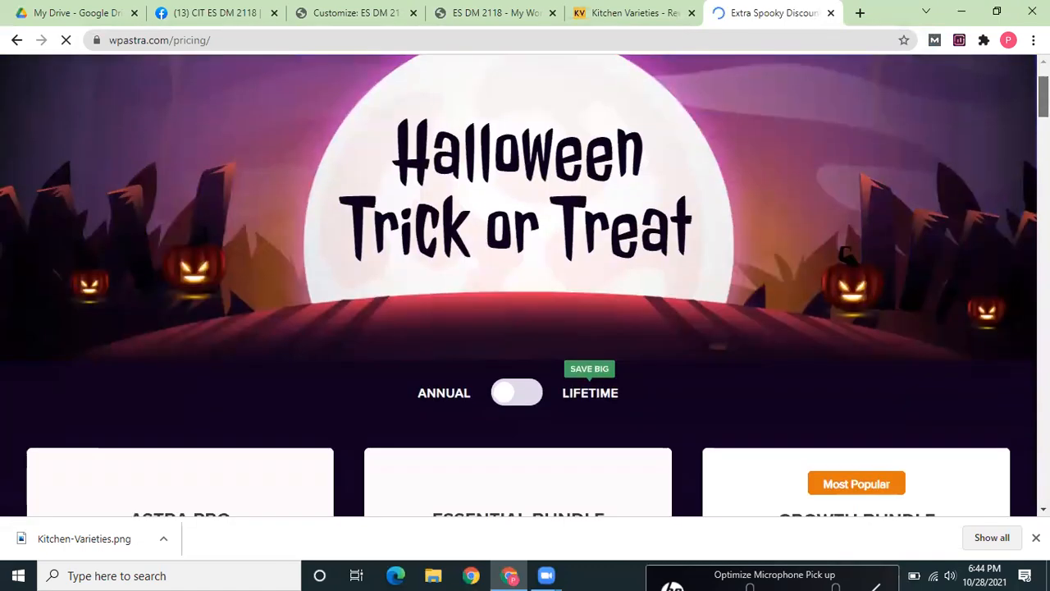
scroll(845, 254, "down", 4)
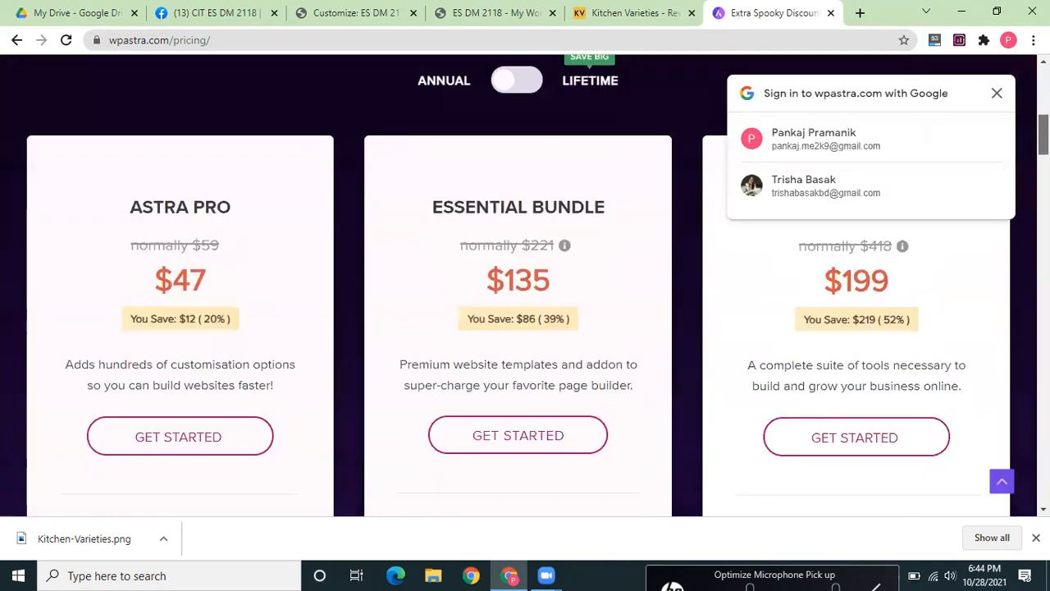
scroll(525, 283, "down", 1)
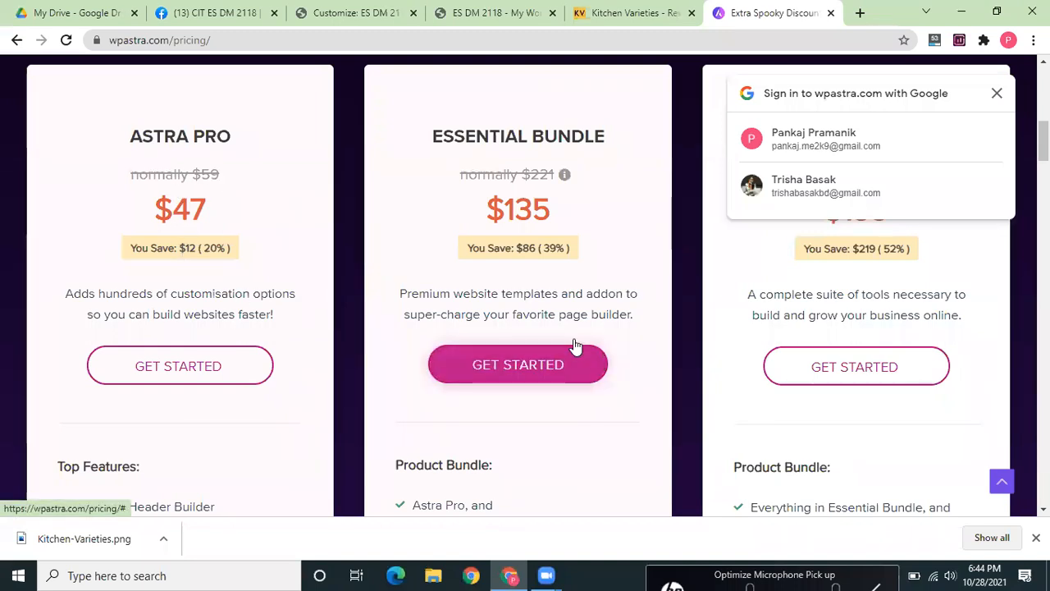
scroll(1000, 145, "down", 5)
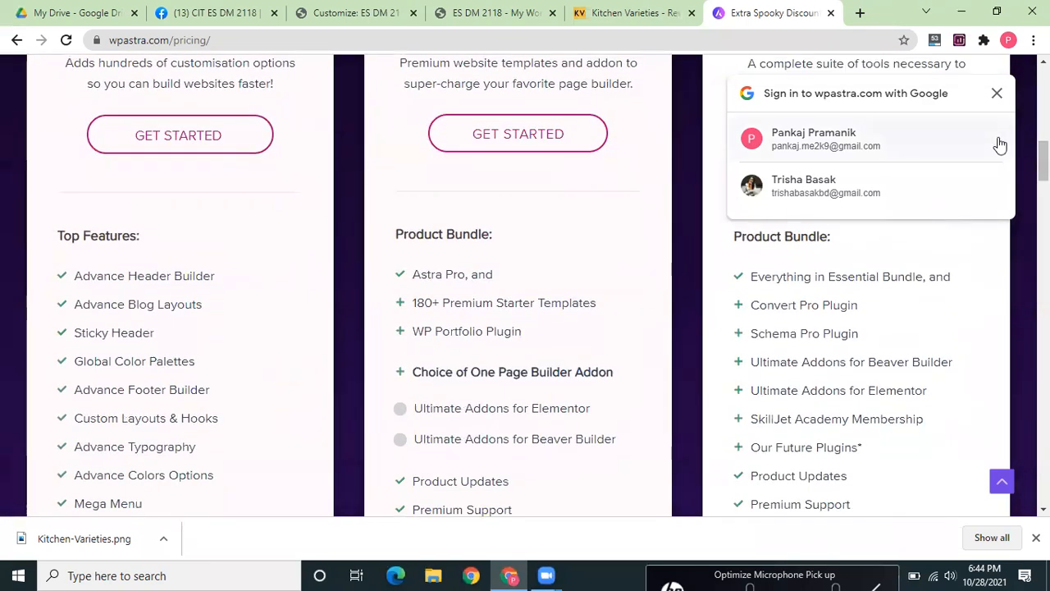
left_click(997, 94)
mouse_move(1044, 161)
left_mouse_down()
mouse_move(1044, 189)
mouse_move(1043, 156)
left_mouse_up()
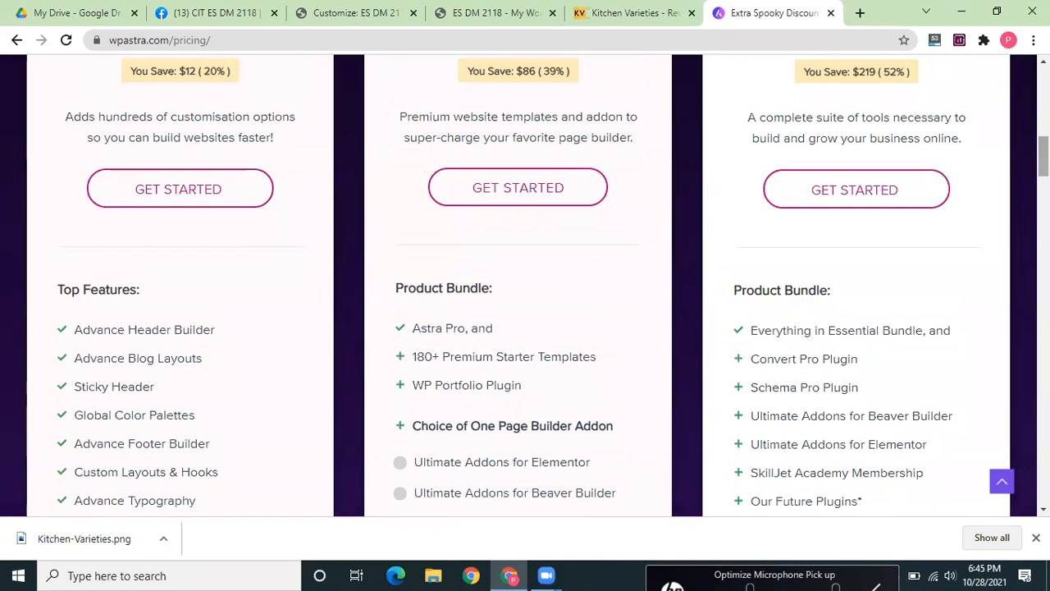
scroll(1042, 156, "up", 3)
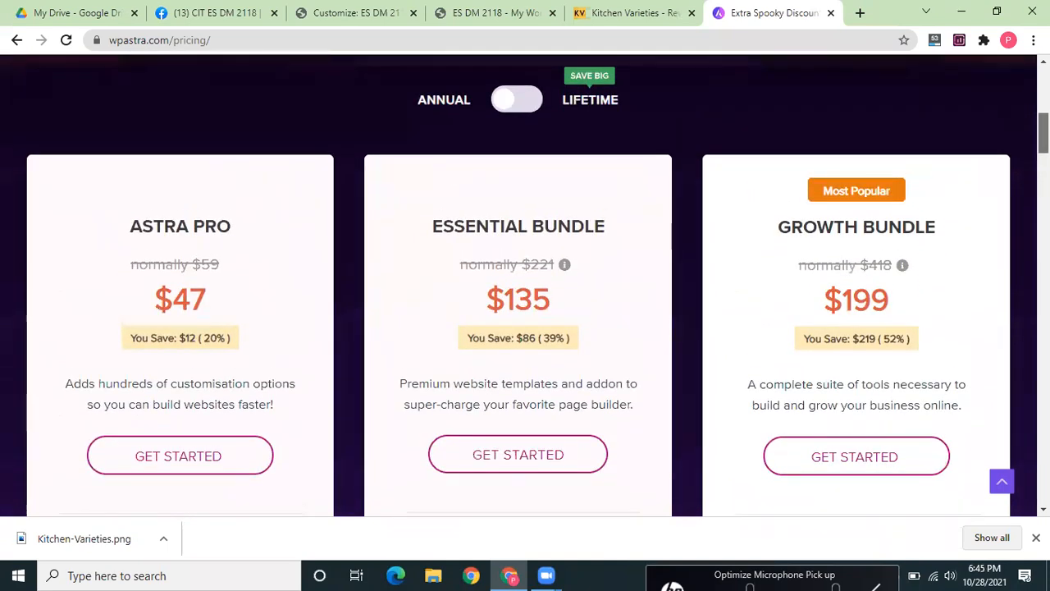
left_click_drag(1043, 133, 1043, 130)
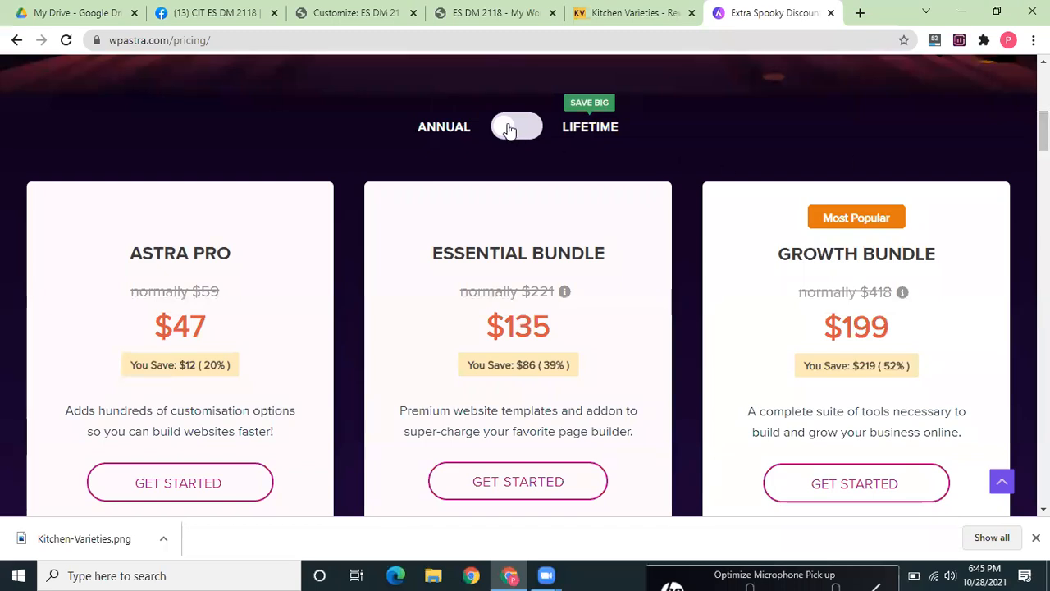
- Examine the lifetime prices of the three Astra plans, and return the pricing view to annual
left_click(509, 130)
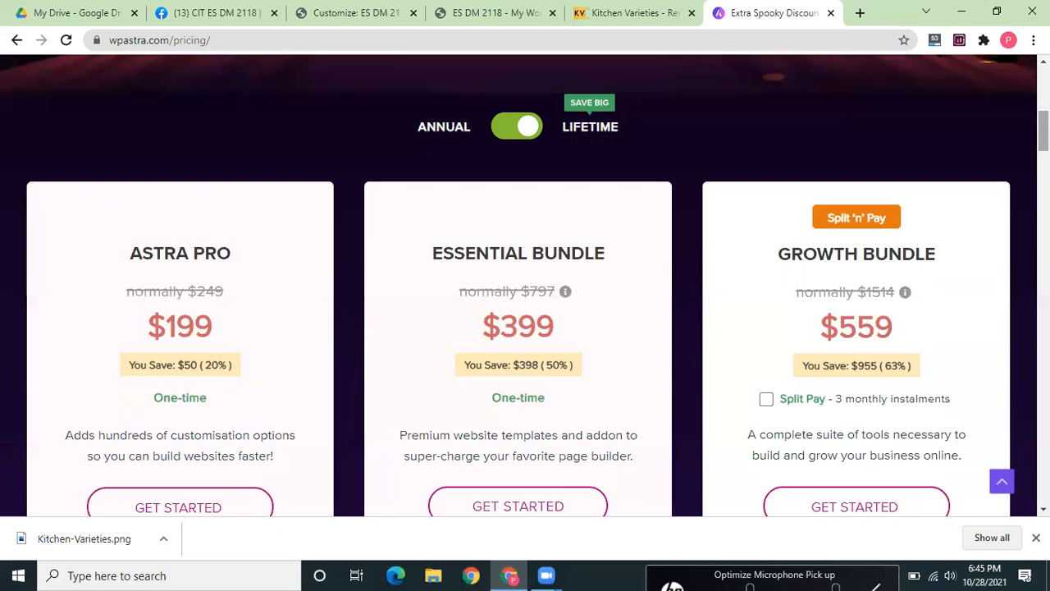
scroll(525, 287, "up", 2)
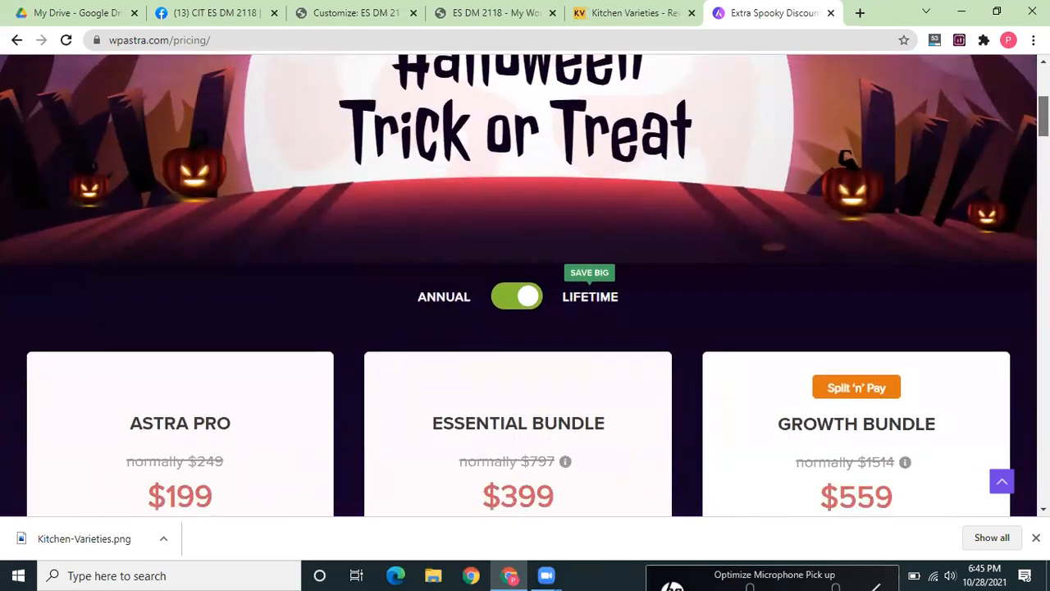
scroll(525, 288, "down", 4)
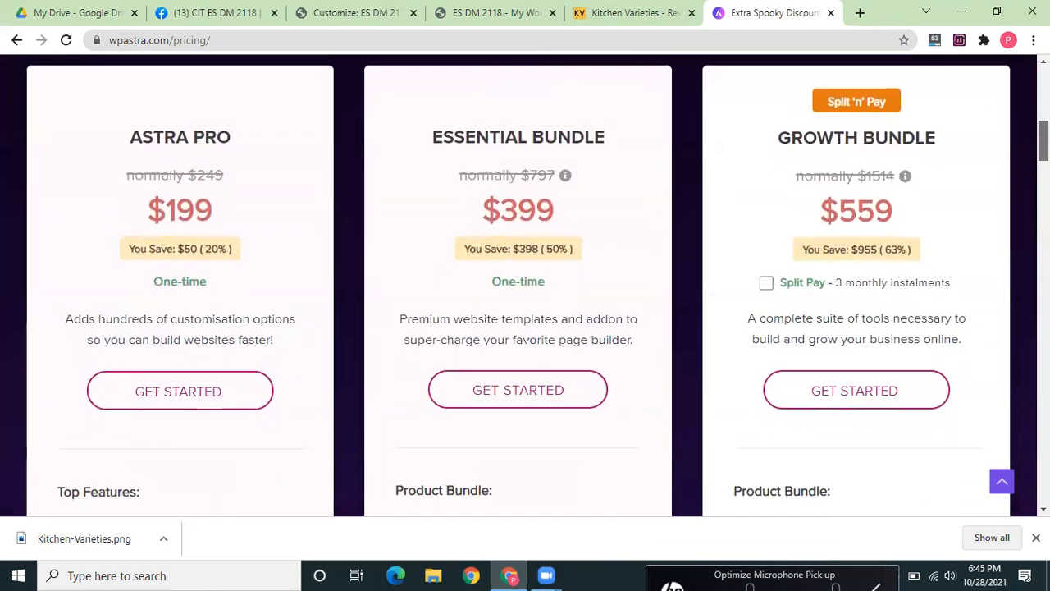
scroll(525, 287, "up", 2)
scroll(526, 288, "down", 1)
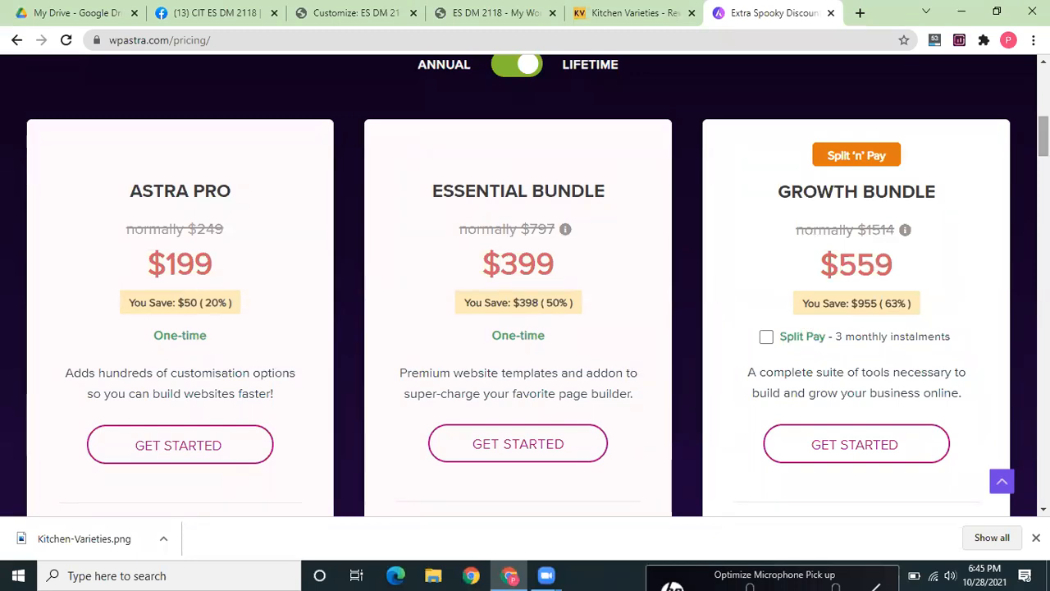
scroll(525, 287, "down", 5)
scroll(603, 162, "up", 5)
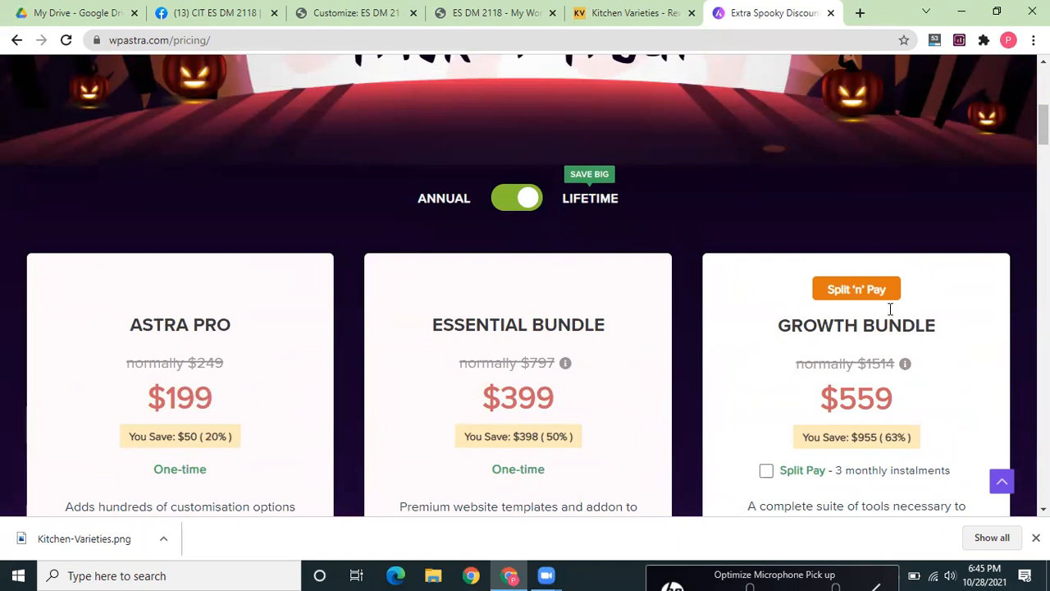
scroll(629, 151, "down", 1)
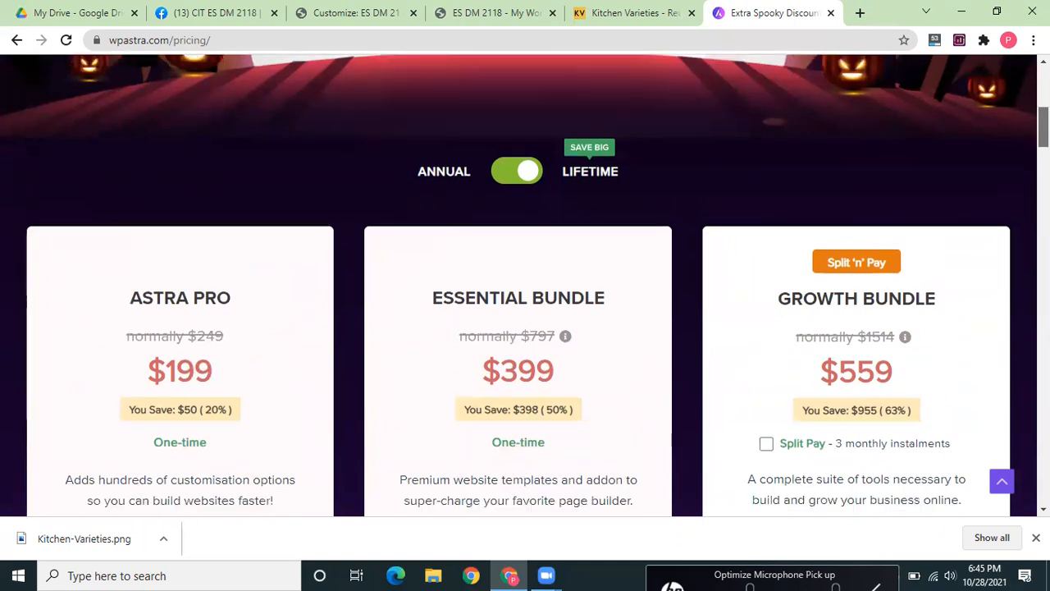
left_click(526, 130)
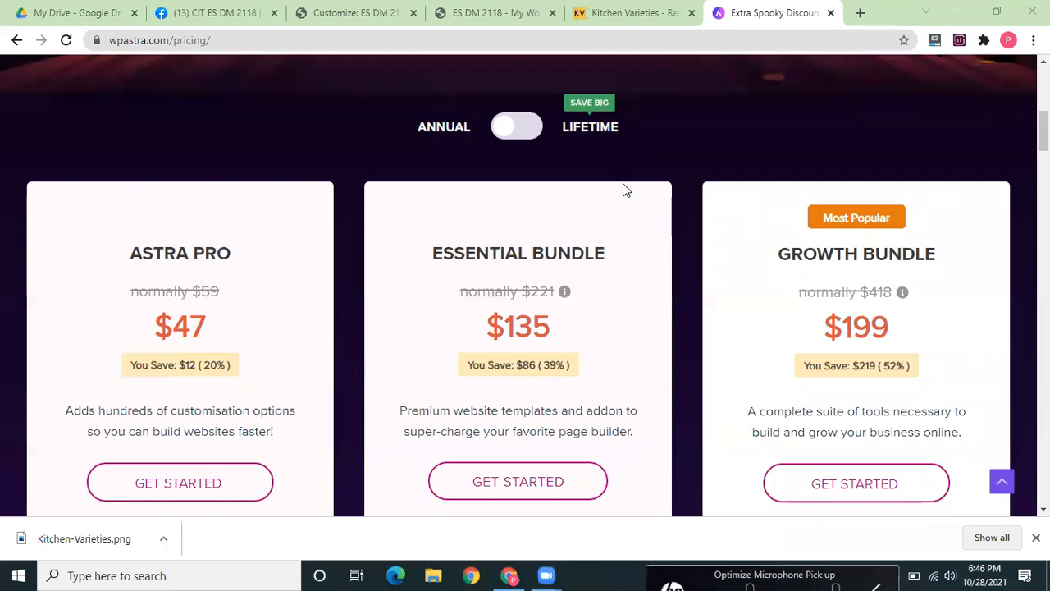
- Return to the ES DM 2118 theme customizer and open the Header Builder settings
left_click(622, 7)
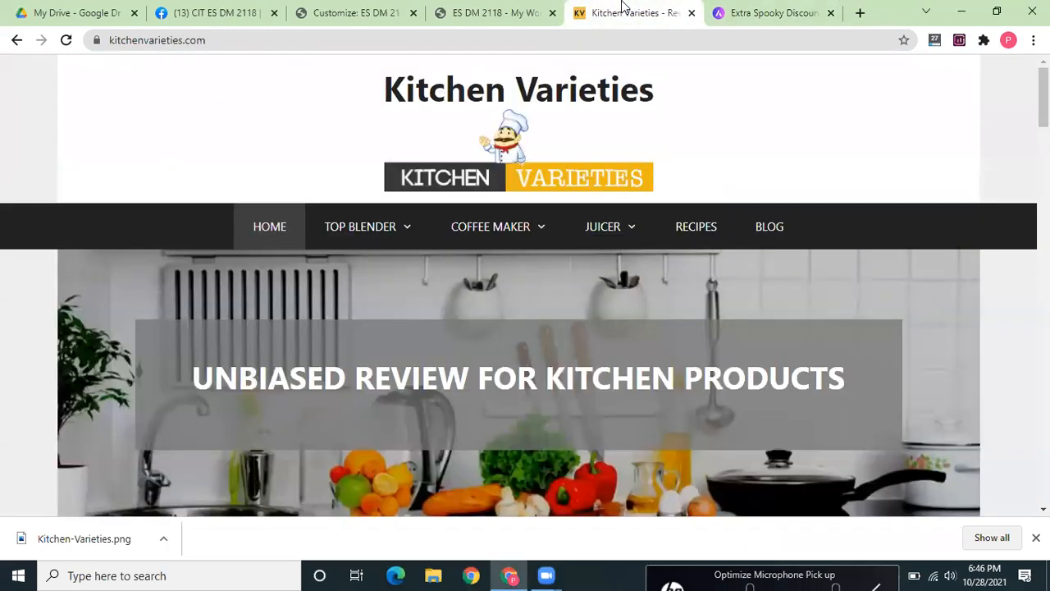
left_click(490, 10)
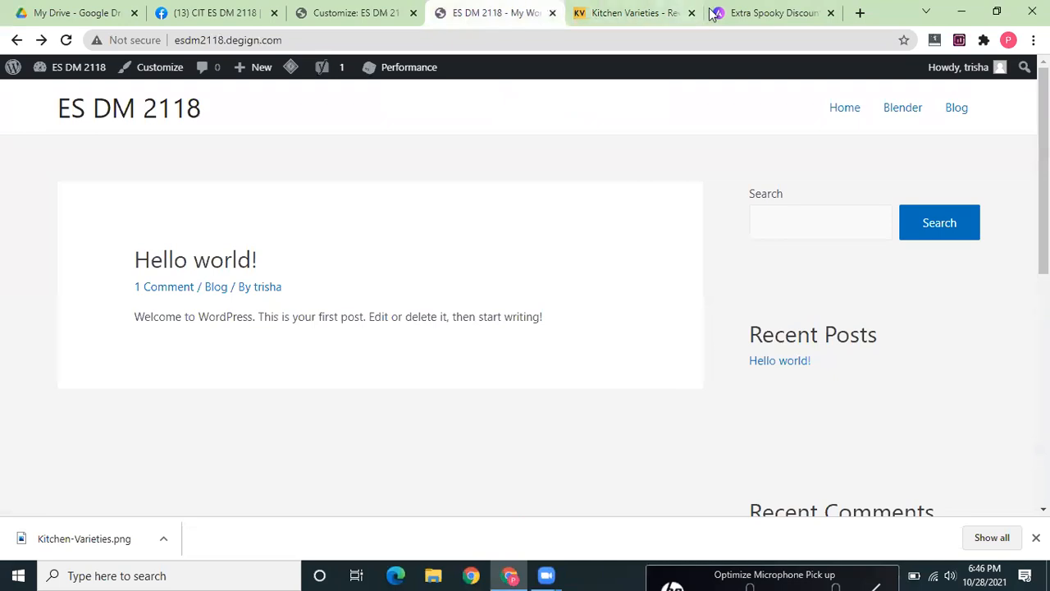
left_click(342, 8)
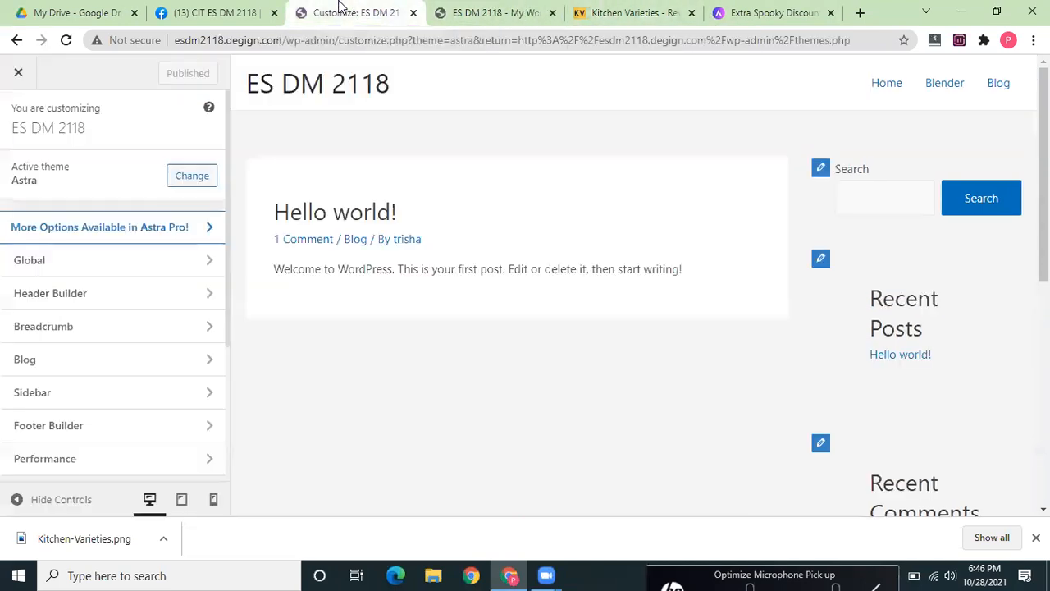
left_click(154, 293)
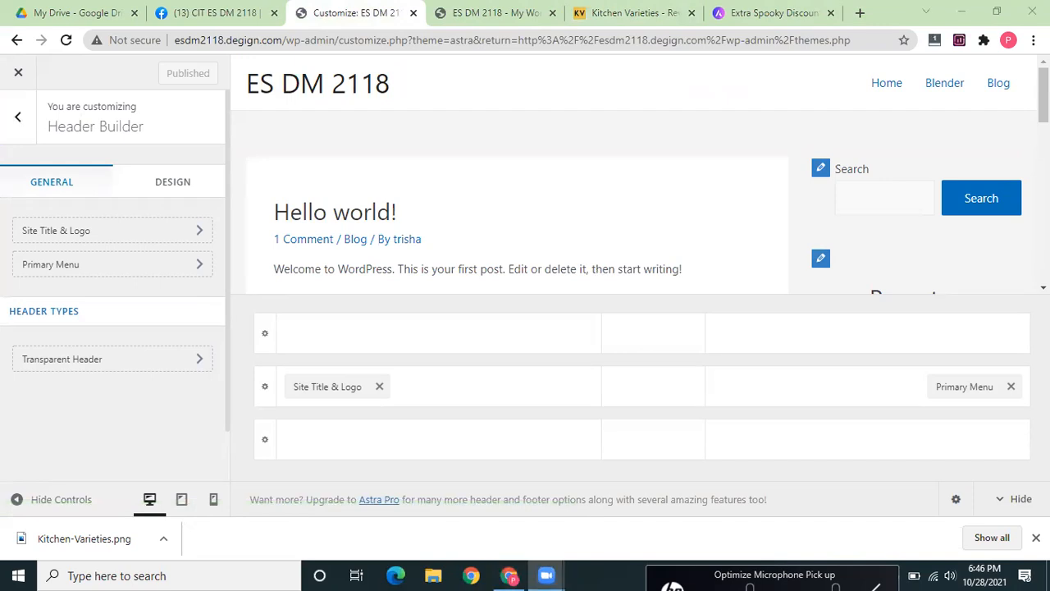
- Upload Kitchen-Varieties.png from the Desktop folder as the header's logo image in the Site Title & Logo settings
mouse_move(1043, 94)
left_mouse_down()
mouse_move(1043, 164)
mouse_move(1043, 98)
left_mouse_up()
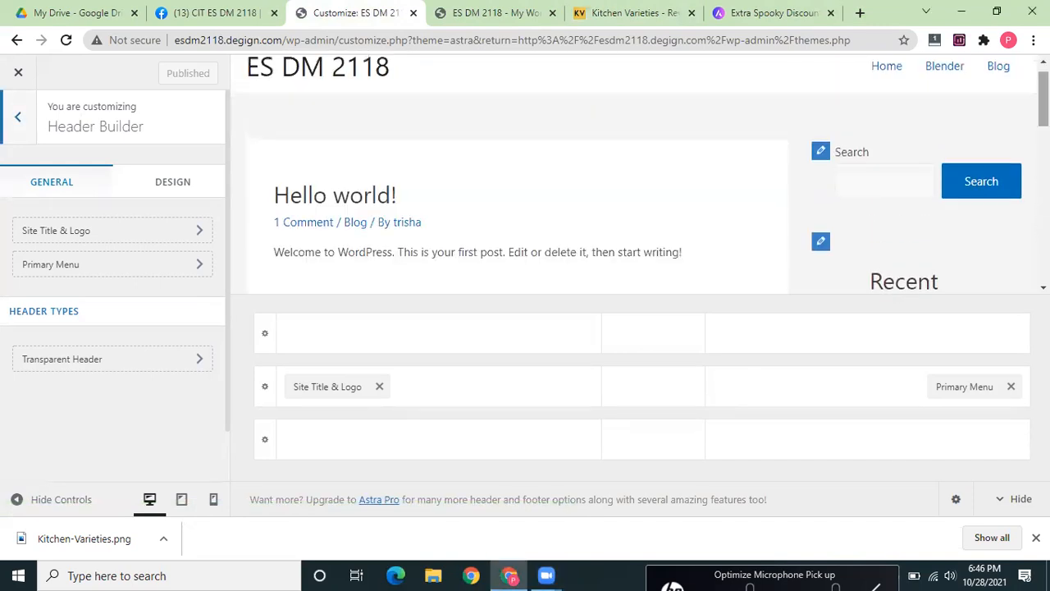
left_click(158, 233)
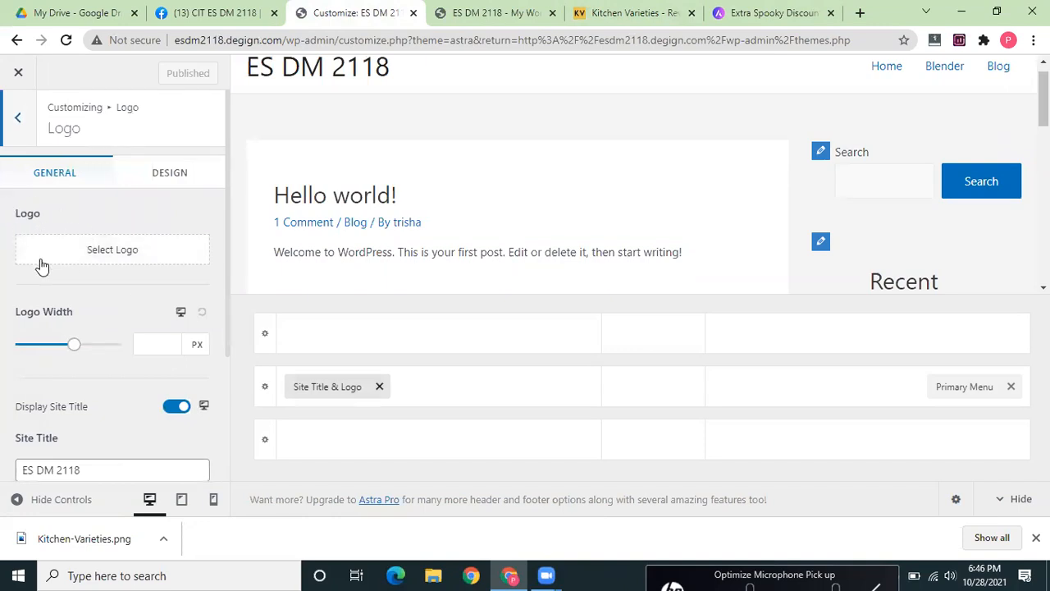
left_click(114, 254)
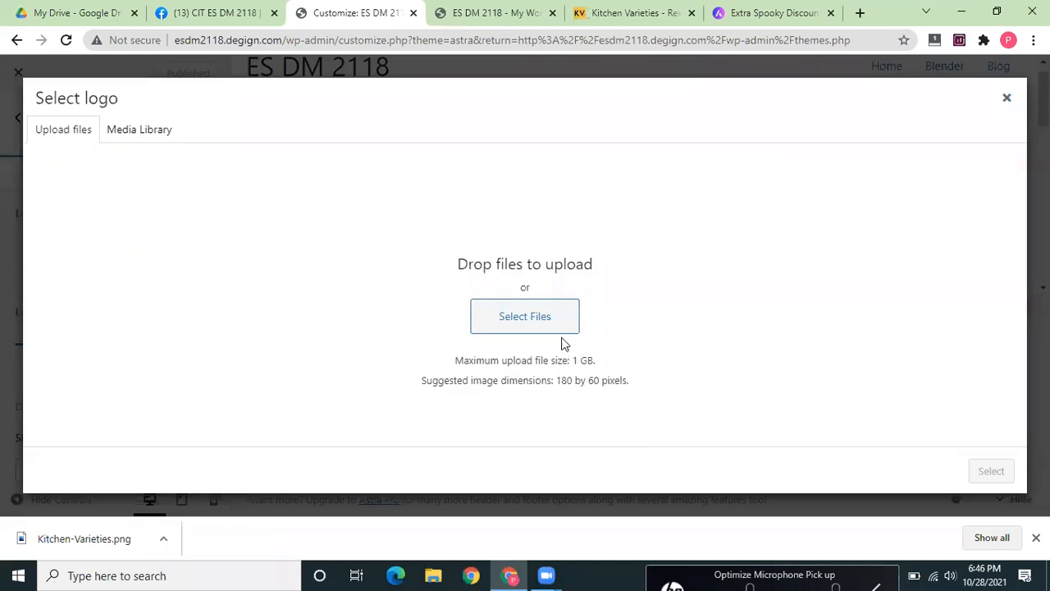
left_click(542, 320)
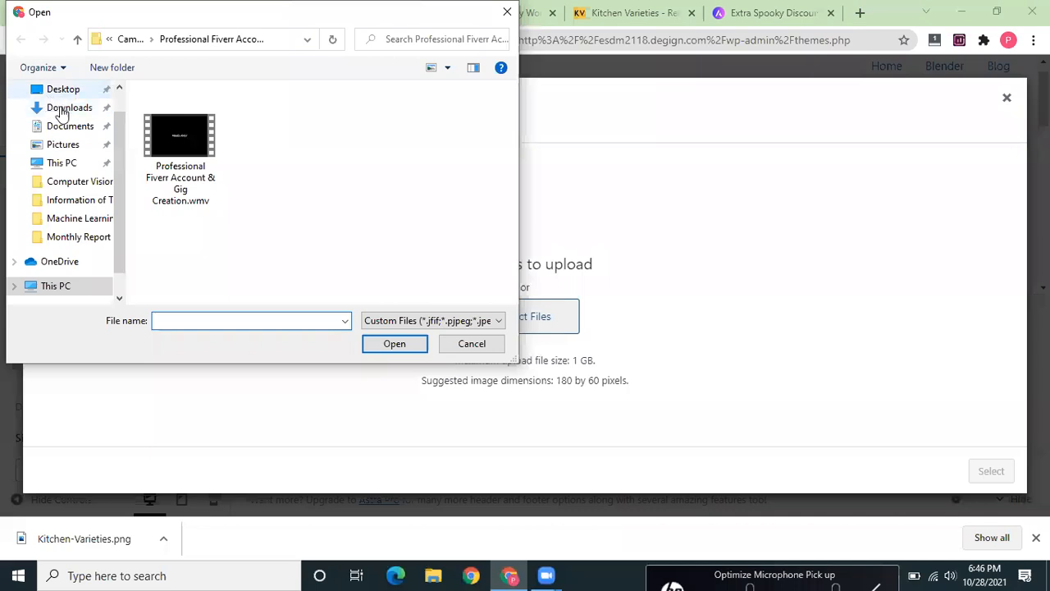
left_click(68, 127)
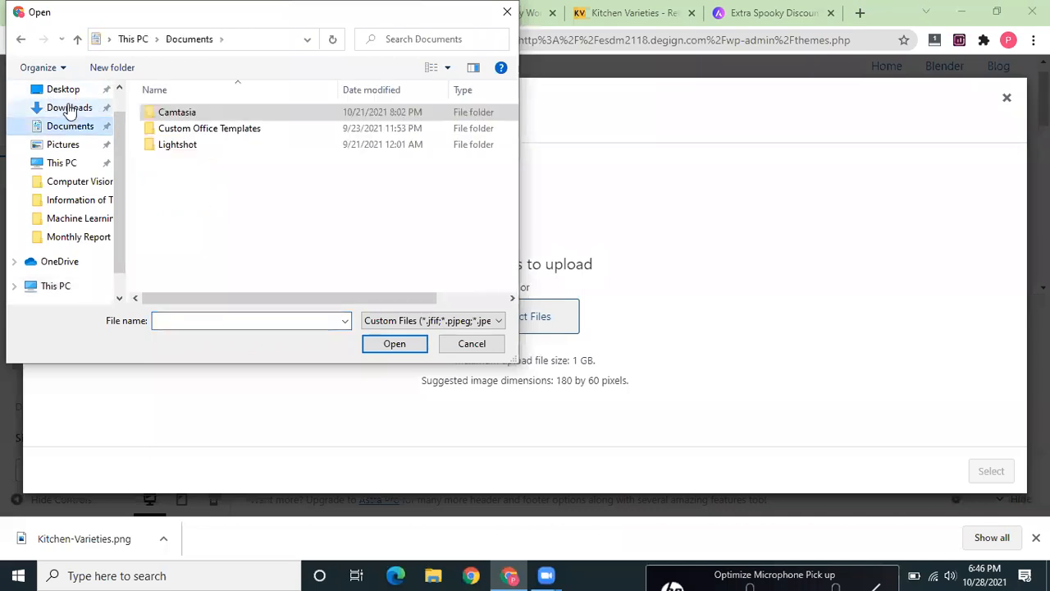
left_click(69, 108)
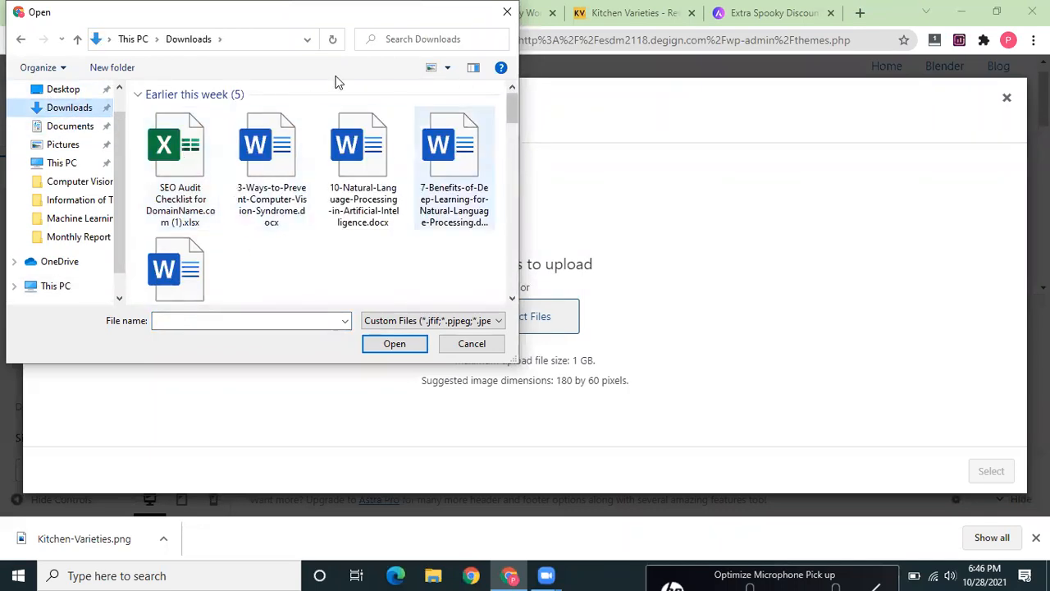
left_click(72, 87)
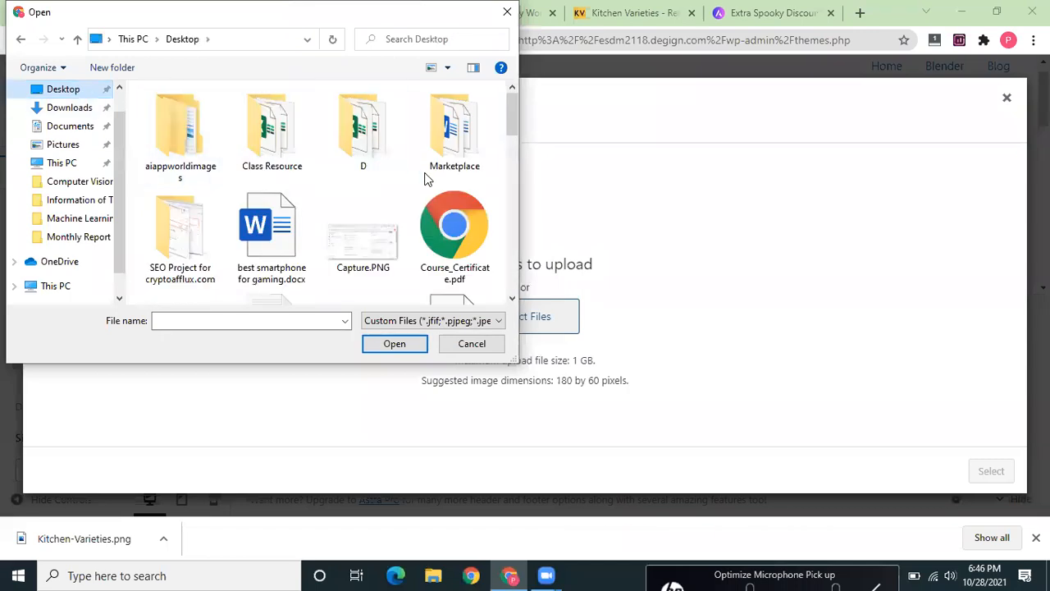
scroll(515, 129, "down", 5)
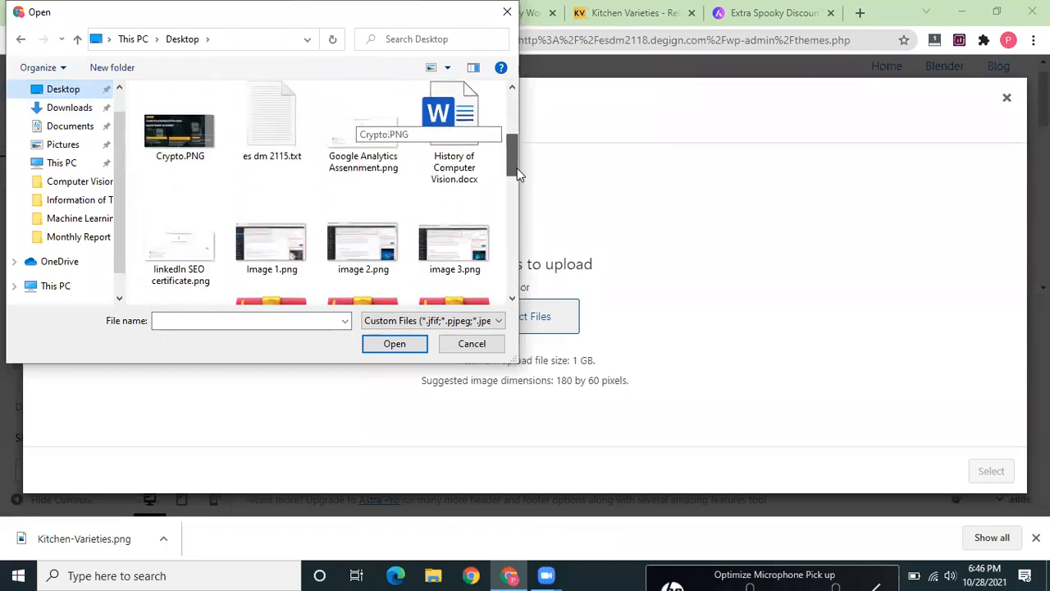
scroll(516, 192, "down", 3)
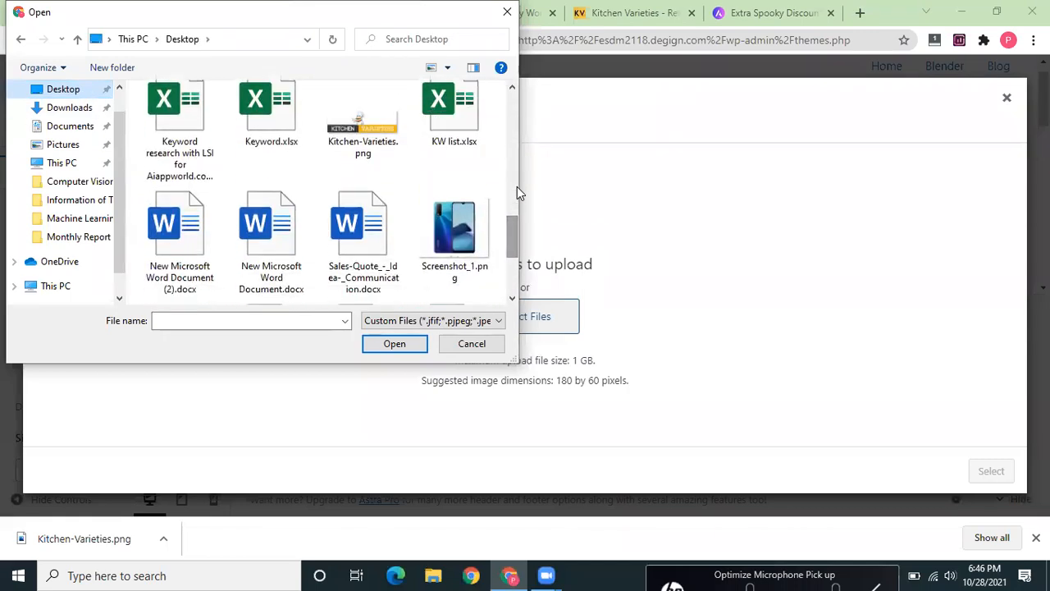
left_click(373, 148)
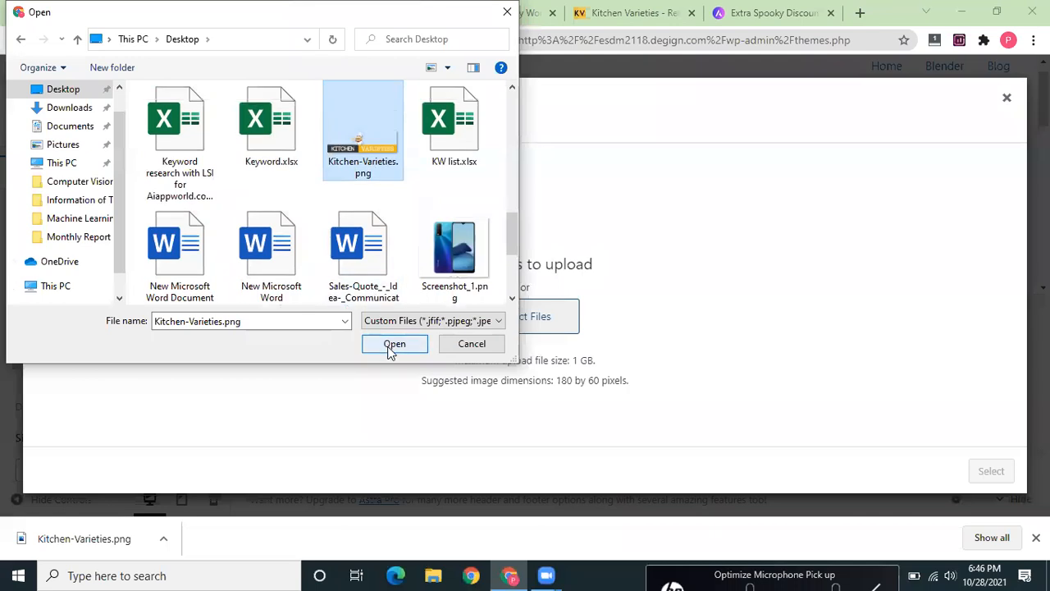
left_click(393, 344)
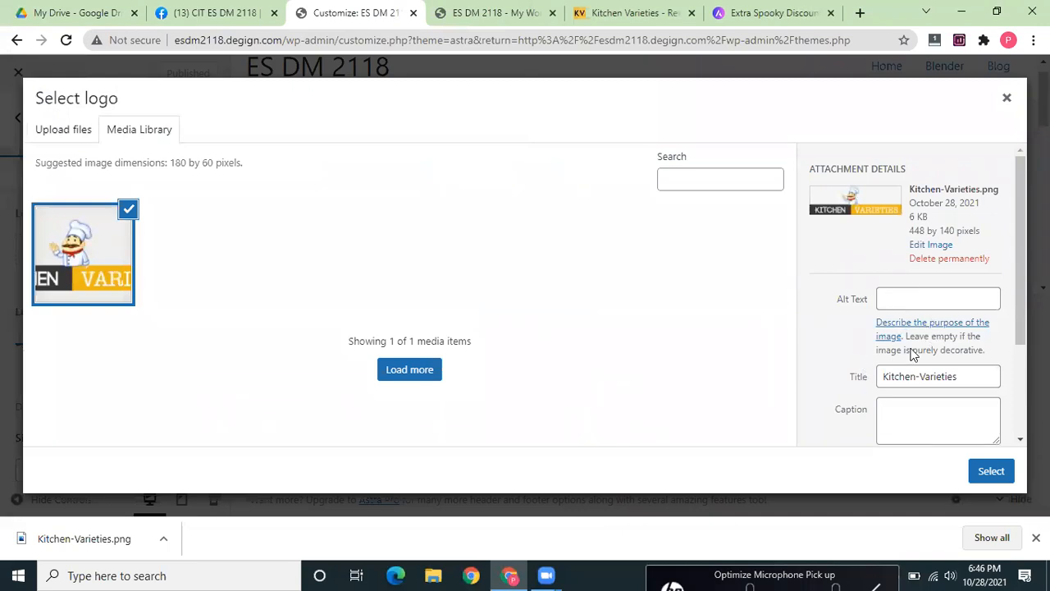
- Set the logo image's alt text to "Kitchen Varieties", reusing its title, and confirm the image as the logo
left_click_drag(961, 380, 878, 382)
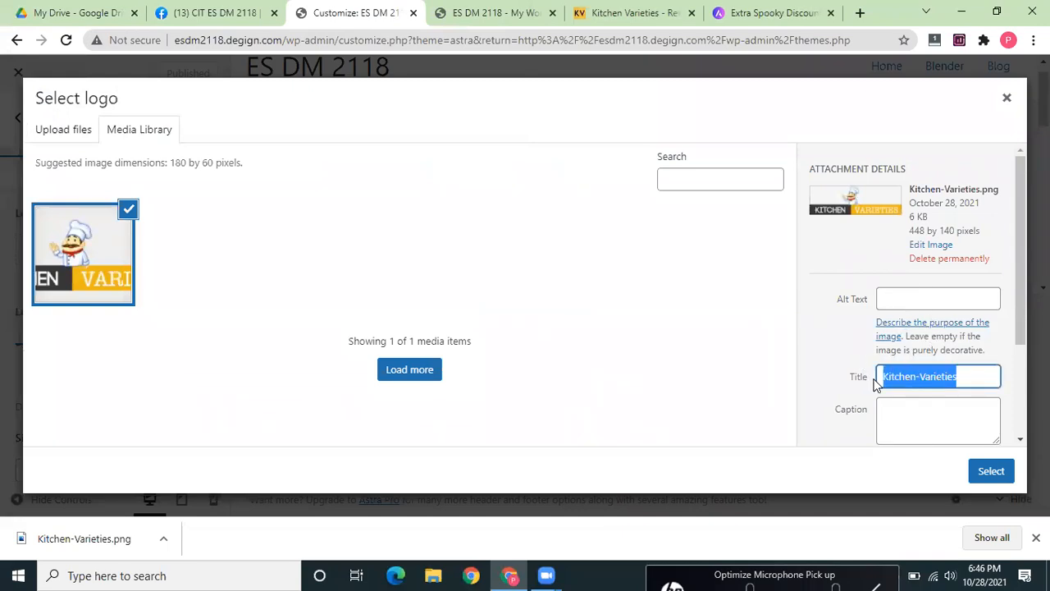
key("ctrl+c")
left_click(926, 297)
key("ctrl+v")
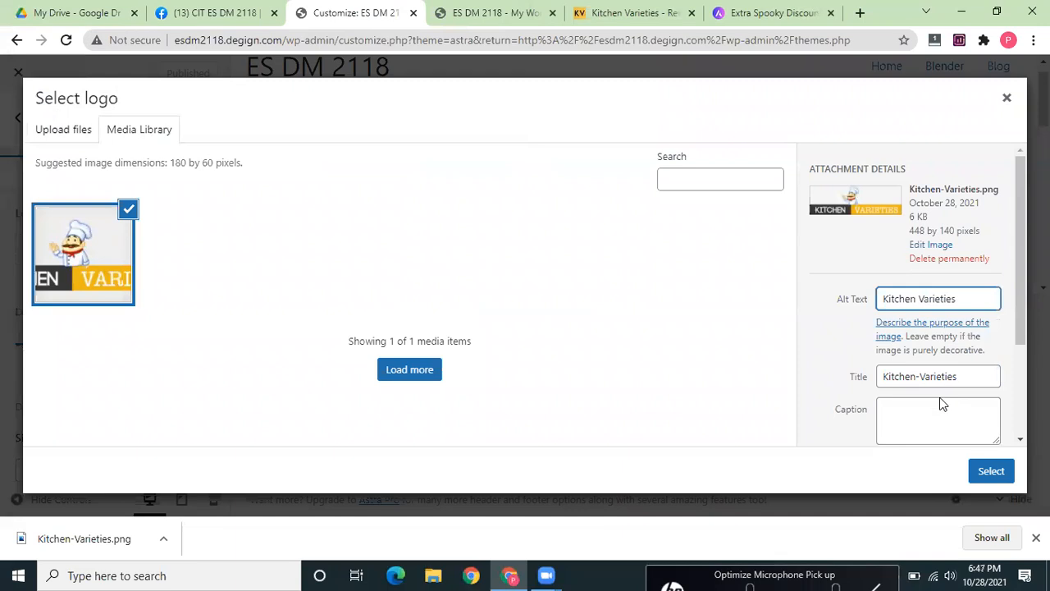
left_click(991, 472)
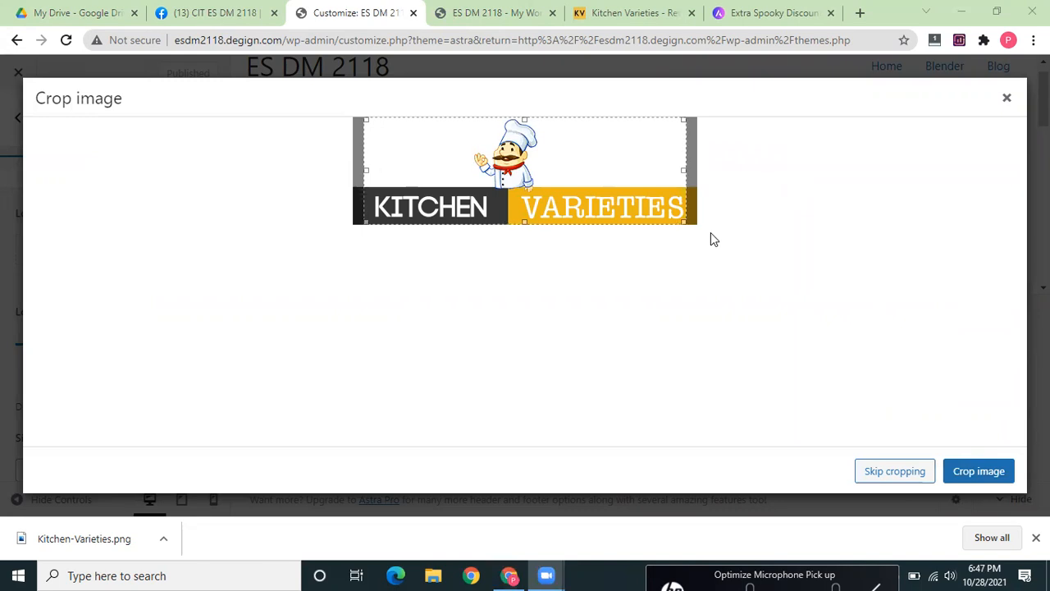
- Extend the crop area over the whole Kitchen Varieties image and apply the logo without cropping
left_click_drag(684, 222, 716, 225)
left_click_drag(365, 225, 342, 227)
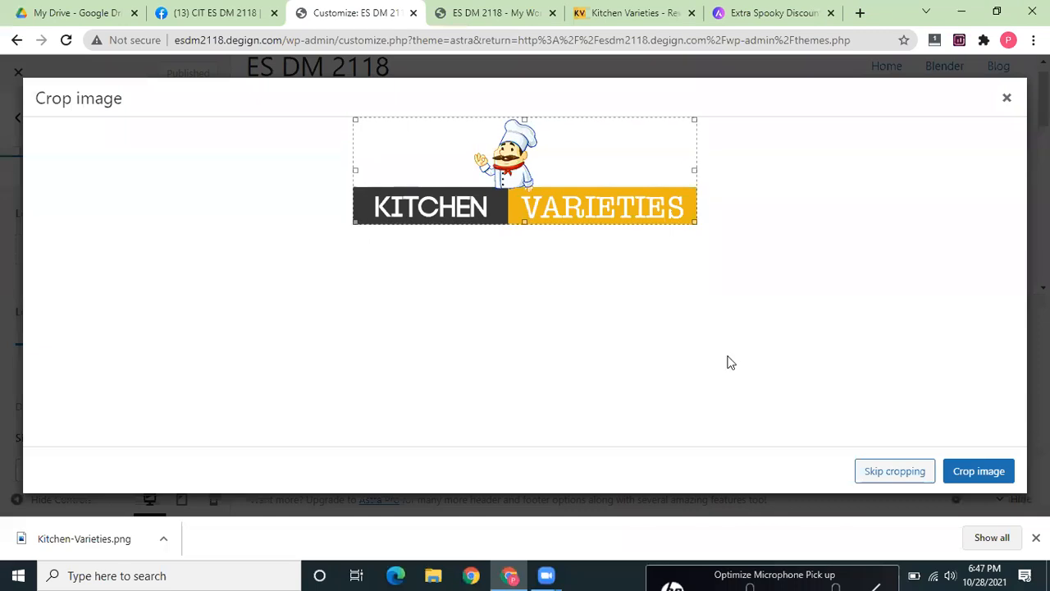
left_click(976, 474)
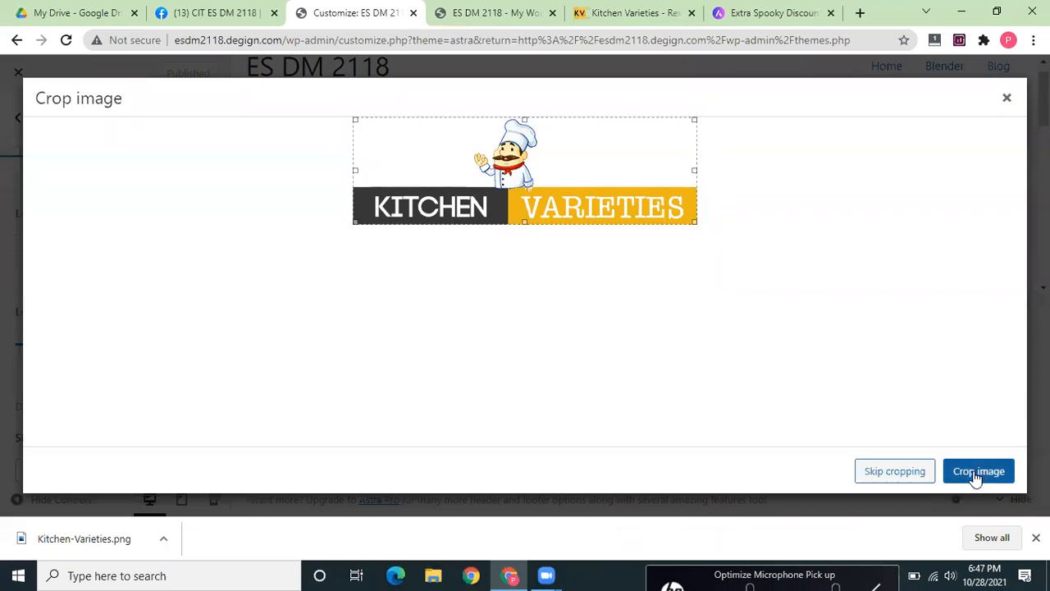
left_click(901, 474)
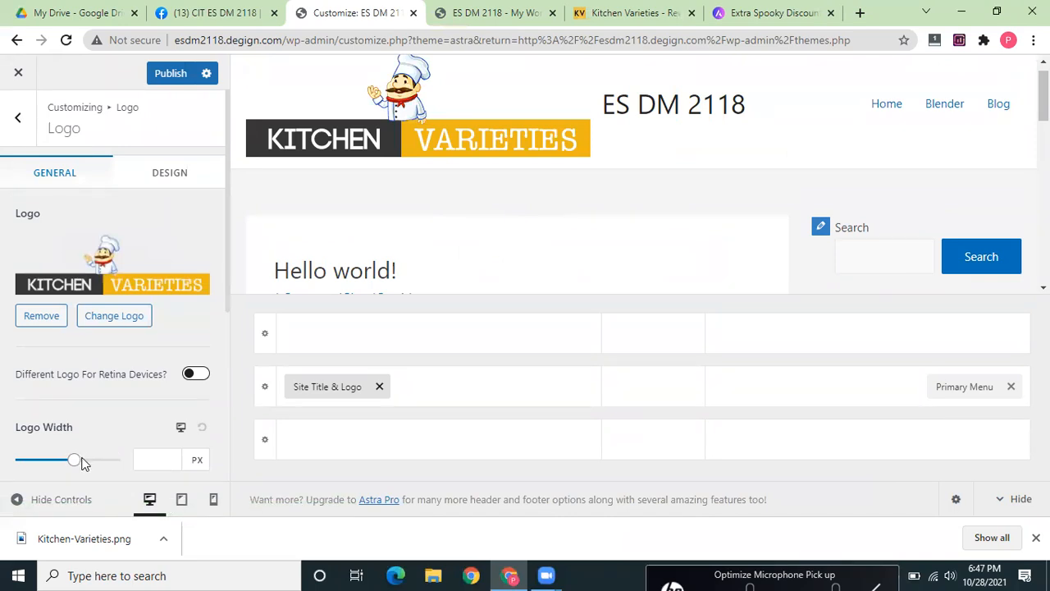
- Set the logo width to 268 px and turn off the site title display in the header
left_click_drag(74, 464, 63, 436)
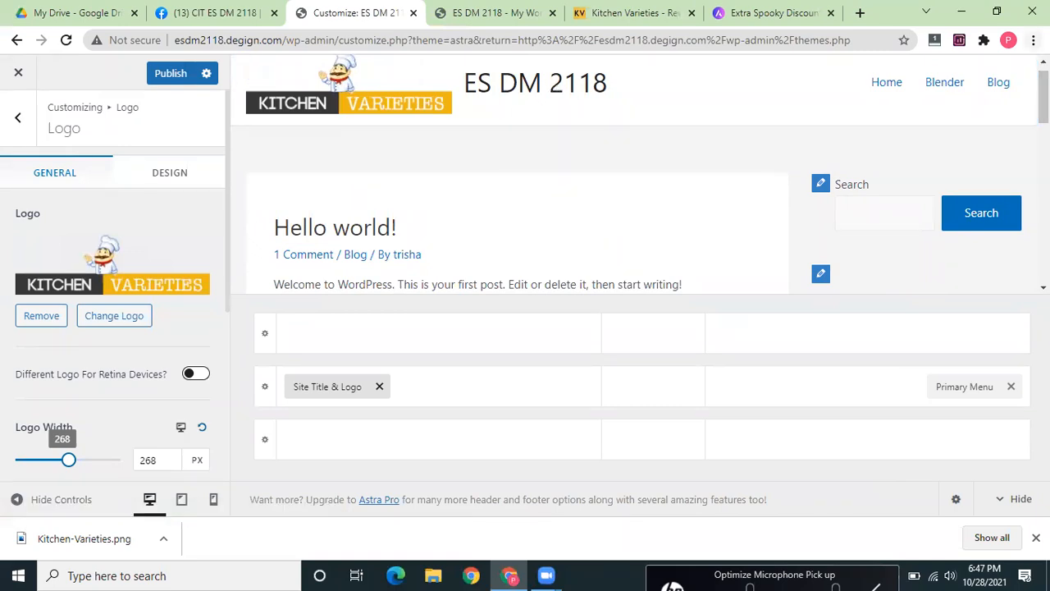
scroll(507, 246, "down", 2)
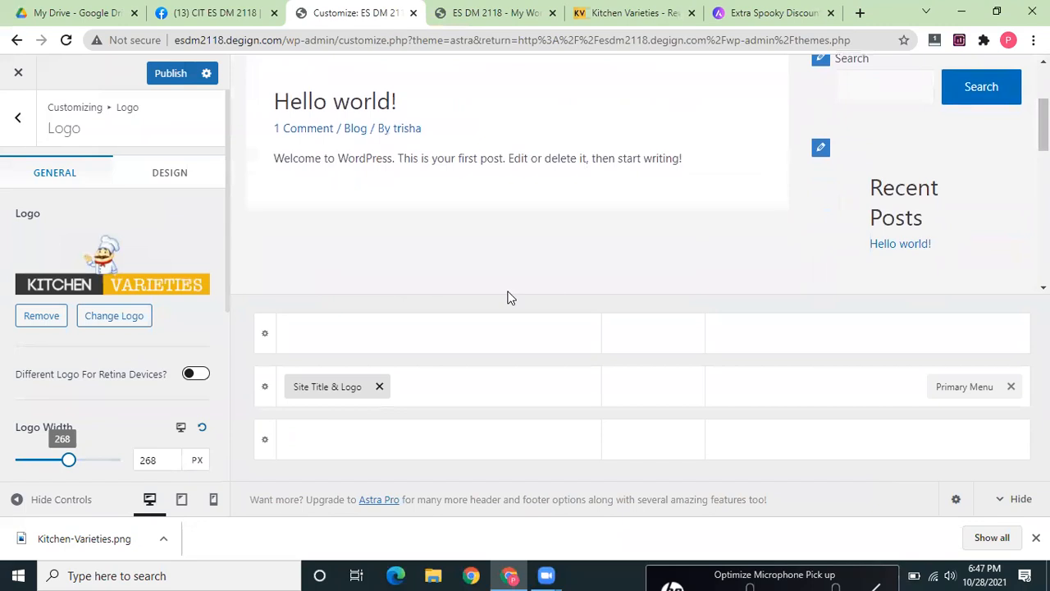
left_click_drag(227, 227, 228, 347)
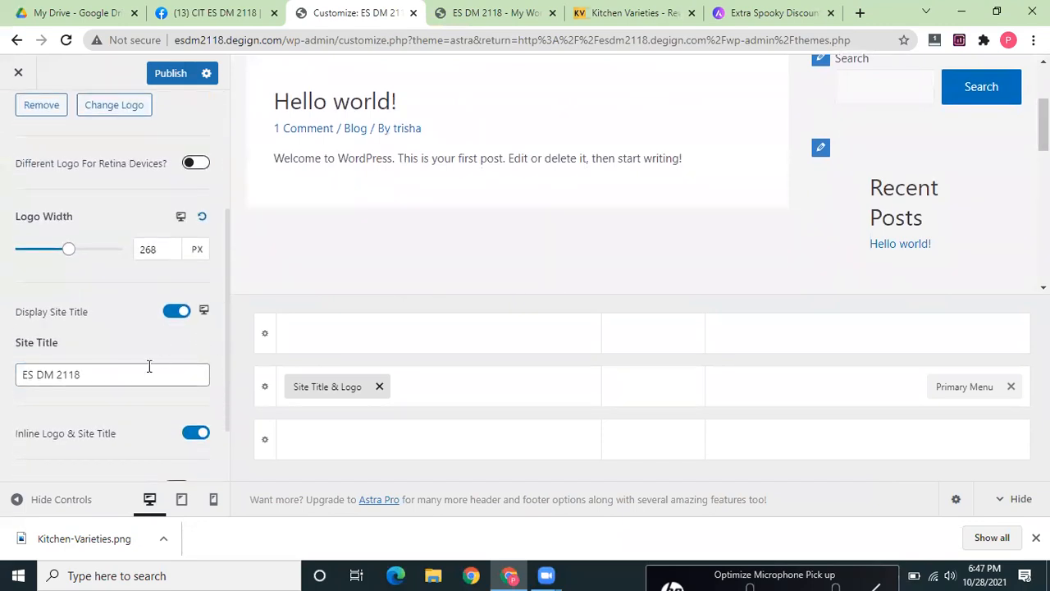
left_click(178, 311)
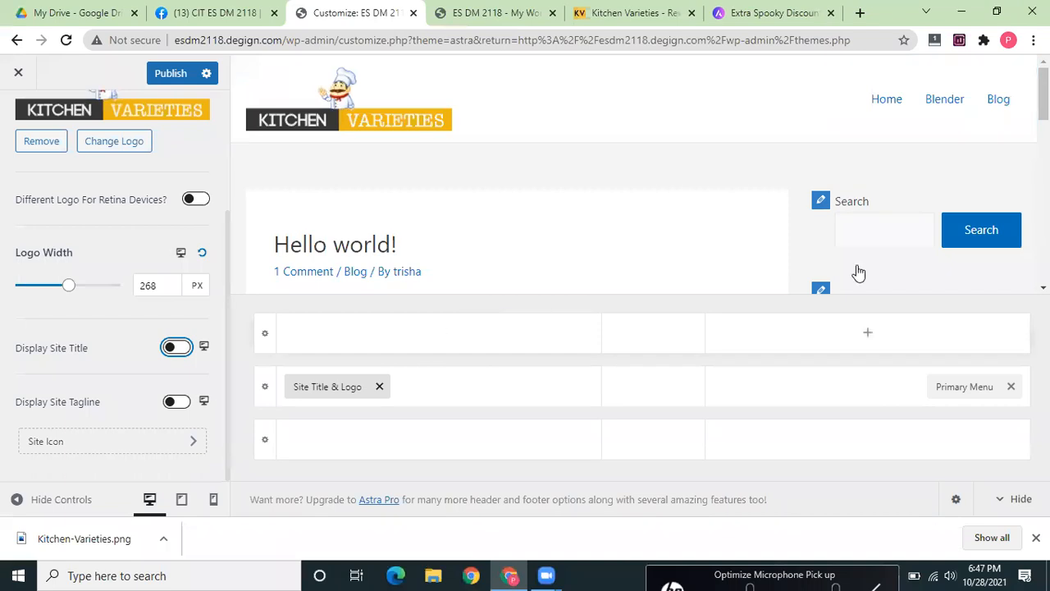
- Open the Site Icon settings, and search Google Images for "kv" in the Astra pricing browser tab
left_click(187, 442)
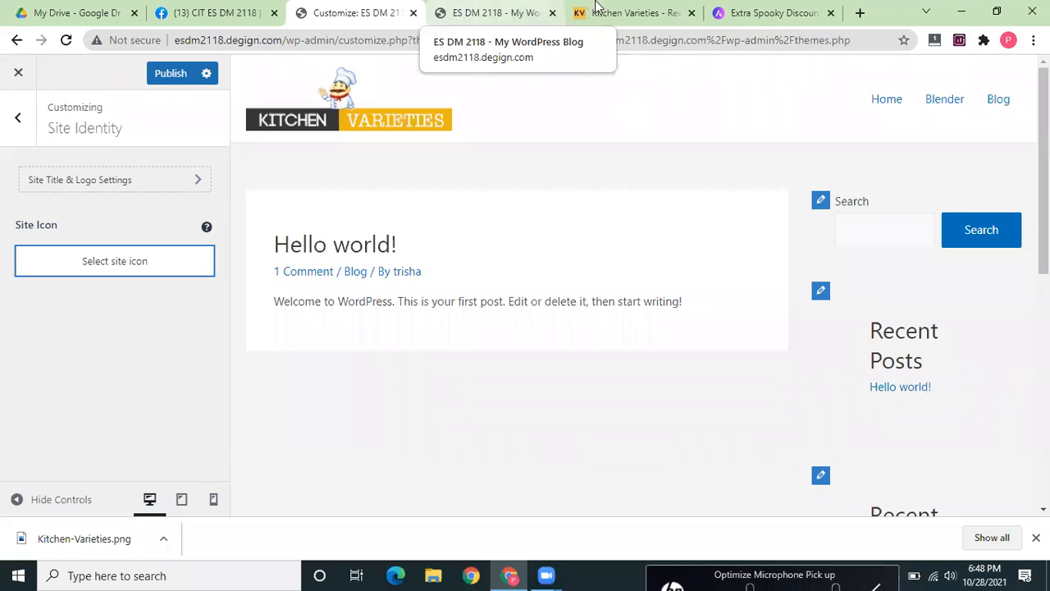
left_click(776, 11)
left_click(702, 39)
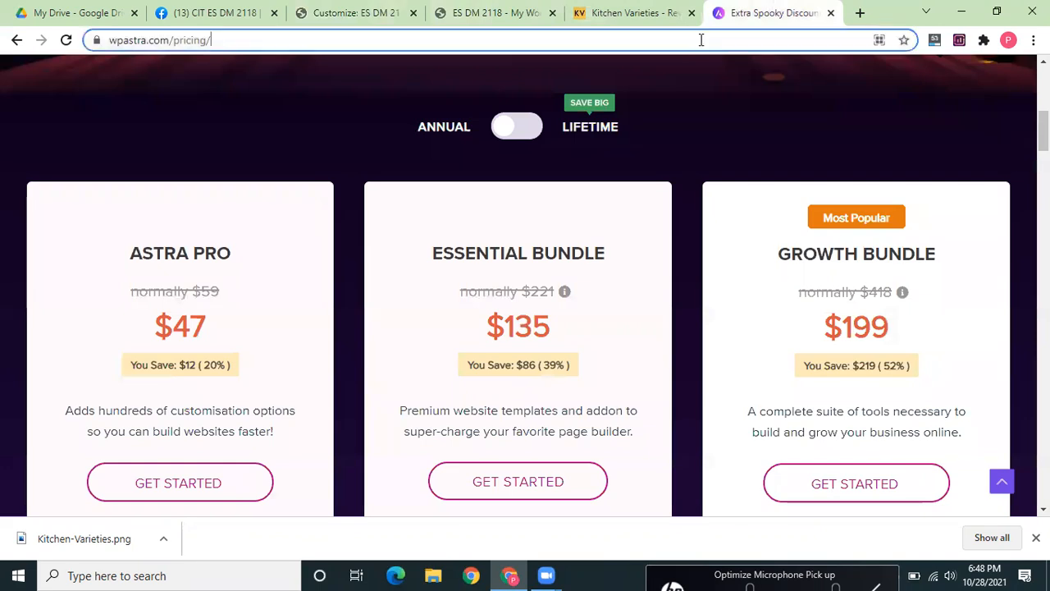
type("kv")
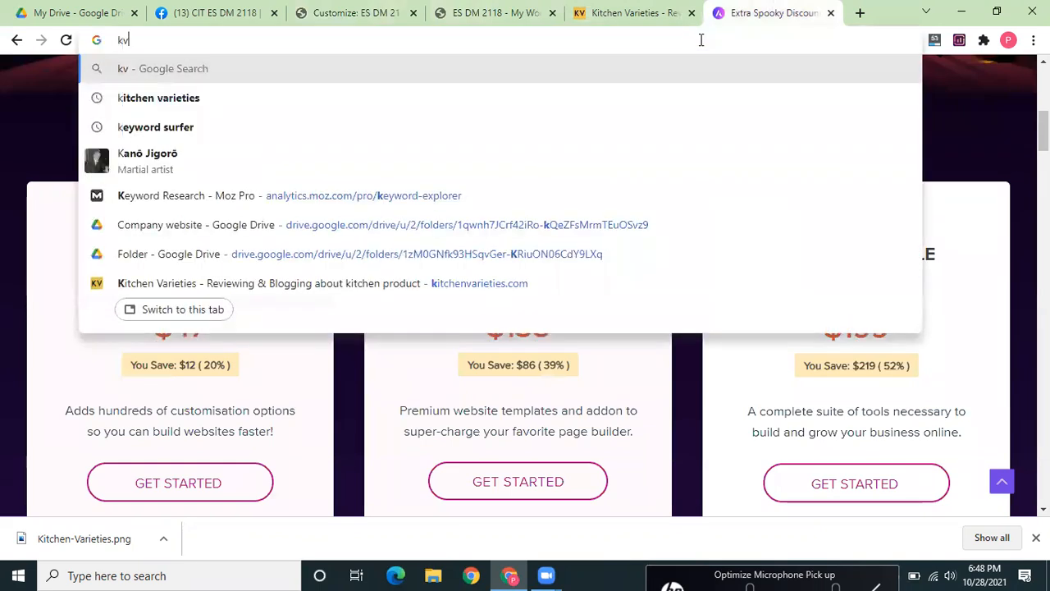
key("Return")
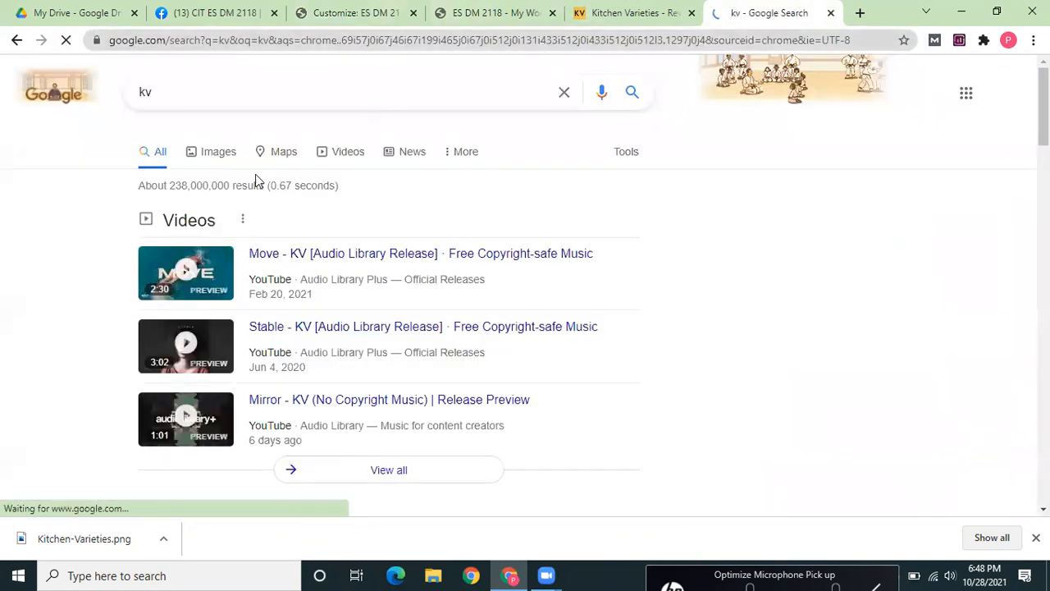
left_click(226, 158)
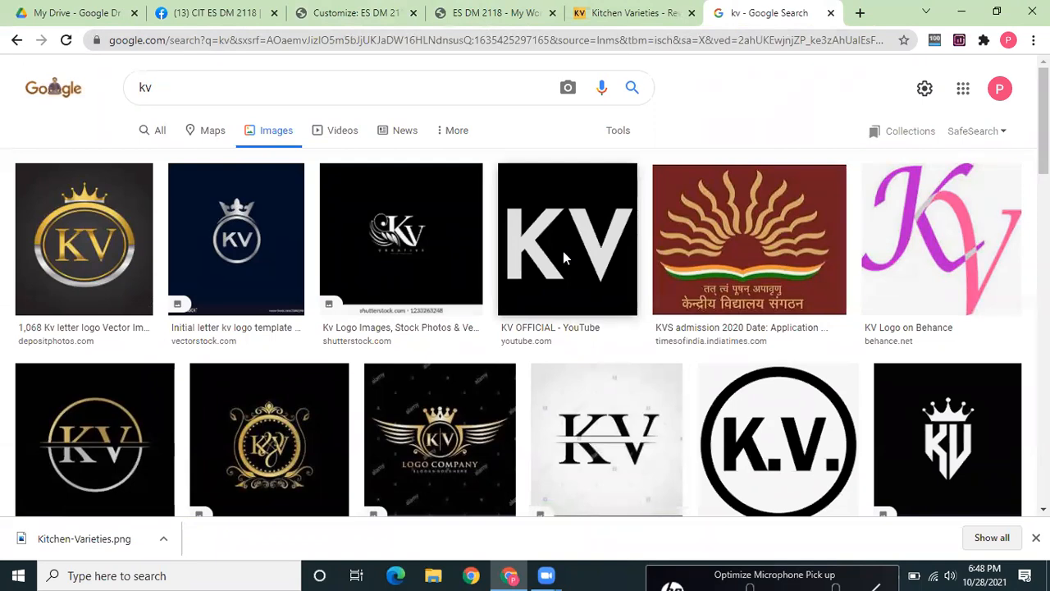
- Save the plain white-on-black KV image from the KV OFFICIAL - YouTube result to the Desktop as download.png
right_click(563, 251)
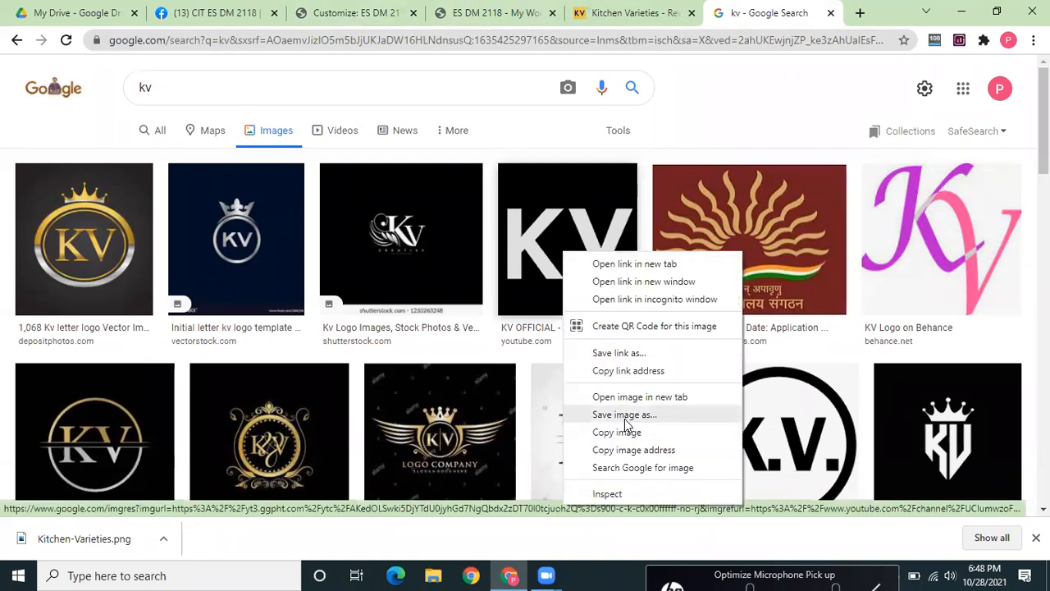
left_click(625, 415)
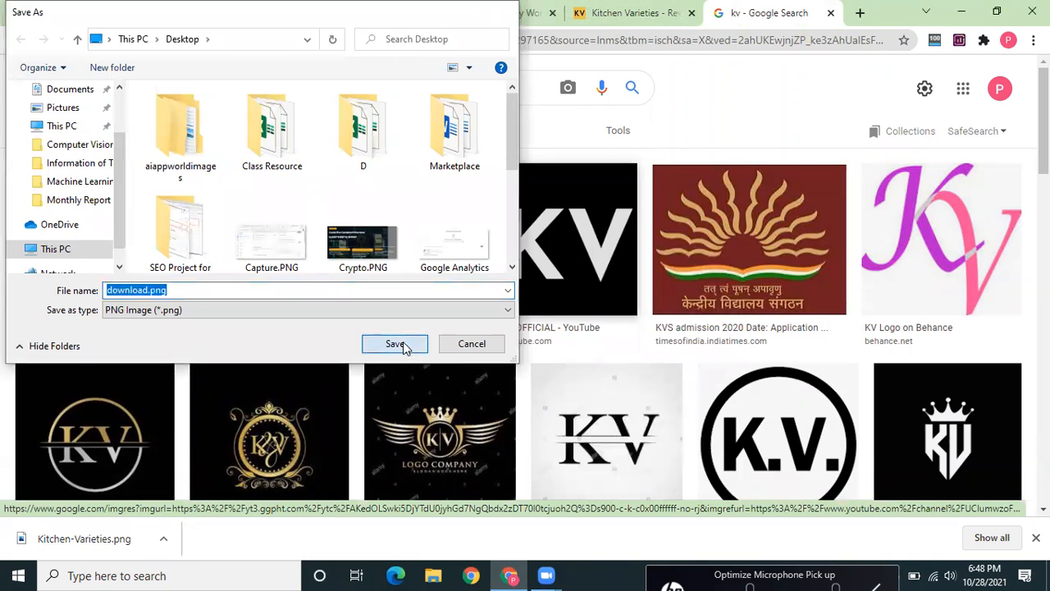
left_click(395, 343)
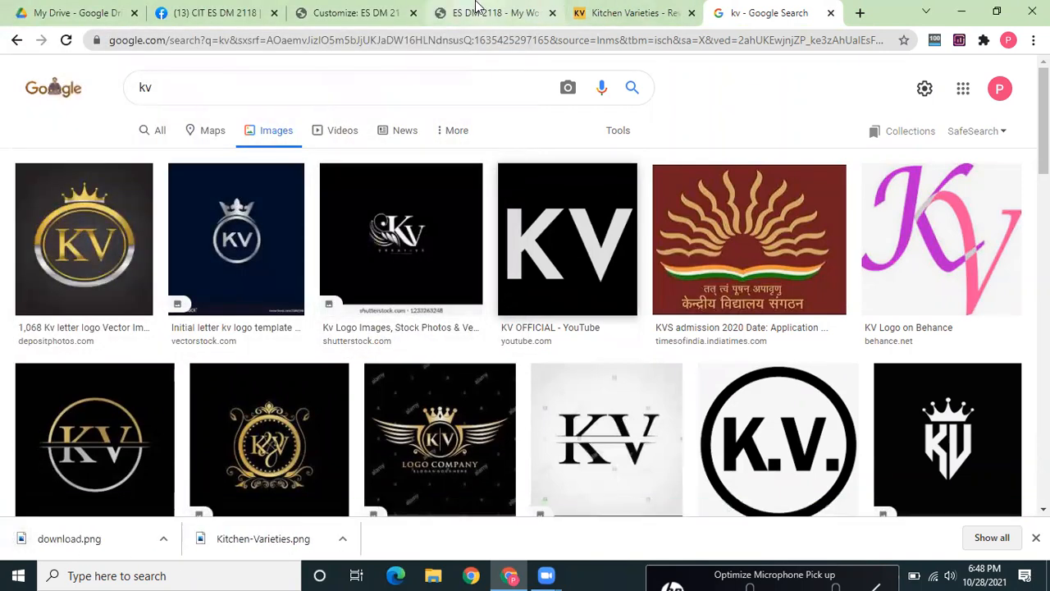
- Return to the theme customizer and upload download.png from the Desktop for the site icon
left_click(340, 10)
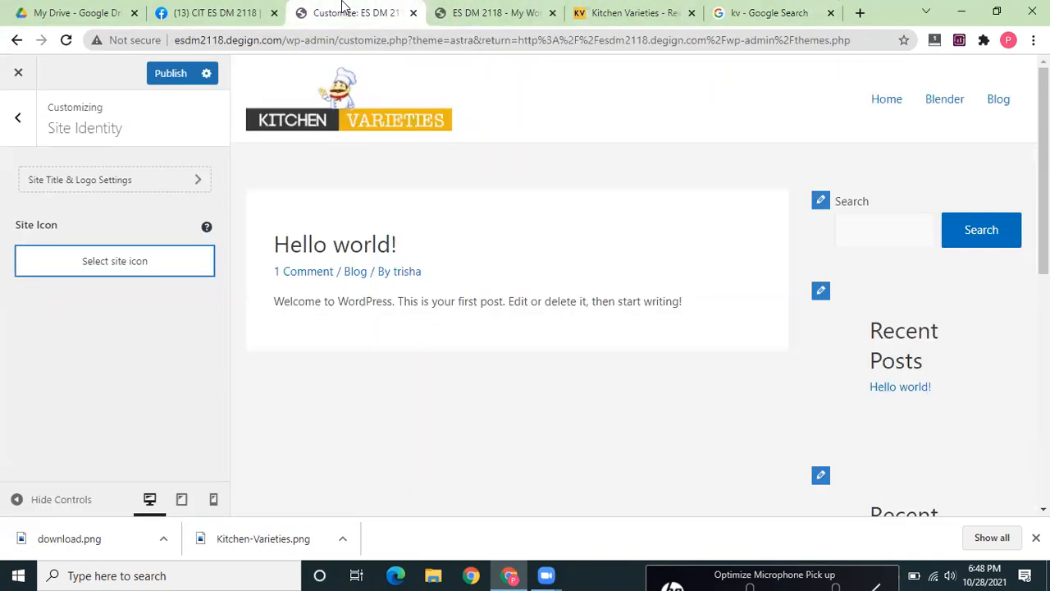
left_click(123, 268)
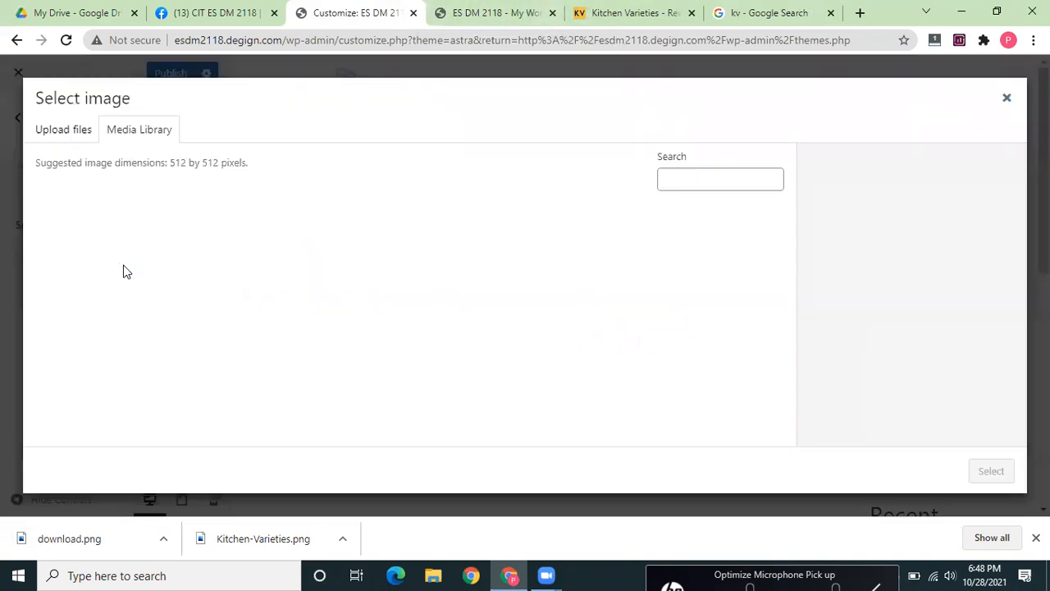
left_click(82, 133)
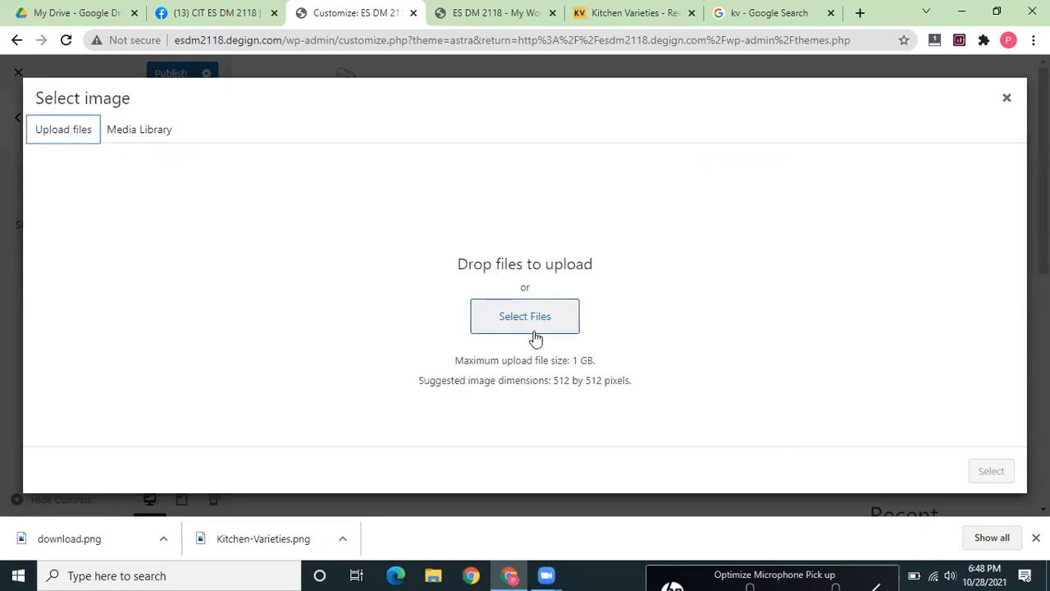
left_click(538, 330)
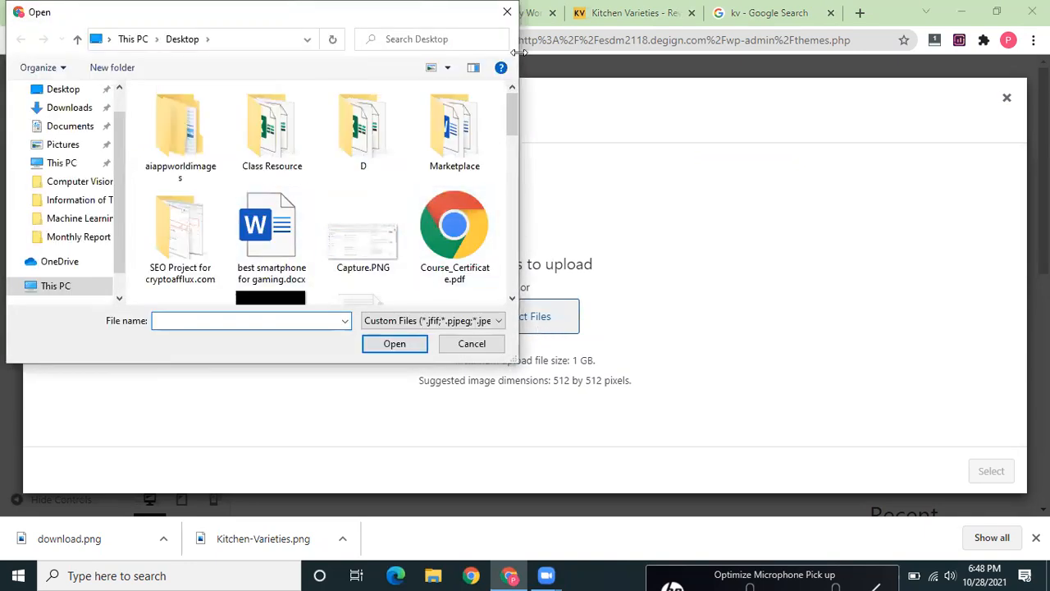
left_click_drag(510, 123, 512, 143)
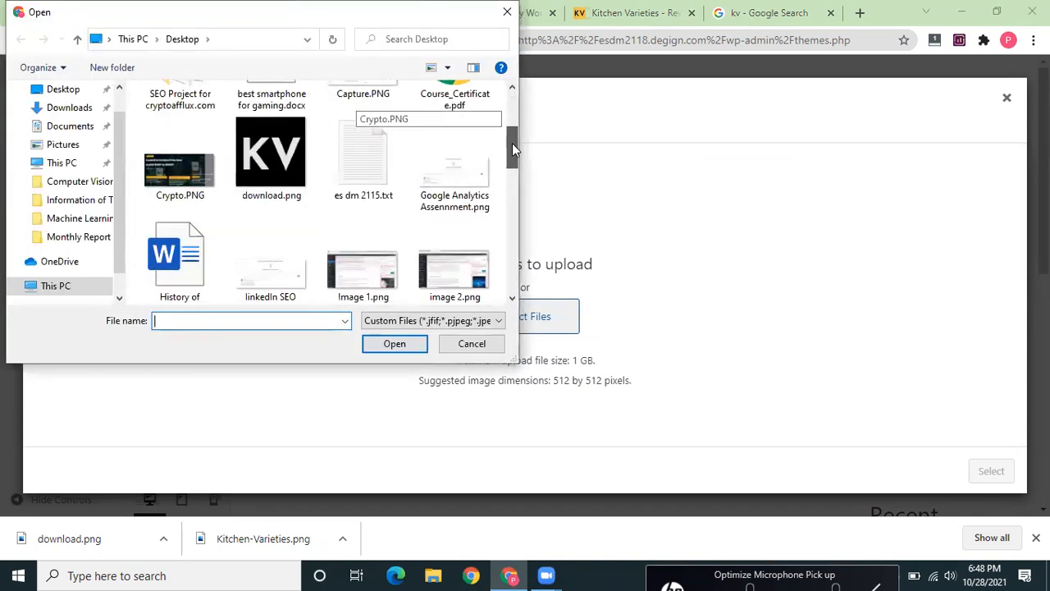
left_click(285, 157)
left_click(413, 345)
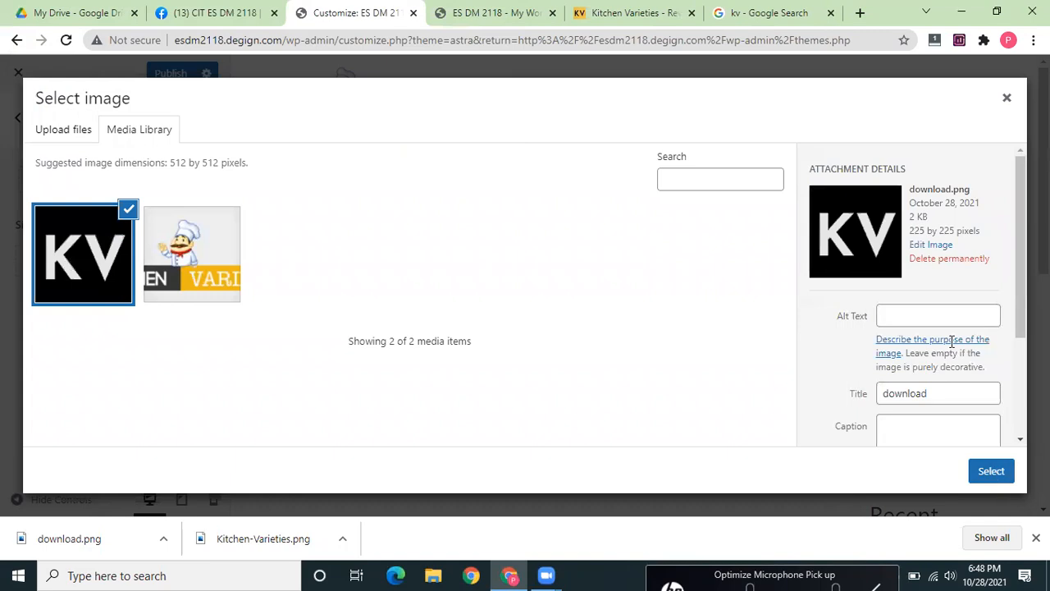
- Set the KV image's alt text to "Kitchen Varieties" and crop the full image for the site icon
left_click(997, 475)
left_click(929, 315)
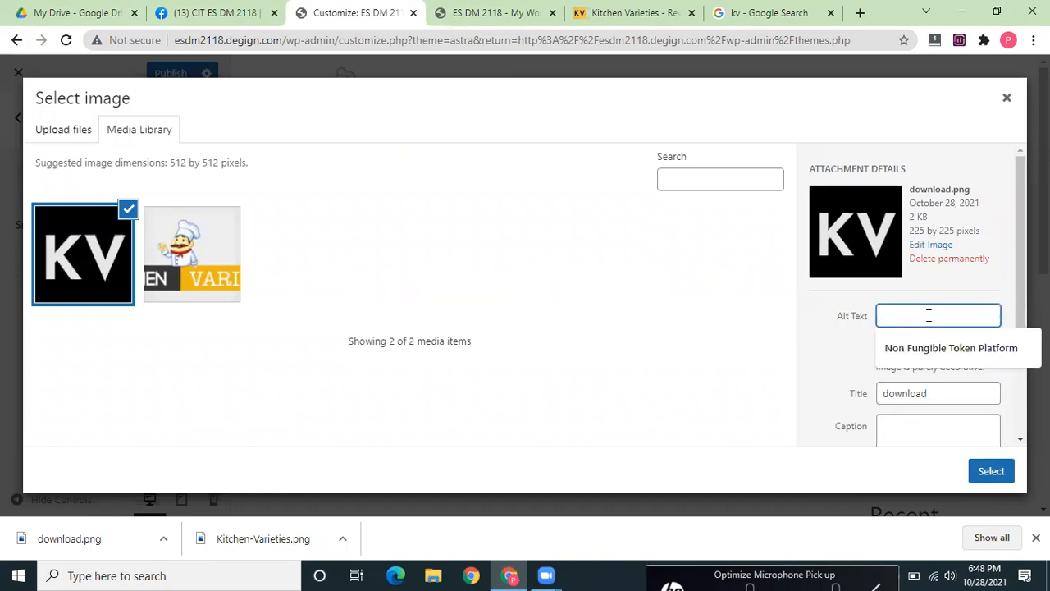
type("Kitchen-Varieties")
key("BackSpace")
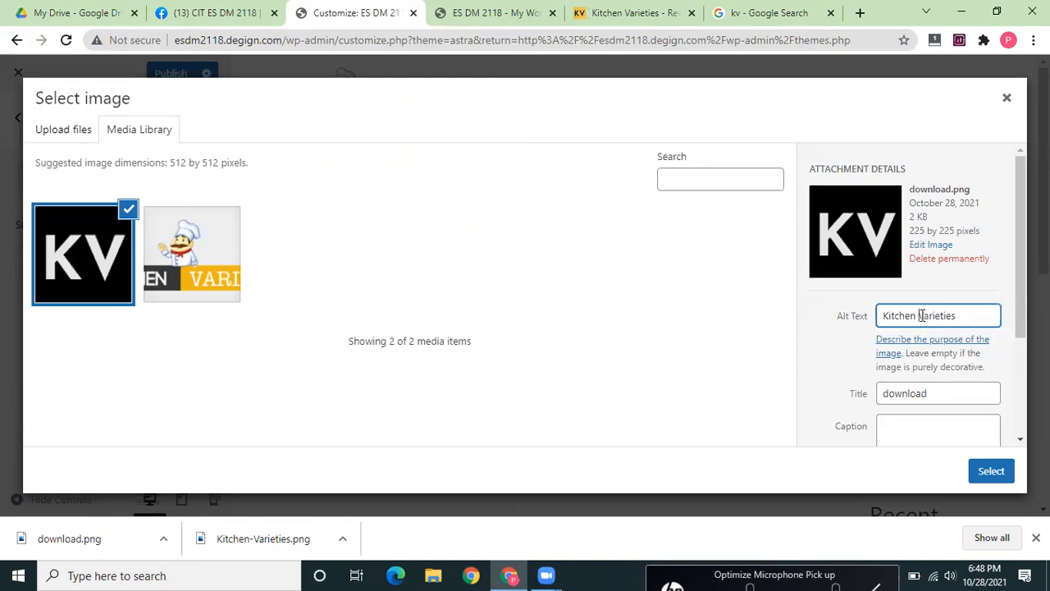
left_click(990, 473)
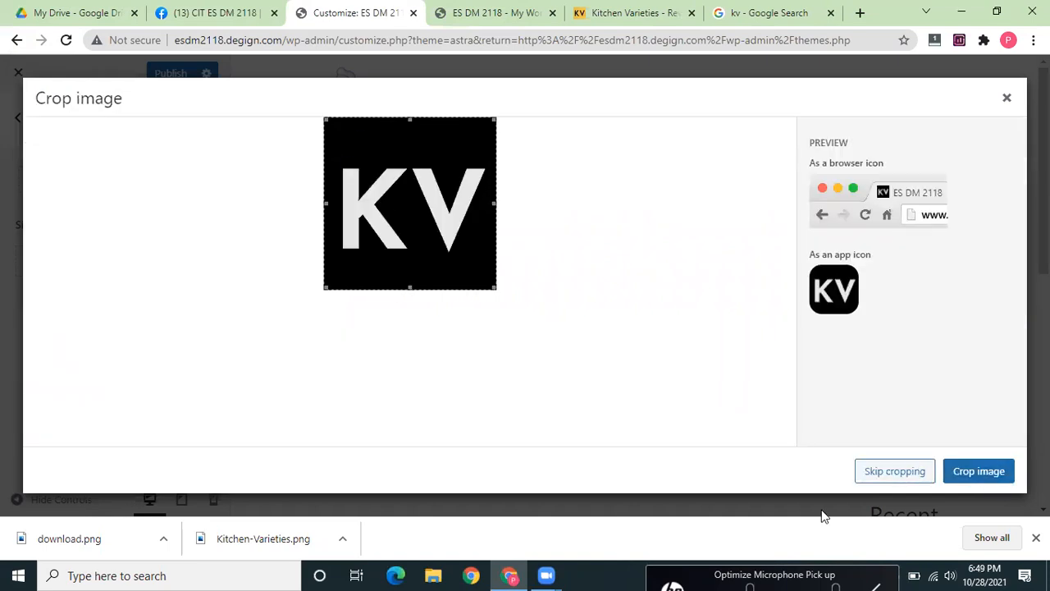
left_click(979, 473)
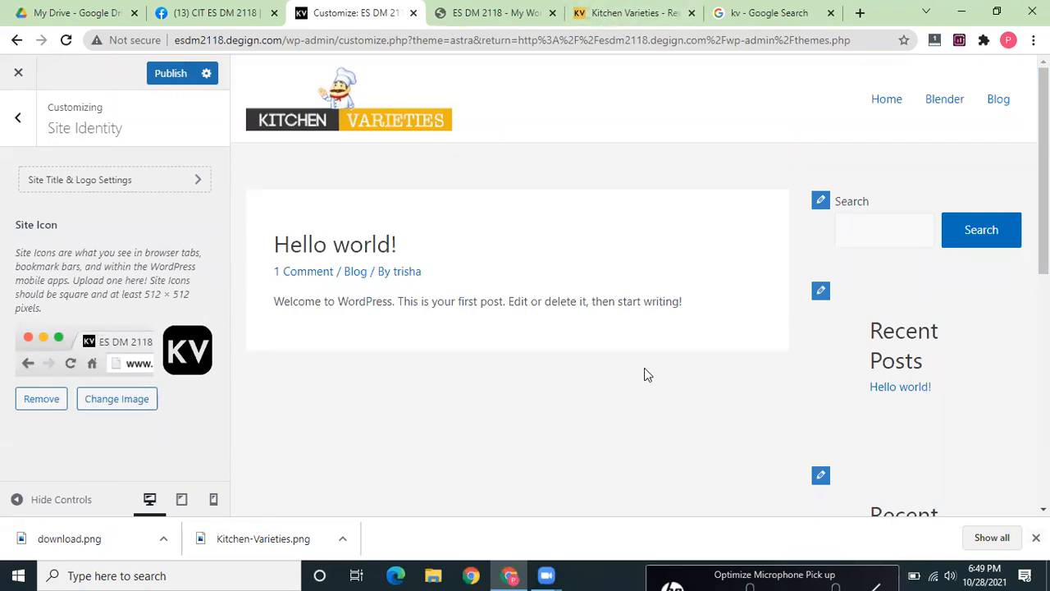
- Publish the customizer changes and check the logo and site icon on the live ES DM 2118 site
left_click_drag(1044, 139, 1042, 50)
left_click(484, 9)
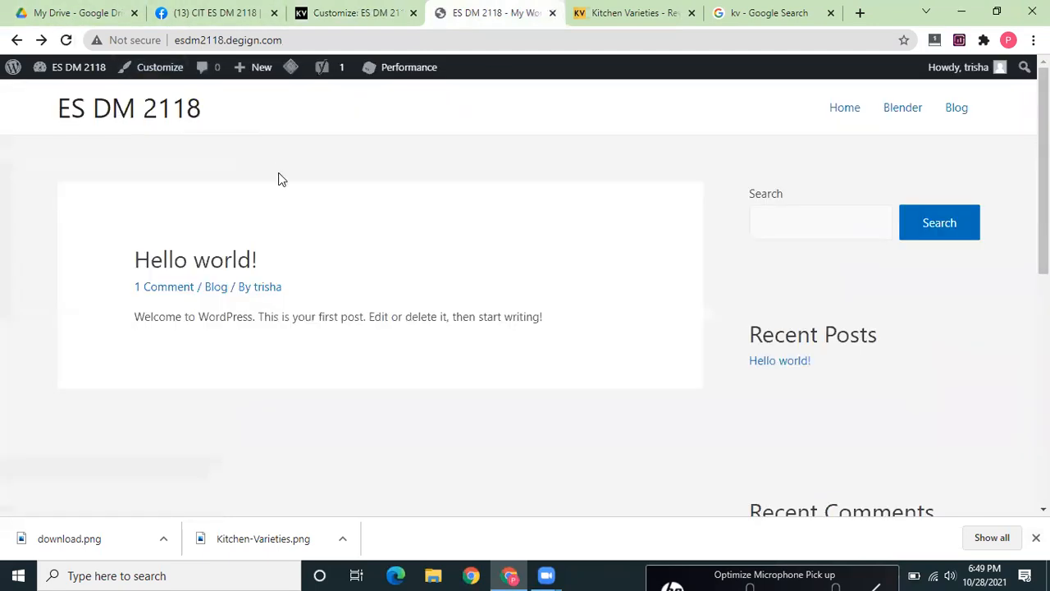
left_click(336, 10)
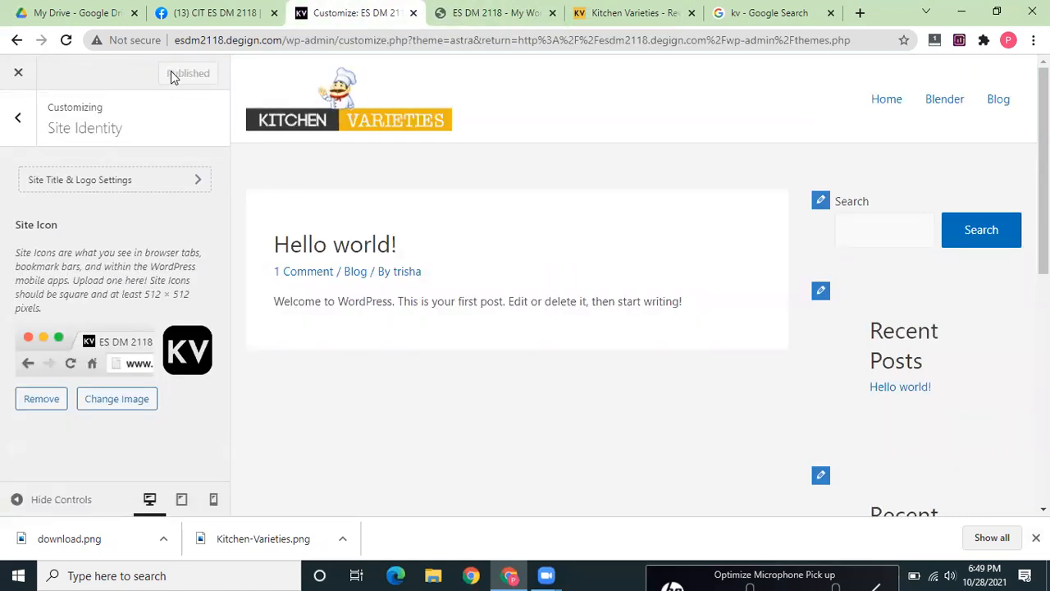
left_click(443, 6)
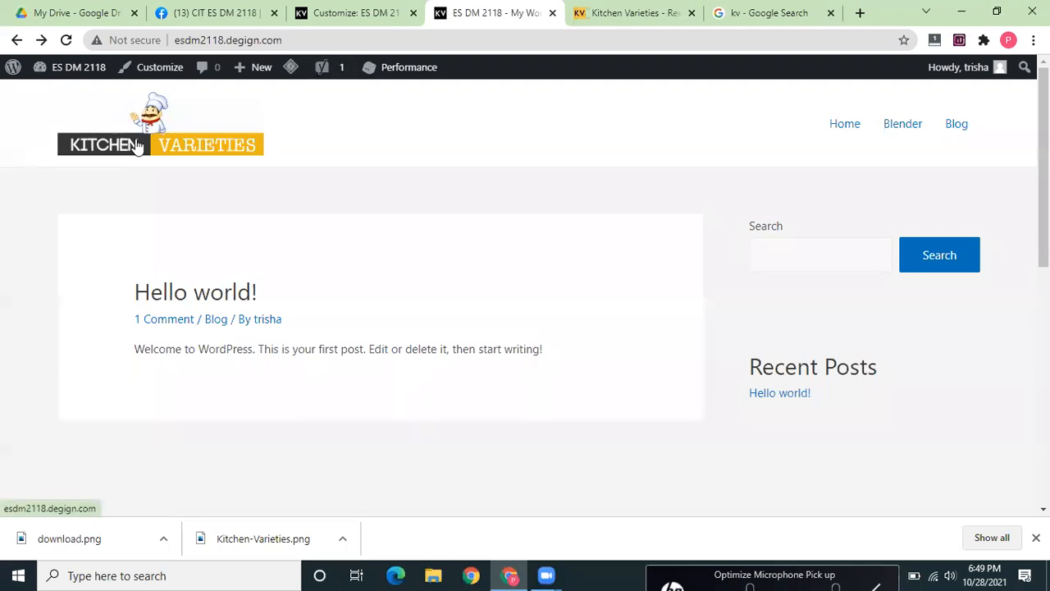
left_click(349, 13)
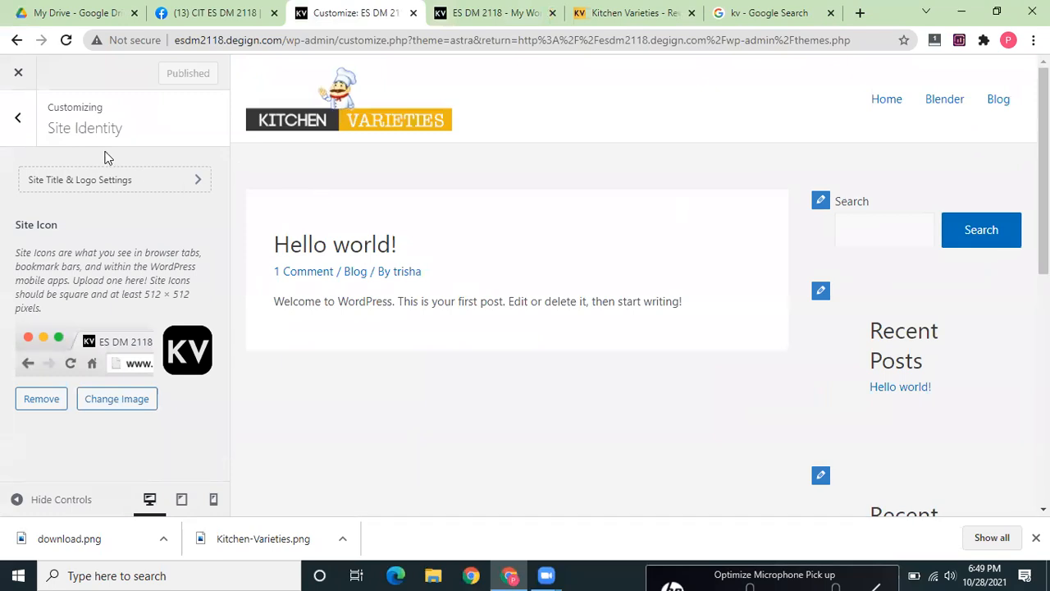
- Open the Site Title & Logo settings from Site Identity and set the logo width to 362 px
left_click(11, 134)
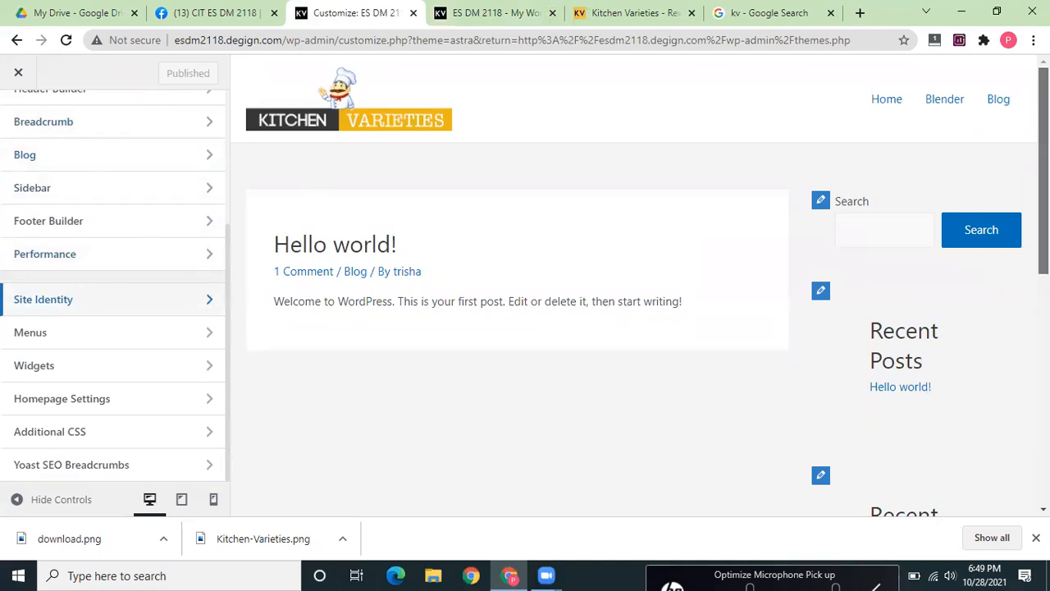
left_click(112, 301)
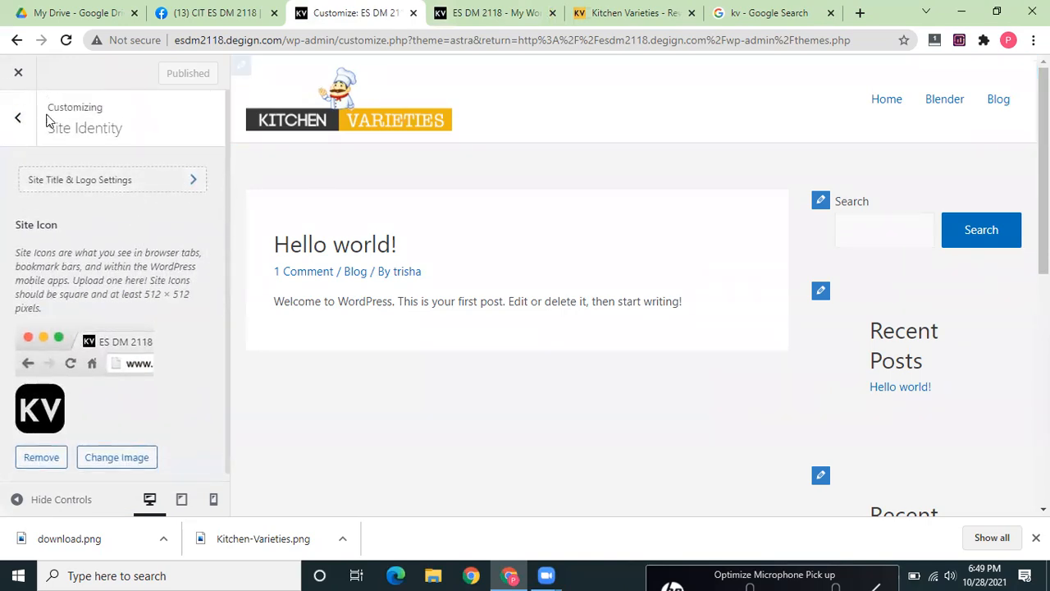
left_click(117, 188)
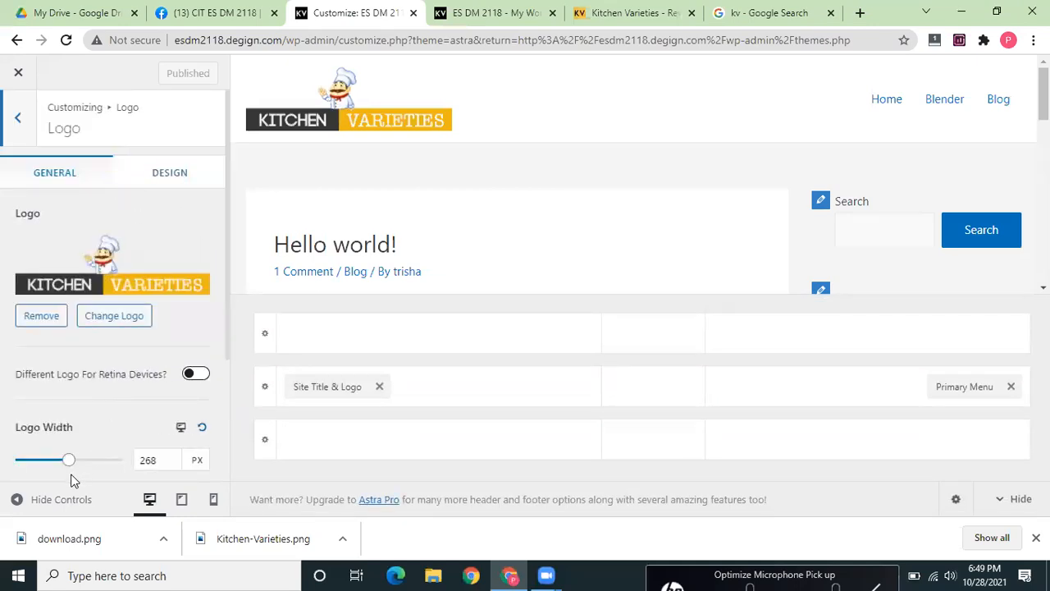
left_click_drag(69, 462, 90, 462)
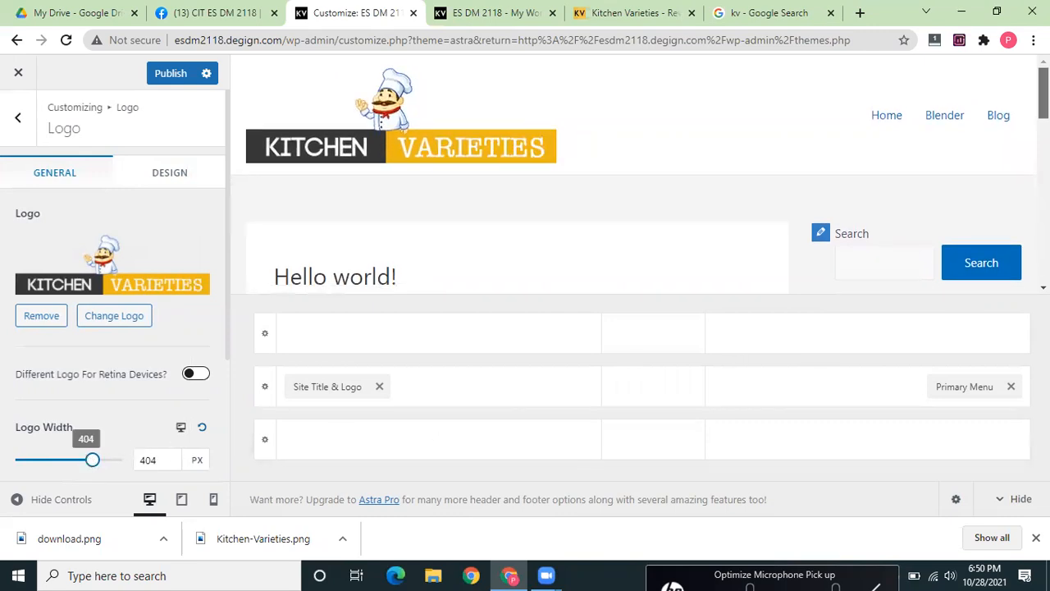
scroll(640, 172, "down", 5)
left_click_drag(1048, 168, 1048, 100)
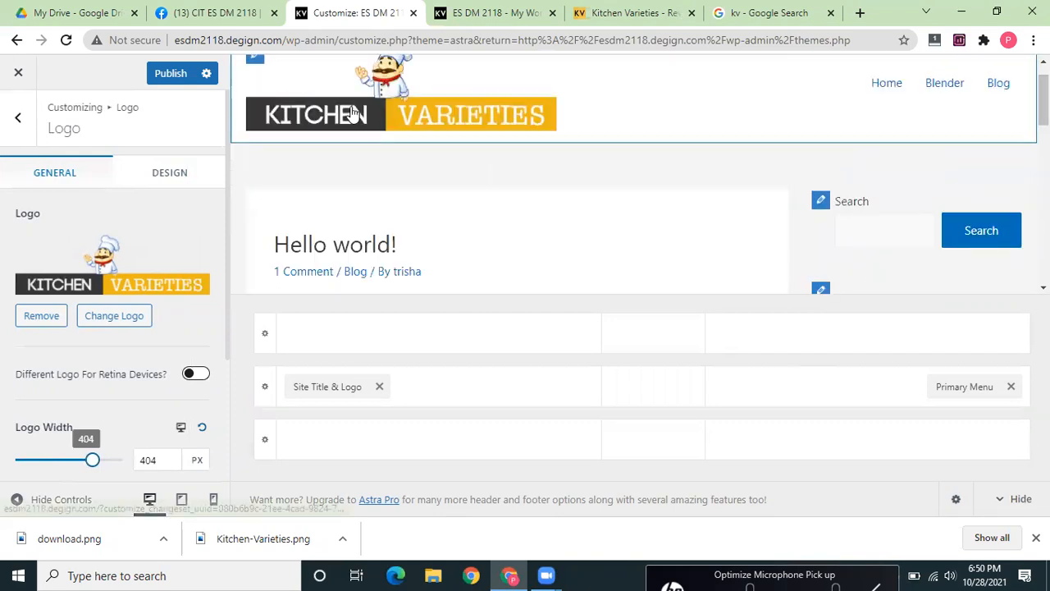
left_click_drag(227, 192, 815, 70)
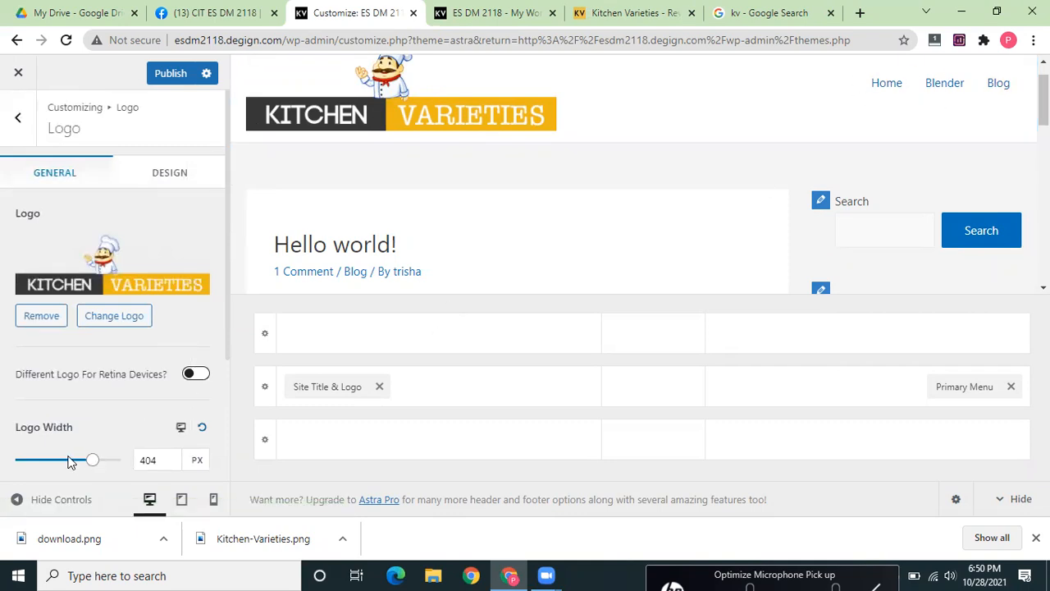
left_click_drag(93, 460, 79, 443)
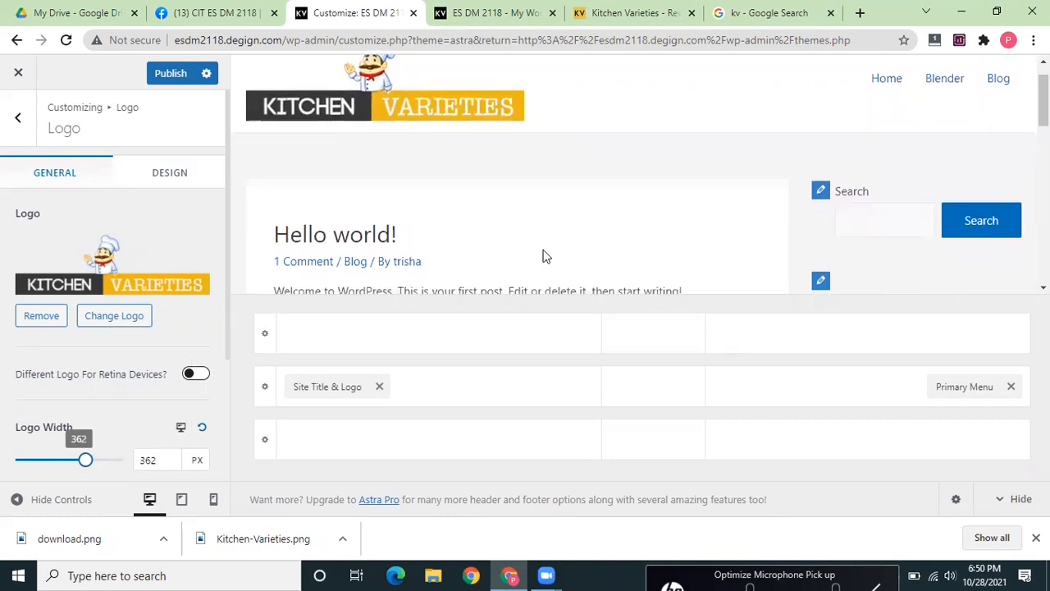
- Compare the header layouts of the Kitchen Varieties site and the live ES DM 2118 site, and return to the customizer
left_click(624, 13)
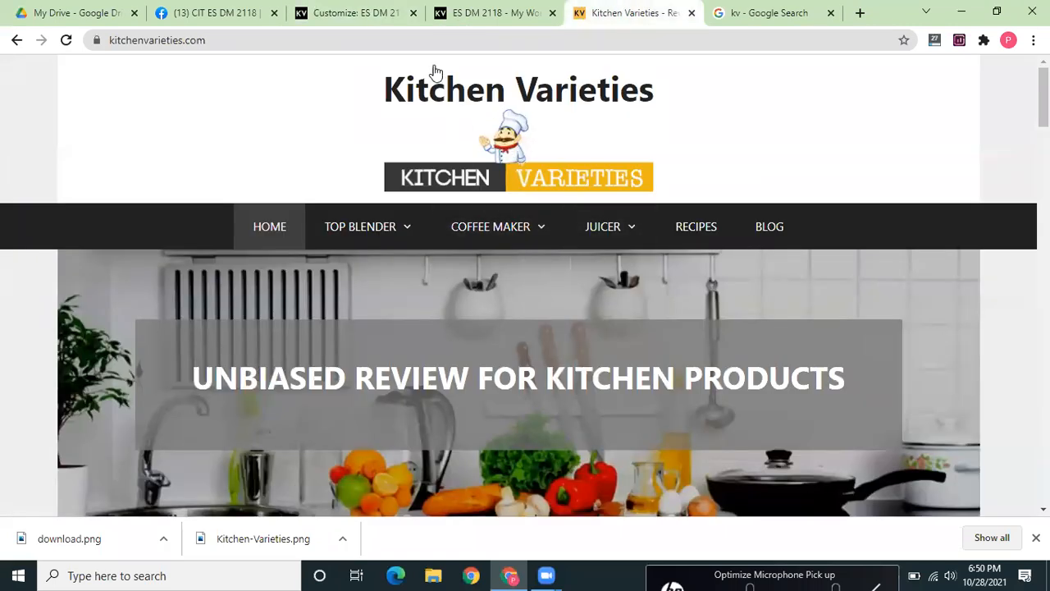
left_click(511, 9)
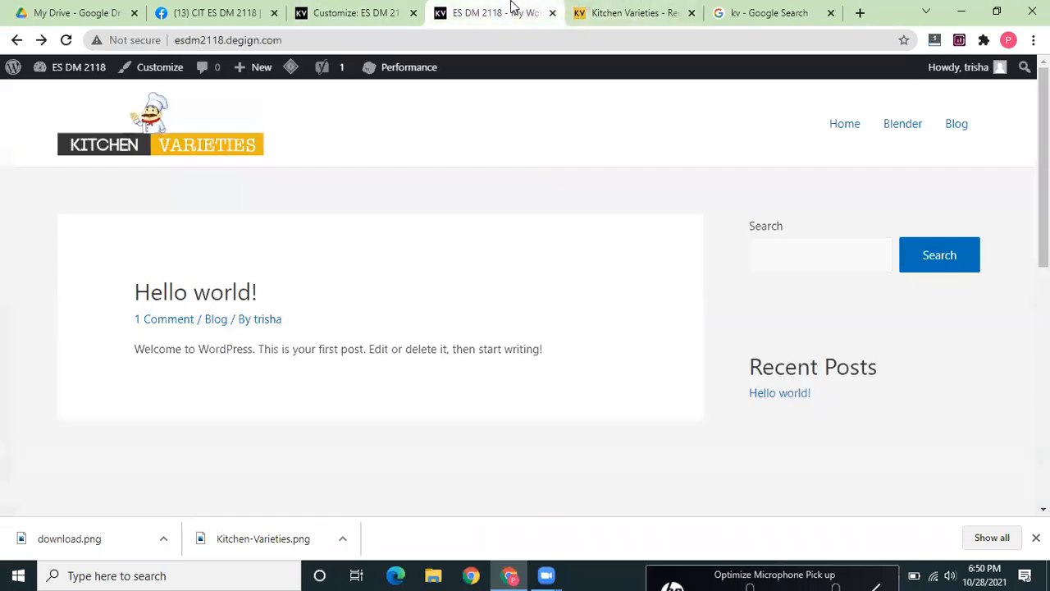
left_click(351, 9)
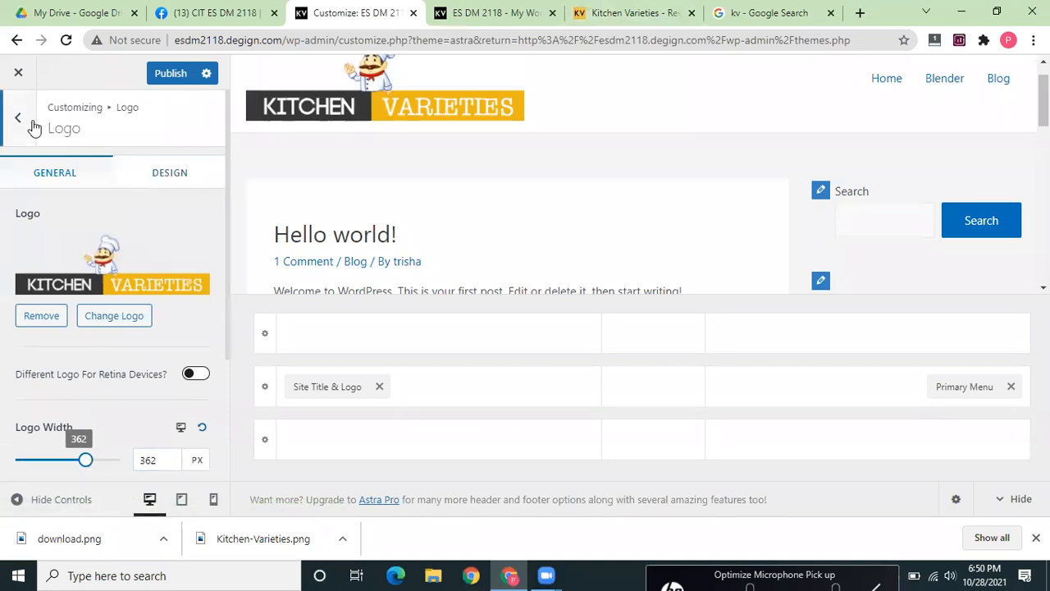
- Check the logo's design options, and set the submenu width to 926 px in the header's Primary Menu settings
left_click(151, 178)
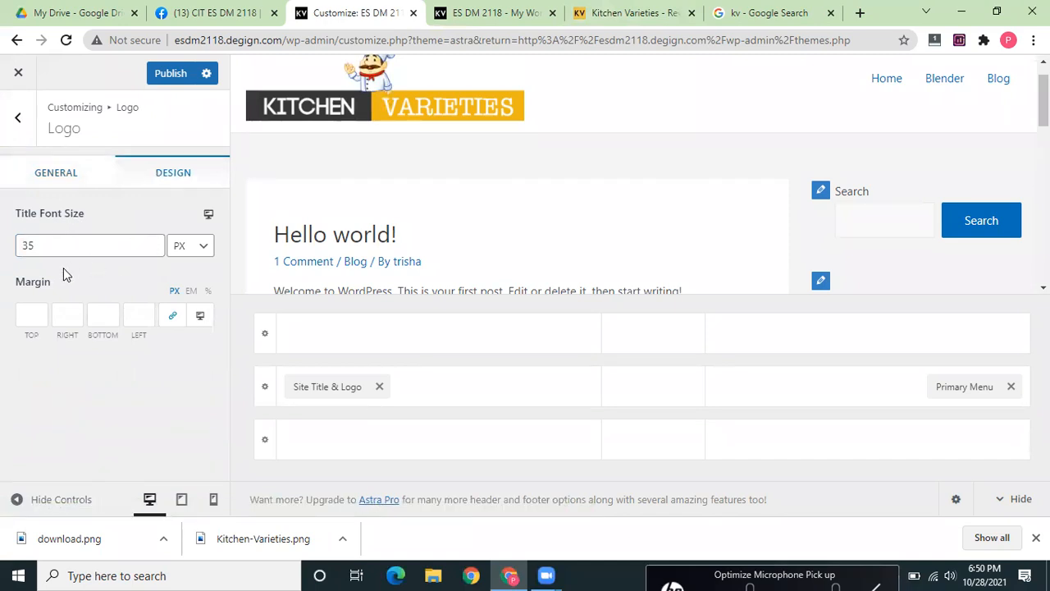
left_click(20, 121)
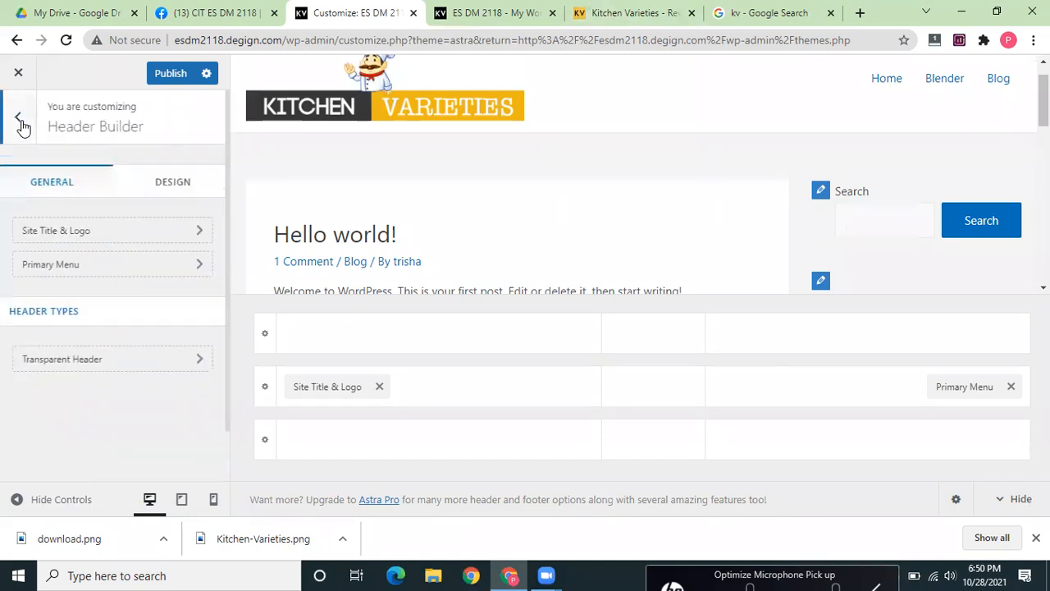
left_click(96, 272)
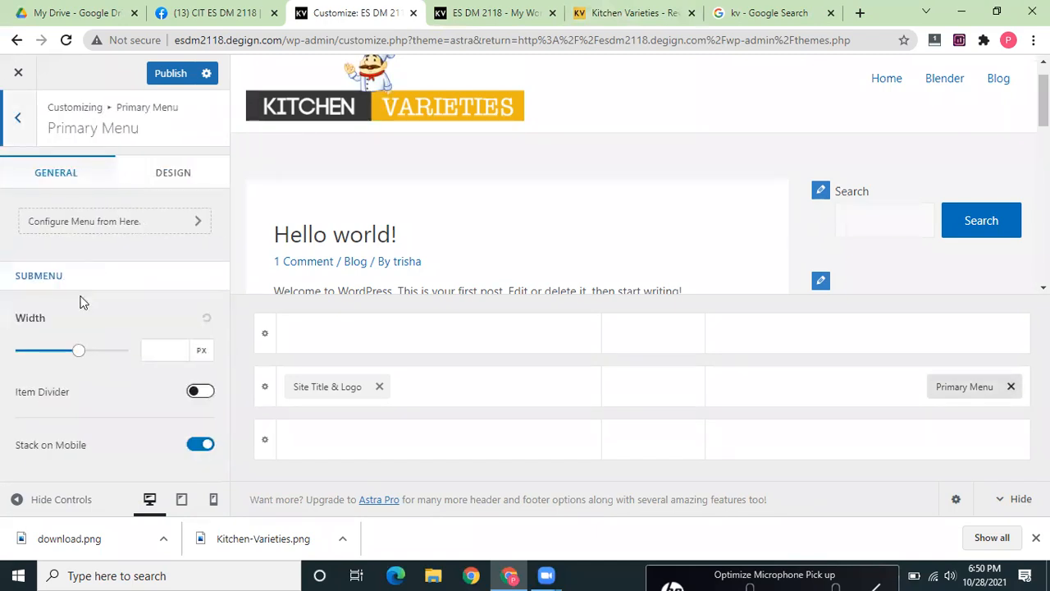
mouse_move(78, 354)
left_mouse_down()
mouse_move(98, 352)
mouse_move(73, 352)
left_mouse_up()
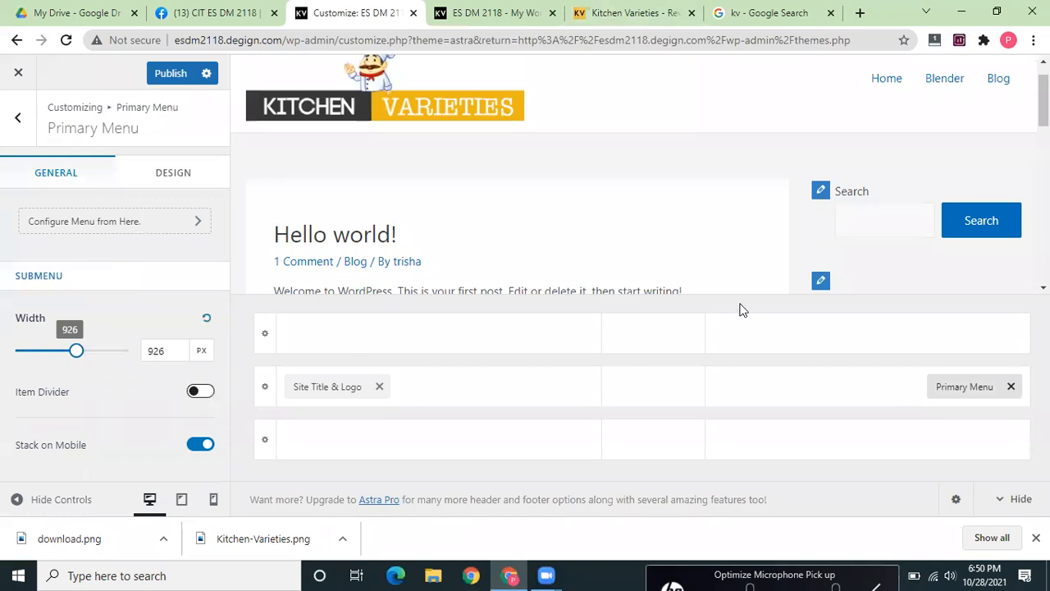
- Open the menu configuration and examine which menus are available and assigned across the theme's menu locations
left_click(112, 223)
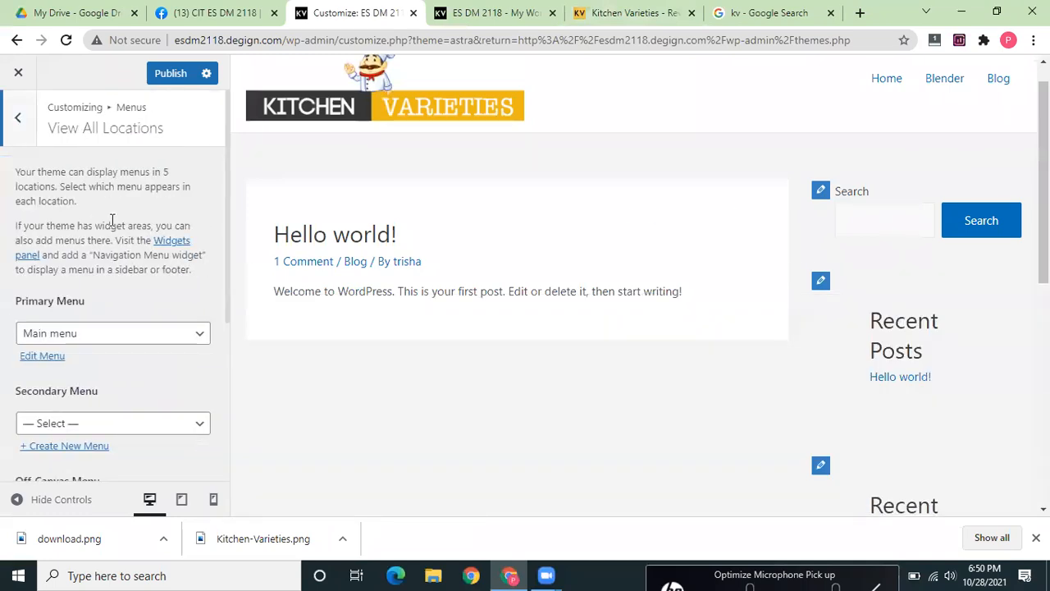
left_click(133, 343)
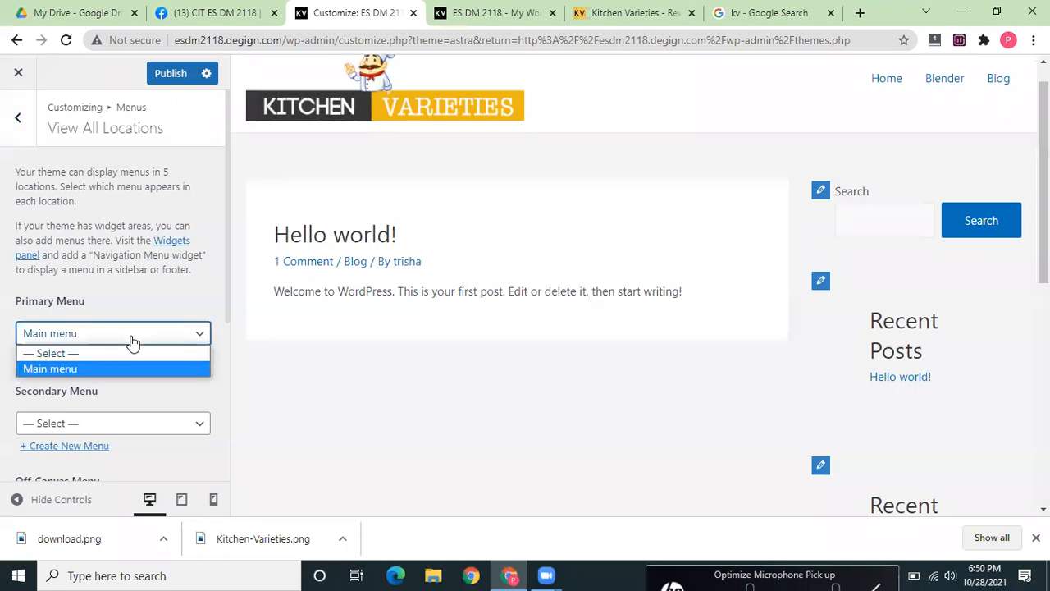
left_click(159, 394)
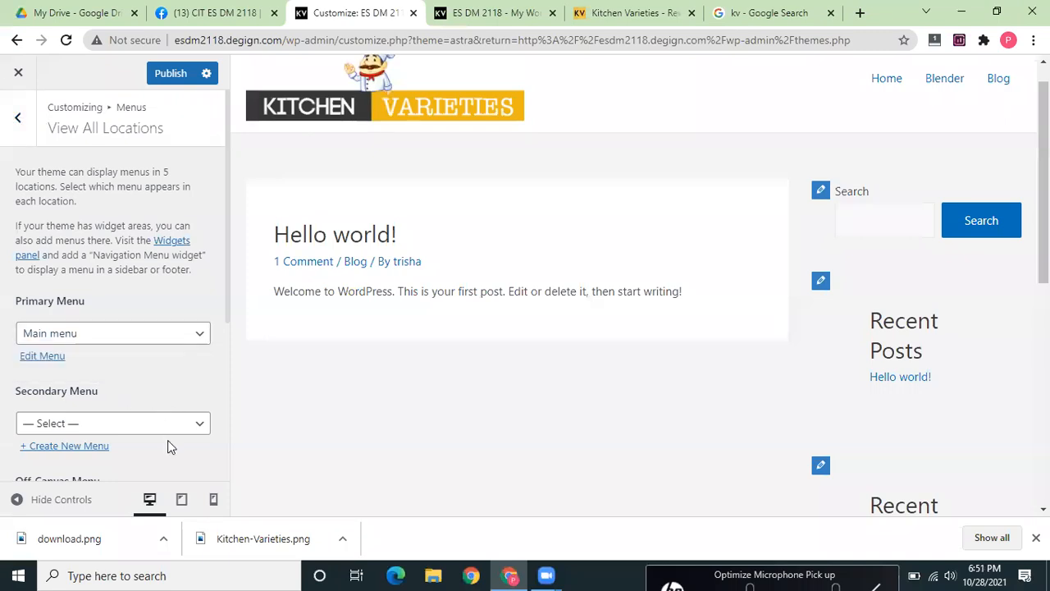
left_click(161, 420)
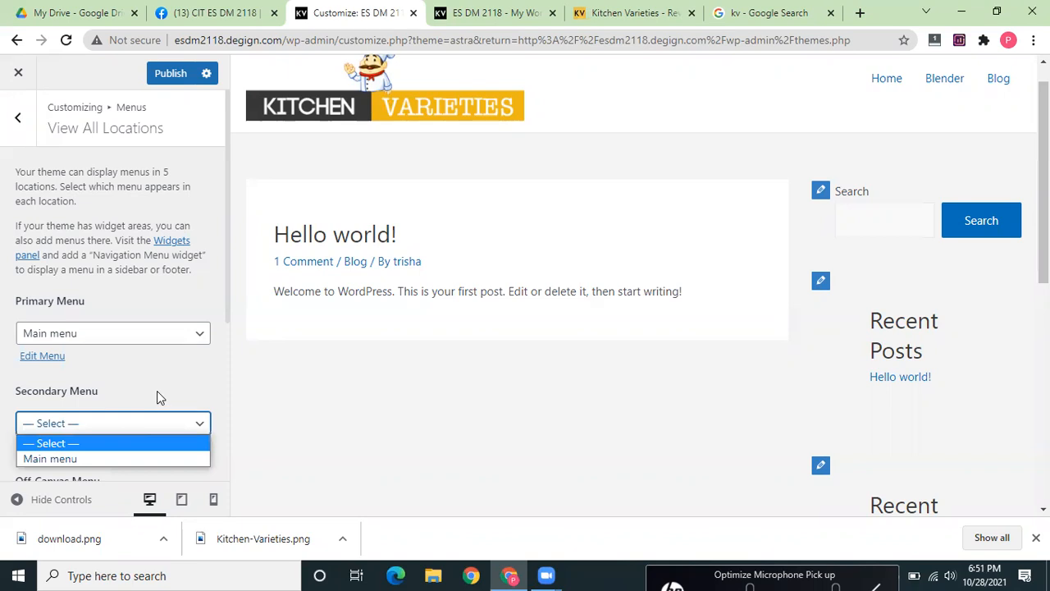
left_click(157, 392)
left_click_drag(1043, 119, 404, 134)
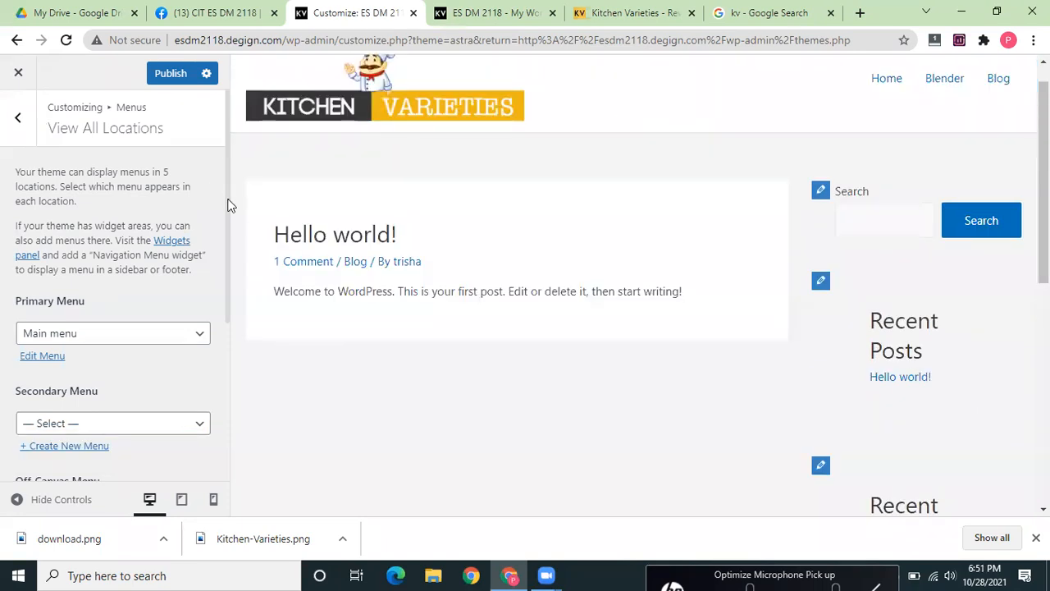
left_click_drag(229, 206, 235, 362)
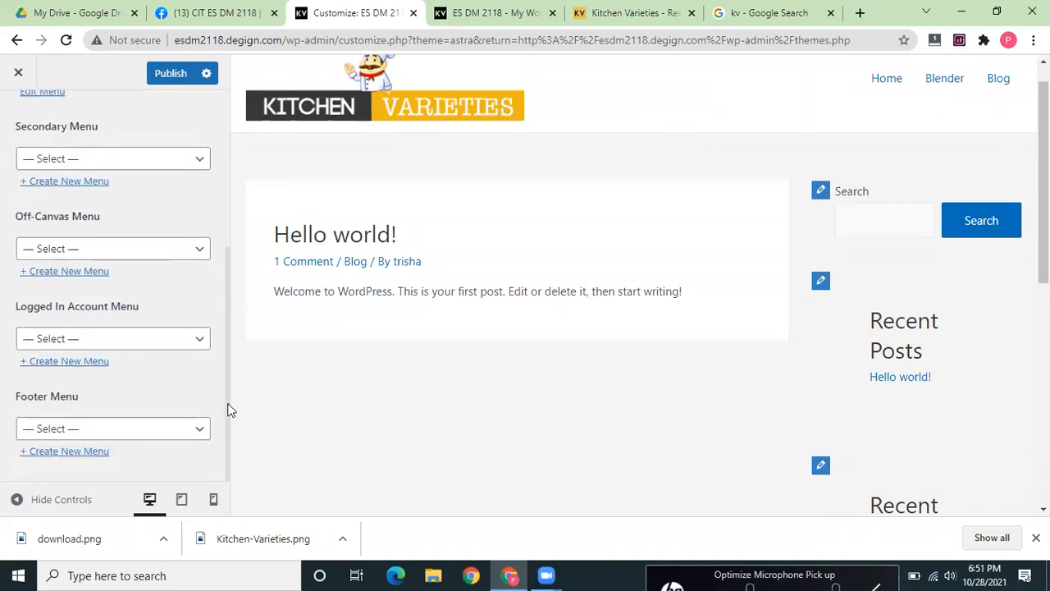
left_click_drag(236, 344, 230, 146)
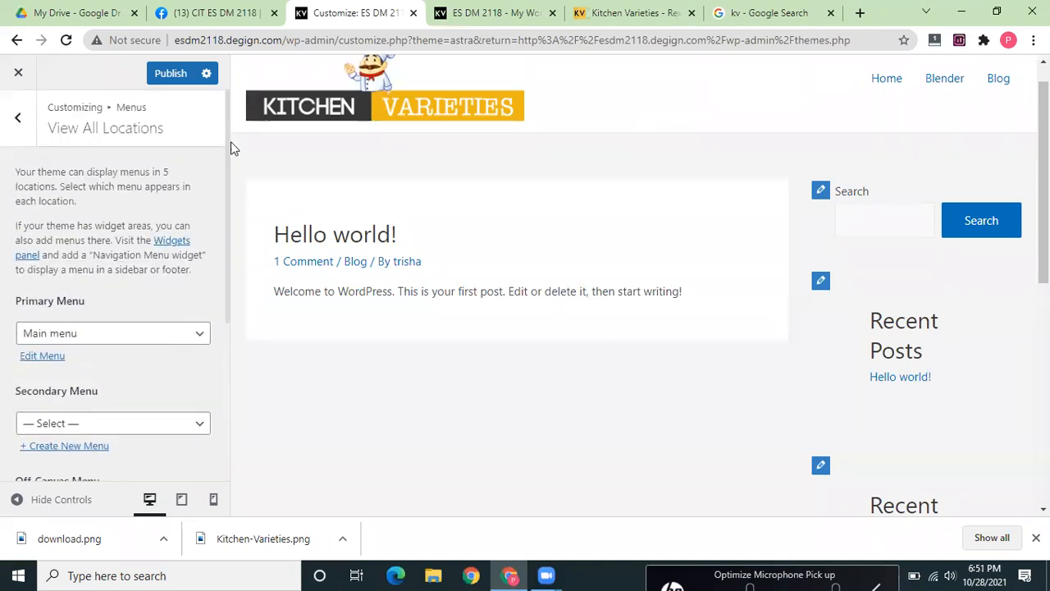
- Leave the Menus settings, review the Site Identity settings, and return to the main list of customizer sections
left_click(17, 119)
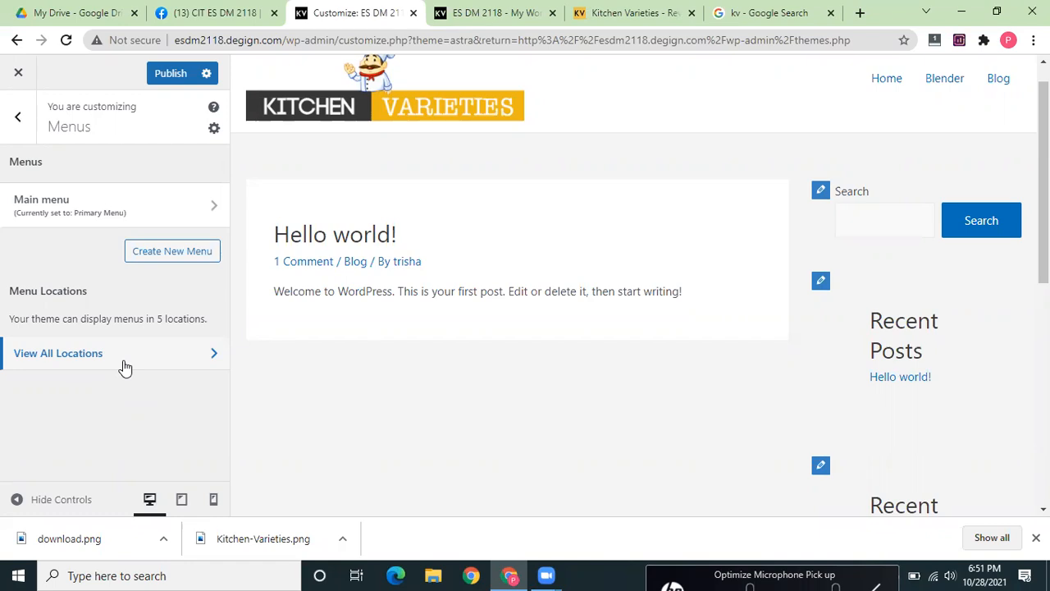
left_click(25, 121)
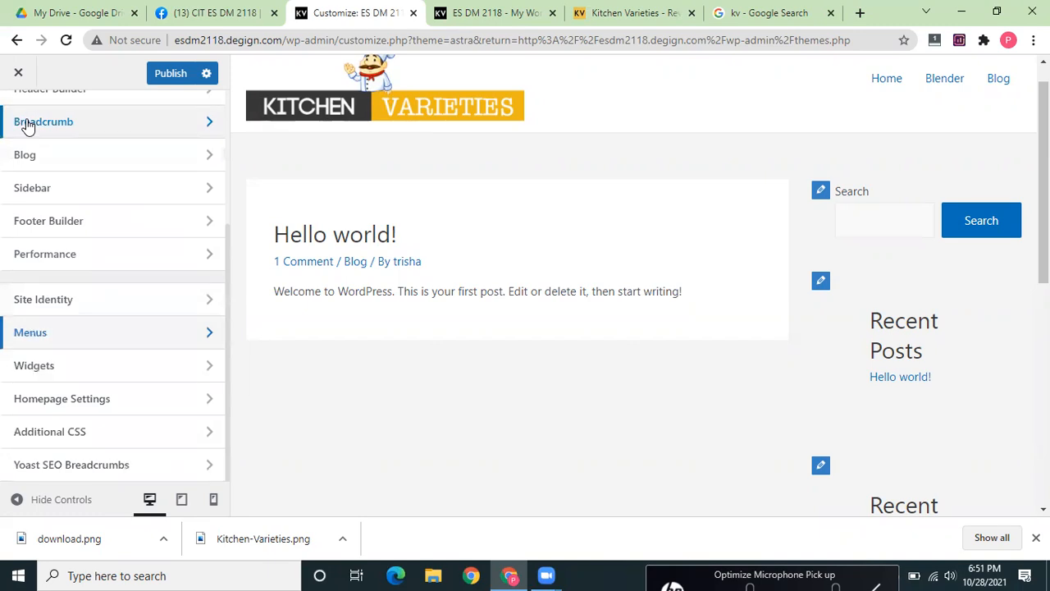
left_click(47, 308)
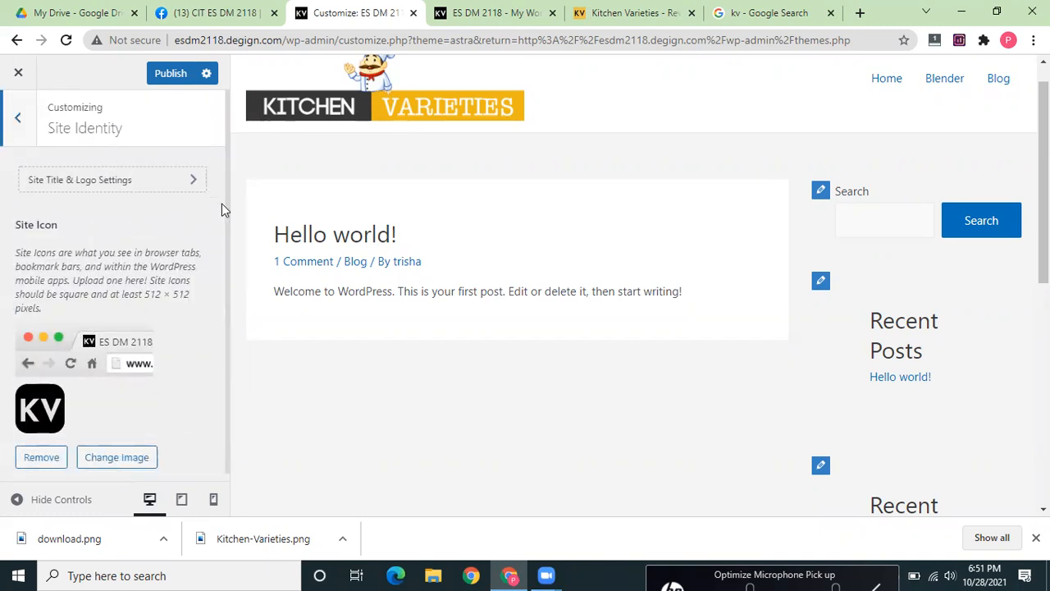
scroll(219, 336, "down", 1)
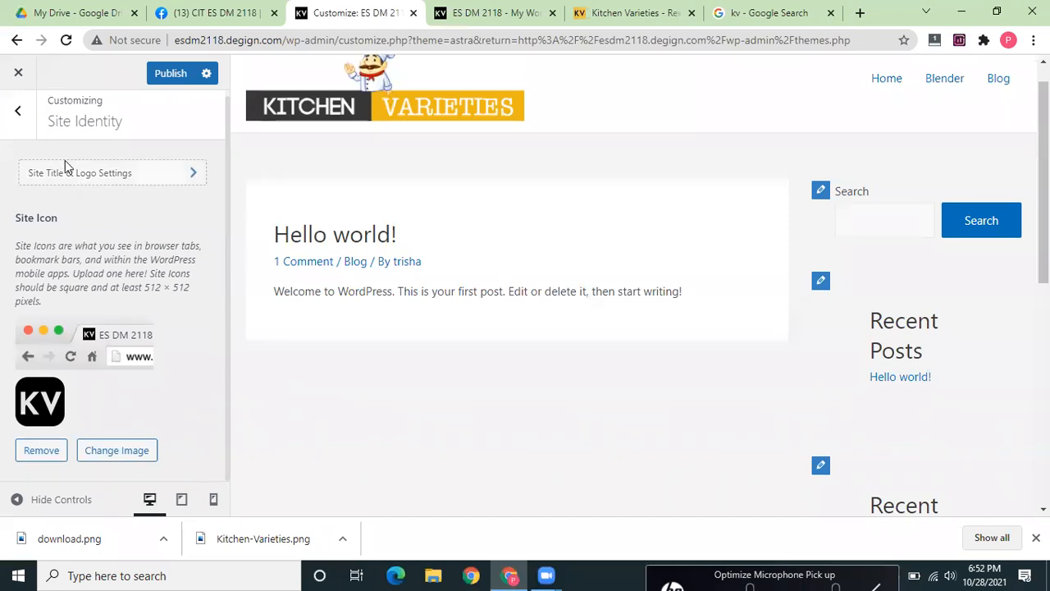
left_click(21, 115)
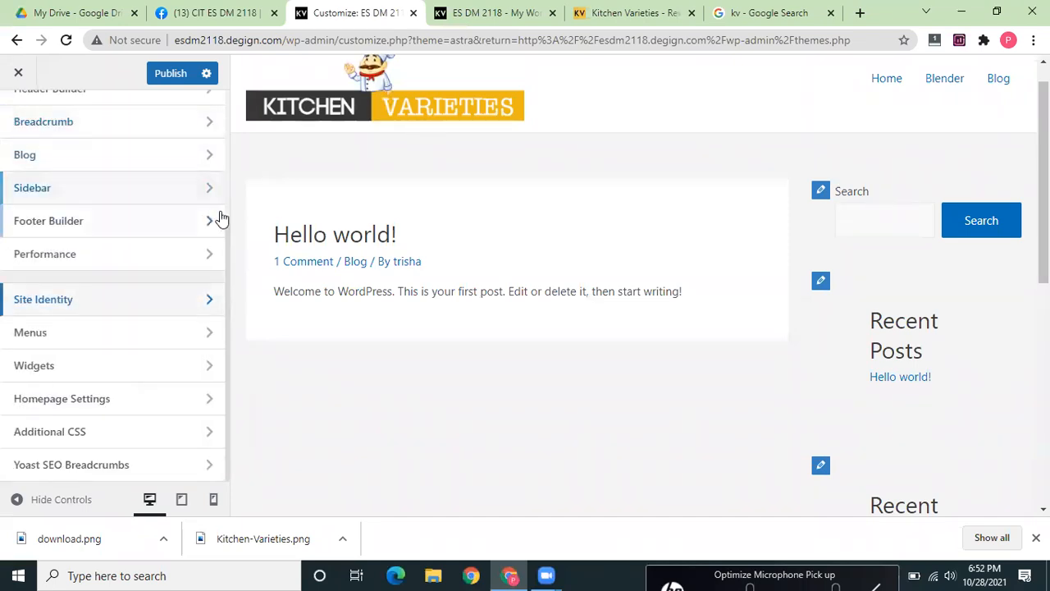
left_click_drag(228, 235, 202, 183)
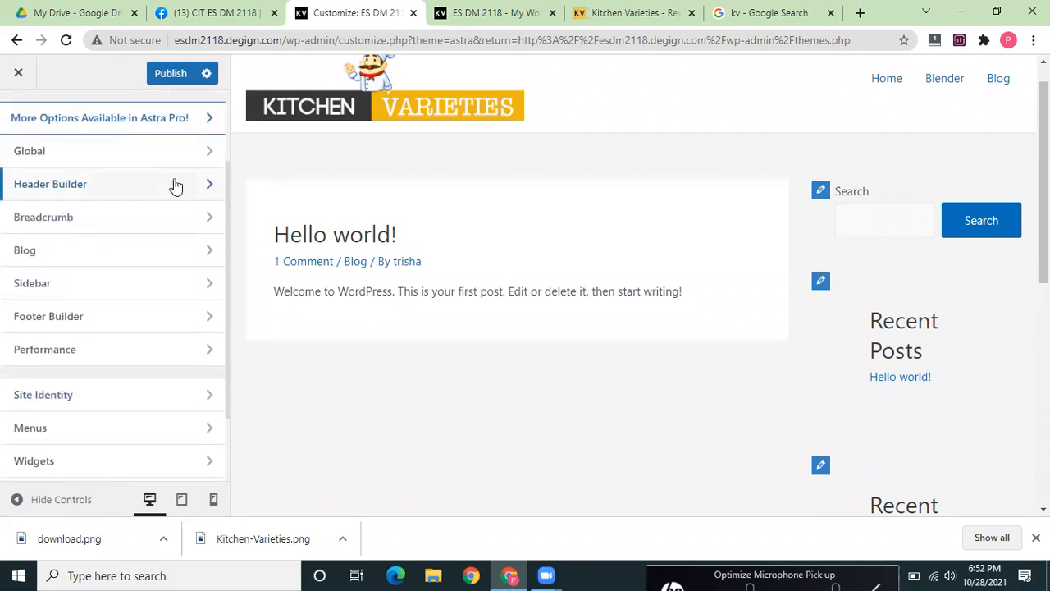
- Open the Transparent Header settings in the Header Builder and set Enable On to Mobile
left_click(175, 186)
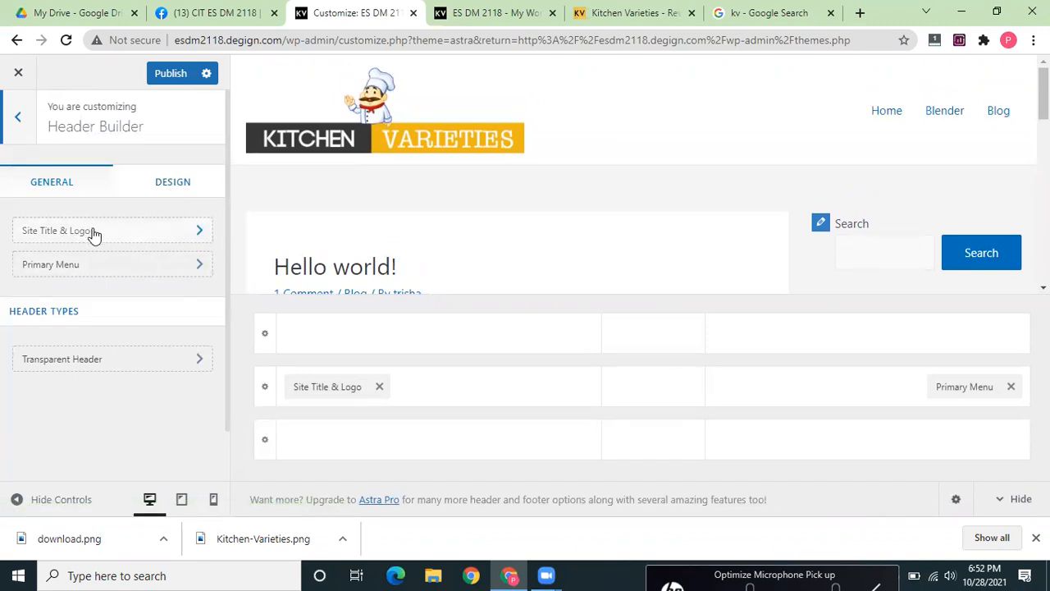
left_click(124, 361)
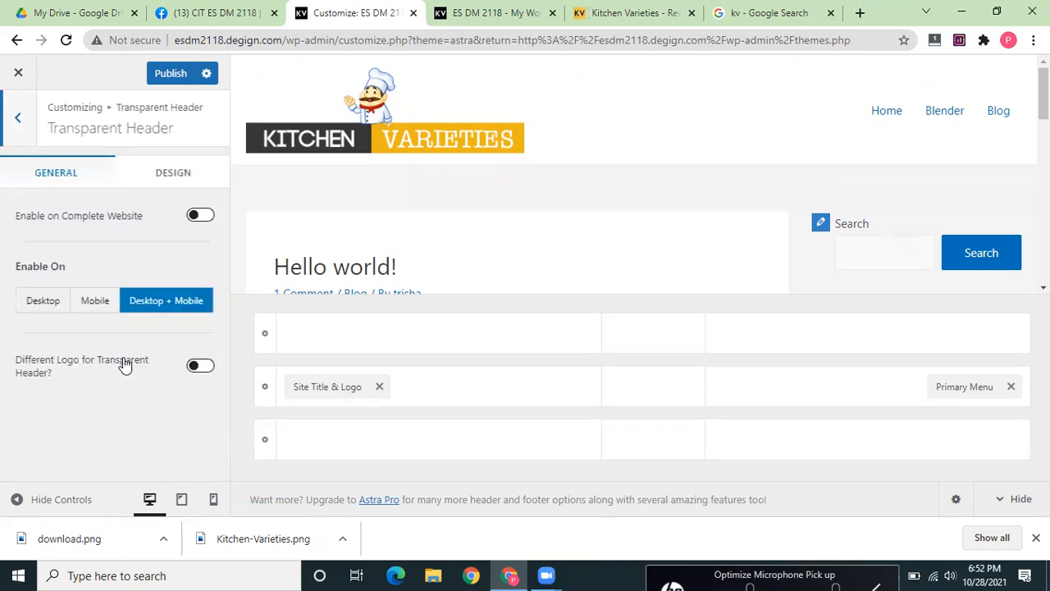
left_click(37, 304)
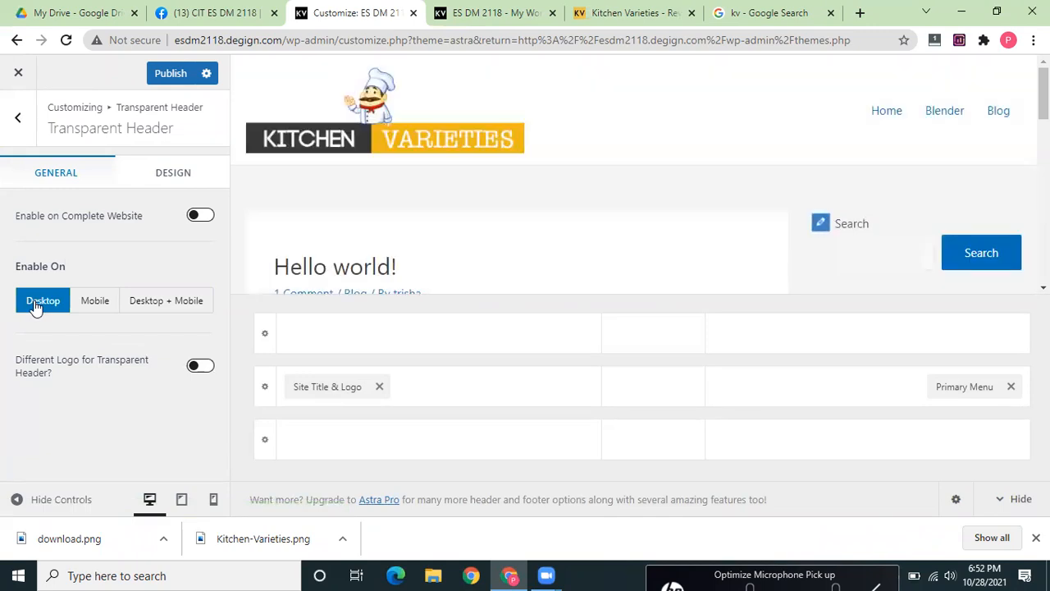
left_click(96, 302)
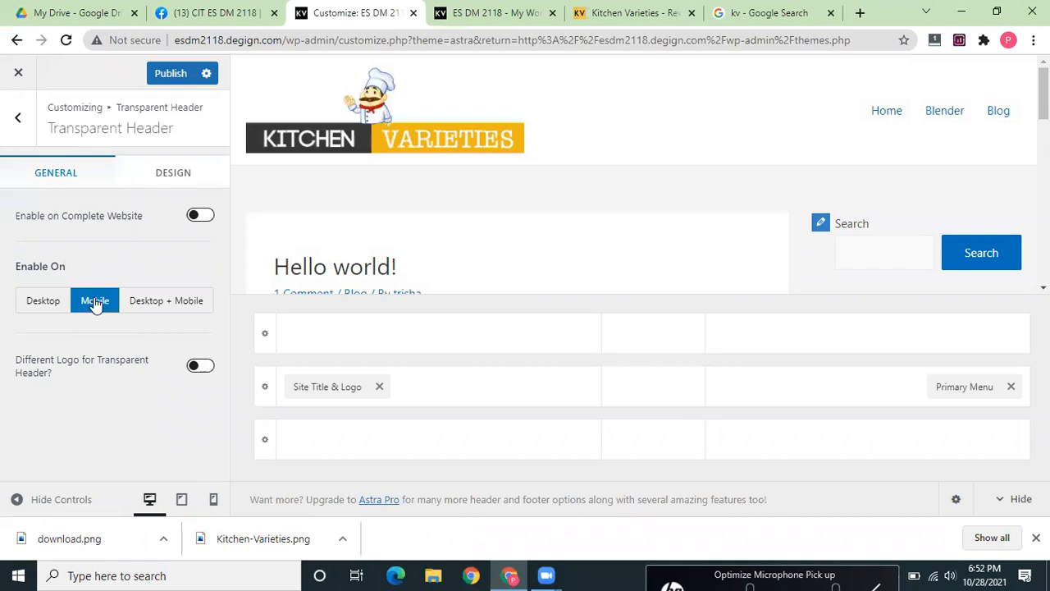
- Keep the transparent header's bottom border size at 0 px and review its color and background design options
left_click(168, 177)
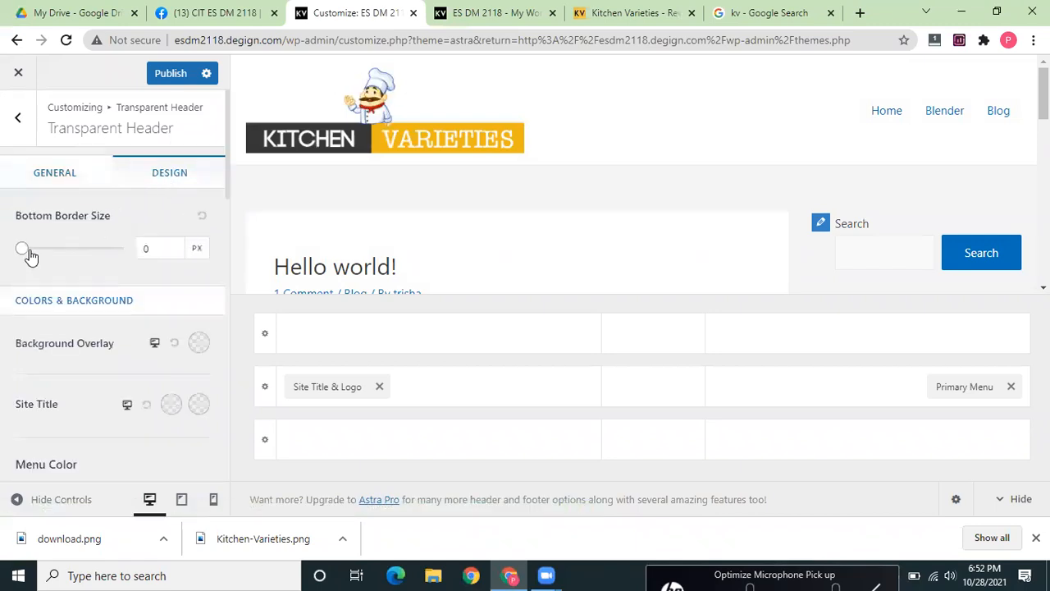
left_click_drag(23, 250, 3, 238)
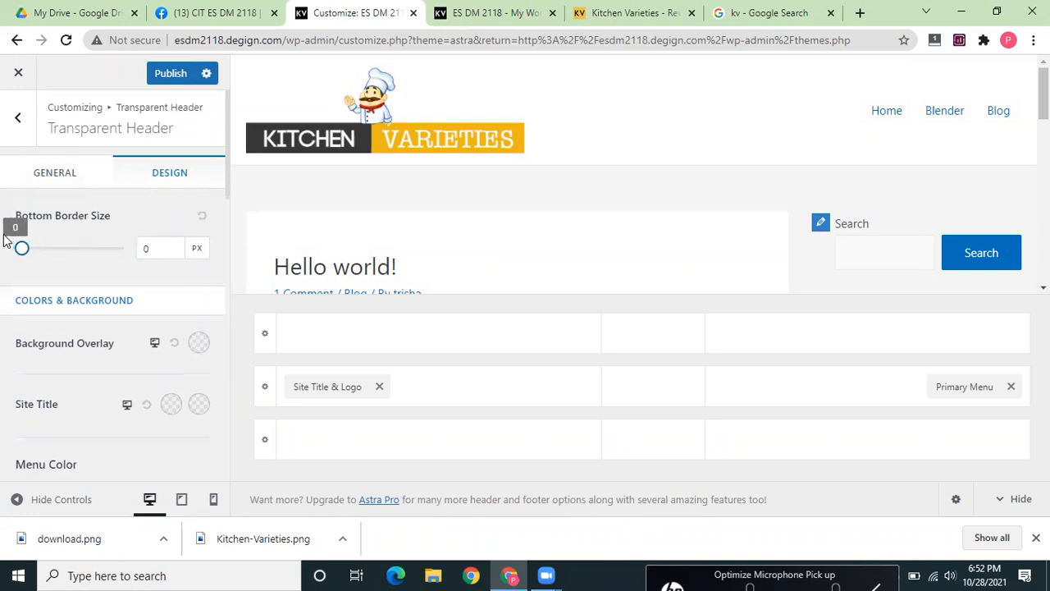
mouse_move(23, 250)
left_mouse_down()
mouse_move(147, 253)
mouse_move(7, 256)
left_mouse_up()
left_click_drag(227, 178, 234, 228)
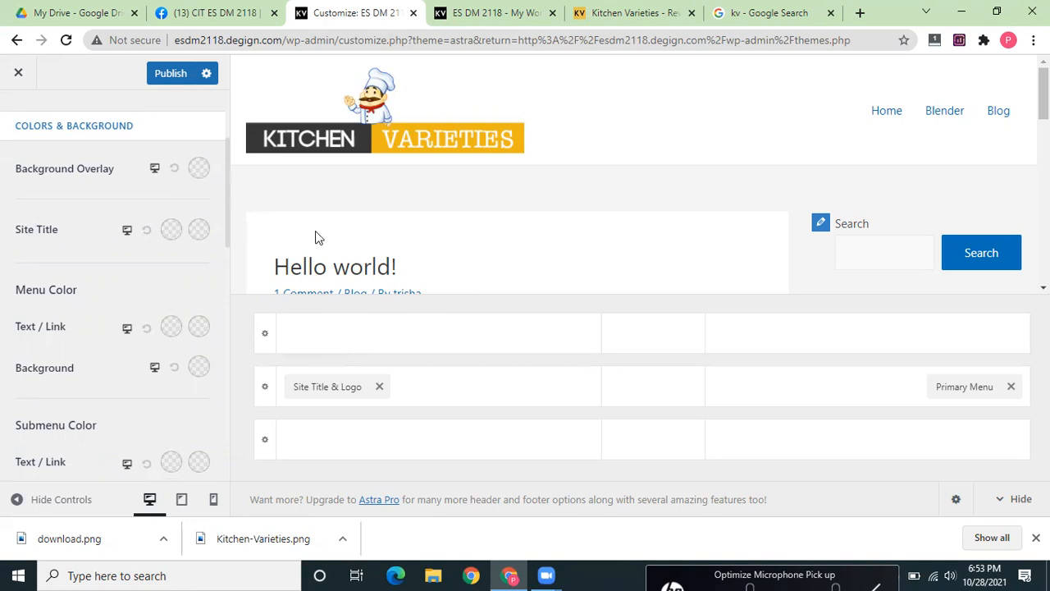
left_click_drag(225, 187, 230, 209)
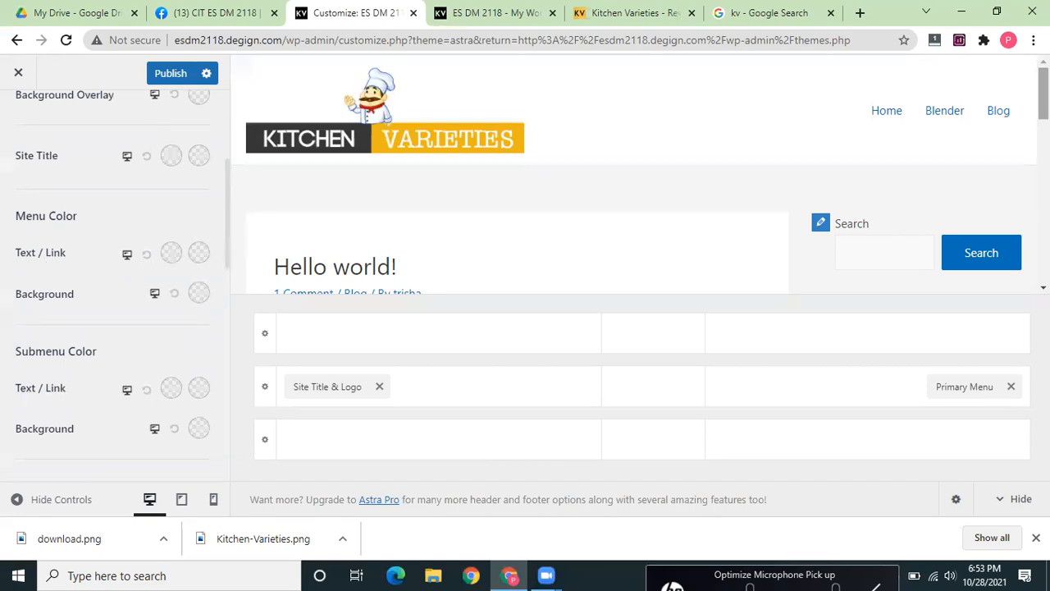
scroll(563, 200, "down", 1)
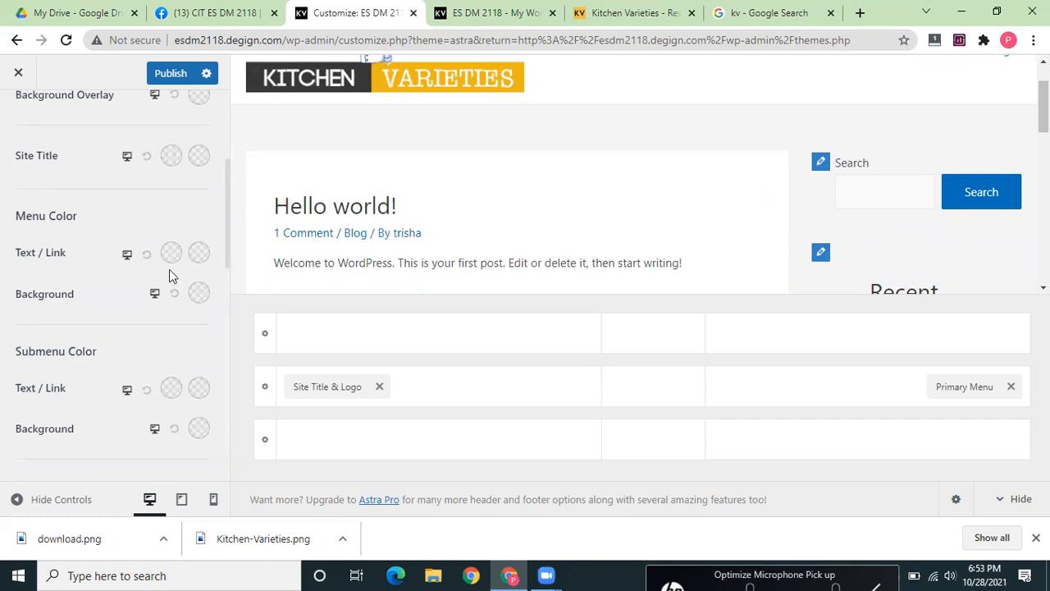
- Set the second Text / Link color under the transparent header's Menu Color to orange-yellow #f2b613
left_click(206, 256)
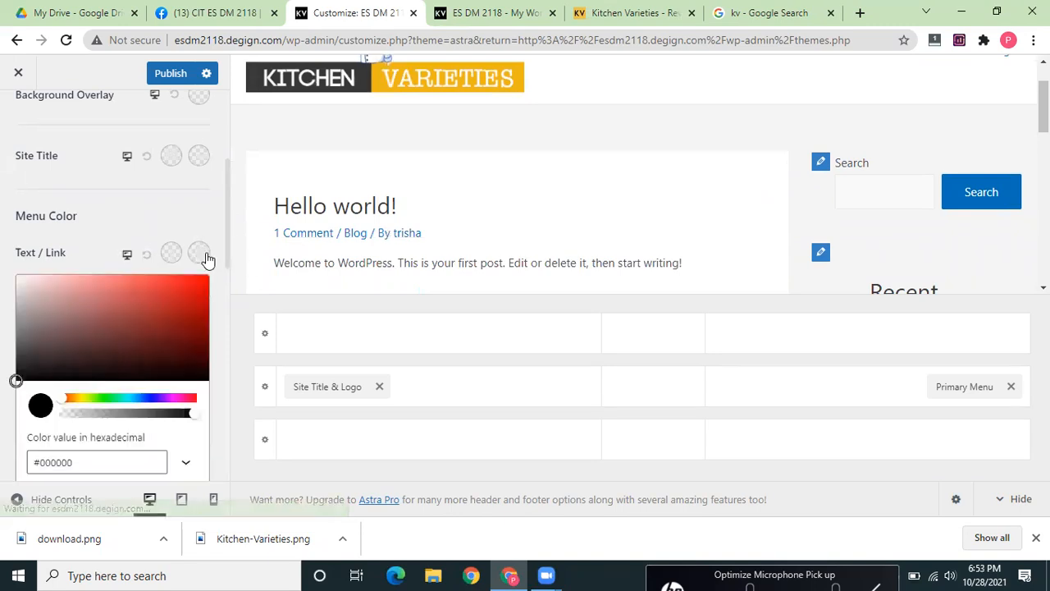
left_click(79, 400)
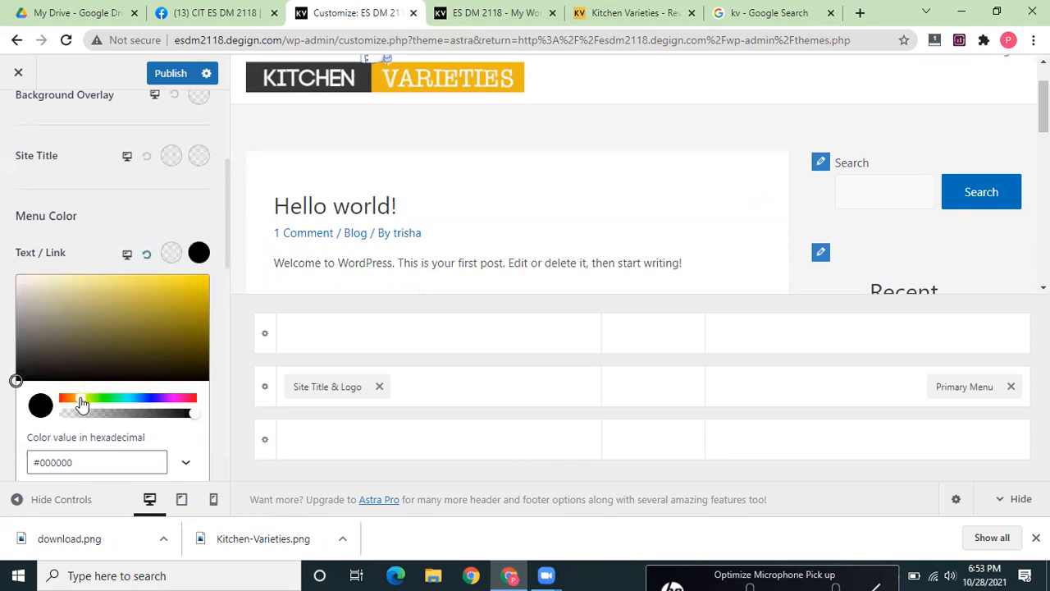
left_click(184, 277)
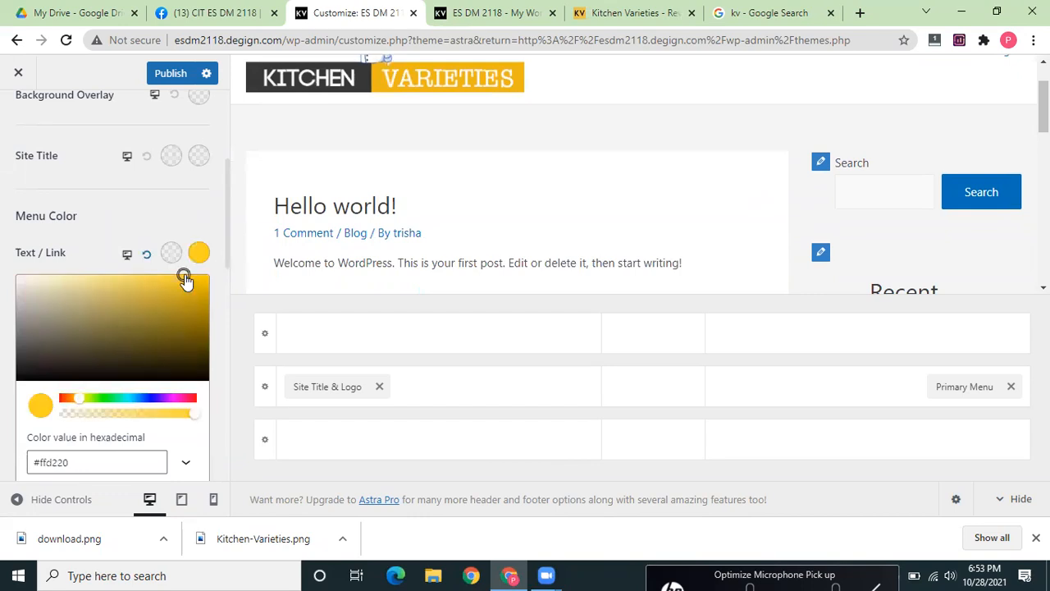
left_click(188, 282)
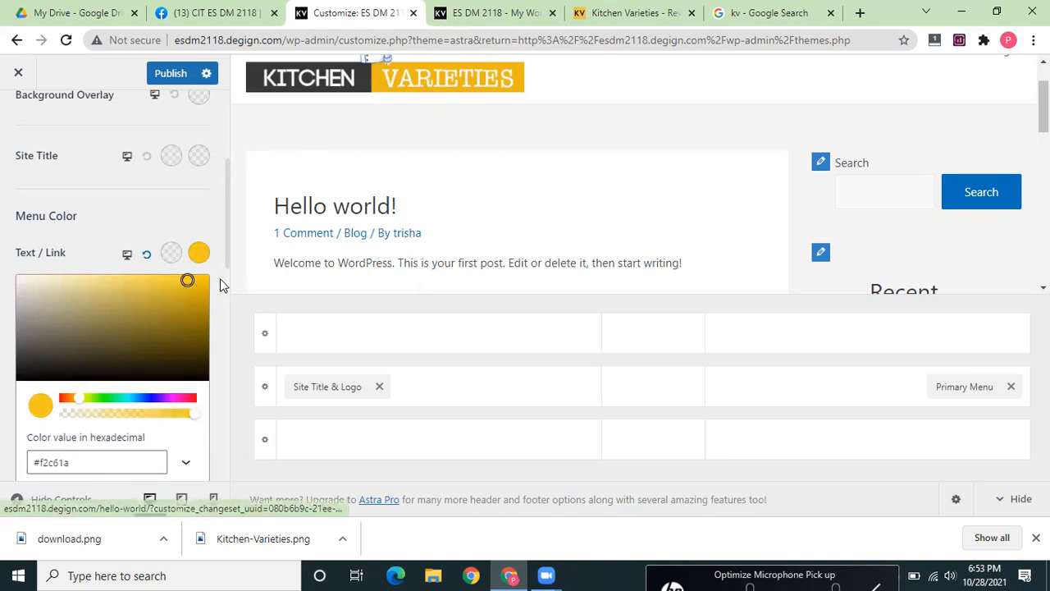
left_click(194, 284)
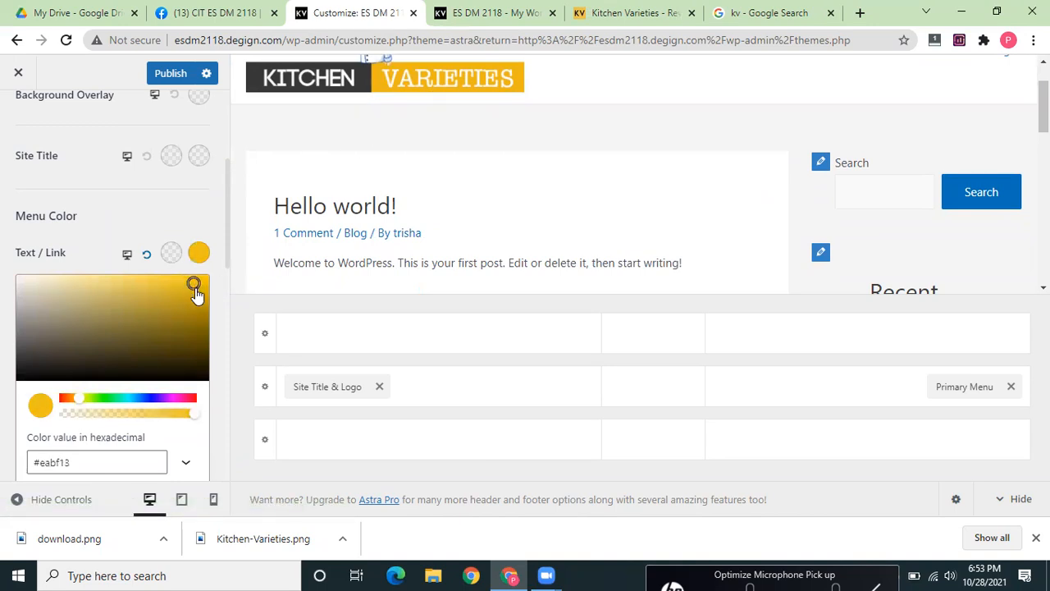
left_click(196, 291)
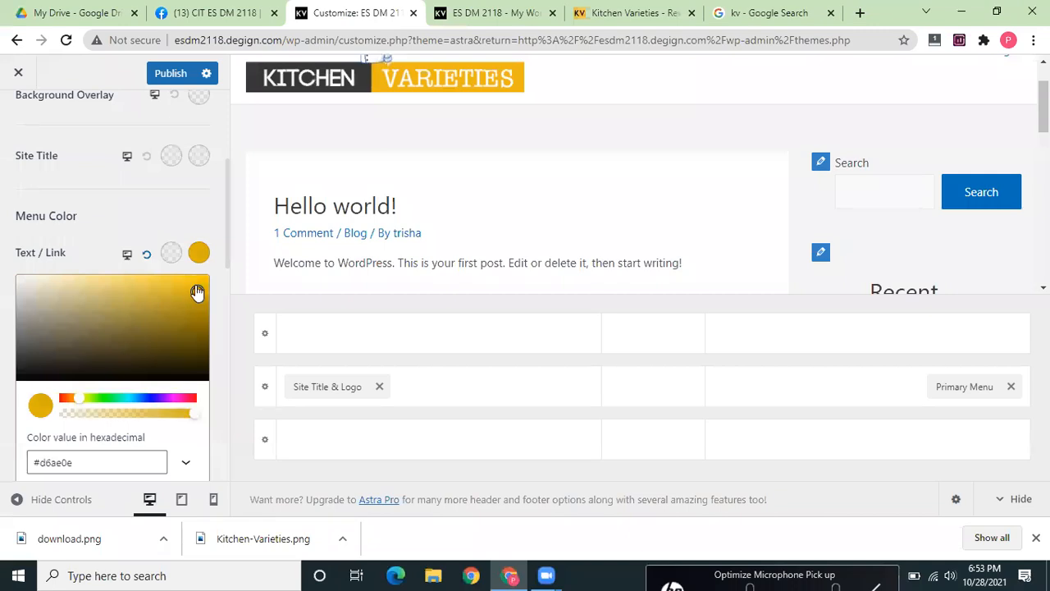
left_click(194, 285)
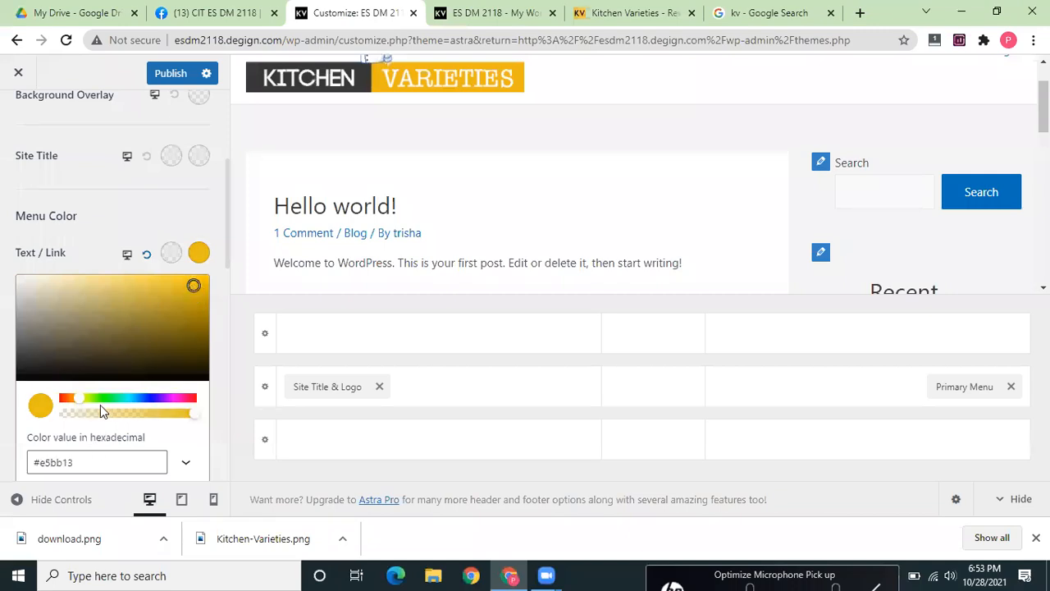
left_click(75, 399)
left_click_drag(78, 404, 78, 403)
left_click(154, 279)
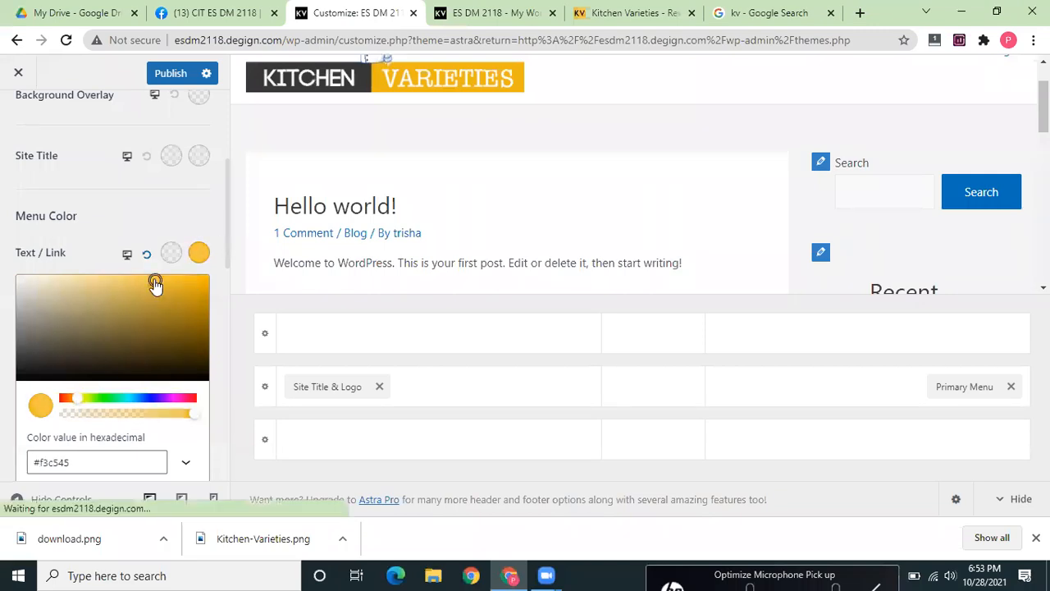
left_click(162, 282)
left_click(172, 282)
left_click(178, 282)
left_click(184, 282)
left_click(194, 282)
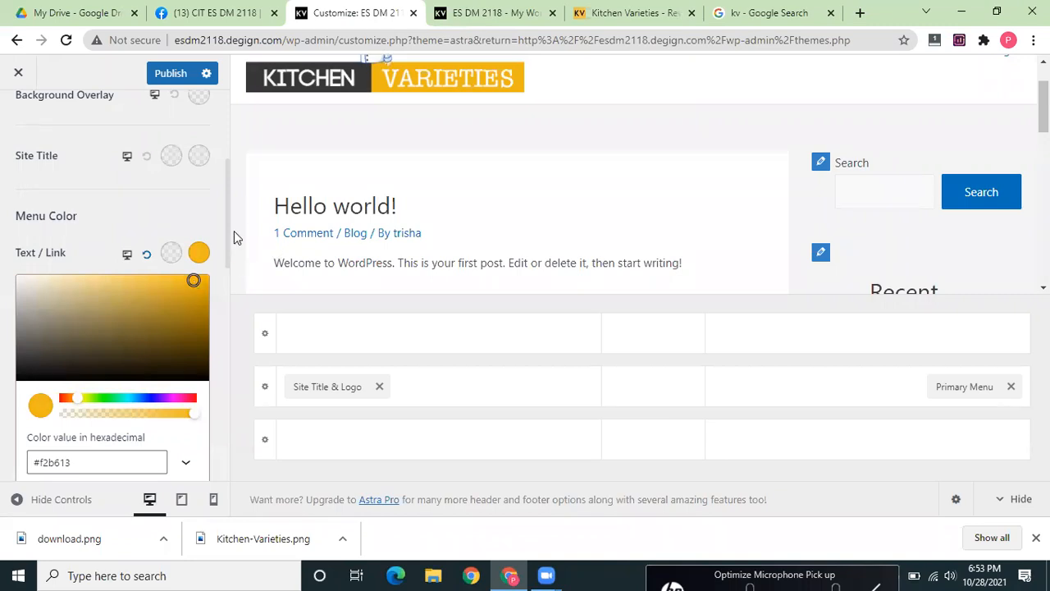
- Review the remaining transparent header colors, and set the second Site Title color to orange-yellow #e7ab08
left_click_drag(225, 226, 230, 389)
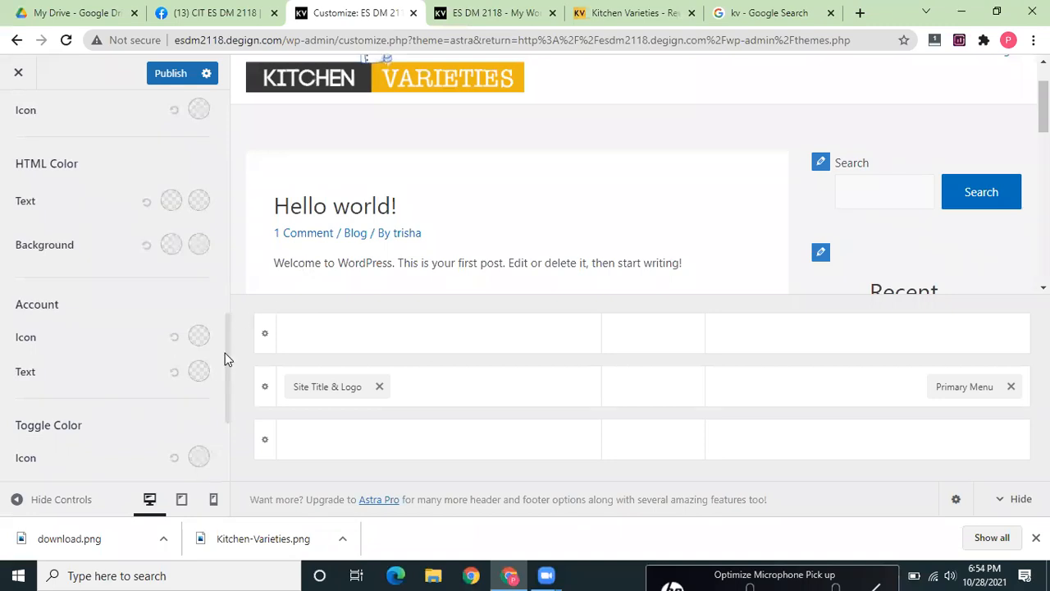
left_click_drag(228, 358, 229, 176)
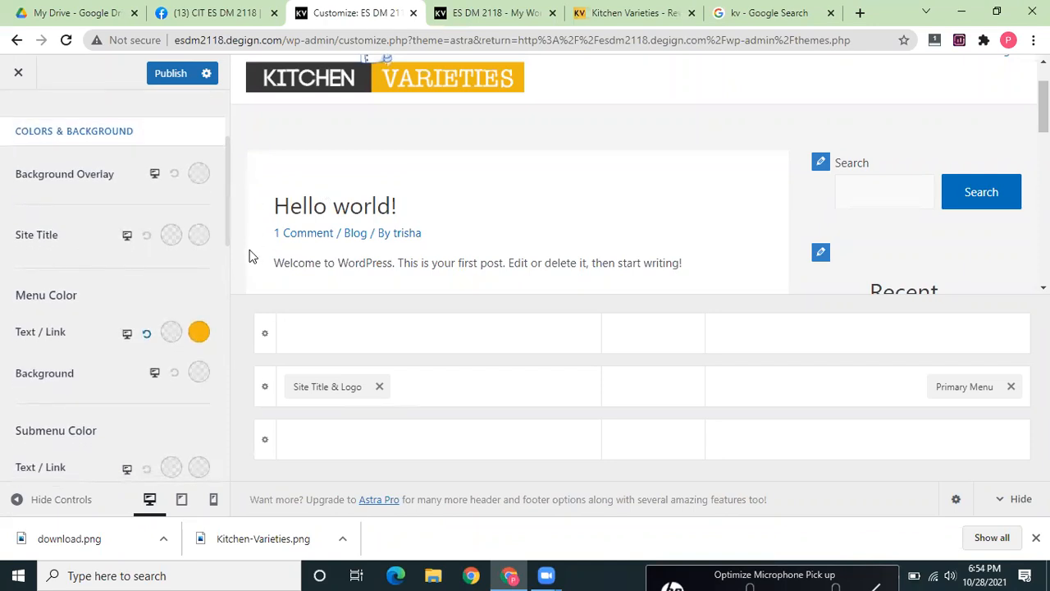
mouse_move(229, 218)
left_mouse_down()
mouse_move(232, 188)
mouse_move(244, 219)
left_mouse_up()
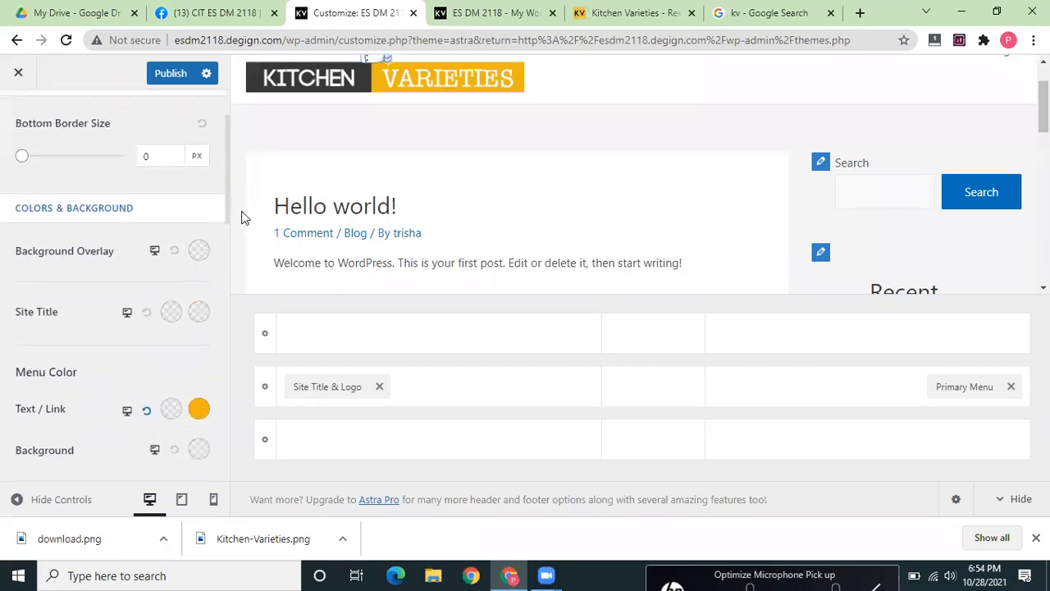
left_click(198, 312)
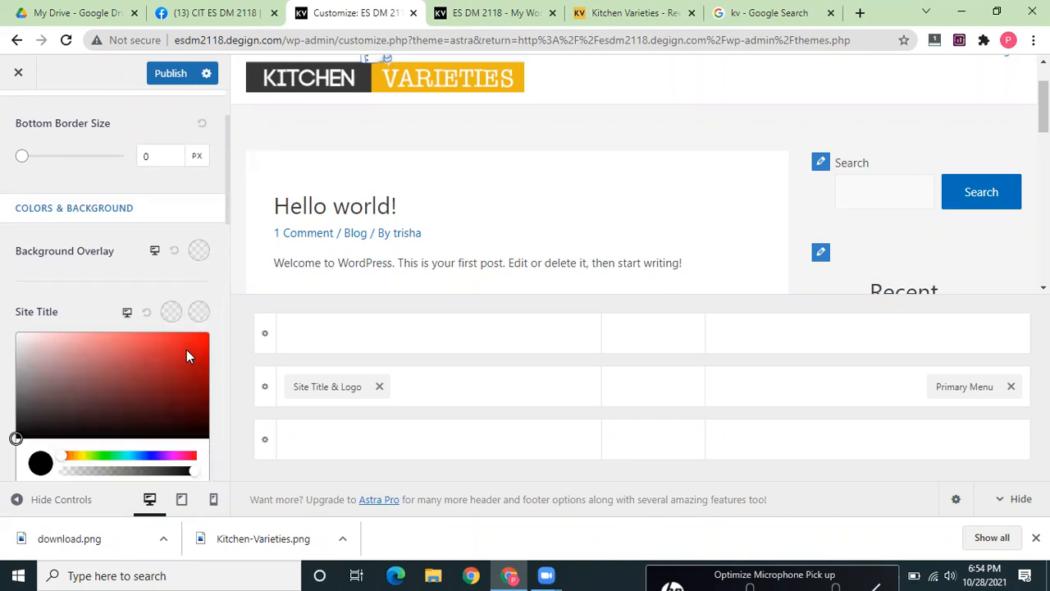
left_click(186, 348)
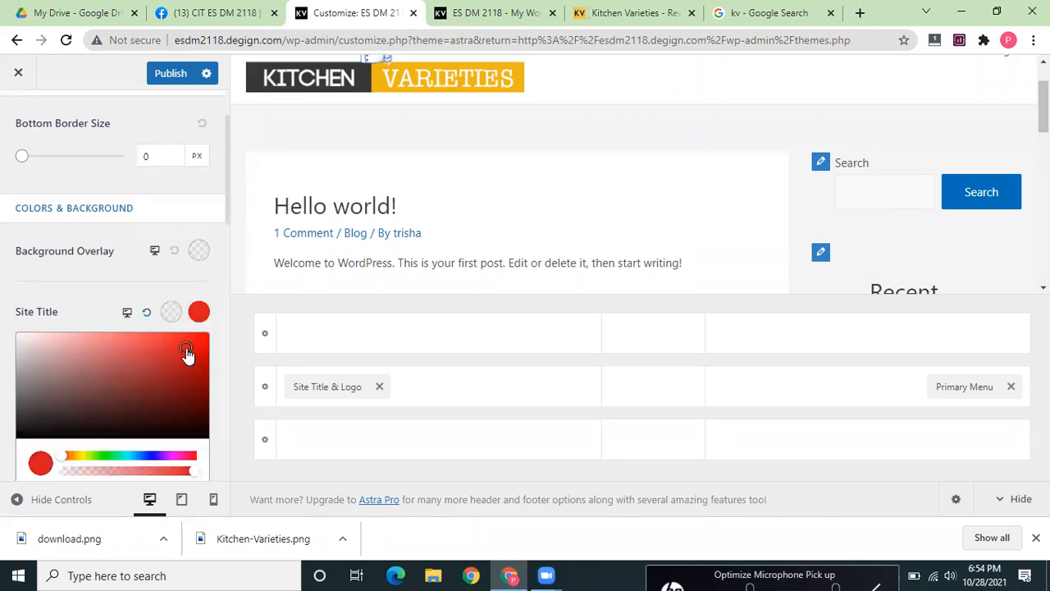
left_click(79, 458)
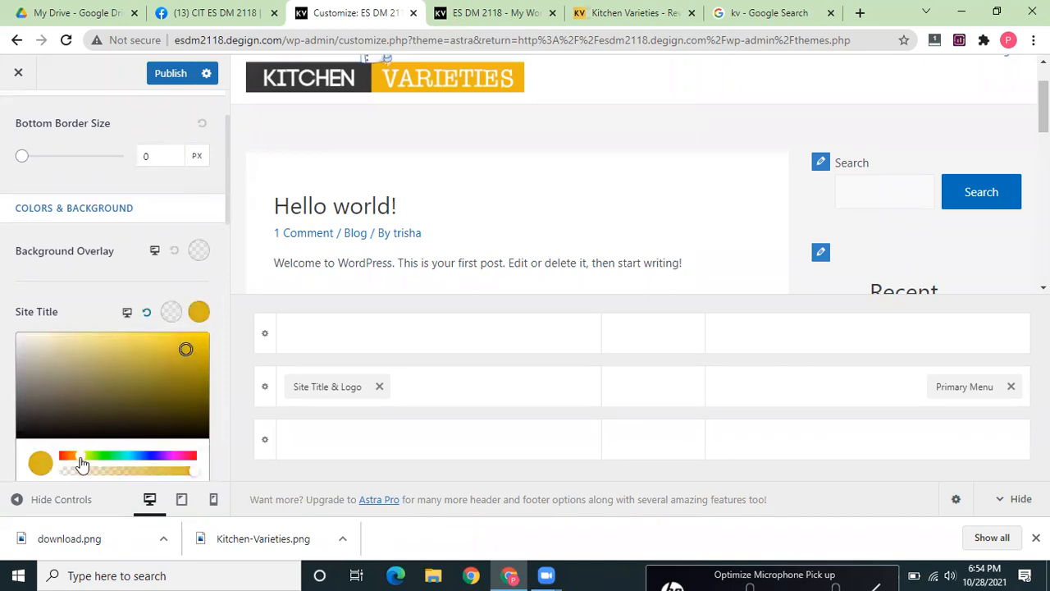
left_click(77, 463)
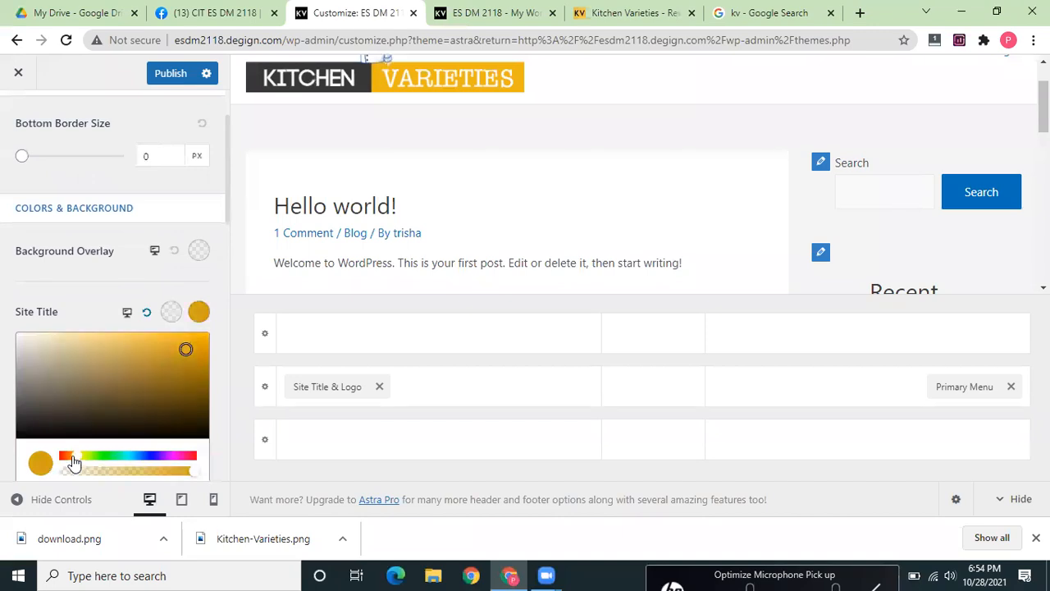
left_click(72, 462)
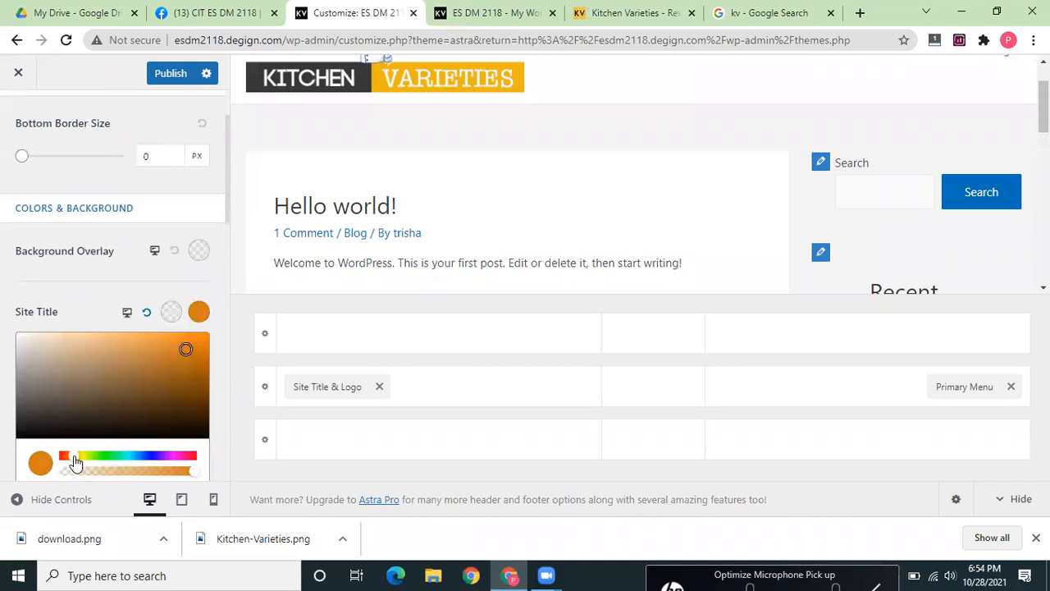
left_click(77, 458)
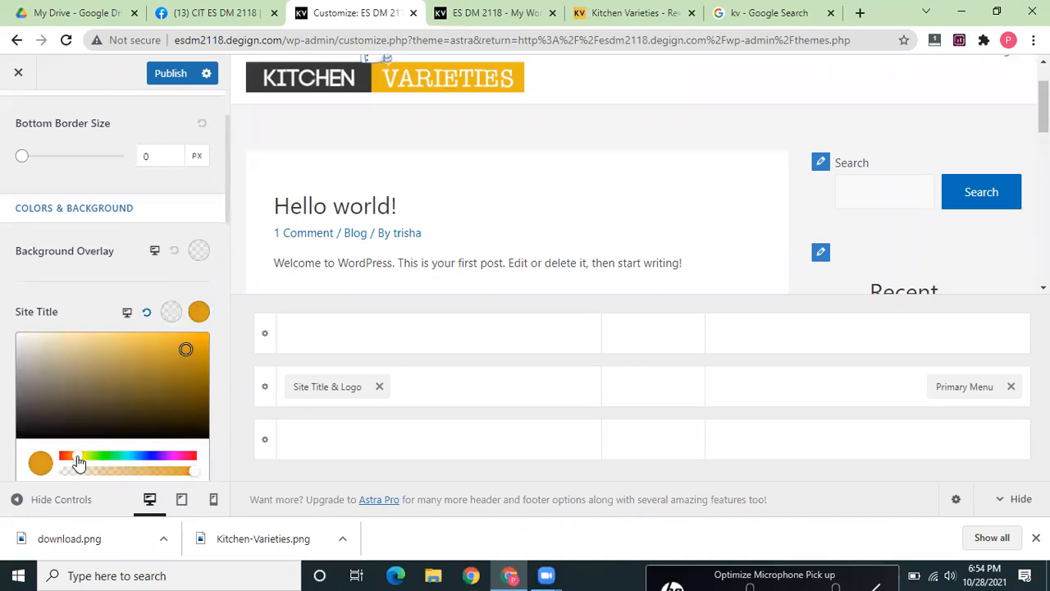
left_click(201, 343)
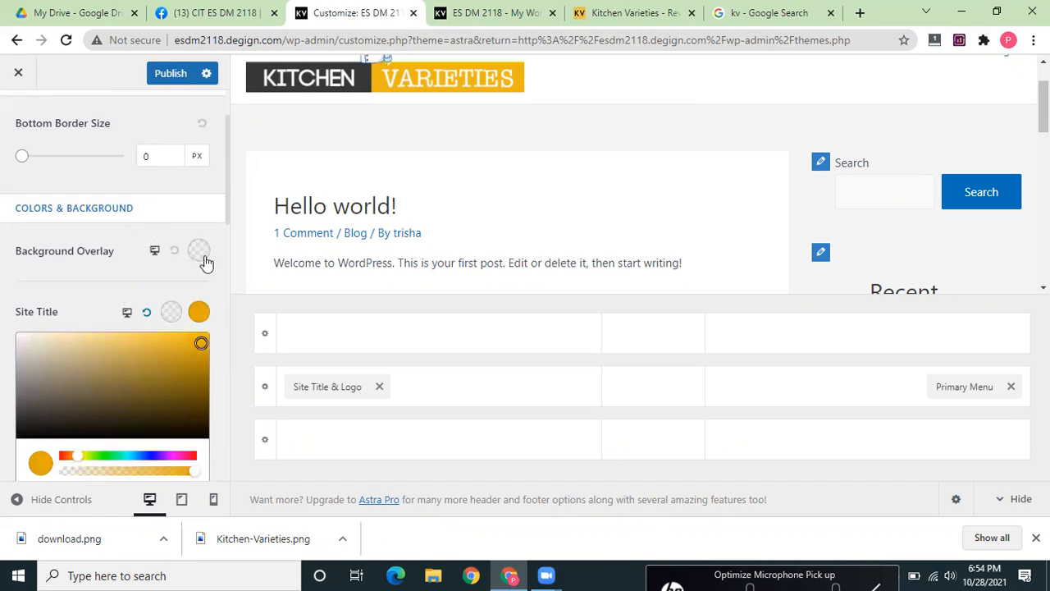
- Check the site preview and the chosen Site Title color, and publish the transparent header changes
left_click_drag(1043, 108, 1043, 118)
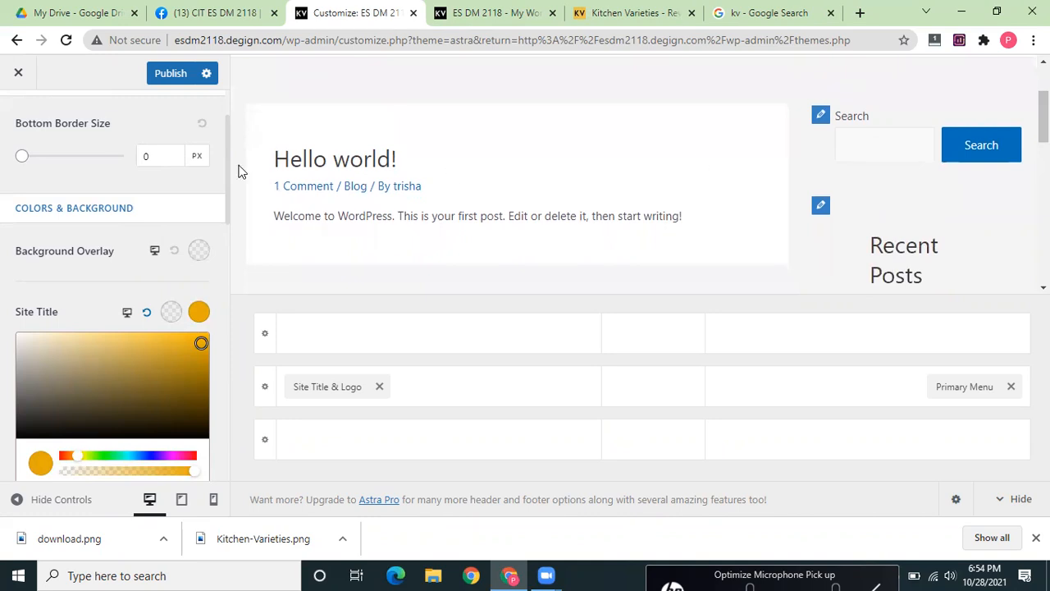
left_click_drag(228, 165, 237, 495)
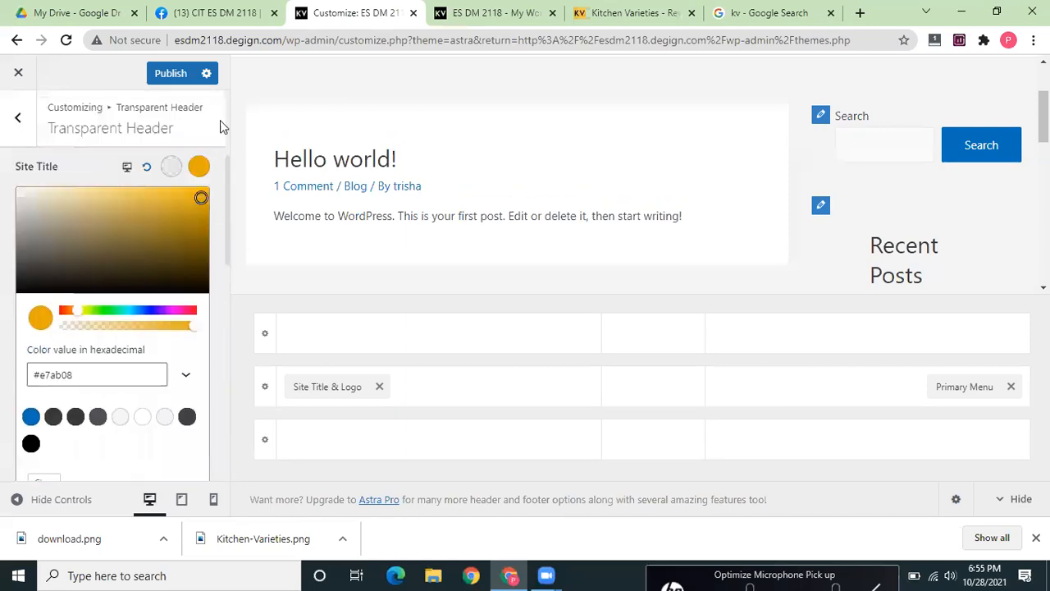
left_click(220, 115)
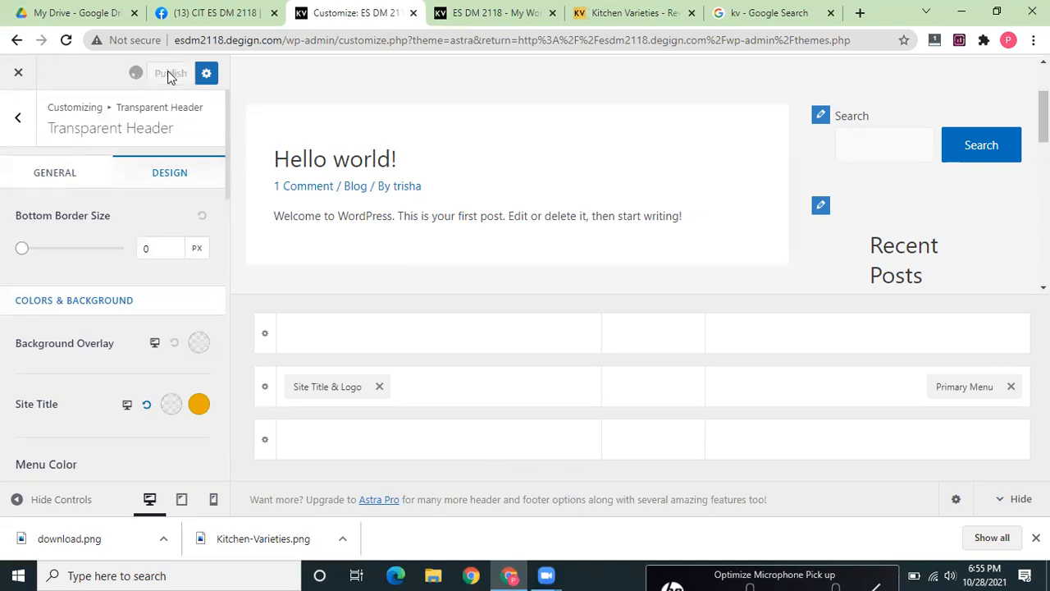
- Check the header on the live ES DM 2118 site, and return to the main list of customizer sections
left_click(484, 12)
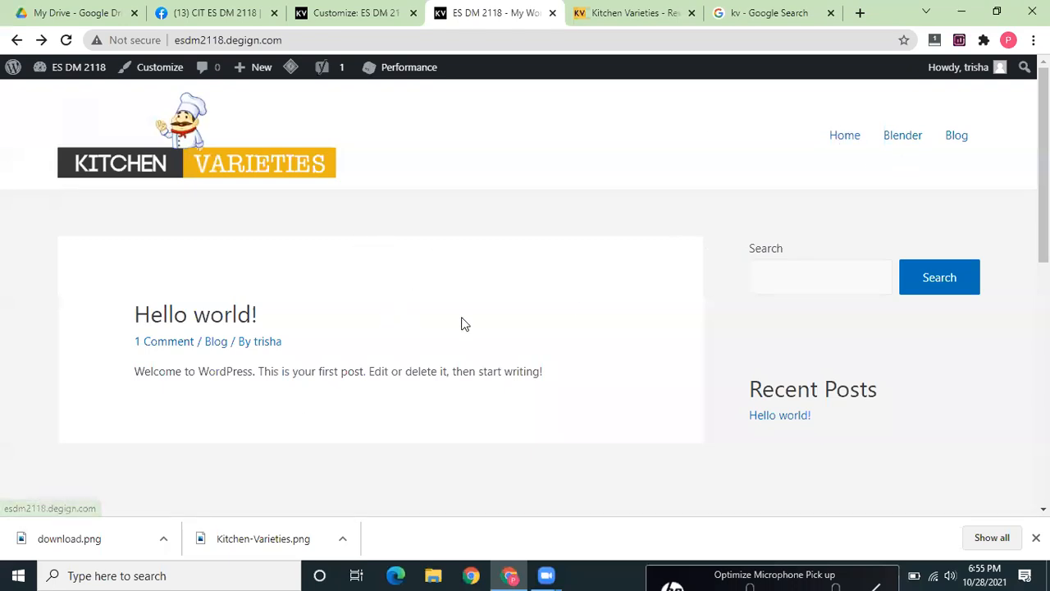
left_click(336, 12)
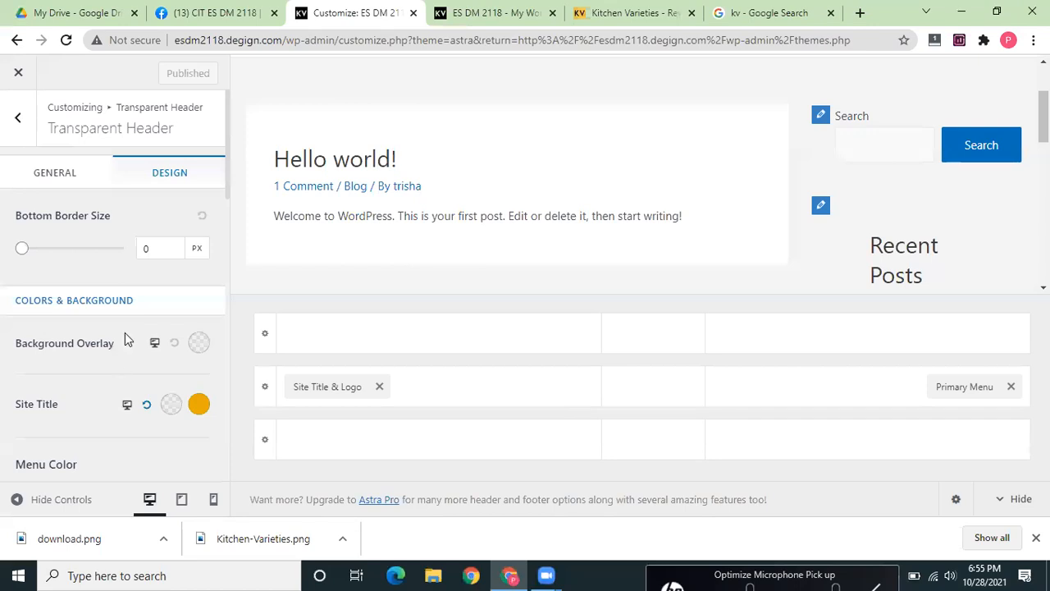
left_click(18, 119)
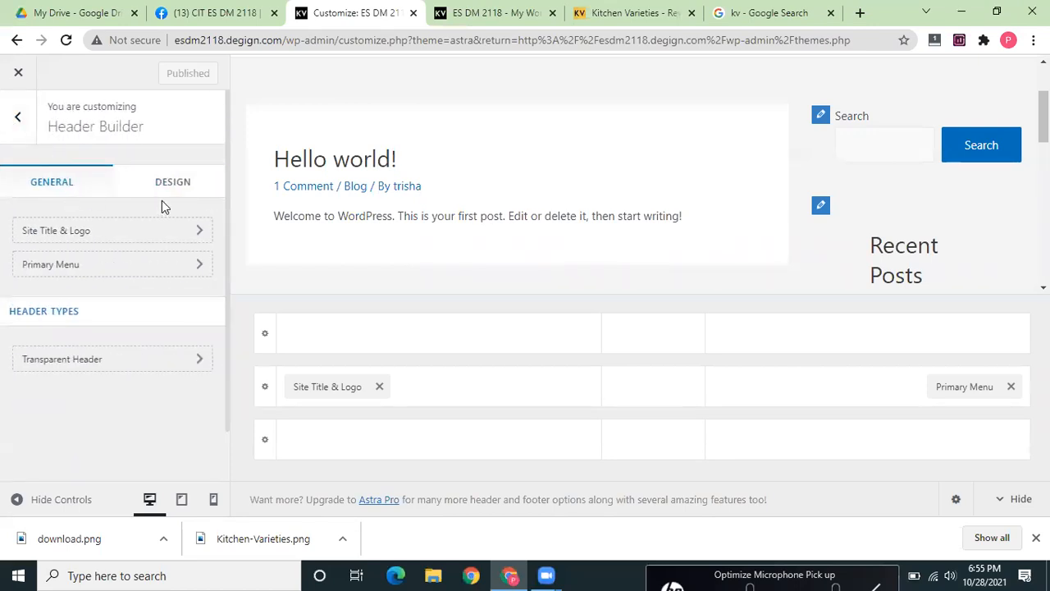
left_click(16, 119)
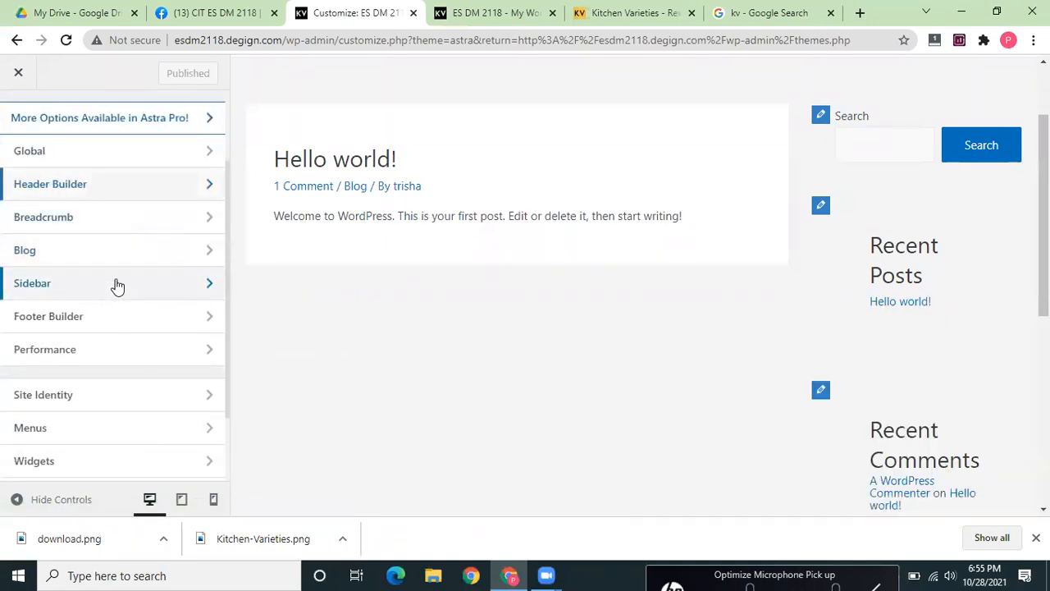
- Open the global Typography settings and set the Body Font Family to Arial
left_click(127, 159)
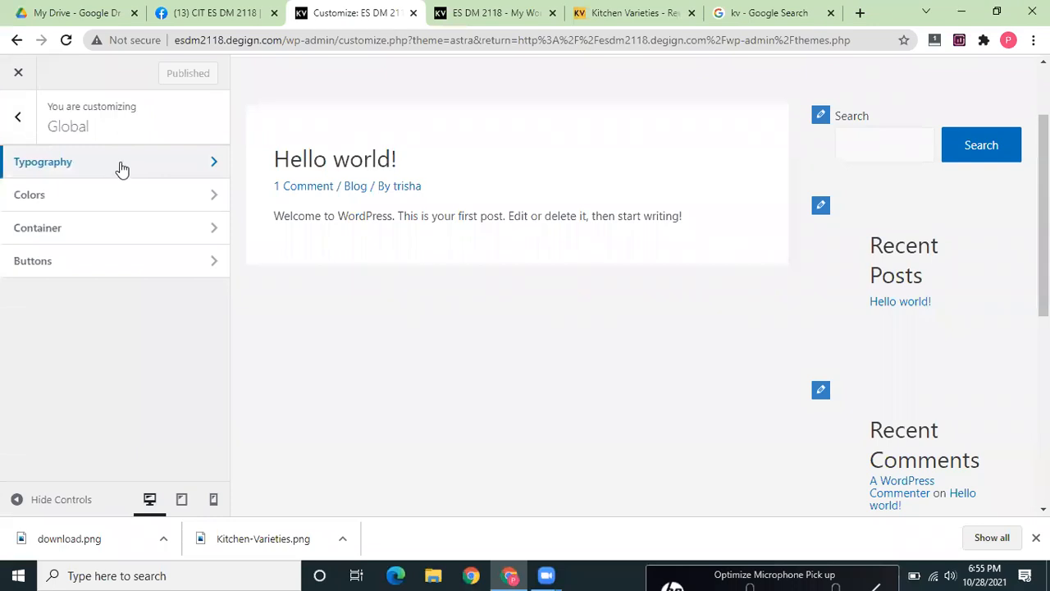
left_click(206, 167)
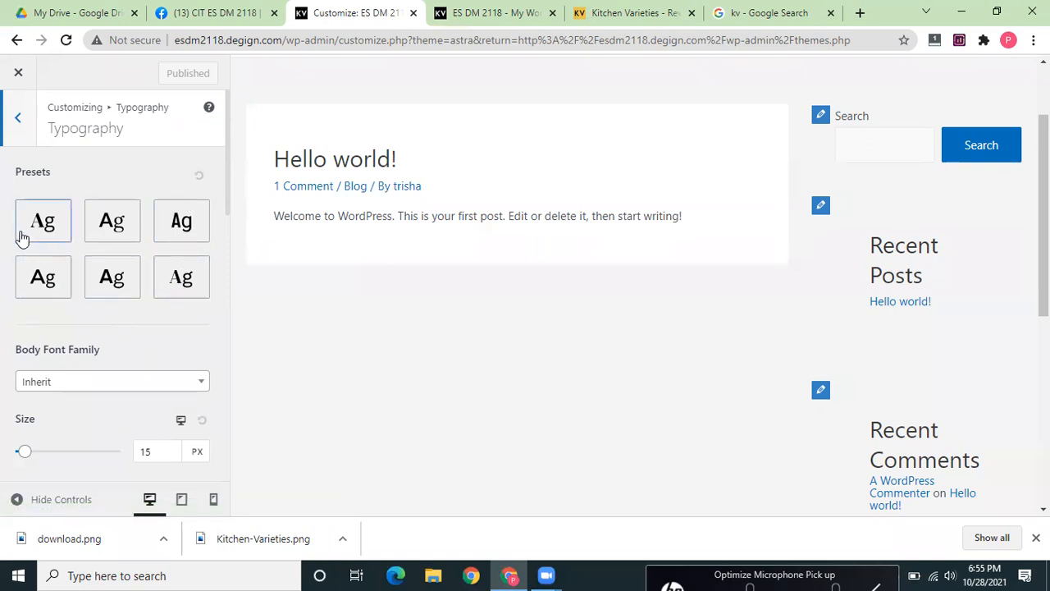
left_click_drag(229, 156, 237, 218)
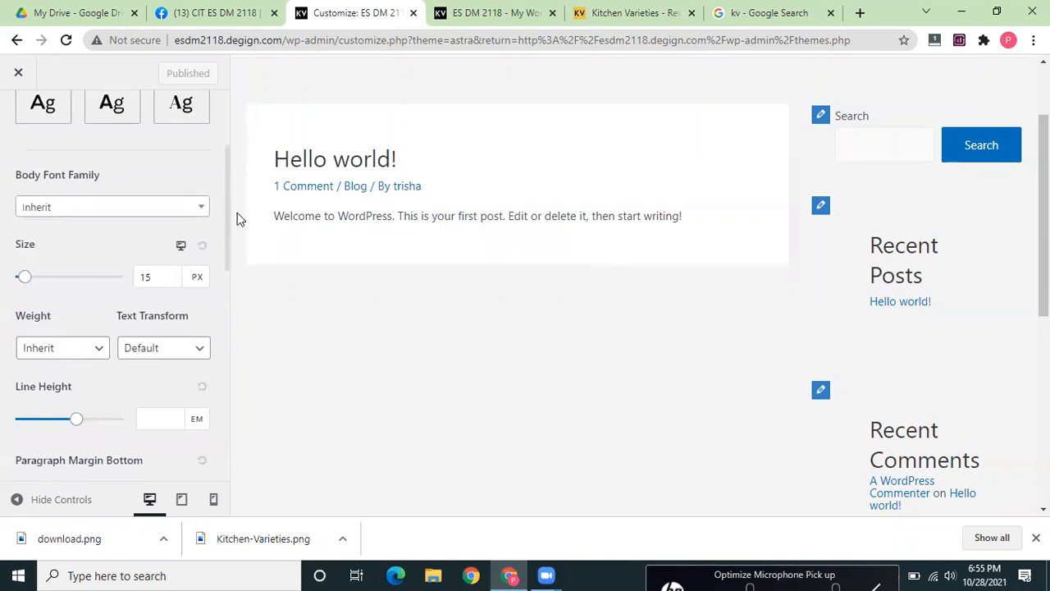
left_click(171, 222)
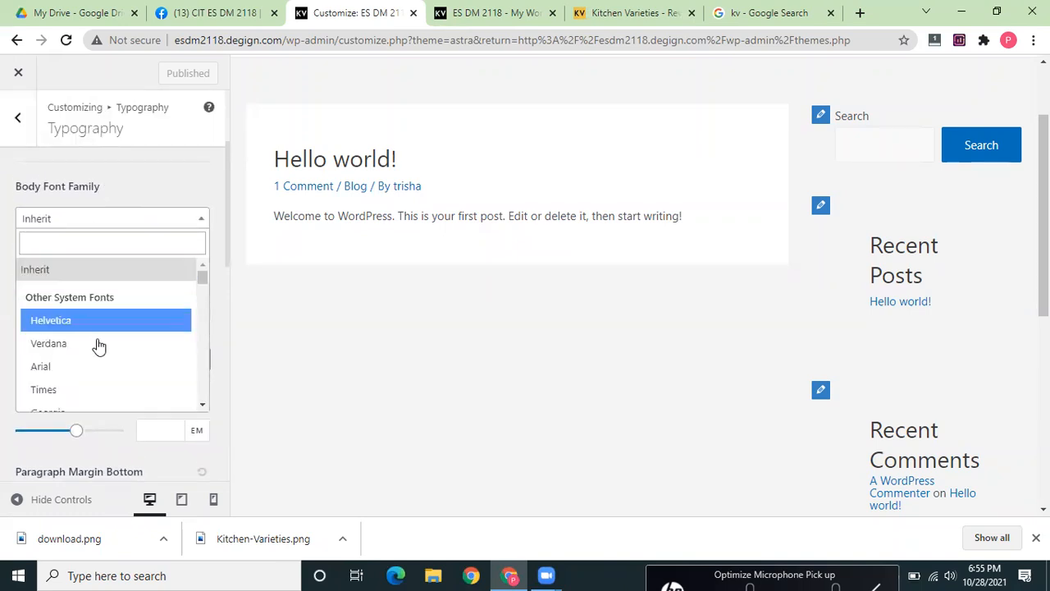
left_click_drag(202, 287, 193, 259)
left_click(47, 377)
left_click(156, 287)
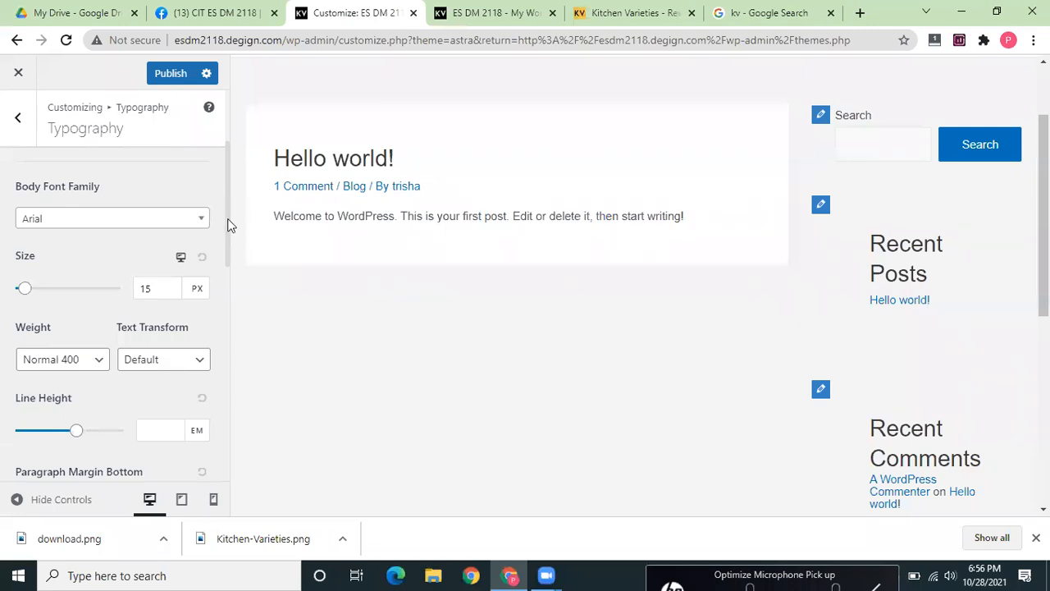
- Try the None text transform on the body text, check the preview, and set the transform back to Default
left_click_drag(230, 241, 230, 271)
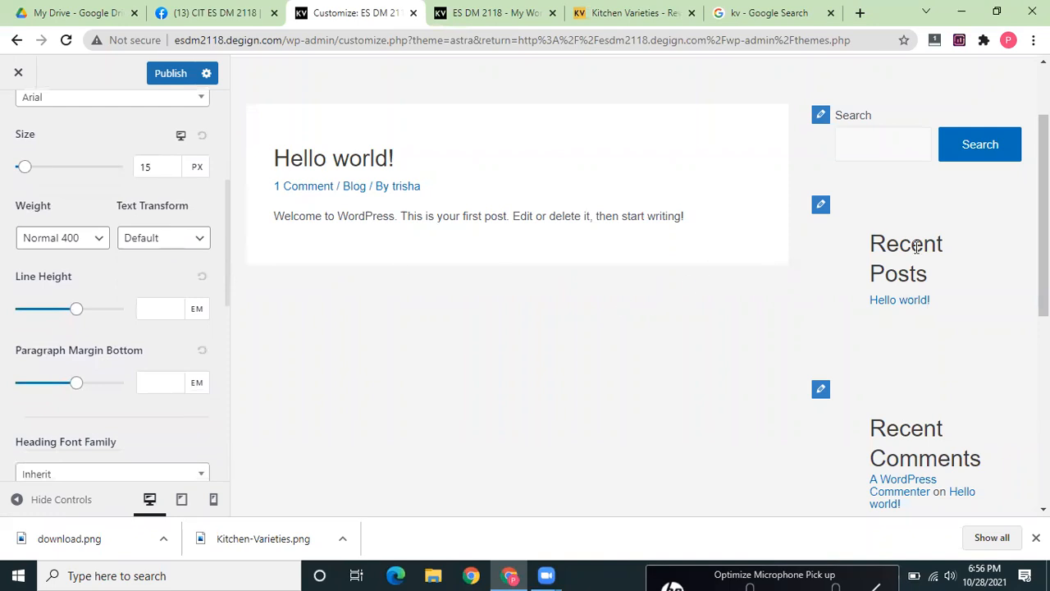
left_click(182, 246)
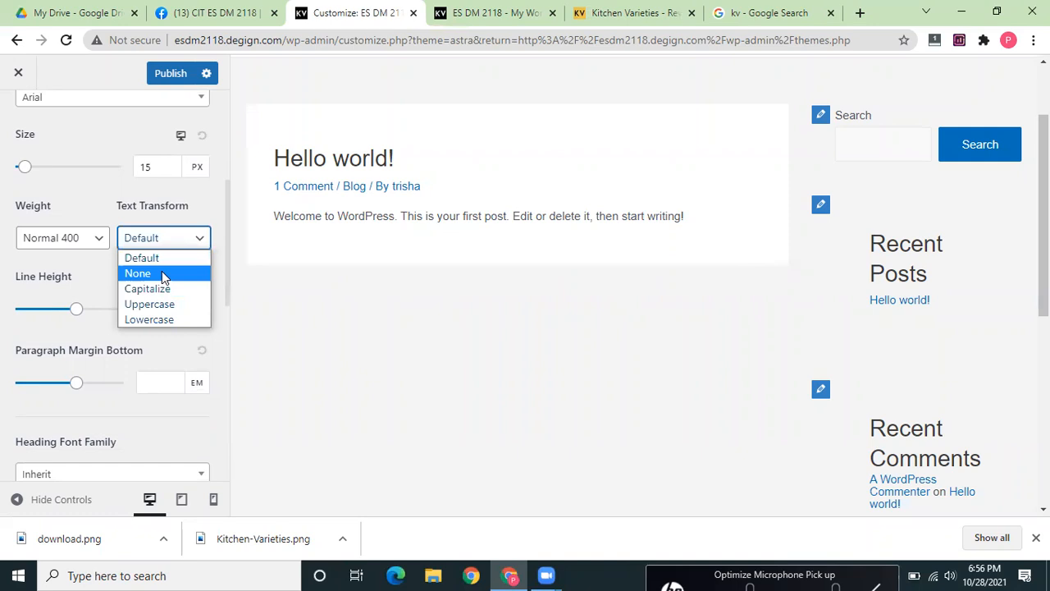
left_click(163, 276)
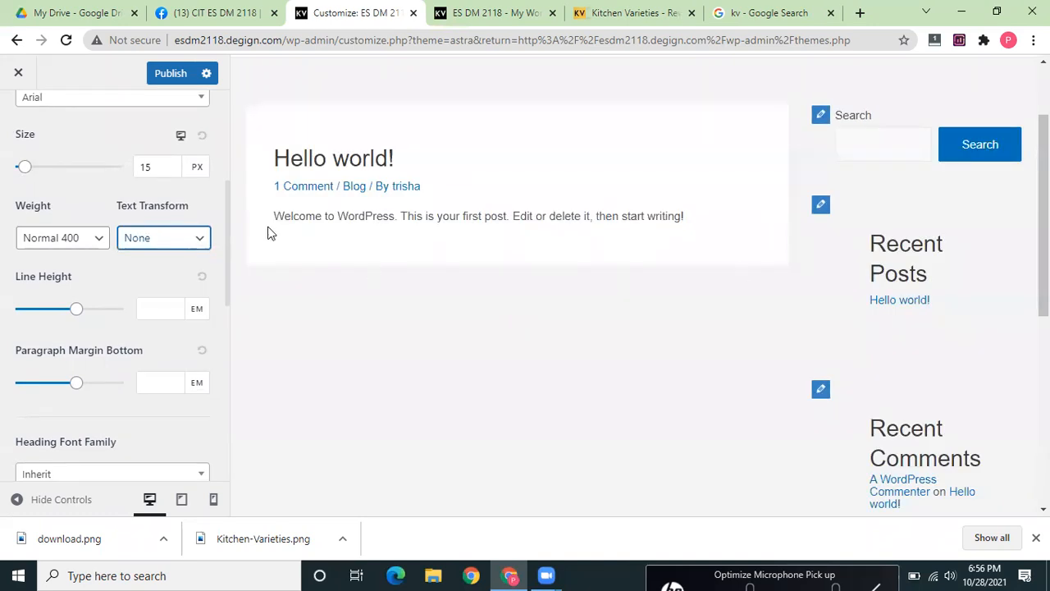
mouse_move(1044, 215)
left_mouse_down()
mouse_move(1044, 401)
mouse_move(1044, 203)
left_mouse_up()
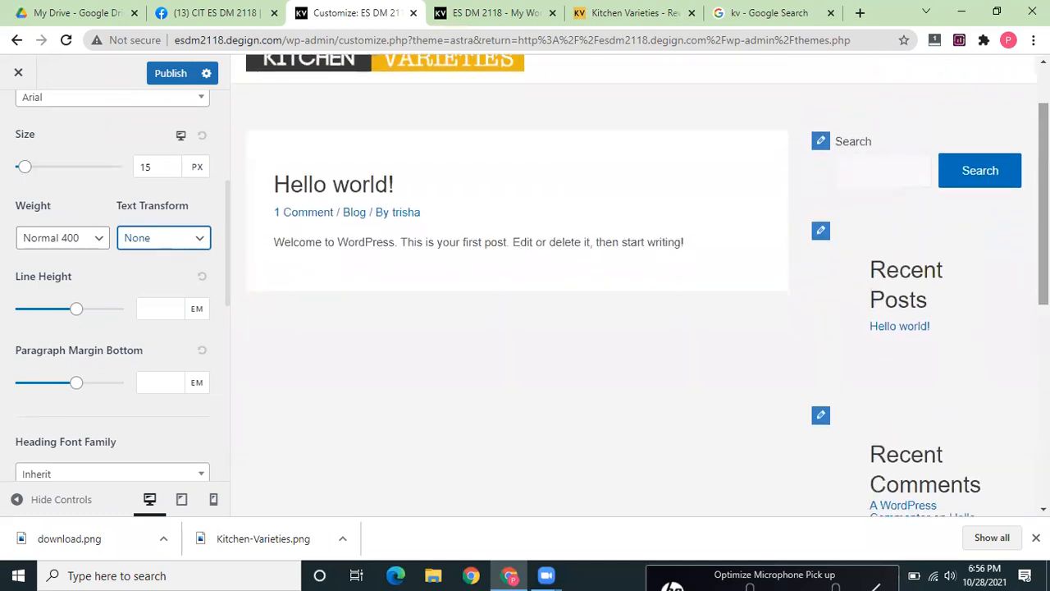
left_click(153, 241)
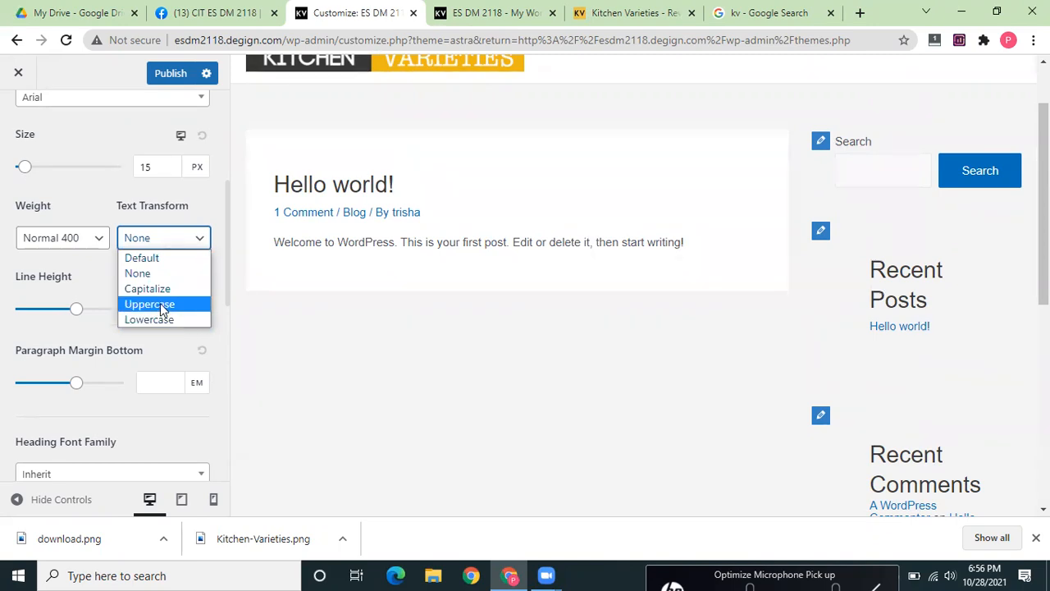
left_click(138, 259)
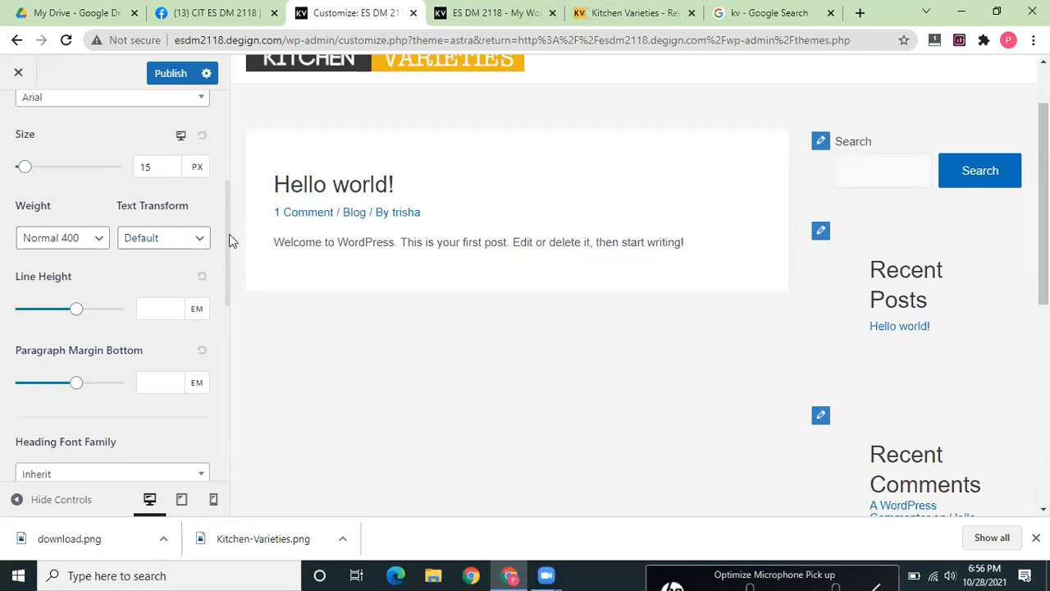
- Set the body text's Line Height to about 2.24 em
scroll(229, 246, "down", 1)
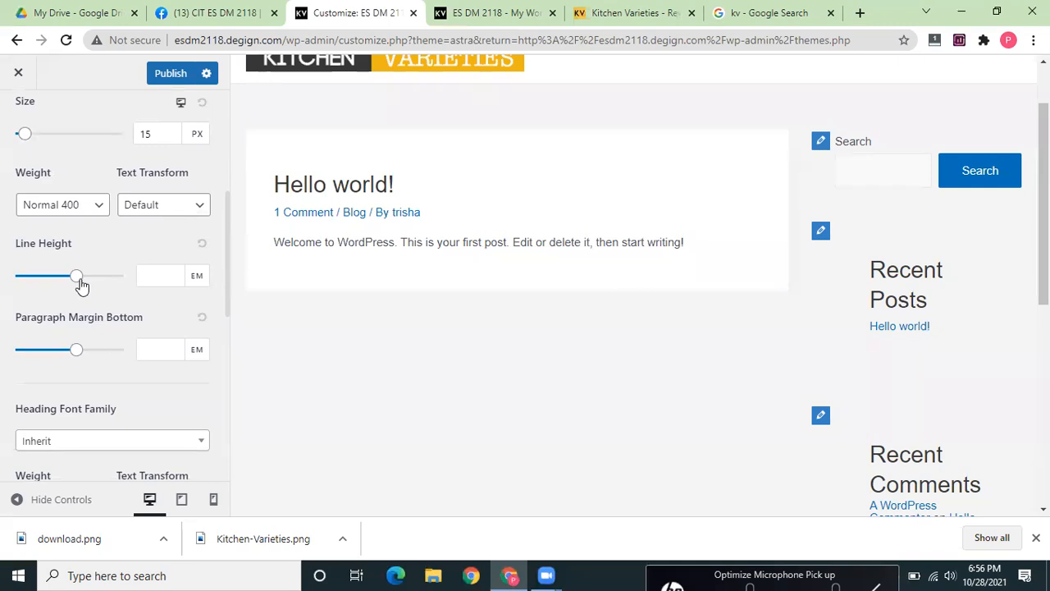
mouse_move(77, 277)
left_mouse_down()
mouse_move(105, 282)
mouse_move(68, 279)
left_mouse_up()
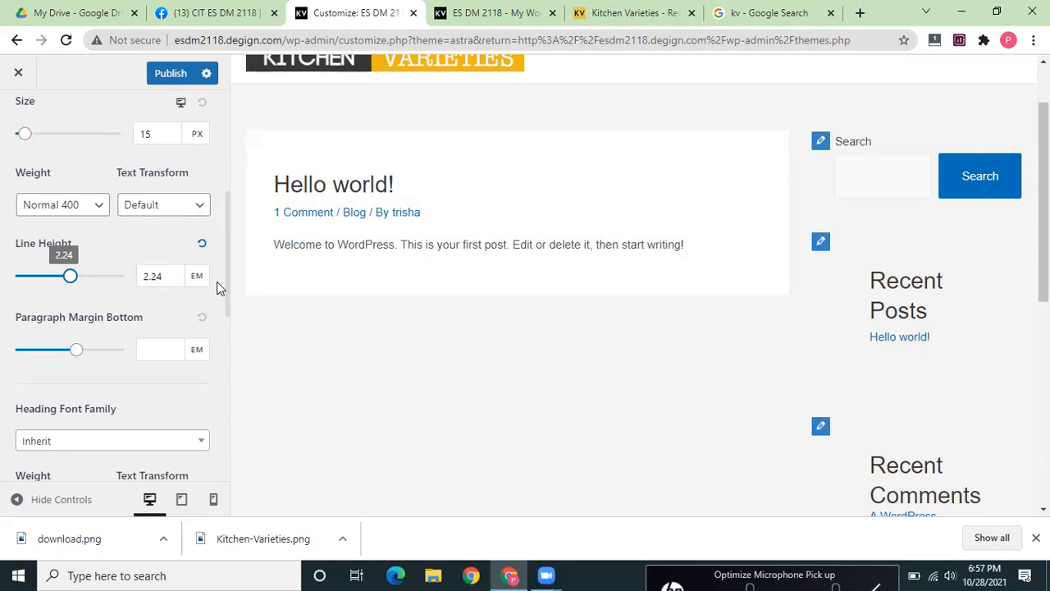
- Set the Heading Font Family to DM Serif Display and the heading Line Height to about 2.03 em
left_click_drag(226, 300, 222, 357)
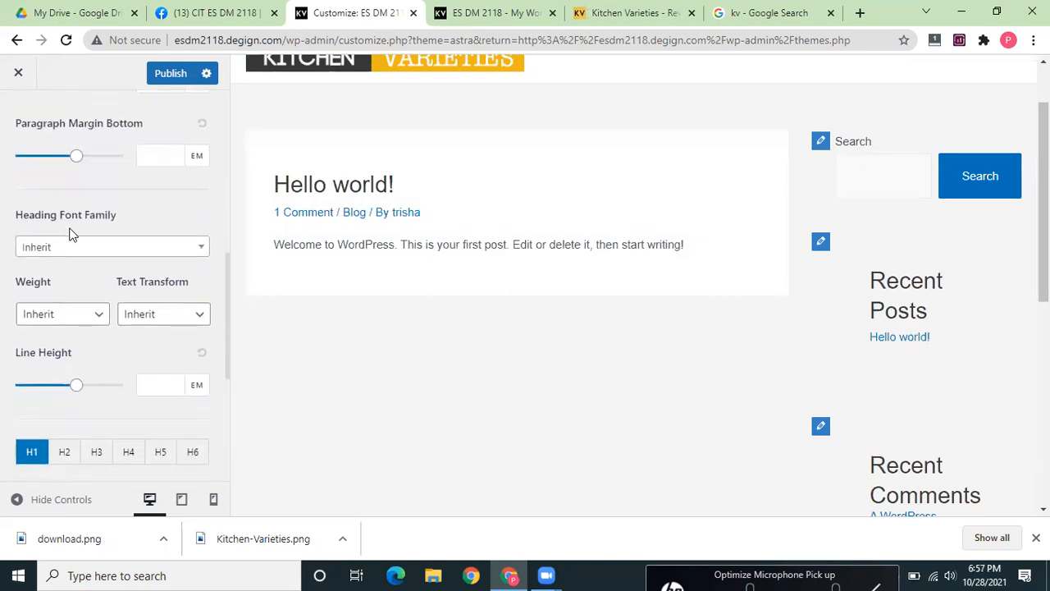
left_click(95, 248)
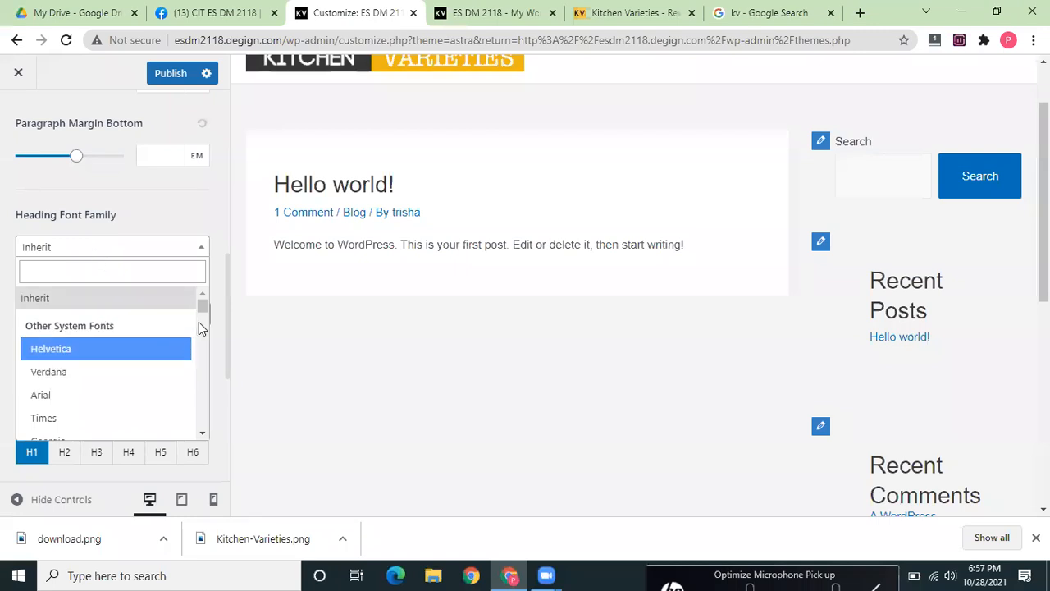
left_click_drag(204, 305, 205, 332)
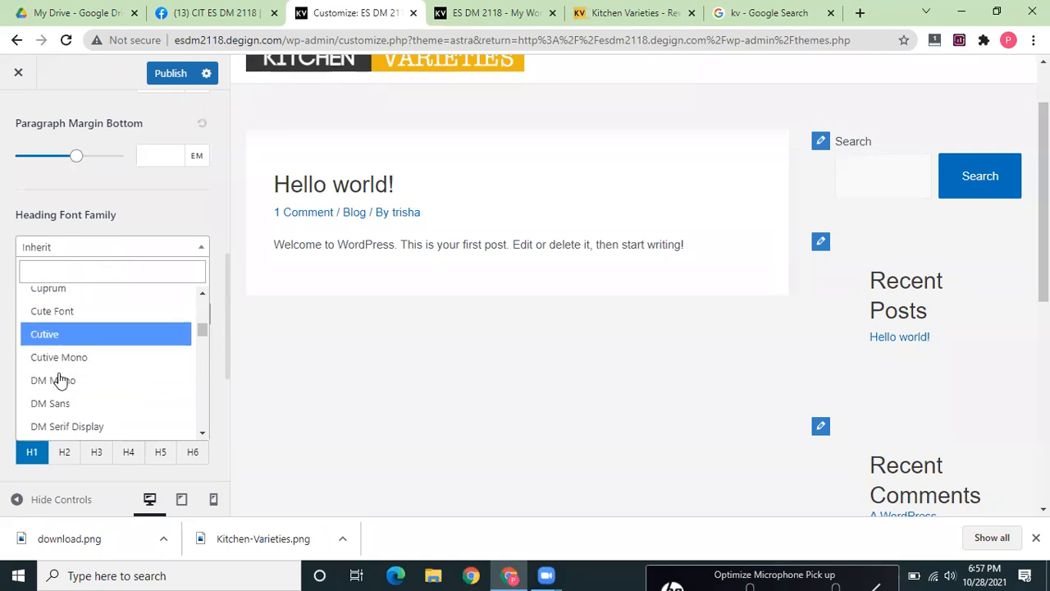
left_click(83, 427)
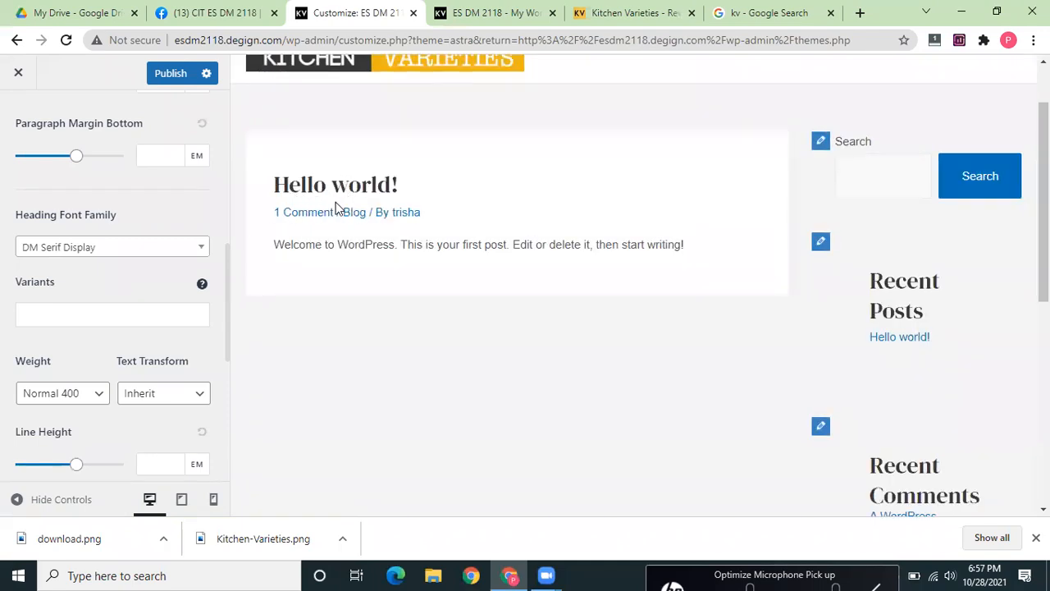
left_click_drag(229, 282, 229, 346)
mouse_move(76, 282)
left_mouse_down()
mouse_move(126, 279)
mouse_move(158, 297)
mouse_move(25, 276)
mouse_move(6, 260)
mouse_move(64, 276)
left_mouse_up()
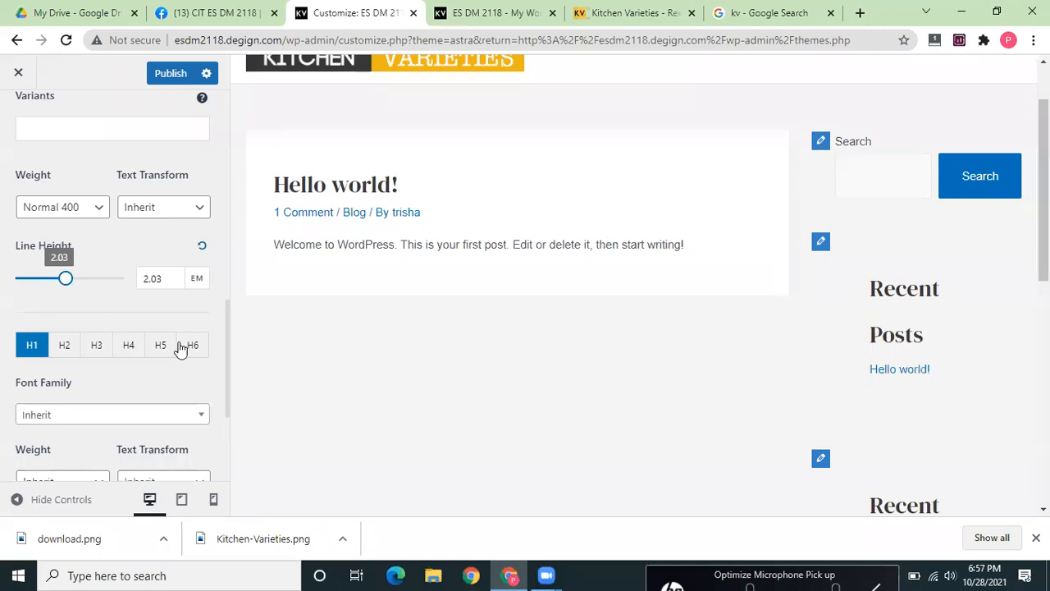
- Try smaller H1 font sizes, including 39 and 1 px, check the preview, and restore the size to 40 px
left_click_drag(228, 347, 229, 376)
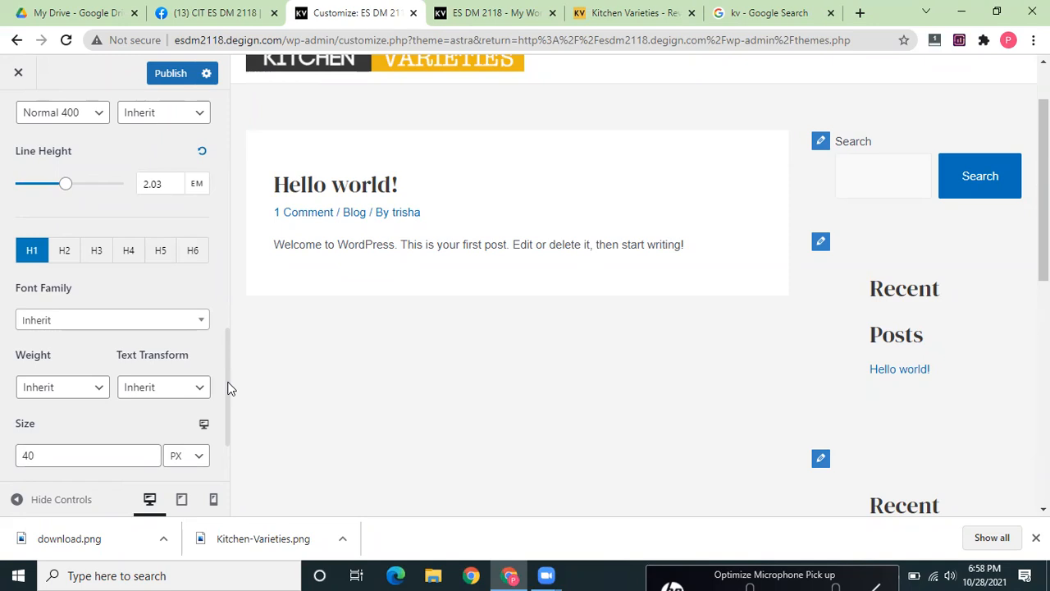
left_click_drag(230, 388, 232, 426)
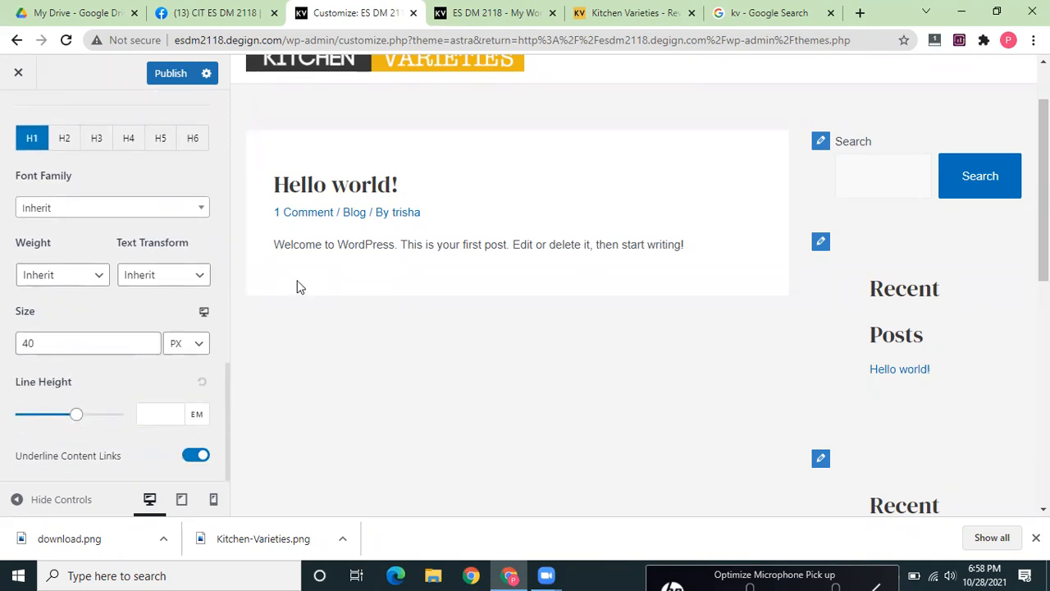
left_click(151, 345)
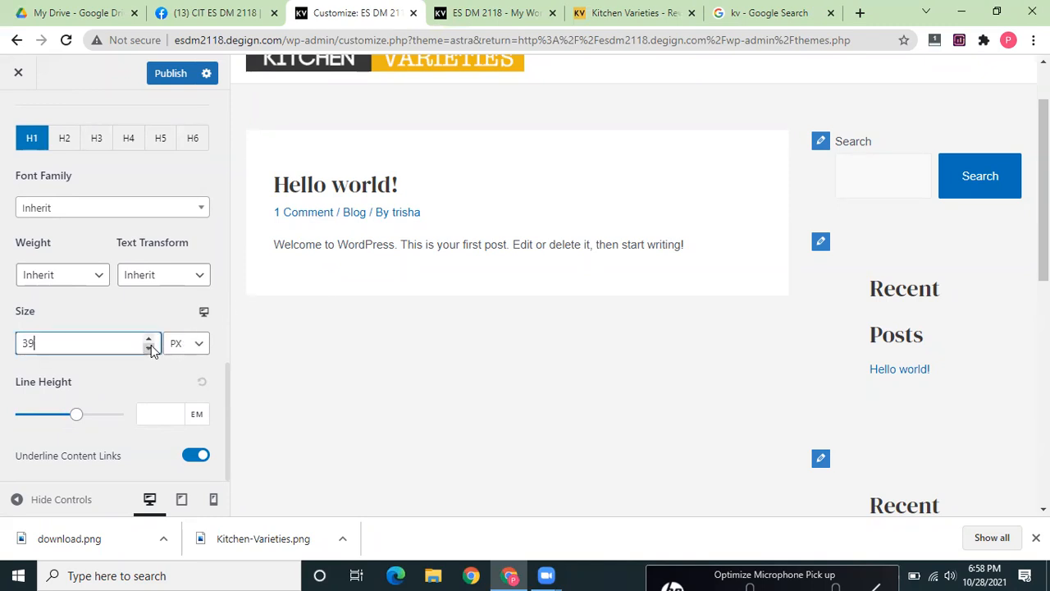
left_click(147, 348)
left_click(148, 348)
left_click(148, 348)
double_click(25, 334)
type("1")
left_click(33, 374)
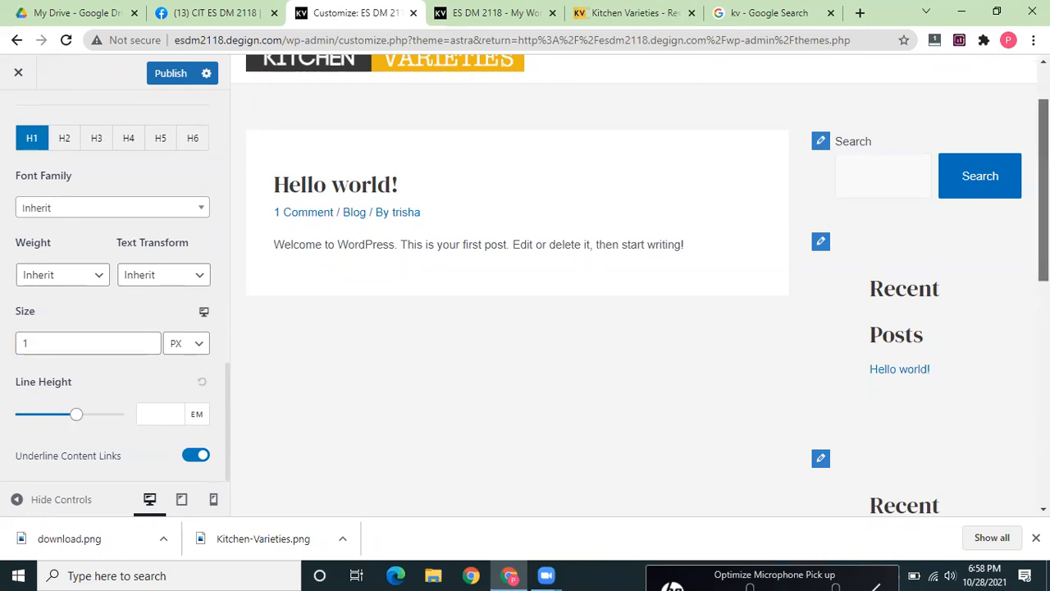
scroll(1044, 271, "down", 4)
left_click_drag(1043, 316, 1044, 277)
left_click_drag(88, 347, 2, 342)
key("BackSpace")
type("40")
left_click(2, 334)
- Publish the typography changes, and check the fonts on the Home page and the Hello world! post in the preview
left_click_drag(229, 397, 238, 47)
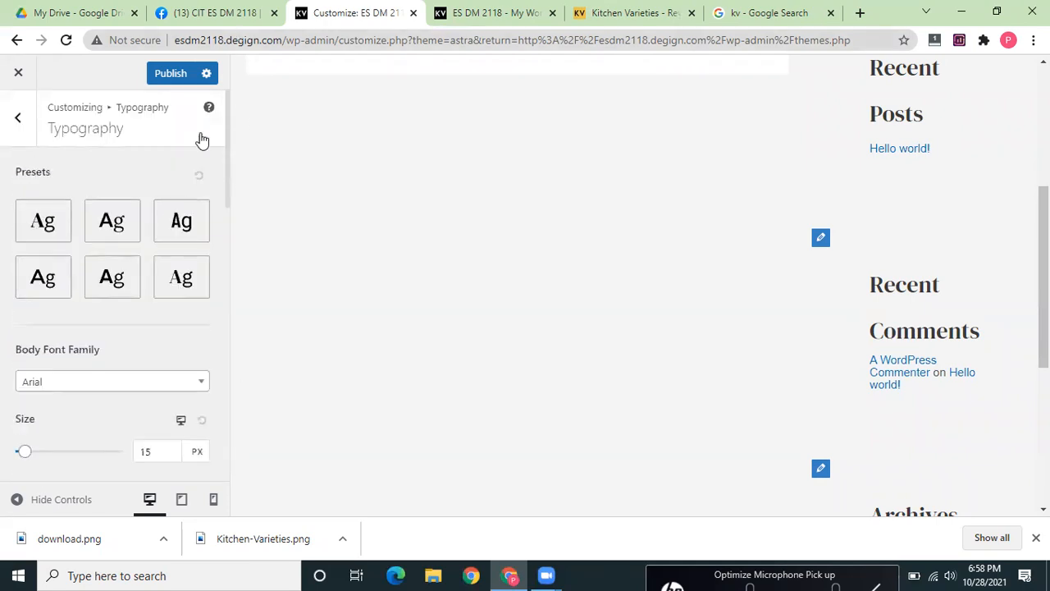
left_click(164, 79)
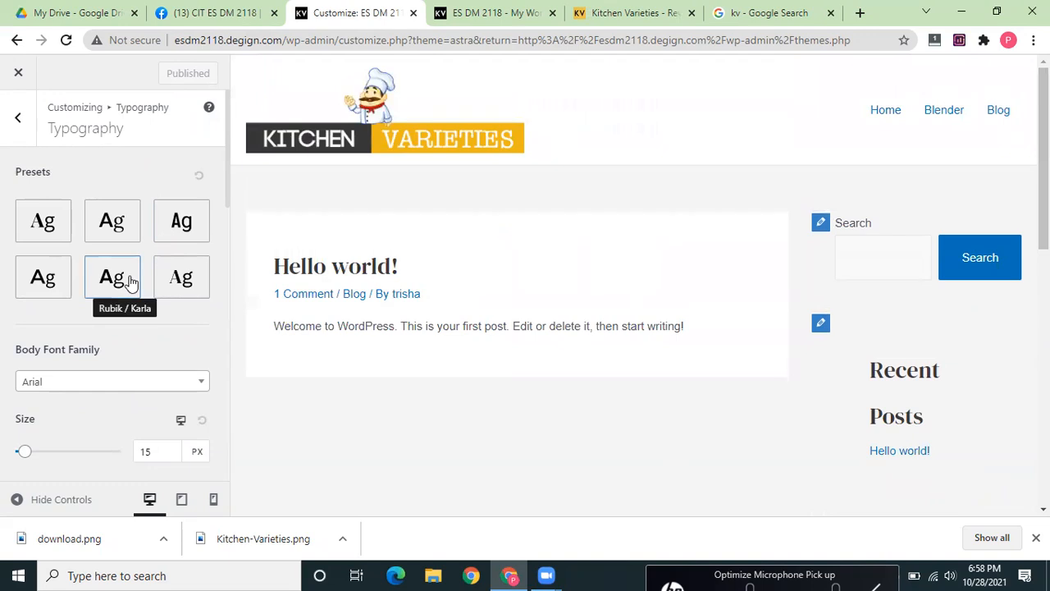
left_click(886, 110)
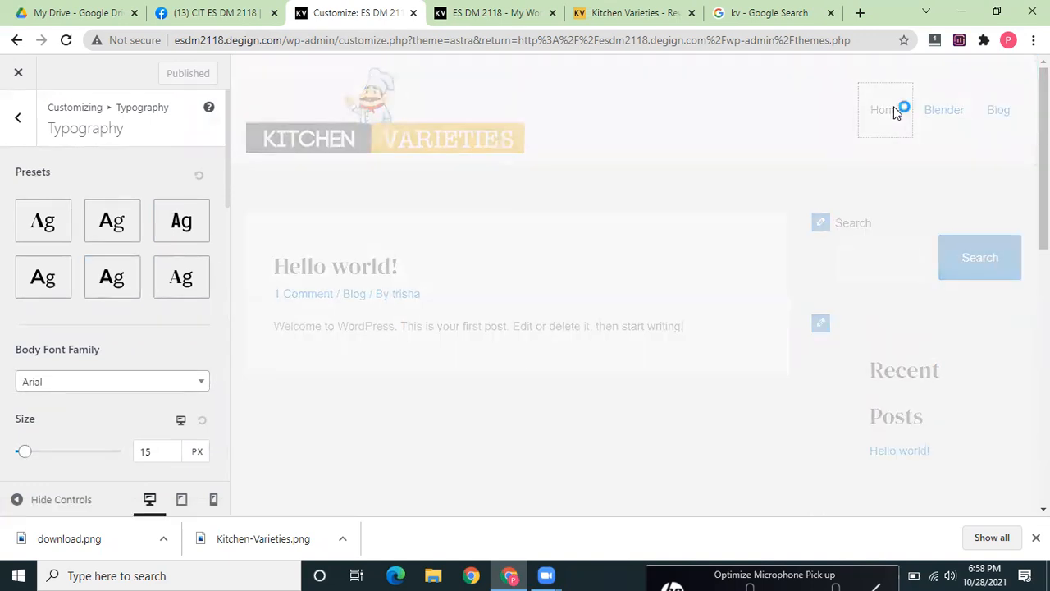
left_click(359, 269)
left_click_drag(1043, 148, 1044, 253)
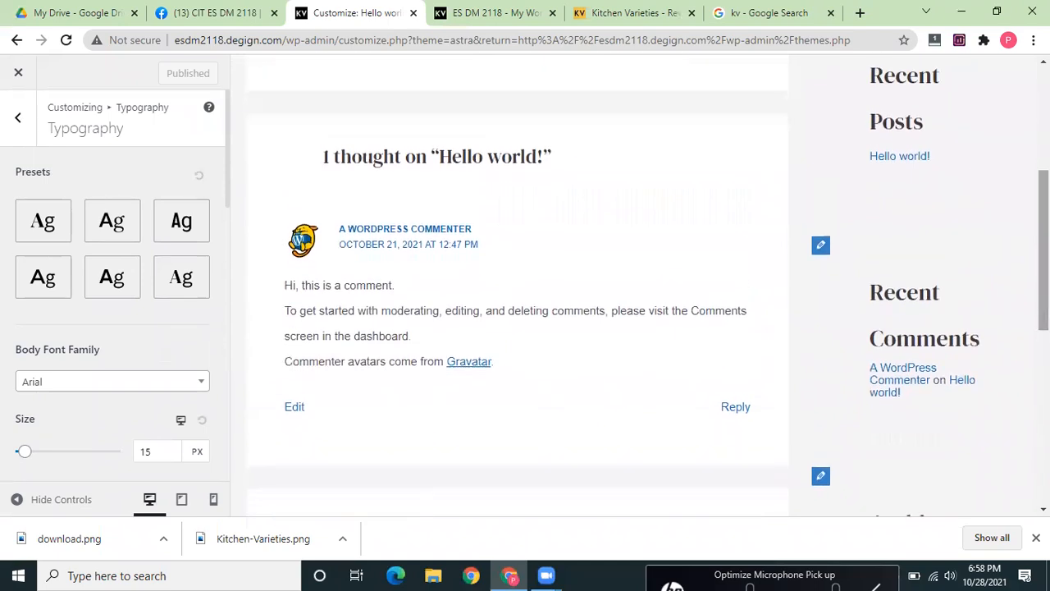
- Open the global Colors settings and set the Link Color to an orange-yellow
left_click(17, 119)
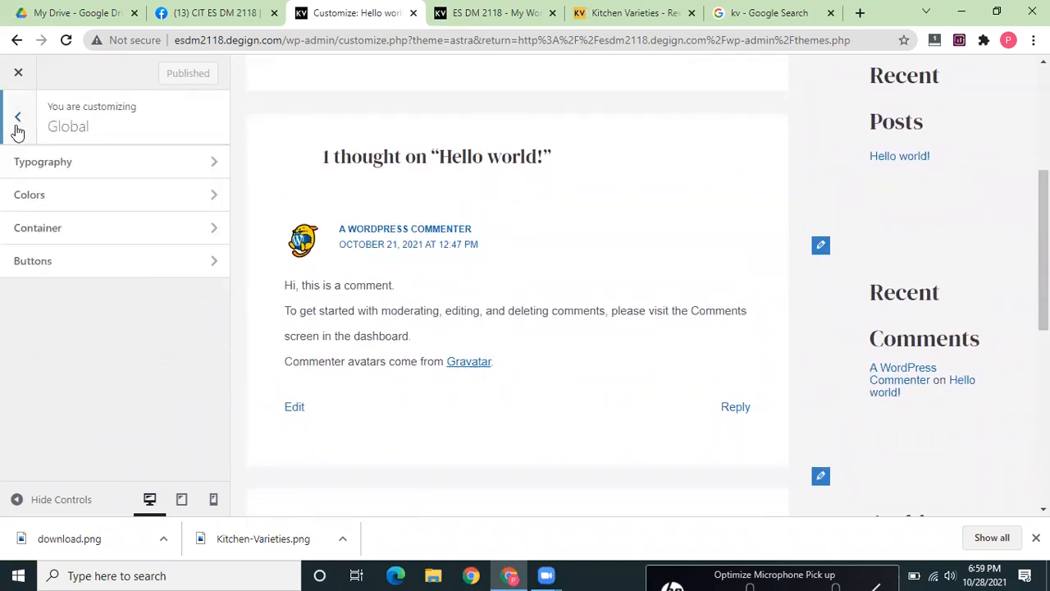
left_click(127, 205)
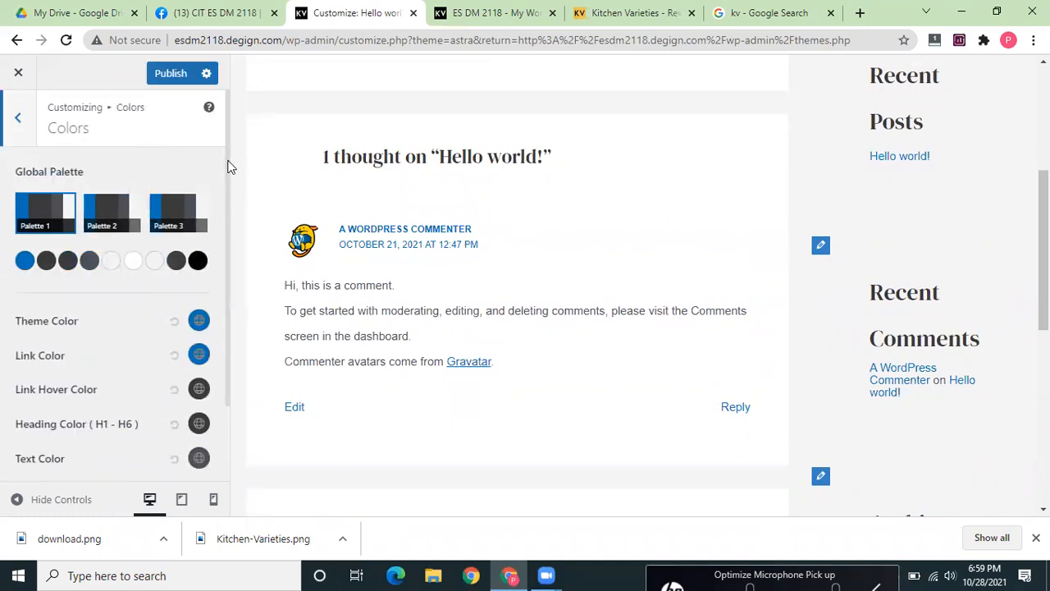
left_click_drag(227, 179, 236, 222)
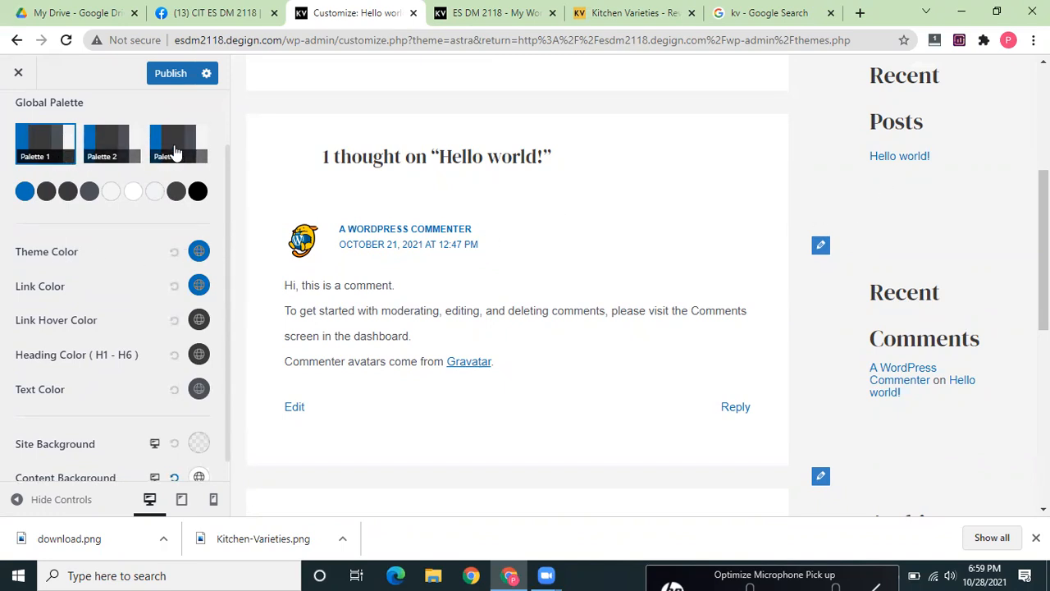
left_click(198, 287)
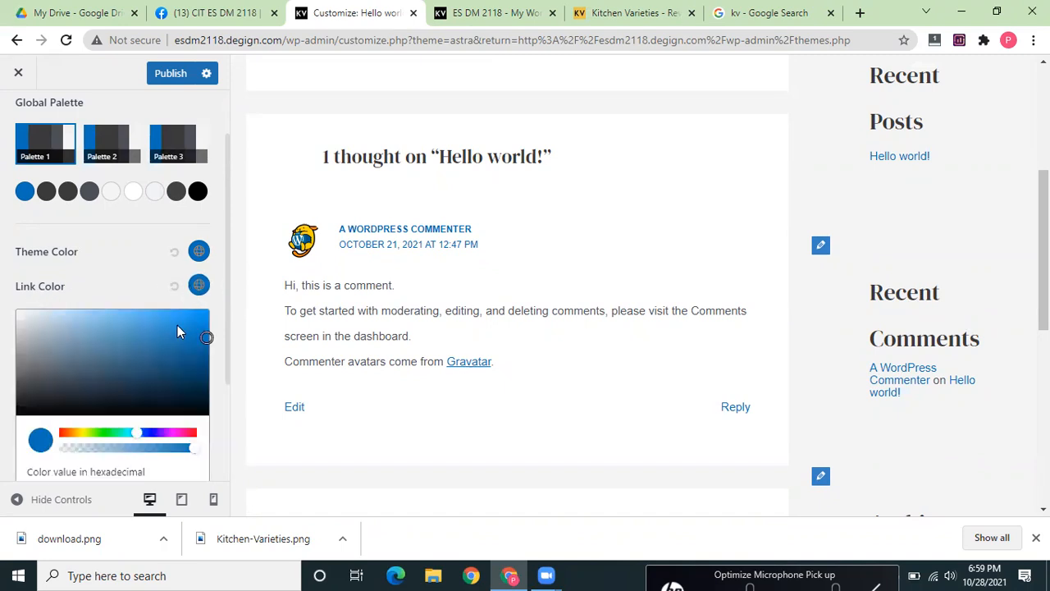
left_click(79, 433)
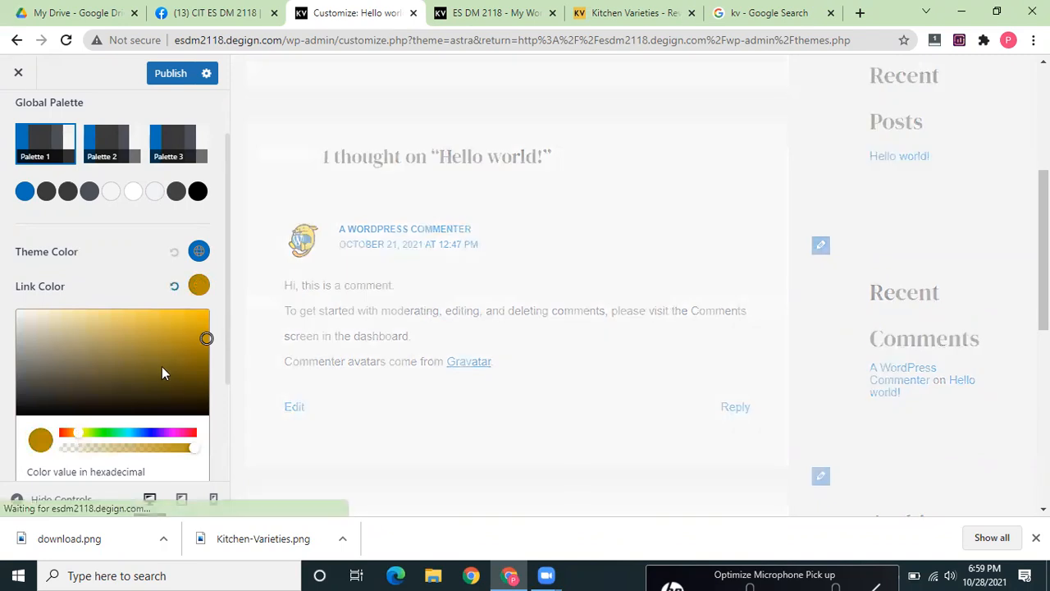
left_click(195, 323)
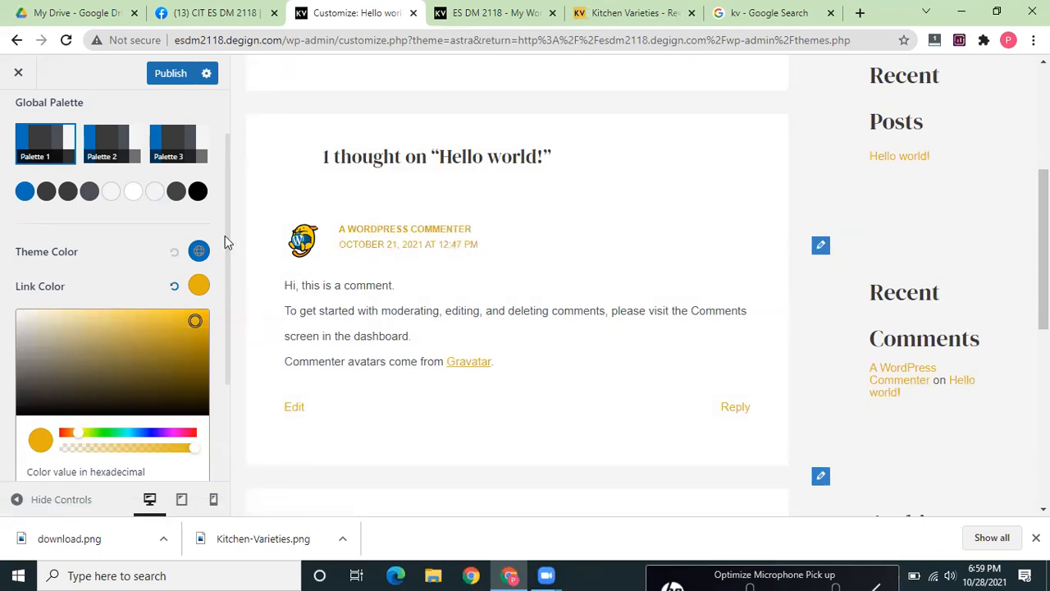
left_click_drag(228, 288, 231, 167)
left_click(182, 174)
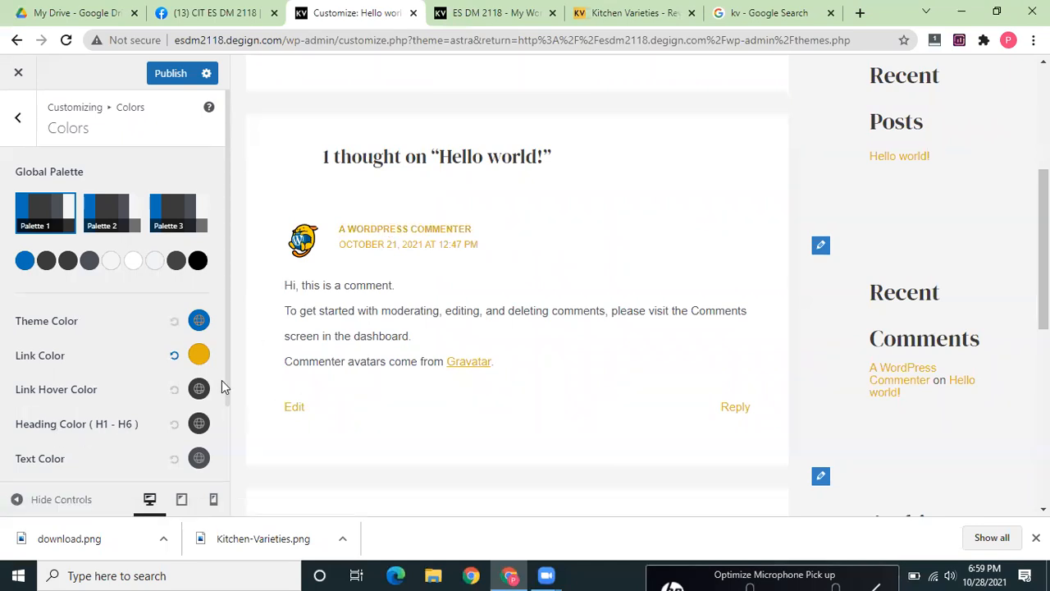
scroll(228, 427, "down", 2)
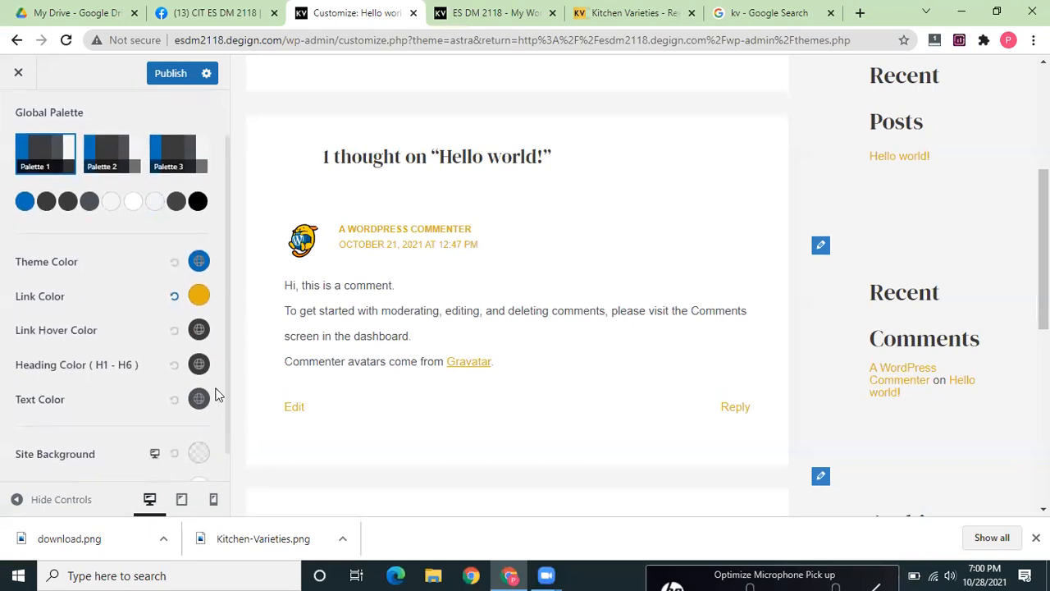
left_click(199, 366)
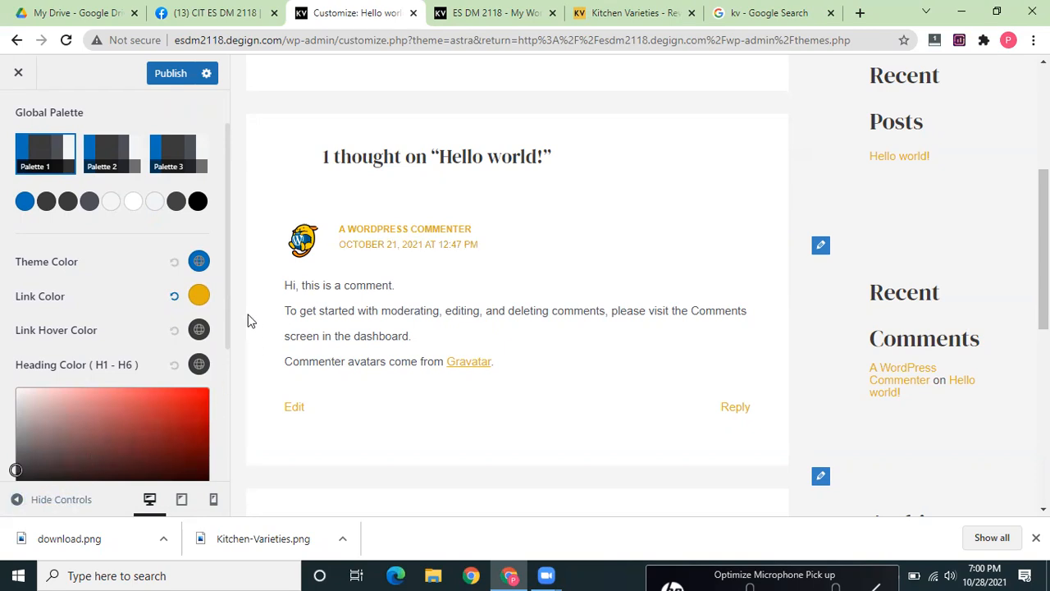
left_click_drag(226, 304, 234, 350)
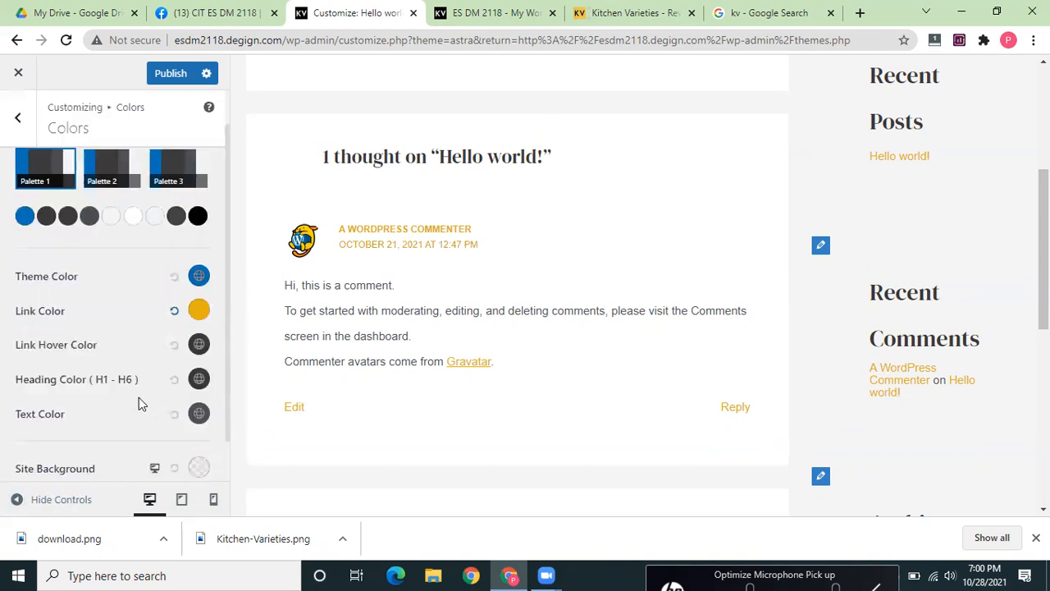
left_click(199, 378)
left_click_drag(227, 310, 233, 399)
left_click_drag(230, 342, 234, 420)
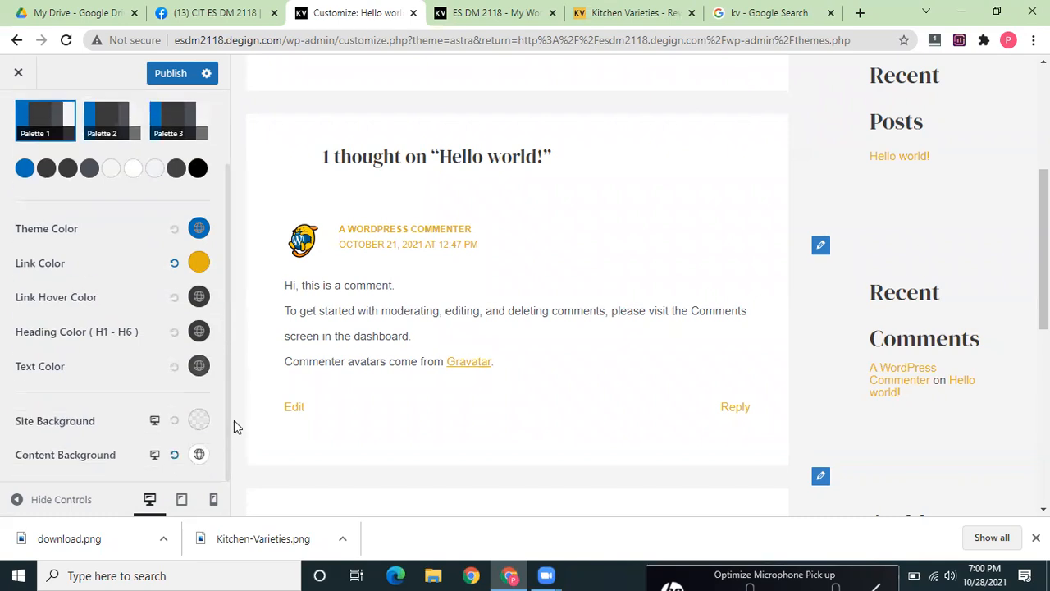
- Try yellow #efc213 and orange #ef7015 as the Heading Color (H1 - H6), and settle on near-black #111110
left_click(199, 331)
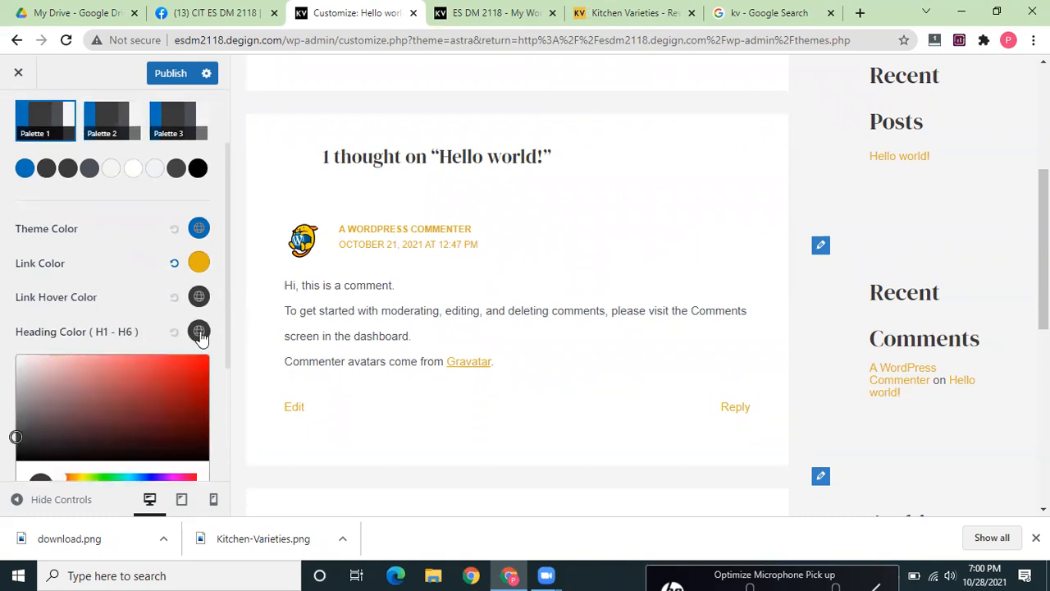
left_click(82, 479)
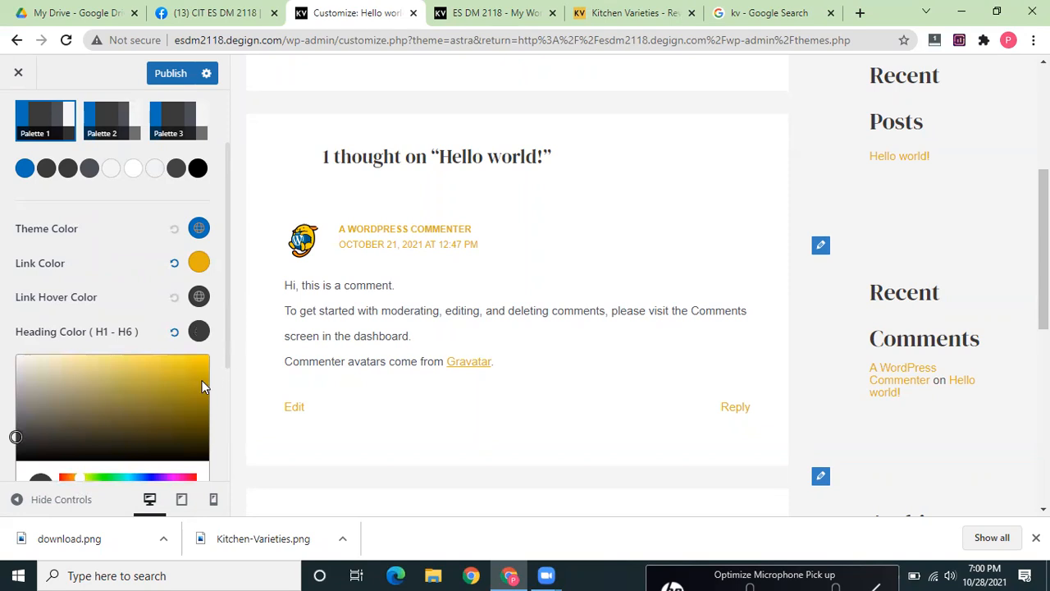
scroll(204, 385, "down", 1)
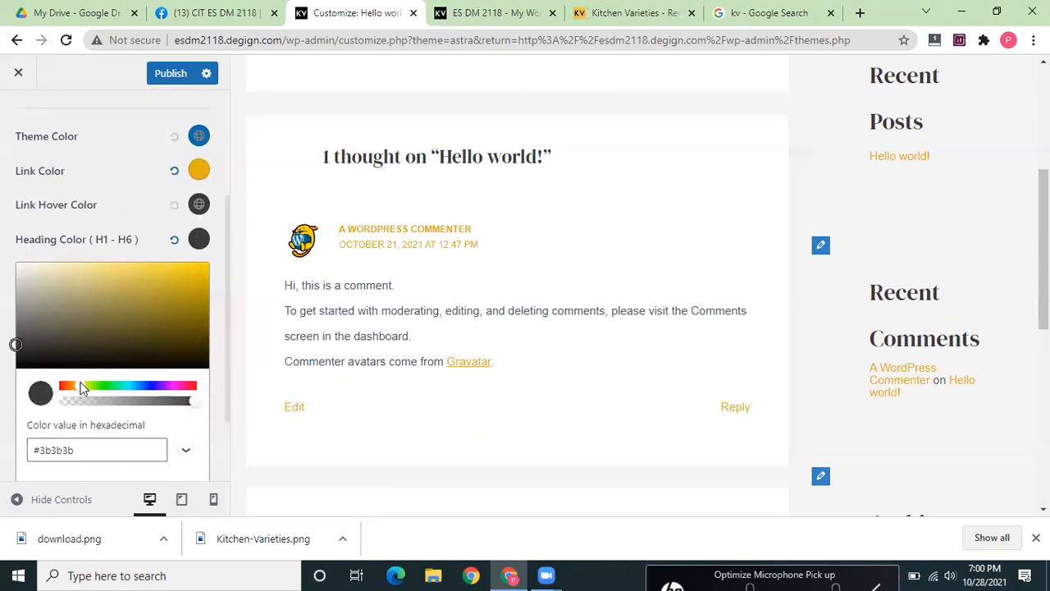
left_click_drag(85, 384, 79, 385)
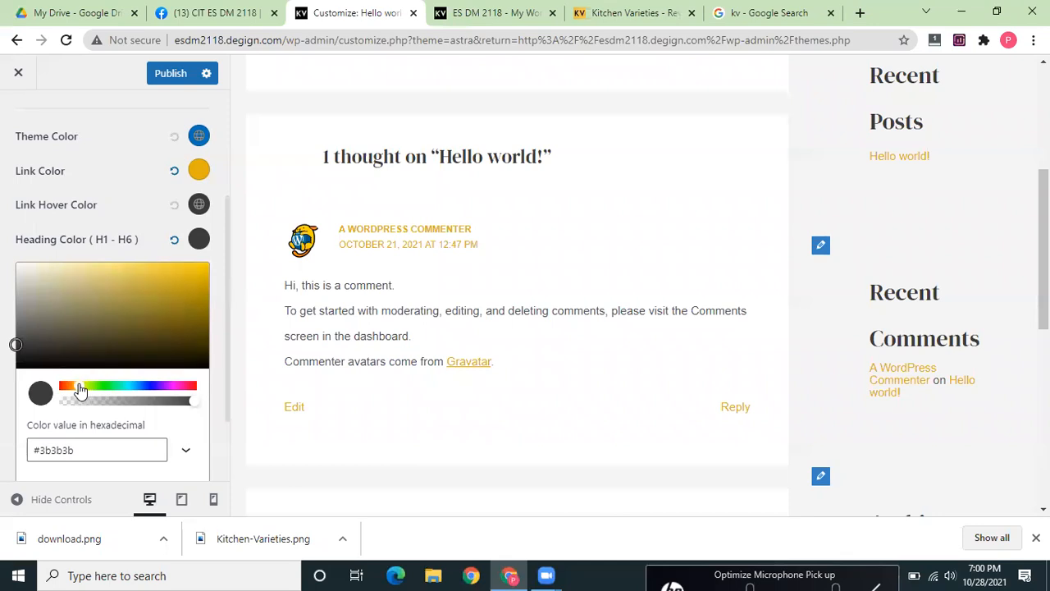
left_click(193, 269)
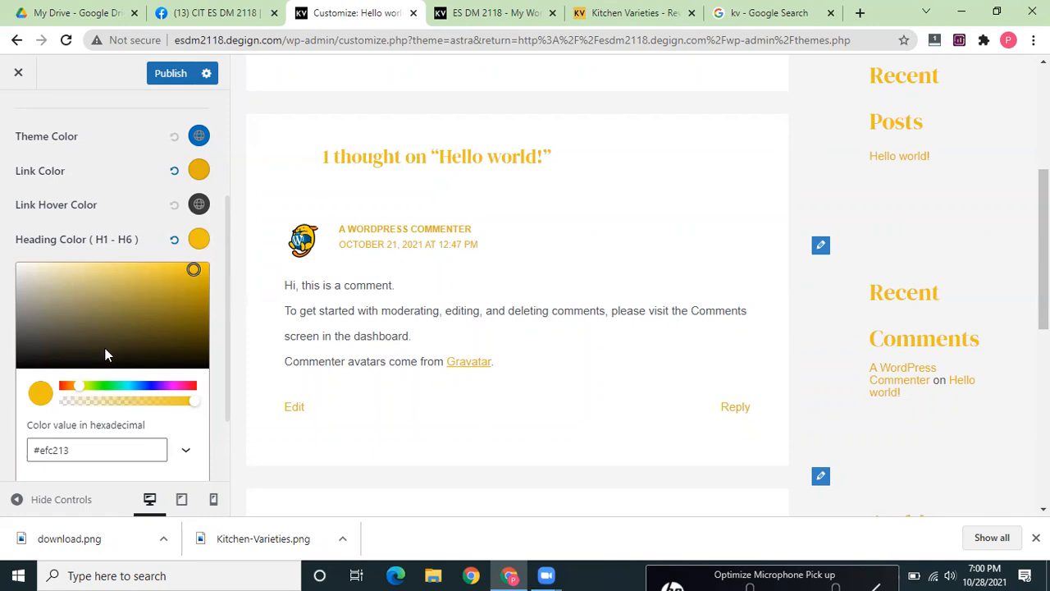
left_click_drag(83, 391, 72, 391)
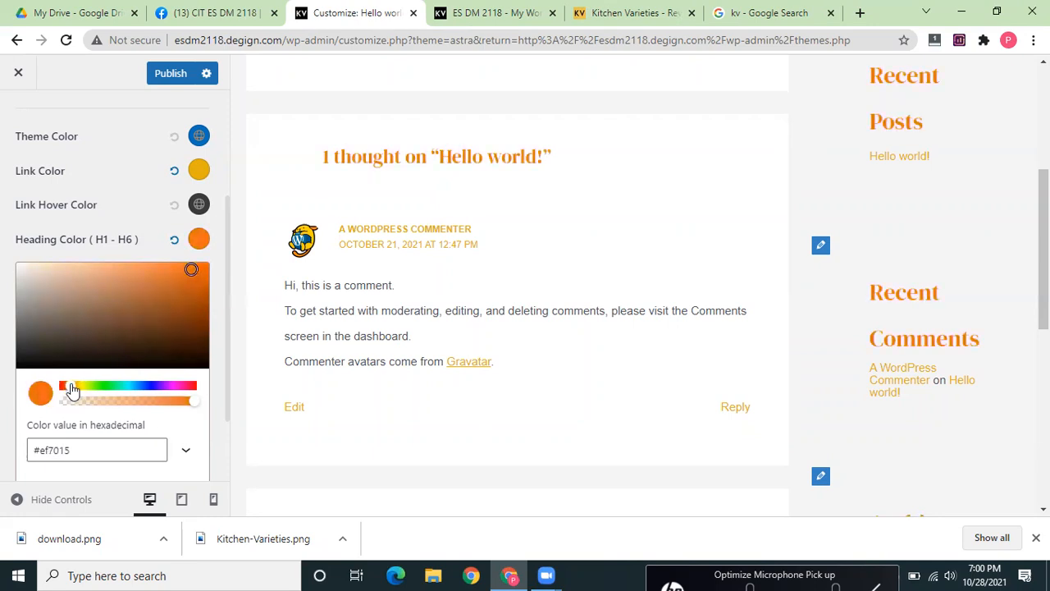
left_click(25, 363)
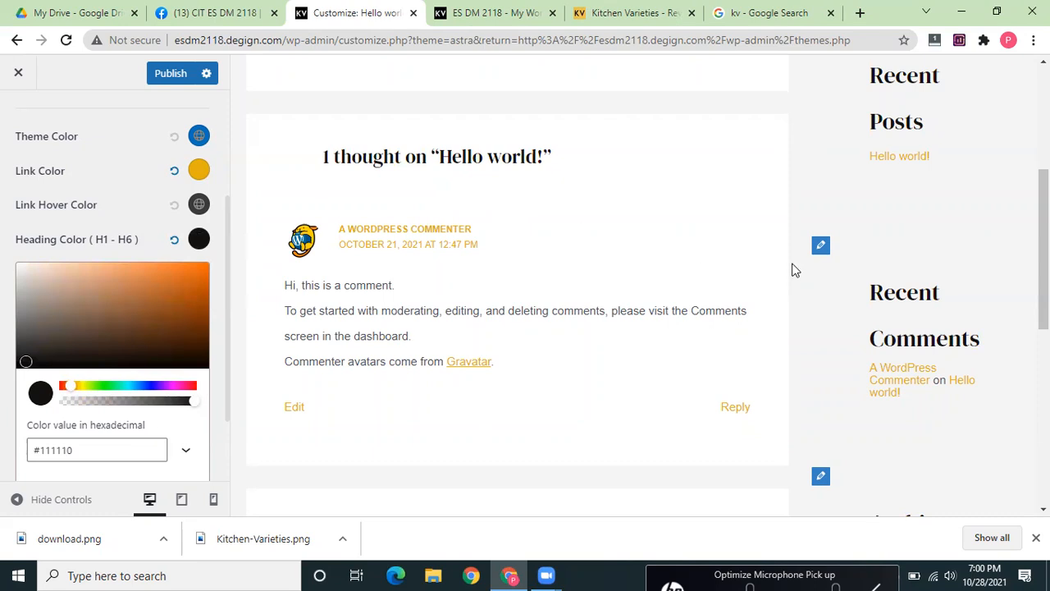
- Publish the color changes and open the global Container settings
left_click_drag(232, 394, 234, 229)
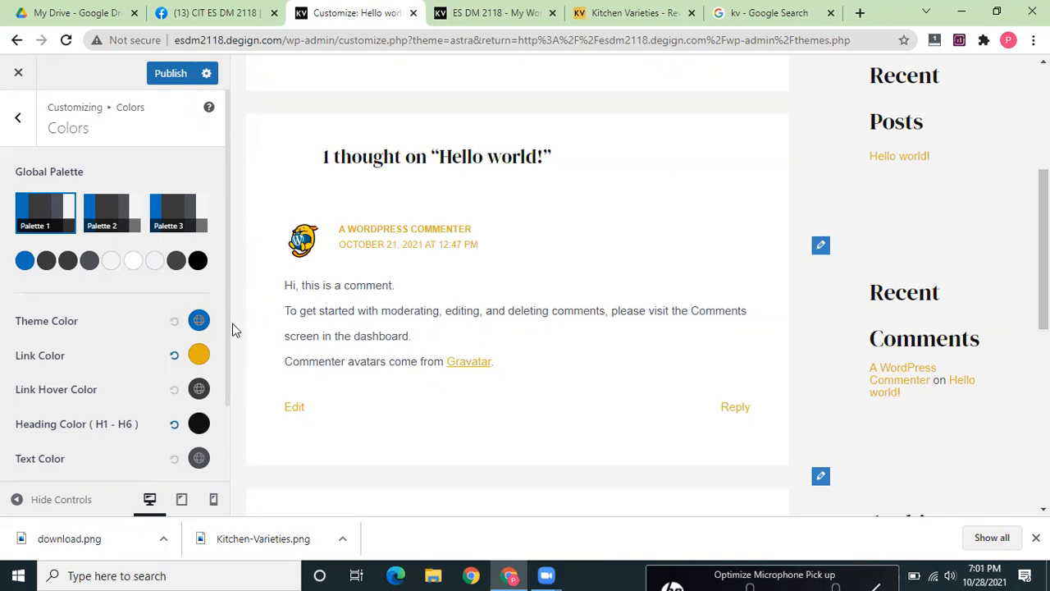
left_click(170, 74)
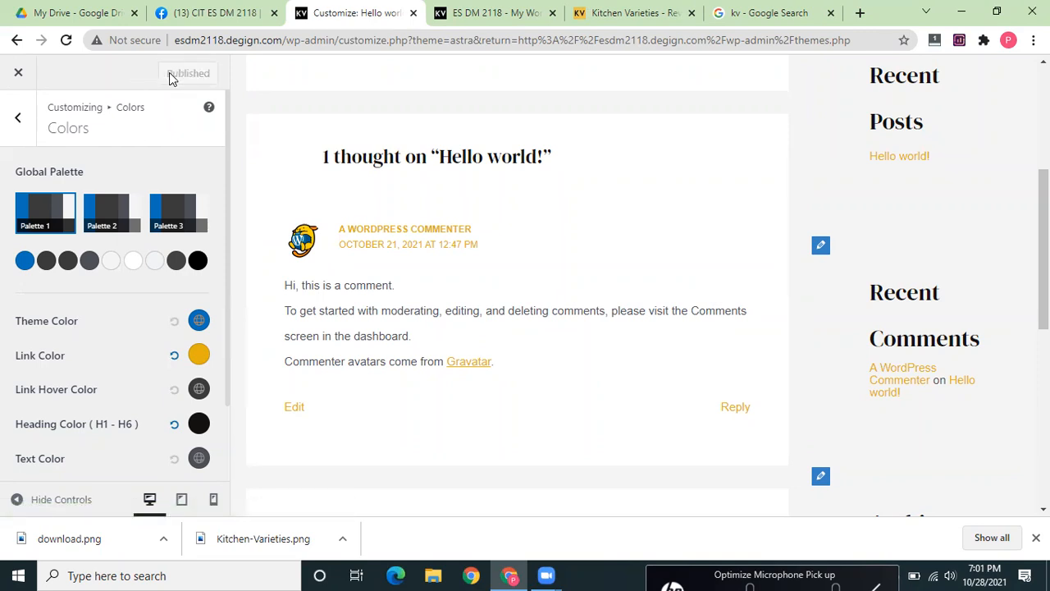
left_click(15, 123)
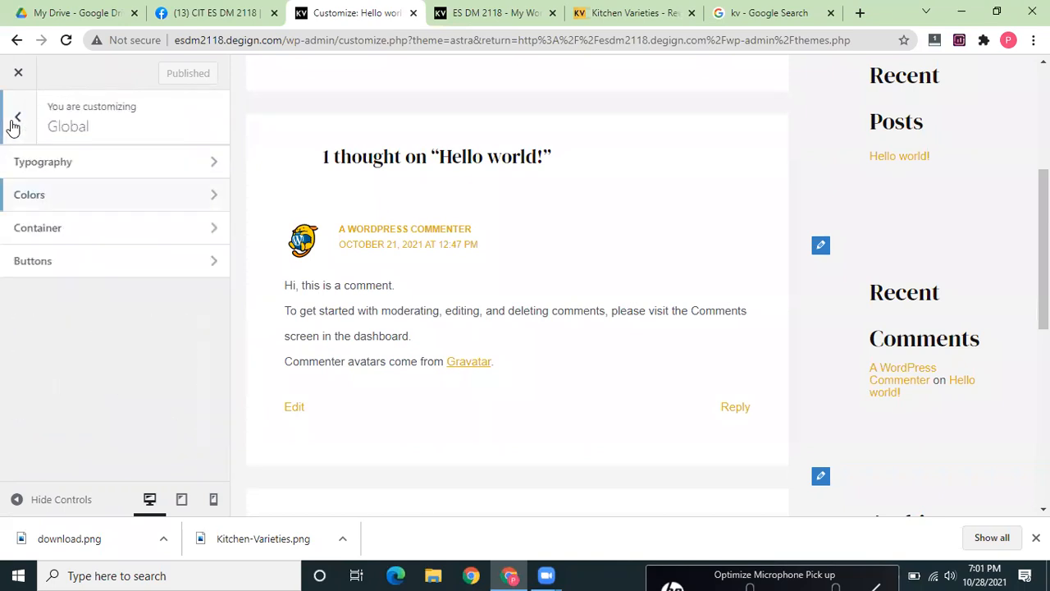
left_click(91, 237)
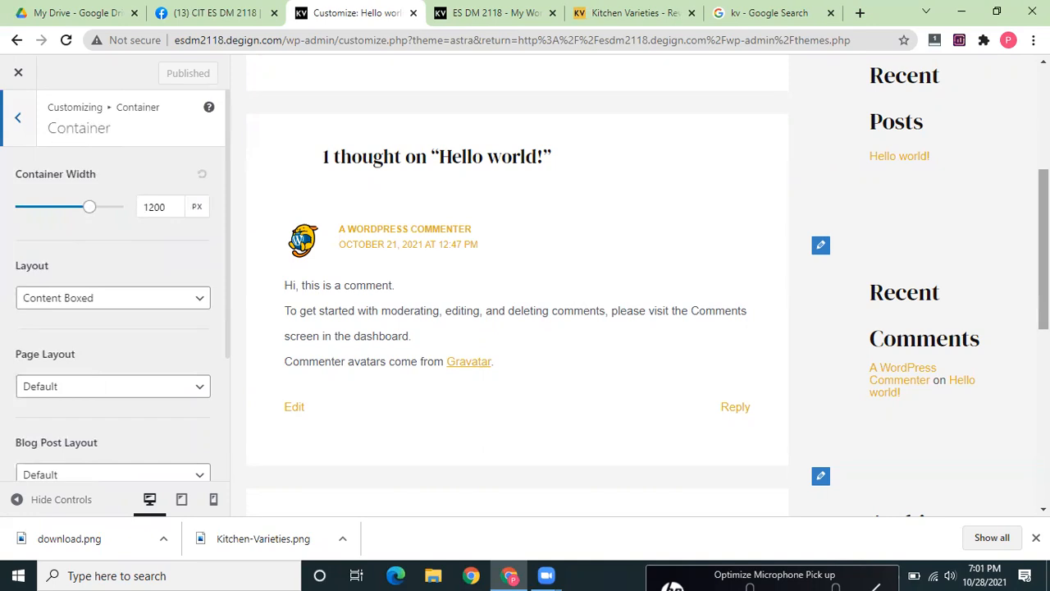
- Try the Full Width / Contained container Layout, return it to Content Boxed, and check the Hello world! post in the preview
scroll(577, 225, "up", 4)
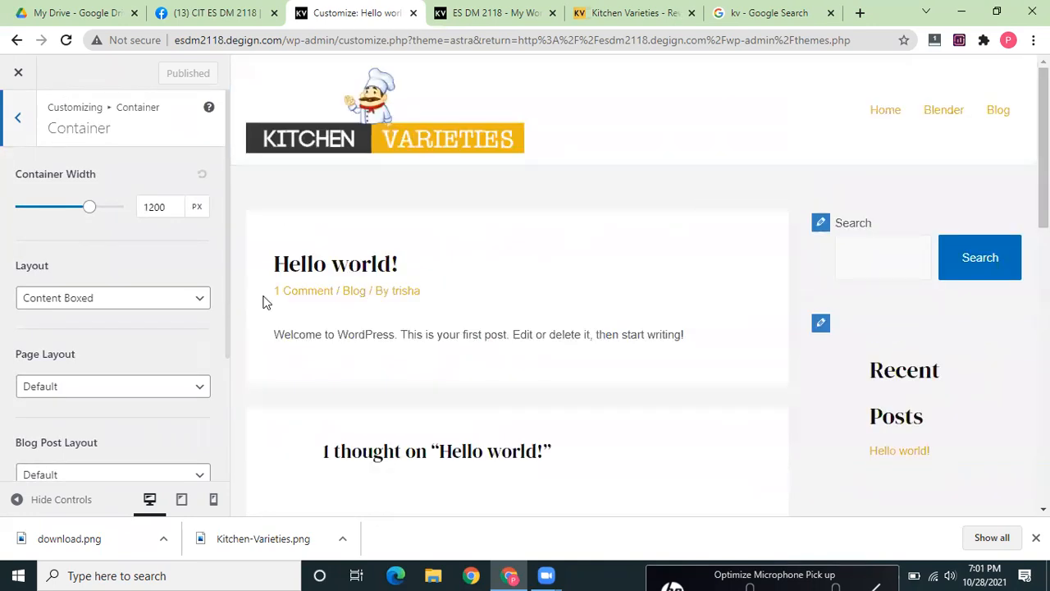
left_click(101, 305)
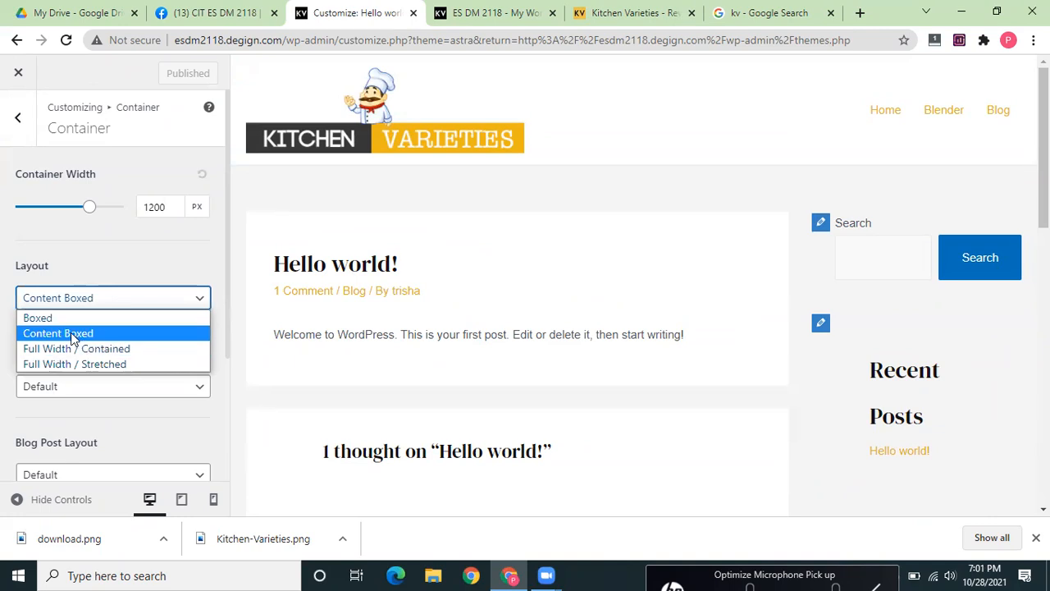
left_click(97, 348)
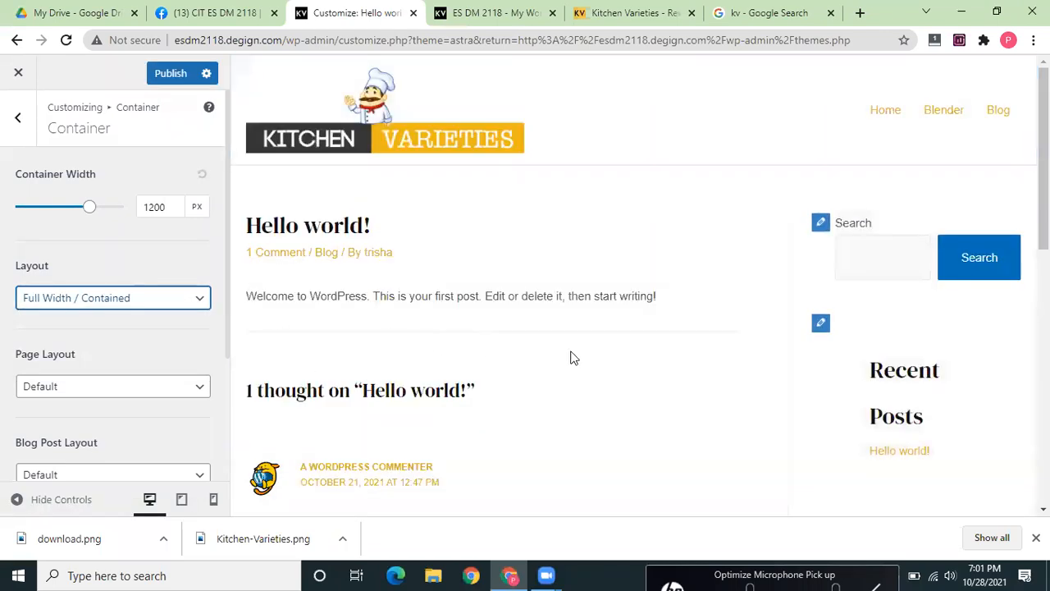
left_click(129, 303)
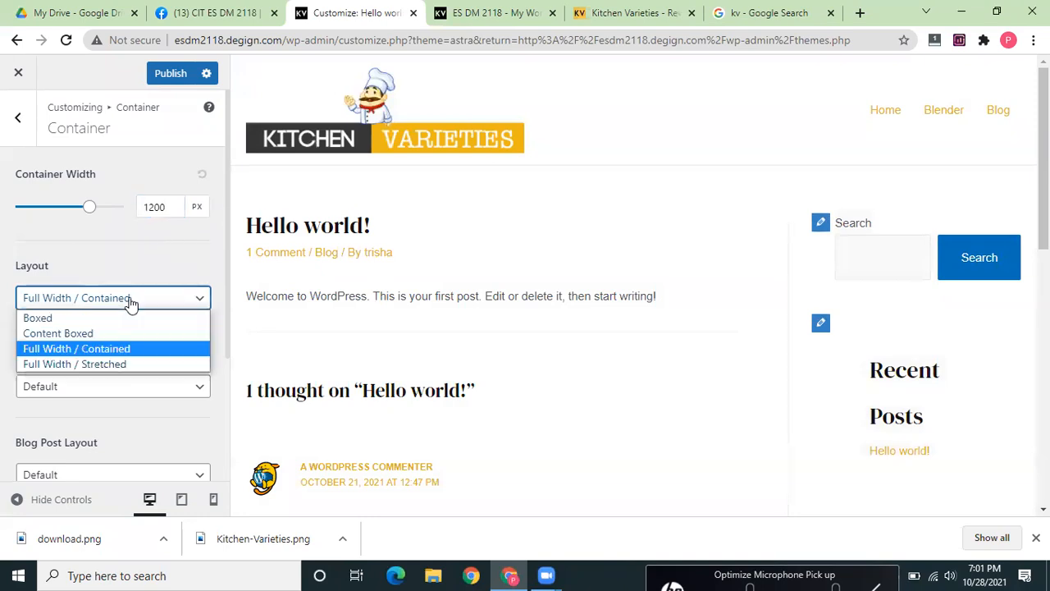
left_click(88, 335)
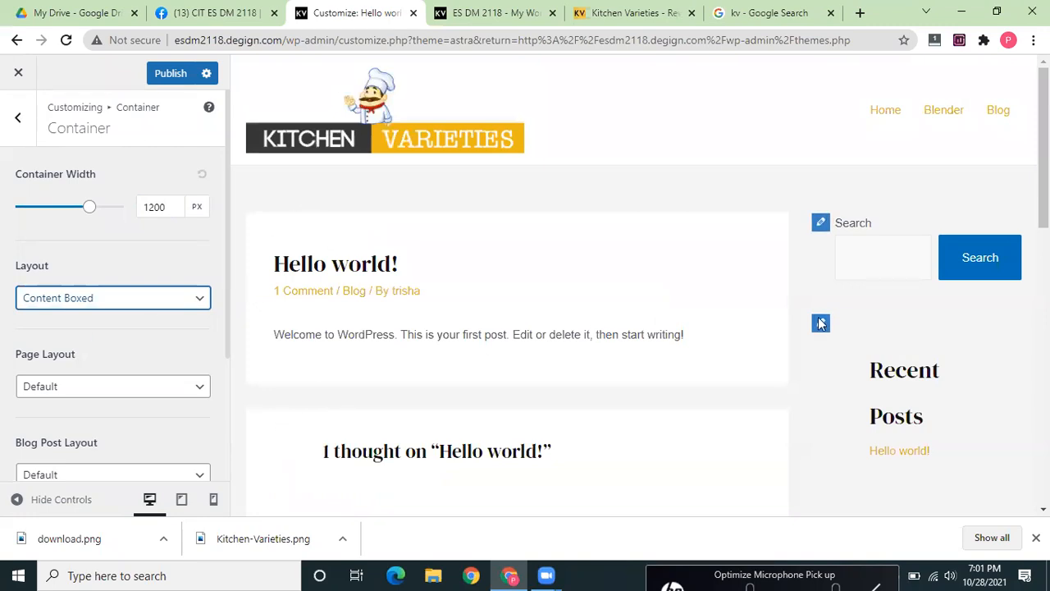
scroll(1043, 165, "down", 2)
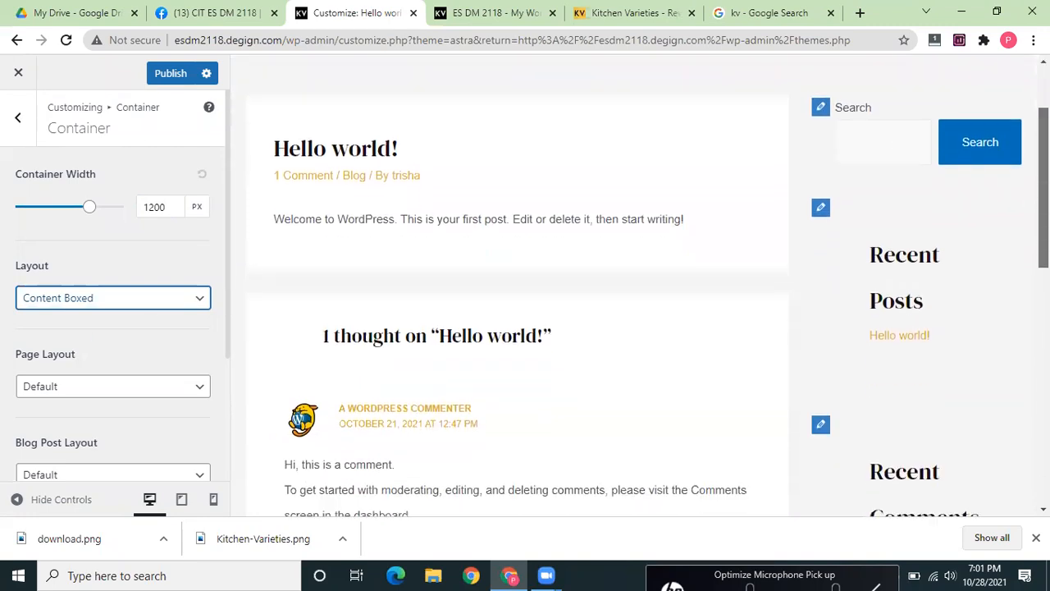
scroll(640, 287, "down", 4)
scroll(640, 287, "up", 5)
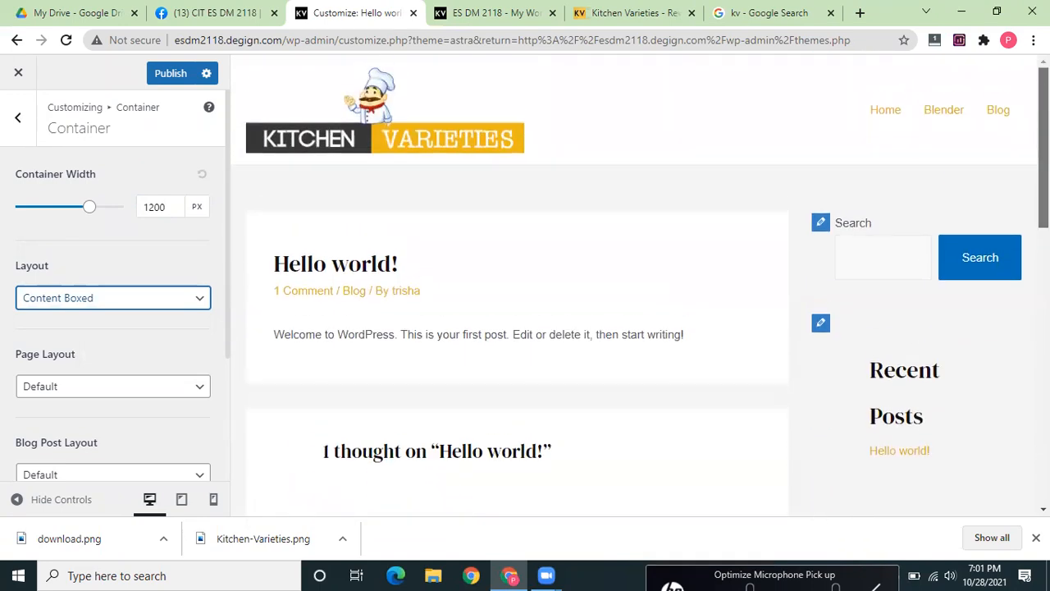
- Try the Boxed container Layout, check the post and sidebar in the preview, and restore Content Boxed
left_click(139, 304)
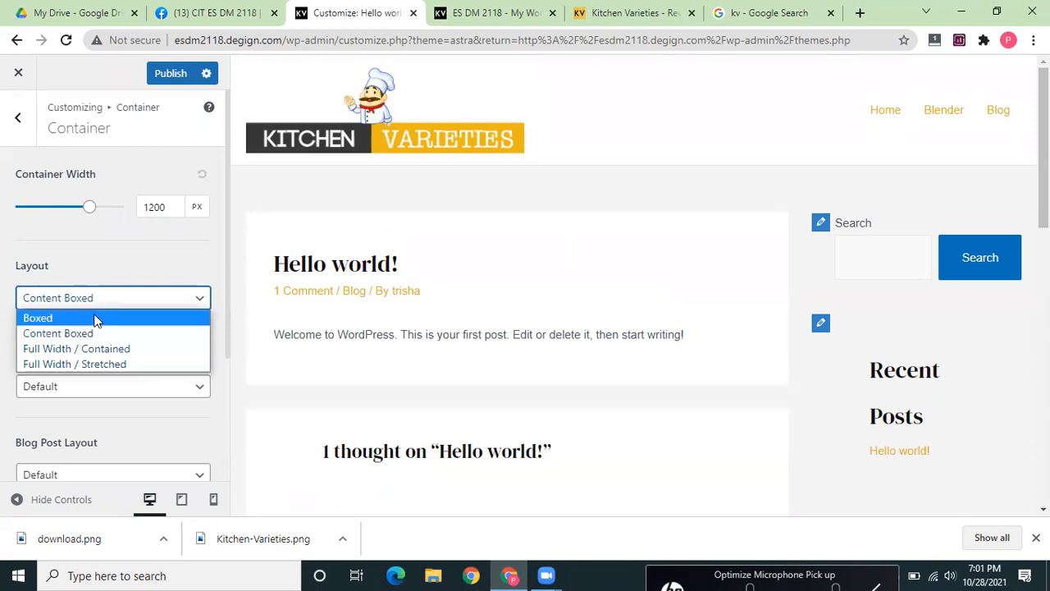
left_click(94, 317)
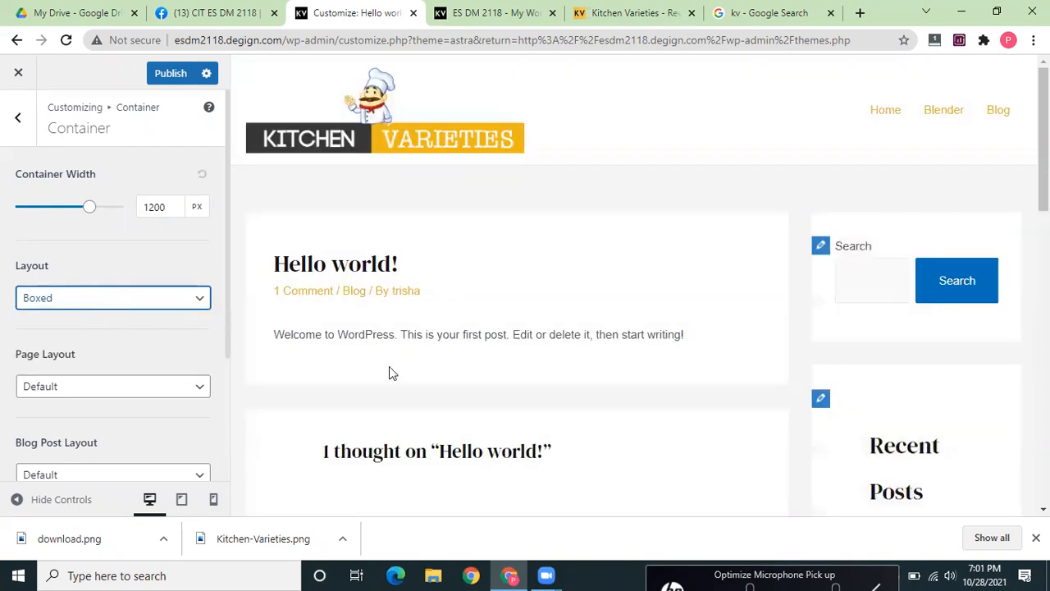
scroll(390, 374, "down", 7)
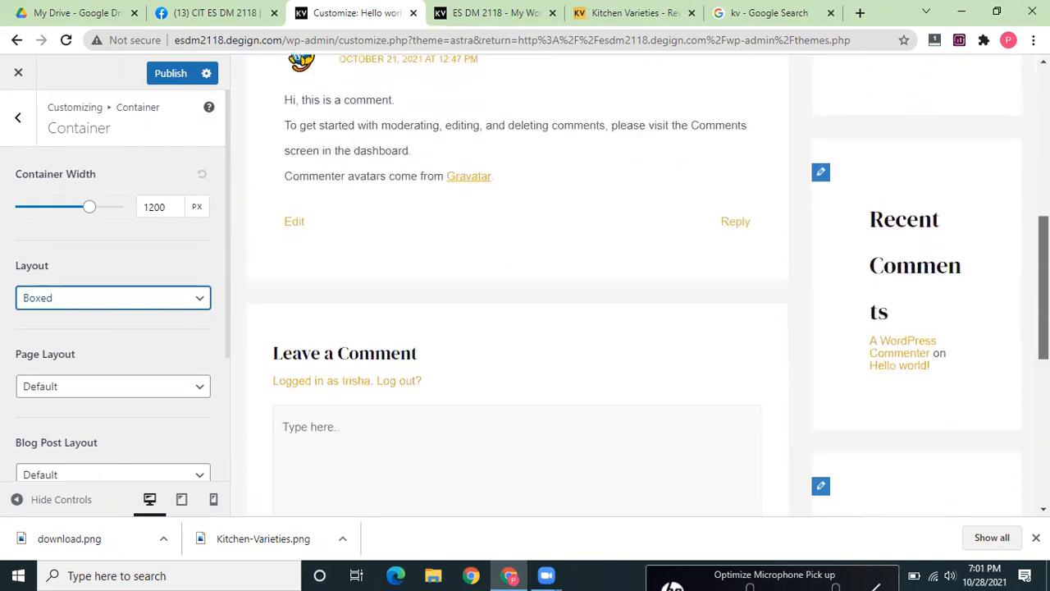
scroll(517, 287, "down", 4)
scroll(517, 287, "up", 7)
scroll(517, 287, "up", 3)
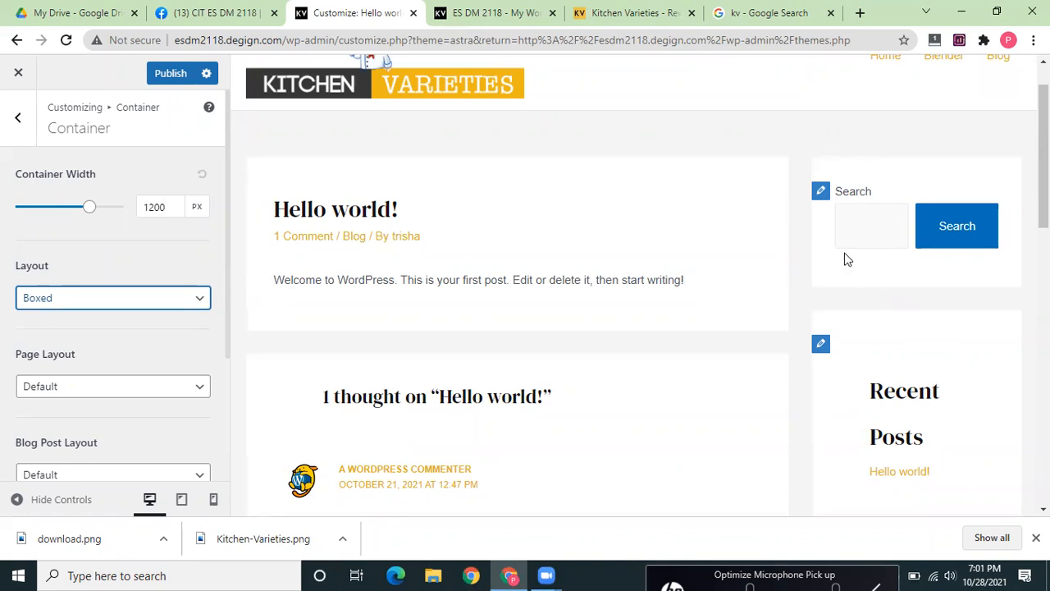
left_click(194, 300)
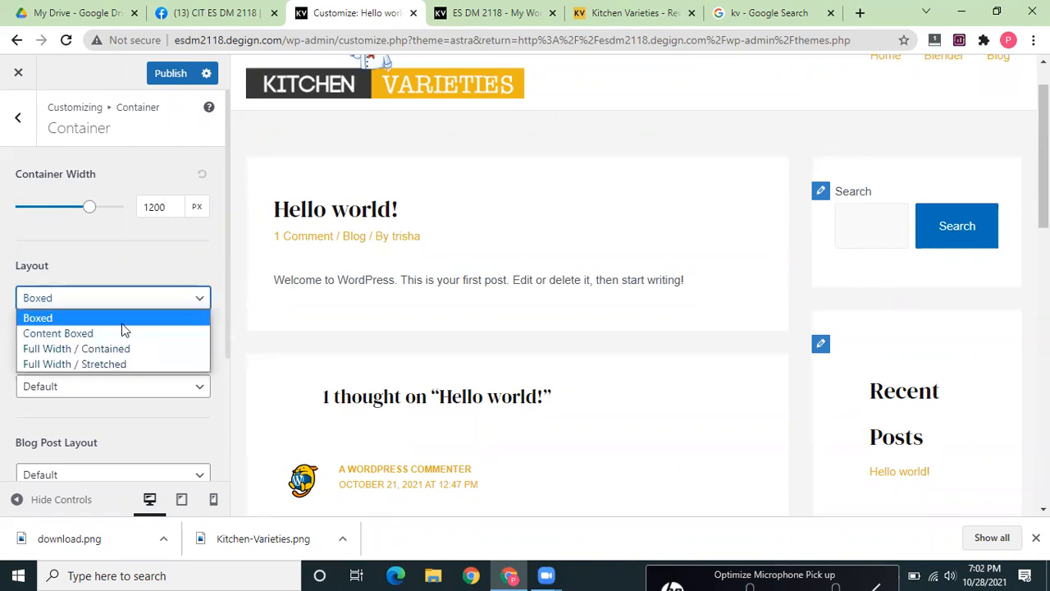
left_click(113, 336)
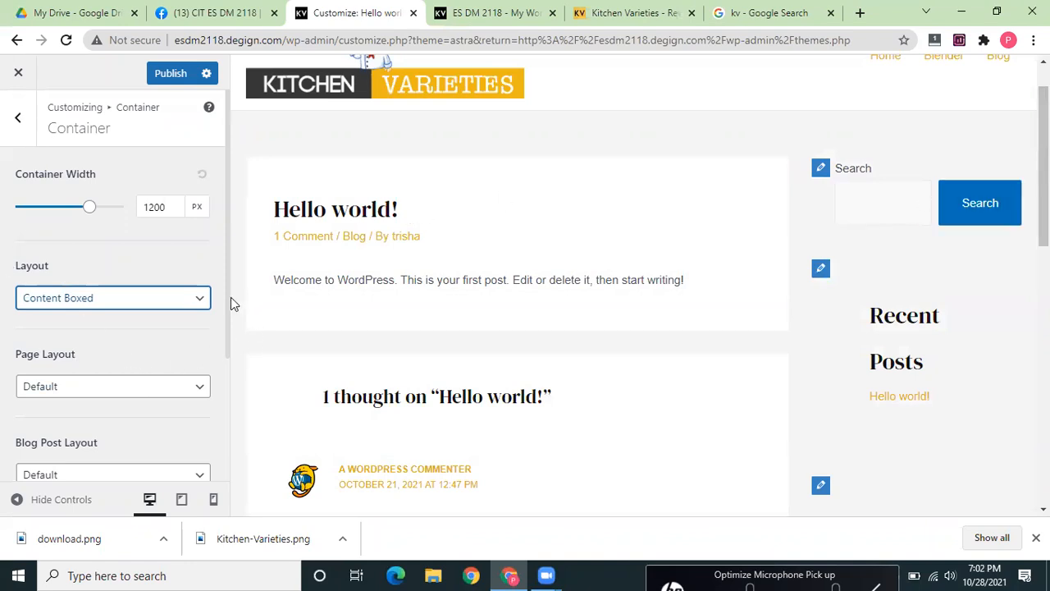
- Try Full Width / Contained as the Page Layout, check the Home page in the preview, and set the Page Layout to Boxed
scroll(229, 297, "down", 1)
scroll(228, 337, "down", 1)
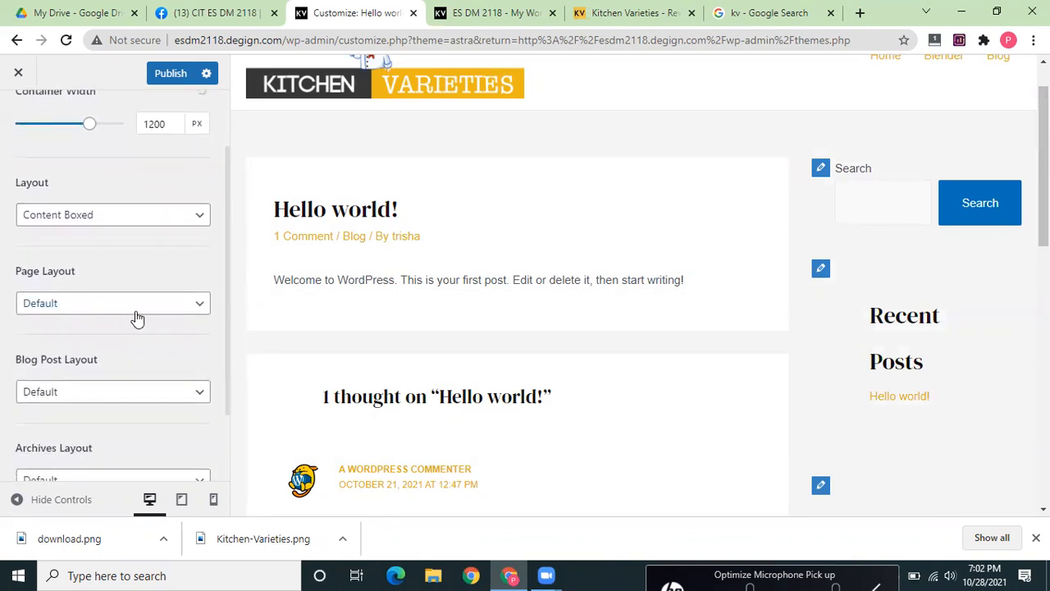
left_click(133, 310)
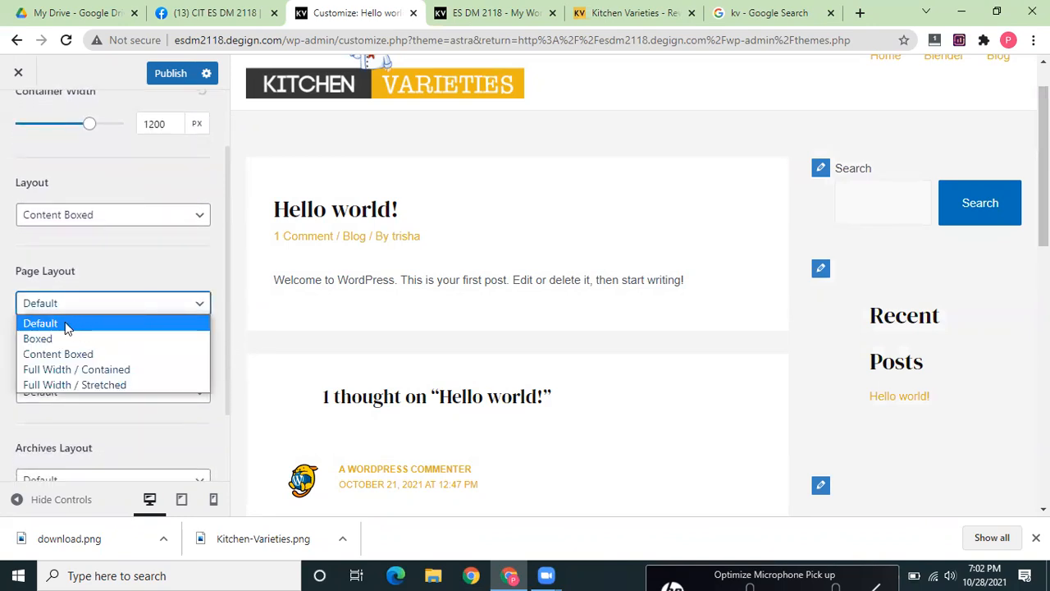
left_click(64, 373)
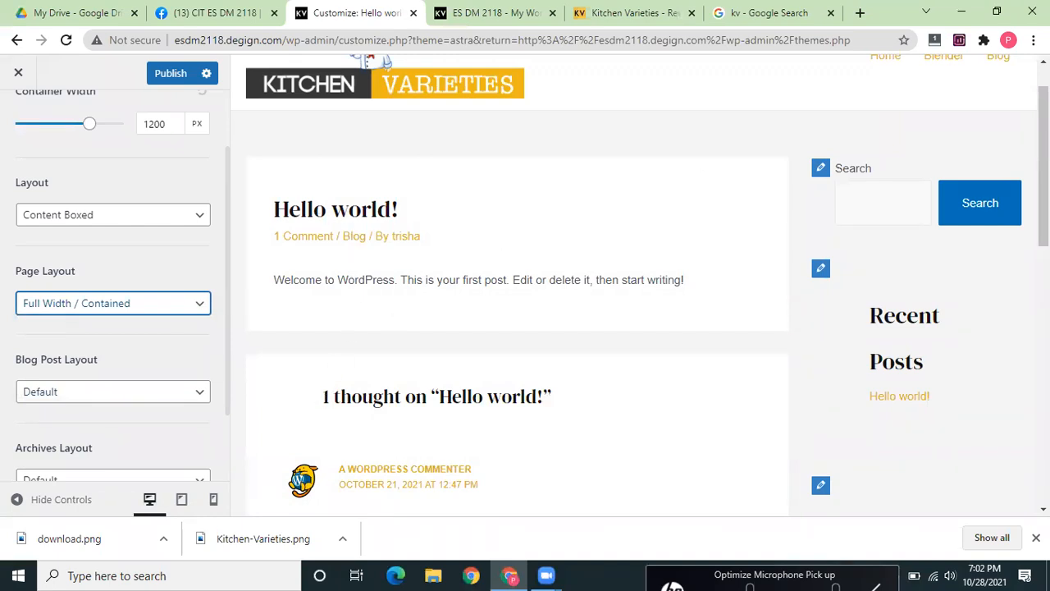
scroll(910, 114, "up", 1)
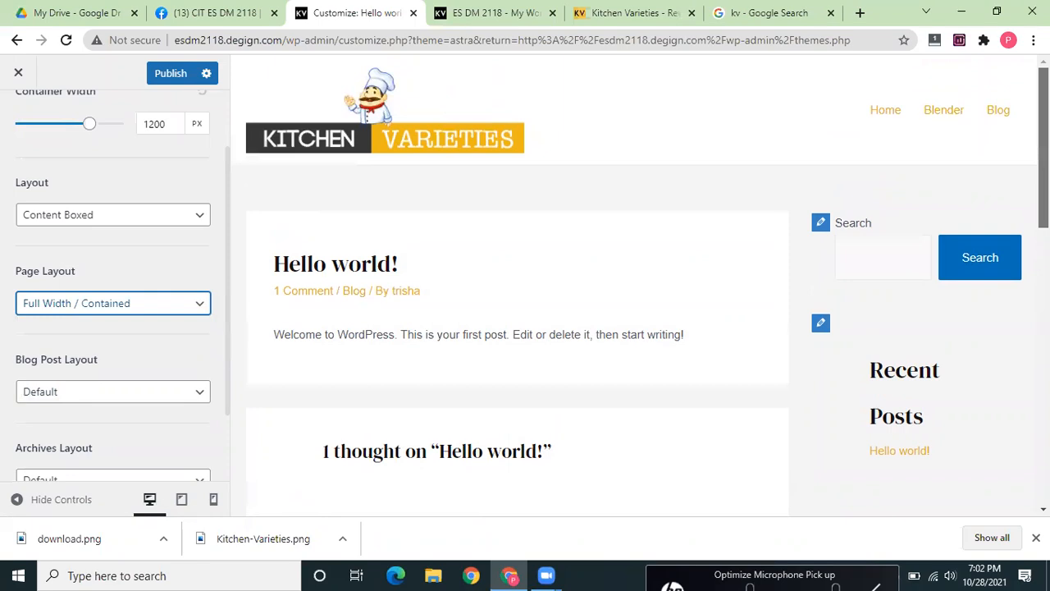
left_click(888, 111)
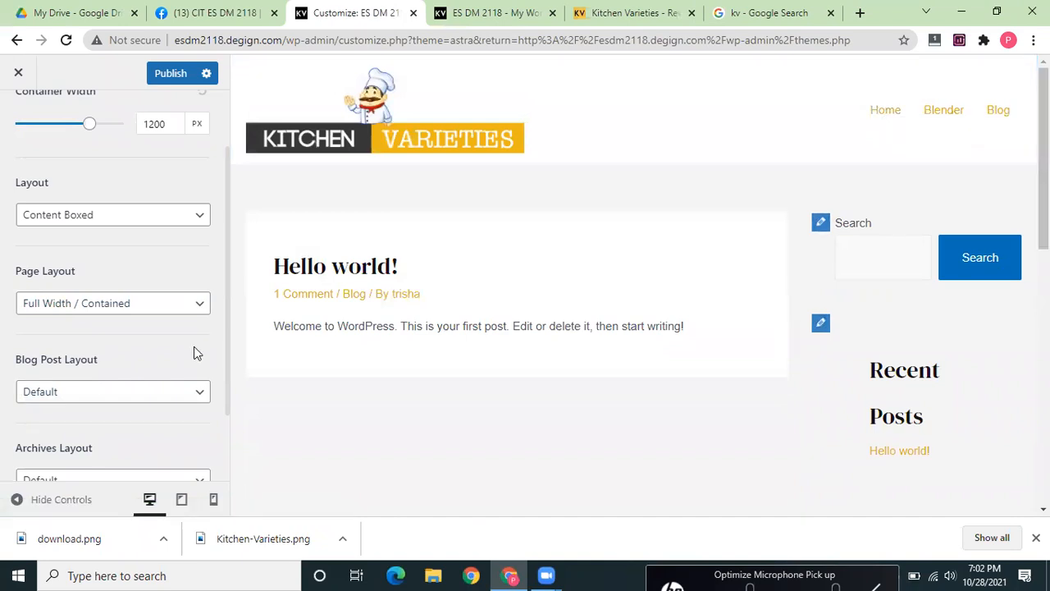
left_click(123, 302)
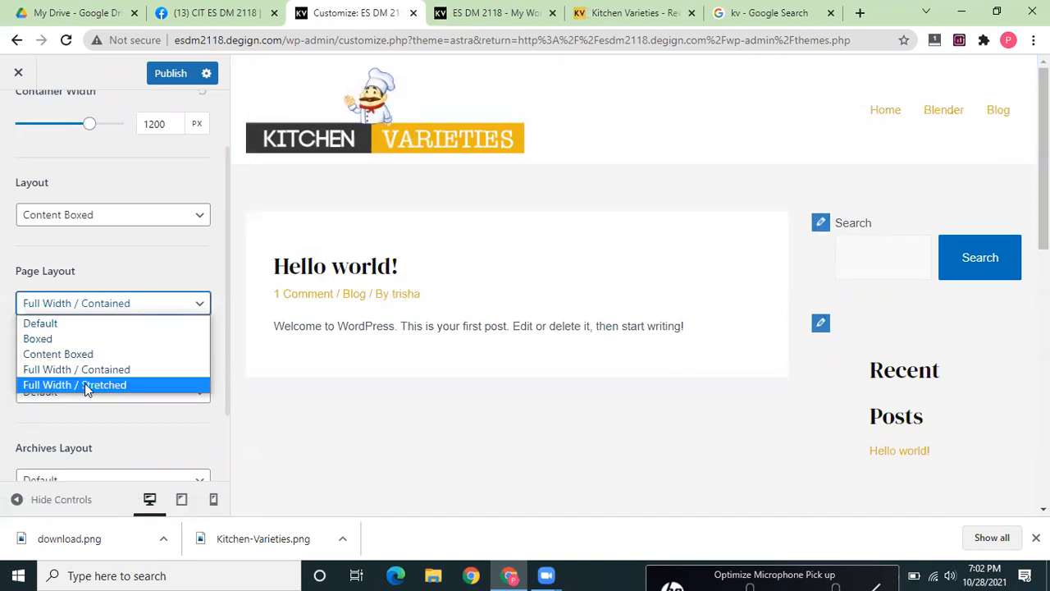
left_click(46, 339)
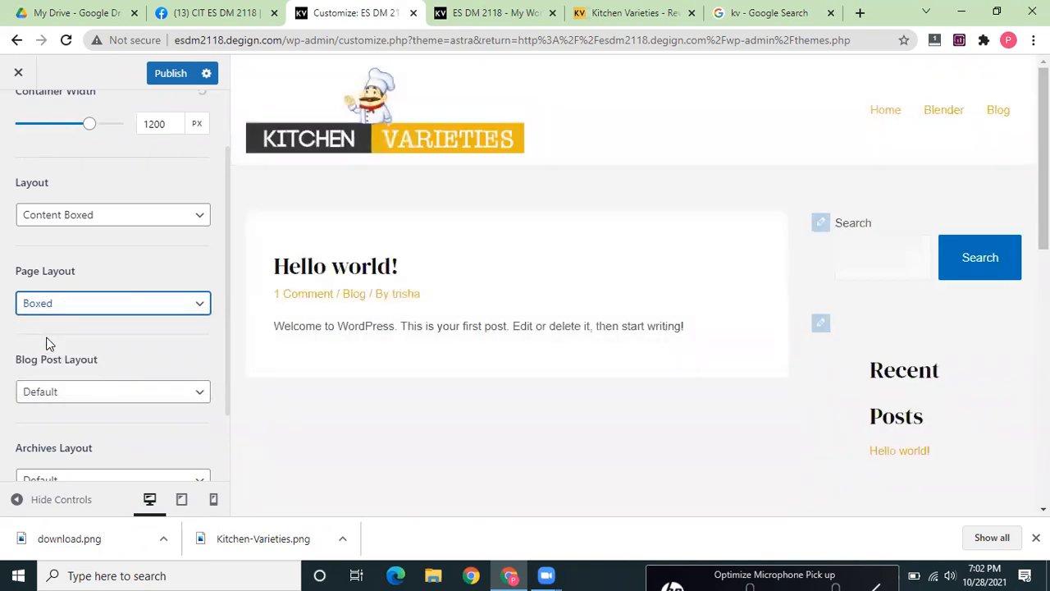
left_click(81, 310)
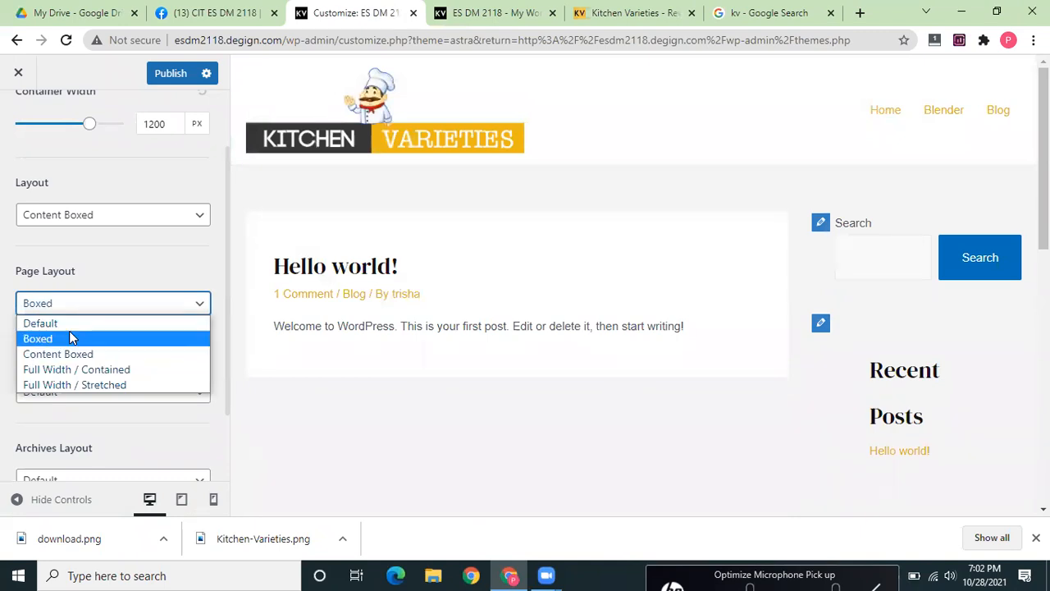
left_click(149, 282)
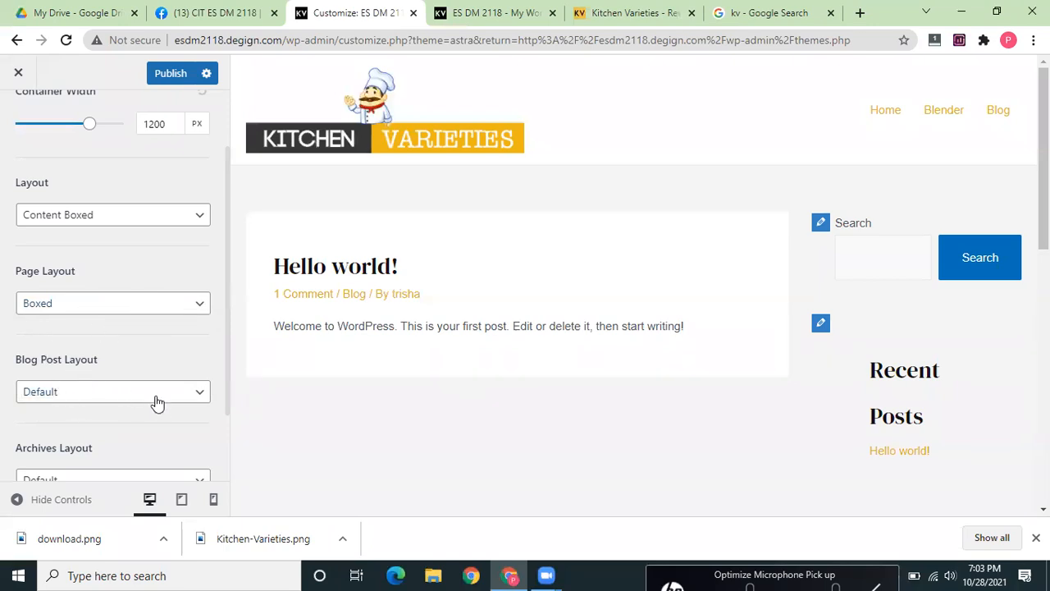
- Open the Hello world! post in the preview, try Full Width / Contained as the Blog Post Layout, and check the Blog page
left_click(338, 273)
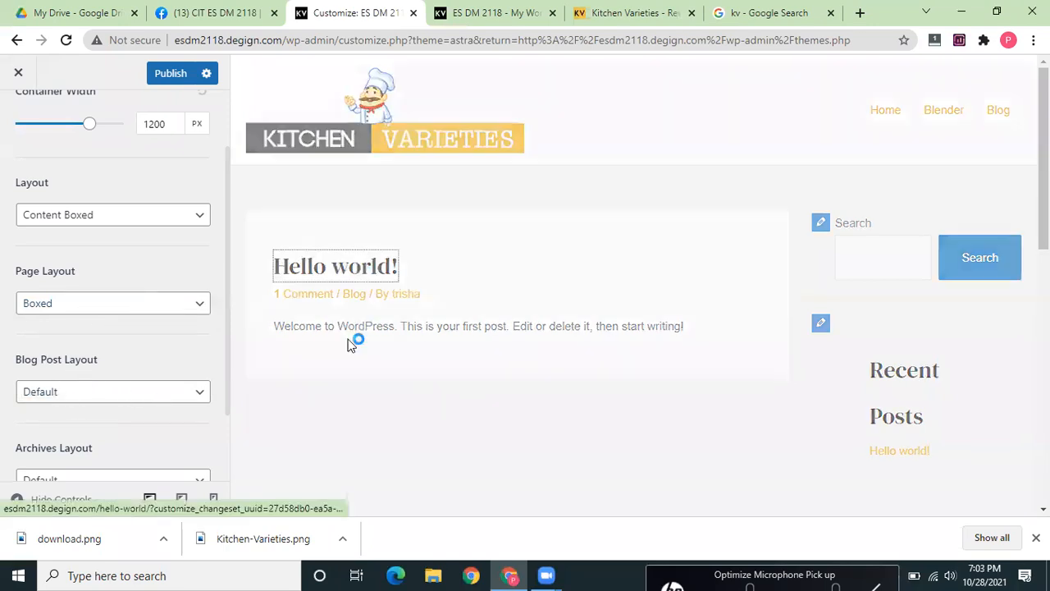
left_click(183, 400)
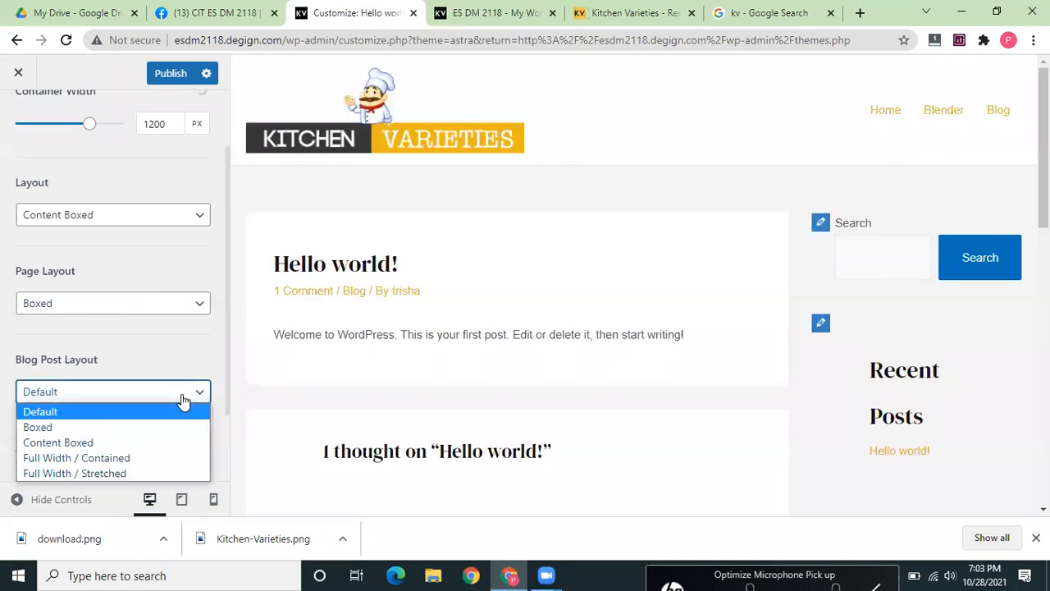
left_click(123, 458)
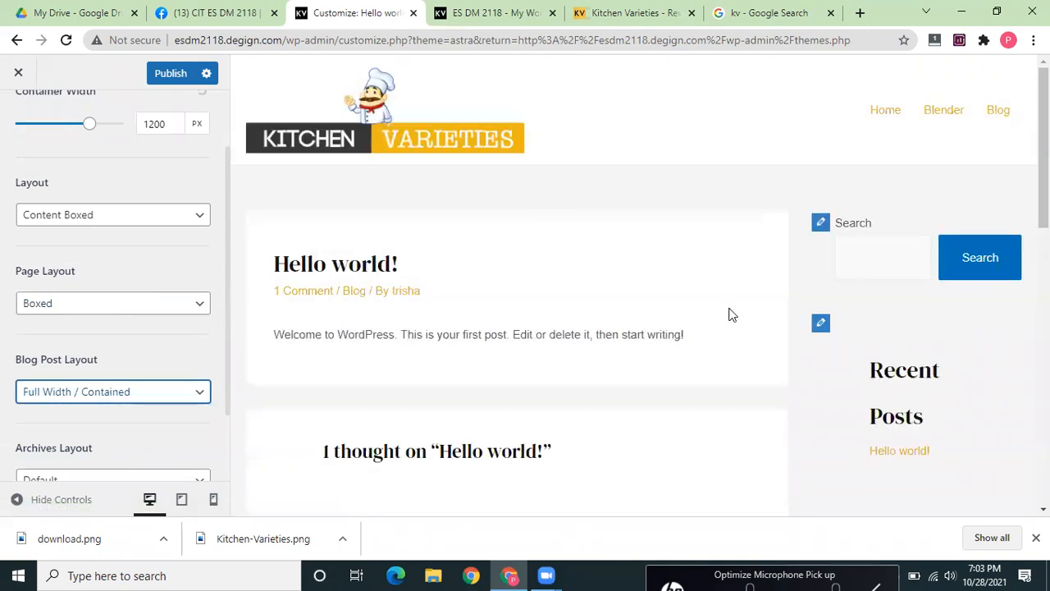
left_click_drag(1044, 165, 985, 86)
left_click(1001, 103)
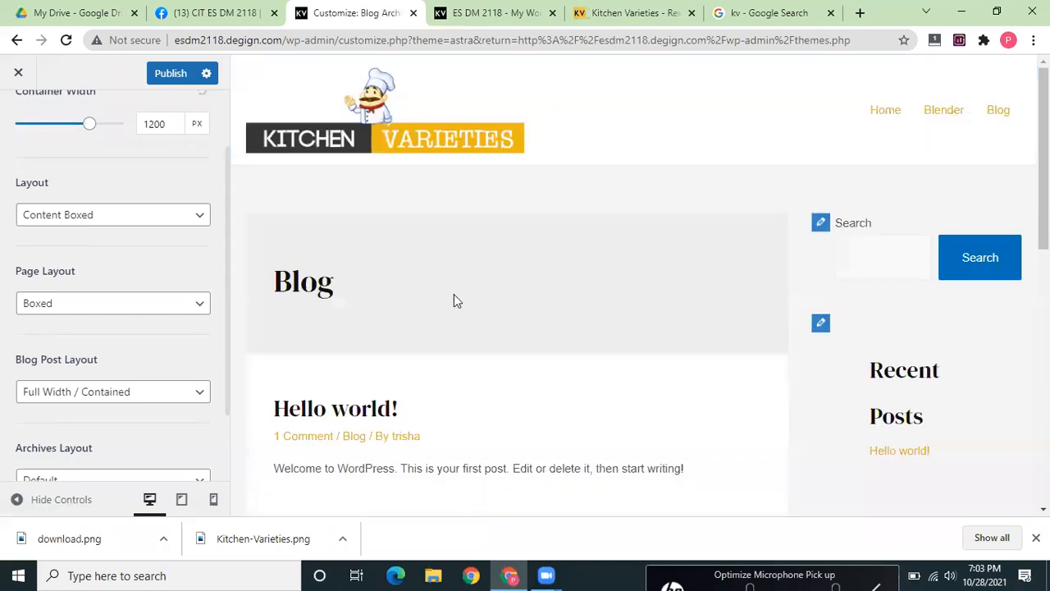
mouse_move(1043, 205)
left_mouse_down()
mouse_move(1044, 285)
mouse_move(1044, 226)
left_mouse_up()
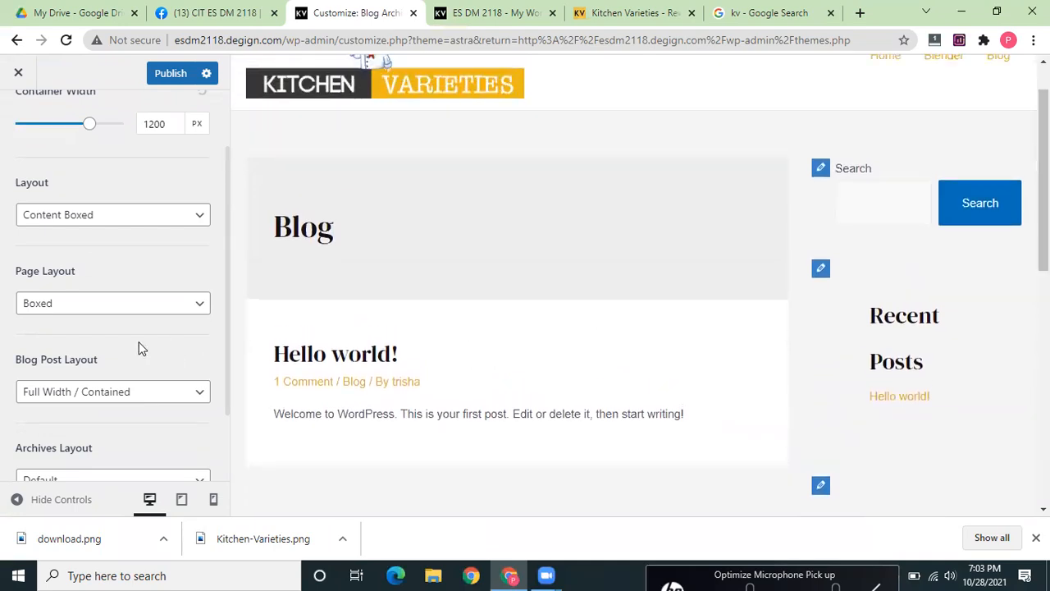
- Try Boxed and Full Width / Contained as the Blog Post Layout and check the Hello world! post in the preview
left_click(124, 396)
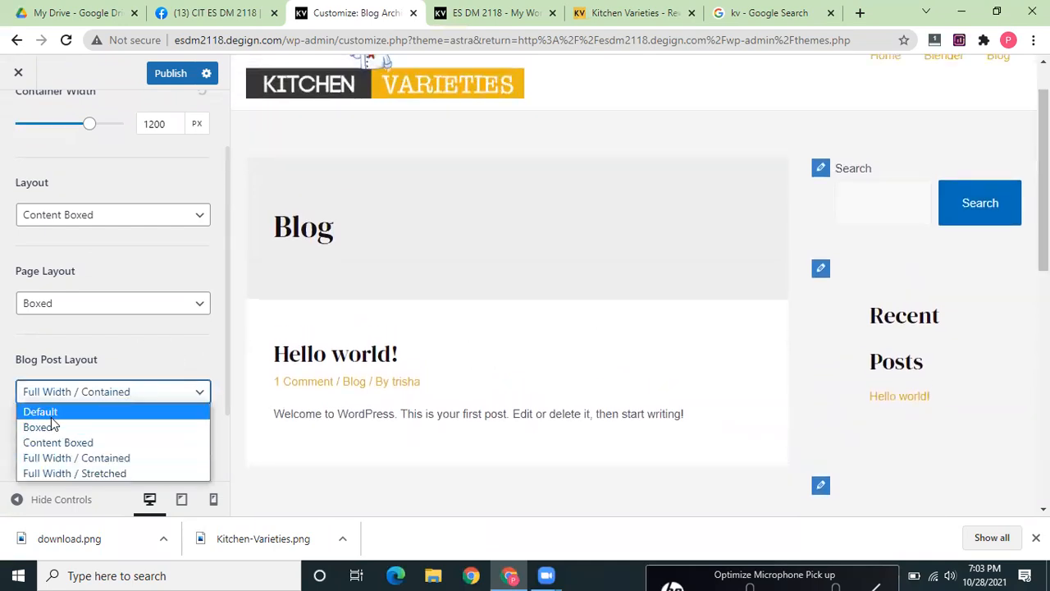
left_click(54, 426)
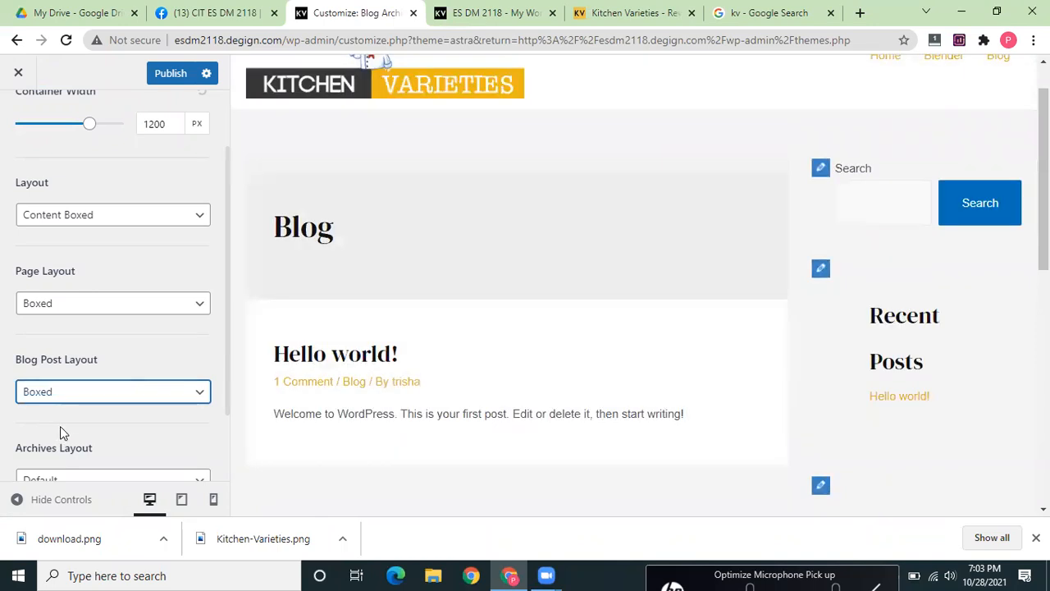
left_click(135, 393)
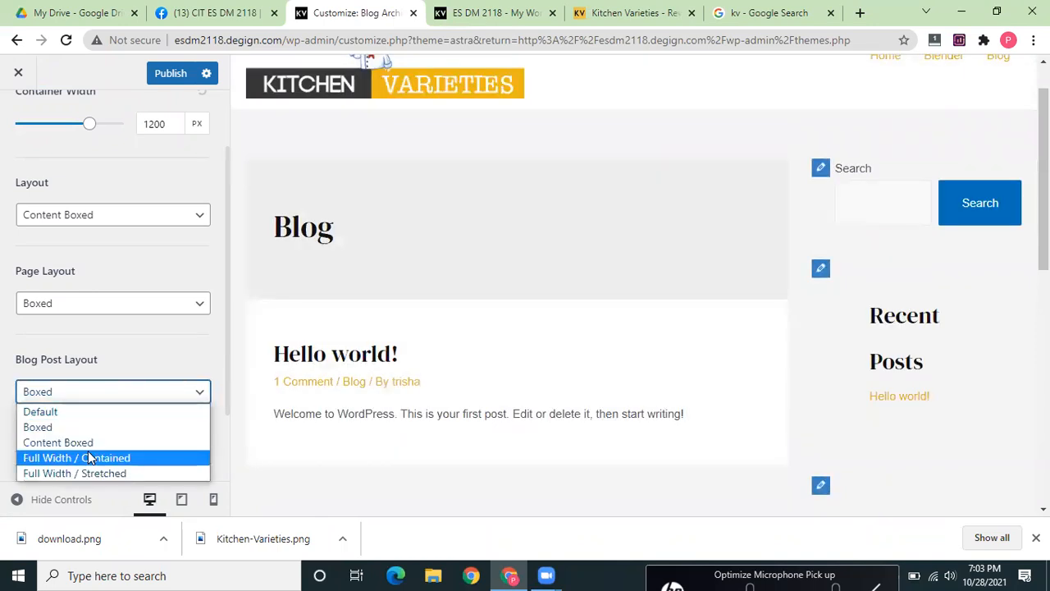
left_click(88, 457)
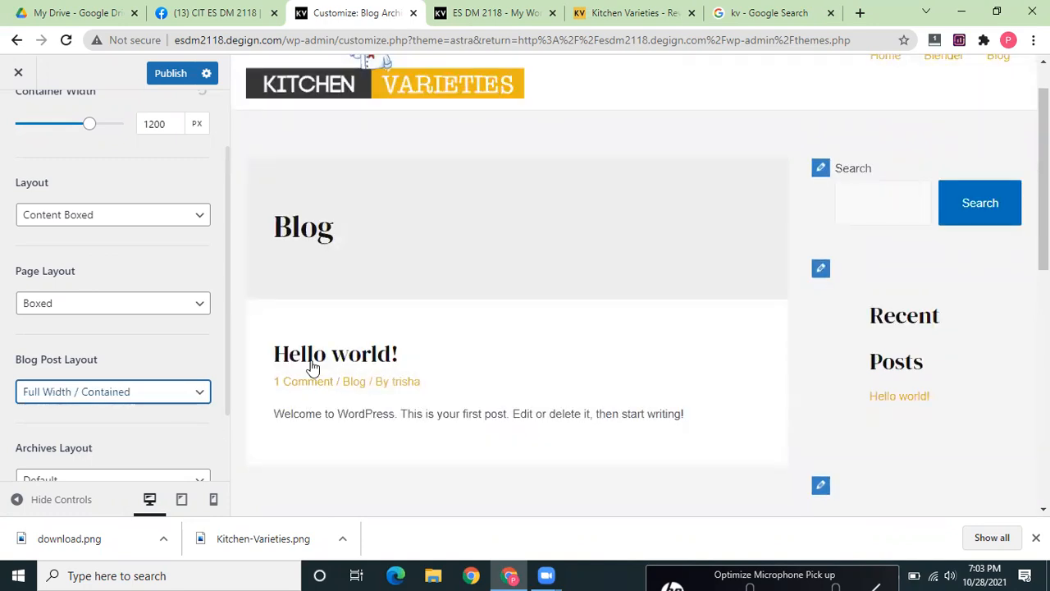
left_click(309, 353)
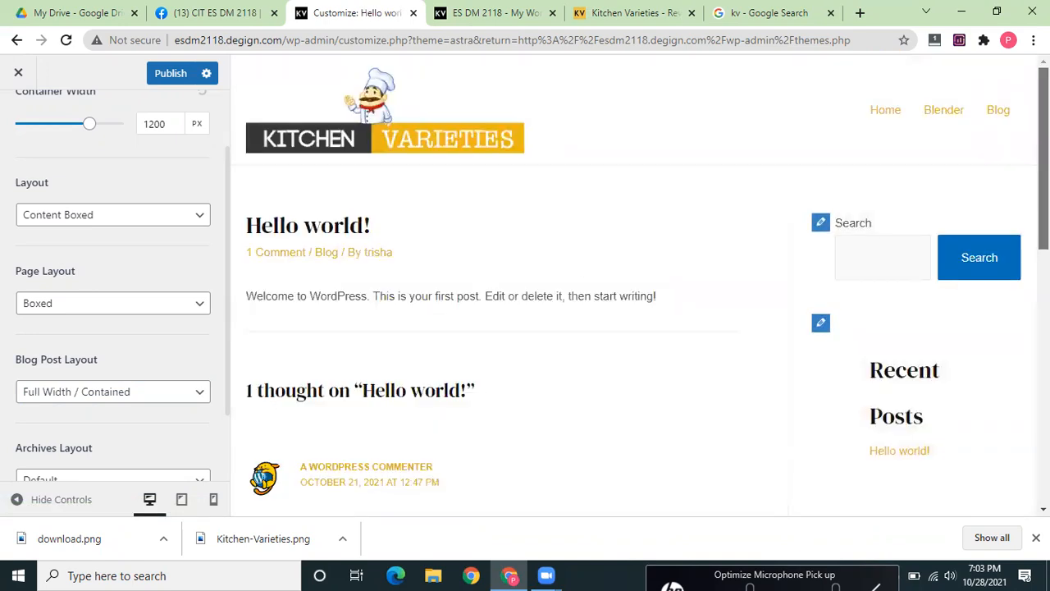
scroll(509, 287, "down", 3)
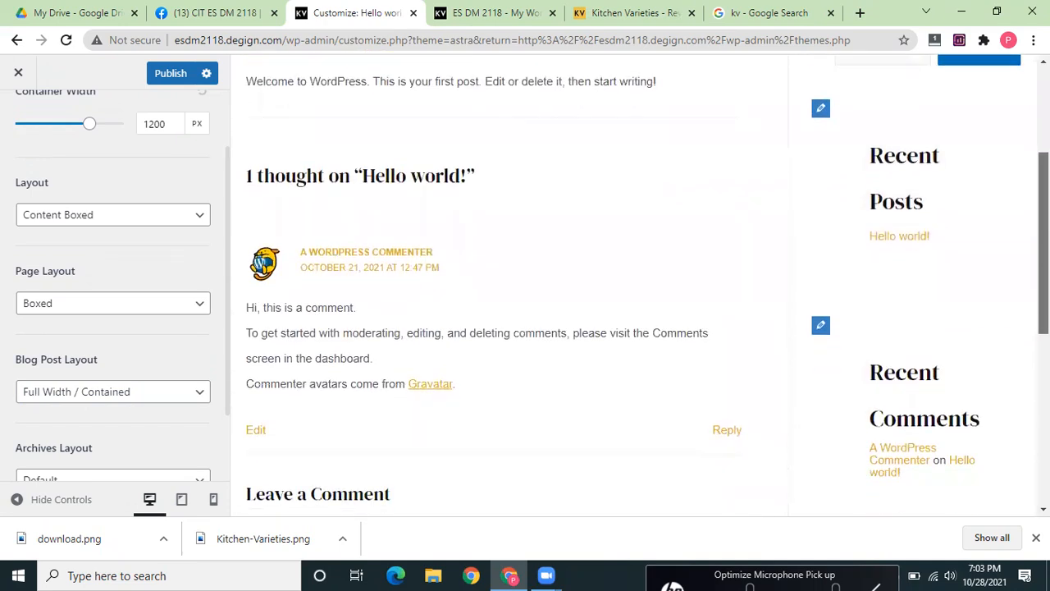
scroll(455, 353, "up", 3)
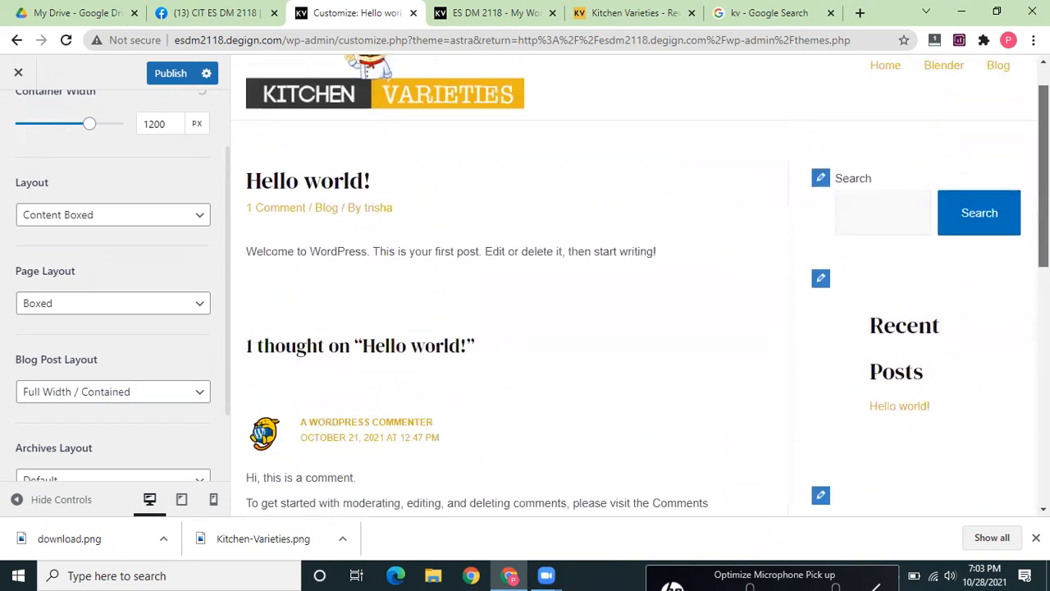
- Set the Blog Post Layout to Content Boxed and publish the container changes, returning to the Global settings
left_click(176, 393)
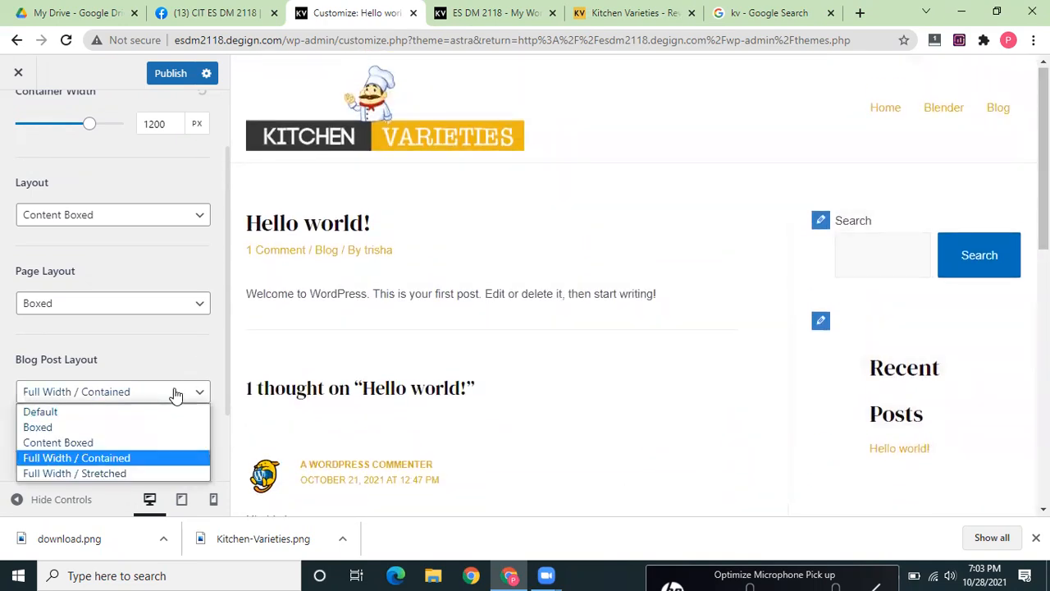
left_click(63, 442)
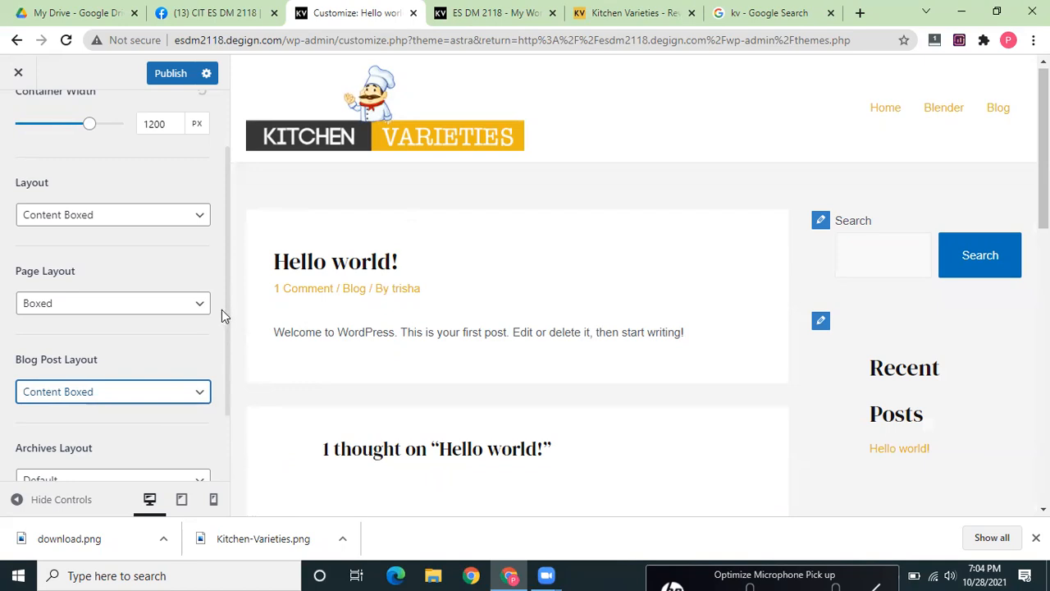
left_click_drag(228, 320, 253, 127)
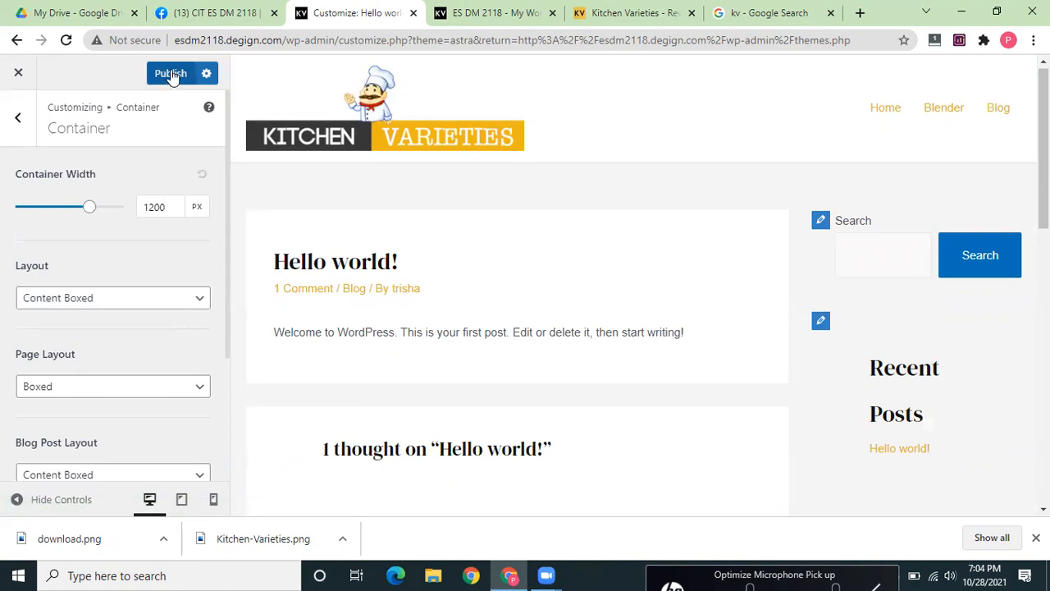
left_click(17, 124)
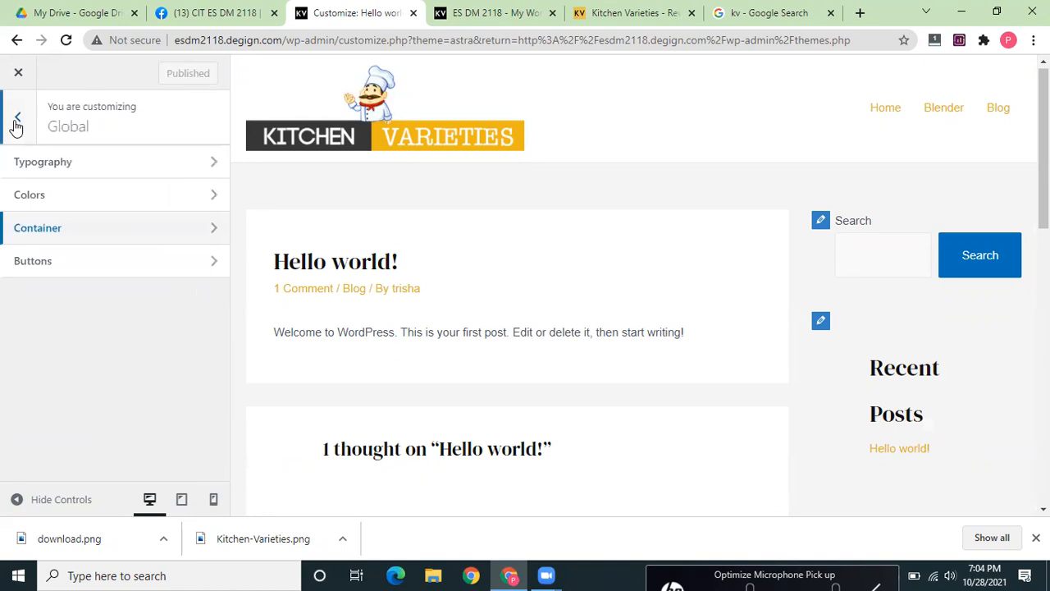
- In the global button settings, try the filled pill and filled rounded presets, and apply the outlined preset with slightly rounded corners
left_click(101, 271)
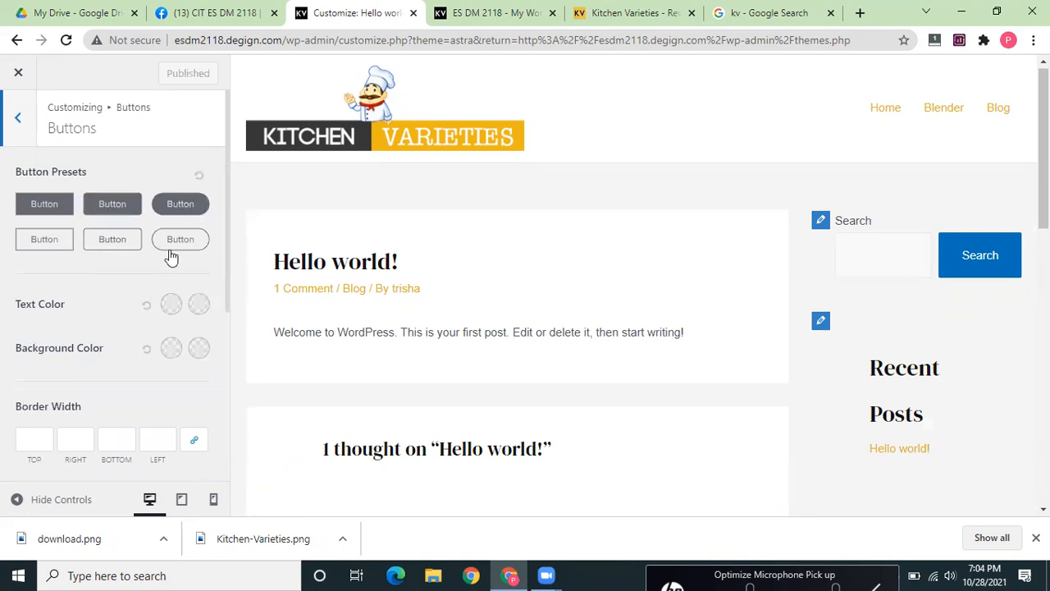
left_click(181, 206)
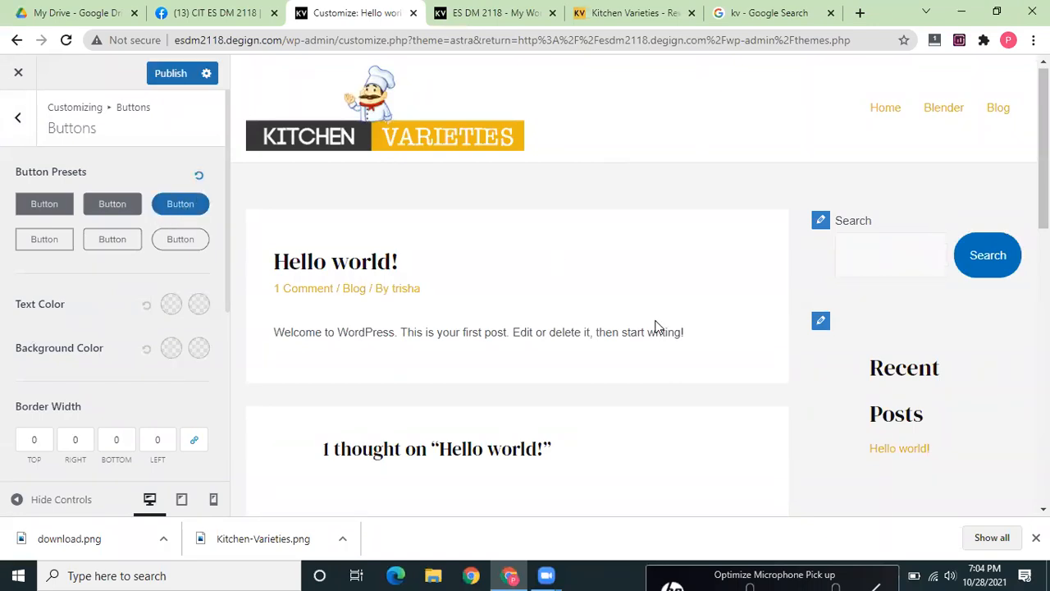
left_click(115, 215)
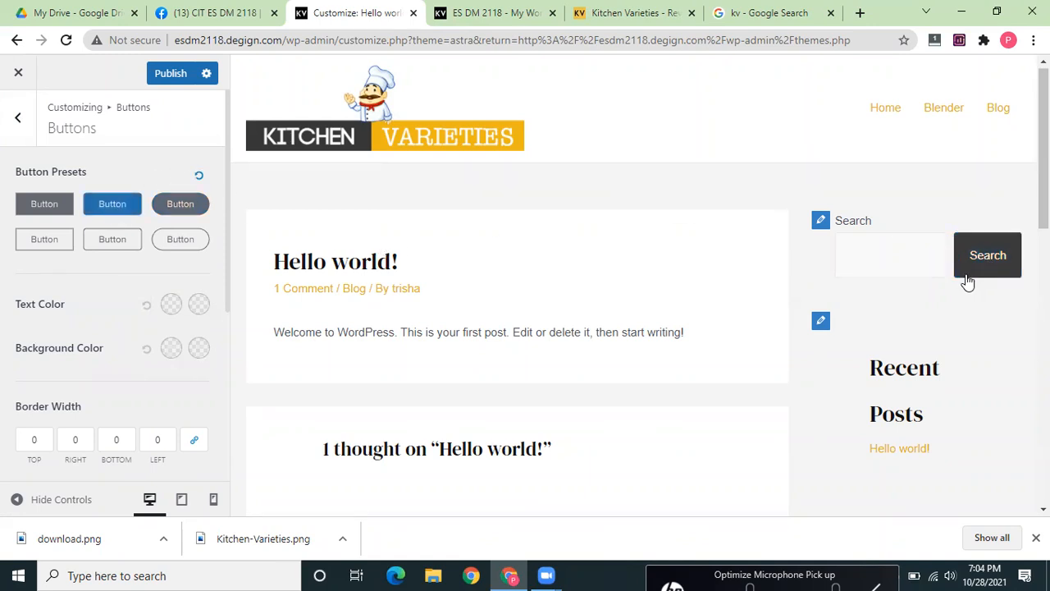
left_click(120, 238)
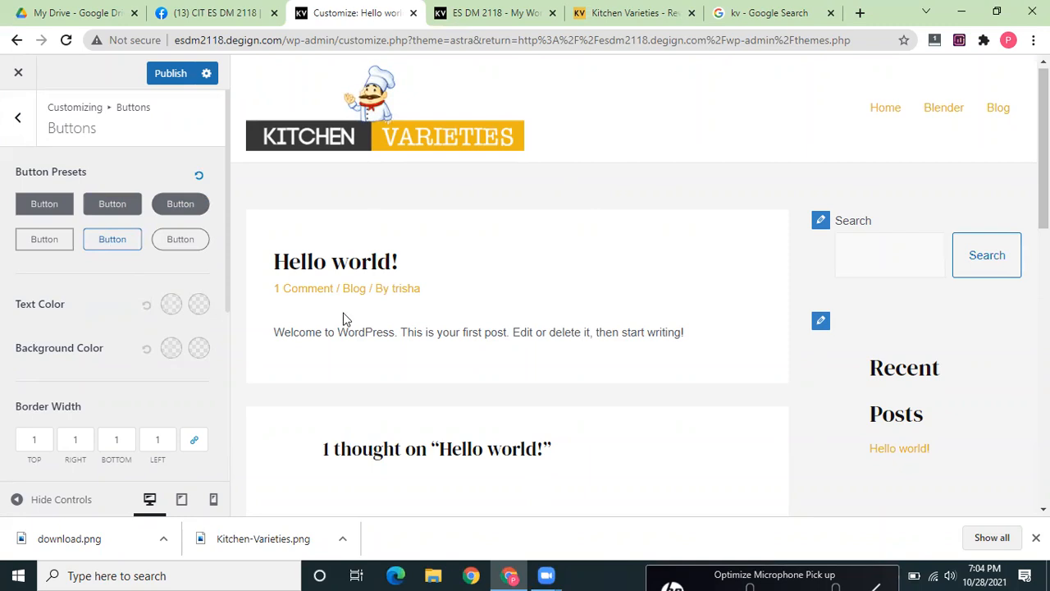
- Set the global buttons' hover text color to the golden yellow #e8c207
left_click(200, 304)
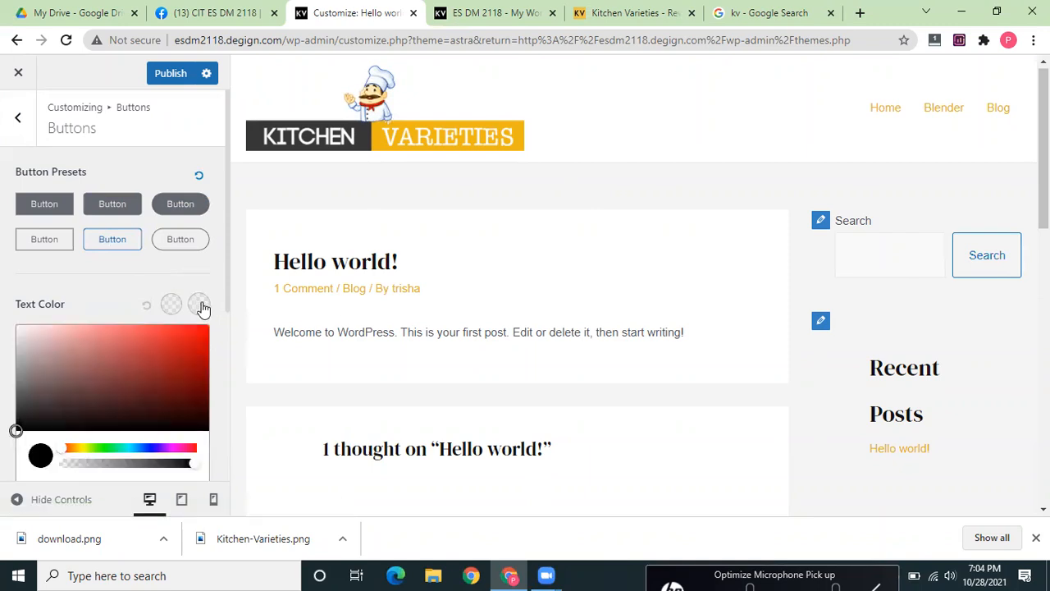
left_click(82, 449)
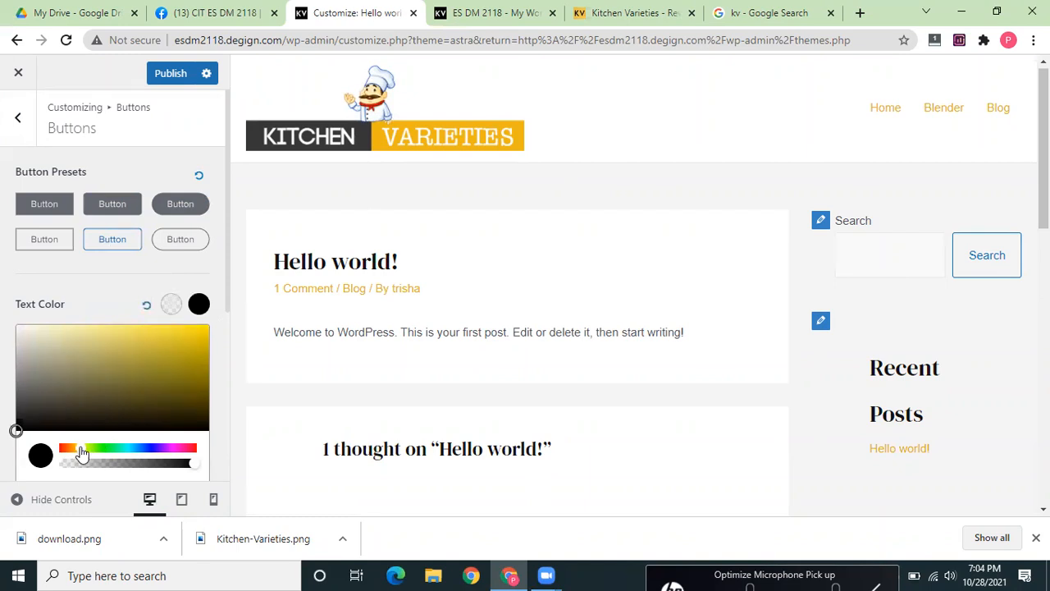
left_click(204, 337)
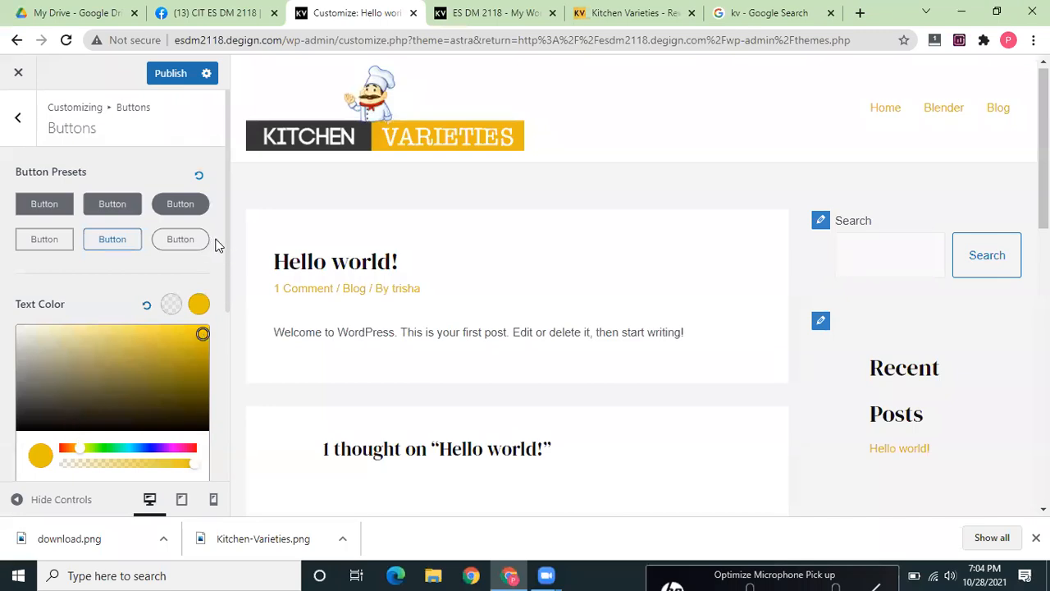
left_click_drag(229, 305, 228, 384)
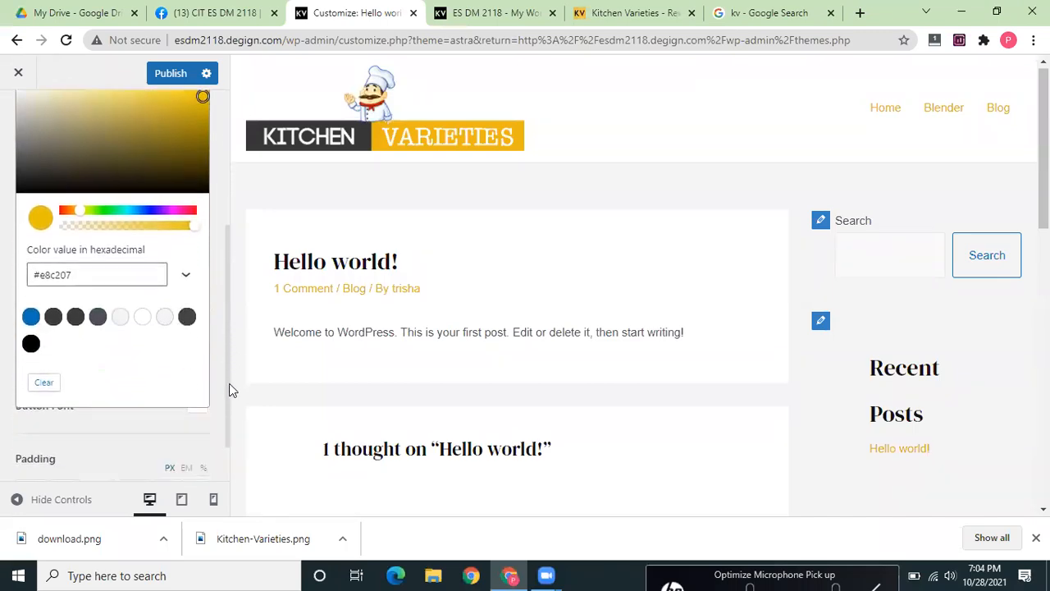
left_click(163, 408)
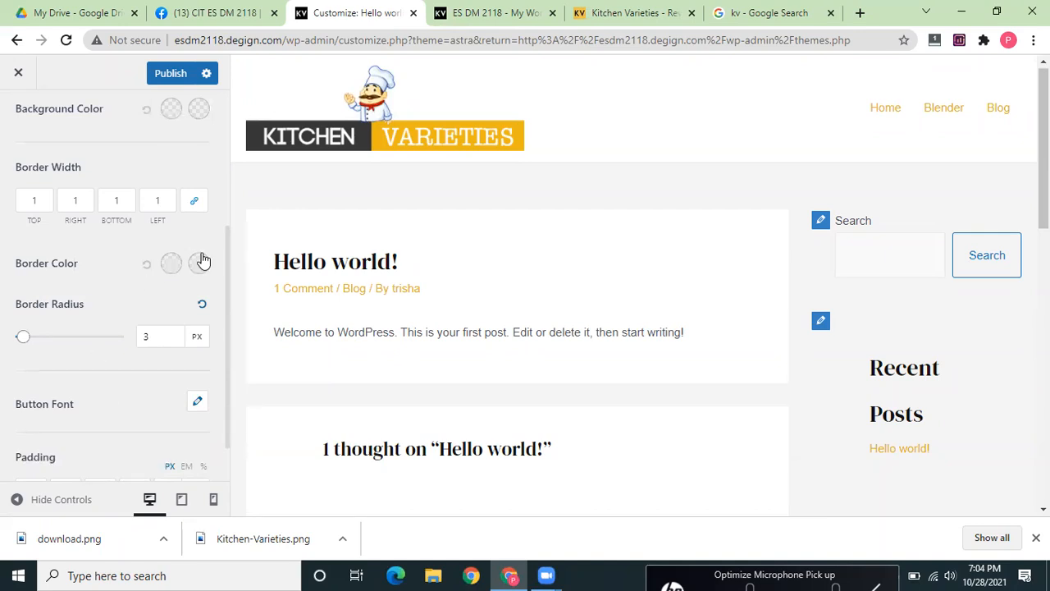
- Examine the remaining global button settings: background color, border width, border color, border radius, button font and padding
left_click_drag(229, 292, 232, 198)
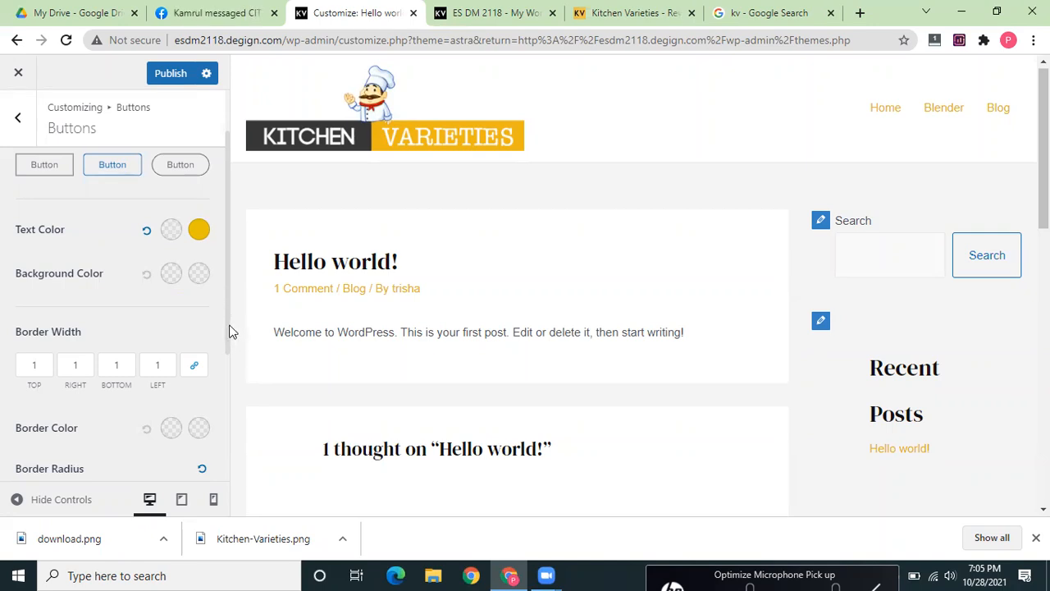
left_click_drag(223, 342, 220, 431)
left_click(206, 311)
left_click_drag(228, 264, 228, 358)
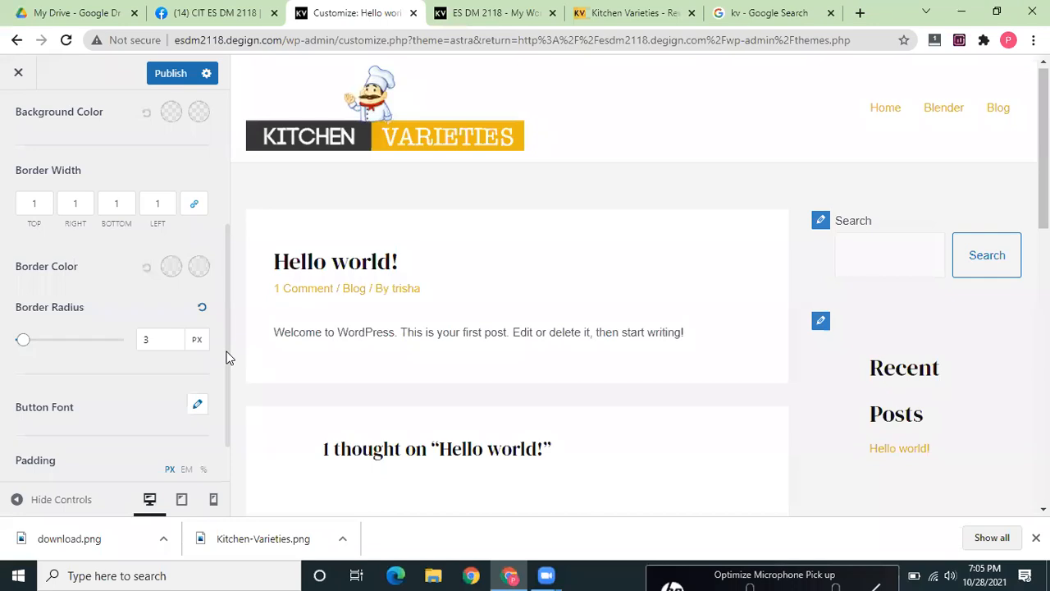
left_click_drag(229, 358, 223, 380)
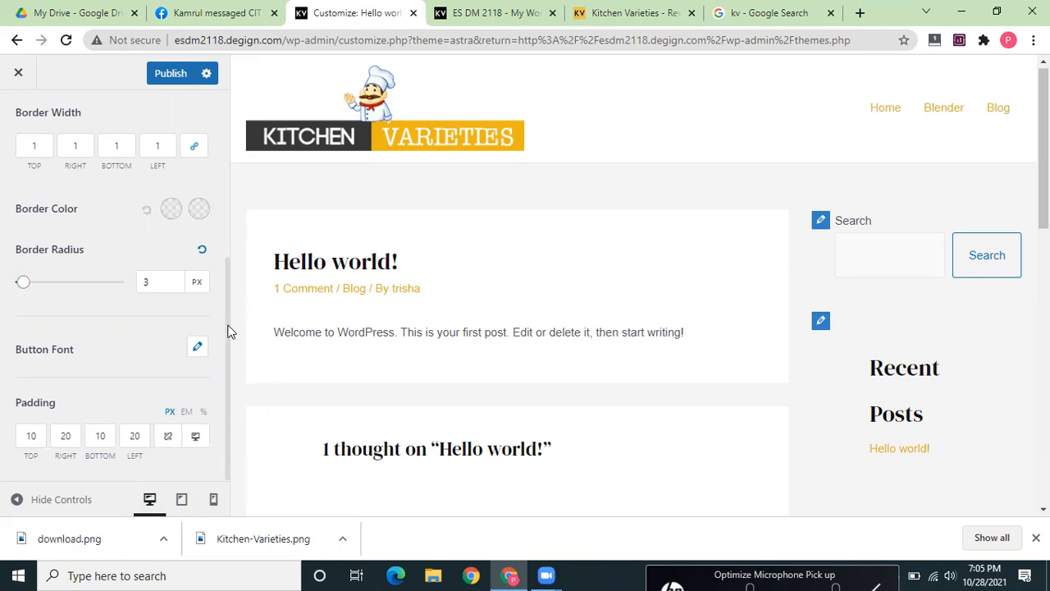
left_click(74, 438)
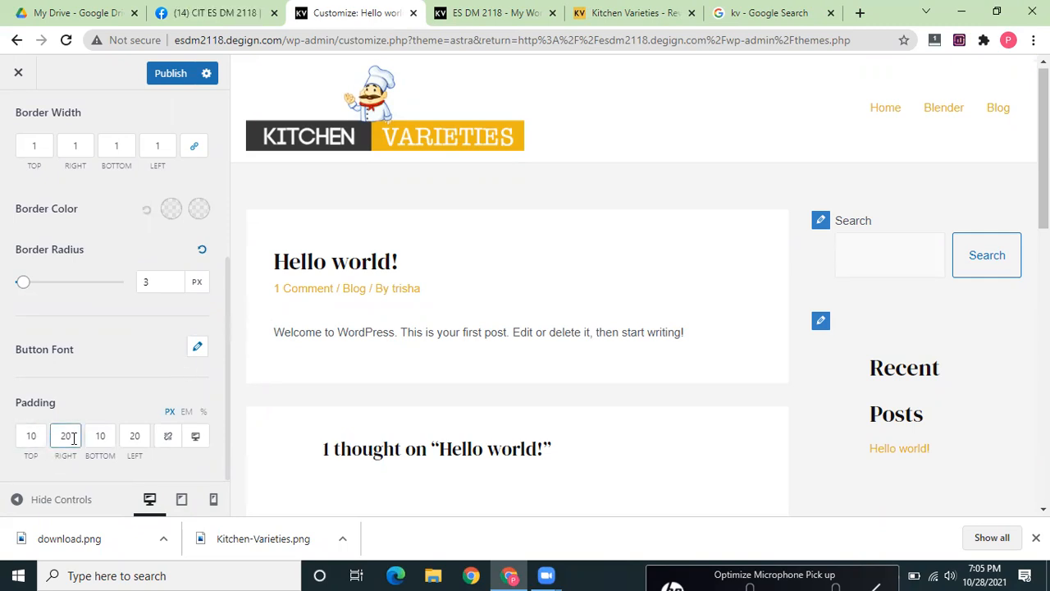
left_click(26, 441)
left_click(103, 425)
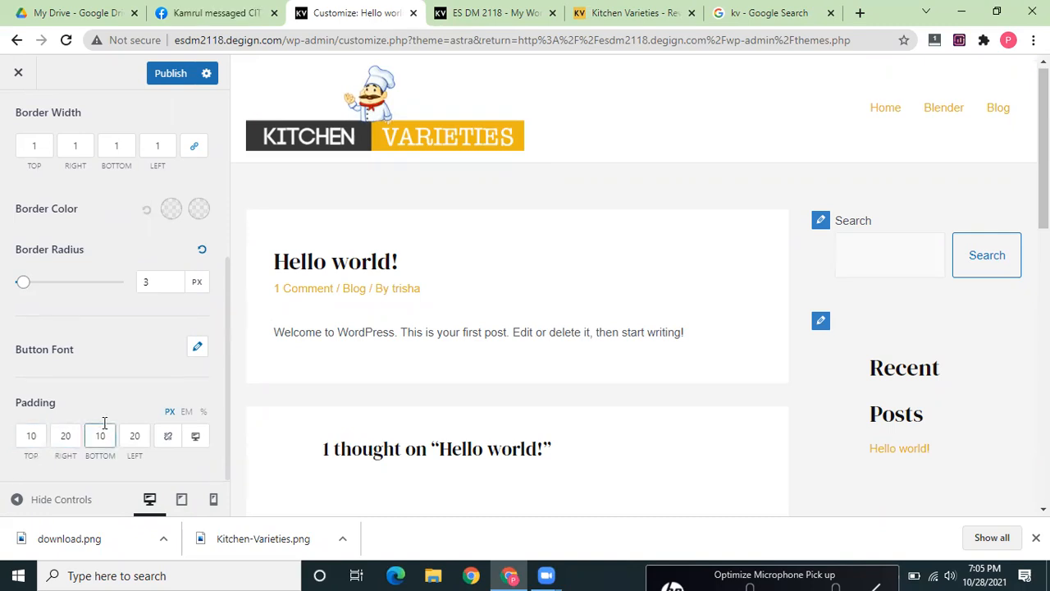
left_click(128, 444)
scroll(225, 398, "up", 1)
scroll(227, 387, "down", 1)
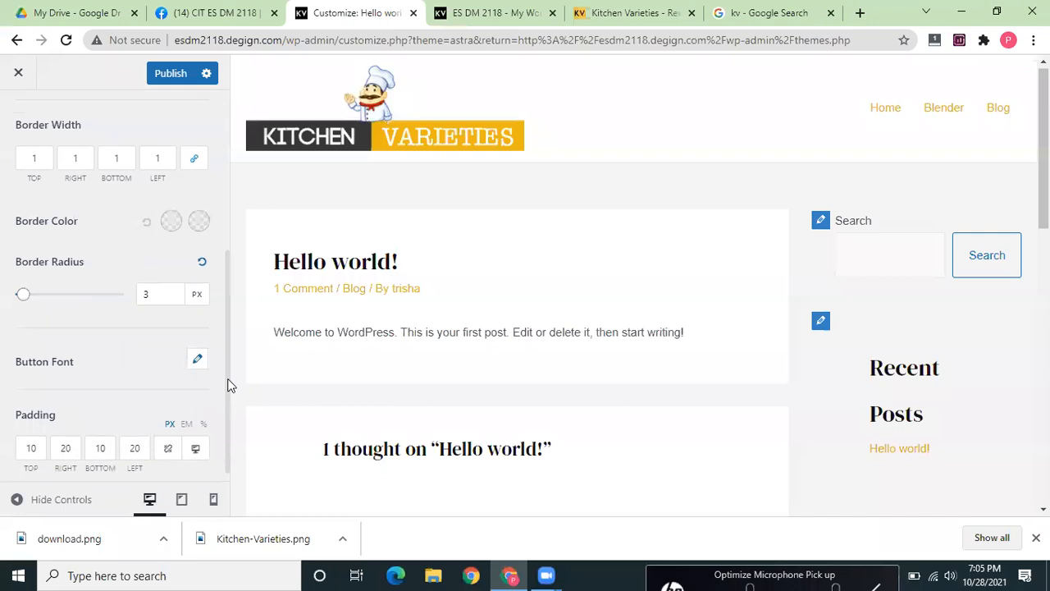
scroll(229, 373, "up", 1)
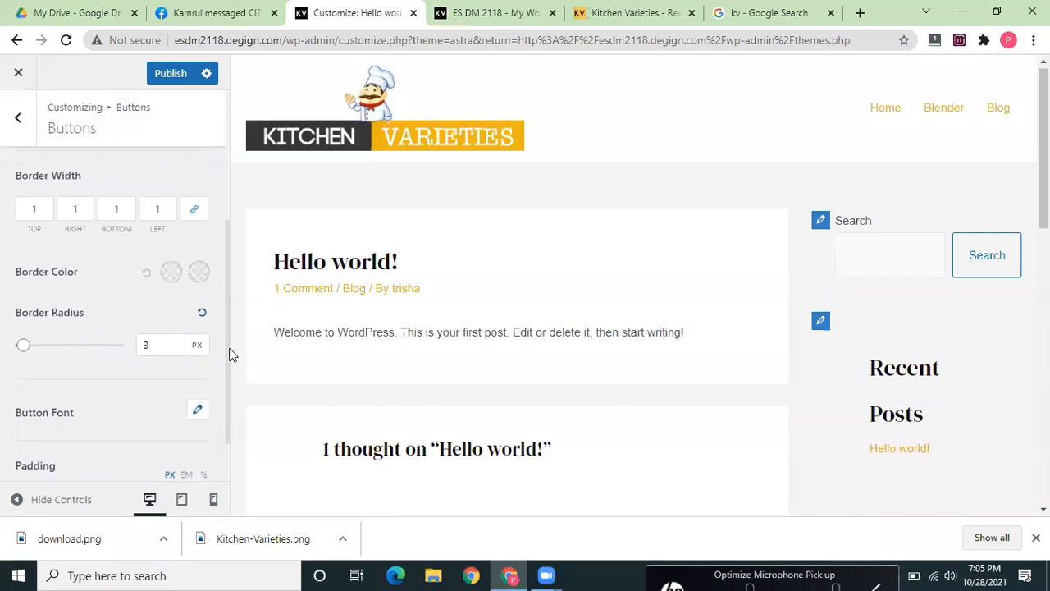
scroll(229, 348, "up", 2)
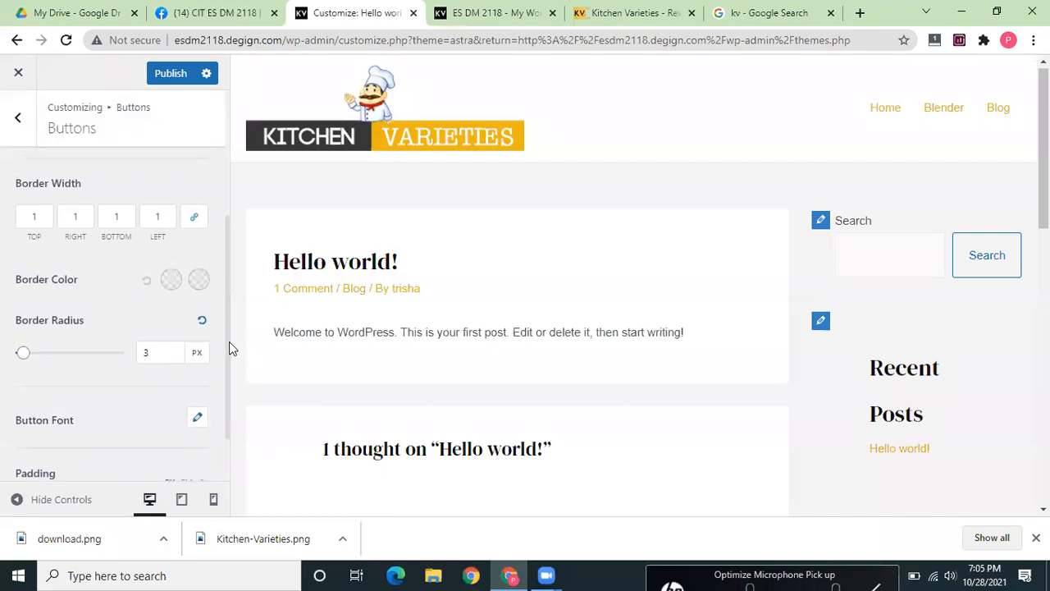
scroll(228, 339, "up", 5)
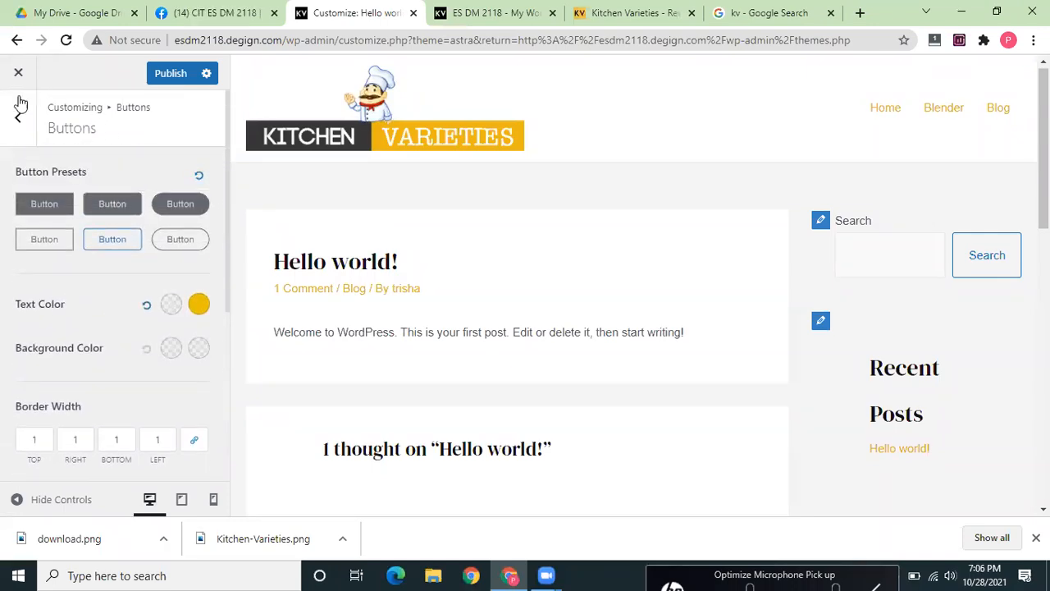
- Publish the button style changes and return to the main list of customizer sections
left_click(17, 121)
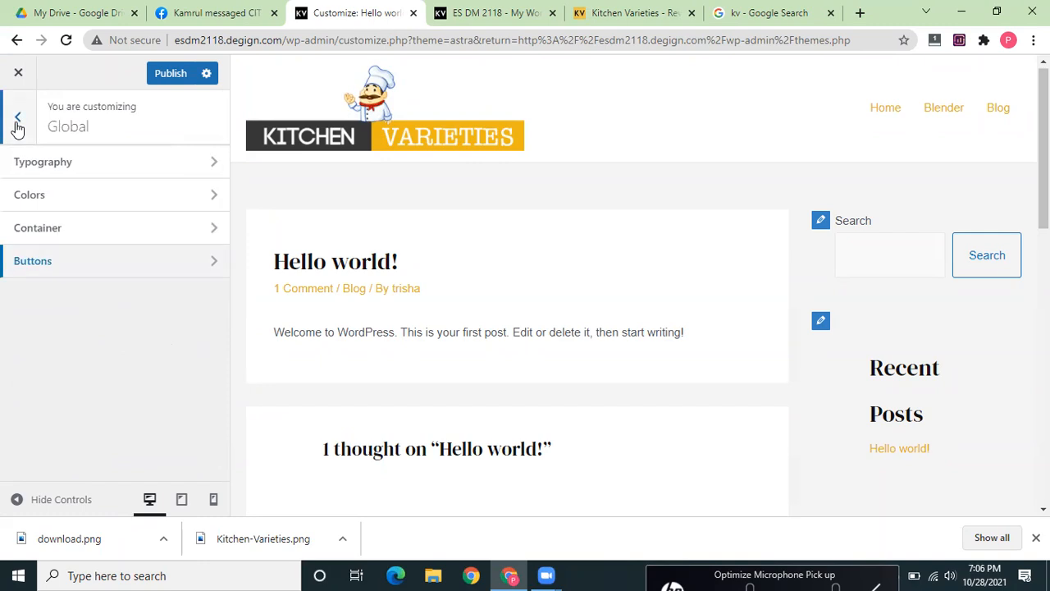
left_click(182, 75)
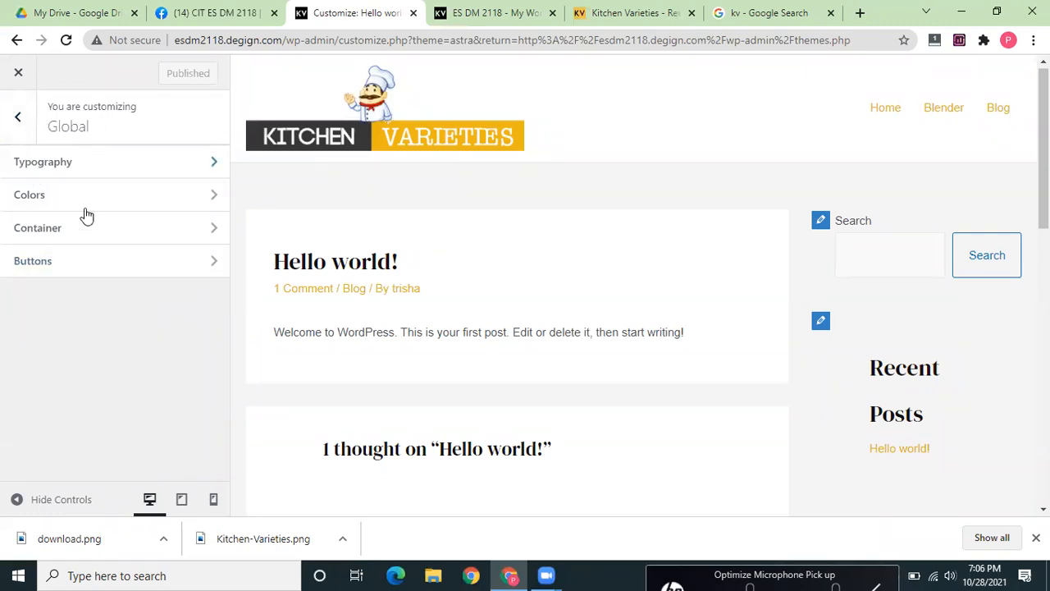
left_click(16, 118)
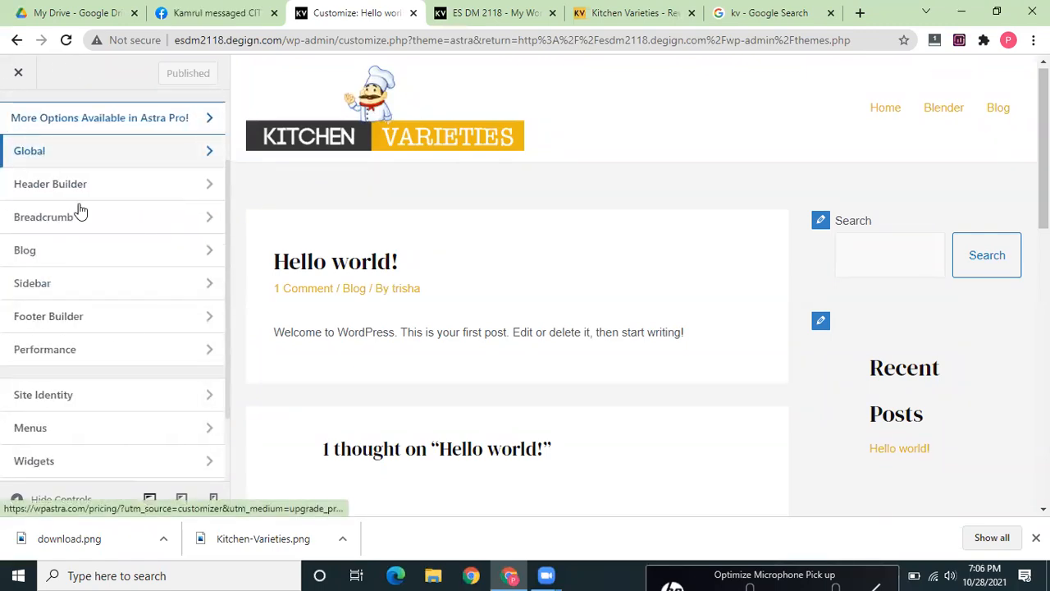
- Open the design settings of the Primary Menu in the Header Builder
left_click(124, 193)
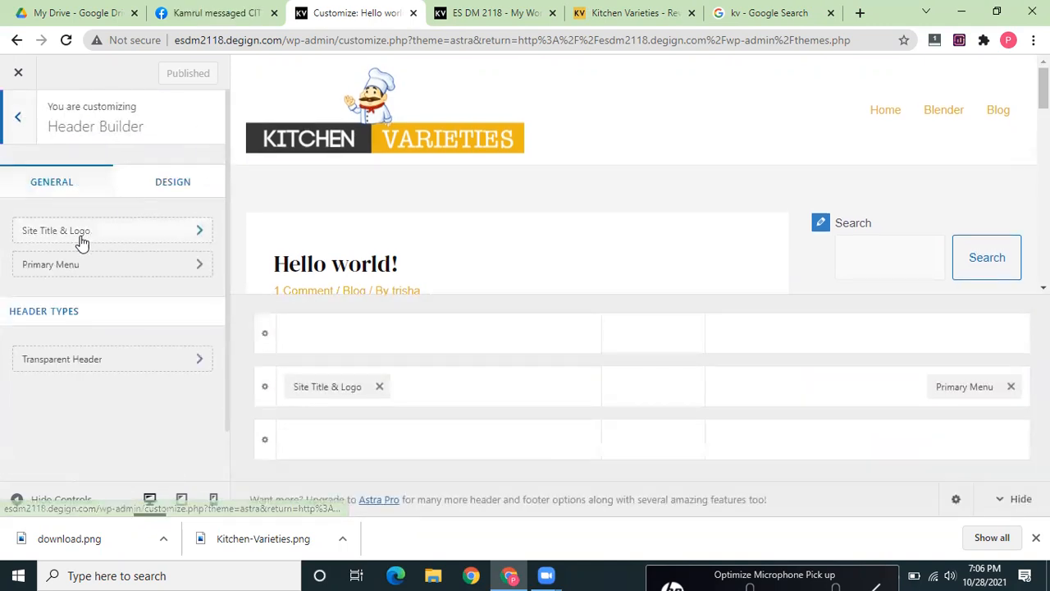
left_click(113, 269)
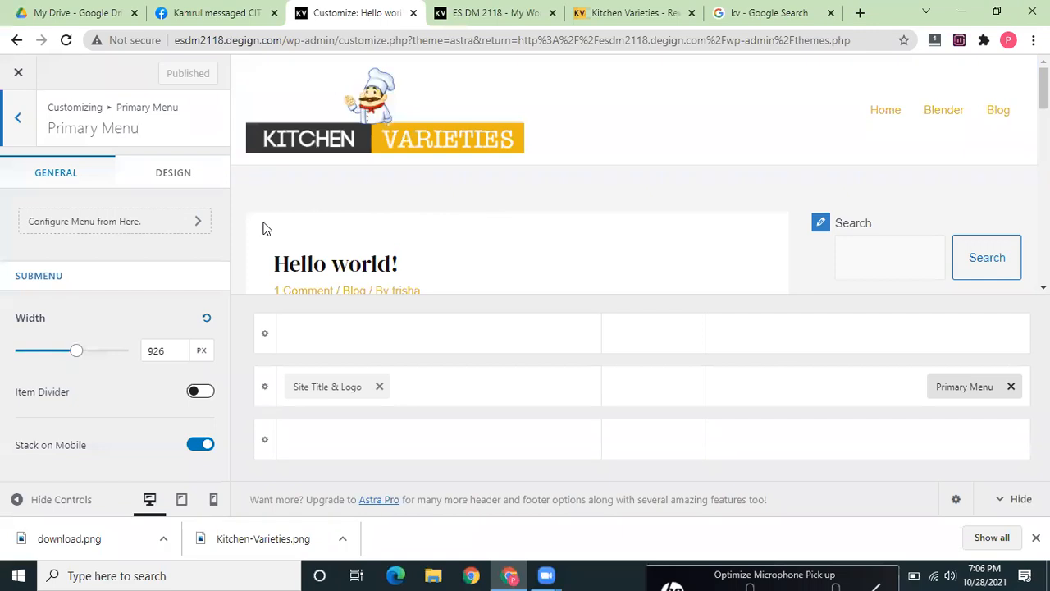
left_click(164, 179)
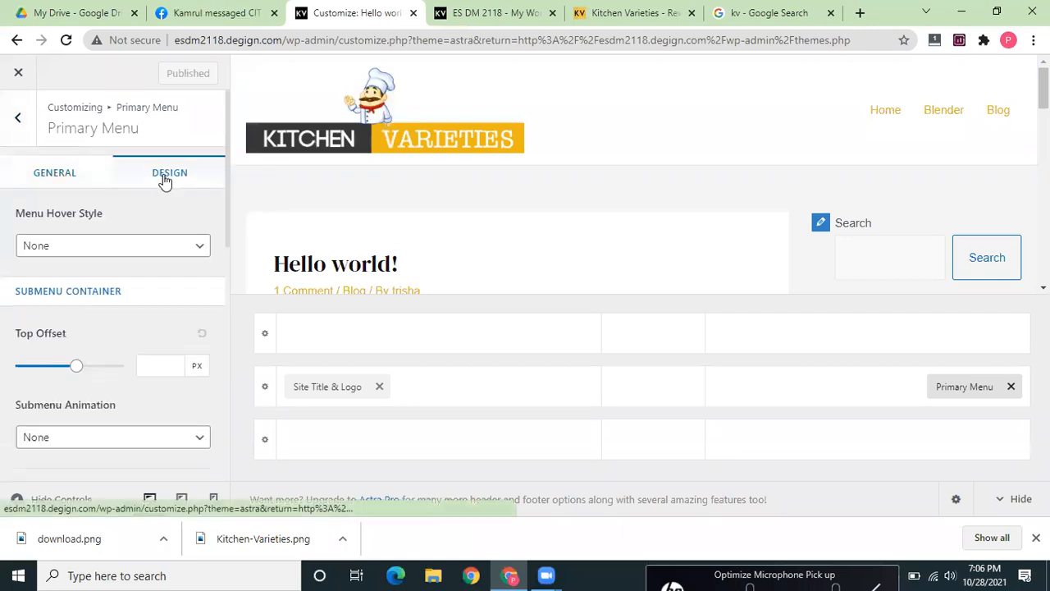
- Set the Primary Menu's hover style to Zoom In and look through its other design options
left_click(164, 253)
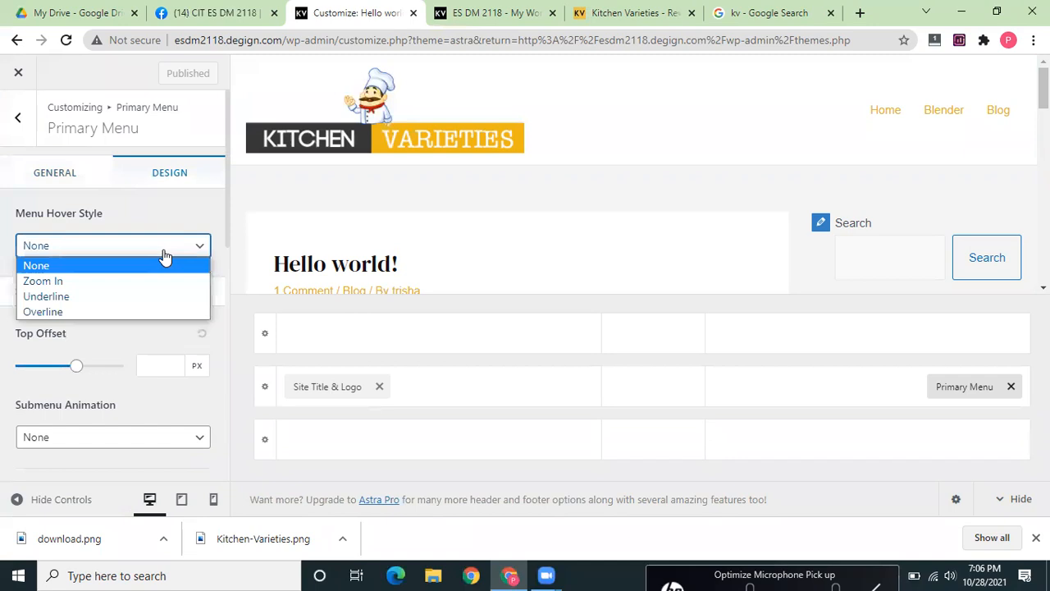
left_click(149, 294)
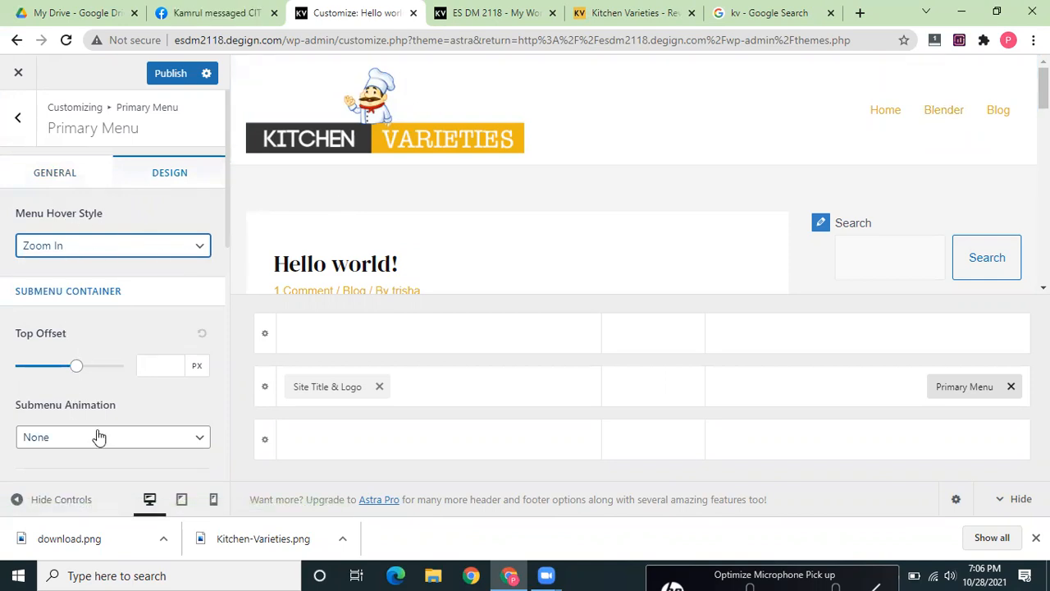
left_click_drag(228, 213, 220, 468)
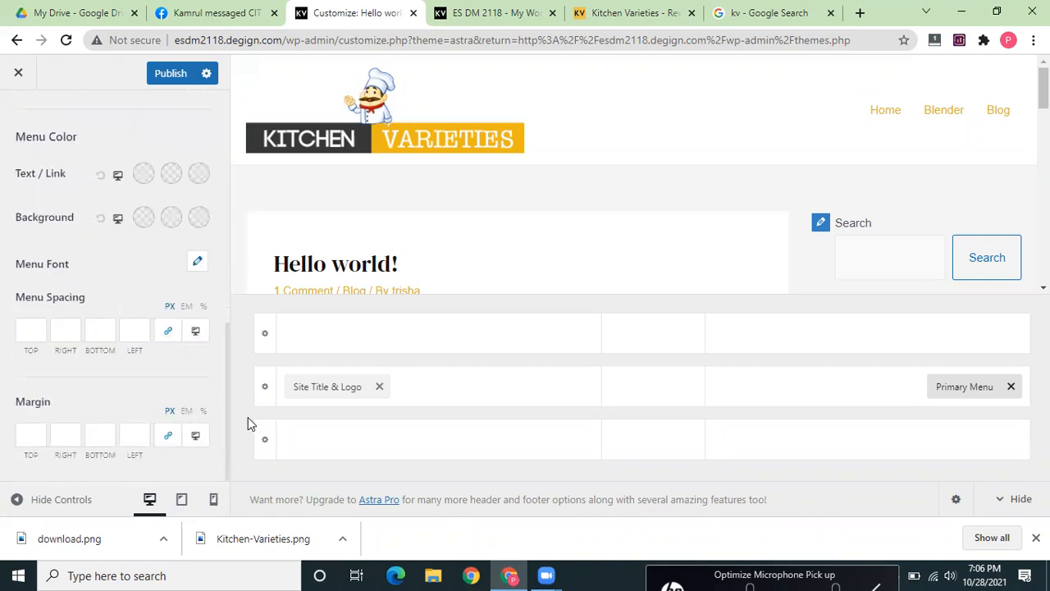
left_click_drag(248, 424, 243, 172)
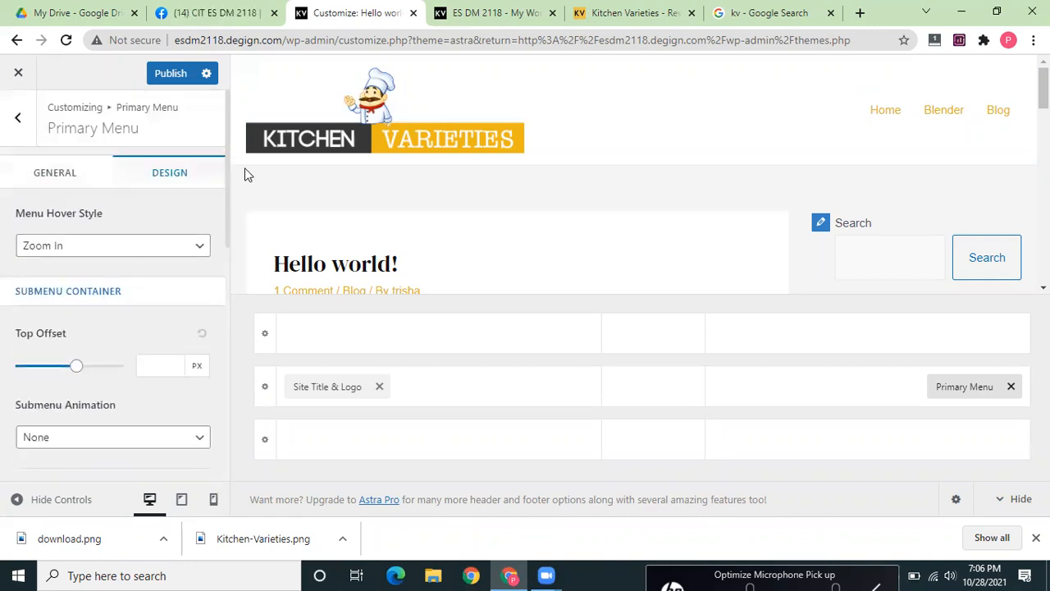
- Set the Primary Menu's hover style to Overline and publish the change
left_click(142, 251)
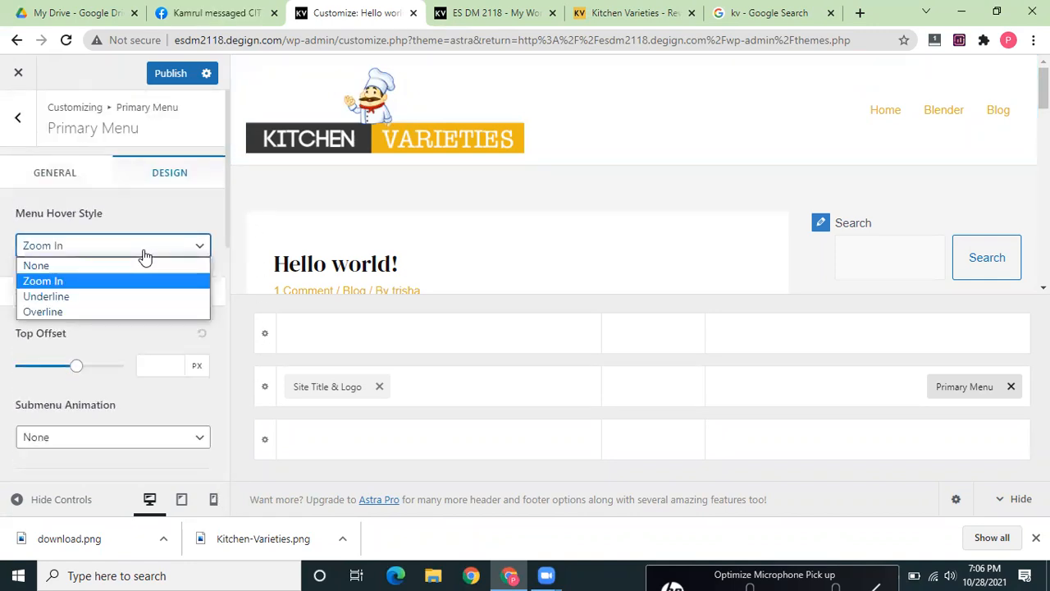
left_click(121, 313)
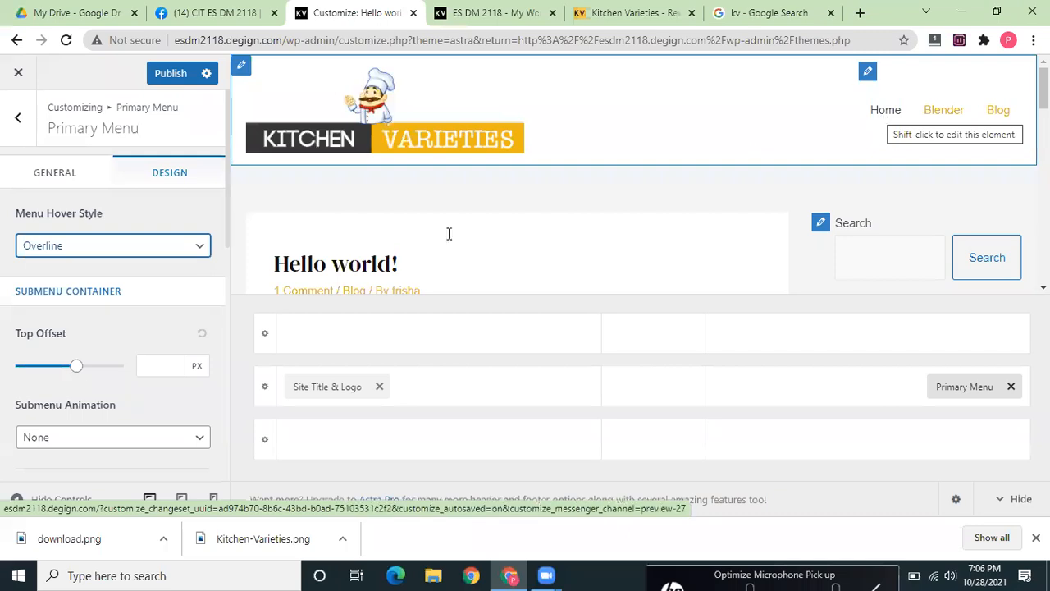
left_click(178, 72)
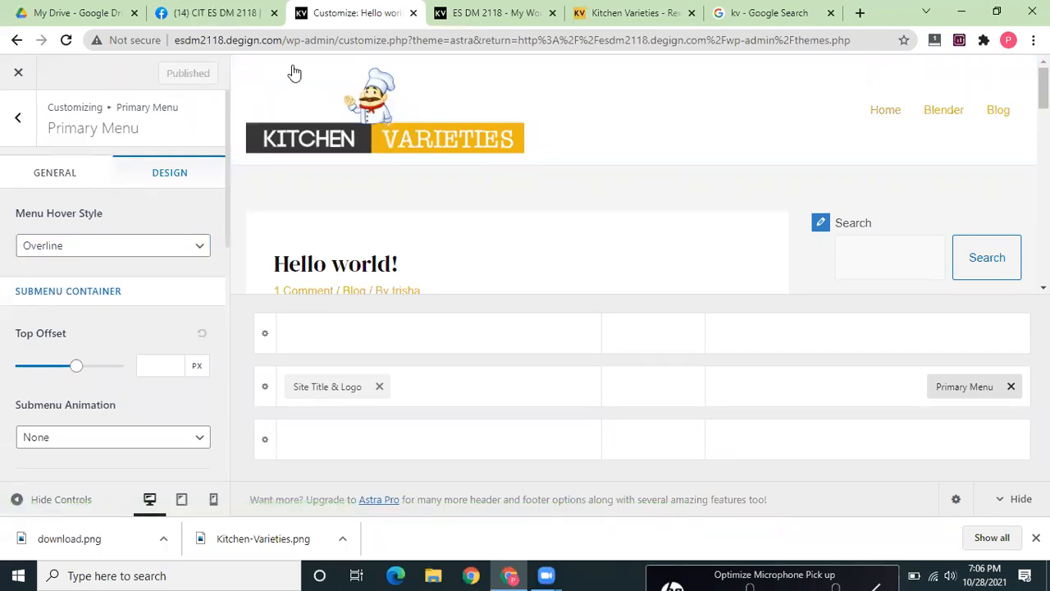
- Check the header menu on the open live site page, and set the Primary Menu's hover style to None
left_click(492, 12)
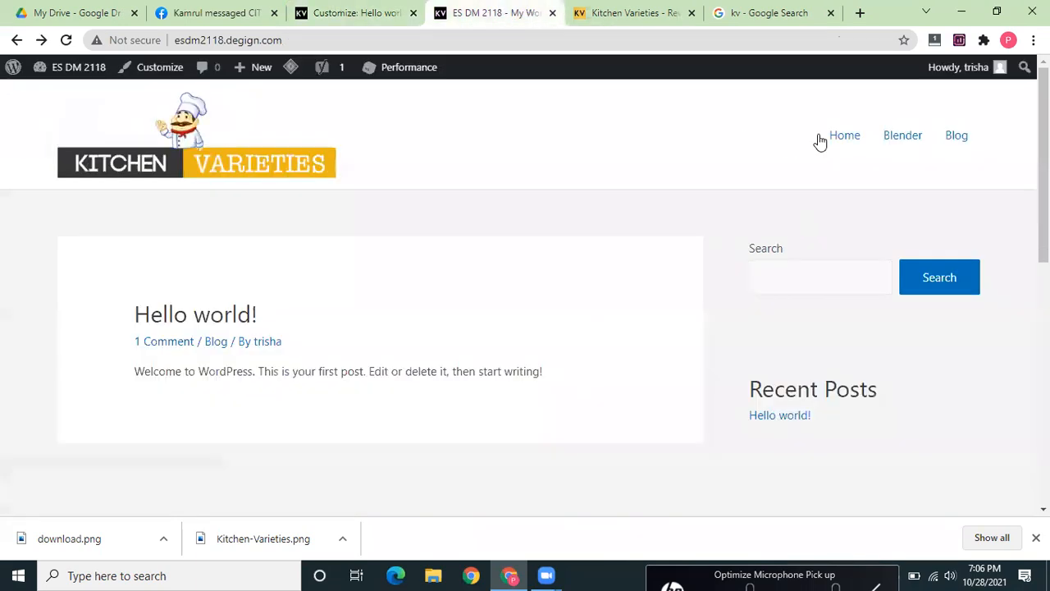
left_click(338, 10)
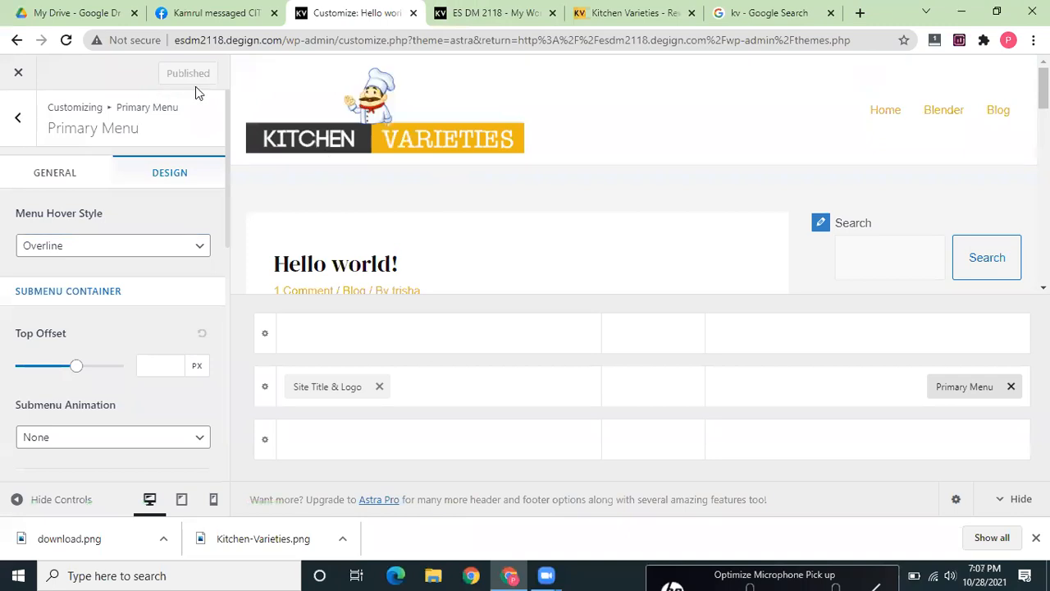
left_click(164, 252)
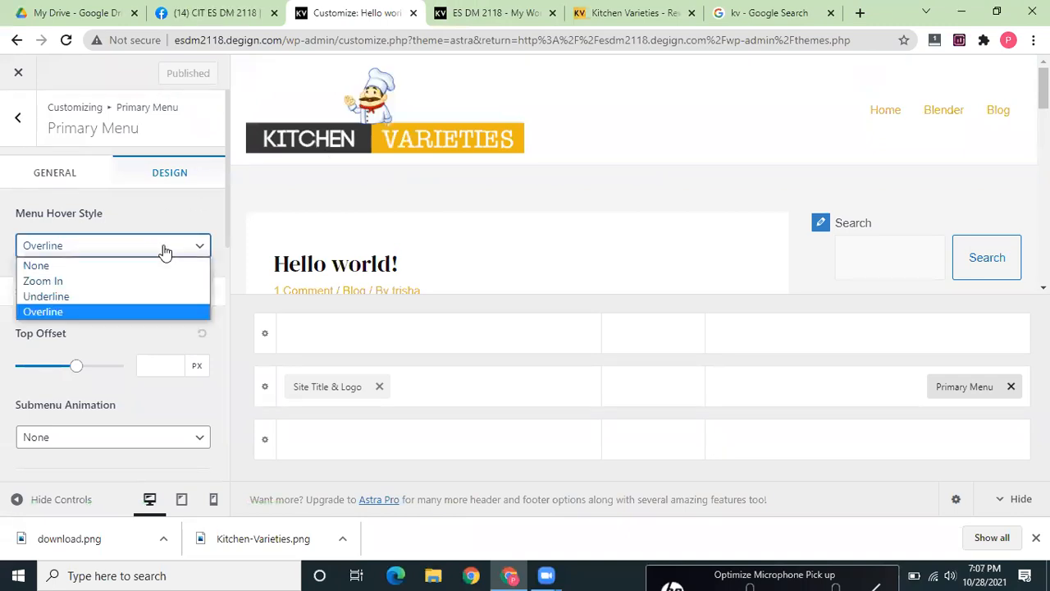
left_click(119, 265)
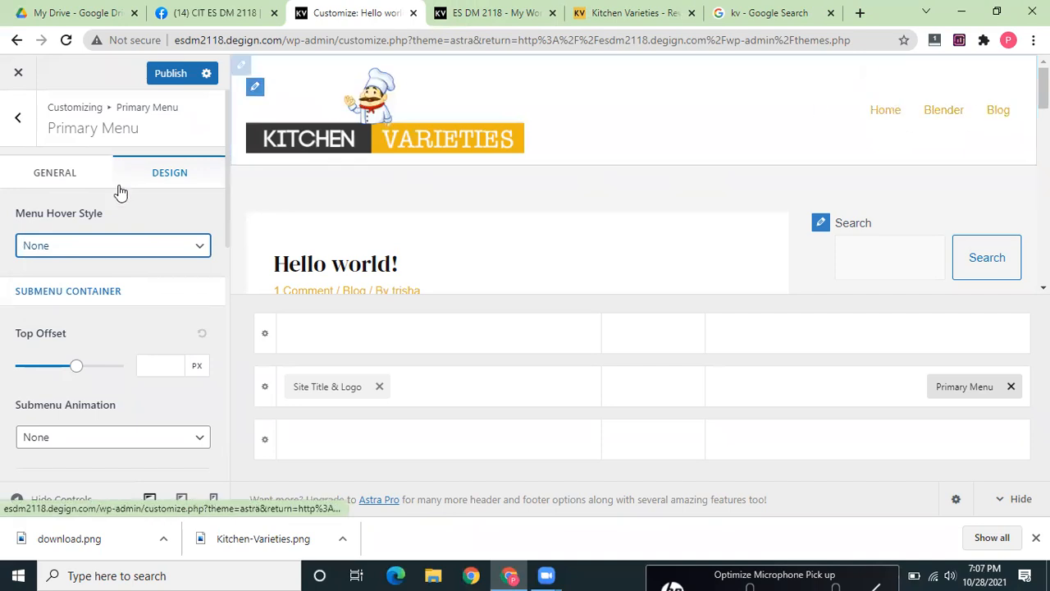
- Set the Primary Menu's hover style to Zoom In and check the effect on the header menu in the preview
left_click(131, 253)
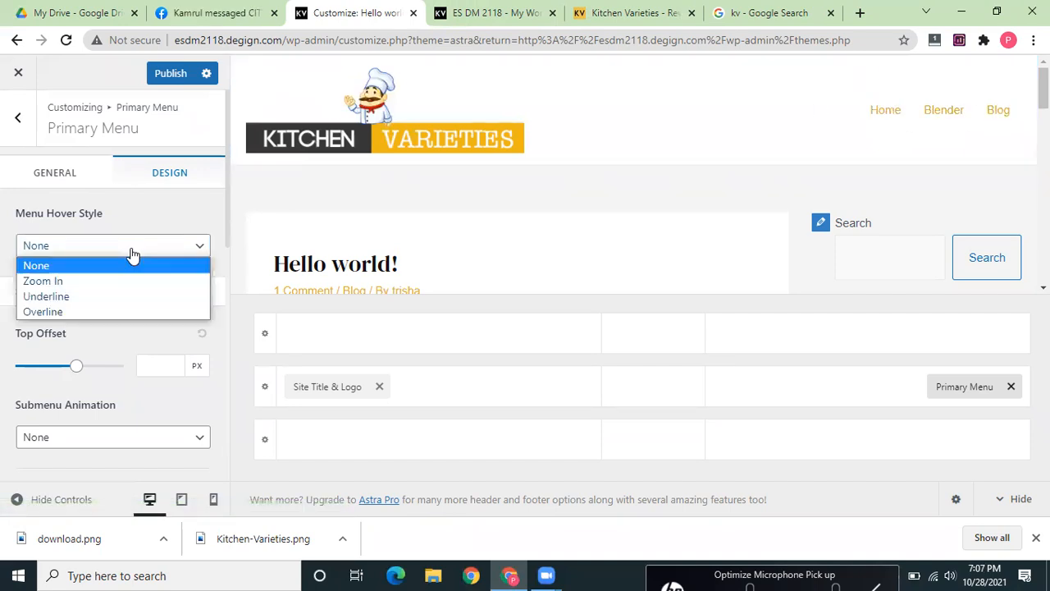
left_click(96, 280)
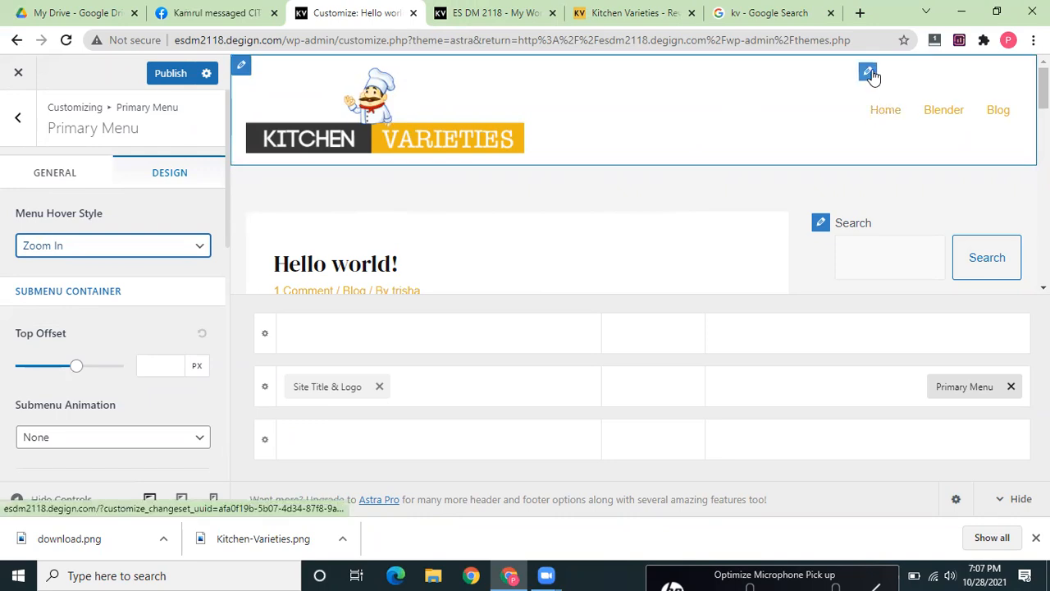
left_click(872, 76)
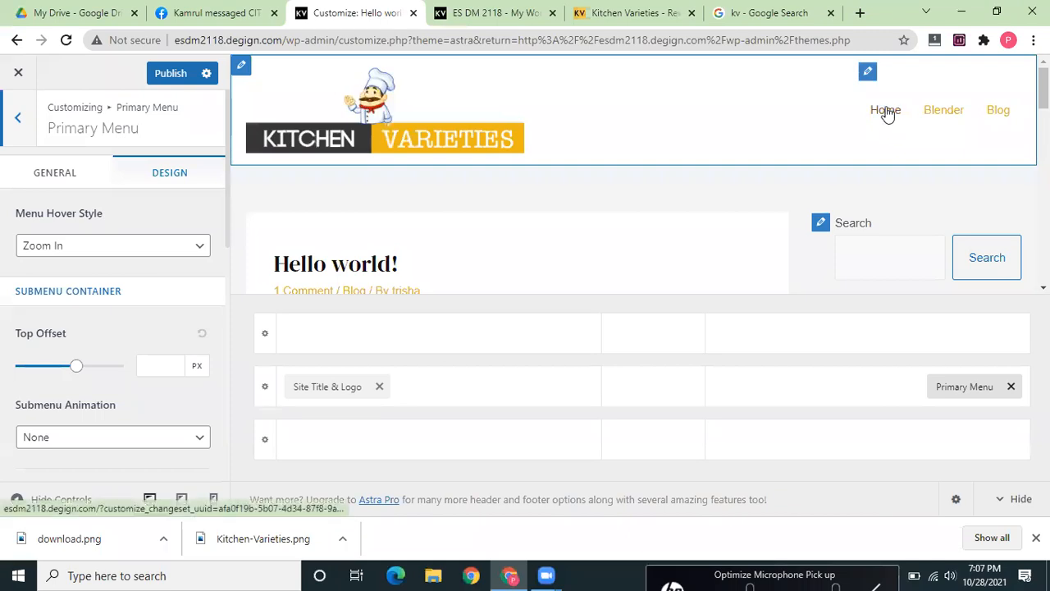
- Set the Primary Menu's hover style to Underline
left_click(78, 249)
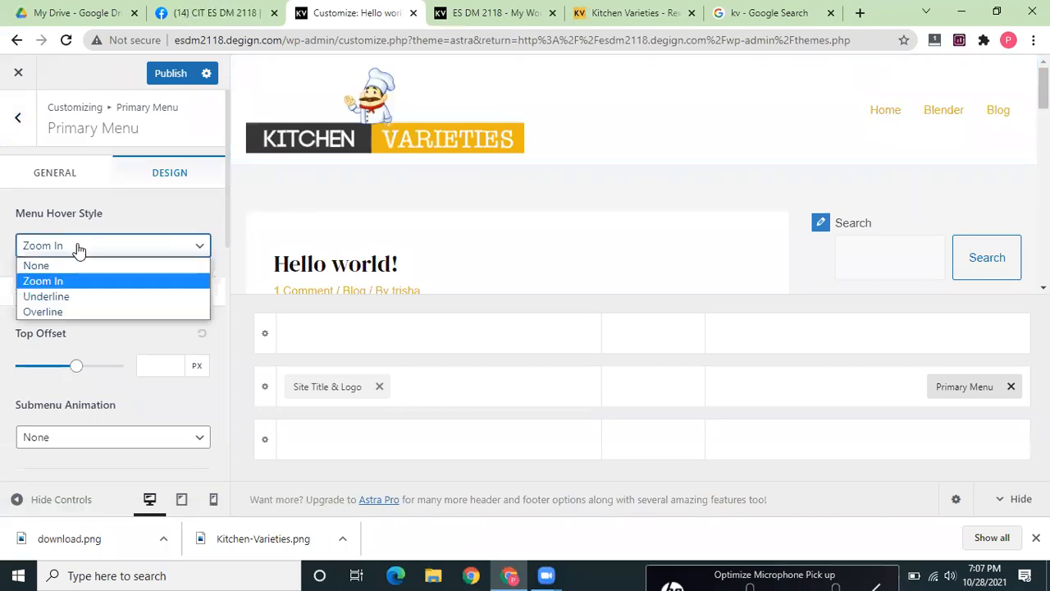
left_click(172, 182)
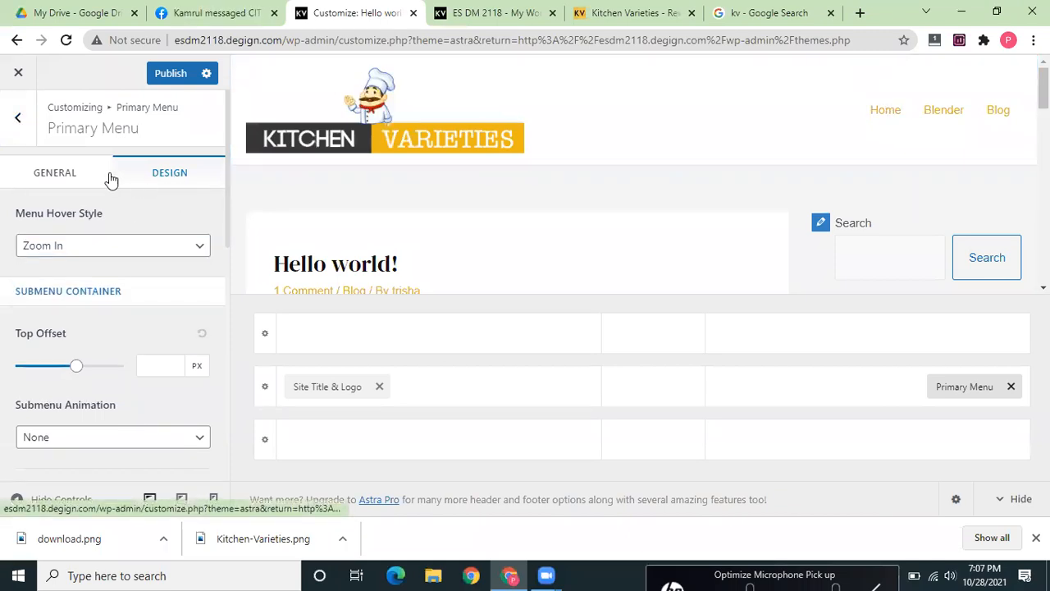
left_click(110, 255)
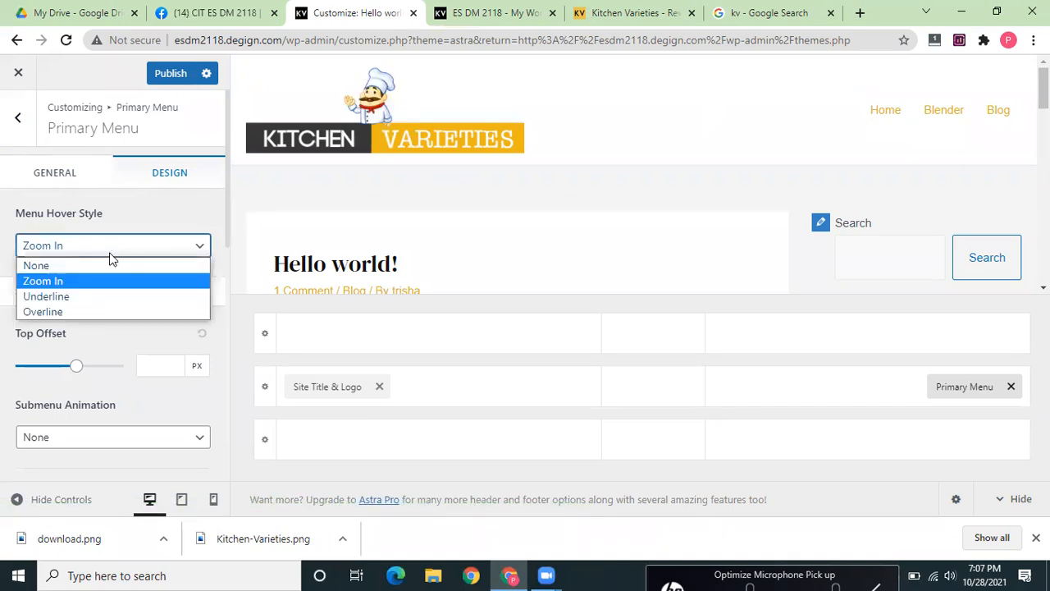
left_click(75, 296)
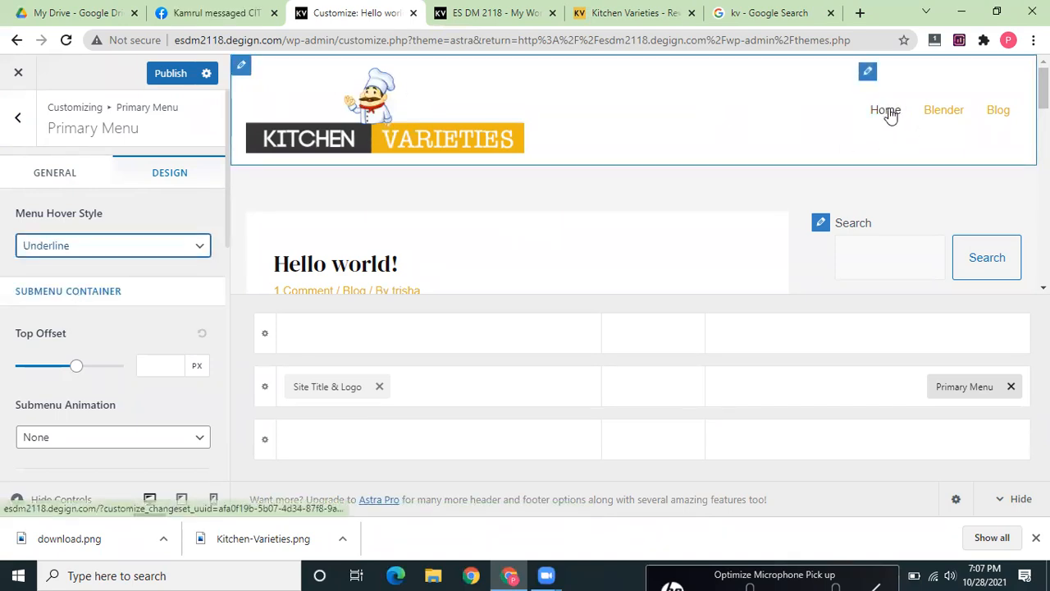
- Try the submenu's Item Divider in the Primary Menu's general settings and switch it back off
left_click(51, 185)
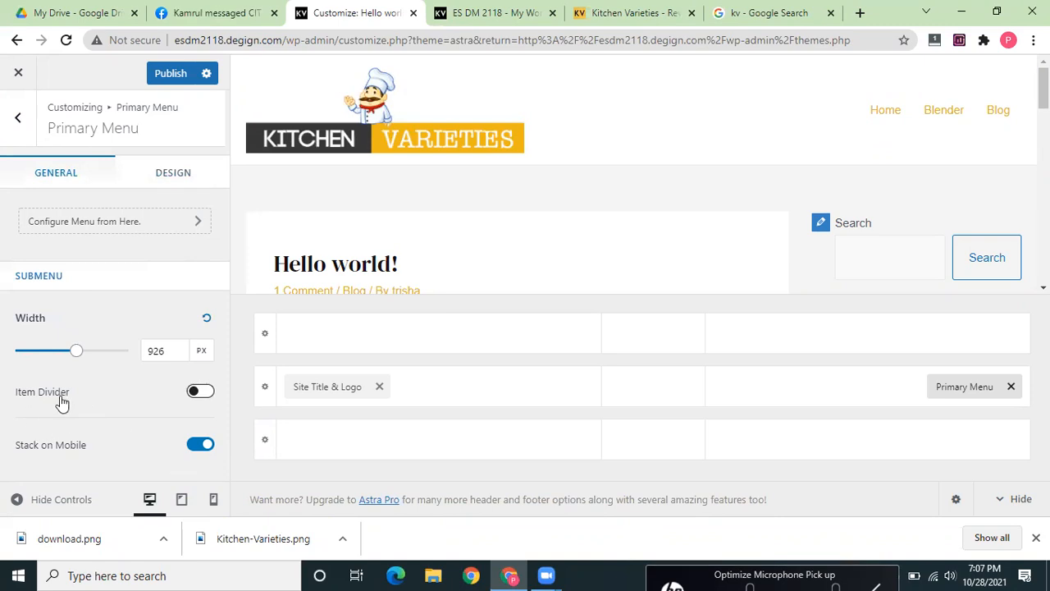
left_click(197, 392)
left_click(197, 392)
- Open the menu locations from the Primary Menu's configuration link and assign Main menu to the Off-Canvas Menu location
left_click(152, 222)
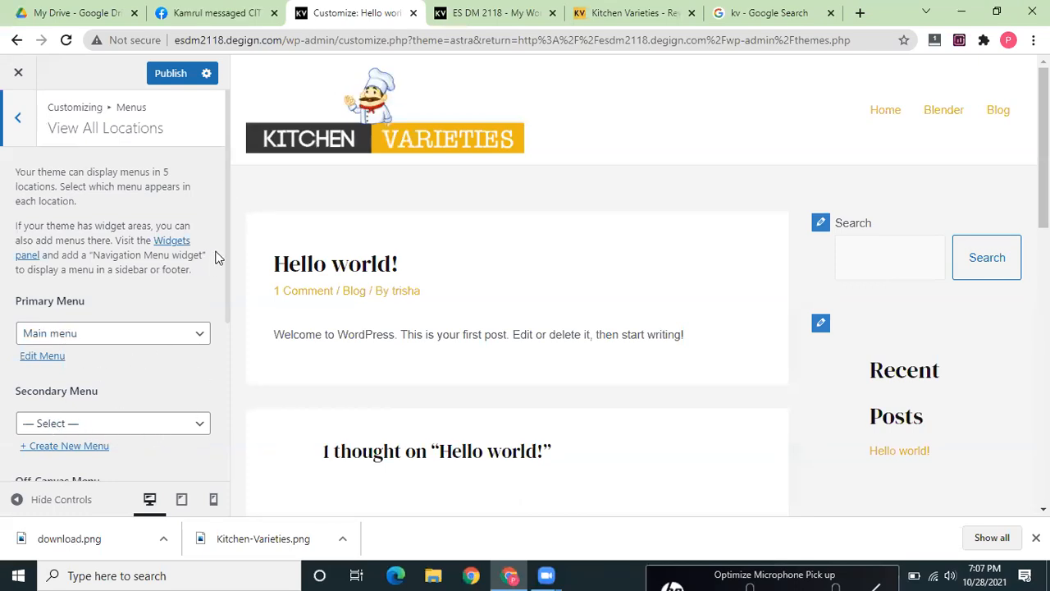
scroll(228, 271, "down", 3)
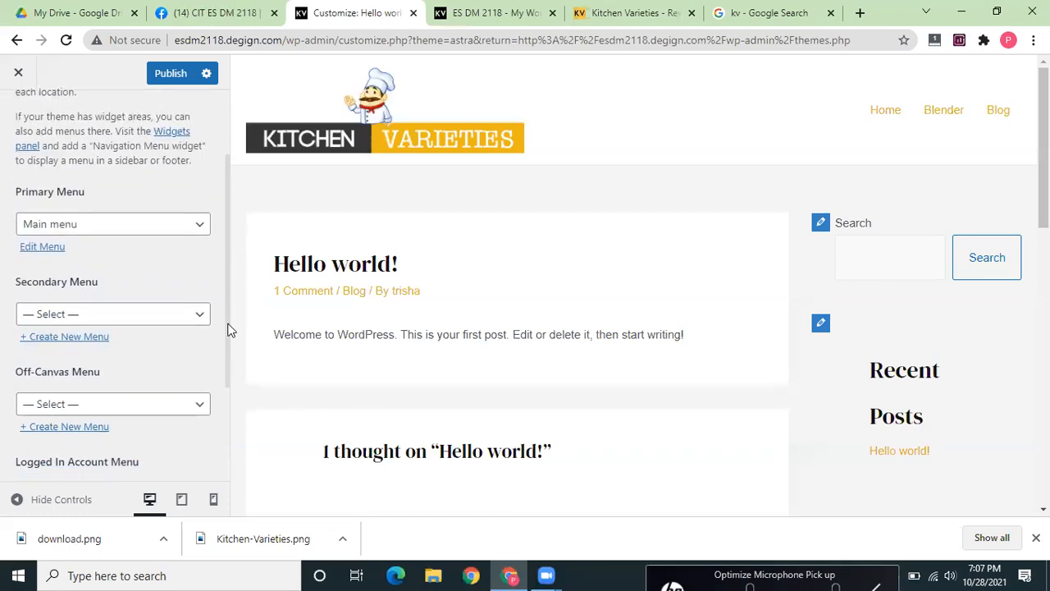
scroll(226, 337, "down", 2)
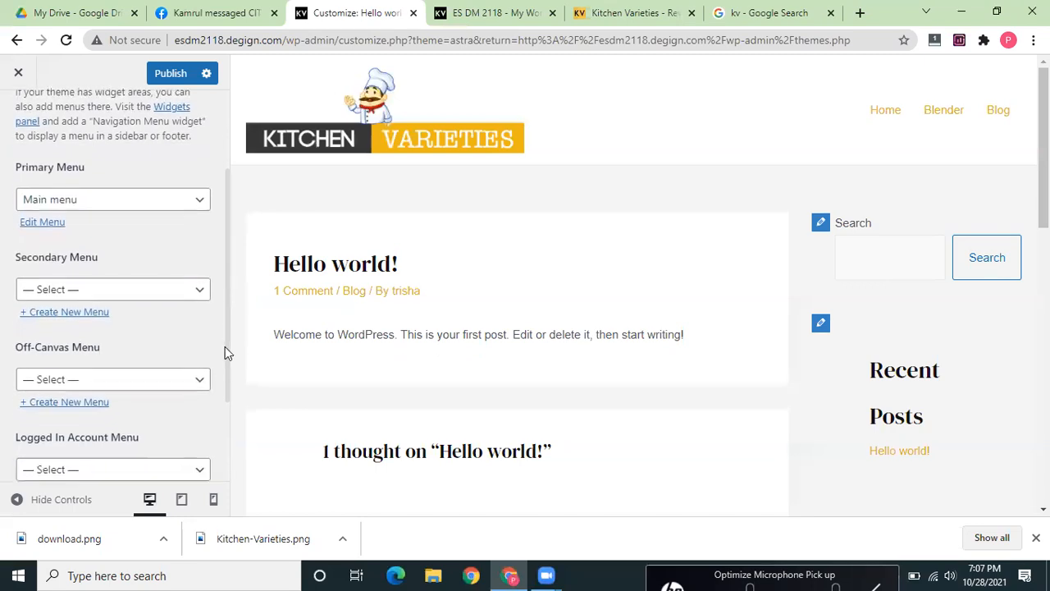
left_click(158, 326)
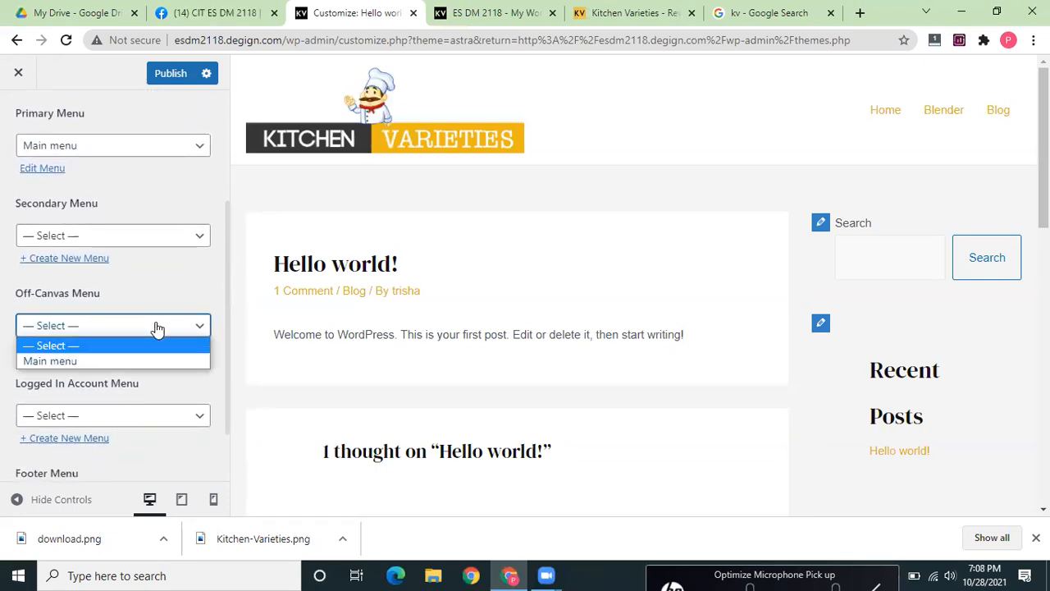
left_click(121, 363)
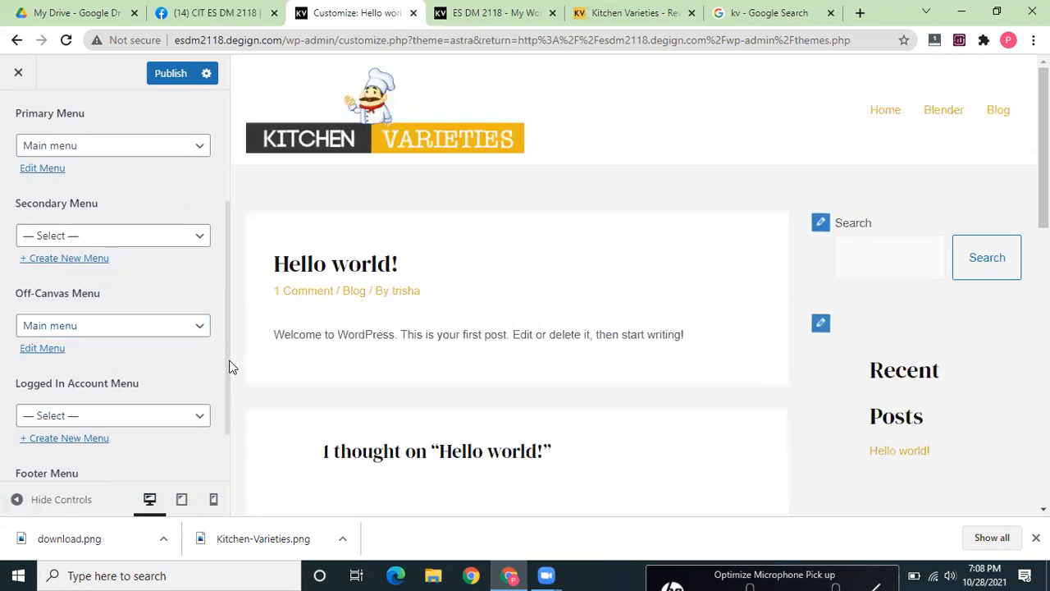
scroll(230, 402, "down", 2)
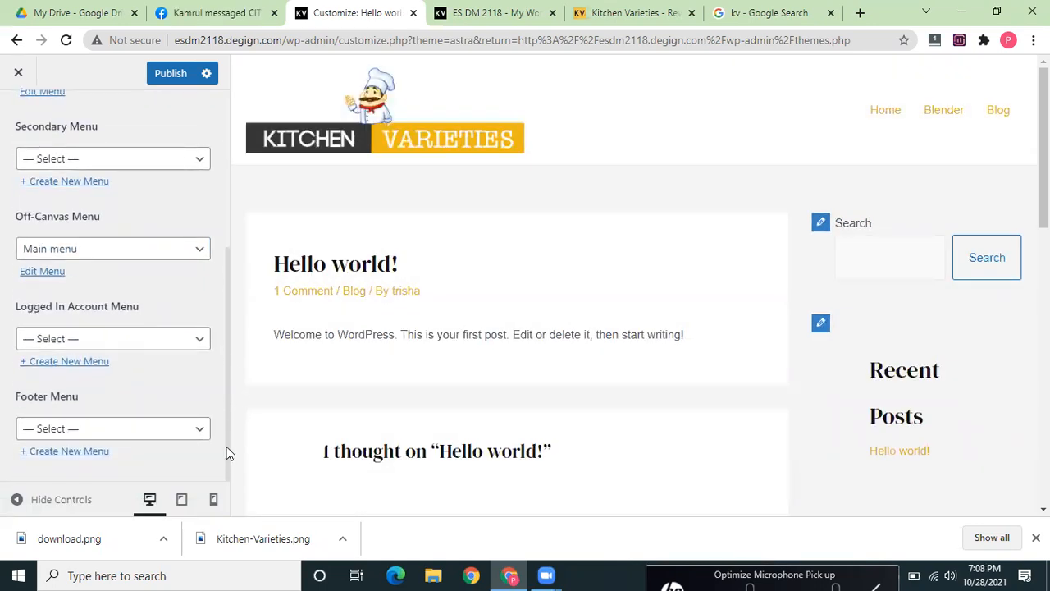
scroll(205, 238, "up", 2)
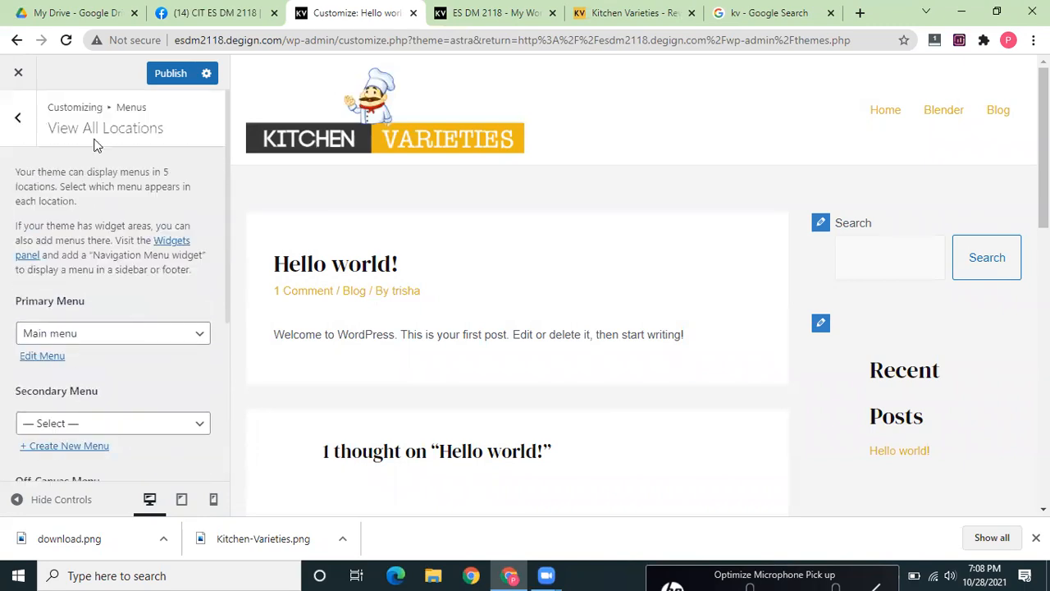
- Leave the menu location settings and reopen the design settings of the header's Primary Menu
left_click(18, 122)
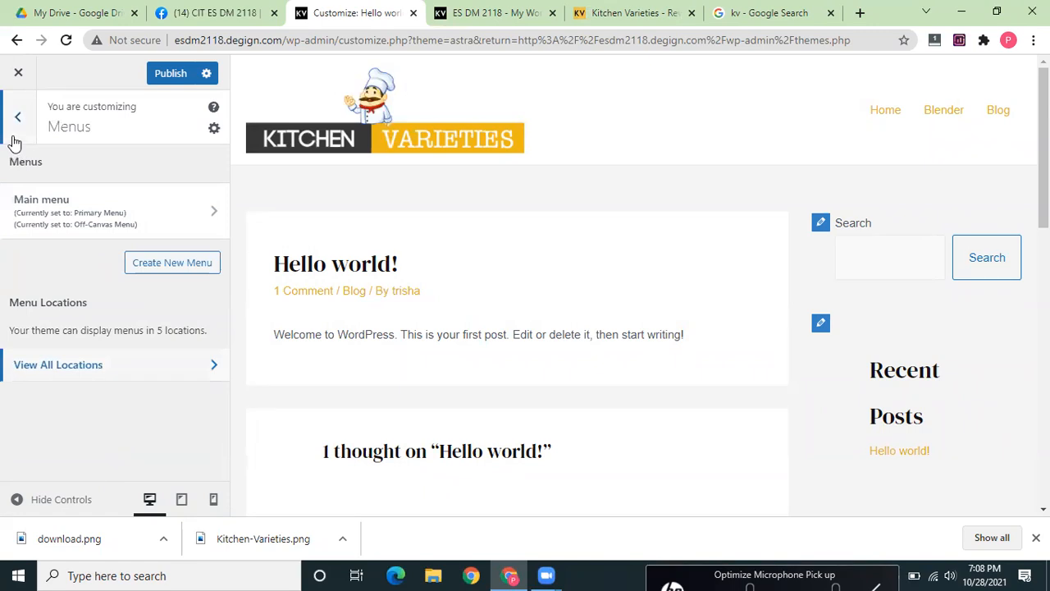
left_click(16, 138)
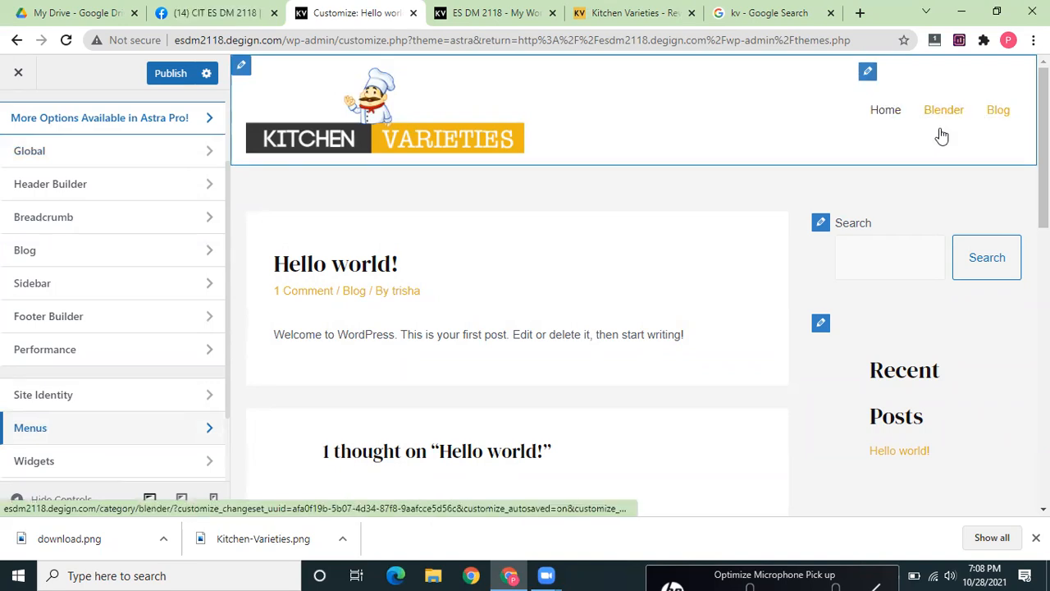
left_click(868, 74)
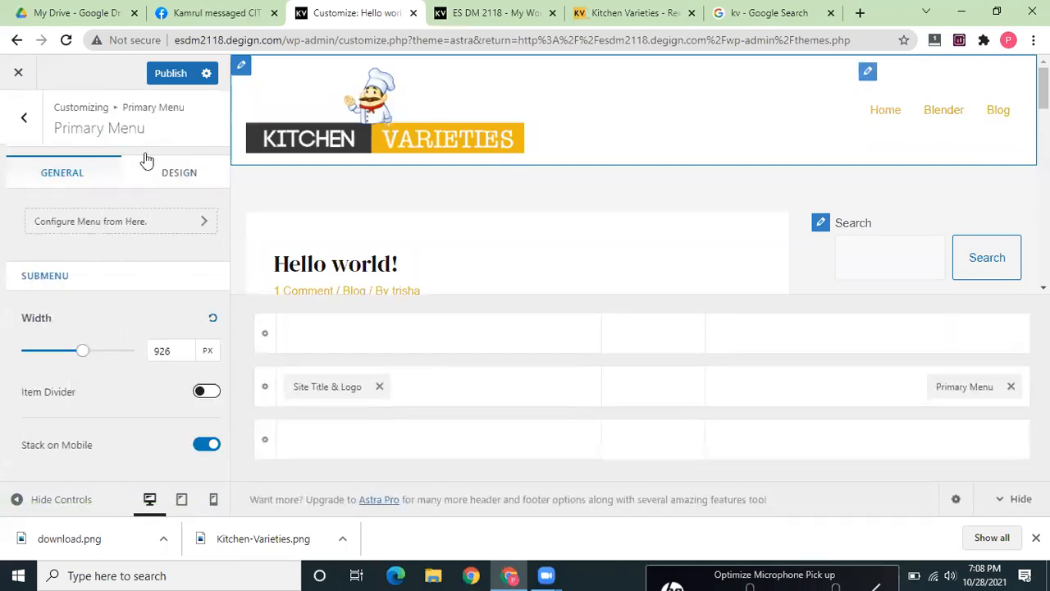
left_click(192, 185)
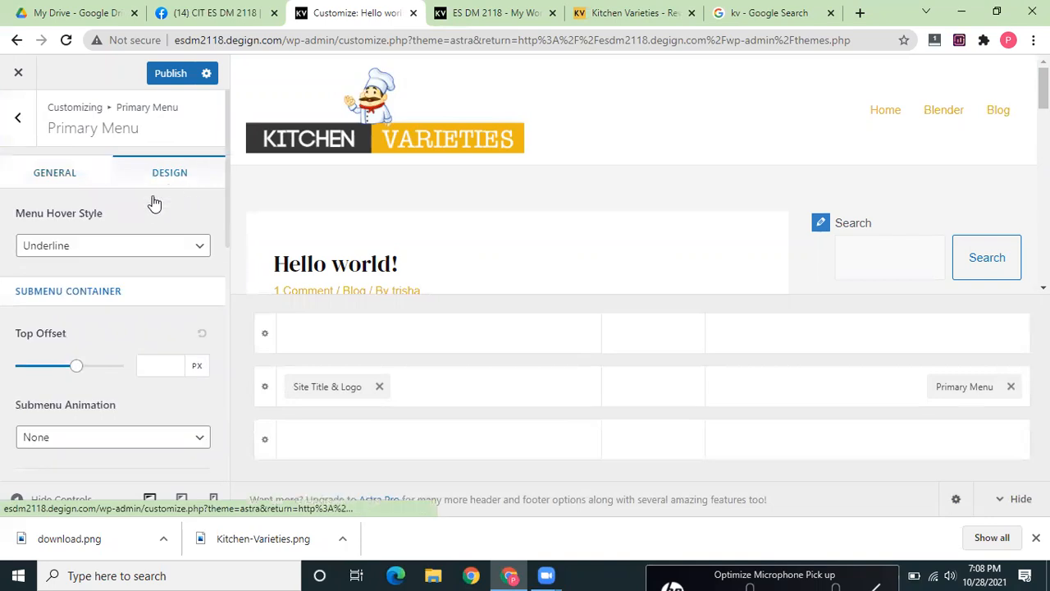
- Compare the Zoom In, Overline and Underline hover styles on the Primary Menu, and settle on Zoom In
left_click(146, 245)
left_click(82, 281)
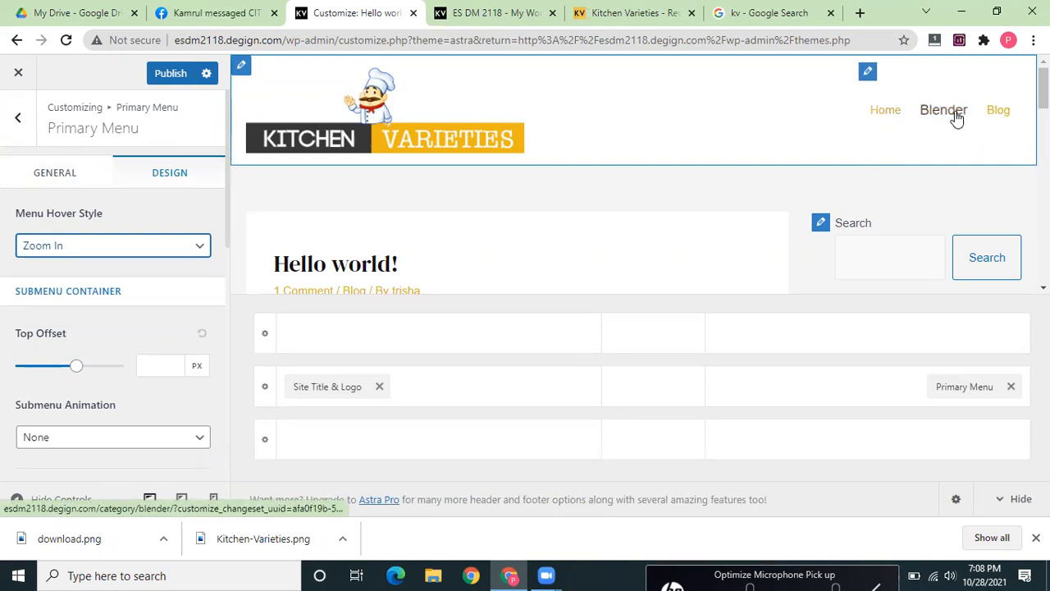
left_click(143, 257)
left_click(98, 309)
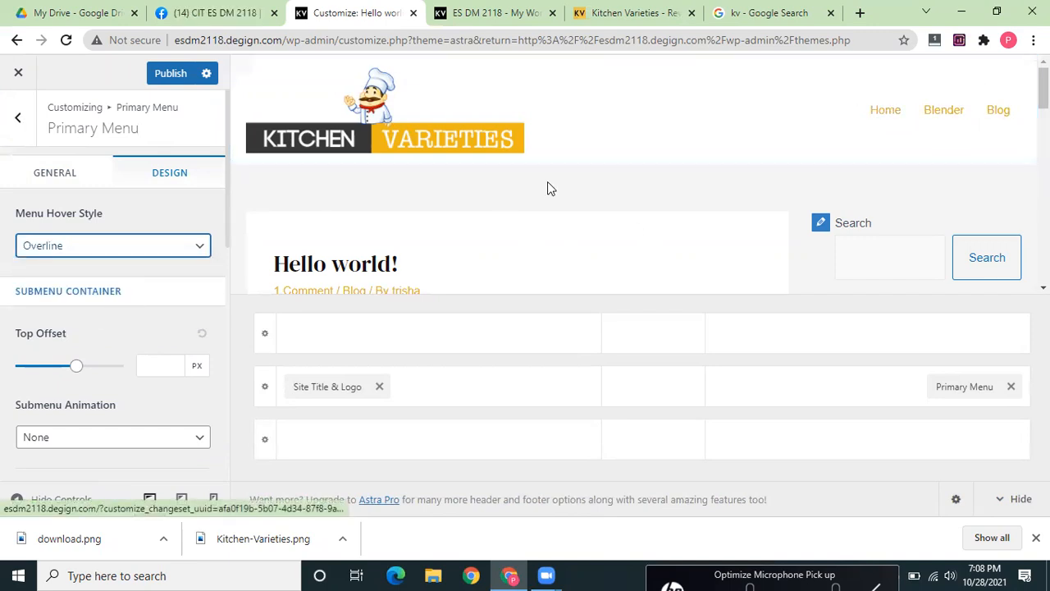
left_click(195, 245)
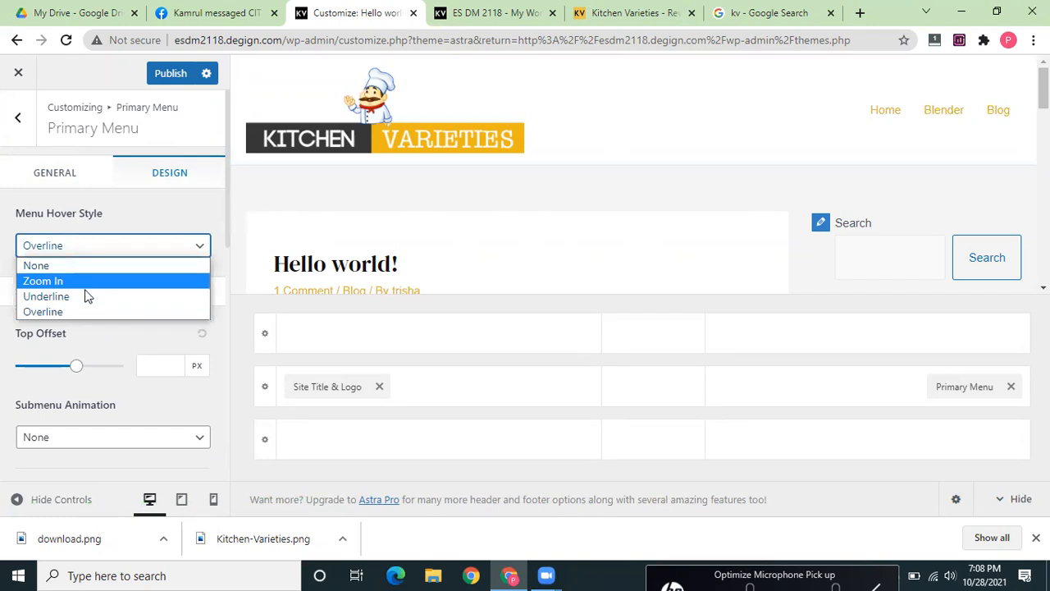
left_click(86, 296)
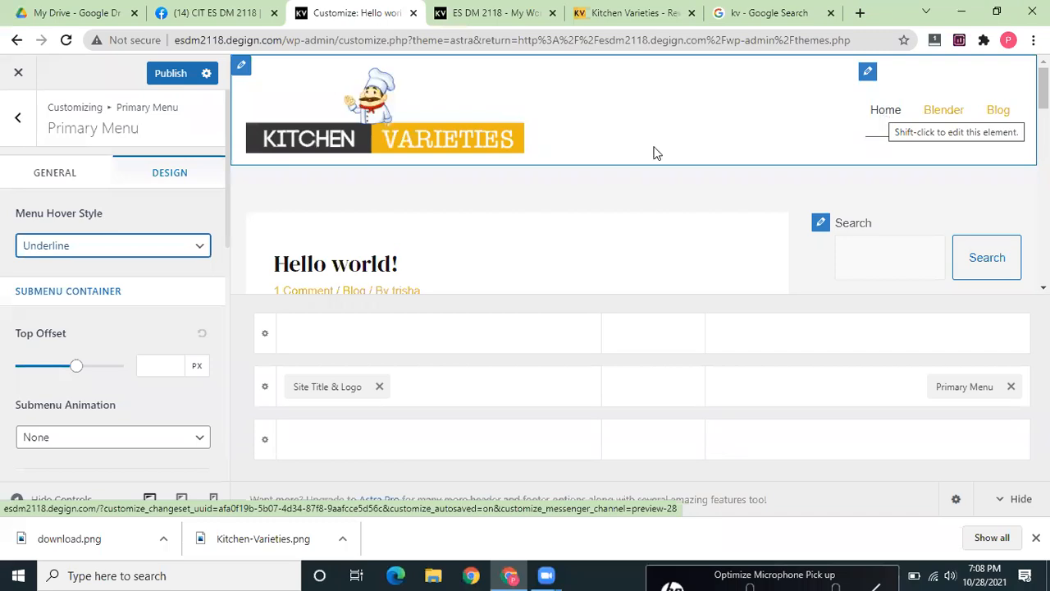
left_click(148, 253)
left_click(79, 284)
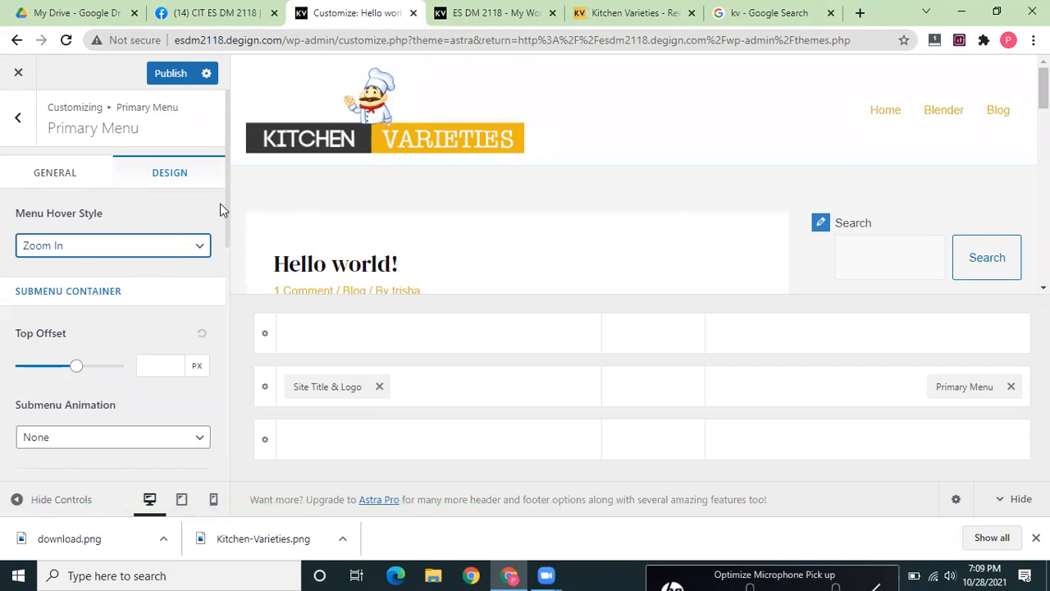
- Set the third Text / Link menu color of the Primary Menu to dark brown #463c3c
left_click_drag(227, 213, 227, 445)
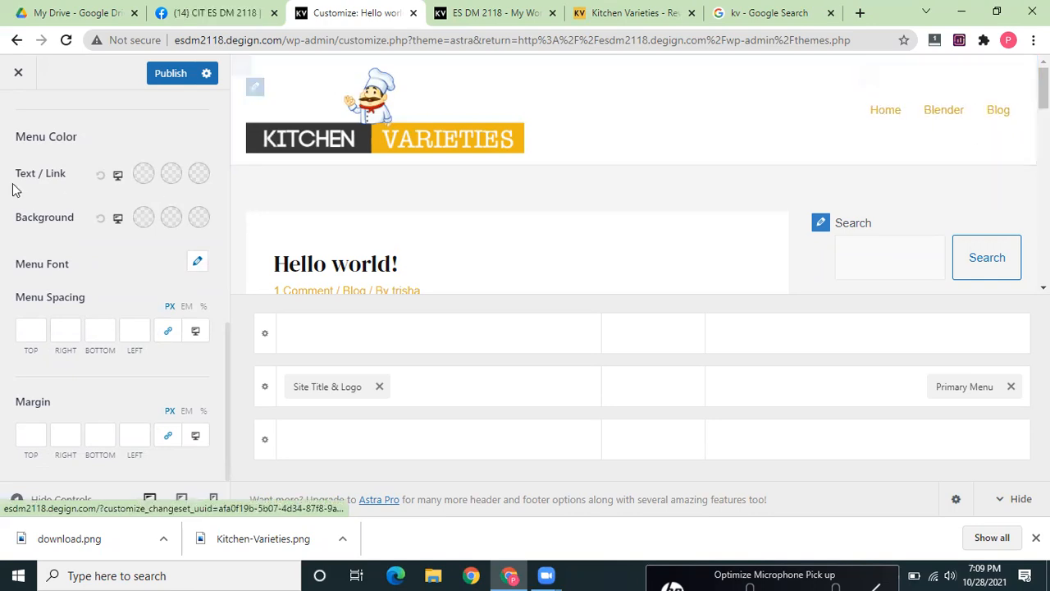
left_click(198, 174)
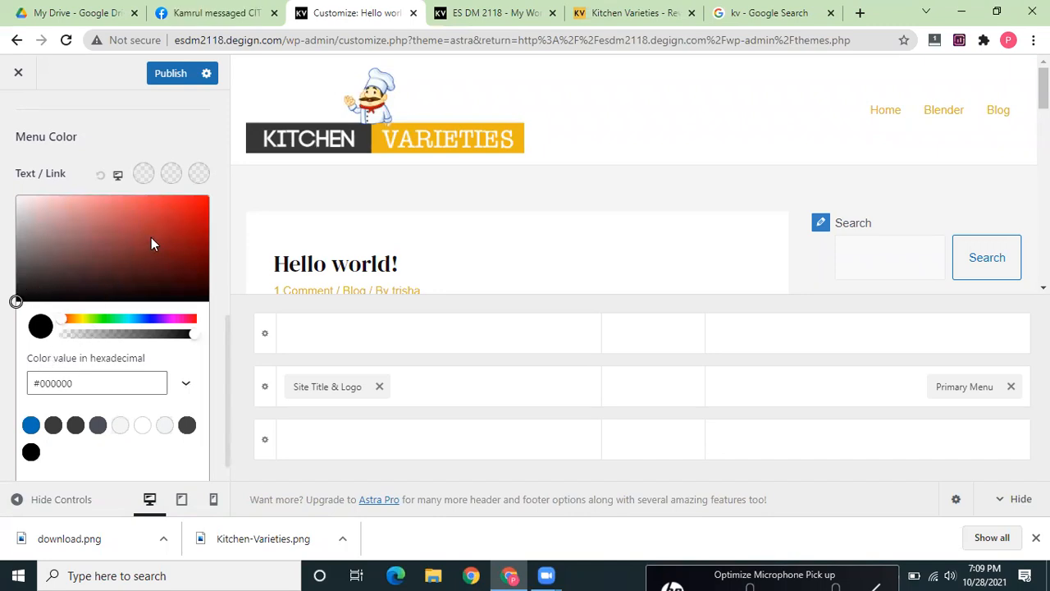
left_click(44, 273)
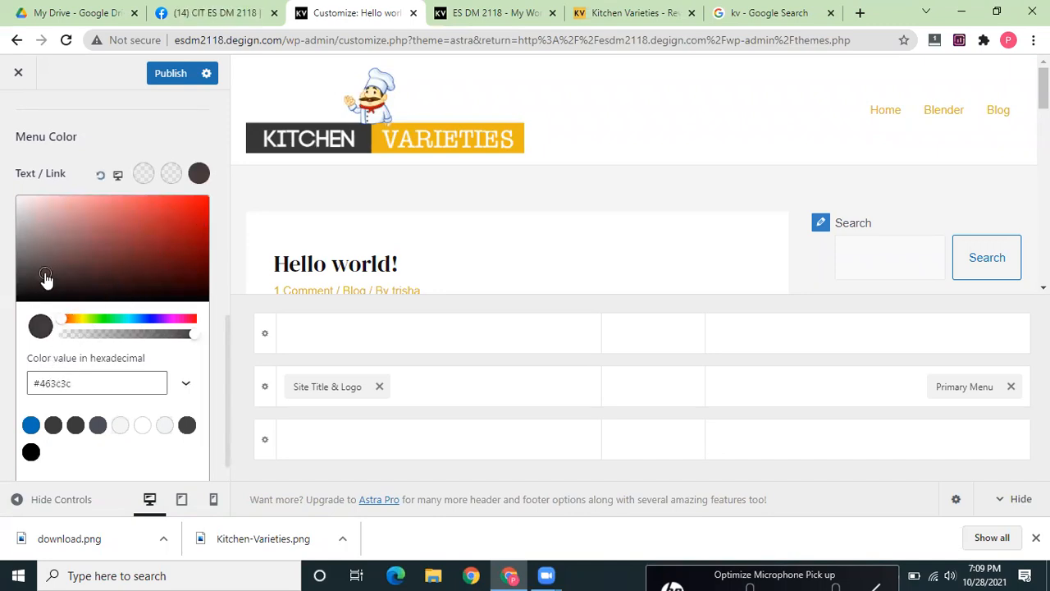
left_click(146, 134)
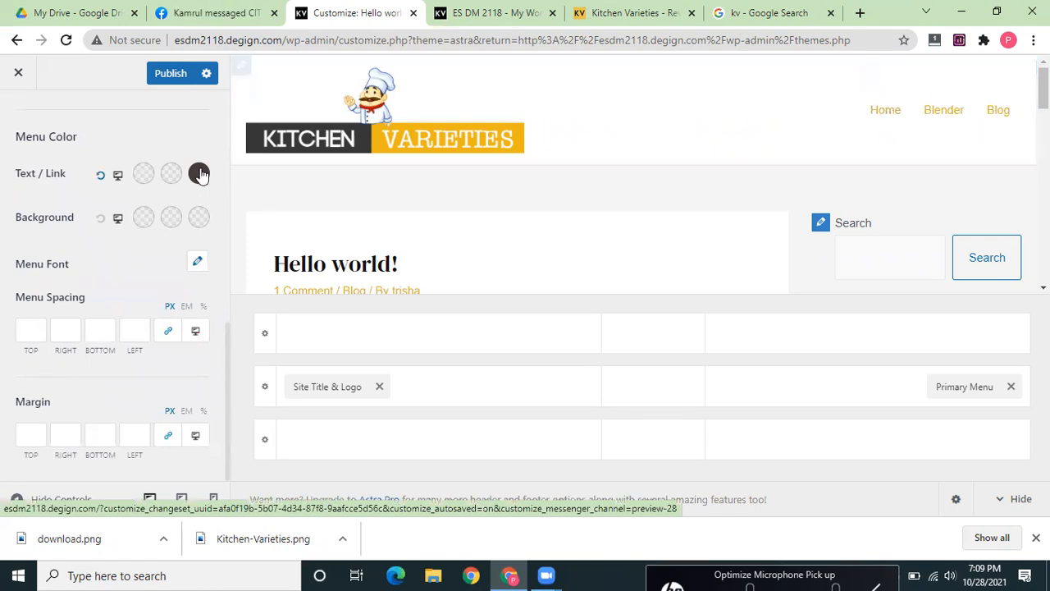
- Change the third Text / Link menu color to a strong red
left_click(198, 173)
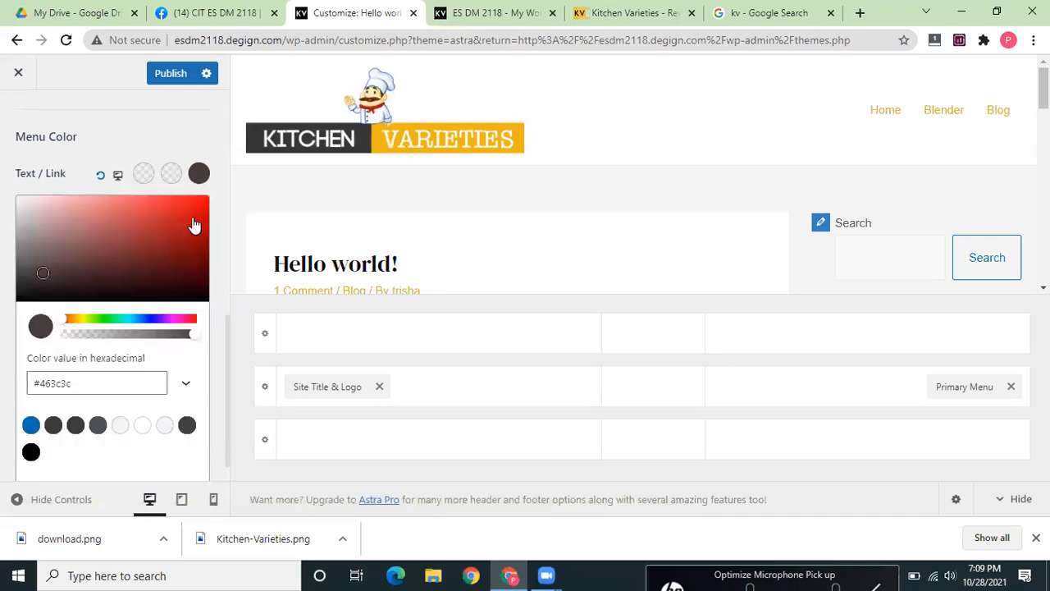
left_click(191, 215)
left_click(195, 125)
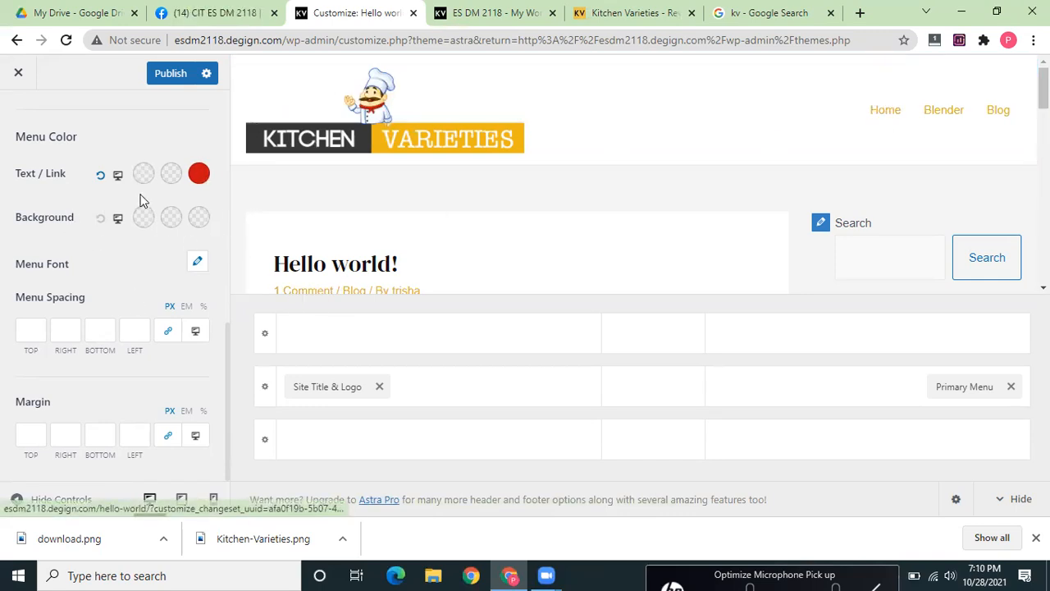
- Set the second Text / Link menu color to light red #da3939
left_click(170, 175)
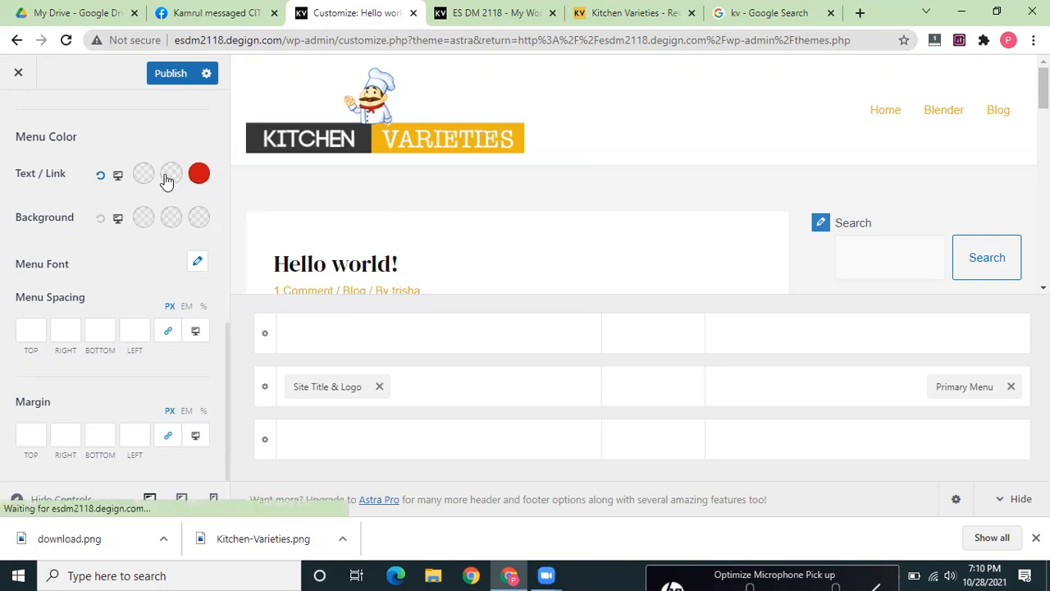
left_click(159, 212)
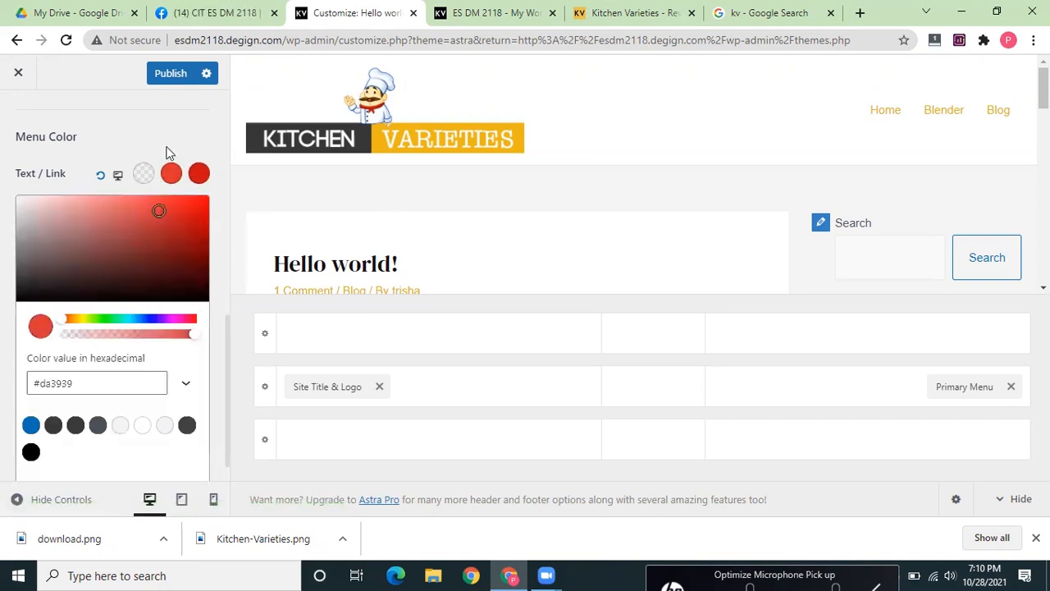
left_click(142, 191)
- Try red #d01010 as the first Text / Link menu color, and reset all the Text / Link colors to their defaults
left_click(144, 175)
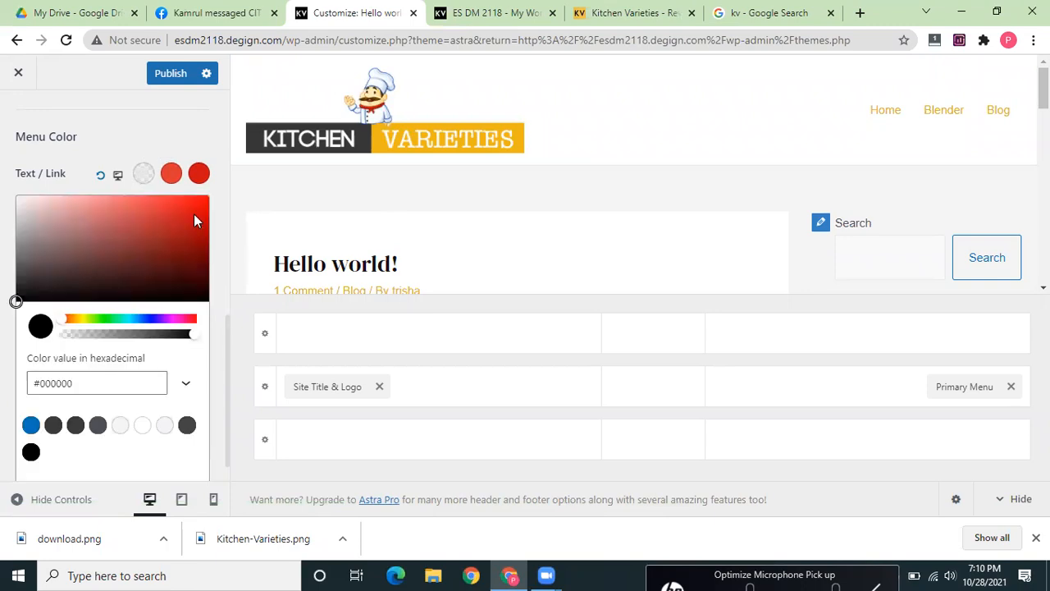
left_click(194, 214)
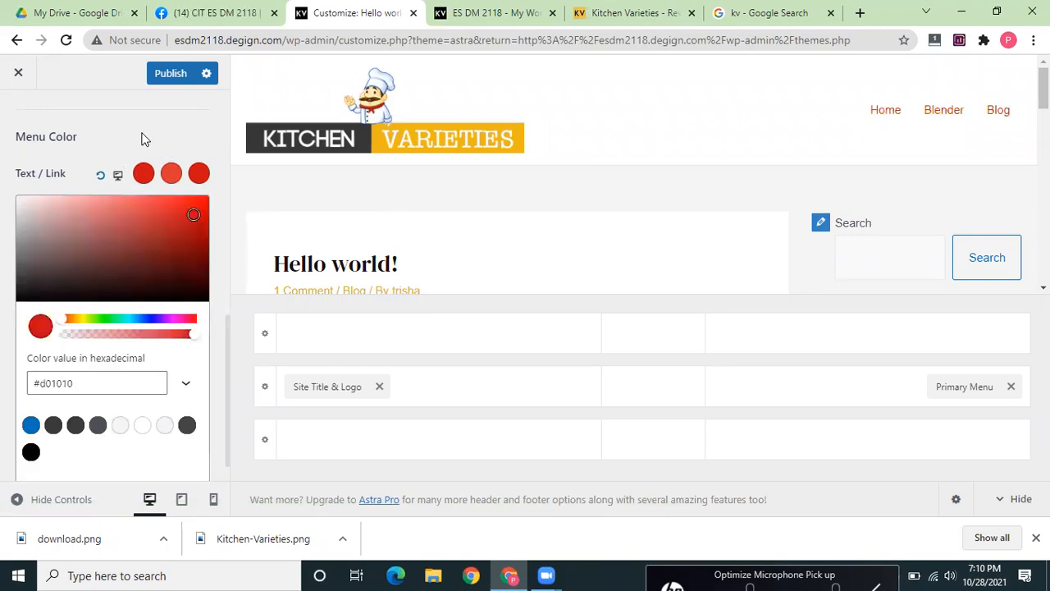
left_click(100, 172)
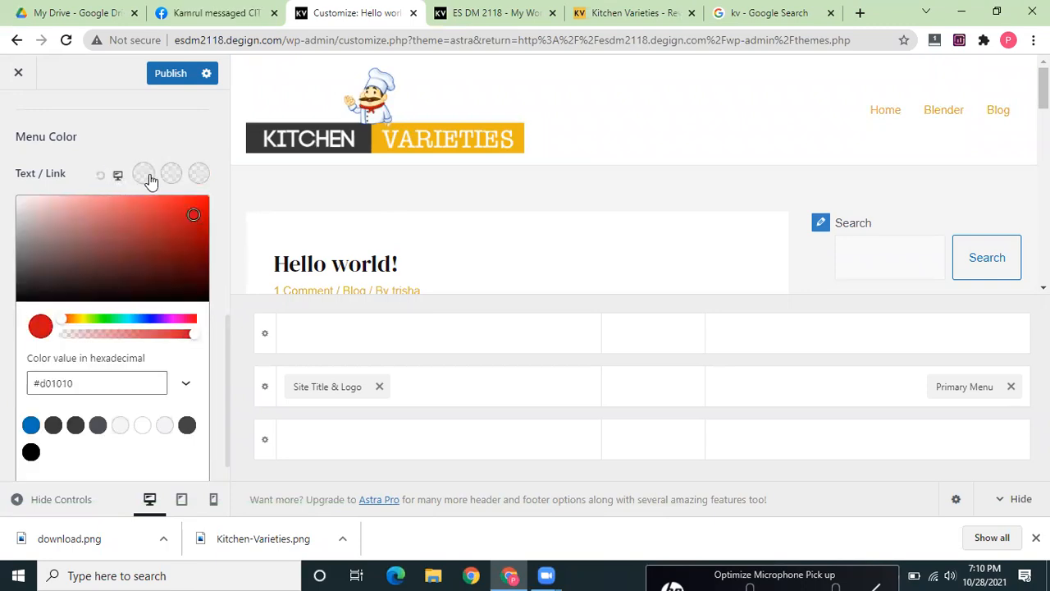
- Try red shades for the Text / Link menu colors: #e12727 for the first, #ea2020 for the second and #e80a0a for the third
left_click(175, 207)
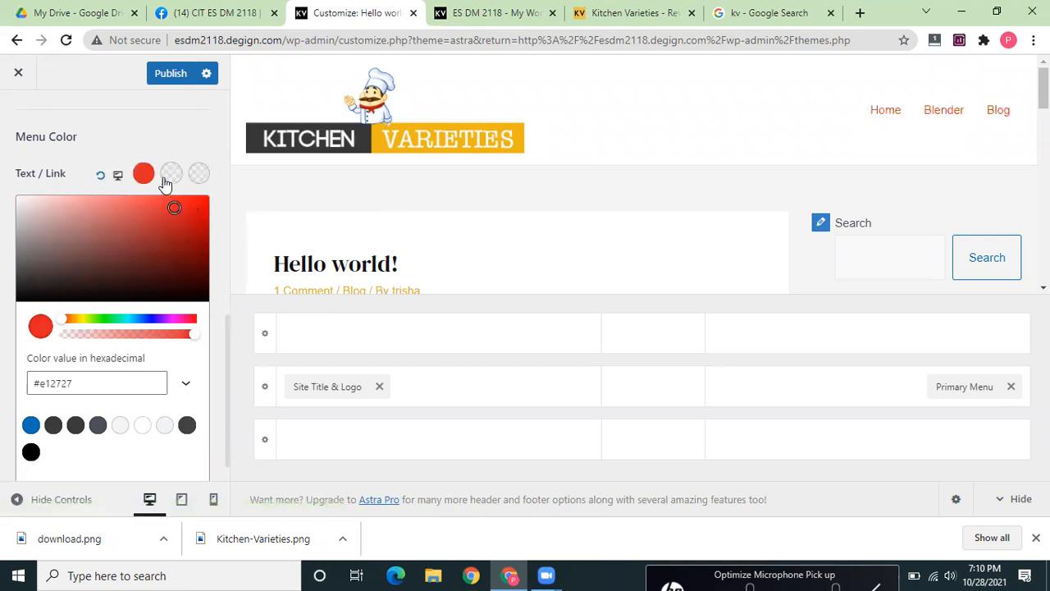
left_click(165, 180)
left_click(182, 203)
left_click(199, 175)
left_click(201, 204)
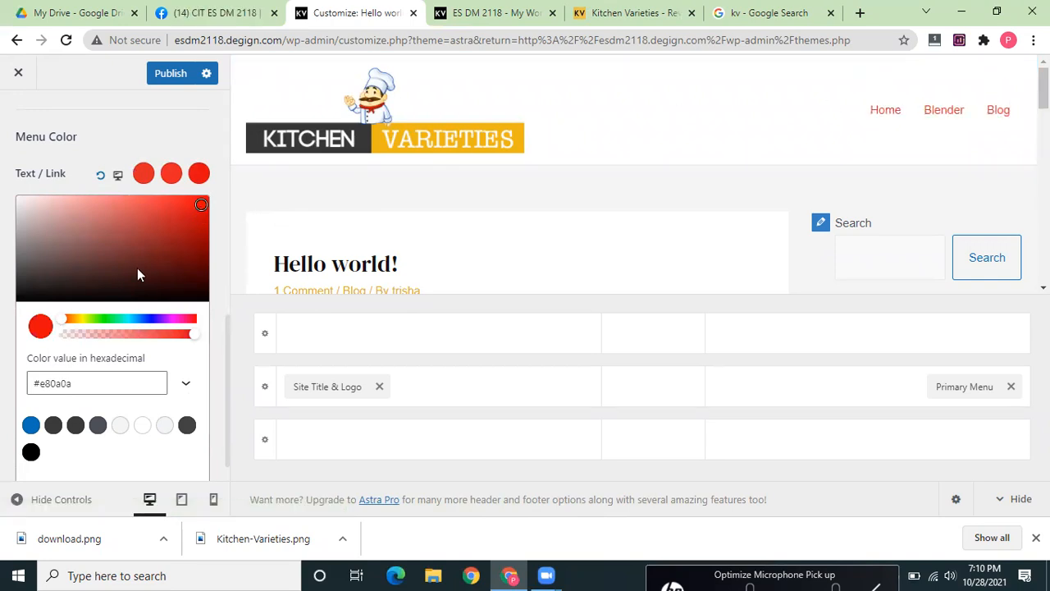
- Set all three Text / Link menu colors of the Primary Menu to black #000000
left_click(32, 452)
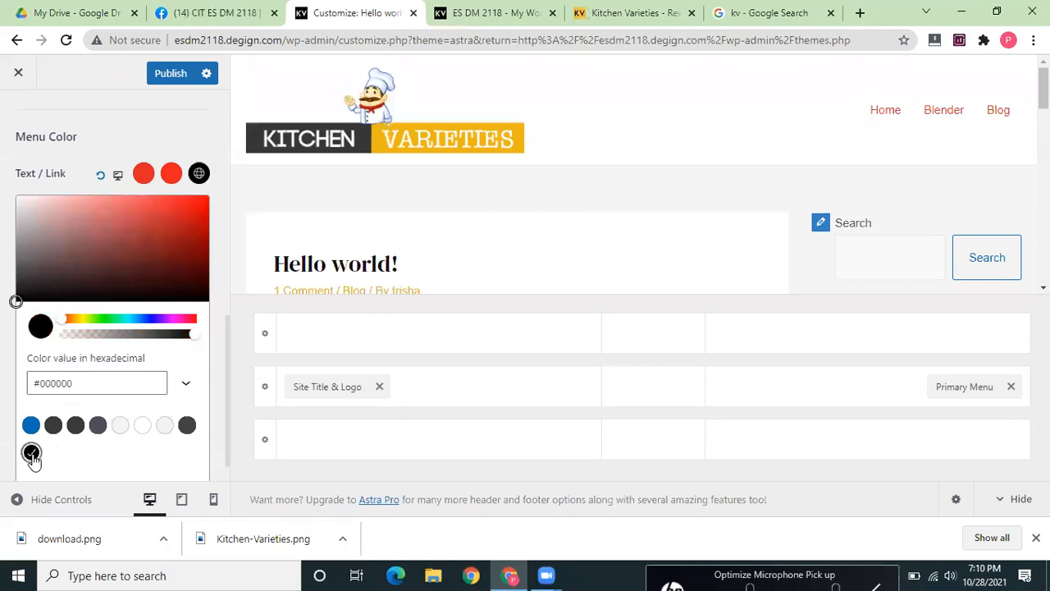
left_click(170, 175)
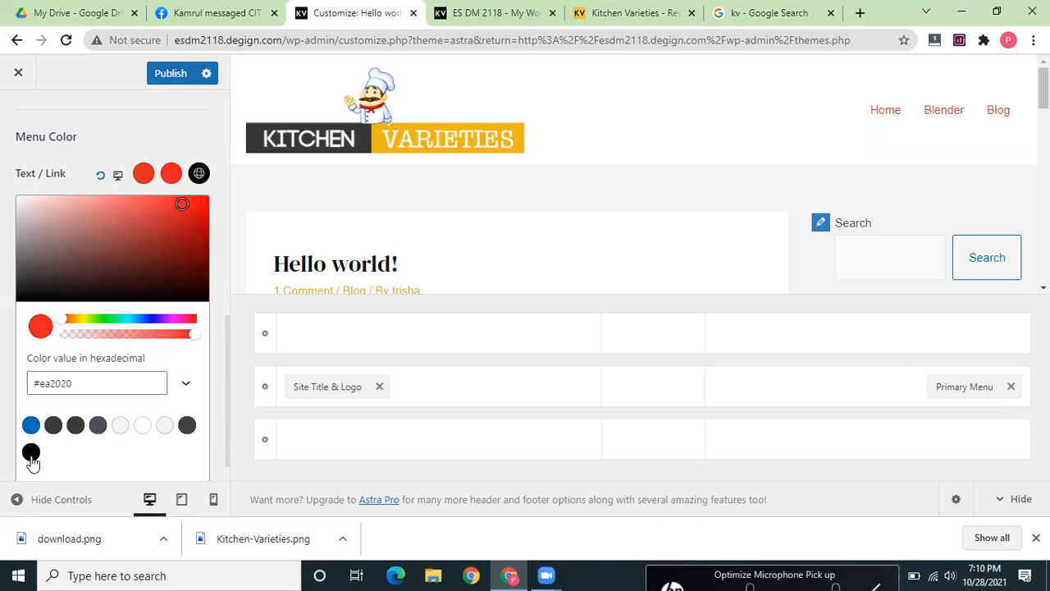
left_click(31, 453)
left_click(141, 181)
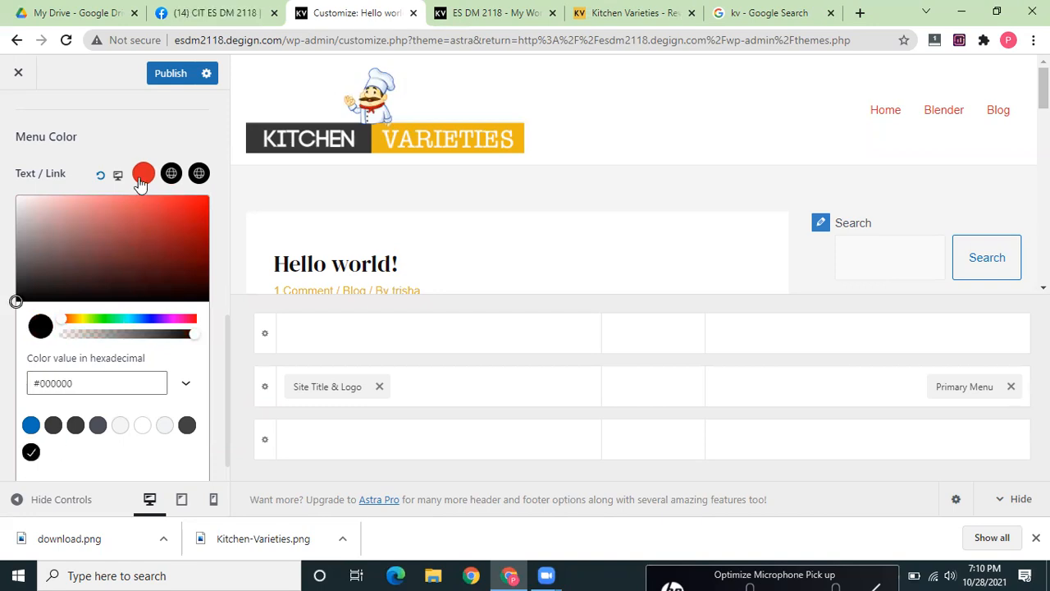
left_click(31, 453)
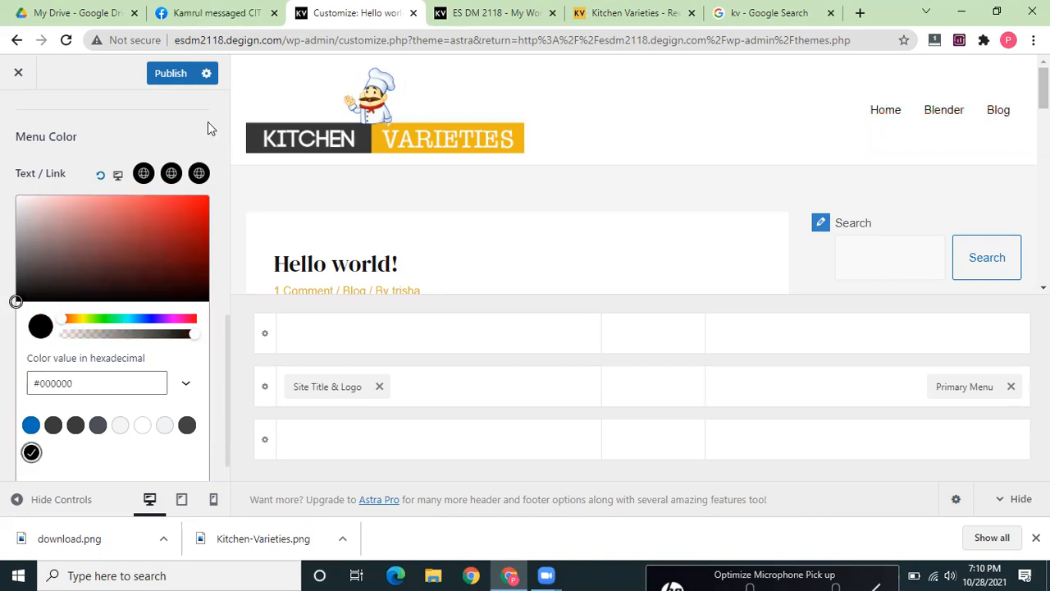
left_click(193, 149)
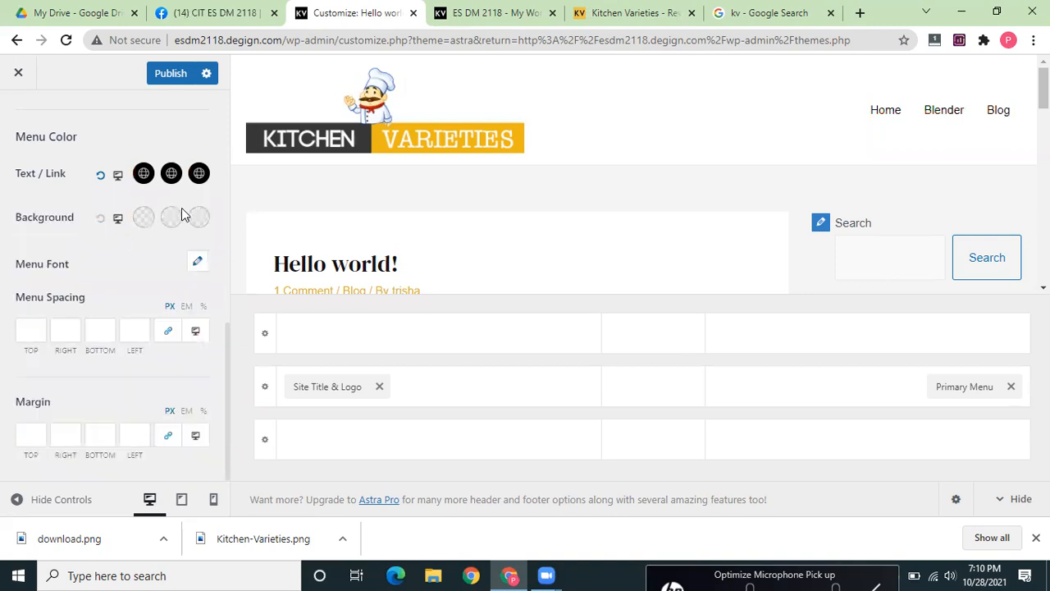
- Set the second Background menu color to dark gray #3a3a3a and the first Background color to black #000000
left_click(199, 222)
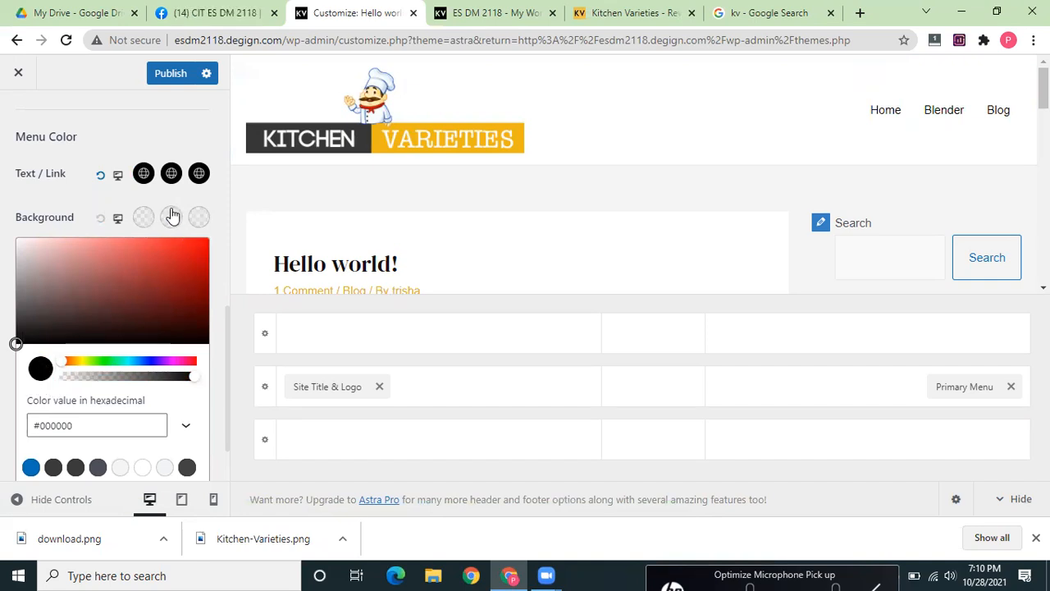
left_click(52, 471)
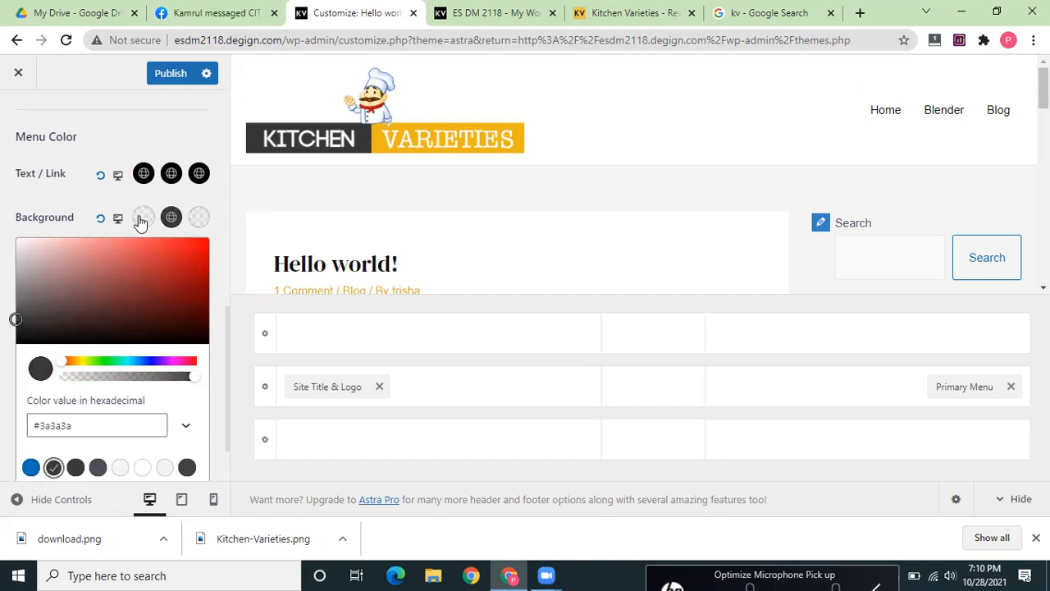
left_click(143, 218)
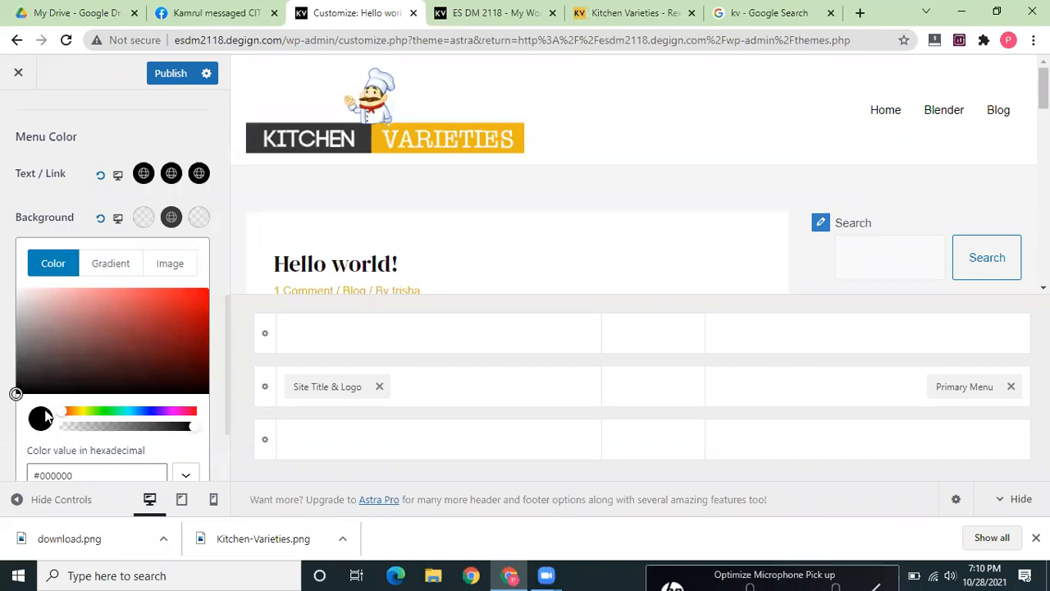
left_click_drag(229, 356, 229, 403)
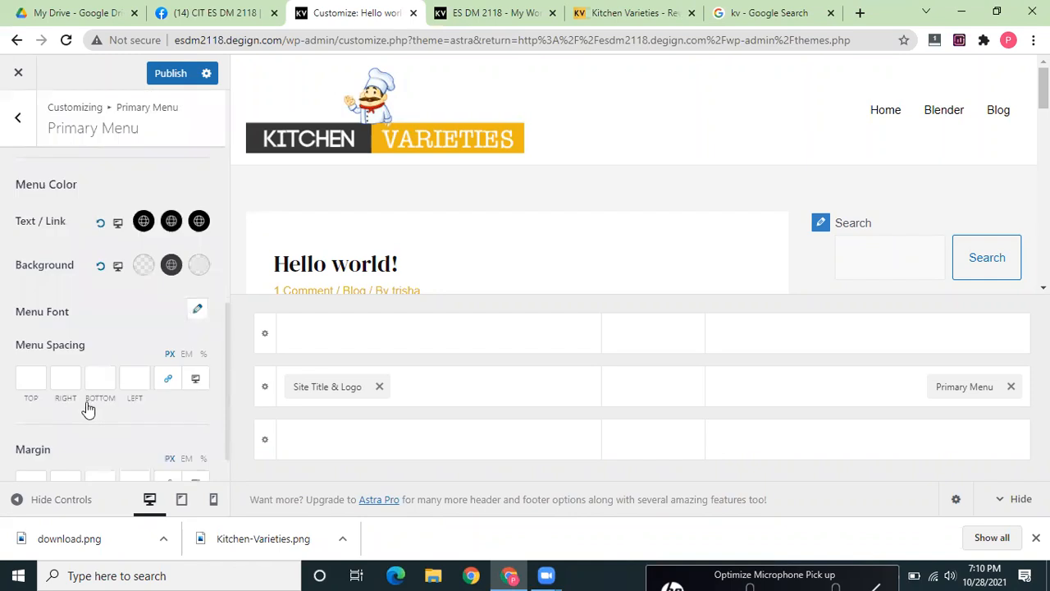
left_click(142, 265)
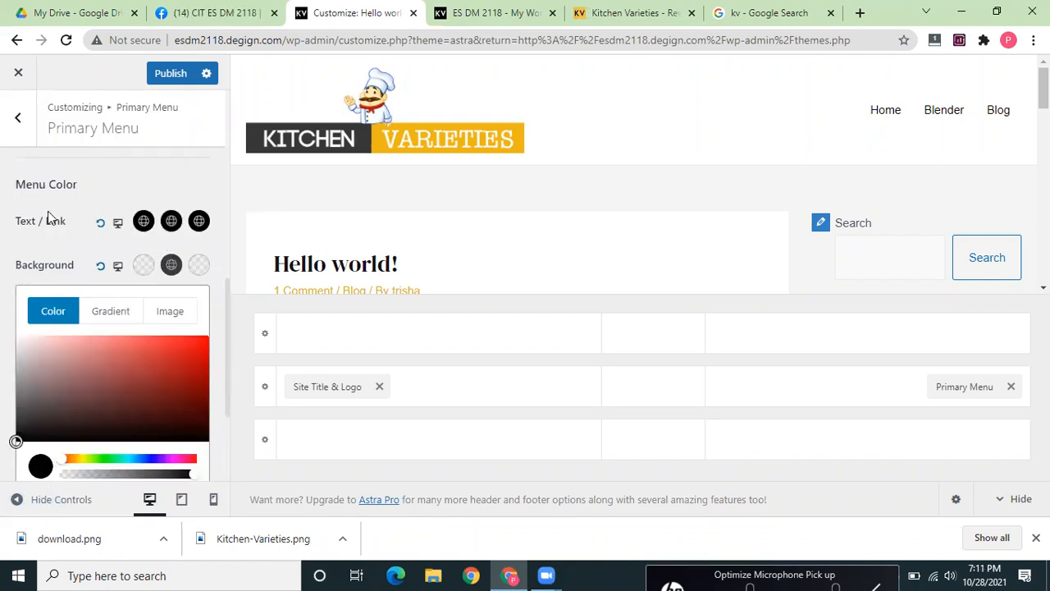
left_click_drag(230, 344, 235, 420)
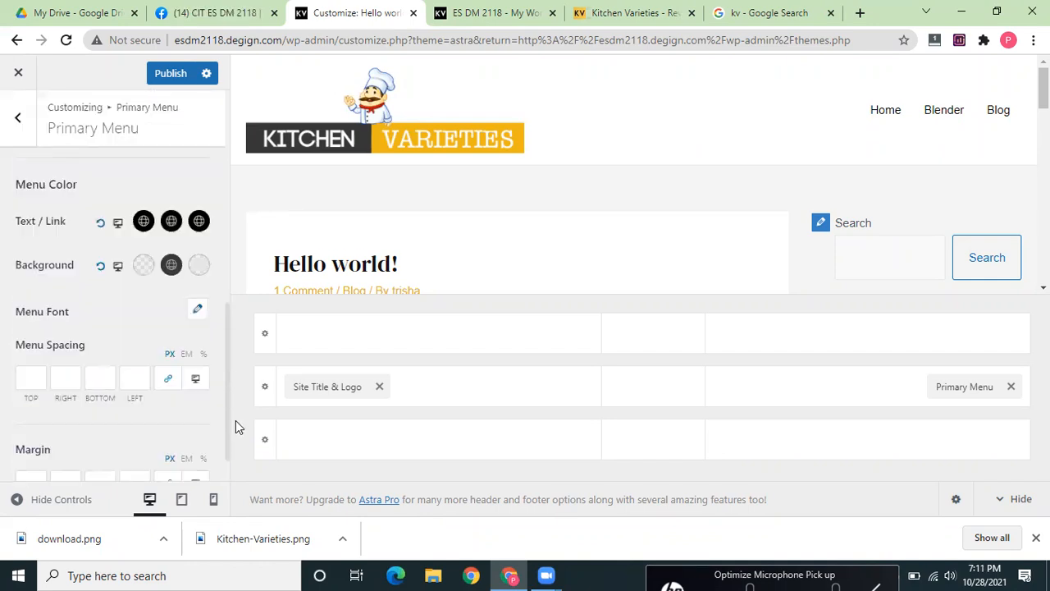
left_click(142, 264)
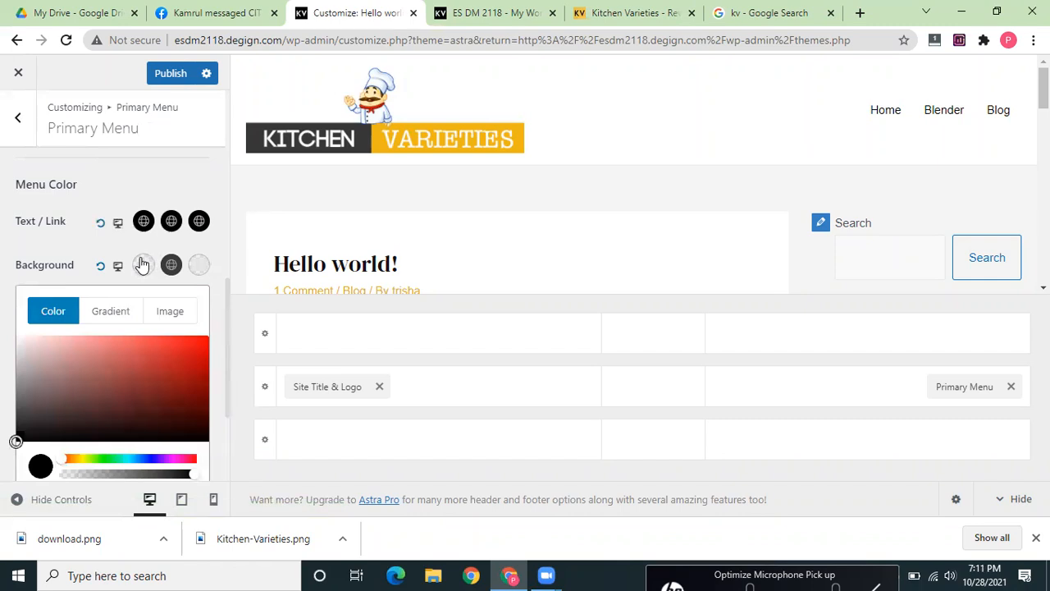
scroll(141, 263, "down", 2)
left_click(31, 419)
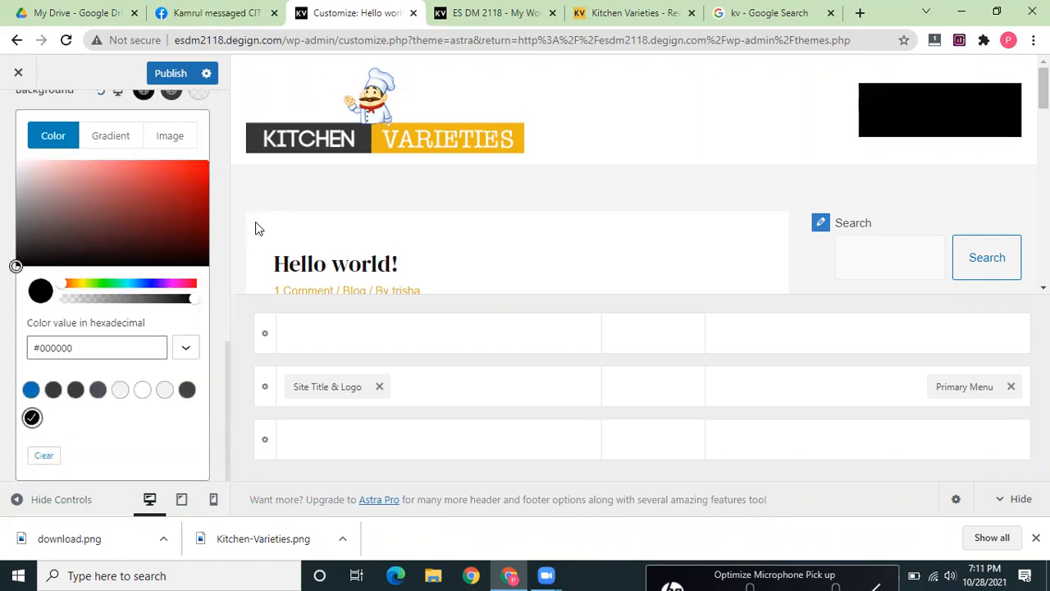
- Change the first Text / Link menu color to near-white so the menu items contrast with the black background
left_click_drag(228, 373, 233, 268)
left_click(144, 334)
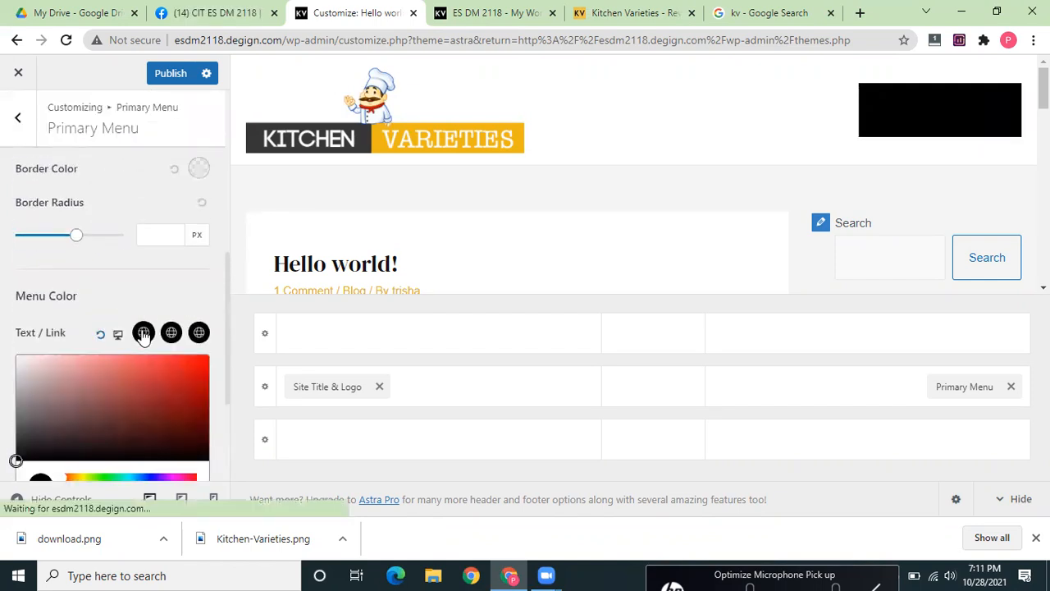
left_click(170, 357)
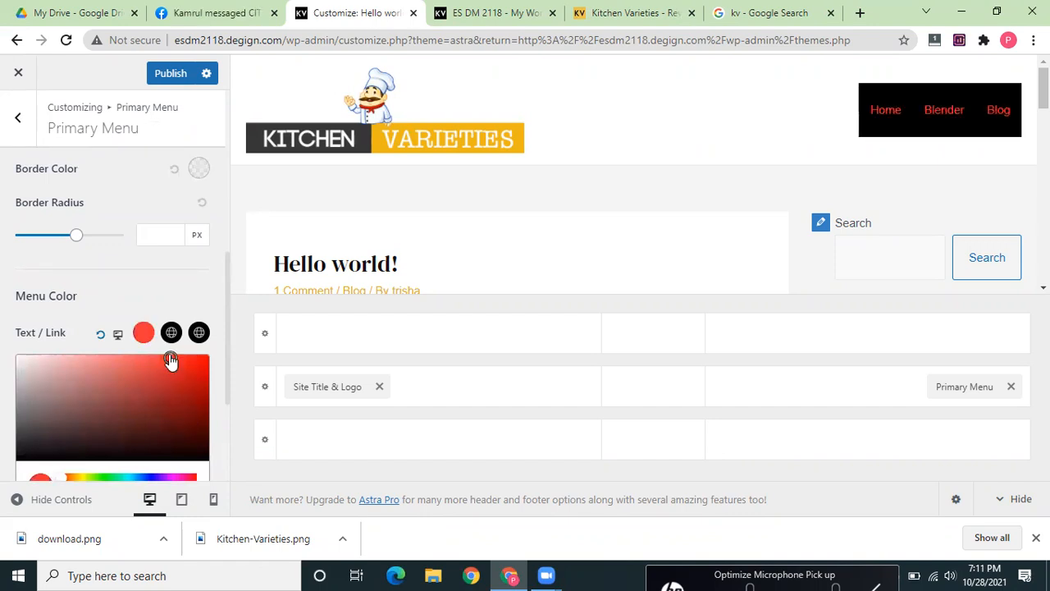
left_click_drag(170, 357, 20, 359)
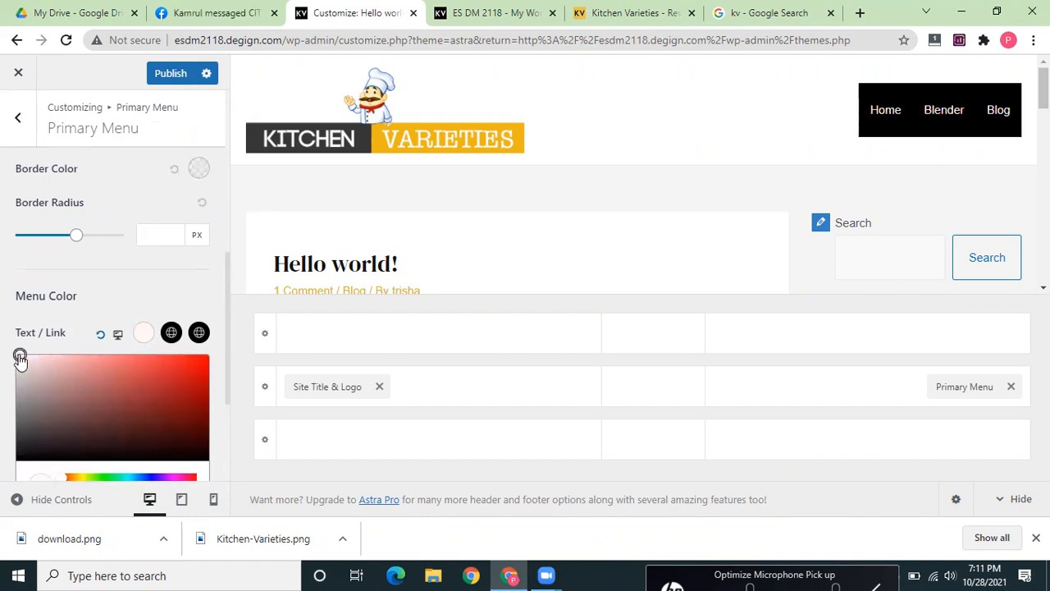
left_click(157, 265)
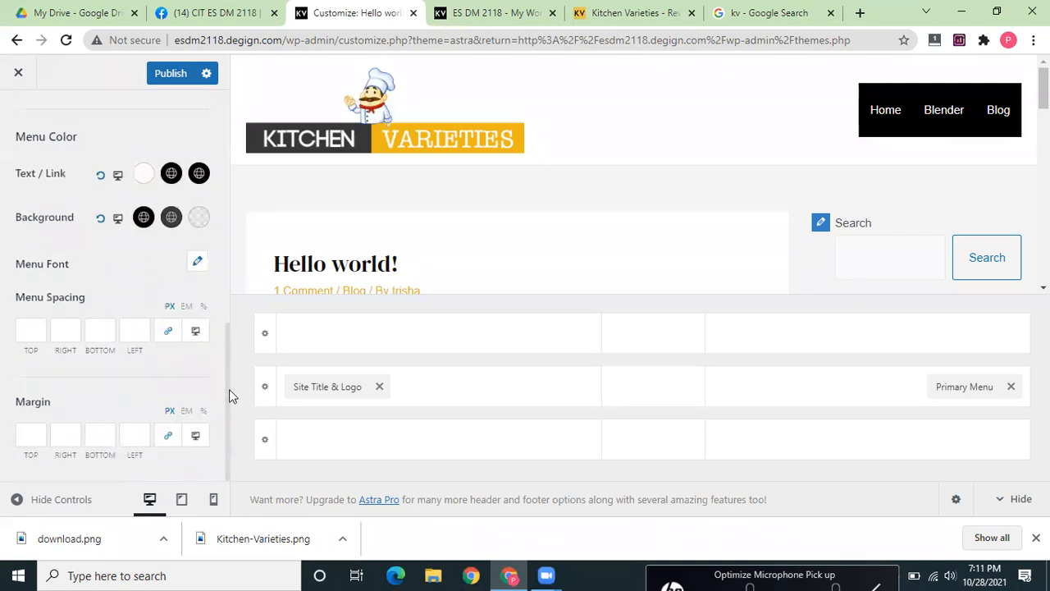
- Set the Submenu Animation to Slide Down and the submenu container's Top Offset to 120 px
left_click_drag(226, 394, 209, 163)
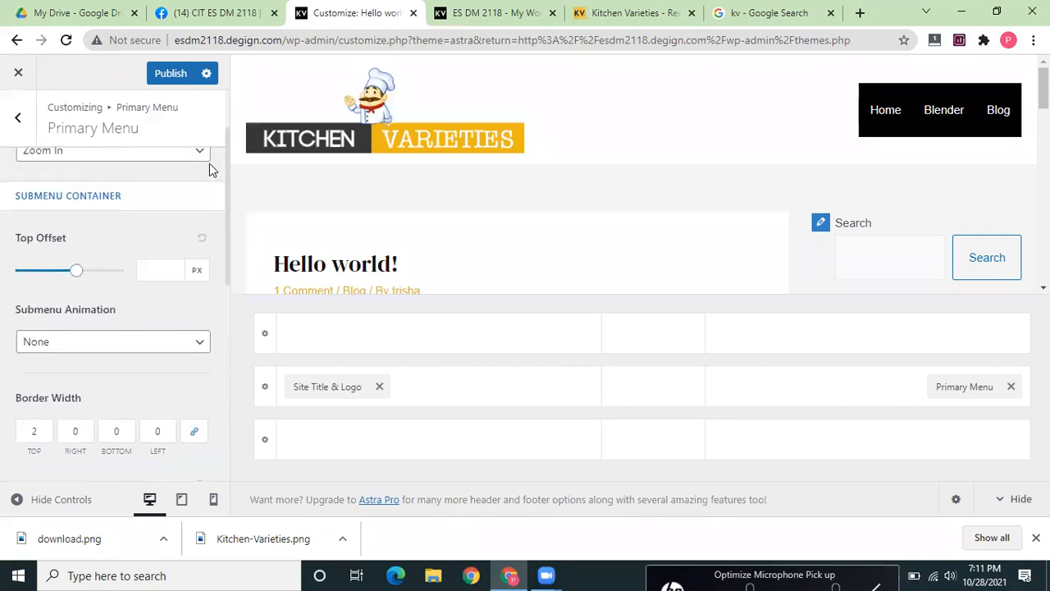
left_click(175, 345)
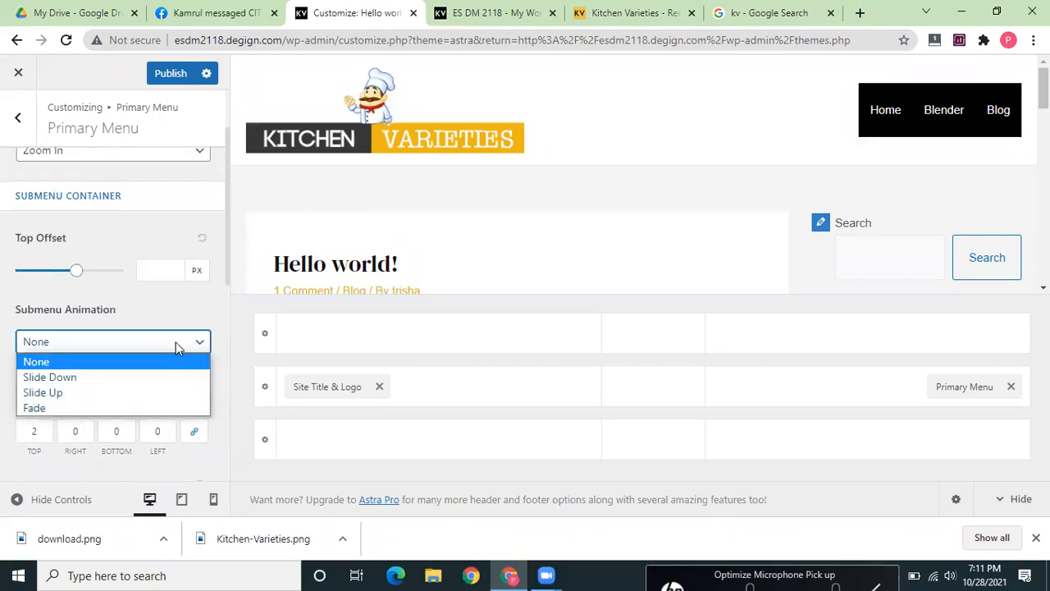
left_click(128, 375)
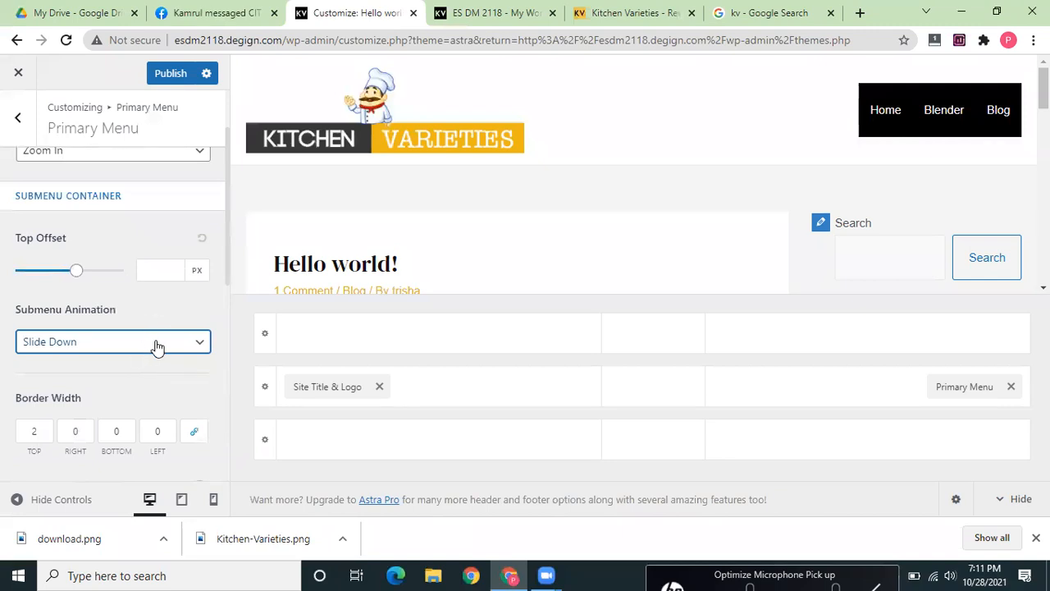
left_click(97, 274)
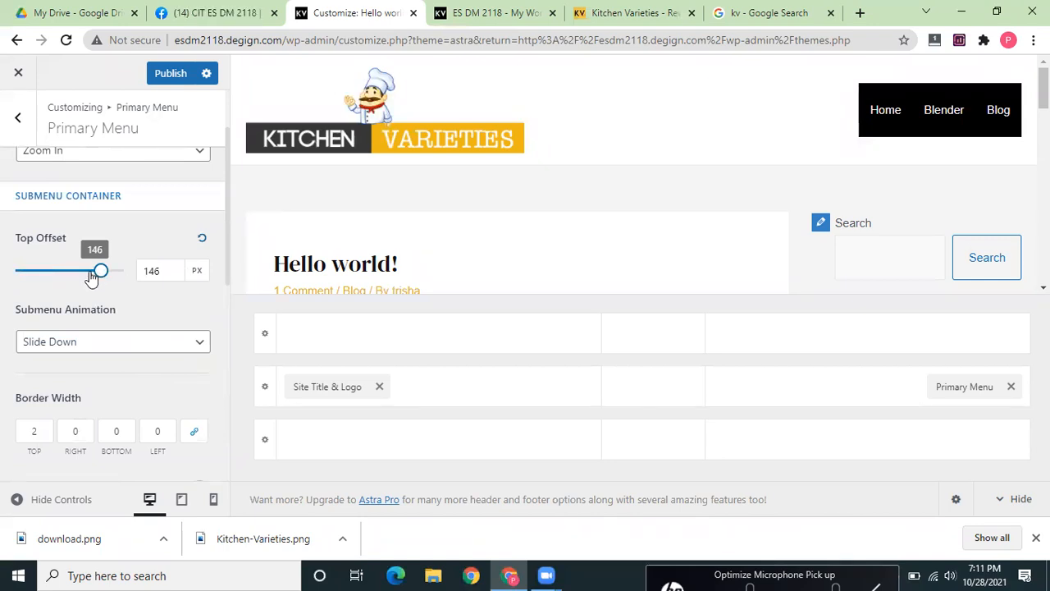
left_click_drag(99, 276, 86, 275)
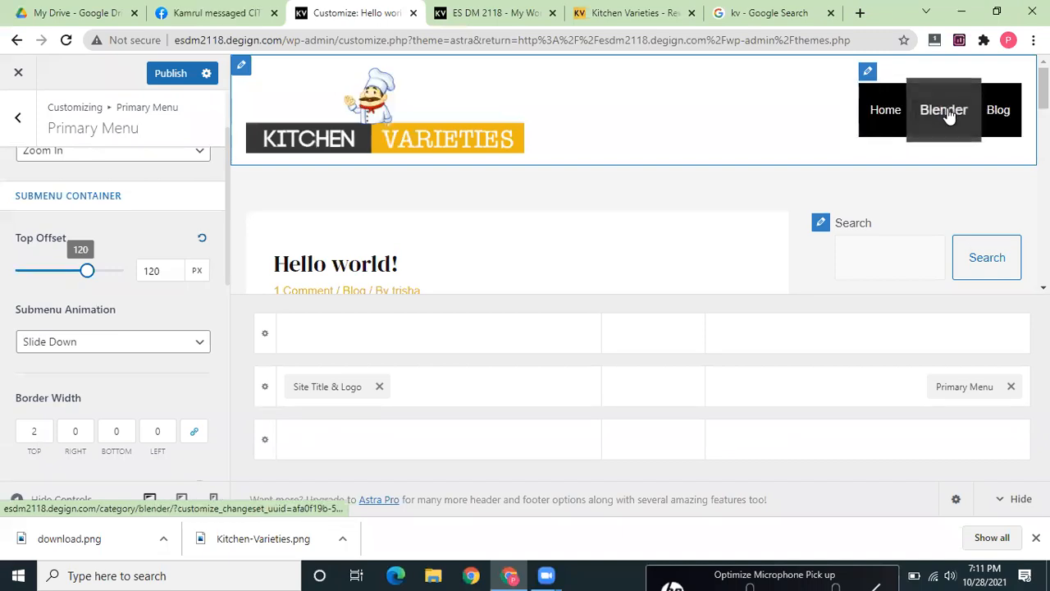
left_click(156, 345)
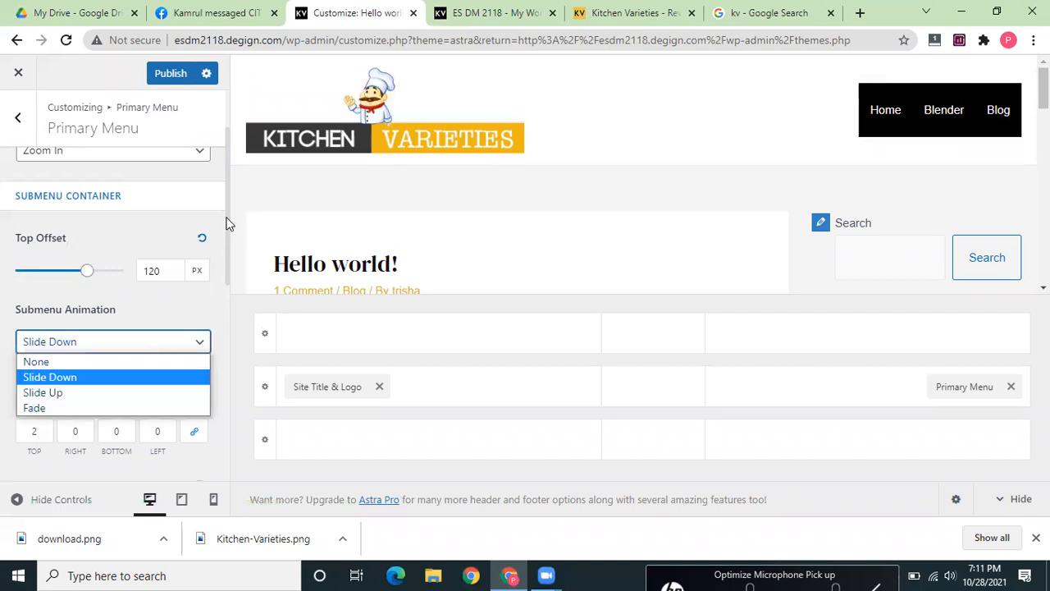
- Publish the menu design changes and reopen the Primary Menu's general settings from the Header Builder
scroll(225, 141, "up", 2)
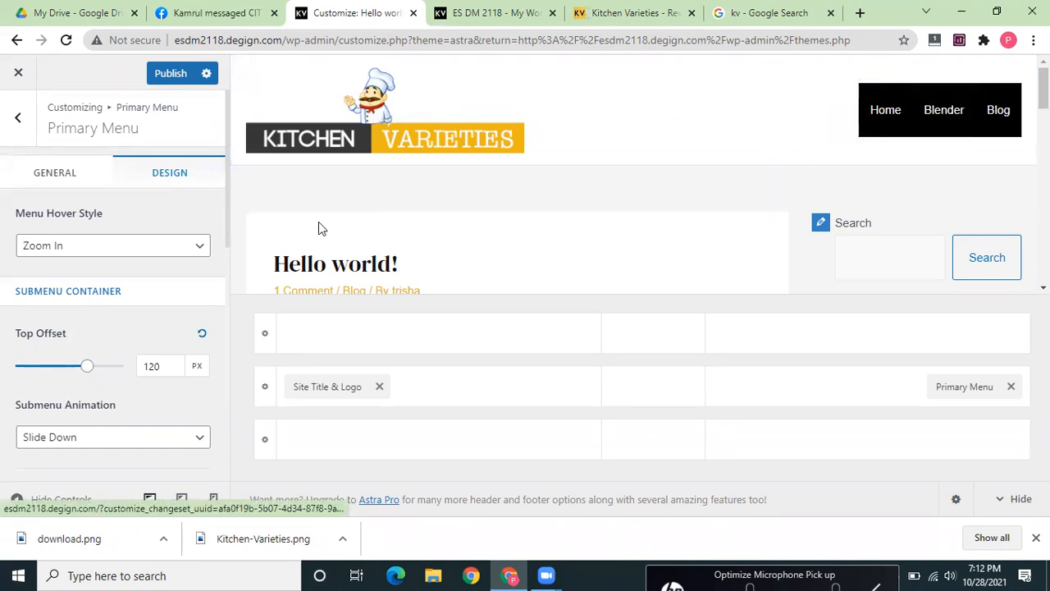
left_click_drag(230, 248, 219, 513)
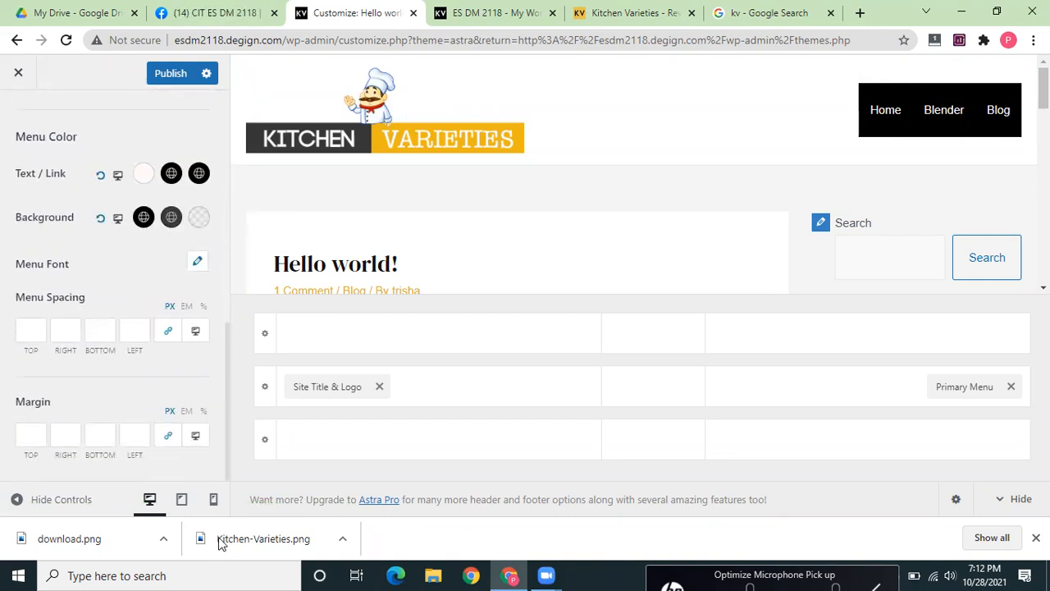
scroll(202, 169, "up", 8)
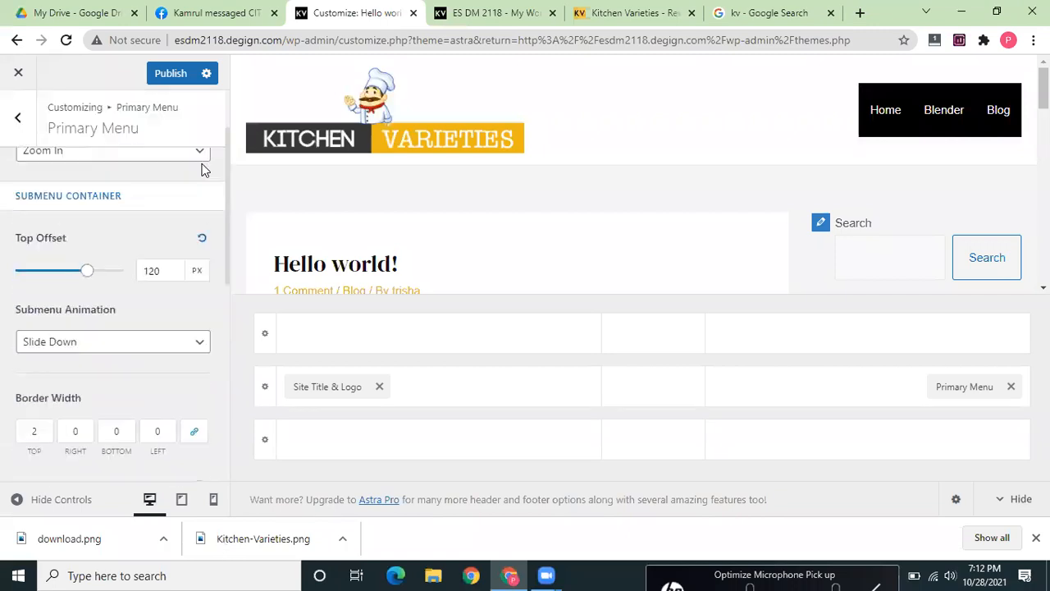
left_click(19, 120)
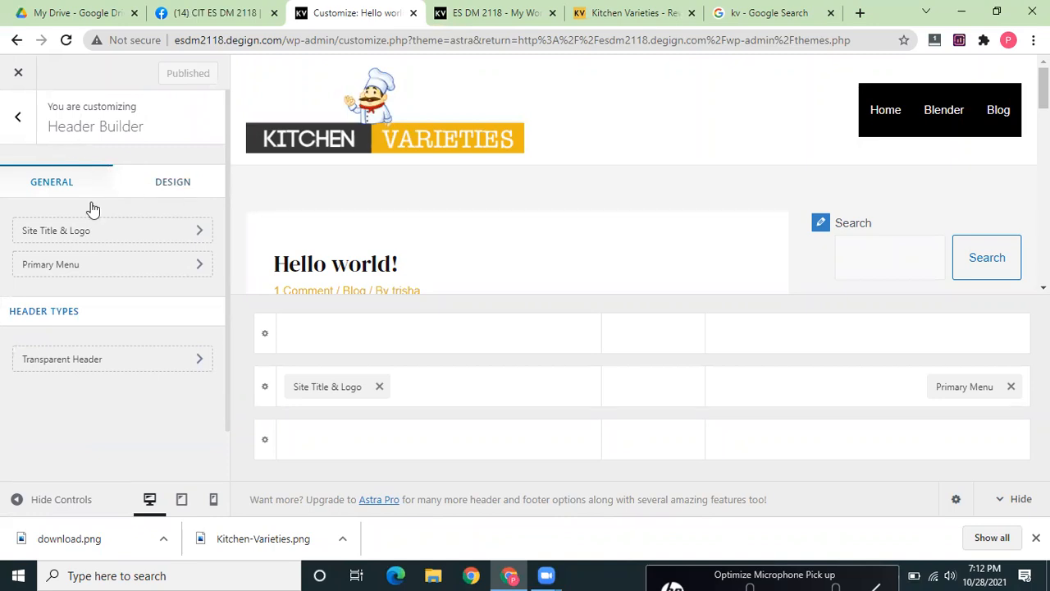
left_click(134, 273)
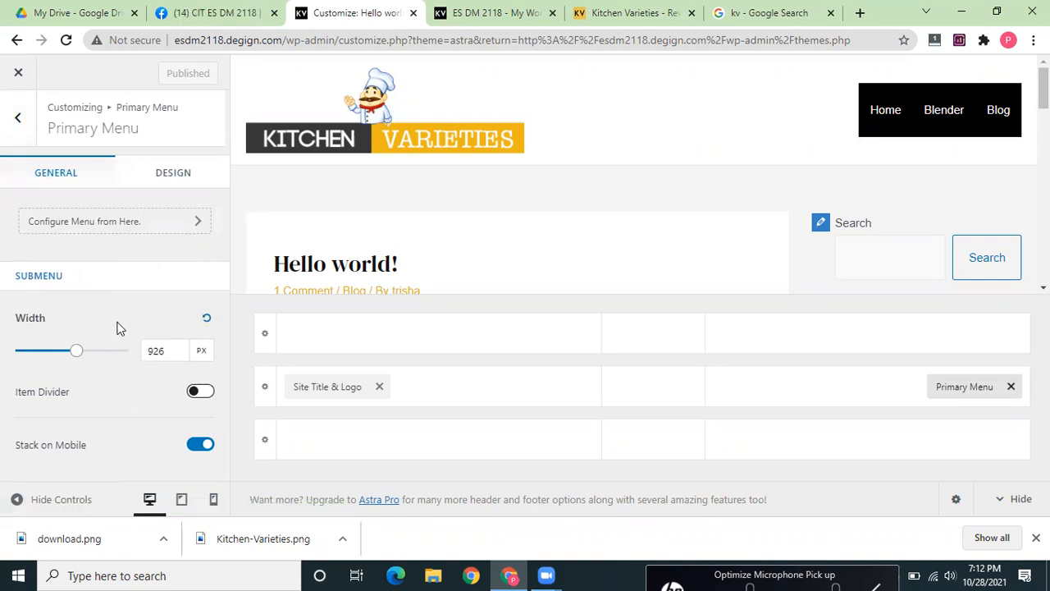
- Enable the submenu's Item Divider and set the submenu Width to 1003 px
left_click(115, 351)
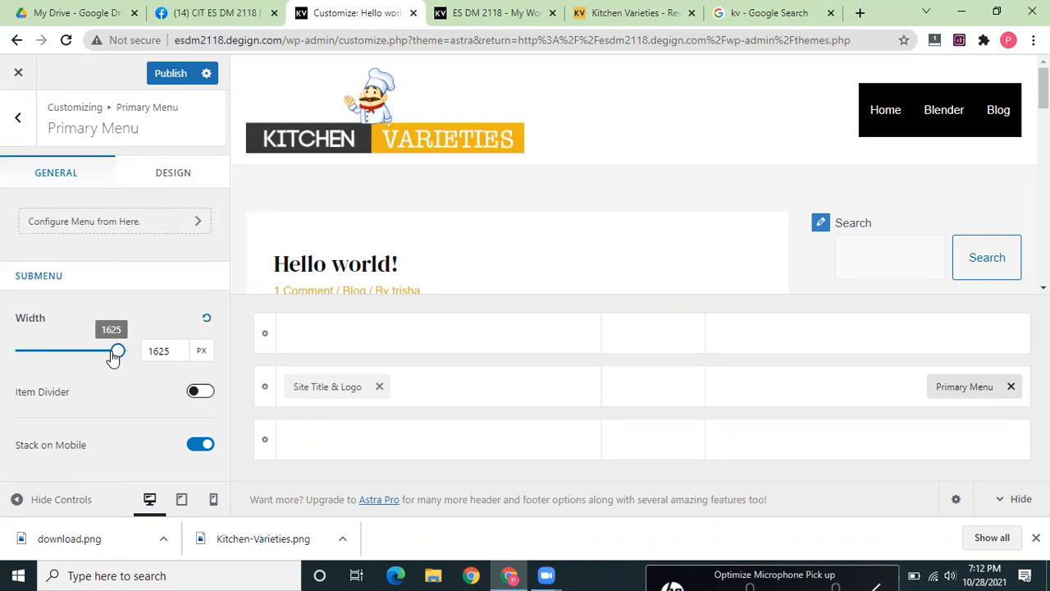
left_click_drag(66, 351, 77, 351)
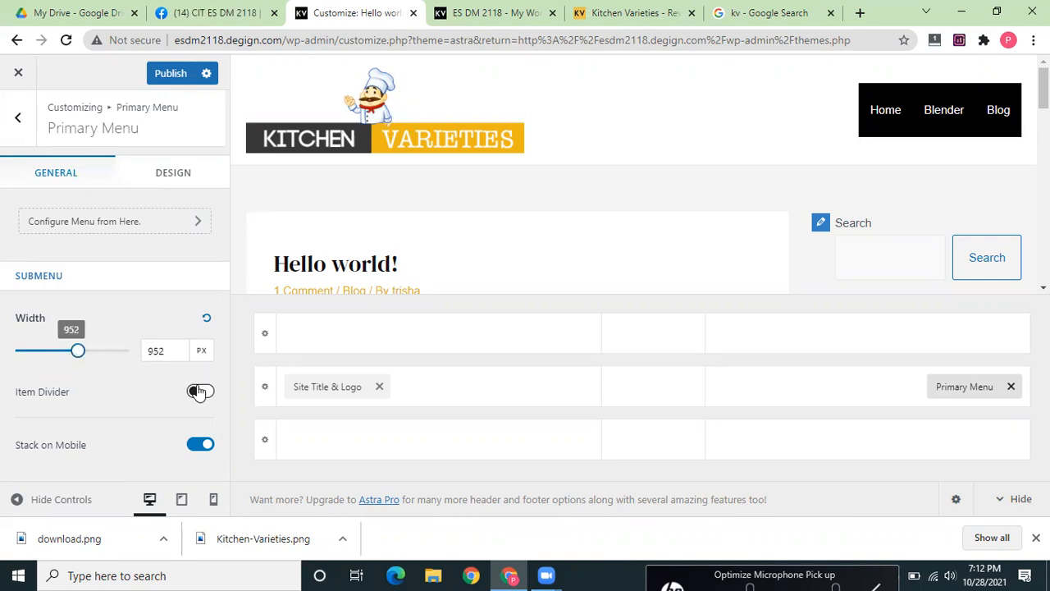
left_click(197, 390)
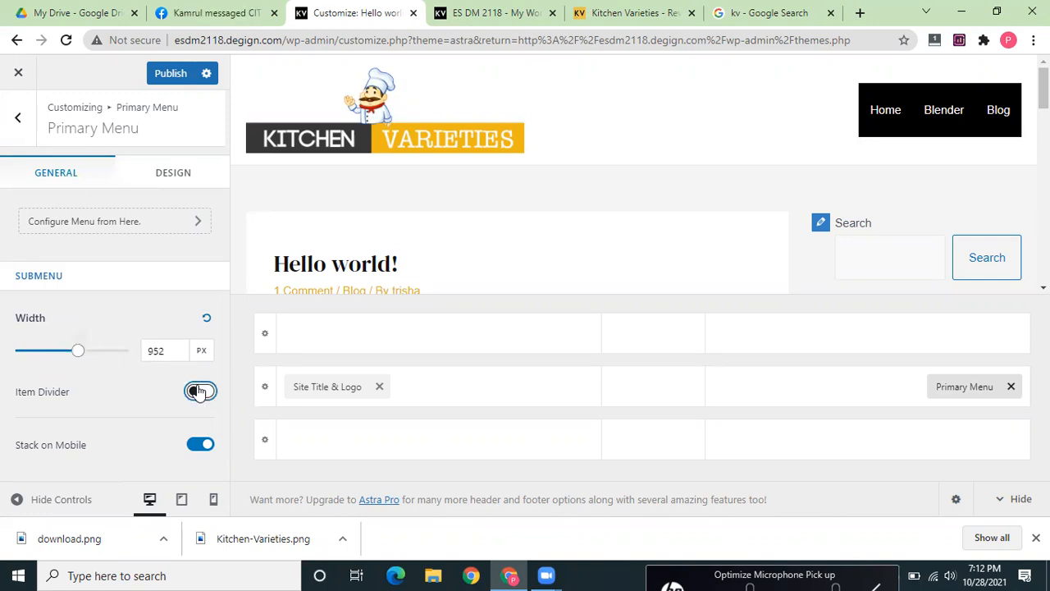
left_click(120, 351)
left_click(85, 351)
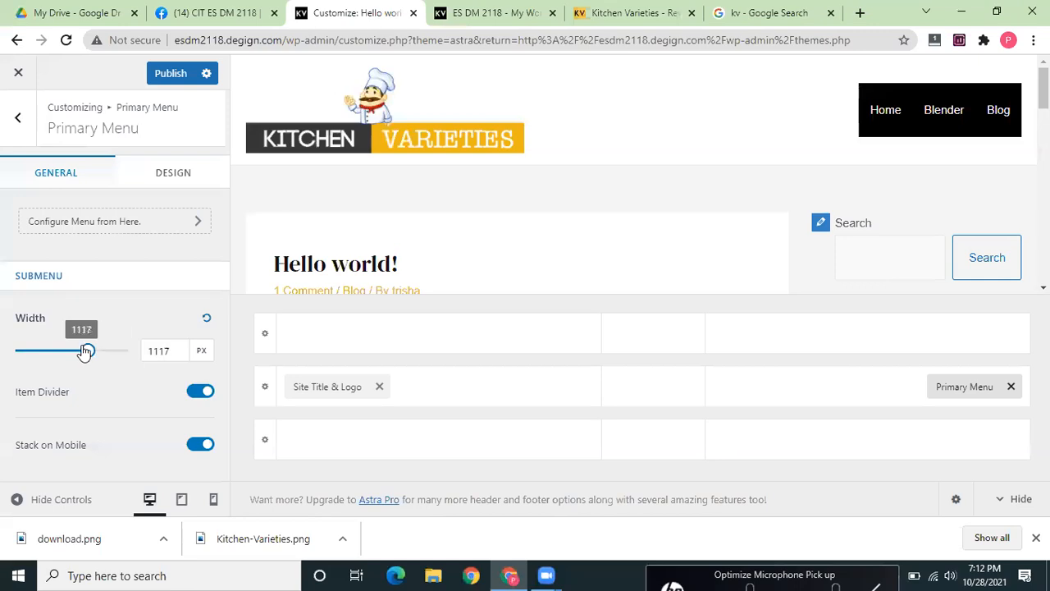
left_click(80, 352)
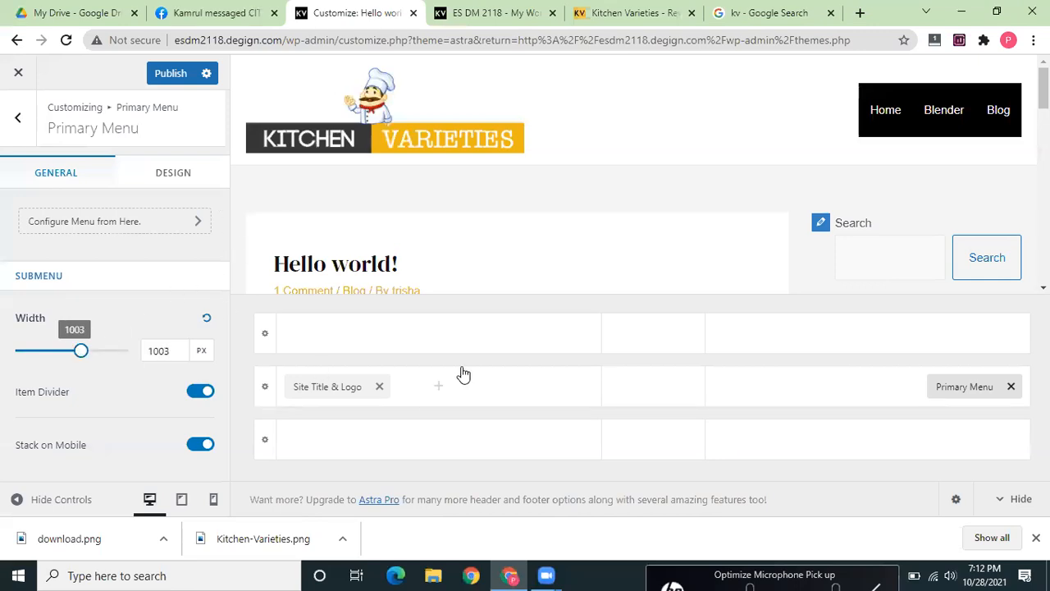
- Review the page preview and the menu assigned to each theme location through the Primary Menu's configuration link
scroll(571, 183, "down", 4)
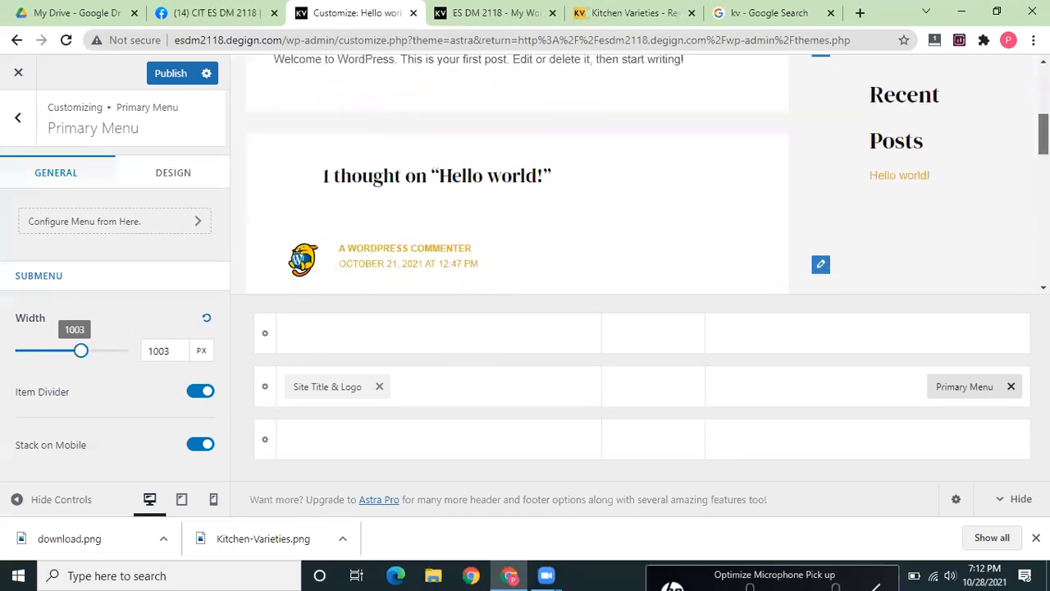
scroll(572, 183, "up", 4)
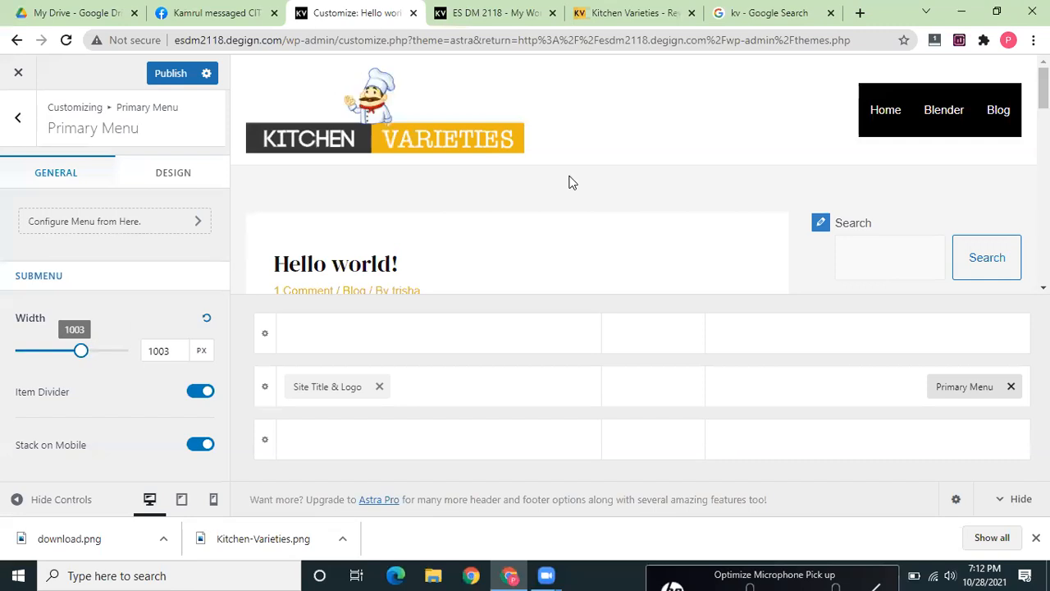
left_click(106, 222)
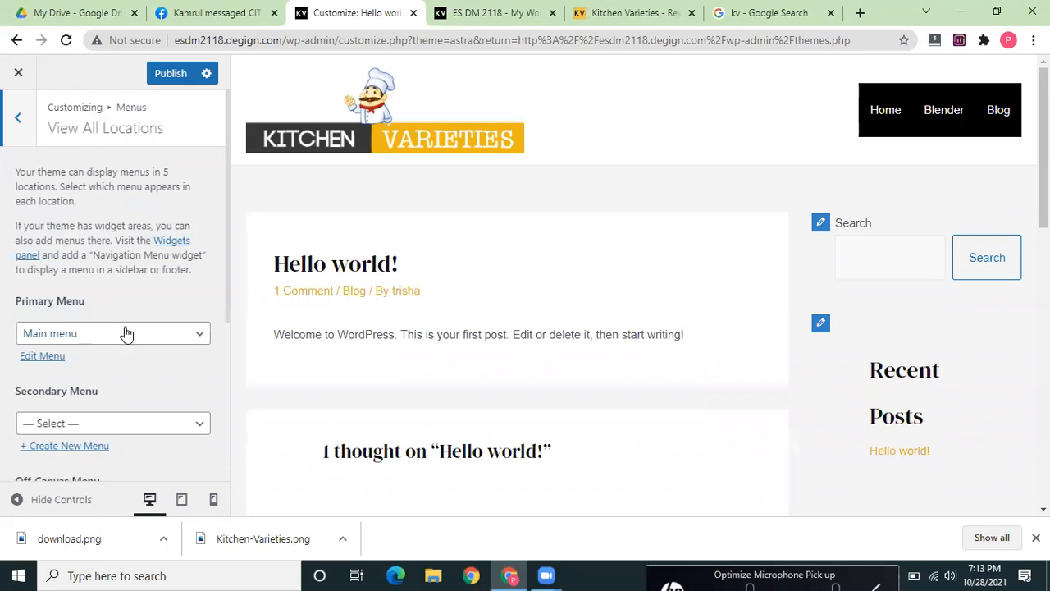
mouse_move(227, 256)
left_mouse_down()
mouse_move(230, 370)
mouse_move(228, 272)
left_mouse_up()
left_click(19, 131)
left_click(27, 138)
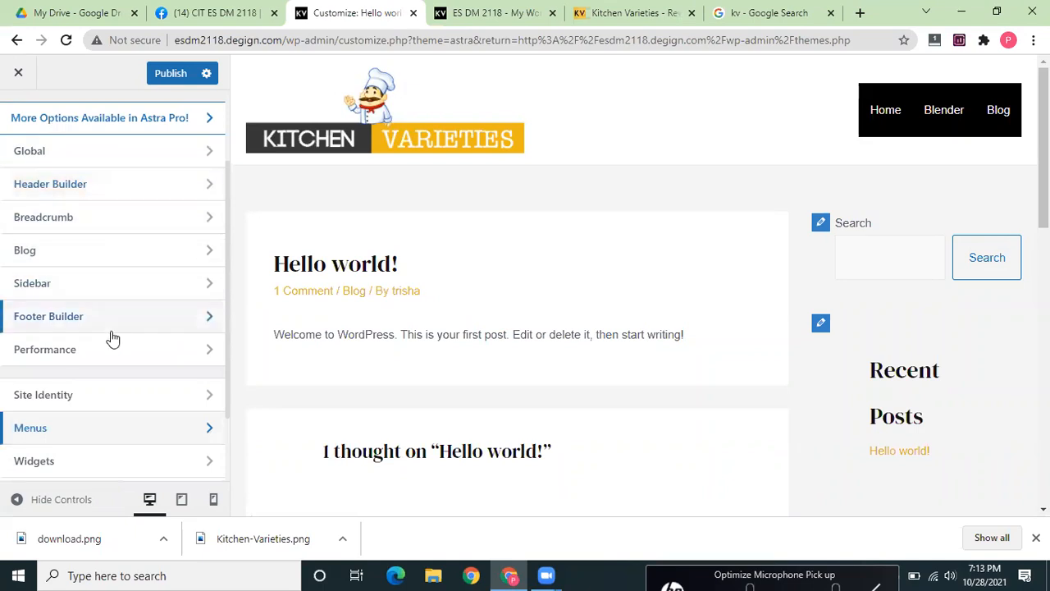
- In the Sidebar settings, set both the Default Layout and the Pages layout to No Sidebar
left_click(65, 296)
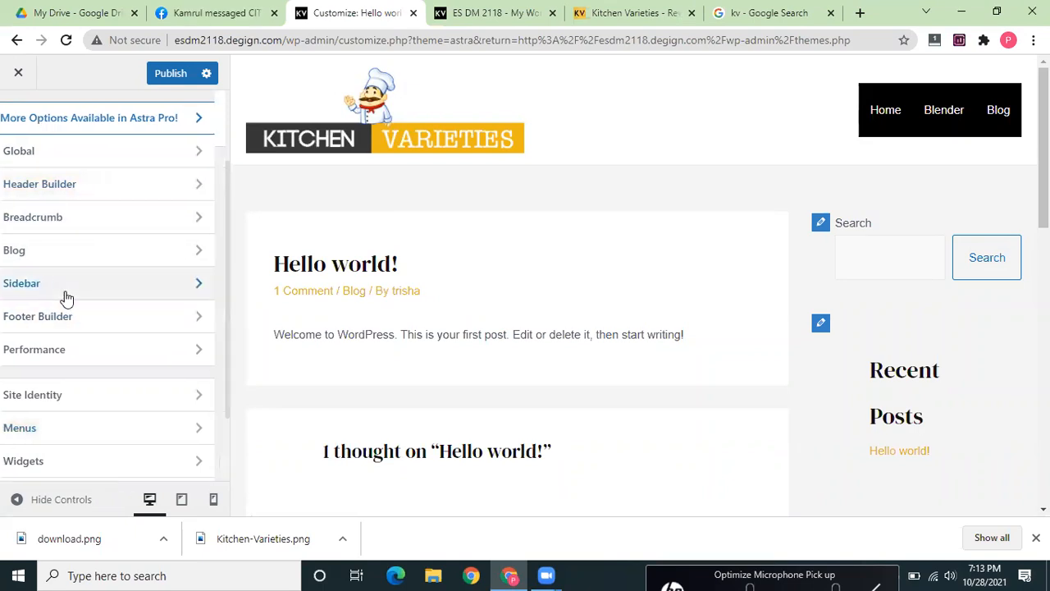
left_click(102, 209)
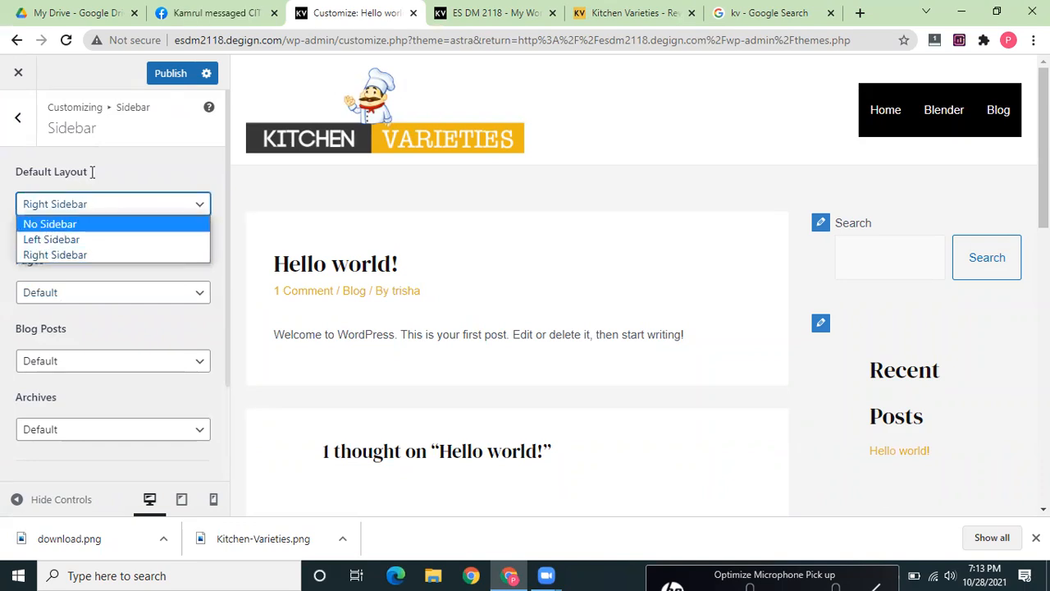
left_click(47, 230)
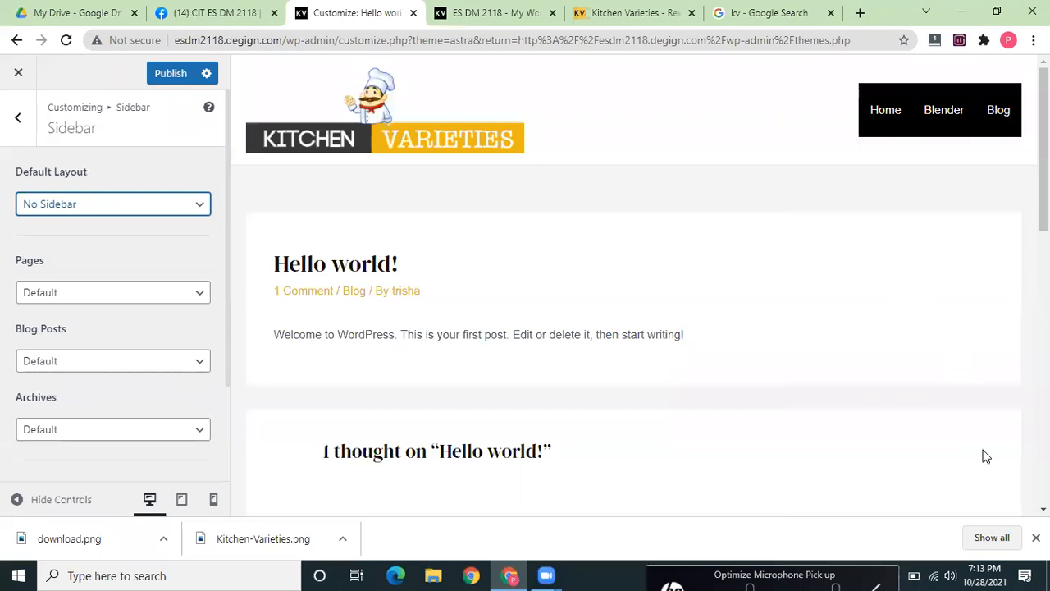
left_click(164, 294)
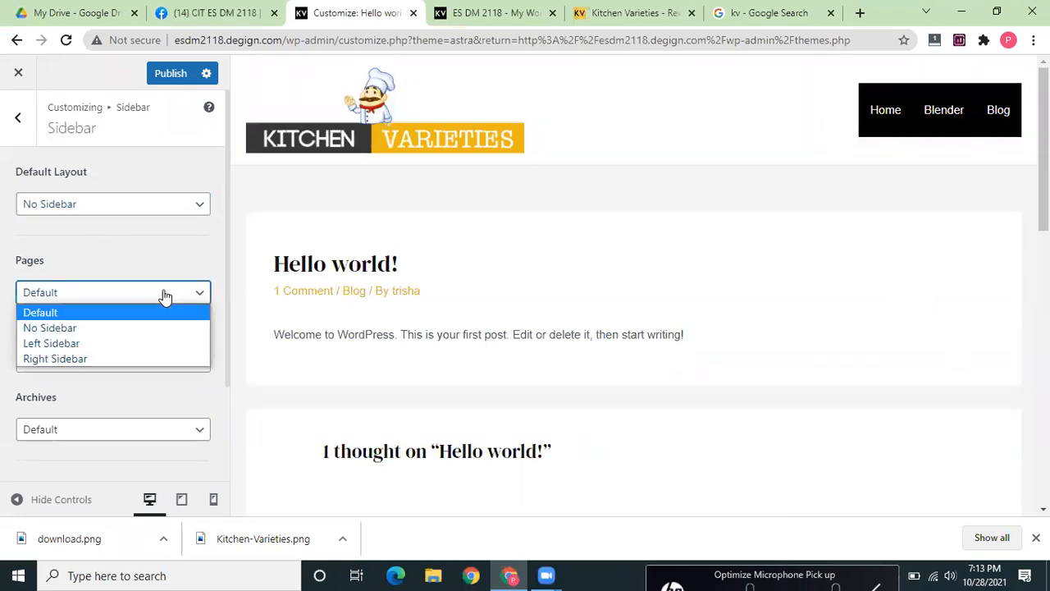
left_click(139, 332)
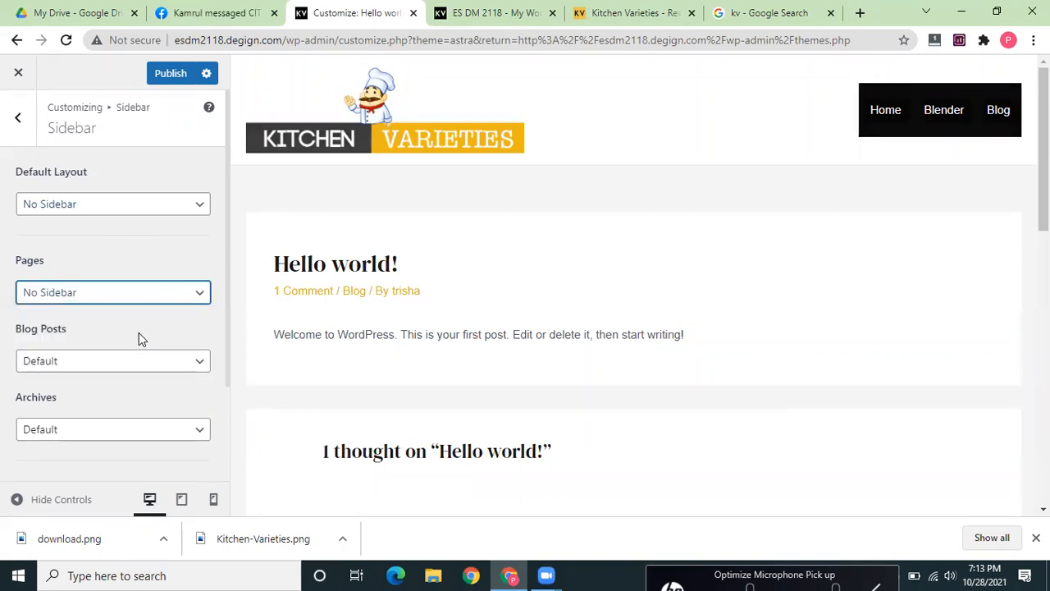
- Try Left Sidebar for the Blog Posts layout, and settle on Right Sidebar
left_click(136, 366)
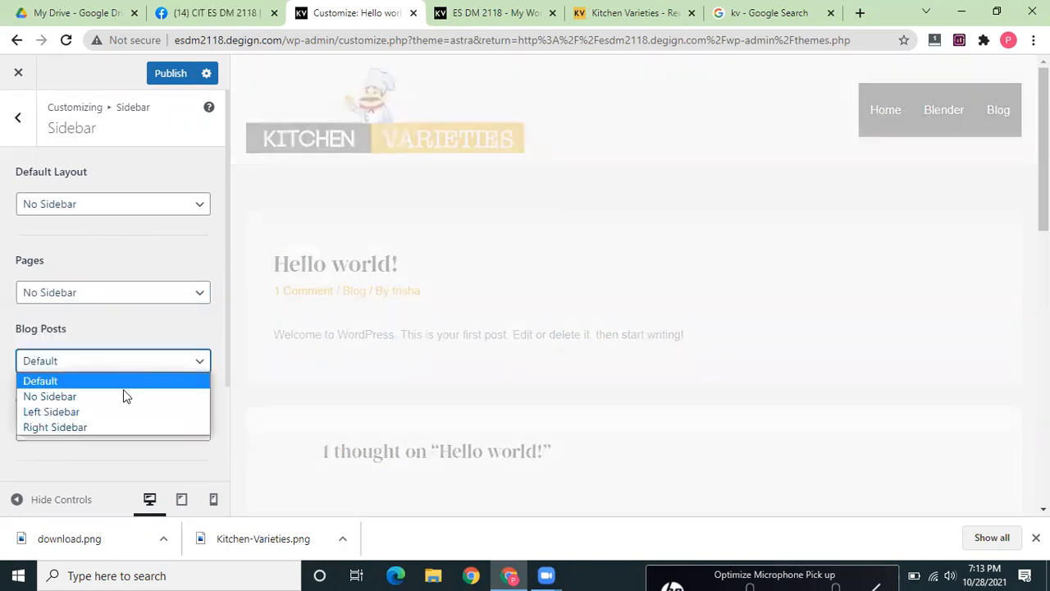
left_click(120, 413)
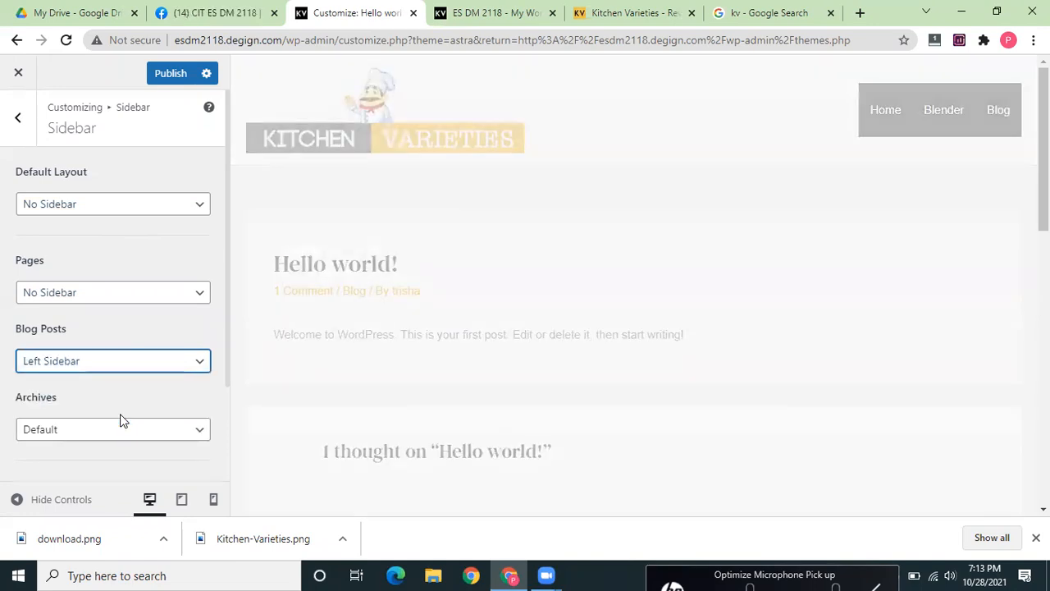
left_click(104, 363)
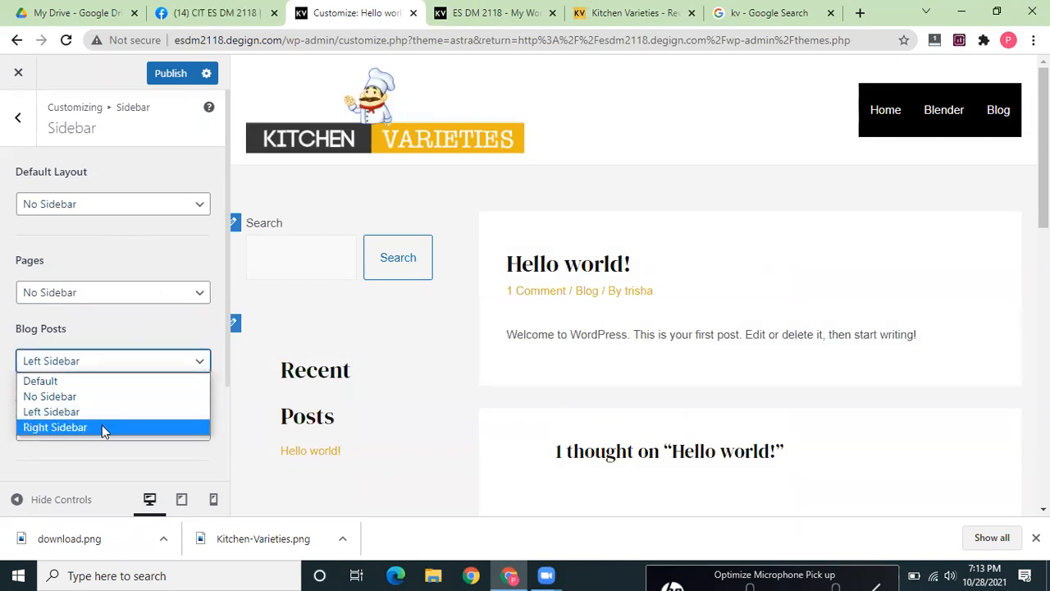
left_click(103, 427)
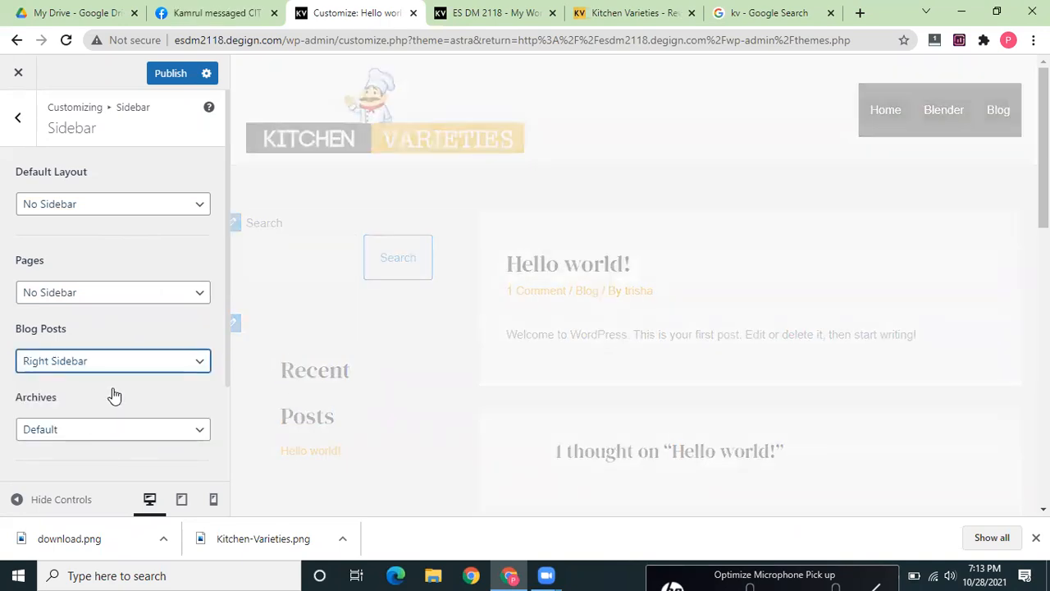
- Set the Sidebar Width to 29% and publish the sidebar changes
left_click(108, 435)
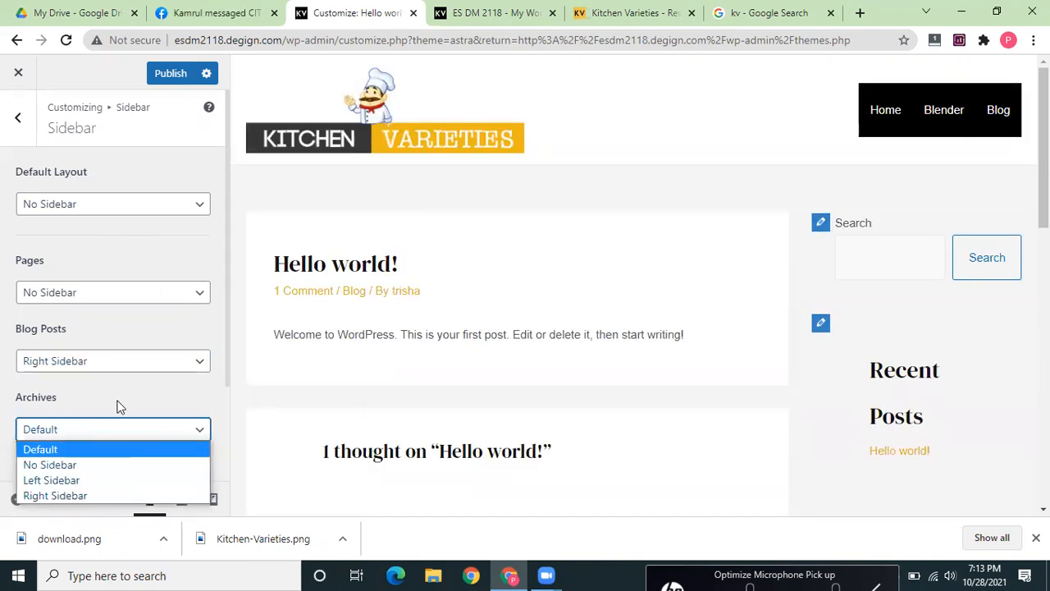
left_click(116, 407)
scroll(225, 283, "down", 2)
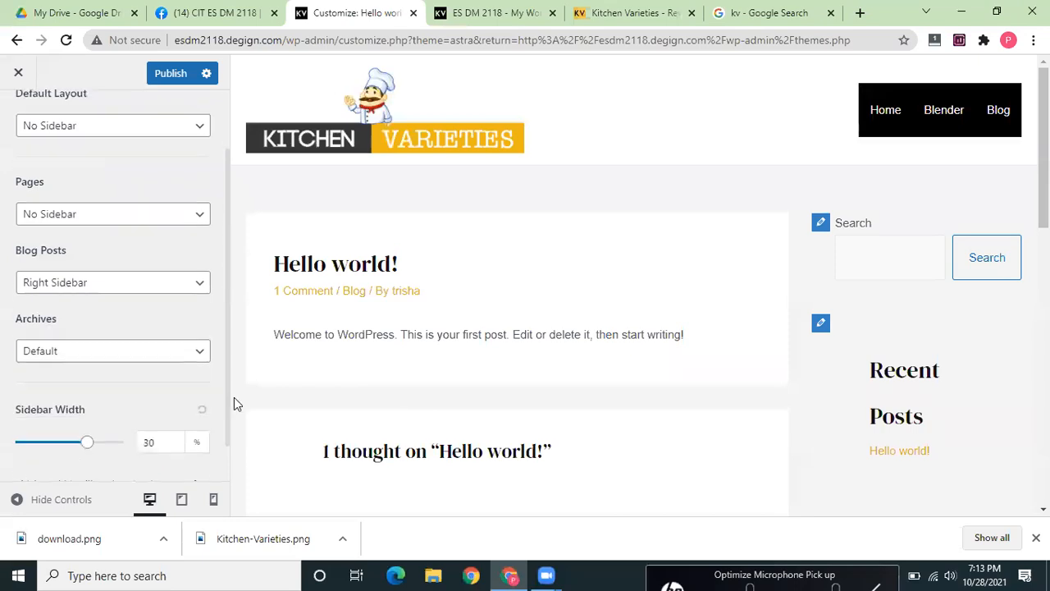
mouse_move(89, 400)
left_mouse_down()
mouse_move(63, 402)
mouse_move(81, 406)
left_mouse_up()
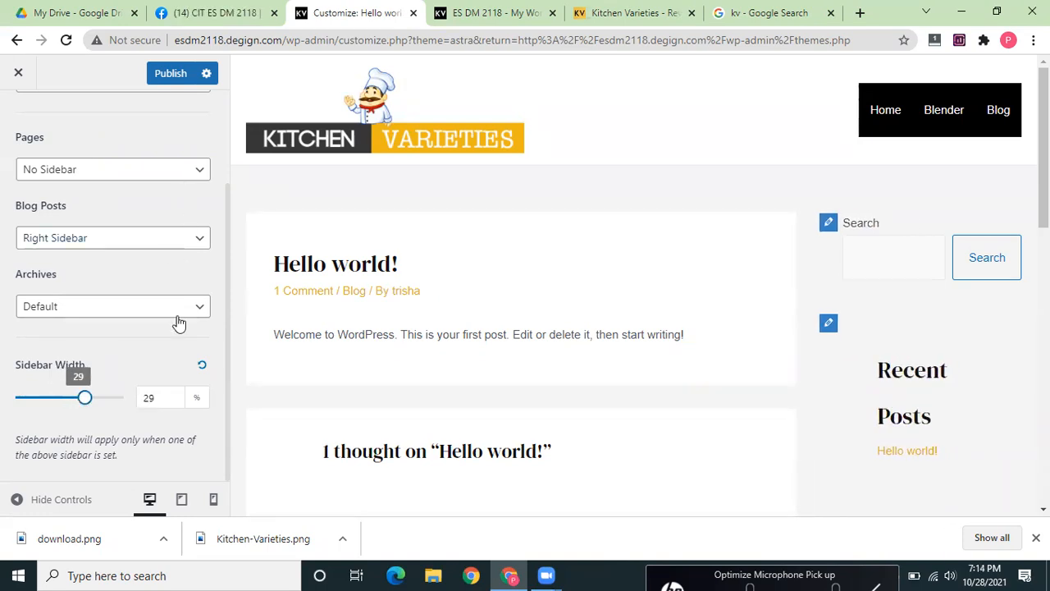
left_click(169, 78)
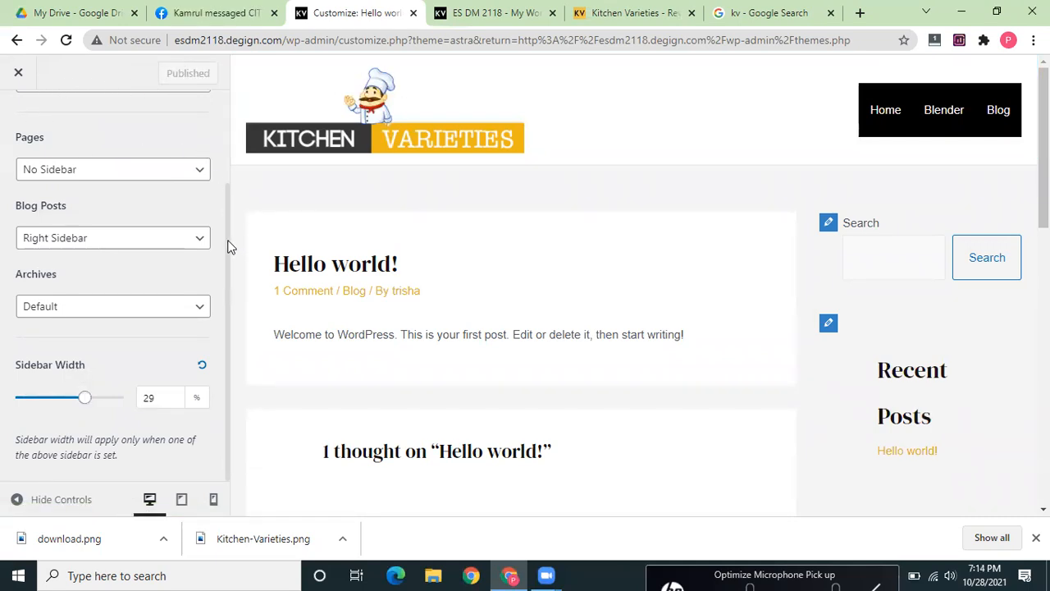
scroll(229, 241, "up", 3)
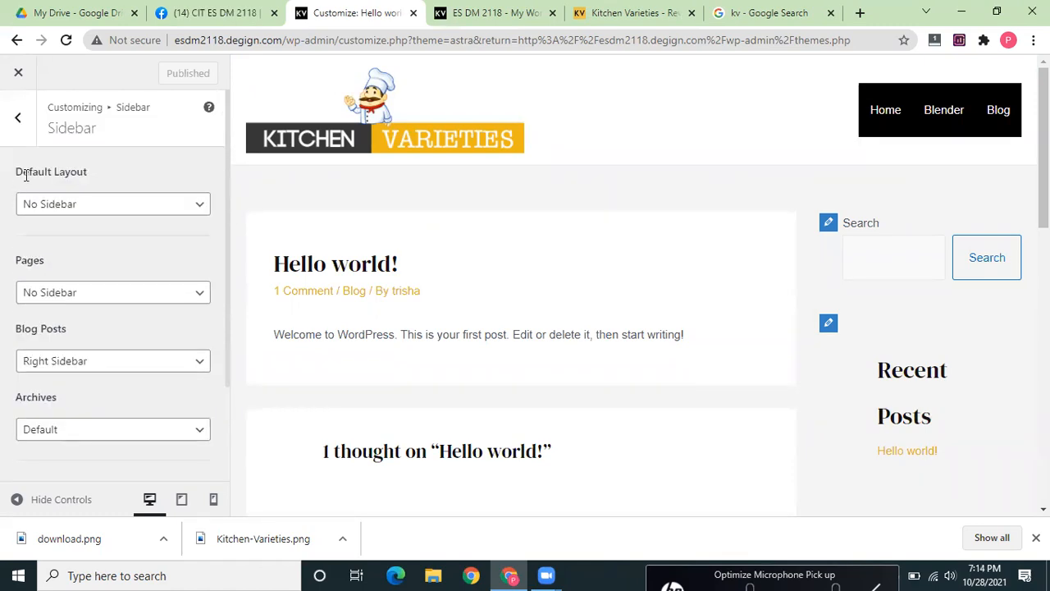
- Check the Menus section and its list of all menu locations
left_click(21, 121)
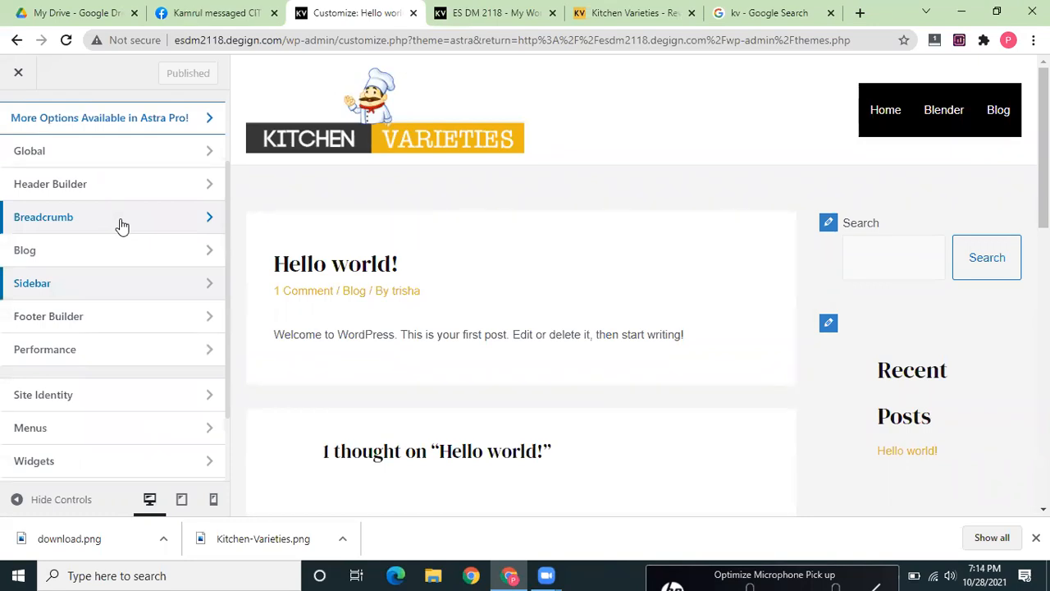
left_click(139, 430)
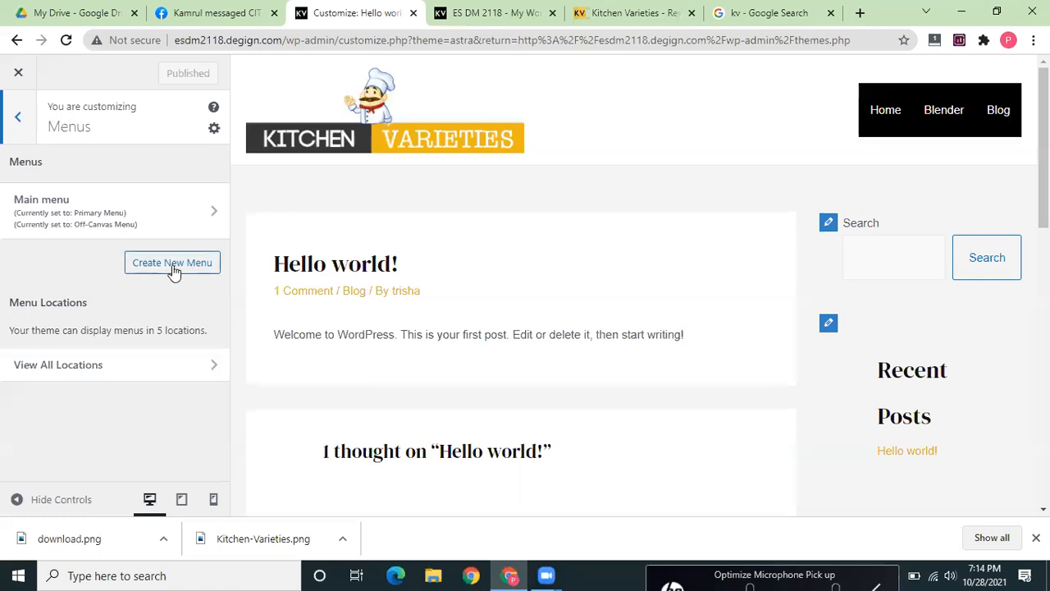
left_click(144, 375)
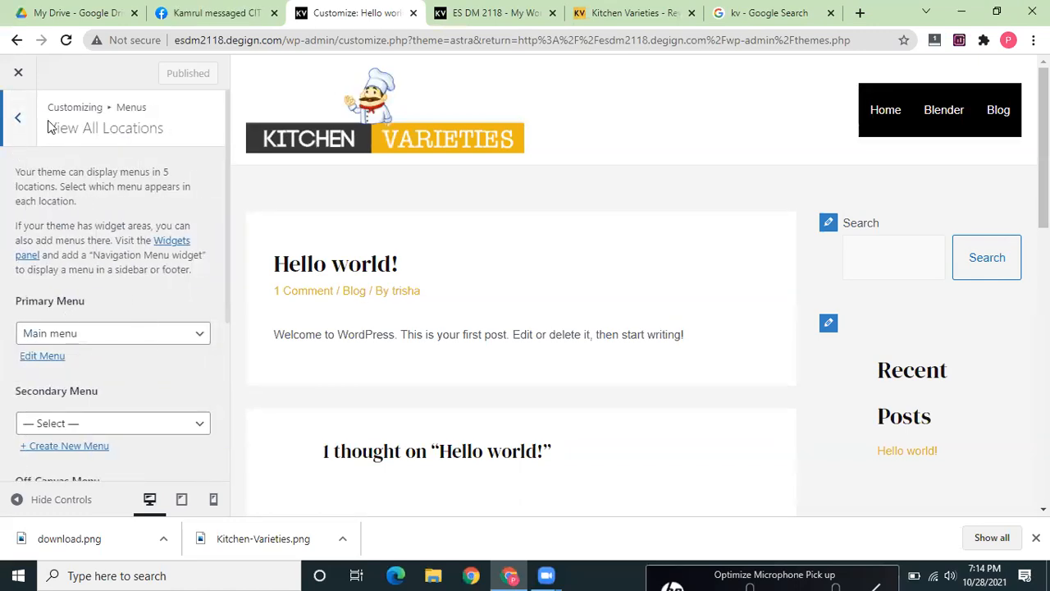
left_click(19, 123)
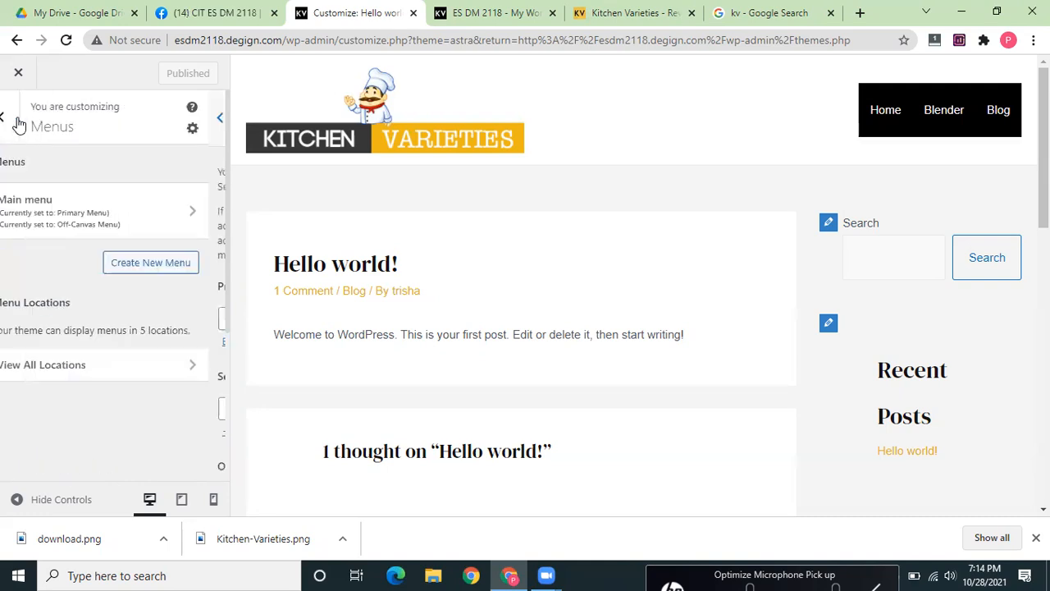
left_click(20, 123)
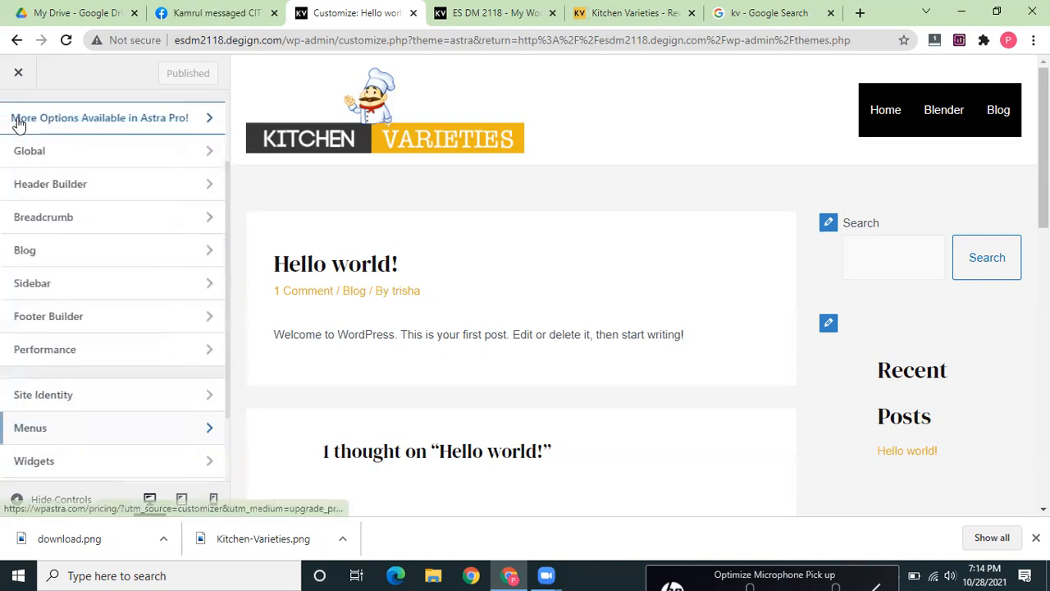
- Examine the Main menu's items by way of the header's Primary Menu, and check the Breadcrumb's Header Position setting
left_click(123, 186)
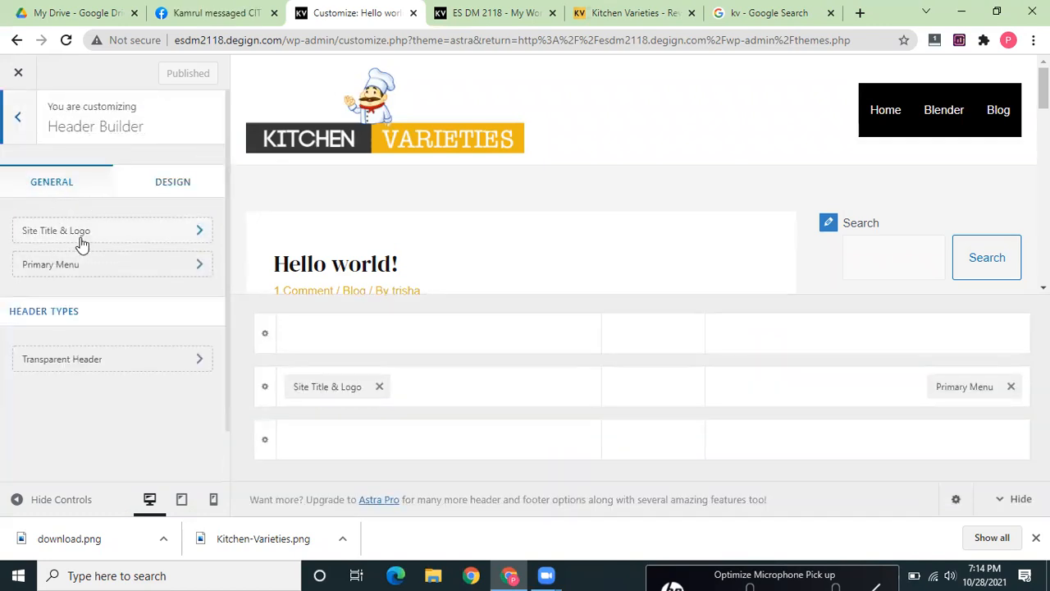
left_click(138, 266)
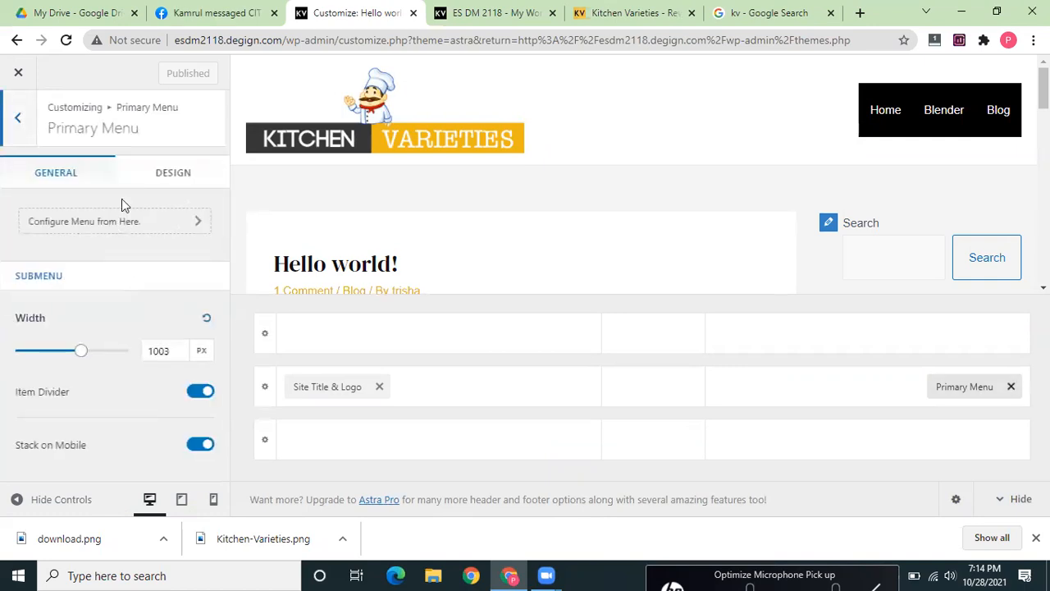
left_click(139, 230)
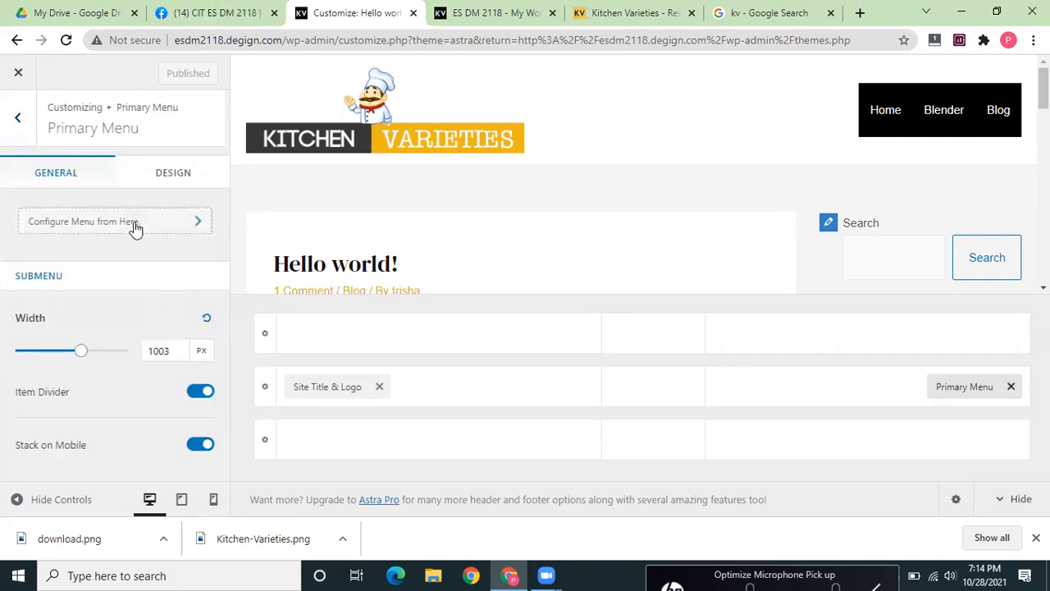
left_click(171, 338)
left_click(119, 289)
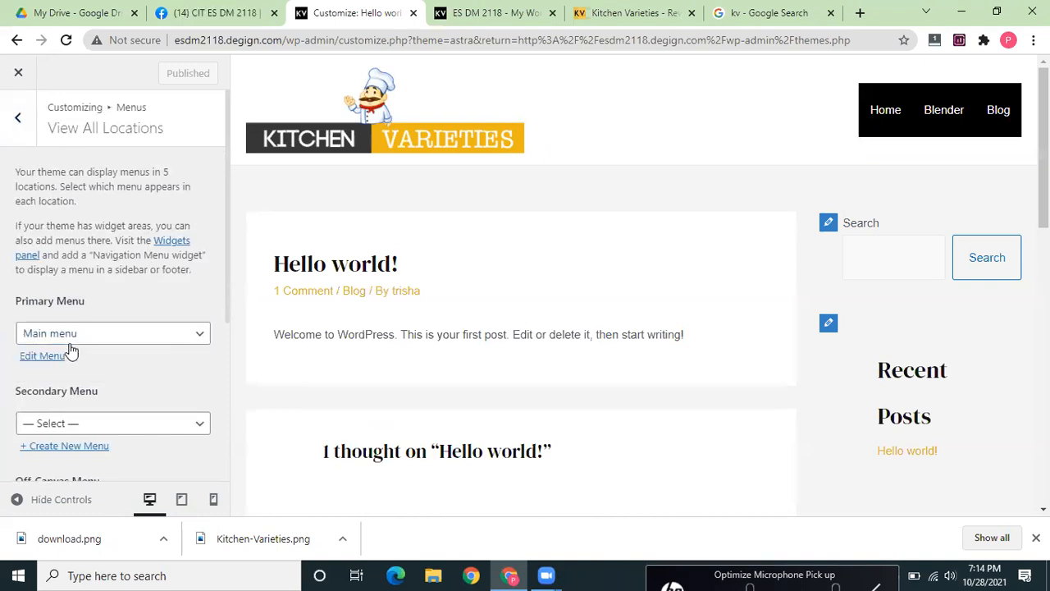
left_click(49, 355)
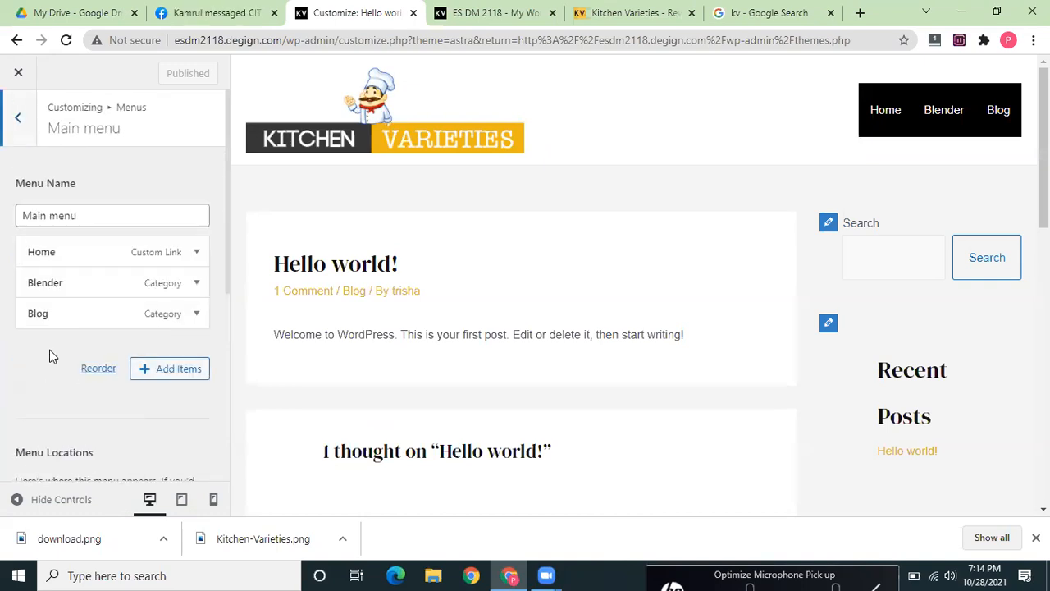
left_click(14, 119)
left_click(12, 121)
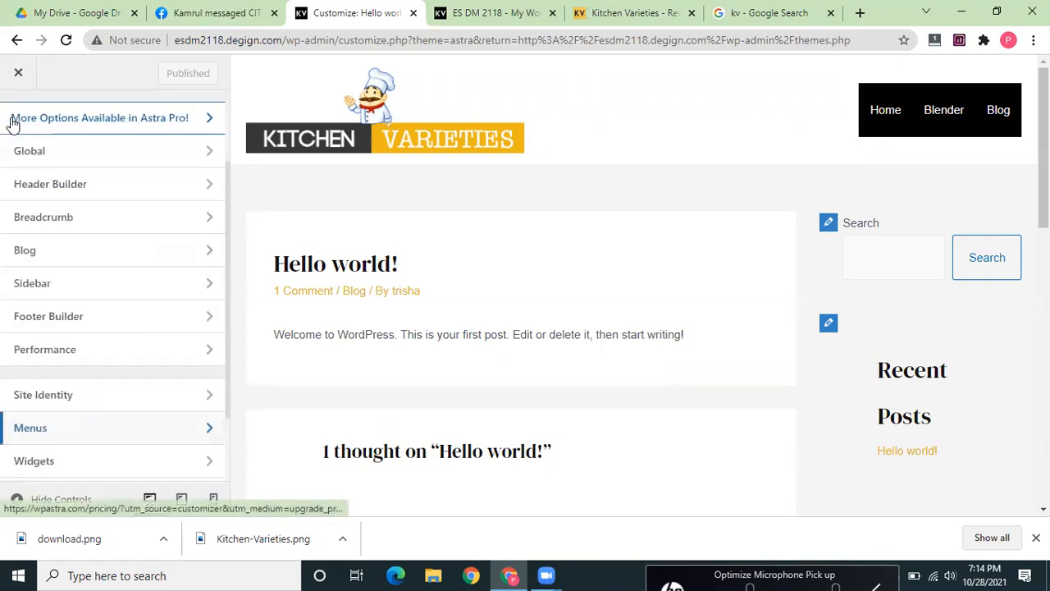
left_click(93, 225)
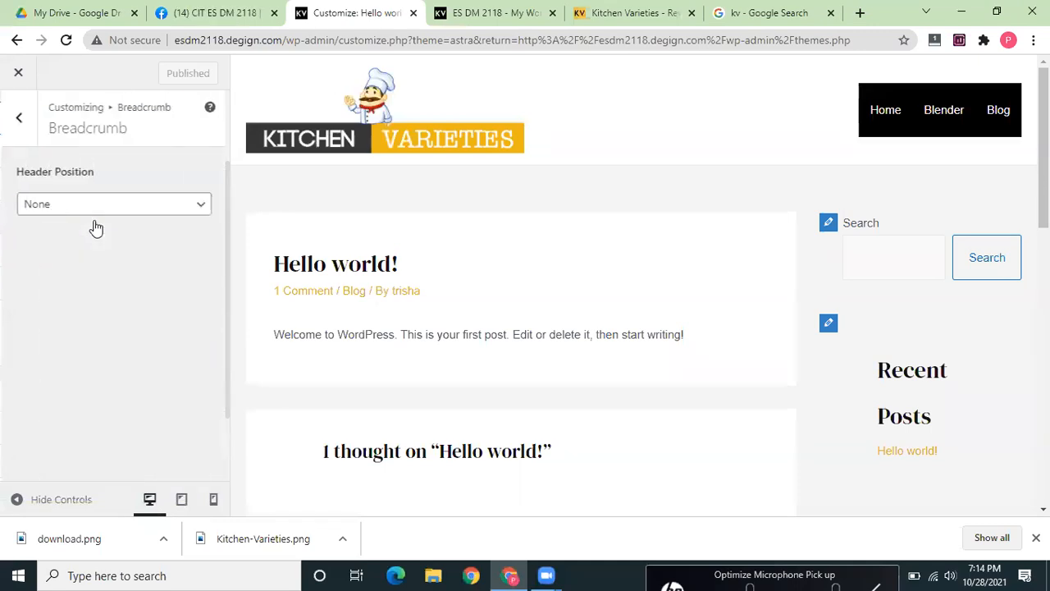
left_click(24, 123)
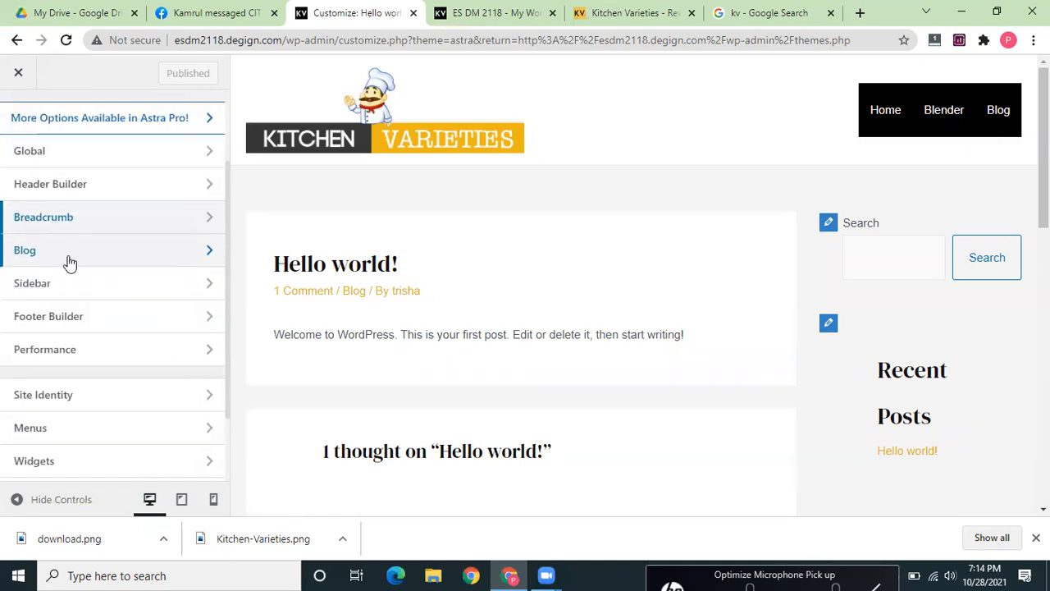
- Toggle the visibility of Comments in the post meta of the Blog / Archive settings
left_click(70, 260)
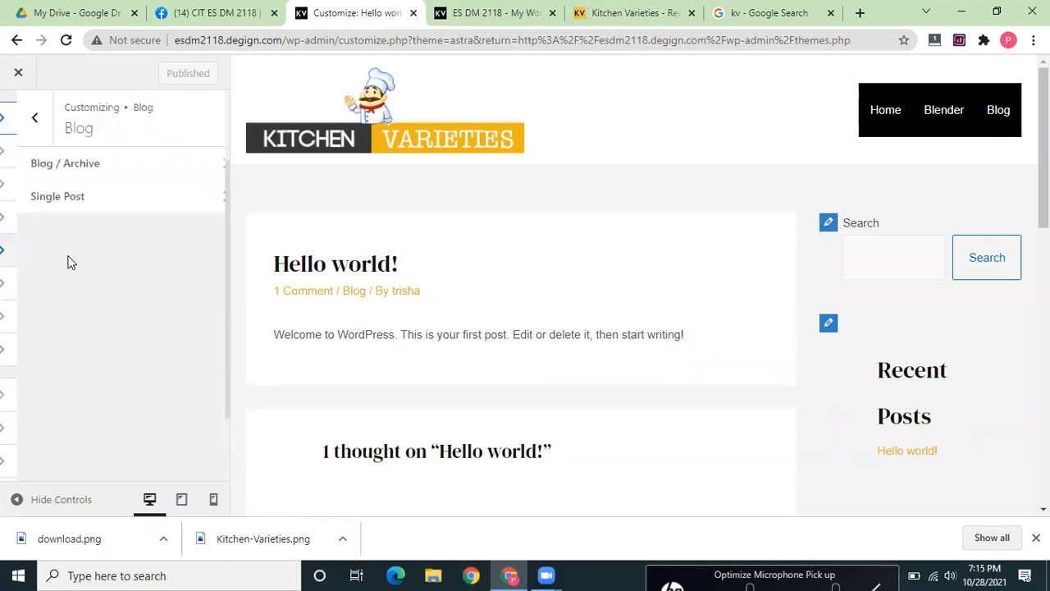
left_click(94, 173)
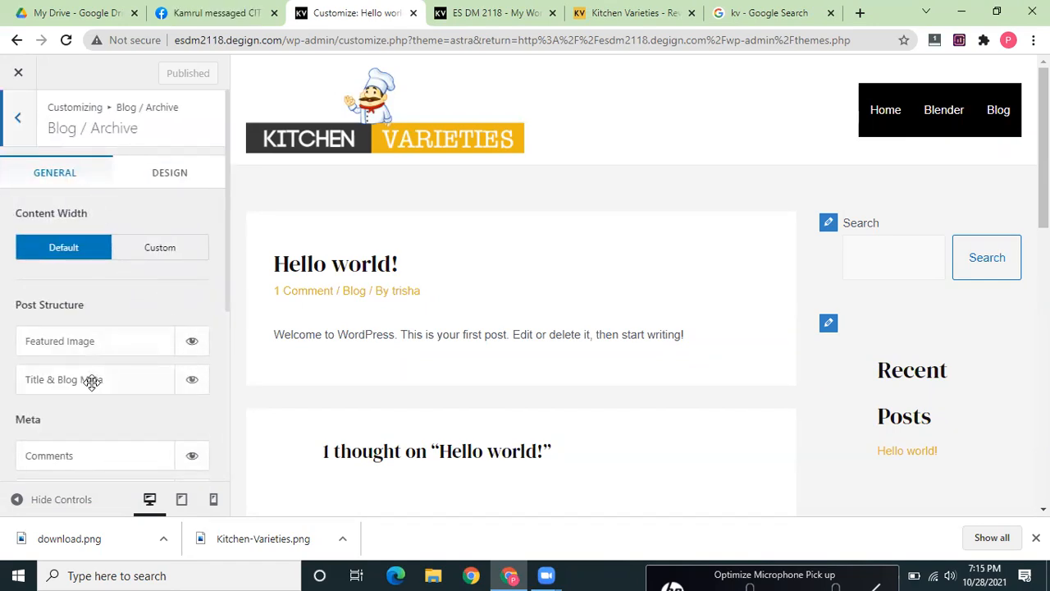
left_click_drag(229, 211, 227, 322)
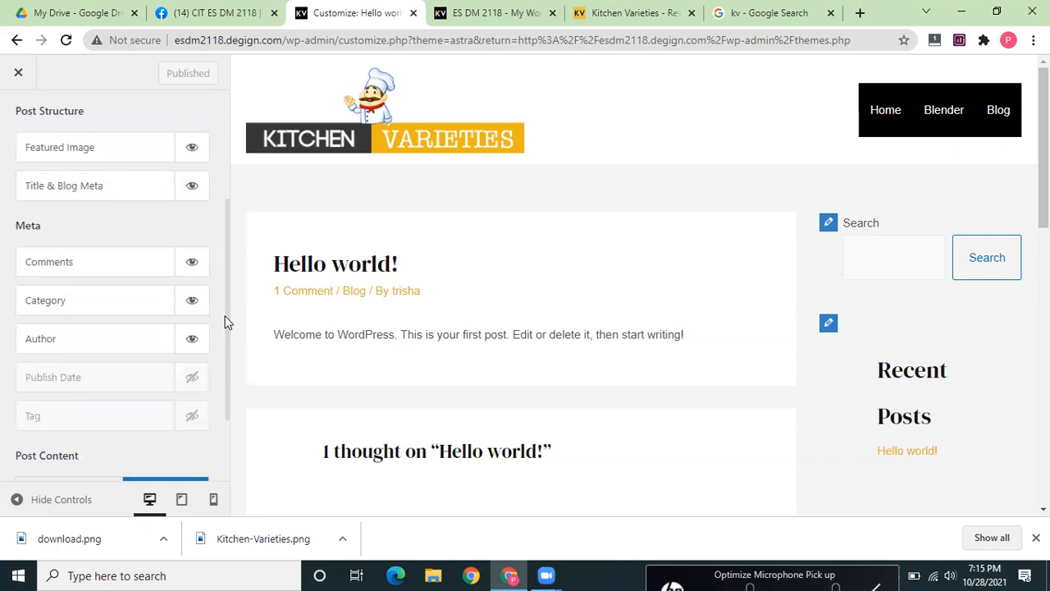
left_click(192, 262)
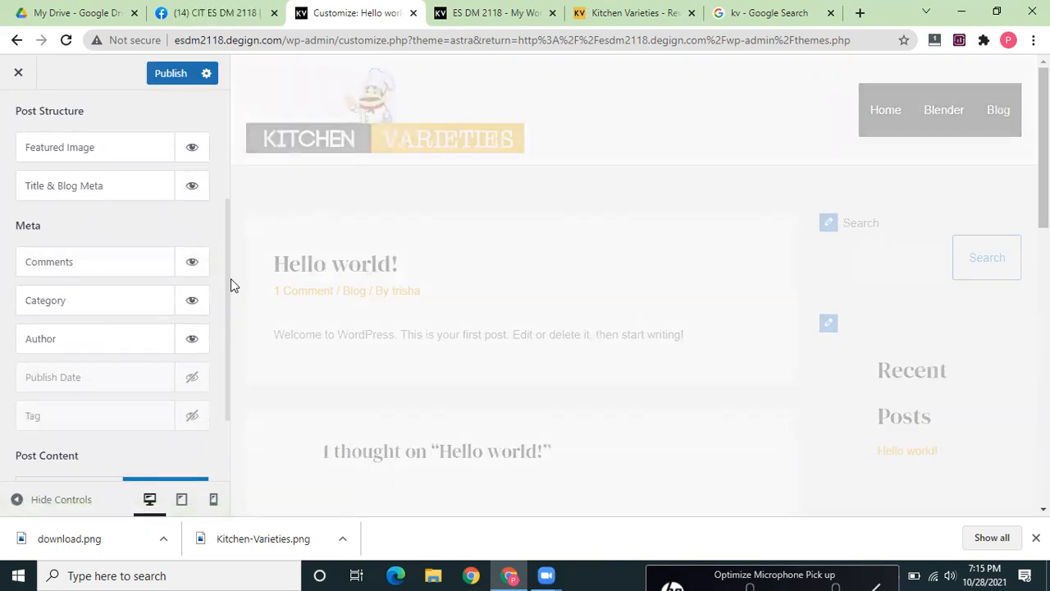
- Hide the Author in the Blog / Archive post meta and check the section's title font size settings
left_click(193, 343)
scroll(229, 385, "down", 2)
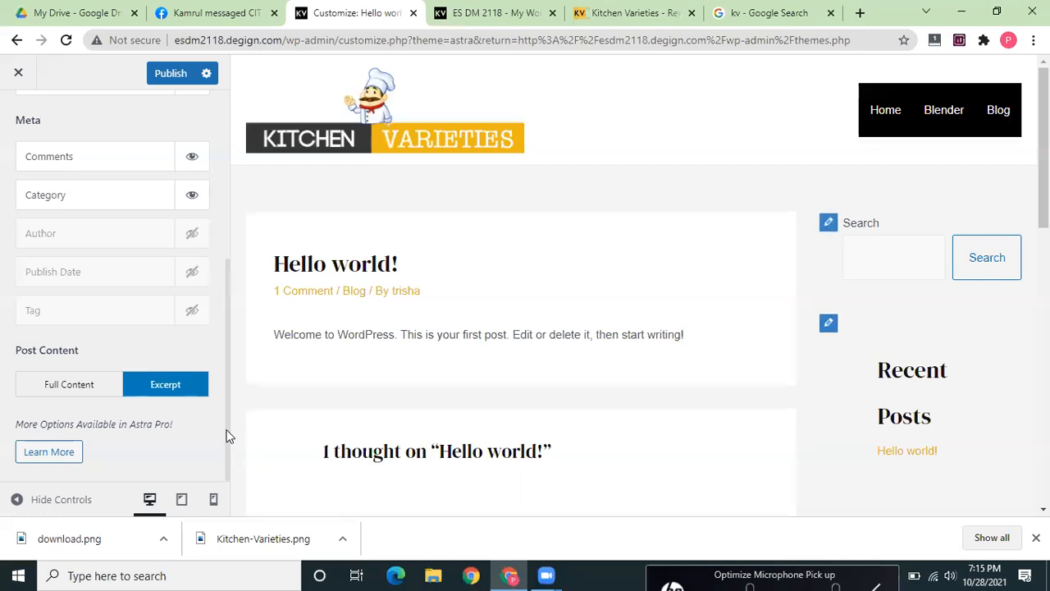
left_click_drag(225, 429, 227, 187)
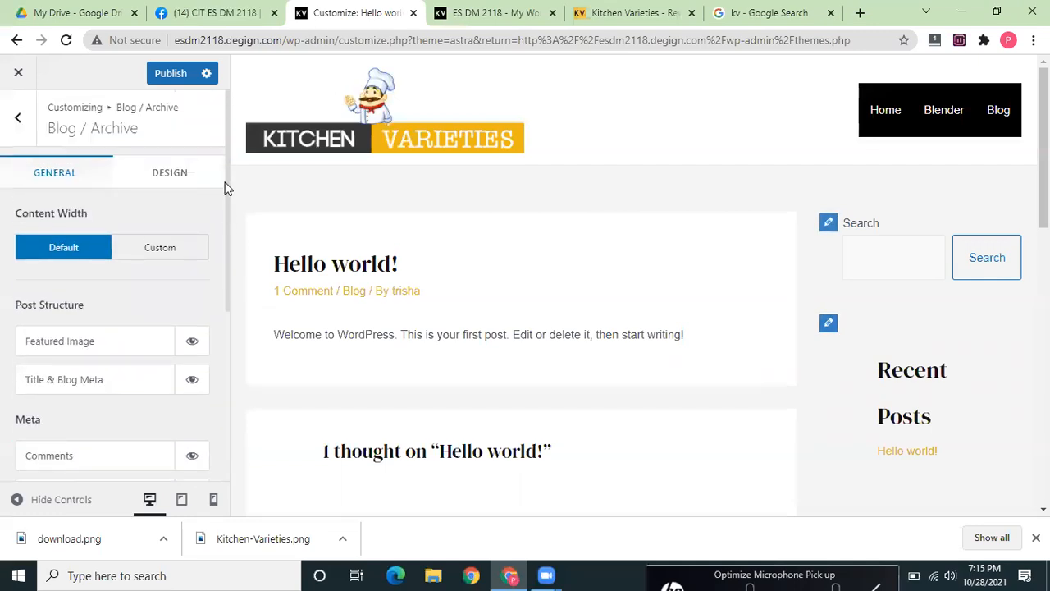
left_click(161, 175)
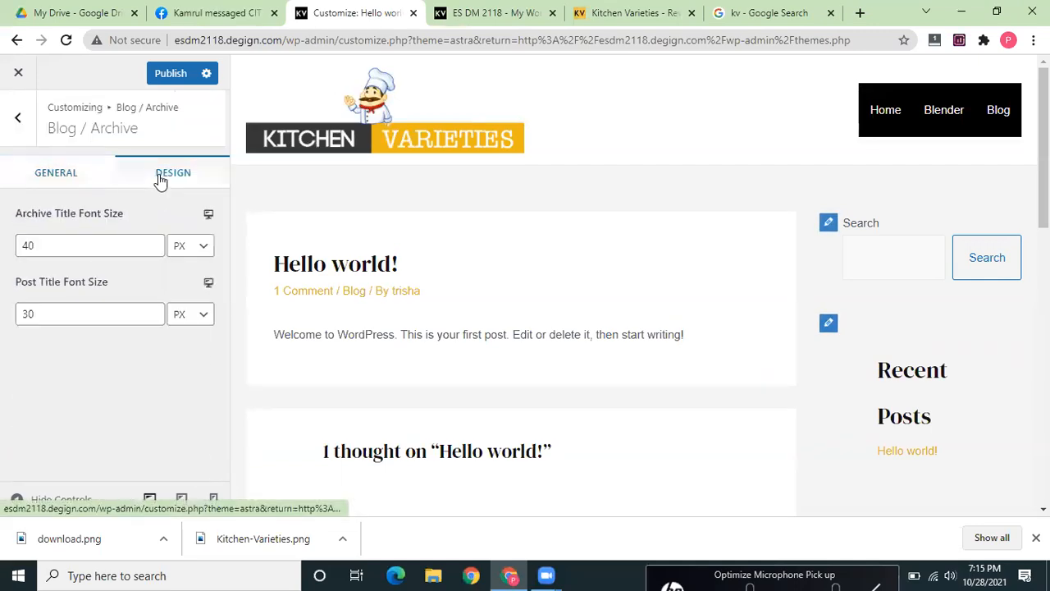
left_click(18, 120)
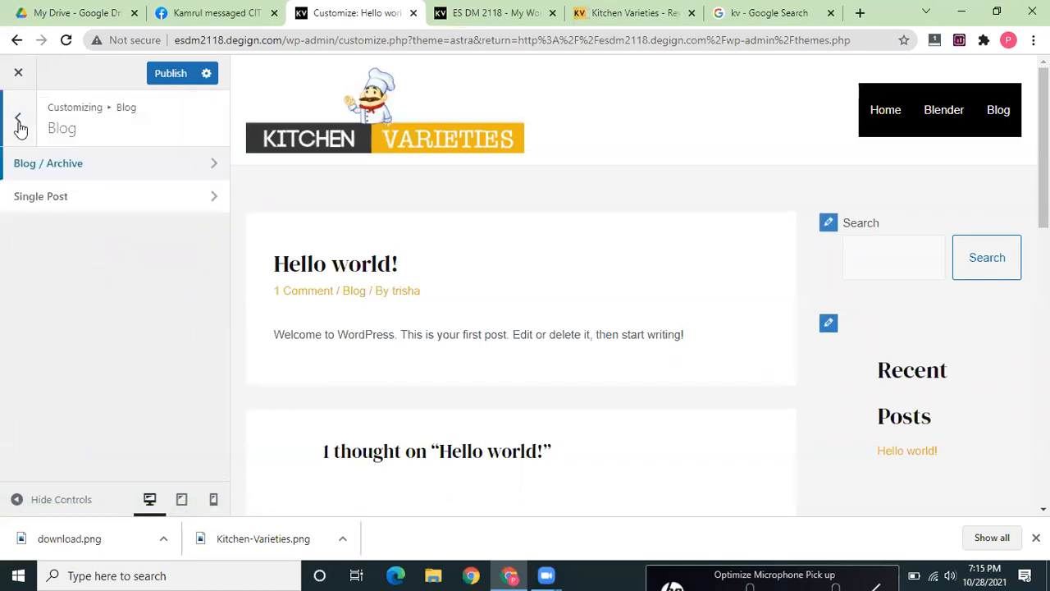
left_click(18, 123)
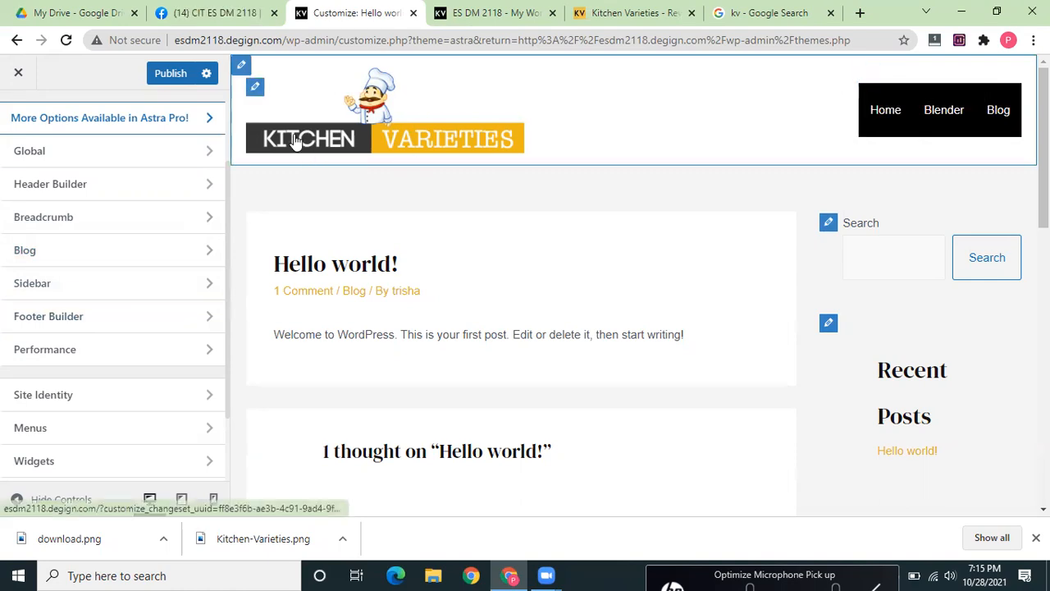
- Set the Primary Header's height to 57 px and its bottom border size to 2 px
left_click(243, 71)
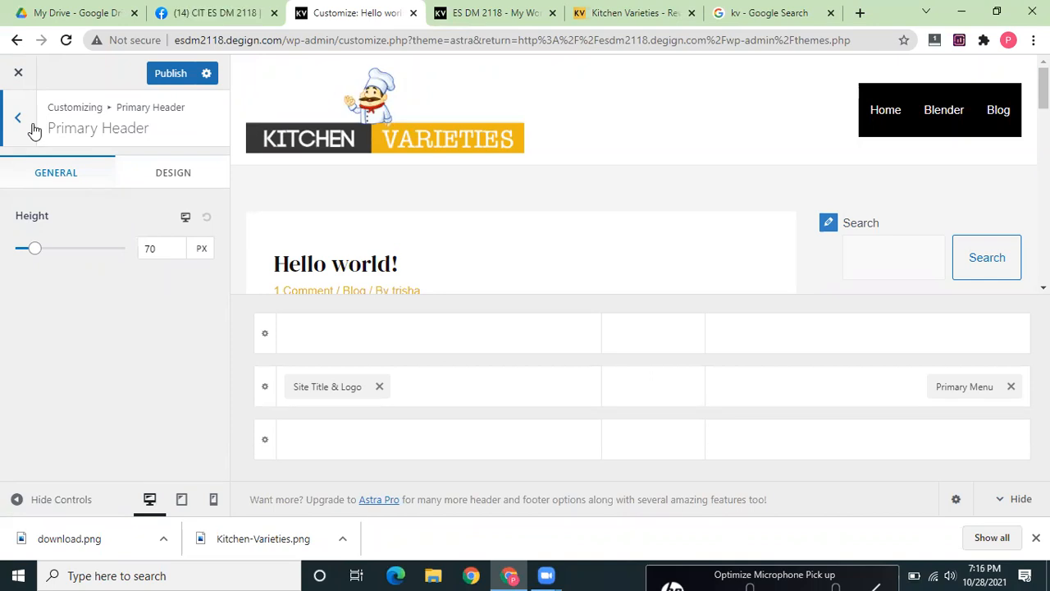
mouse_move(32, 254)
left_mouse_down()
mouse_move(94, 254)
mouse_move(28, 250)
left_mouse_up()
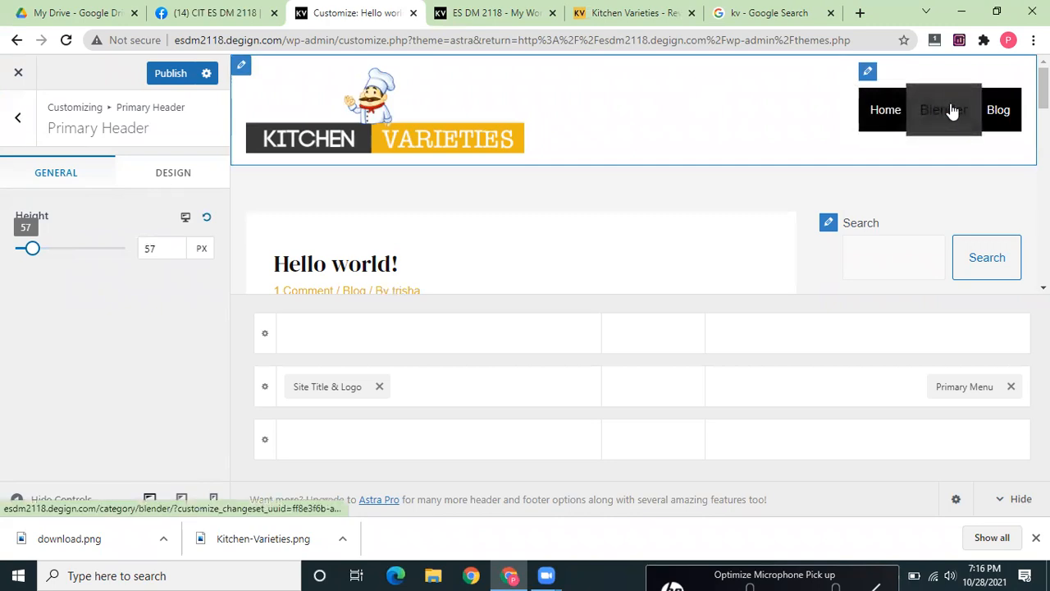
left_click(185, 170)
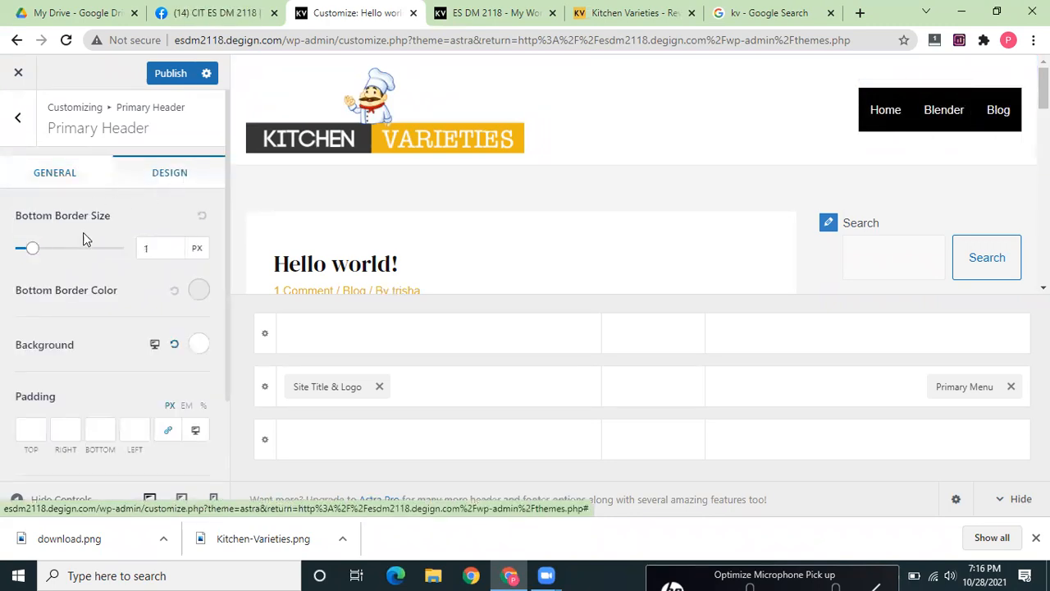
left_click_drag(33, 255, 135, 255)
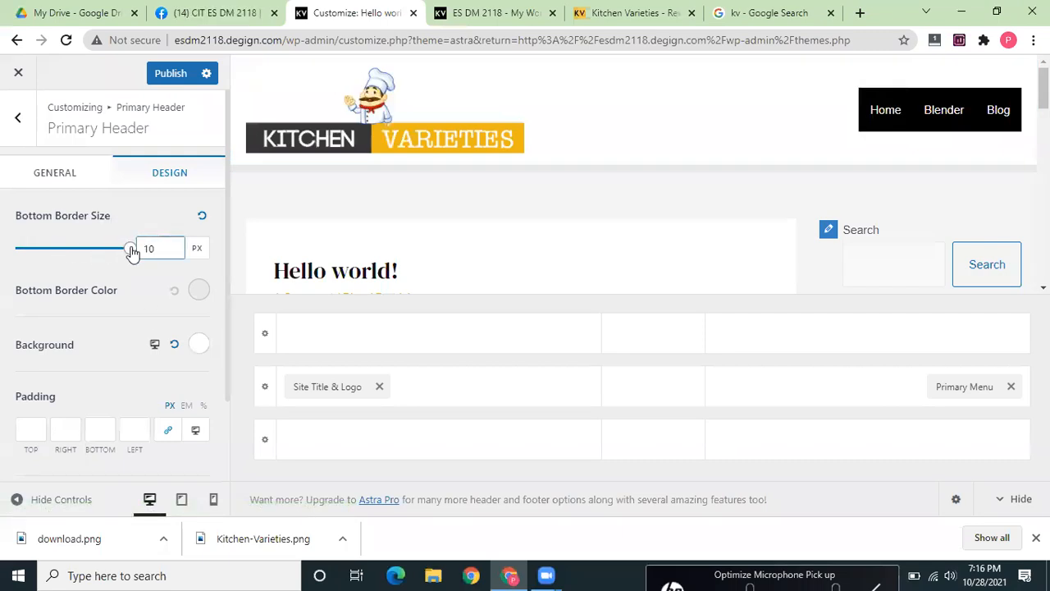
left_click_drag(129, 249, 52, 260)
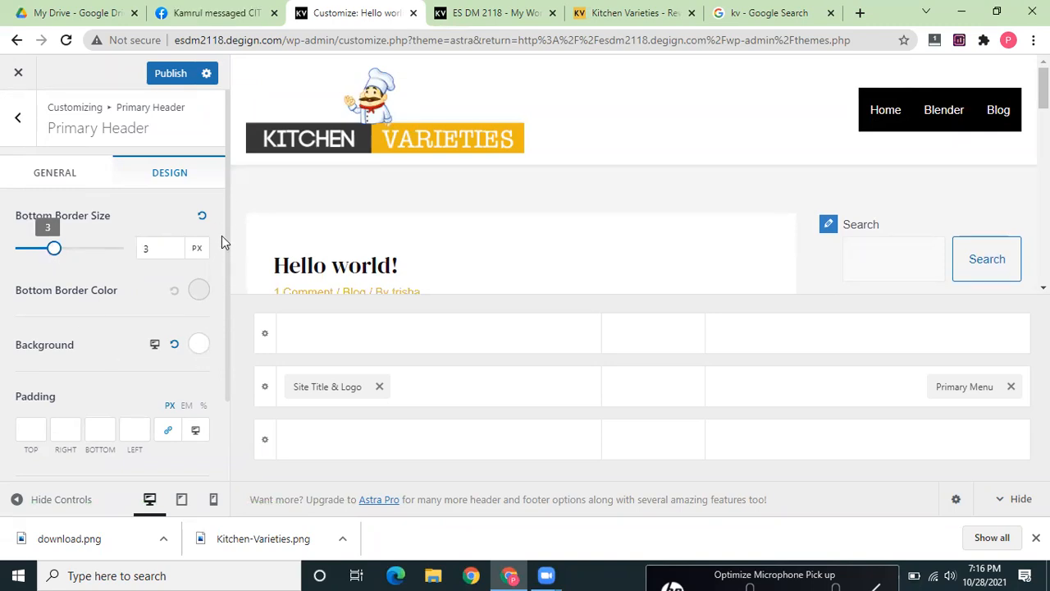
mouse_move(54, 251)
left_mouse_down()
mouse_move(77, 250)
mouse_move(7, 265)
mouse_move(35, 252)
left_mouse_up()
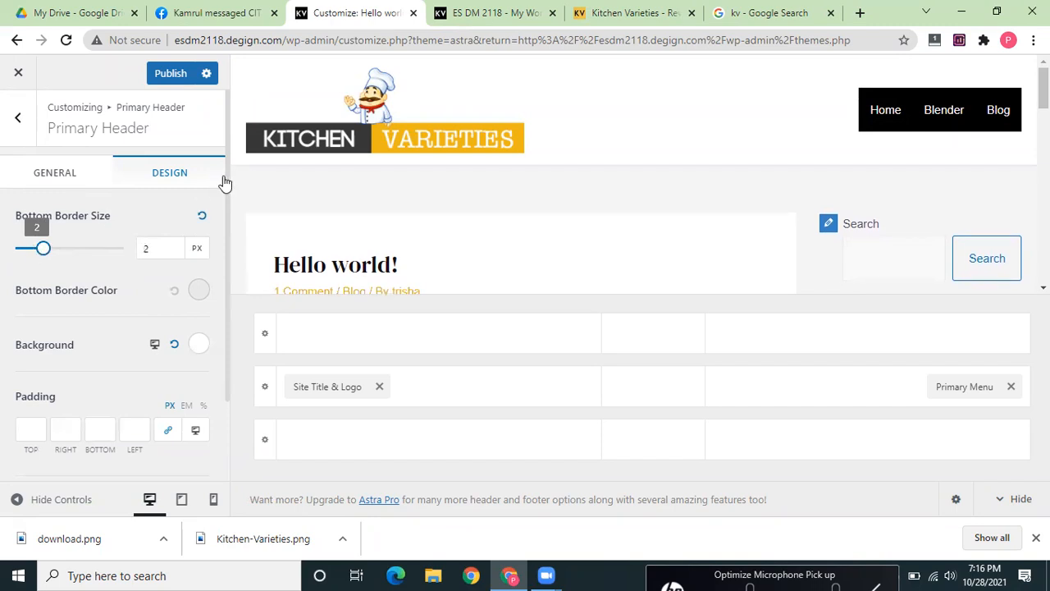
left_click_drag(228, 183, 235, 280)
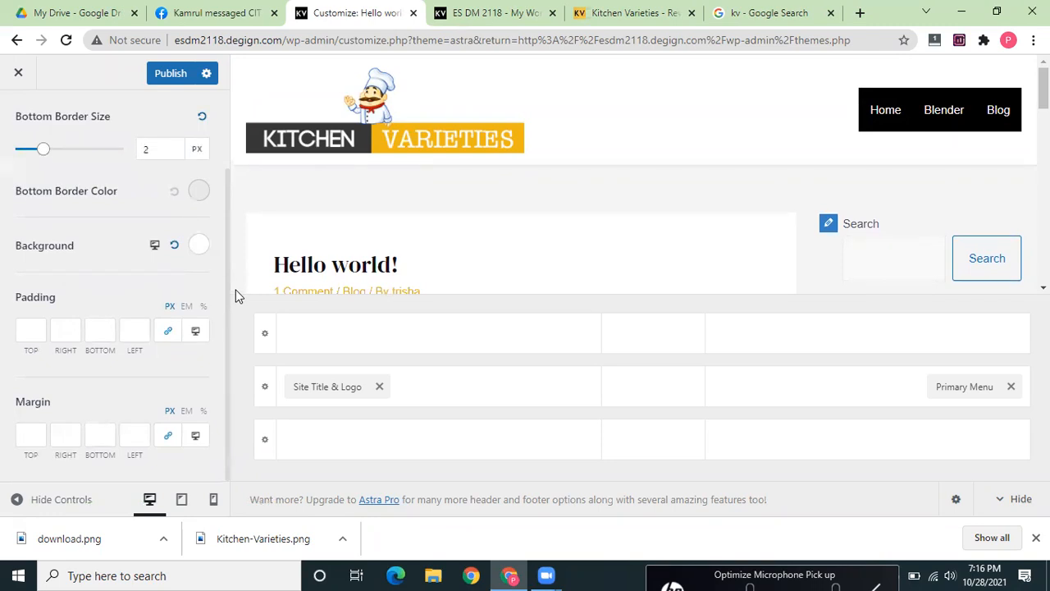
scroll(197, 263, "up", 2)
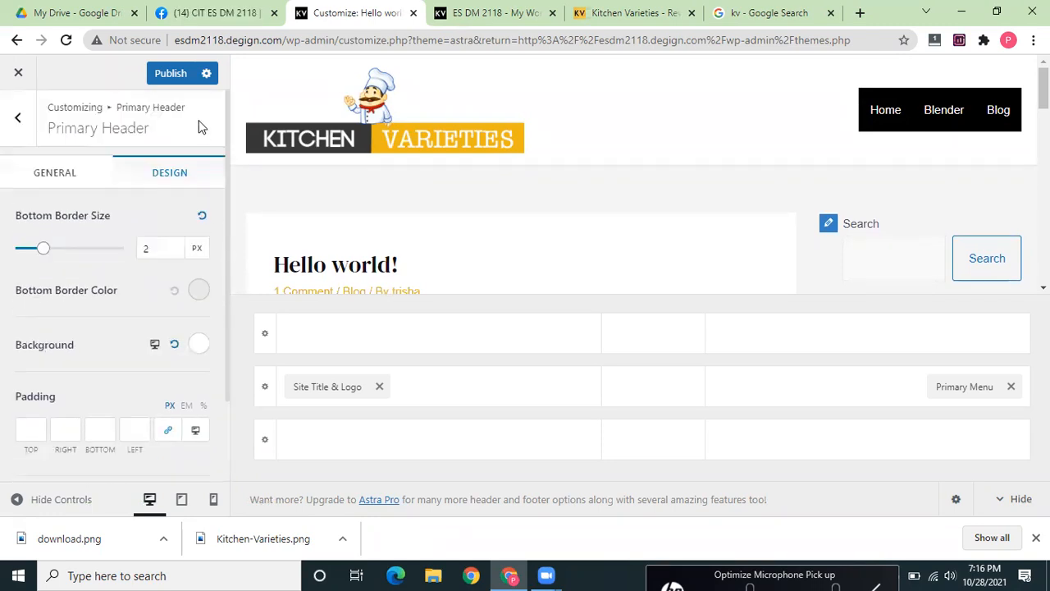
left_click(59, 176)
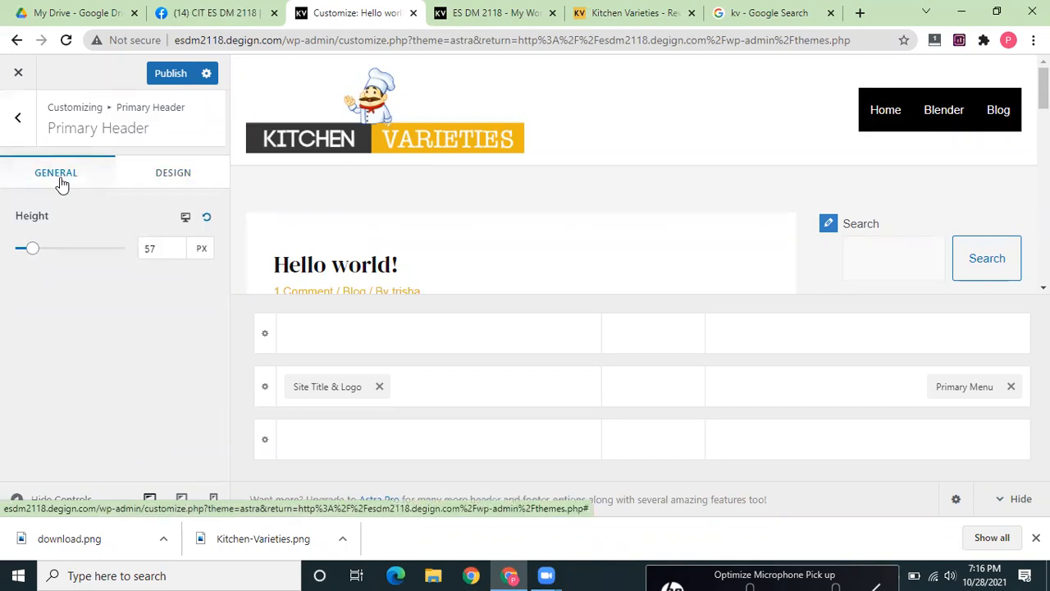
left_click(17, 121)
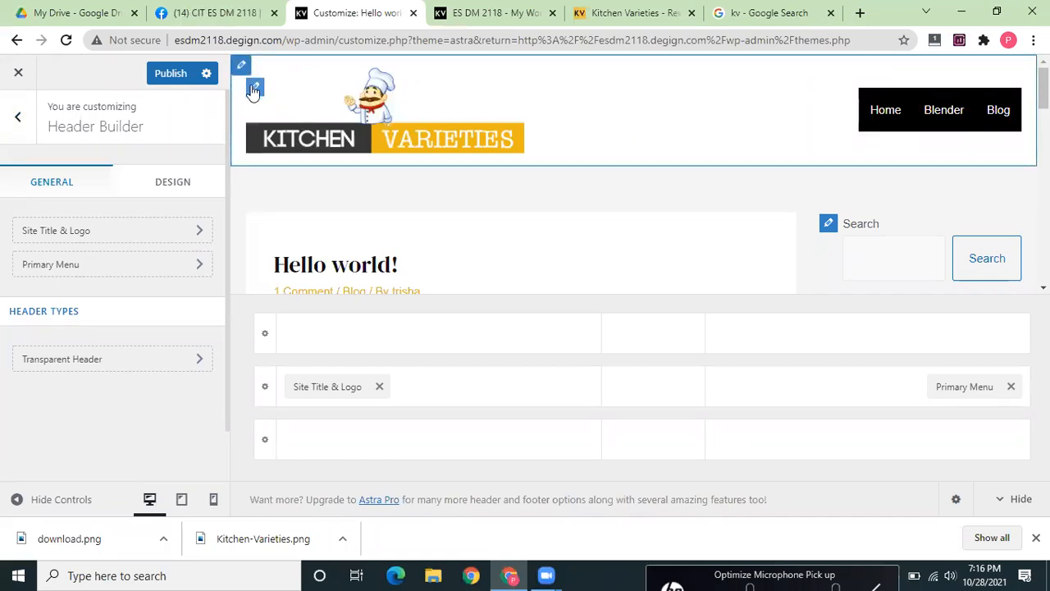
- Set the header logo's width to 243 px and check its title font size and margin settings
left_click(253, 88)
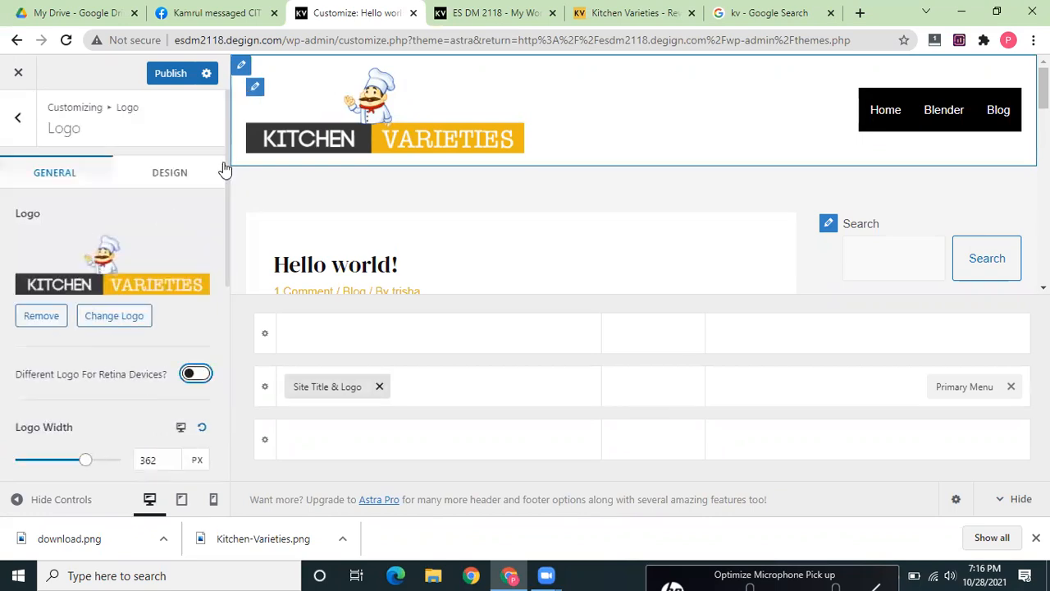
scroll(229, 169, "down", 3)
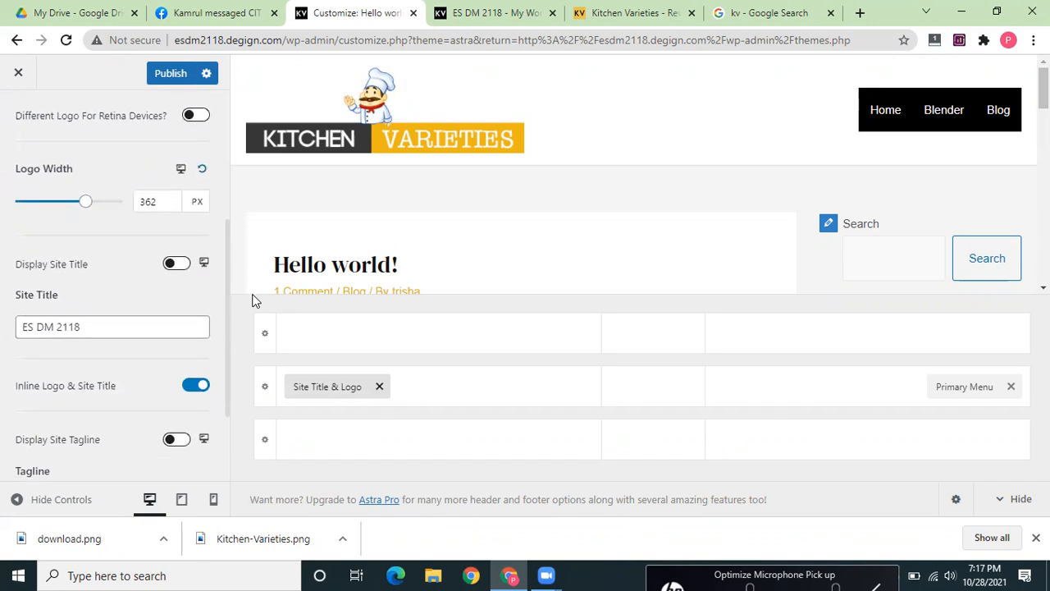
left_click_drag(253, 294, 255, 369)
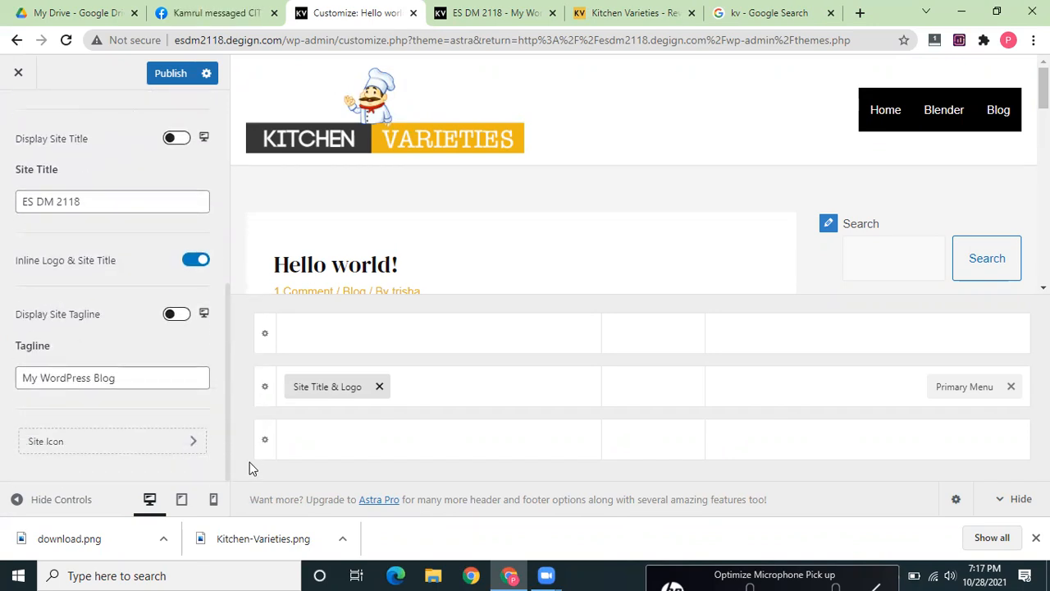
scroll(218, 205, "up", 4)
scroll(211, 215, "down", 1)
left_click_drag(85, 362, 64, 361)
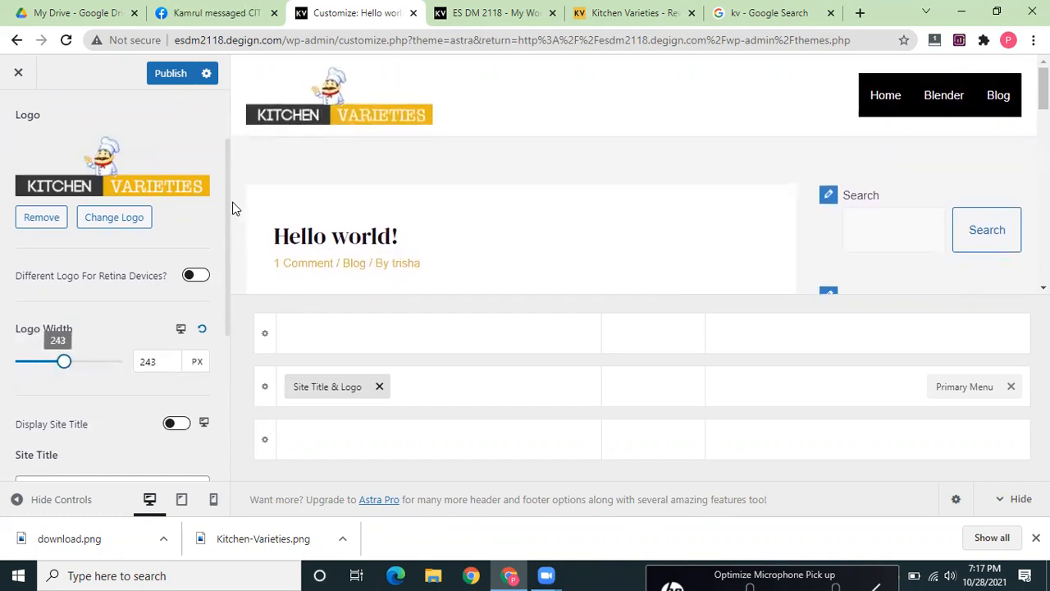
left_click_drag(228, 203, 223, 142)
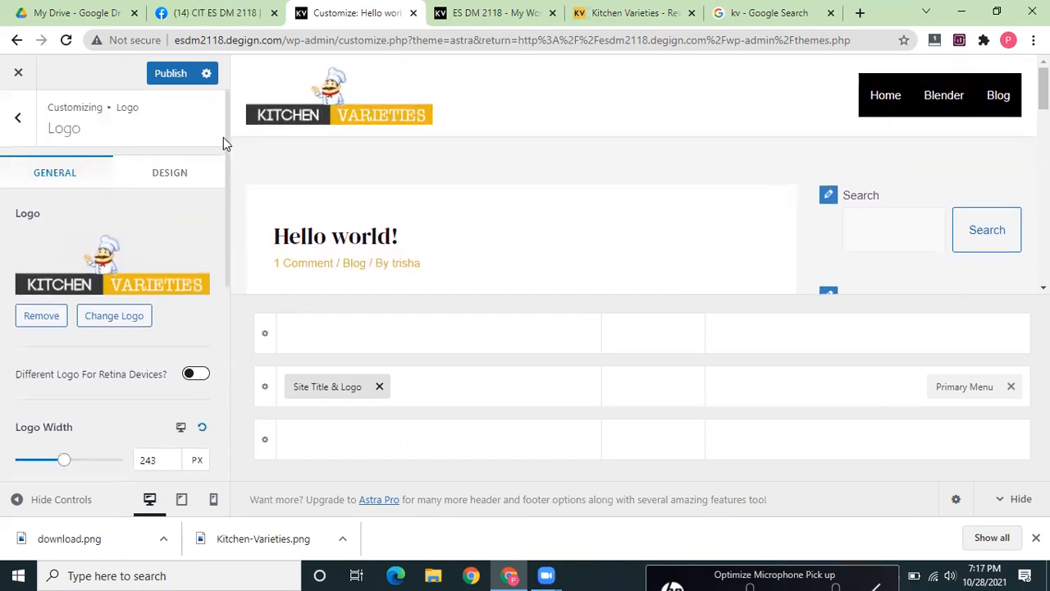
left_click(184, 177)
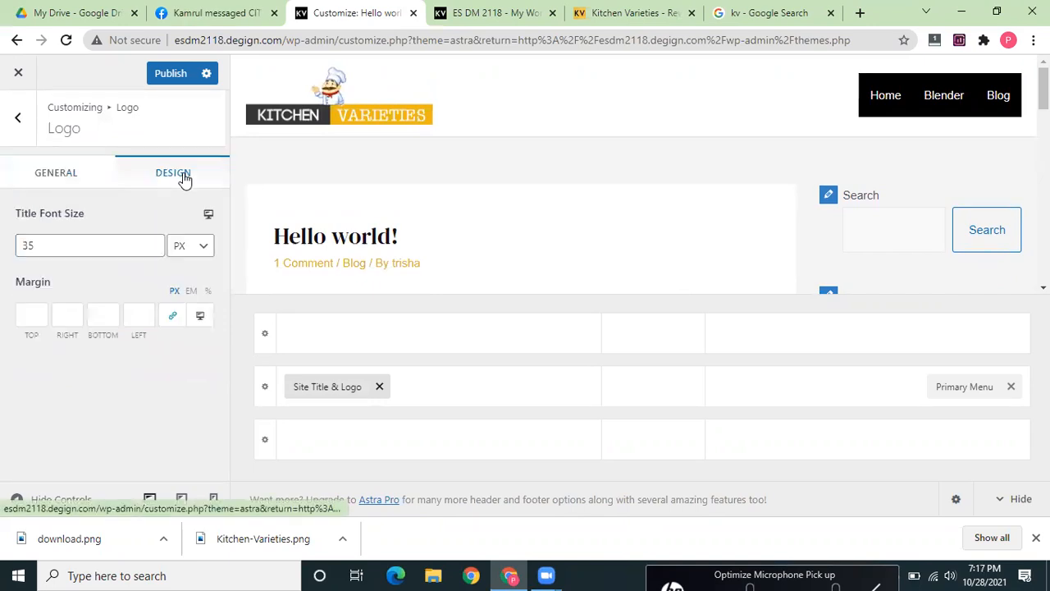
left_click(22, 128)
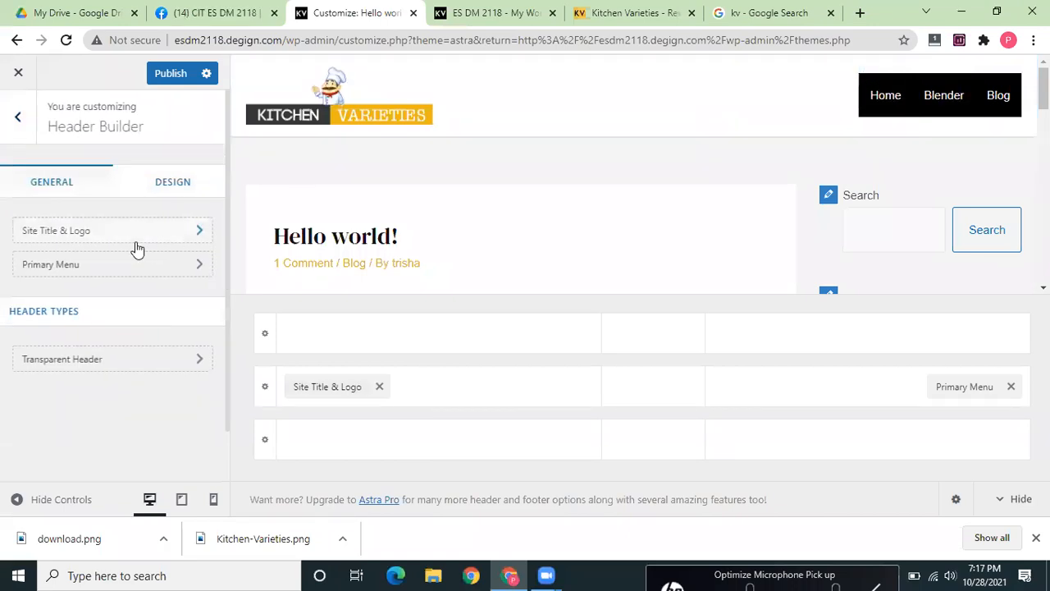
left_click(7, 120)
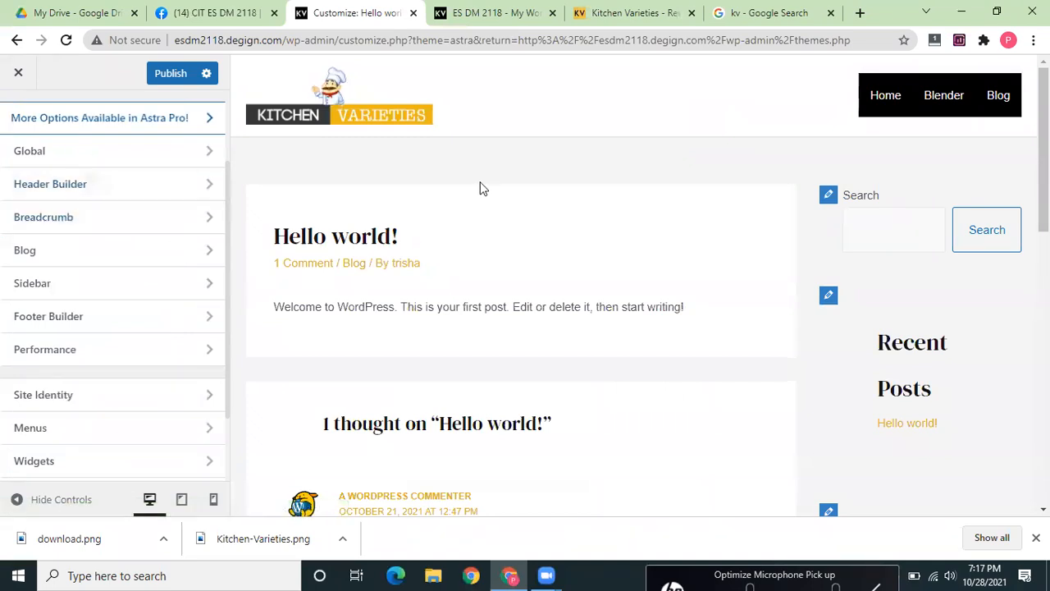
- Set the divider size of the Primary Menu's submenu container to 3 px
left_click(868, 72)
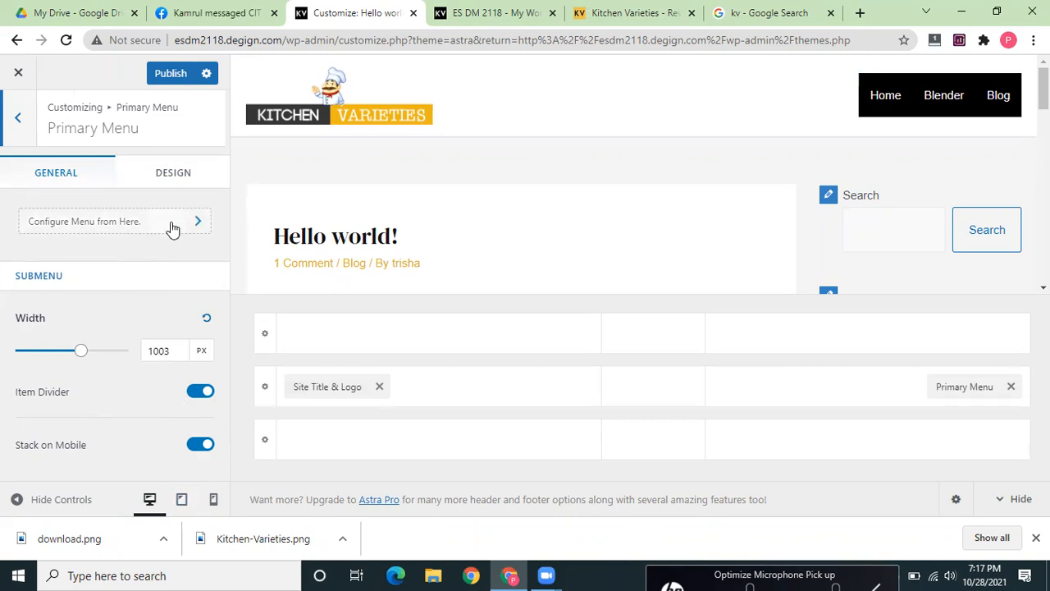
left_click(169, 177)
mouse_move(34, 367)
left_mouse_down()
mouse_move(90, 371)
mouse_move(51, 373)
left_mouse_up()
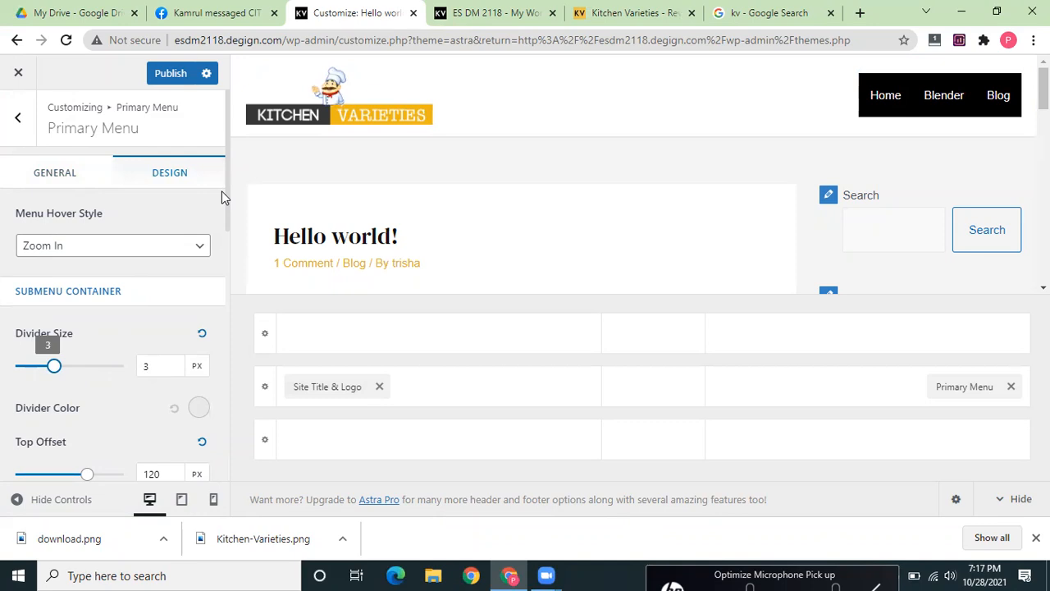
- Review the Primary Menu's design settings, including the hover style choices, menu colors, font, spacing and margin
left_click_drag(224, 174, 236, 384)
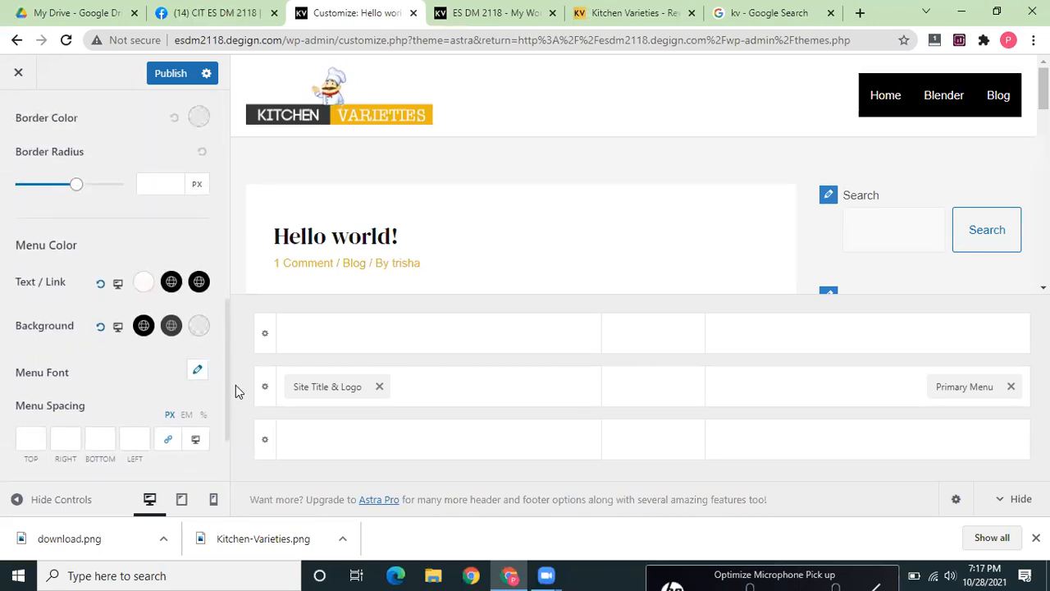
left_click_drag(236, 385, 234, 438)
left_click_drag(229, 385, 221, 169)
left_click(197, 250)
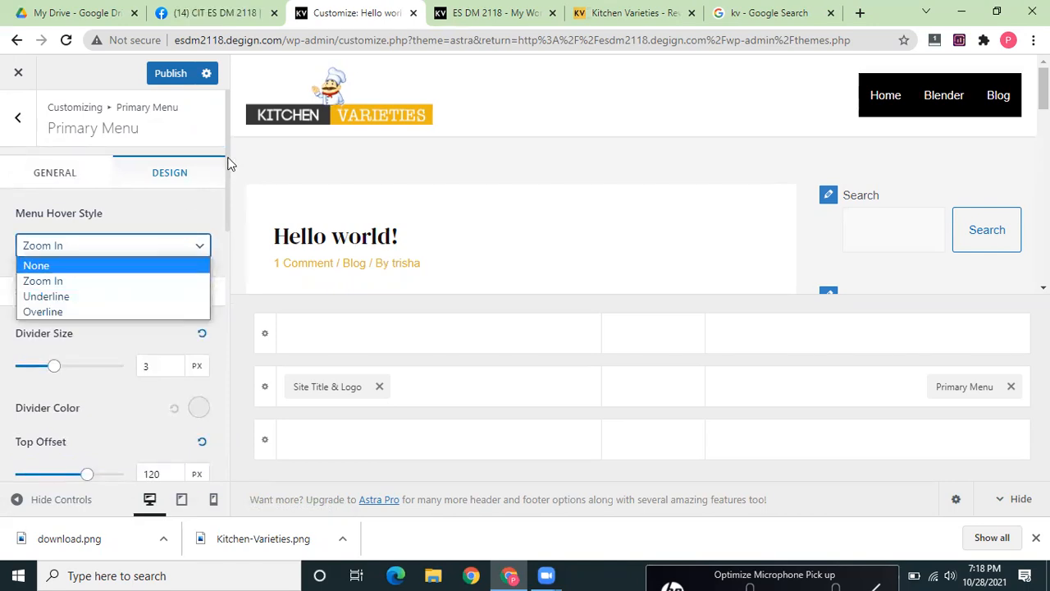
left_click_drag(229, 164, 241, 464)
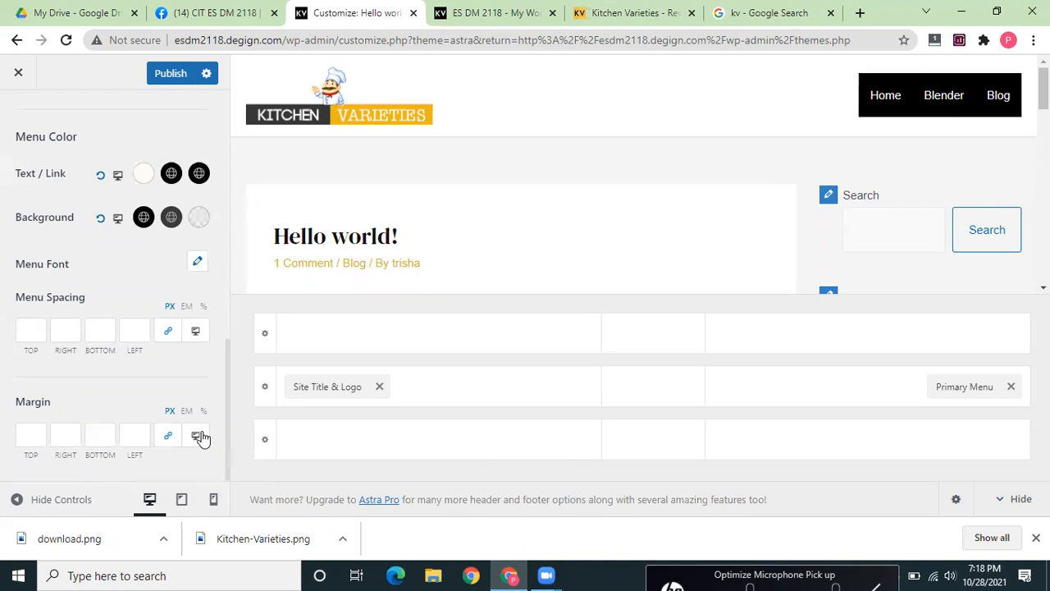
left_click_drag(229, 400, 233, 121)
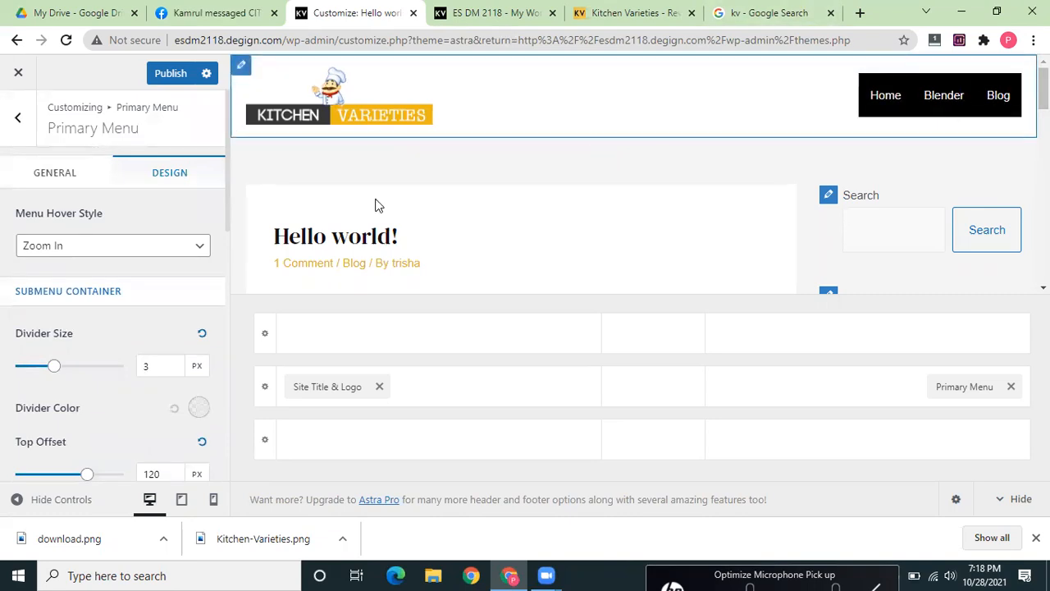
left_click(18, 120)
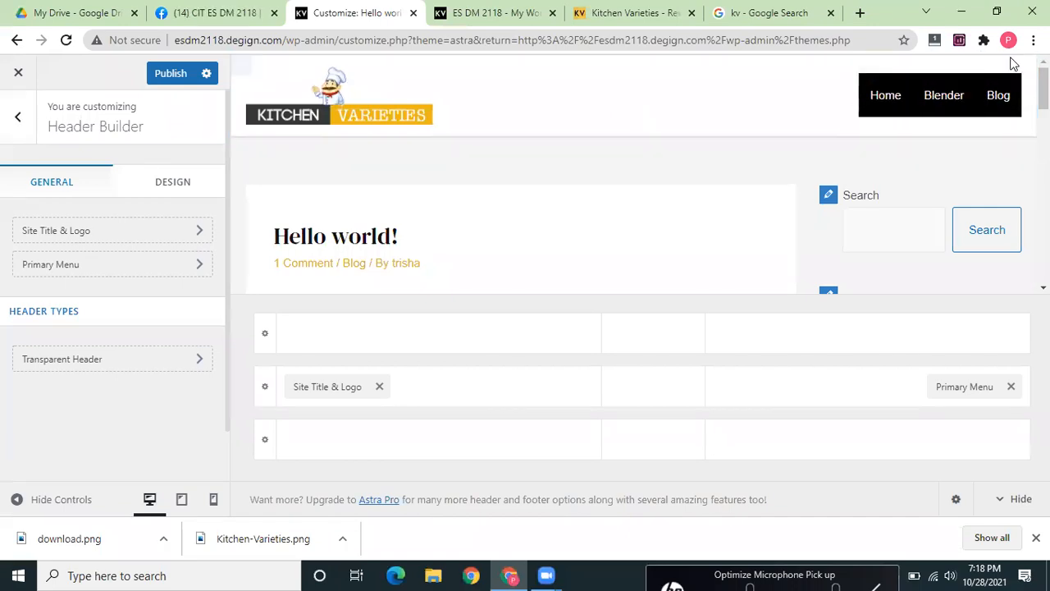
left_click(17, 116)
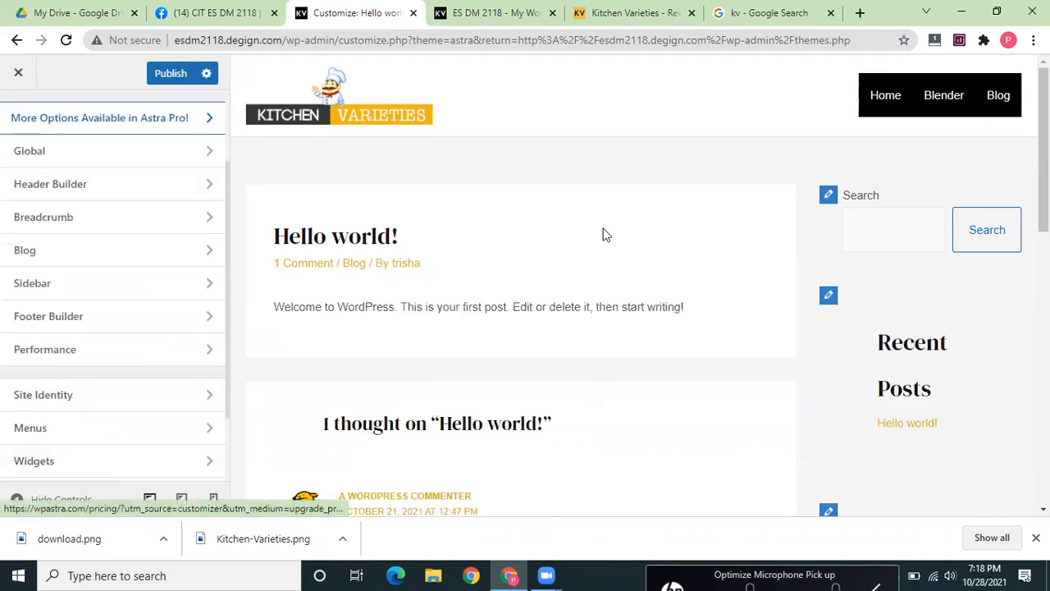
- Compare the navigation menus of kitchenvarieties.com and the ES DM 2118 site, and reopen the header's Primary Menu settings in the customizer
left_click(586, 10)
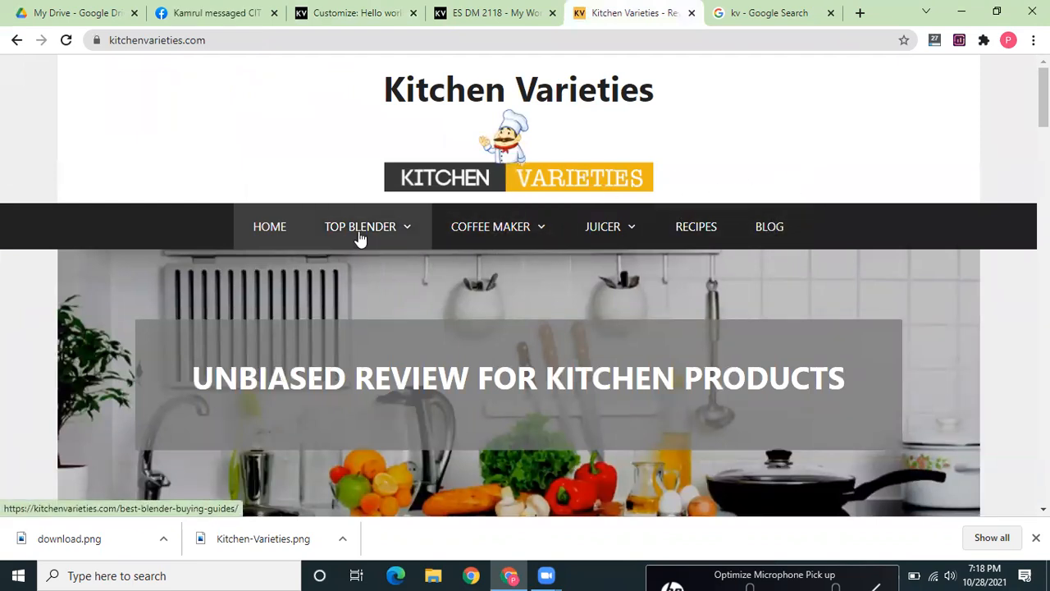
left_click(490, 9)
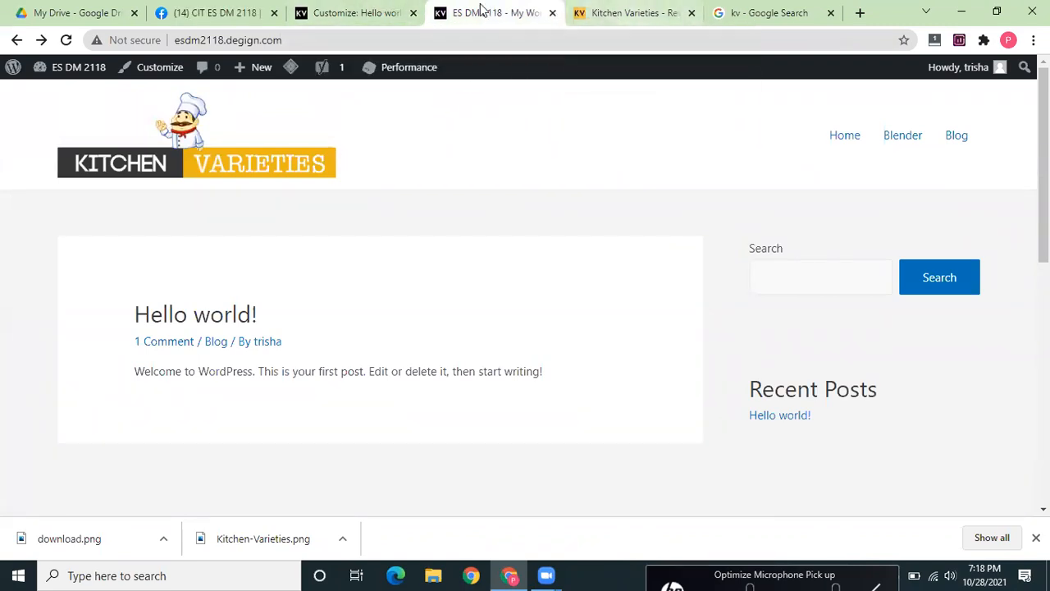
left_click(343, 10)
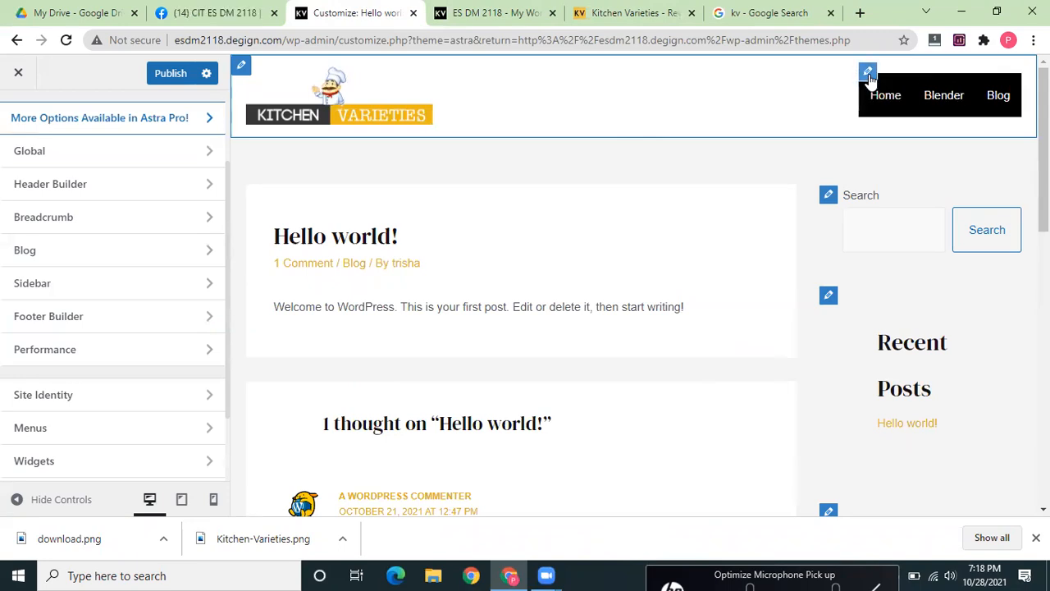
left_click(868, 73)
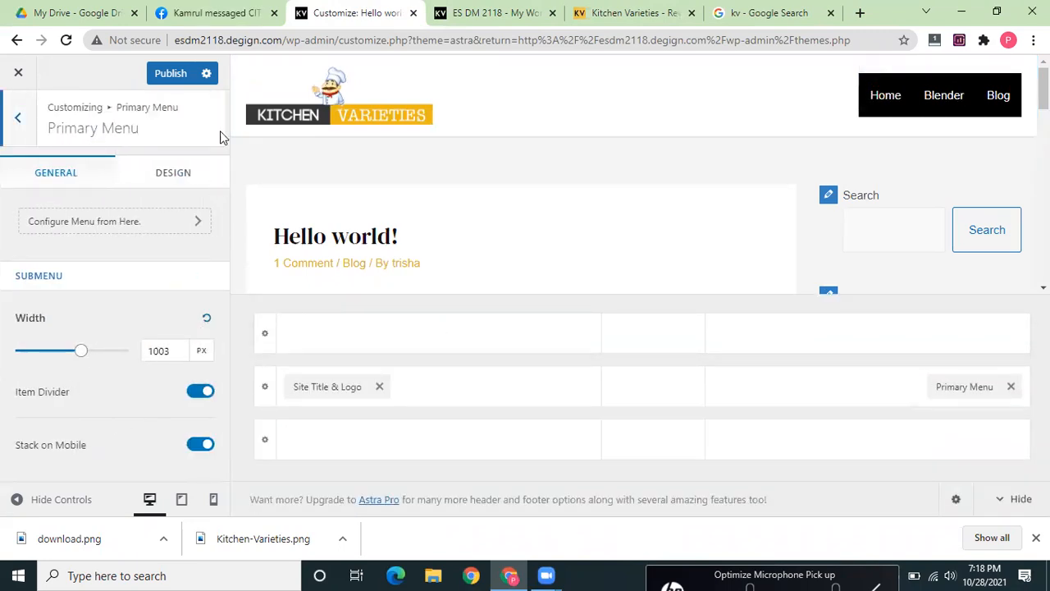
- Try to publish the Primary Menu with a fully transparent normal background and #000000 normal text color
left_click(170, 176)
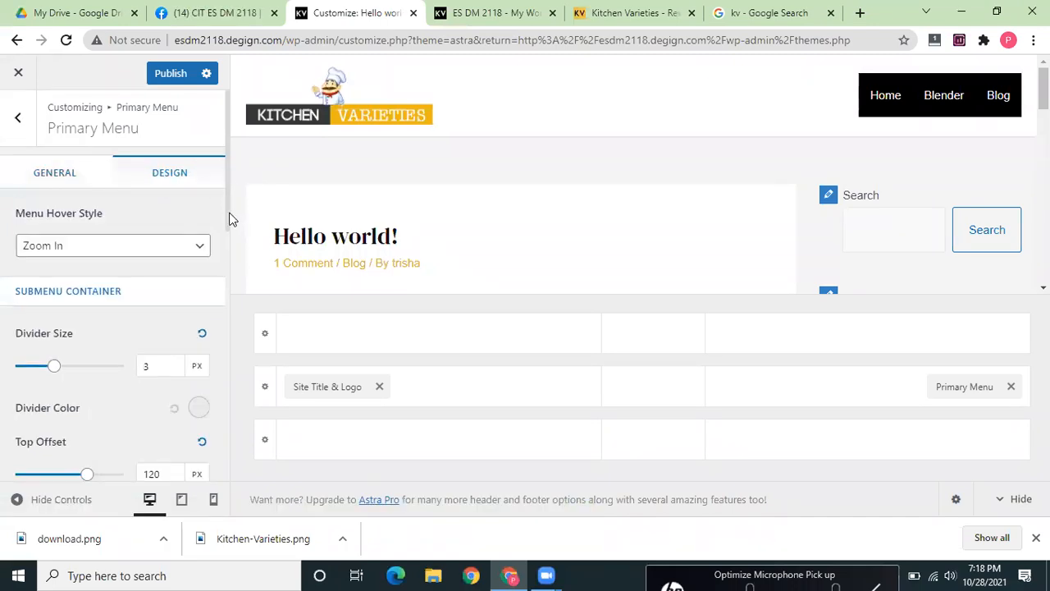
left_click_drag(227, 216, 231, 500)
left_click(143, 216)
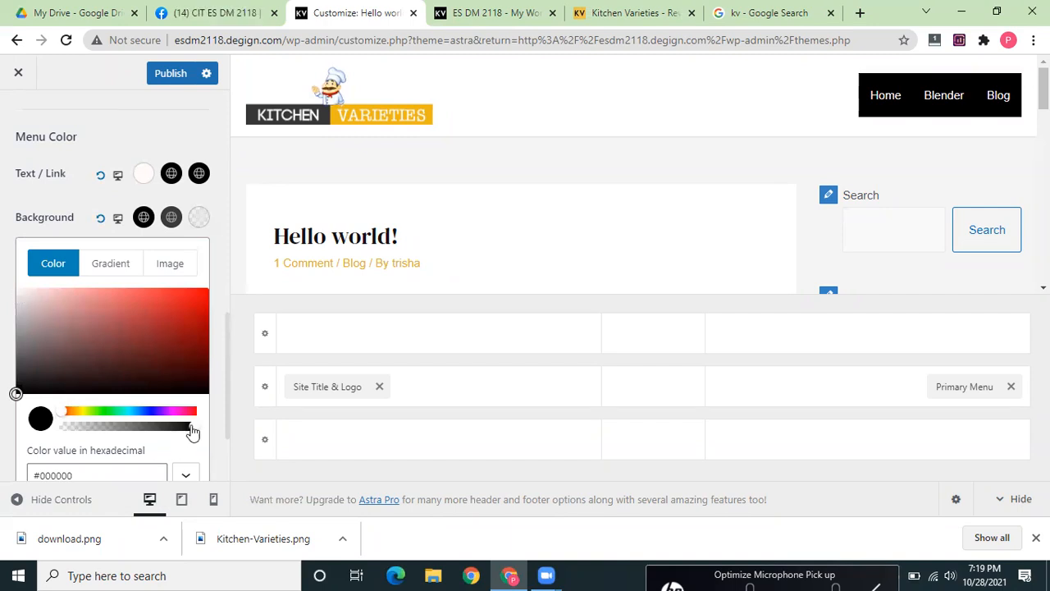
left_click_drag(194, 431, 62, 432)
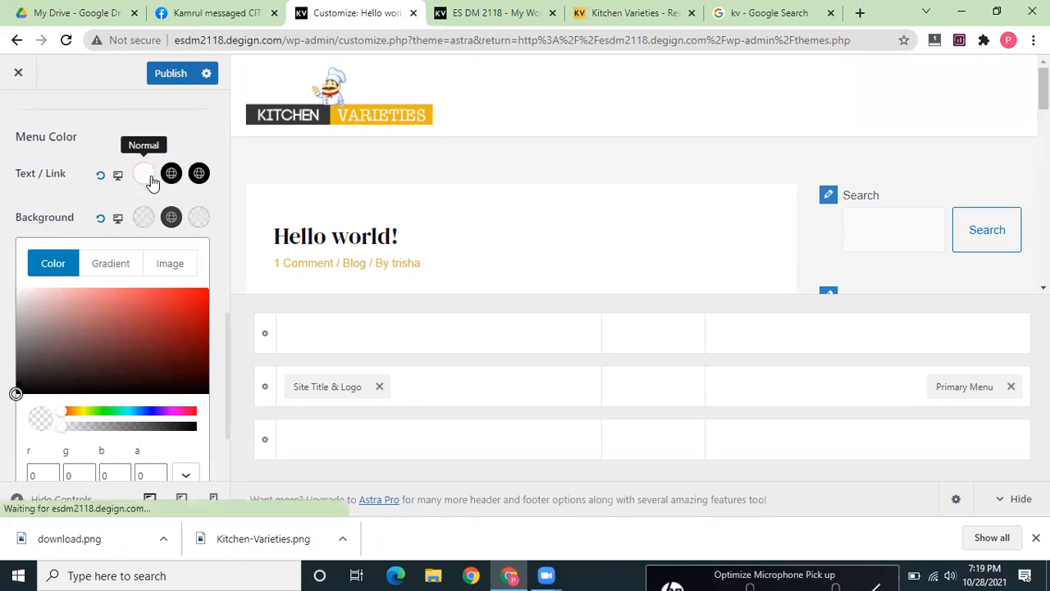
left_click(145, 182)
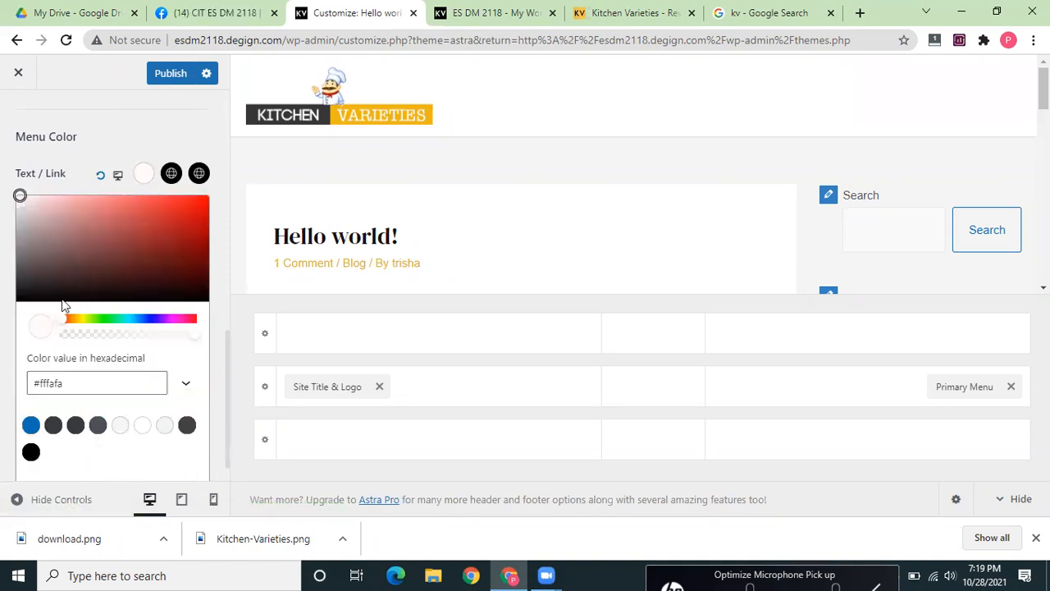
left_click(31, 453)
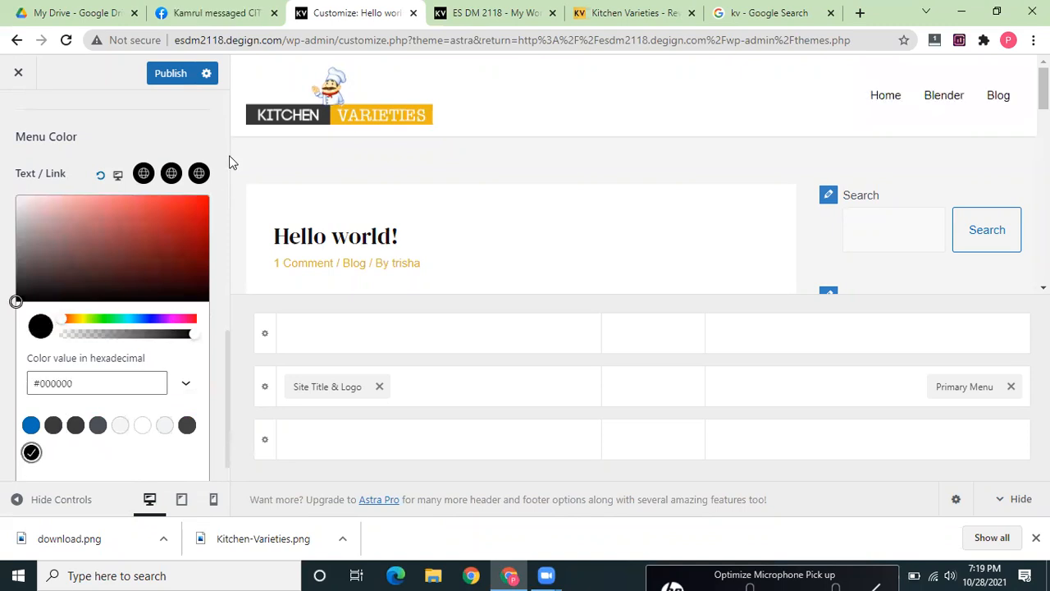
left_click(170, 76)
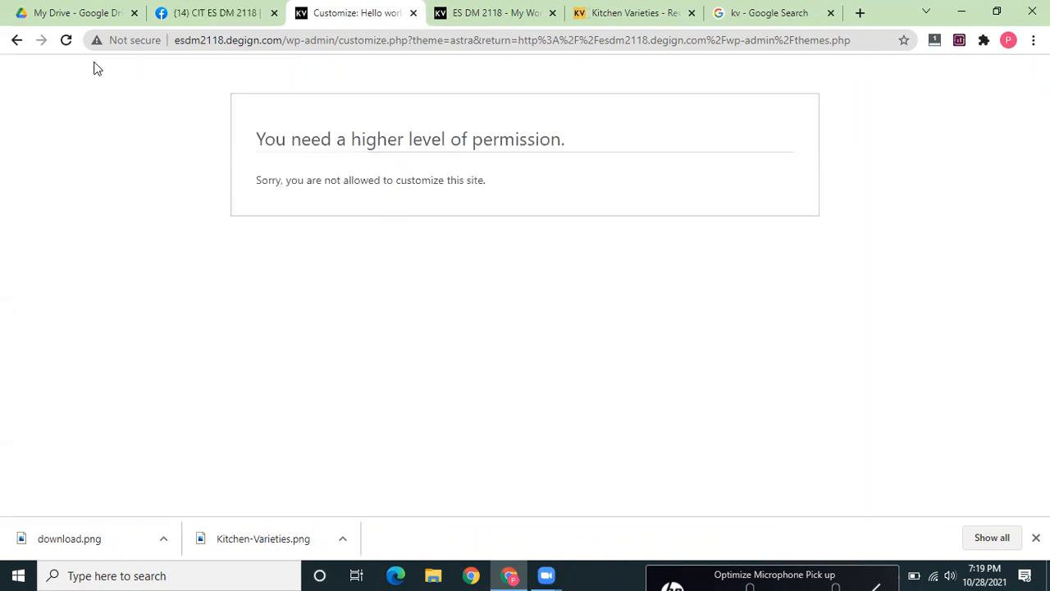
- Reload the customizer, log back in to WordPress with the saved username and password, and glance at the ES DM 2118 site
left_click(67, 41)
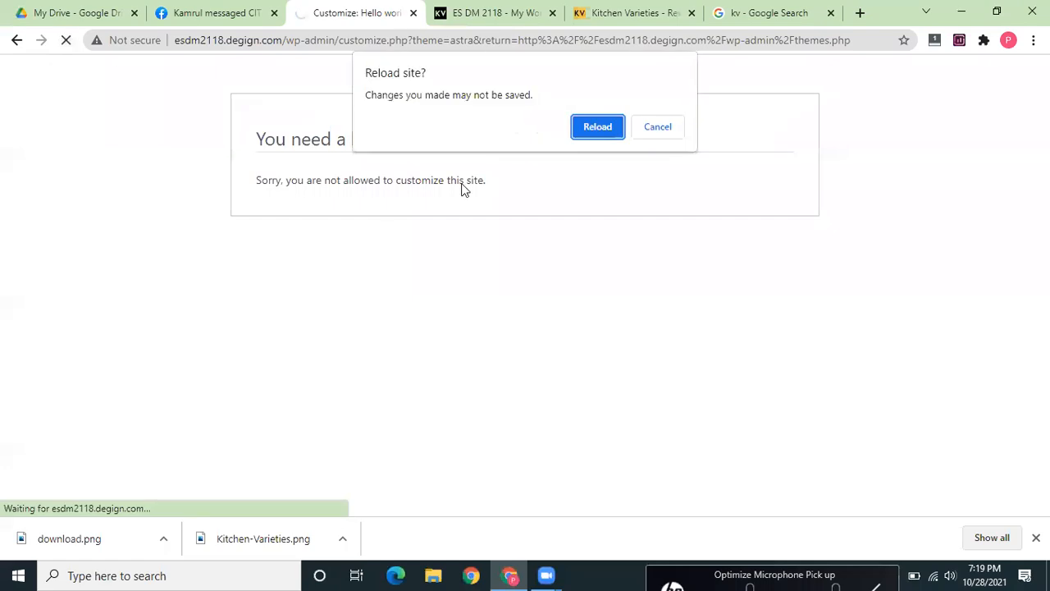
left_click(602, 130)
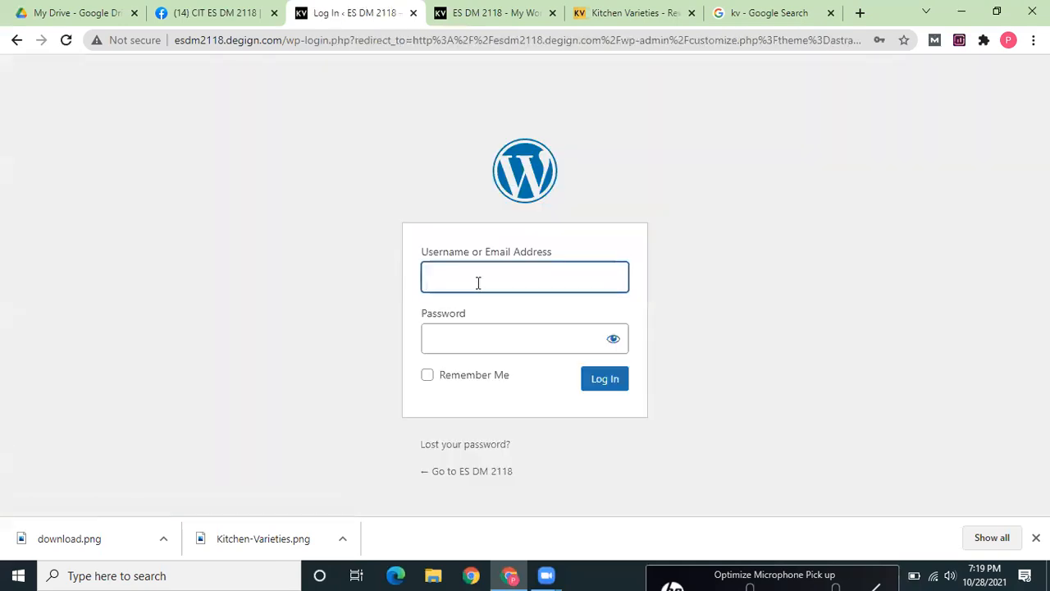
left_click(479, 282)
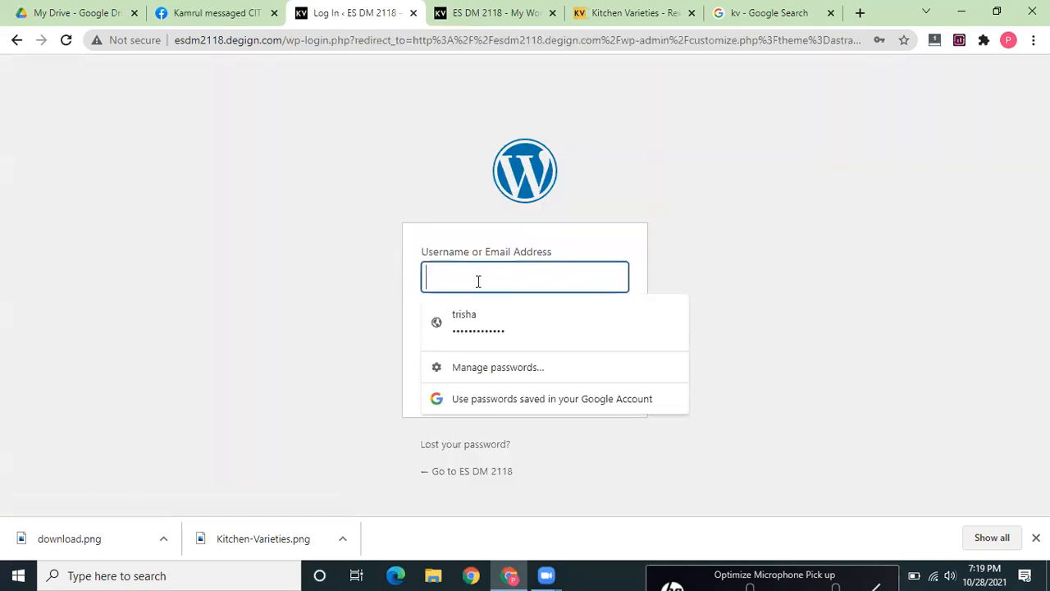
left_click(484, 328)
left_click(588, 370)
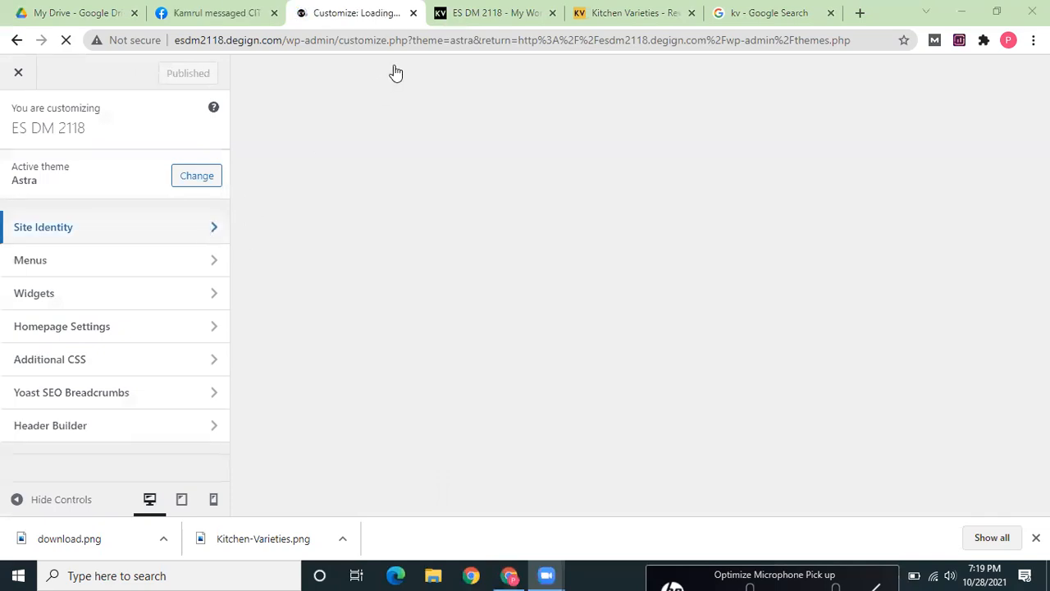
left_click(482, 12)
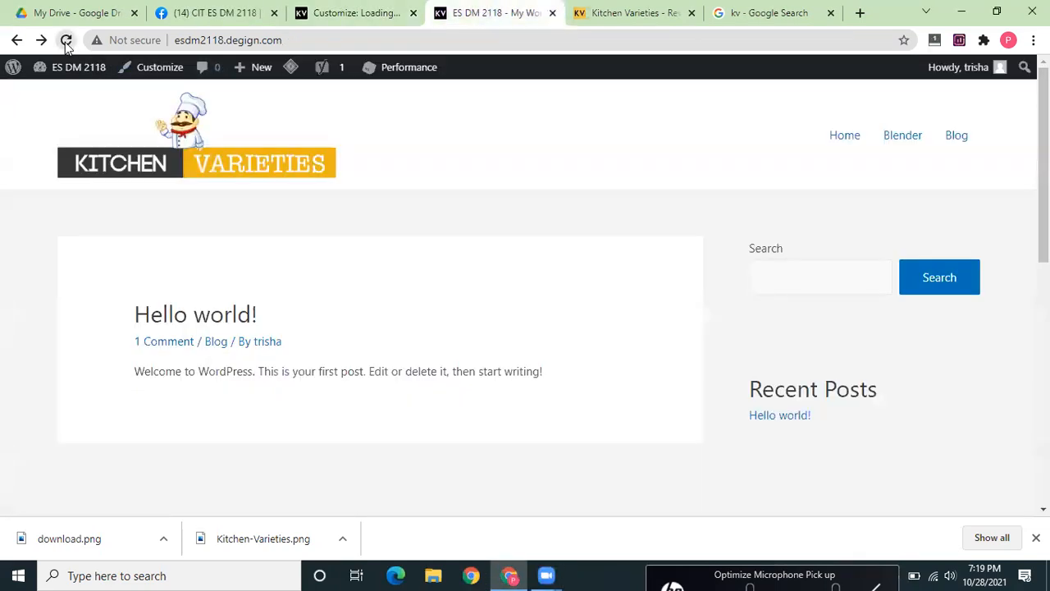
left_click(386, 10)
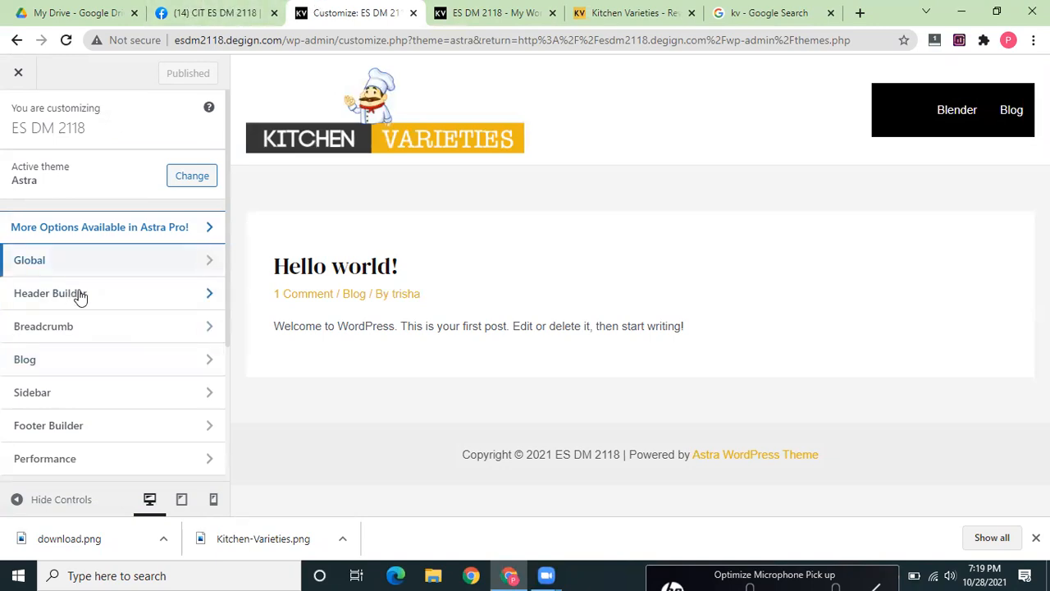
- Set the normal text/link color of the header's Primary Menu to near-black in its design settings
left_click(878, 75)
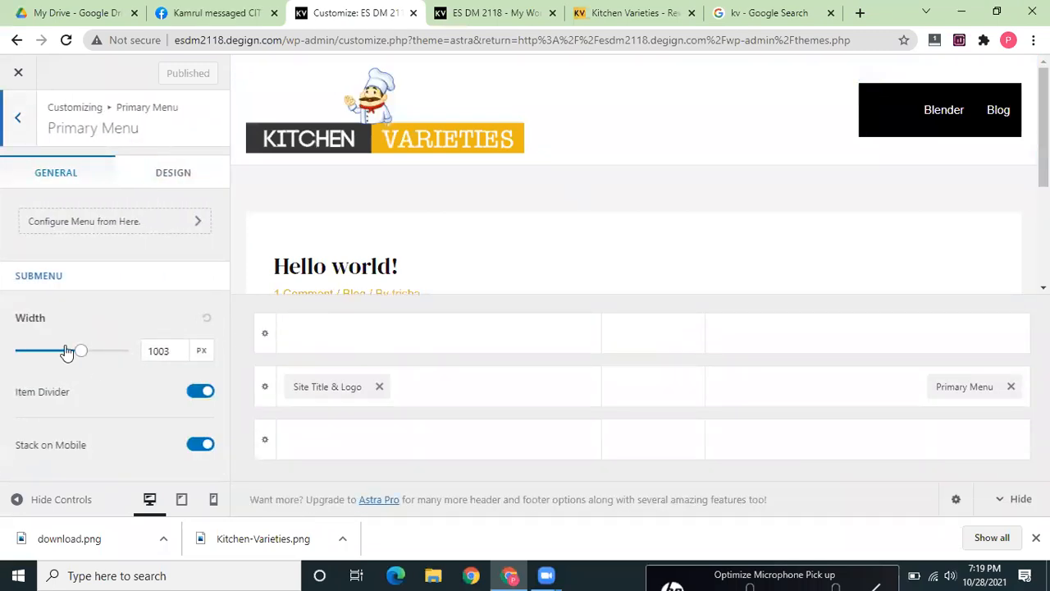
left_click(197, 177)
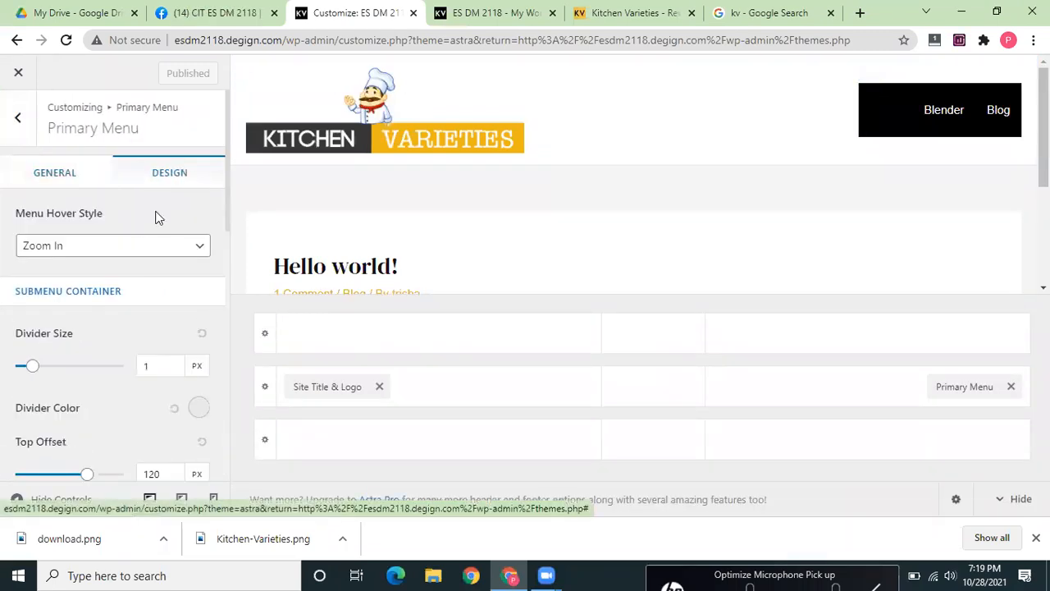
scroll(221, 328, "down", 5)
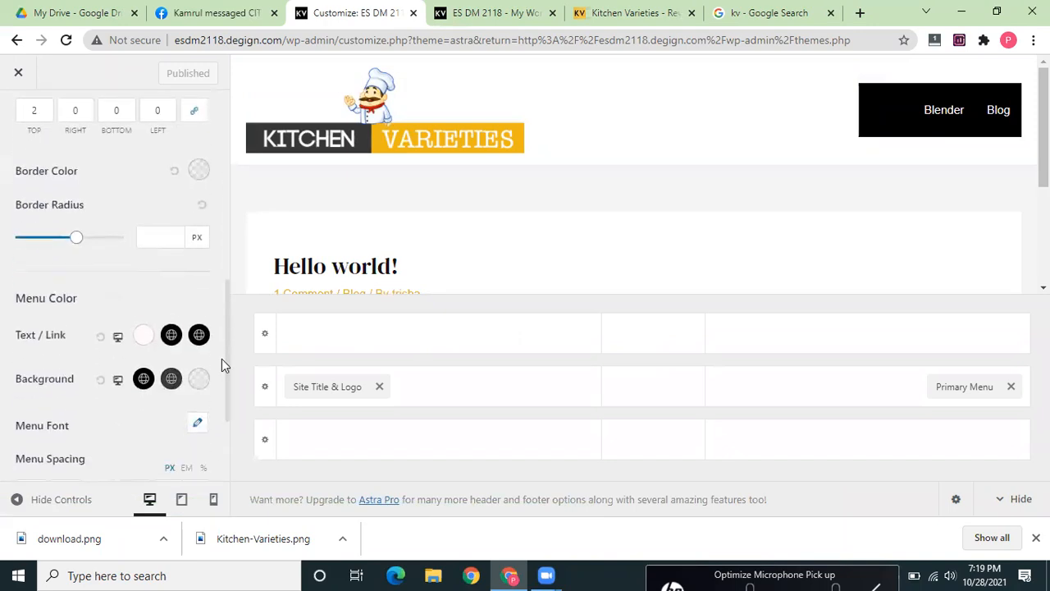
left_click(142, 297)
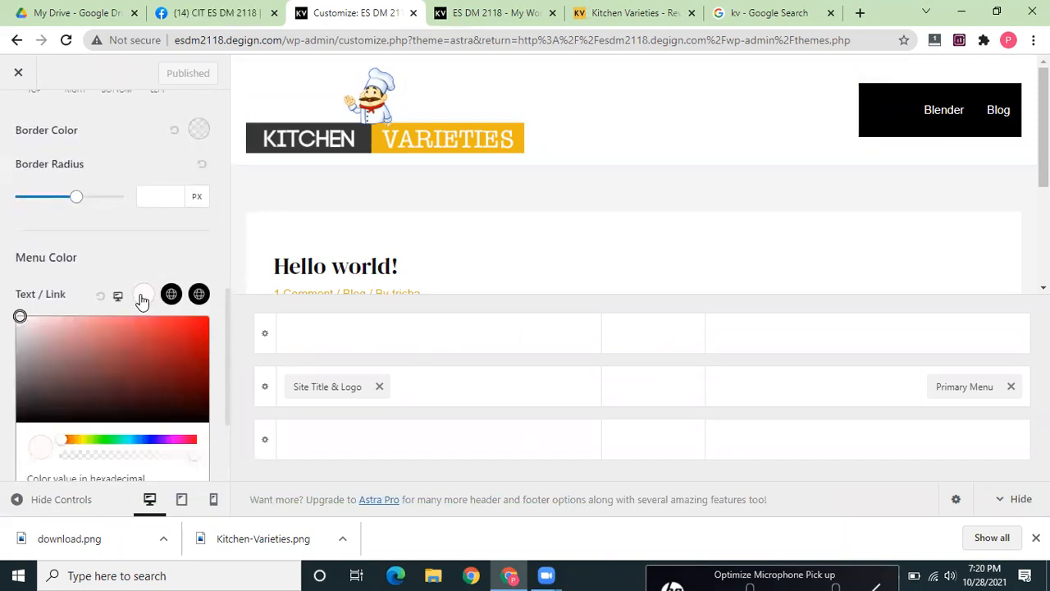
left_click(20, 413)
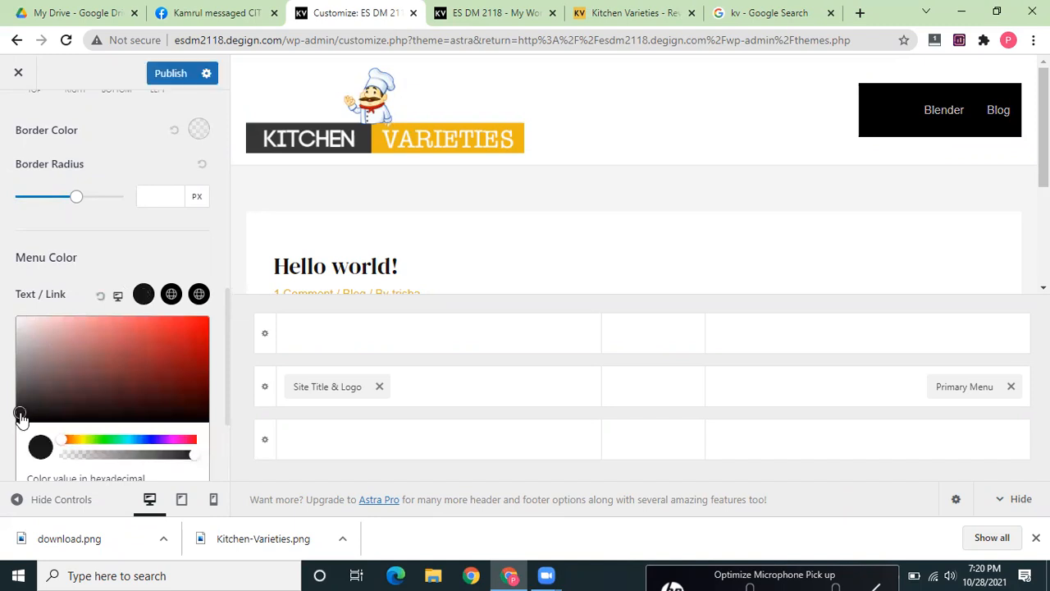
left_click(220, 217)
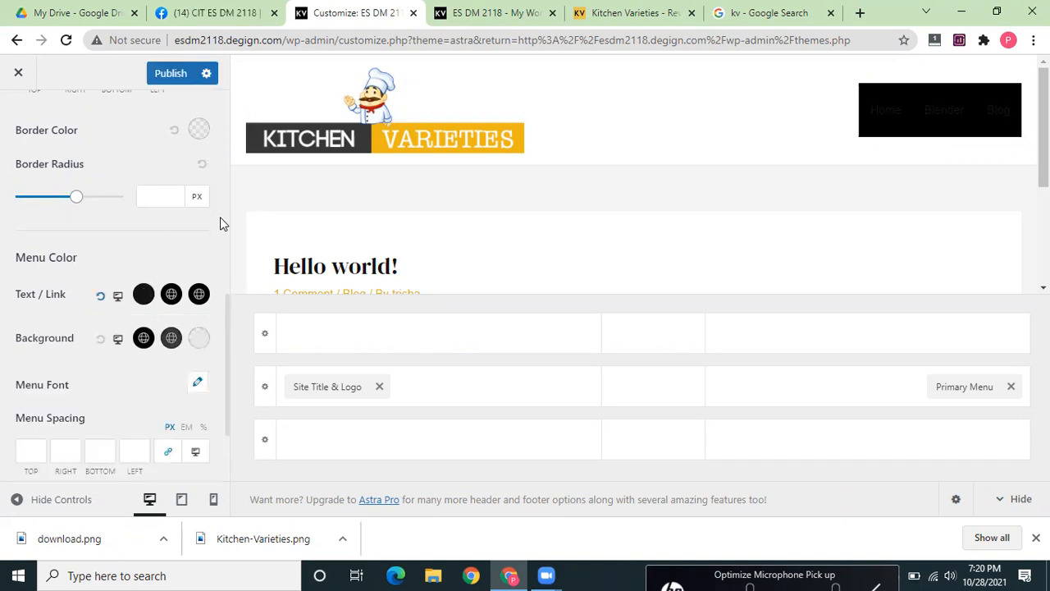
- Set the Primary Menu's normal background color to white and publish the changes
left_click(144, 339)
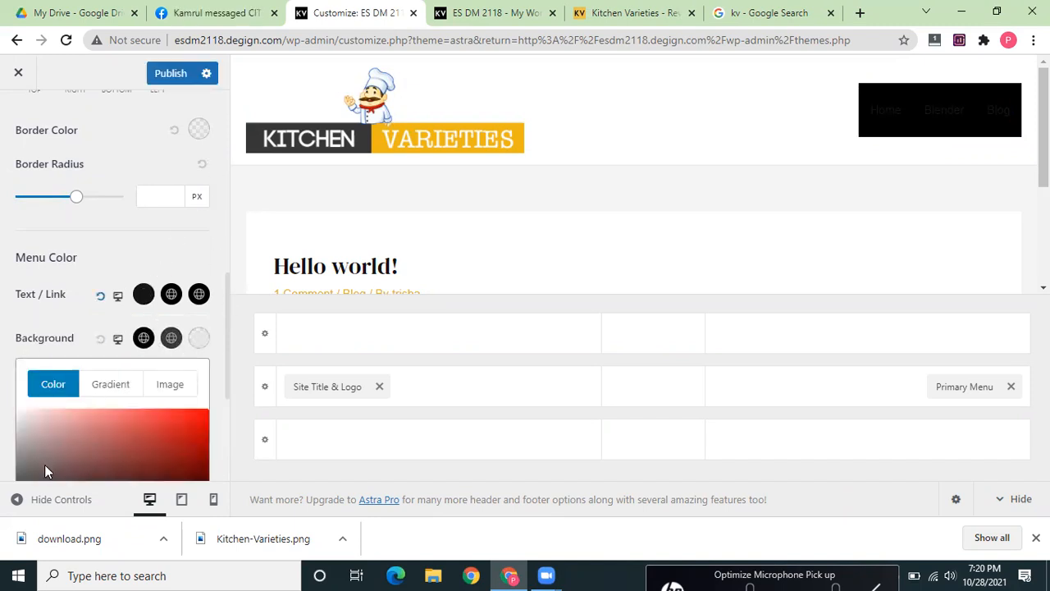
left_click(17, 410)
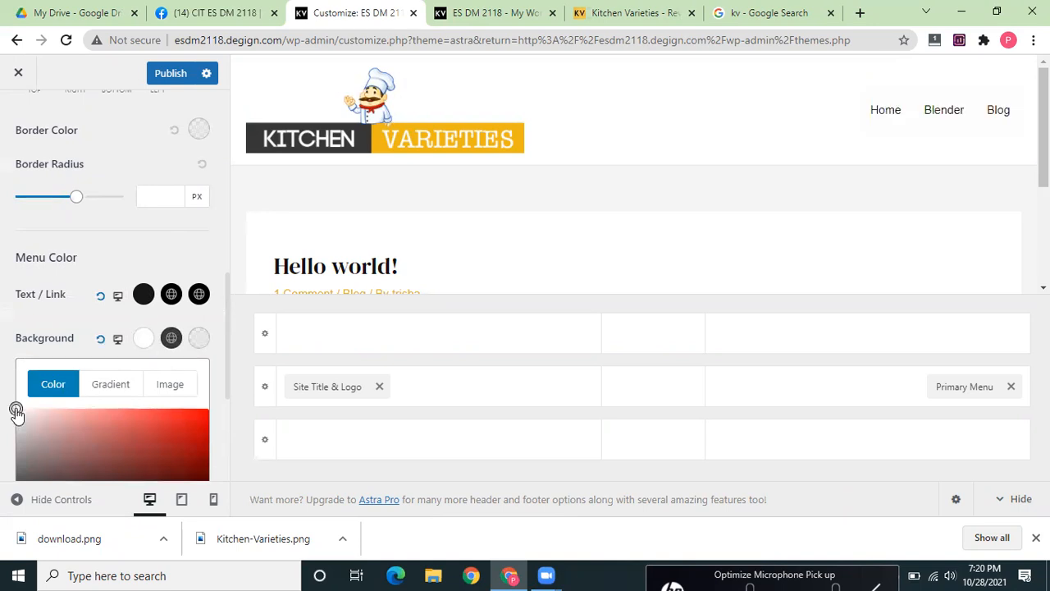
left_click(171, 76)
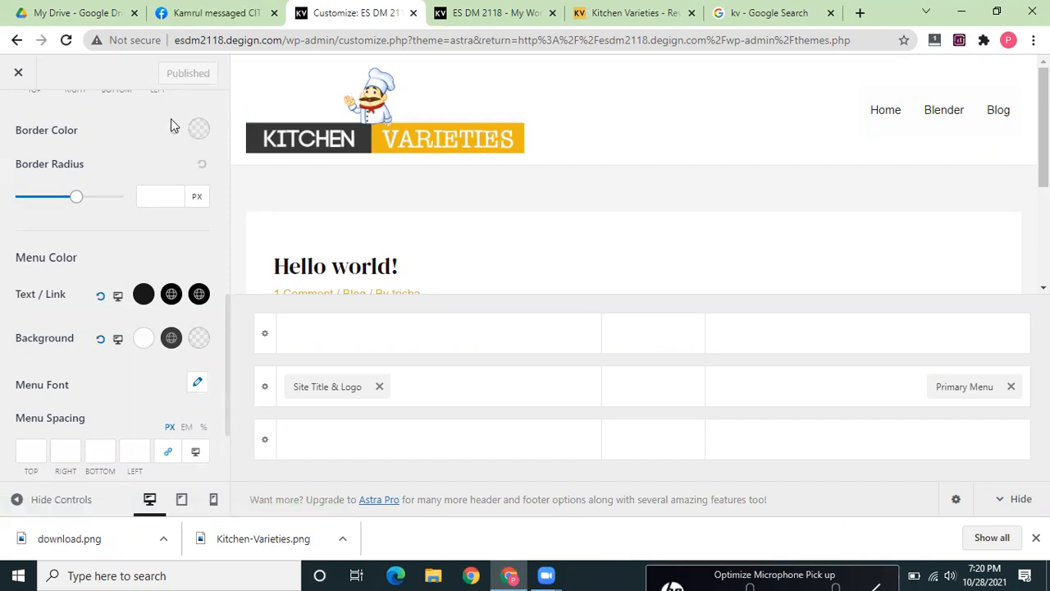
- Close the customizer, reopen it for the Astra theme from the Manage Themes page, and look at the Header Builder's general options
left_click(17, 78)
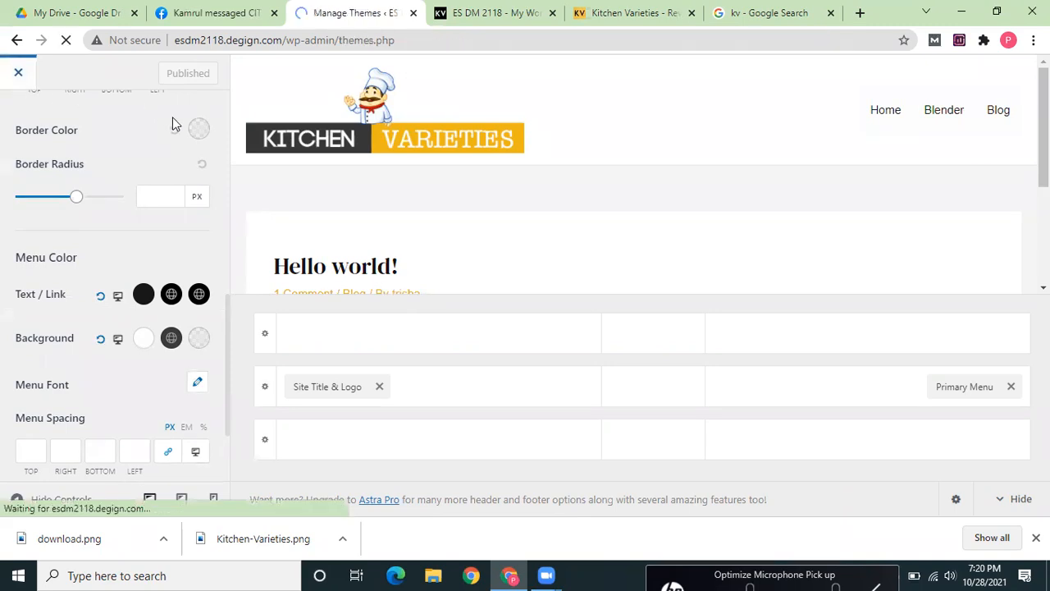
scroll(283, 331, "down", 3)
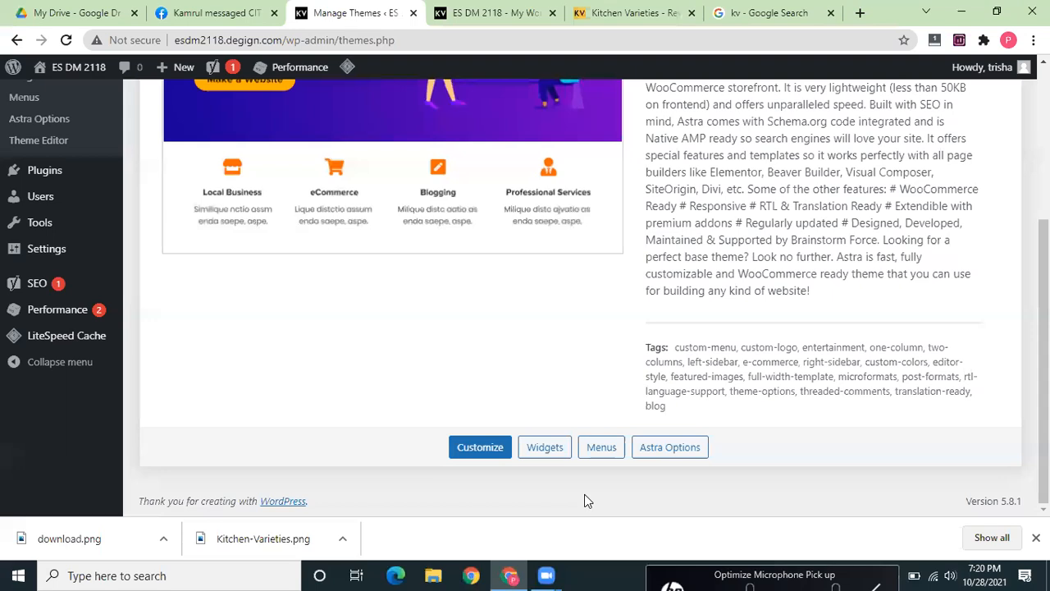
left_click(490, 450)
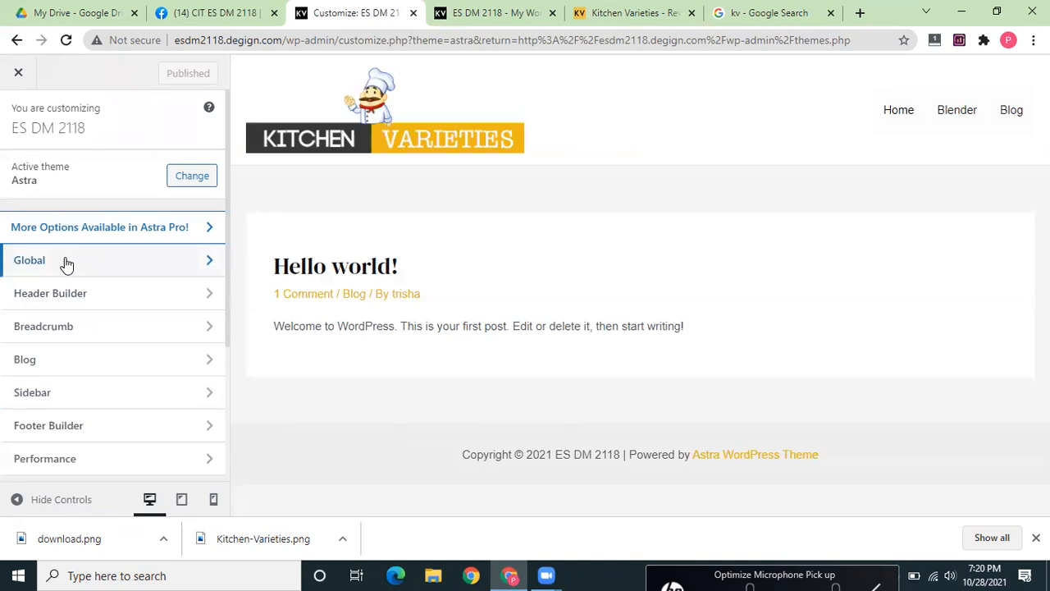
left_click(119, 295)
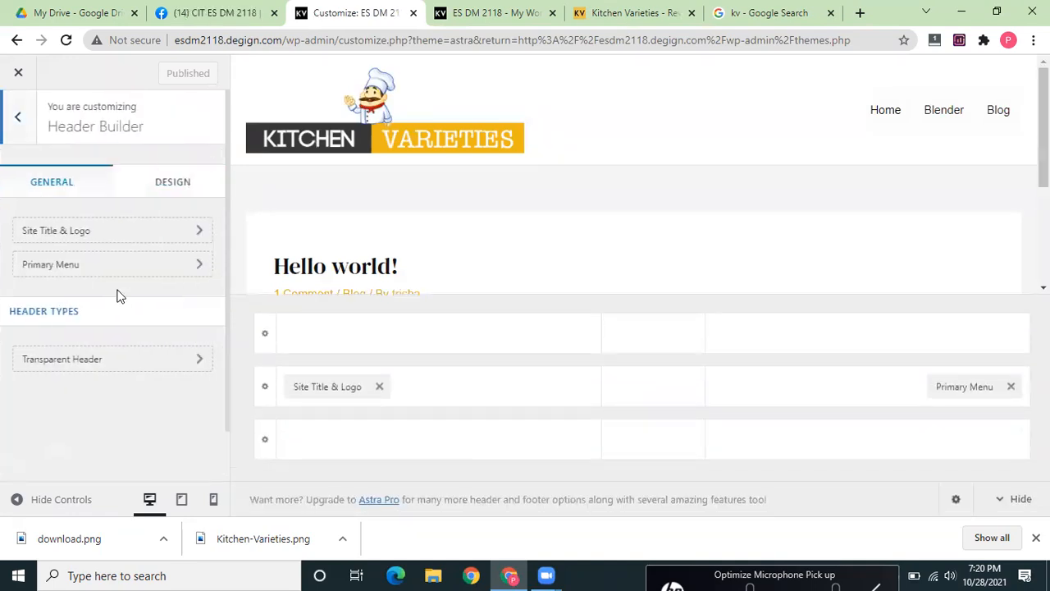
left_click(20, 119)
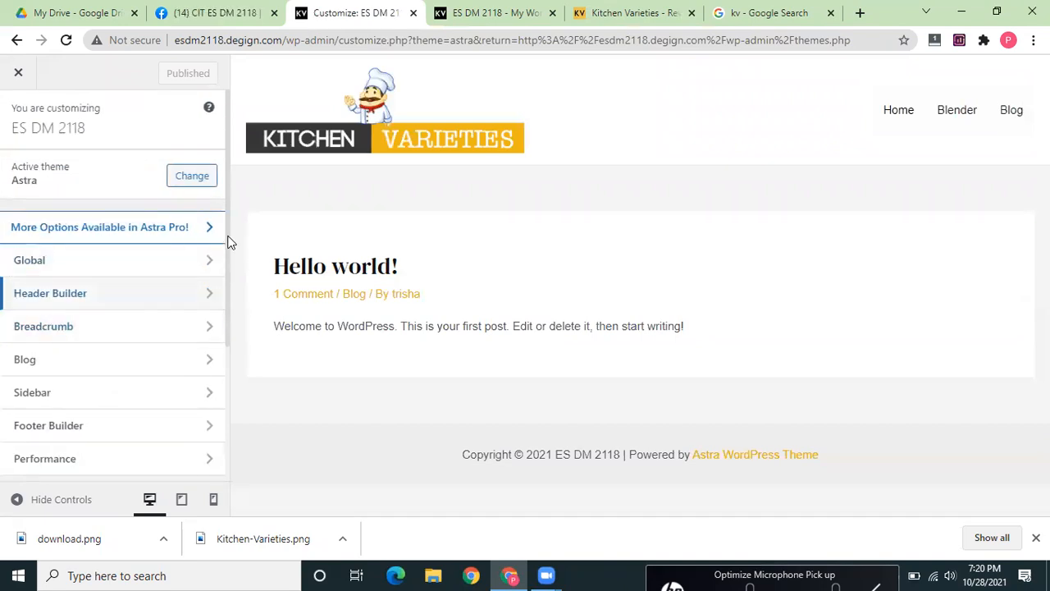
left_click_drag(229, 243, 228, 347)
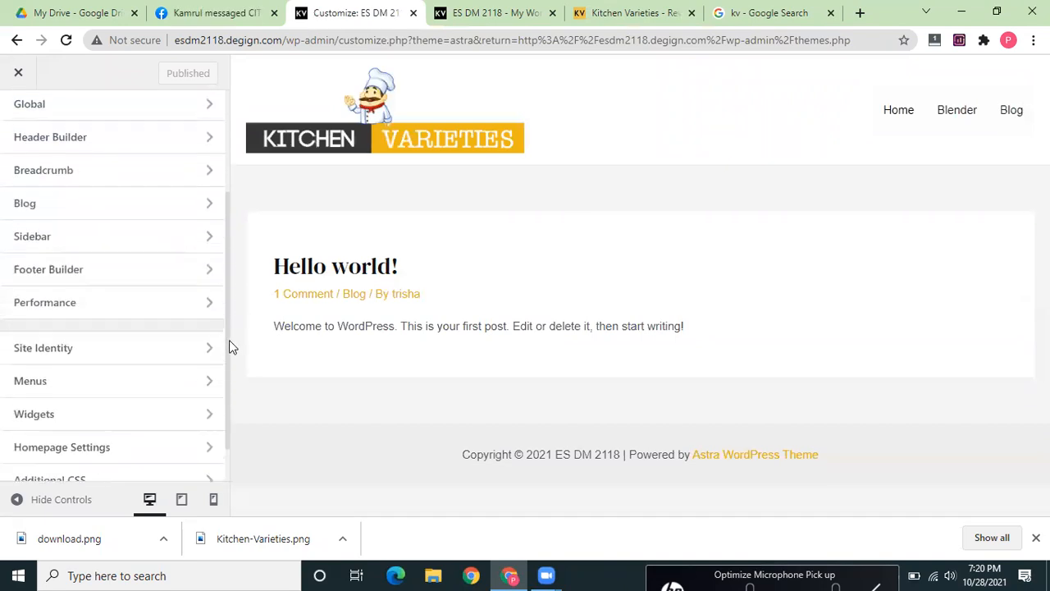
- Review the Blog section's Single Post general settings, including content width, structure and meta, and return to the main customizer sections
left_click(134, 198)
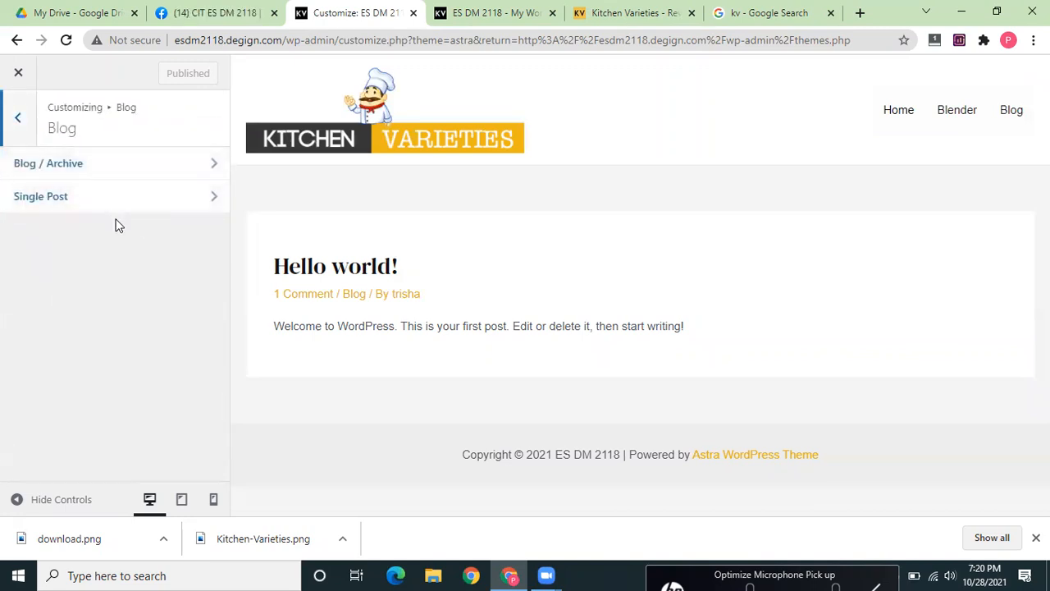
left_click(110, 195)
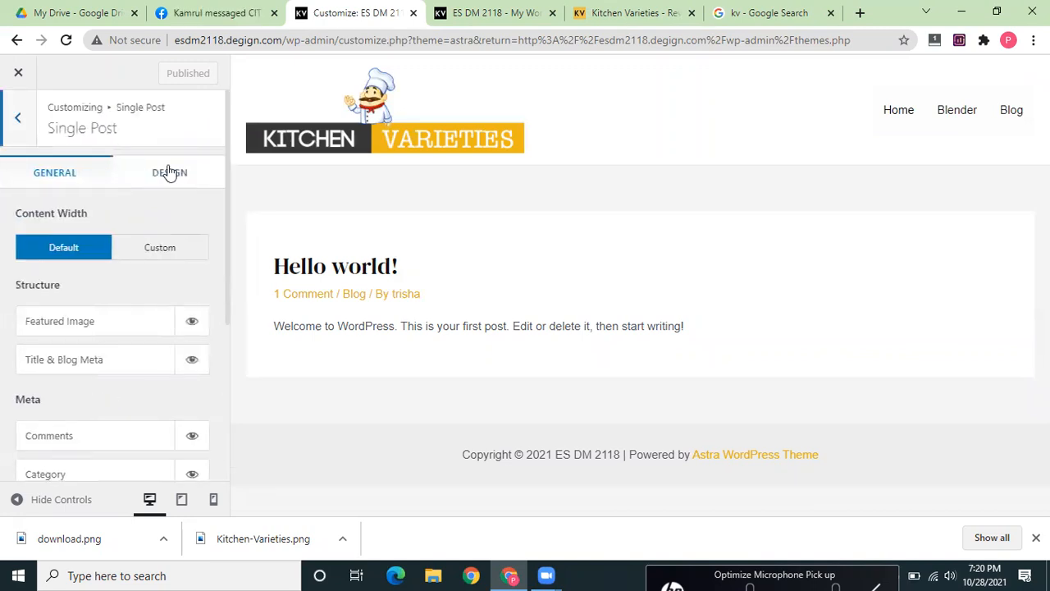
scroll(229, 190, "down", 3)
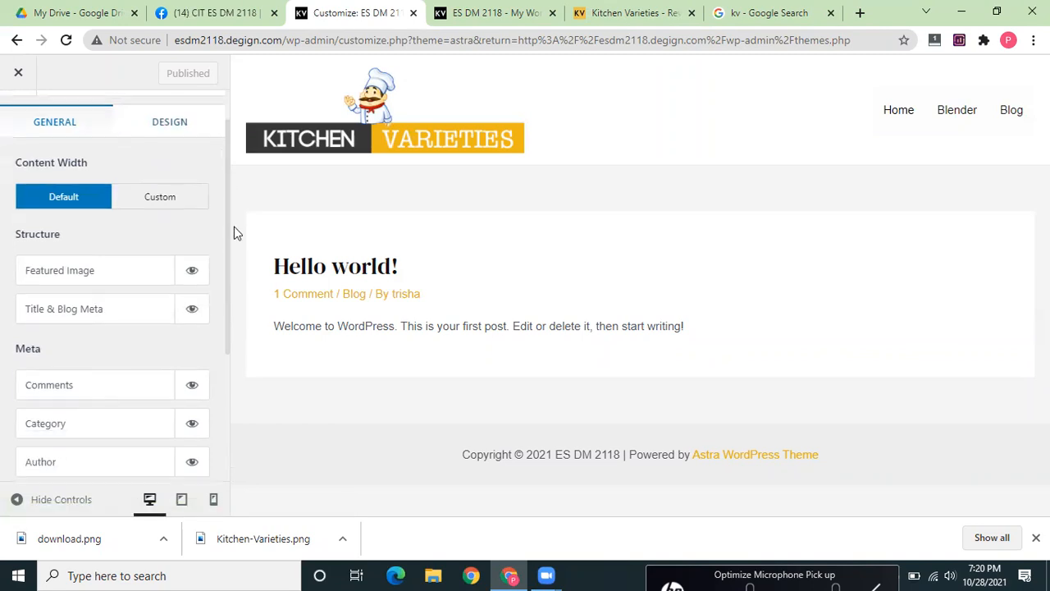
scroll(228, 369, "down", 1)
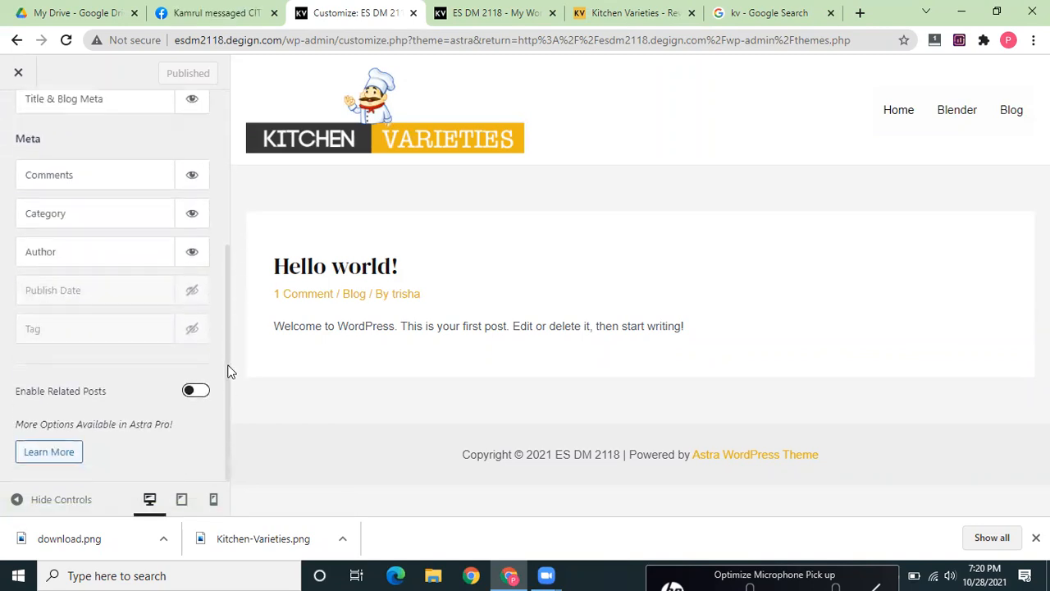
scroll(233, 306, "up", 4)
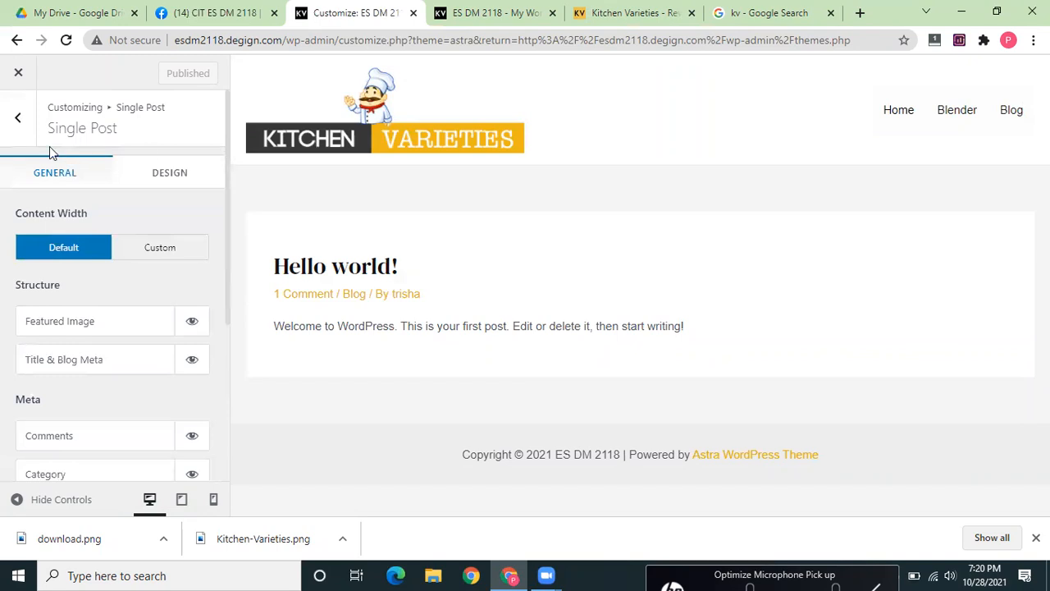
left_click(18, 123)
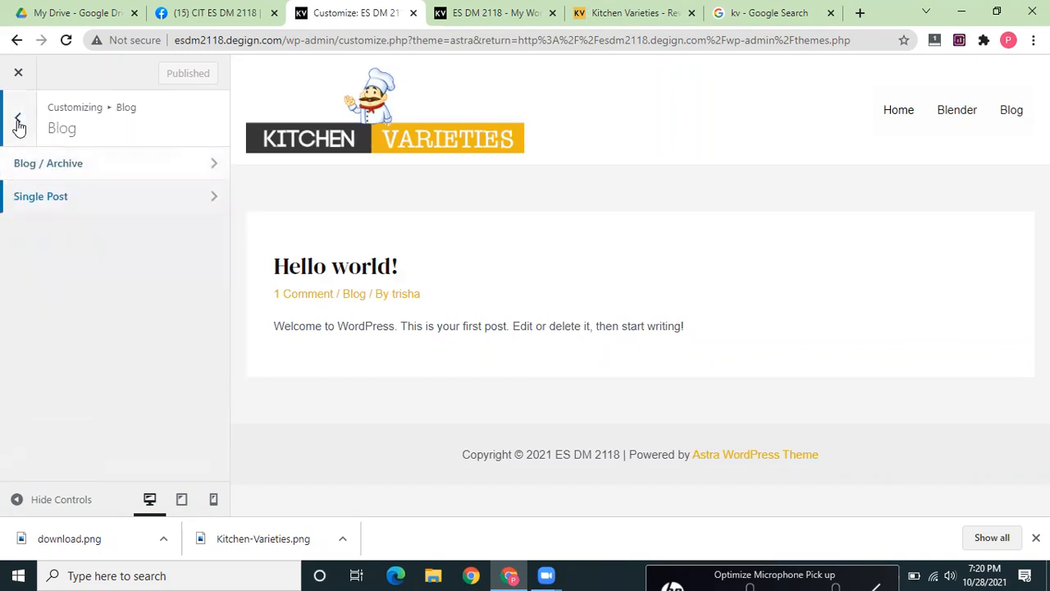
left_click(18, 124)
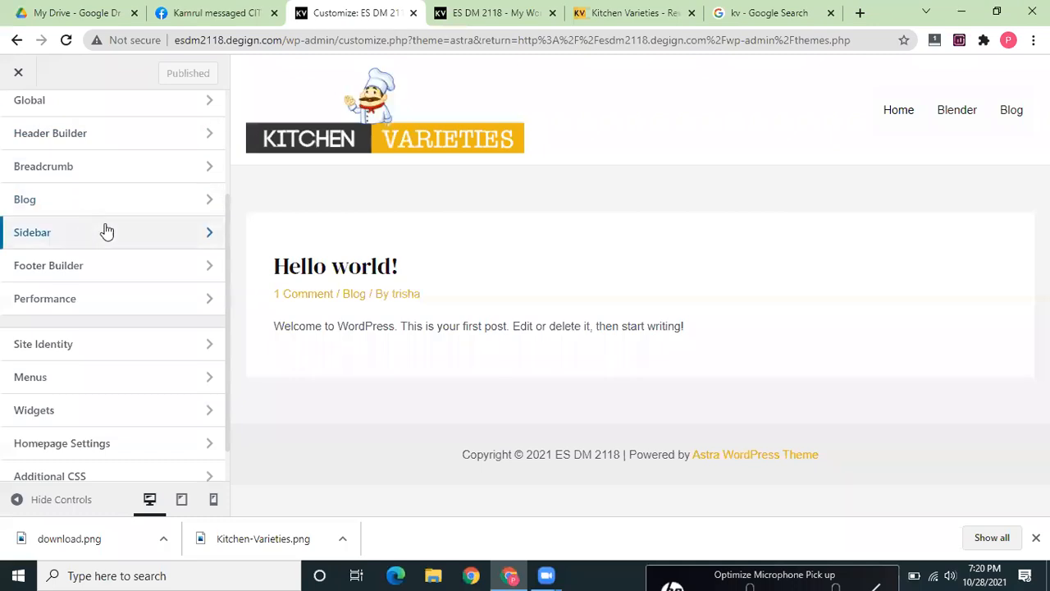
left_click_drag(227, 247, 228, 270)
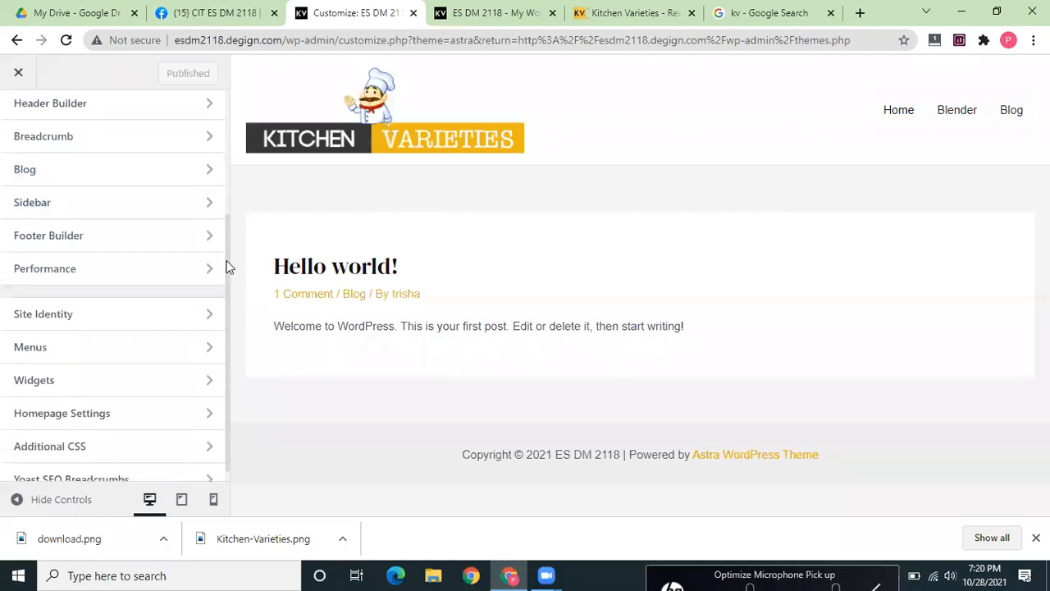
- Open the Footer Builder section of the customizer
left_click(100, 238)
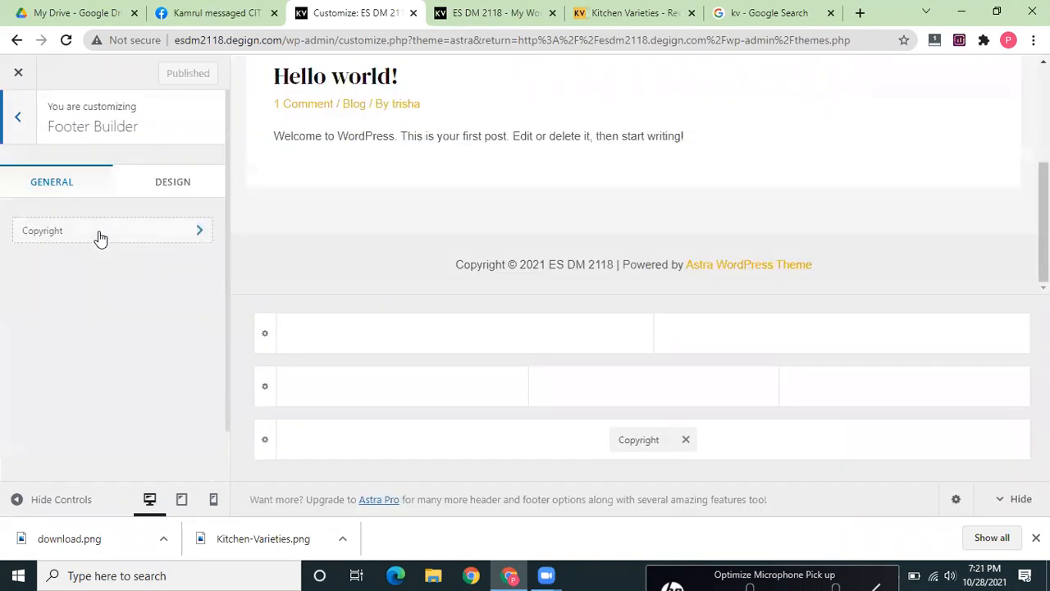
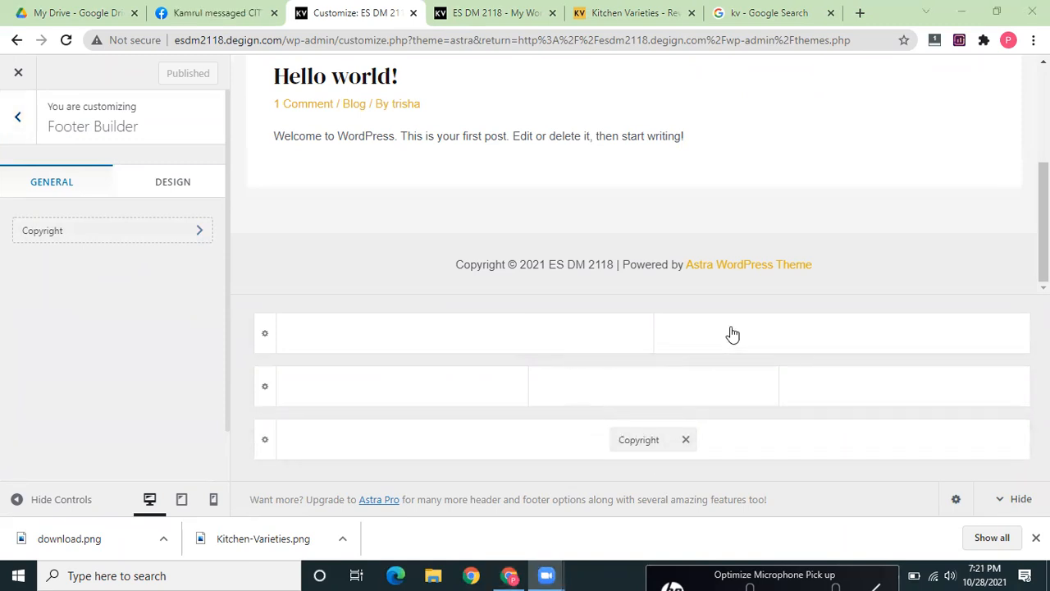
left_click(466, 336)
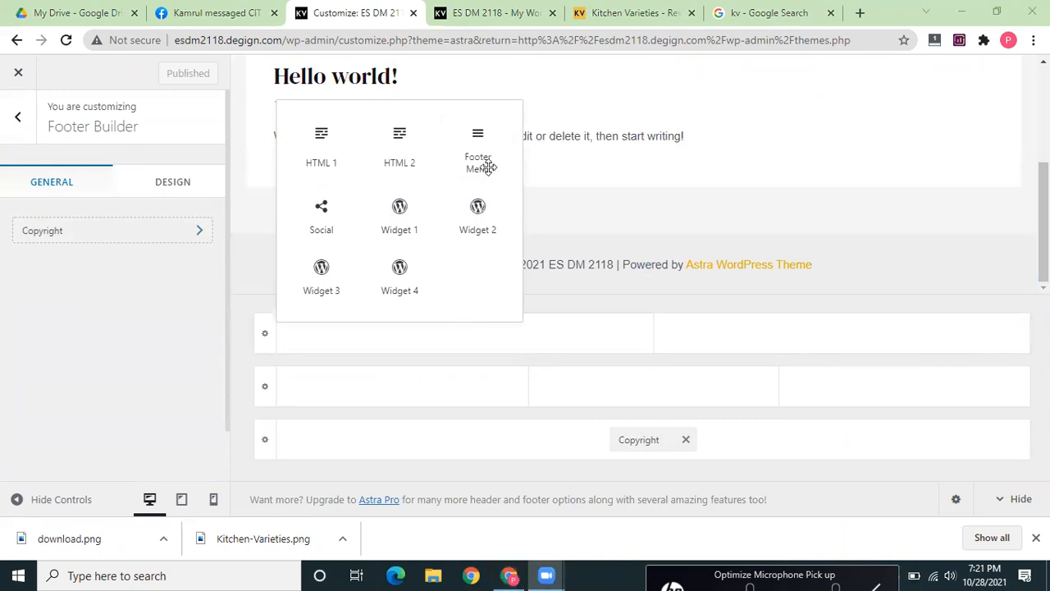
left_click(403, 222)
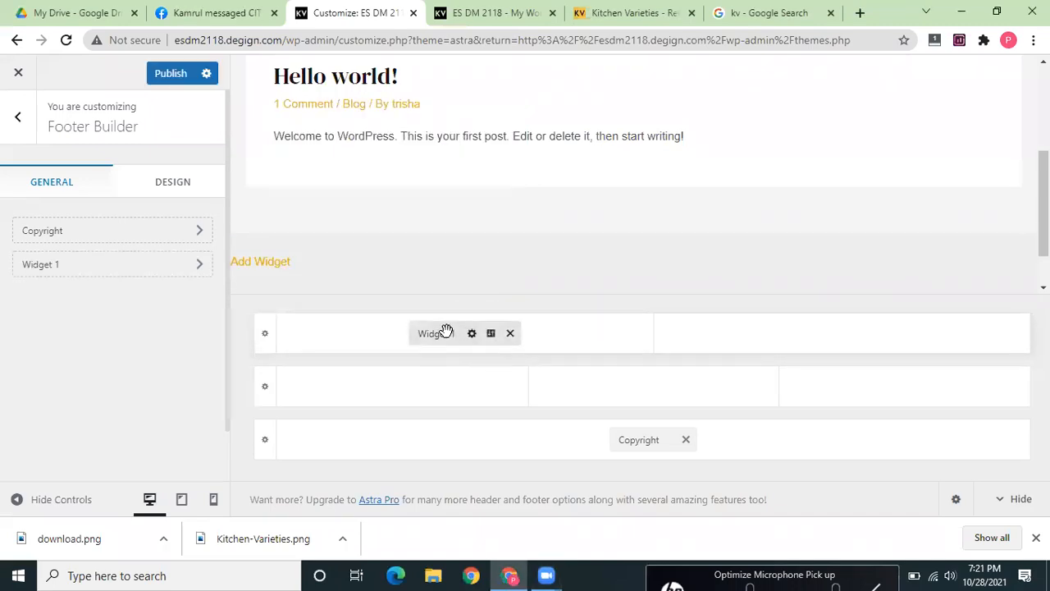
left_click(510, 335)
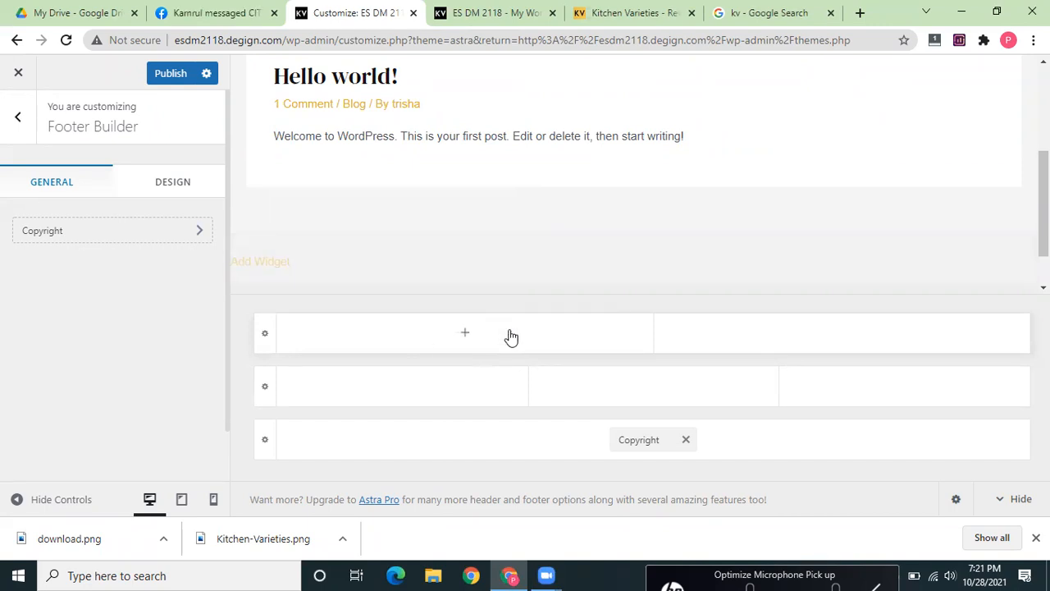
left_click(466, 336)
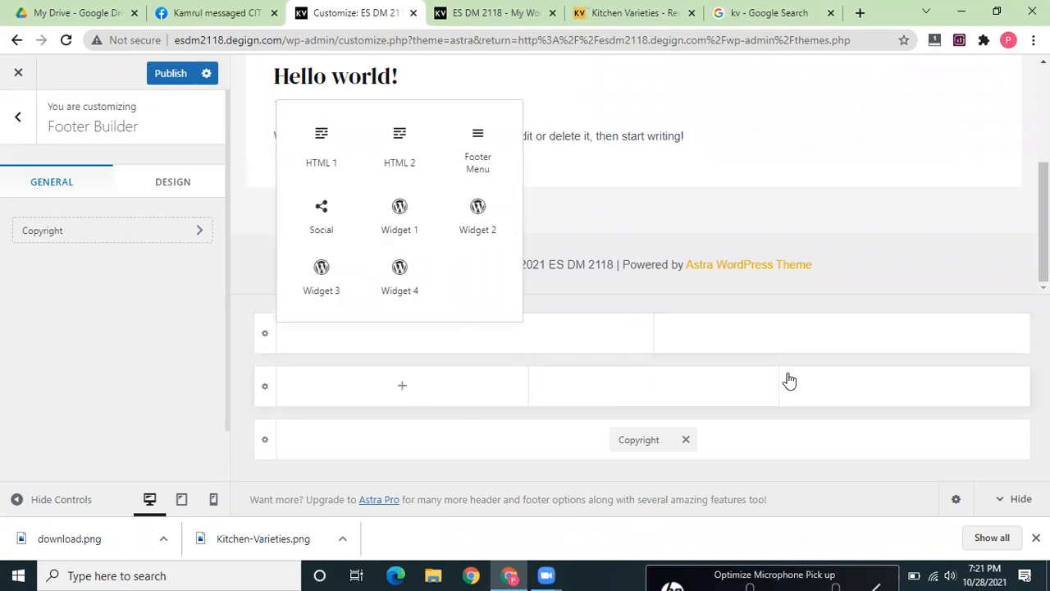
- Add the Social element to the third column of the footer's middle row
left_click(905, 392)
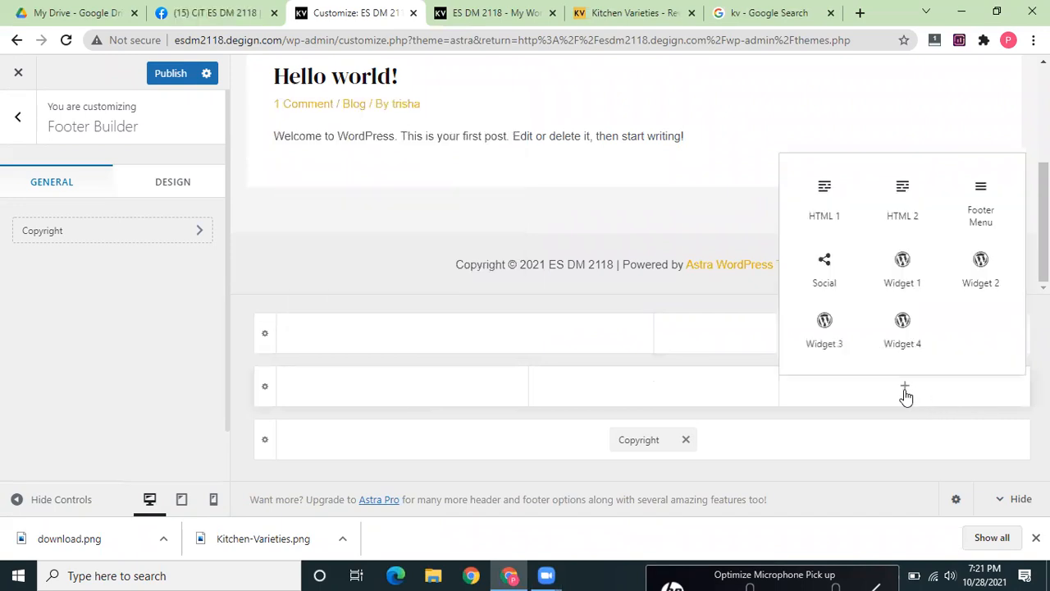
left_click(838, 269)
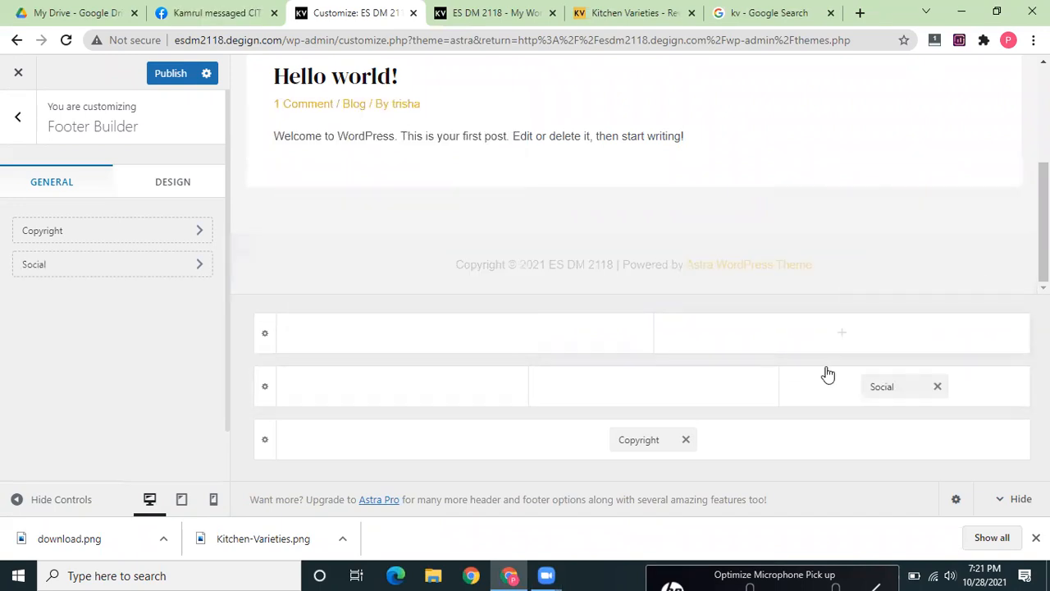
left_click(462, 337)
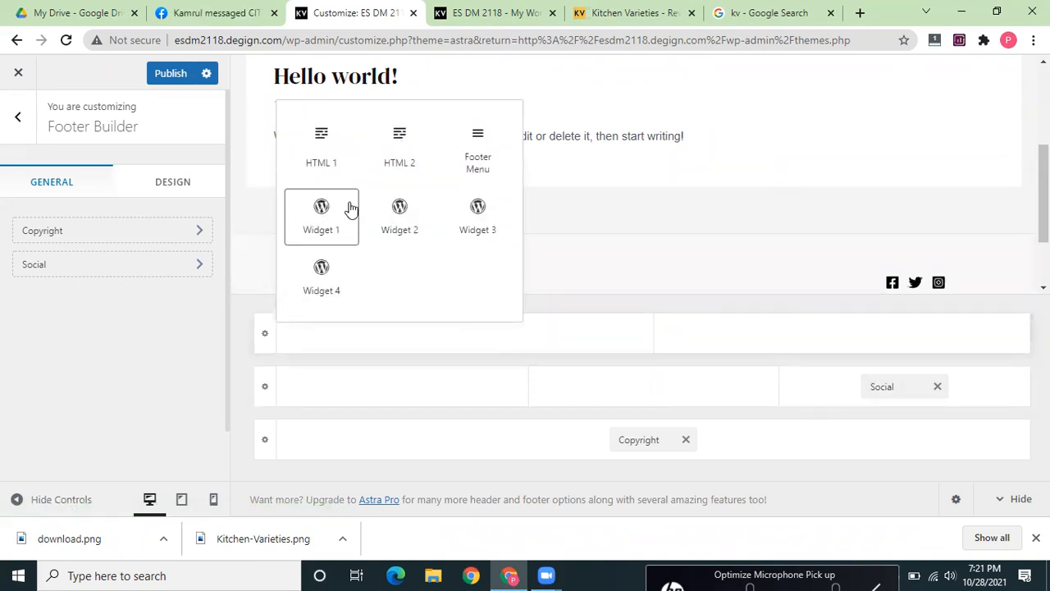
left_click(331, 229)
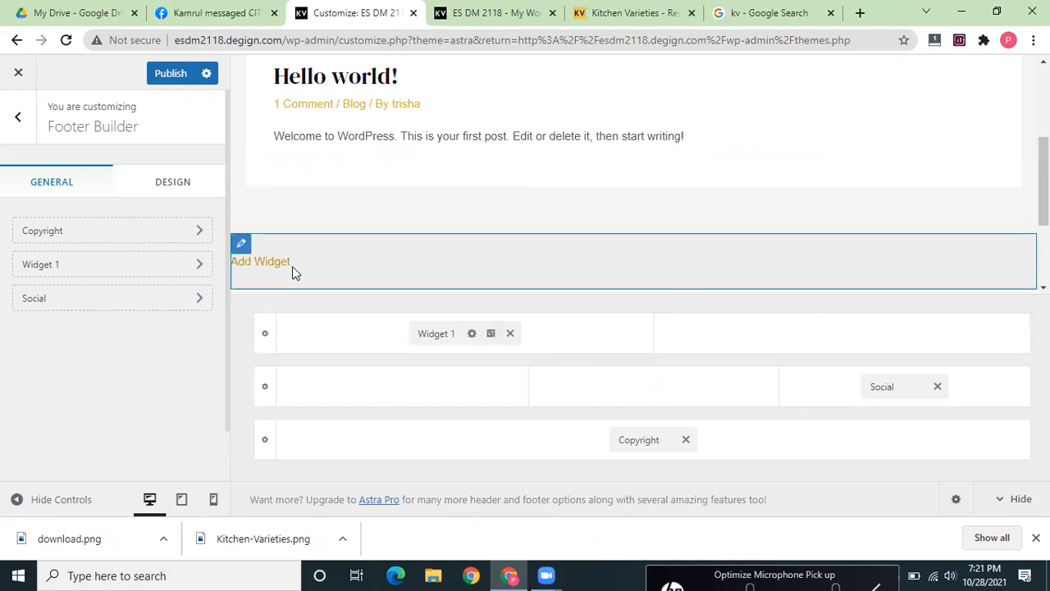
left_click(241, 245)
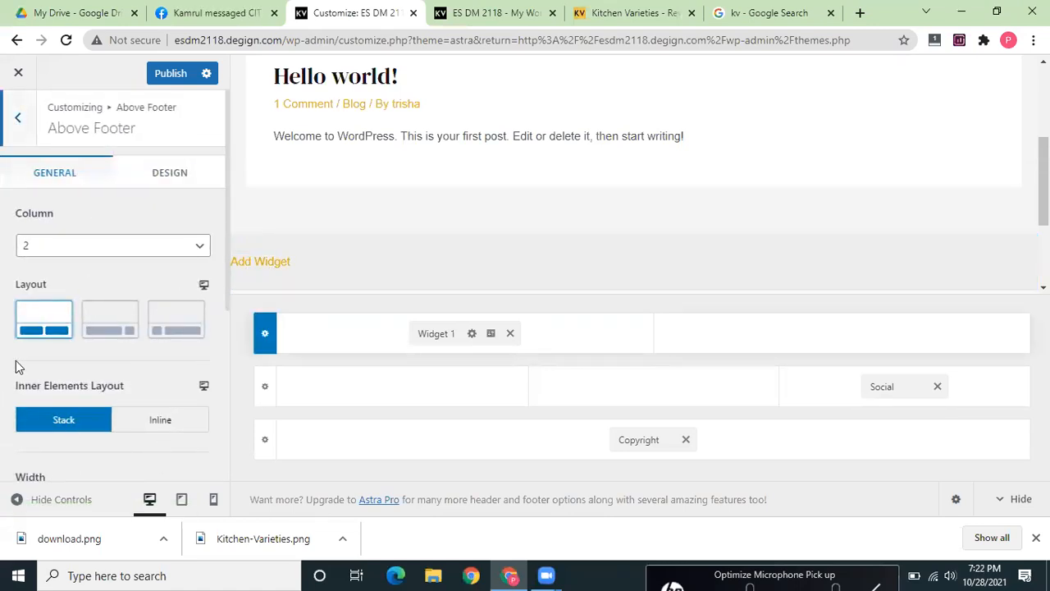
left_click(123, 318)
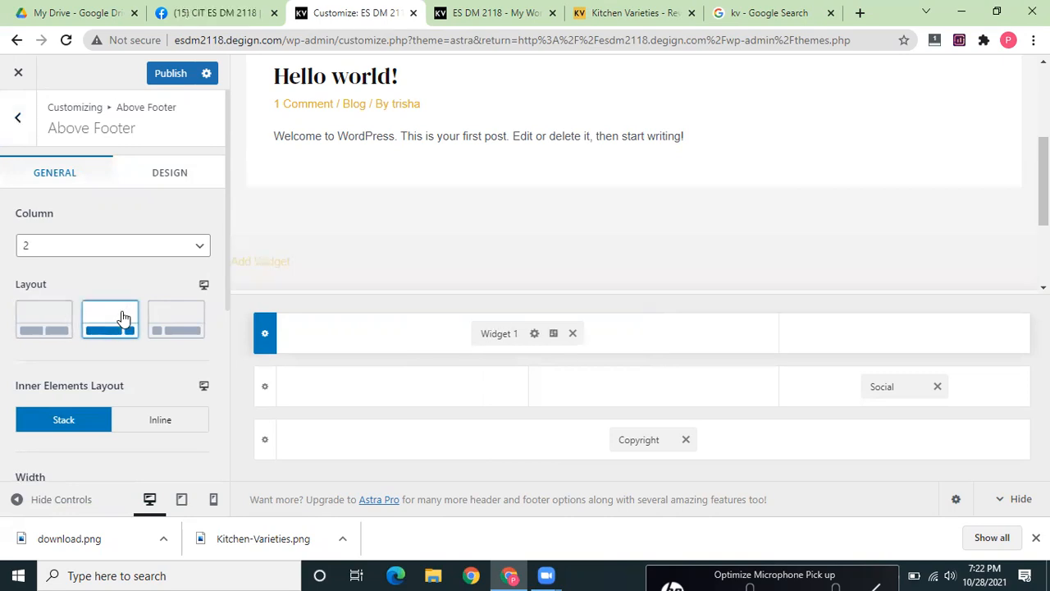
left_click(38, 323)
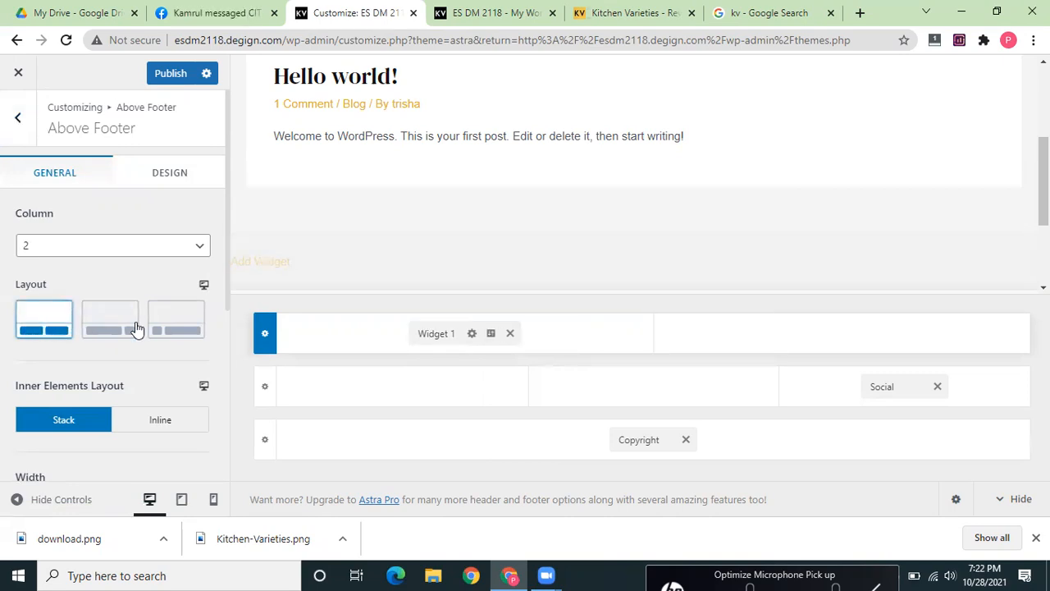
left_click(511, 335)
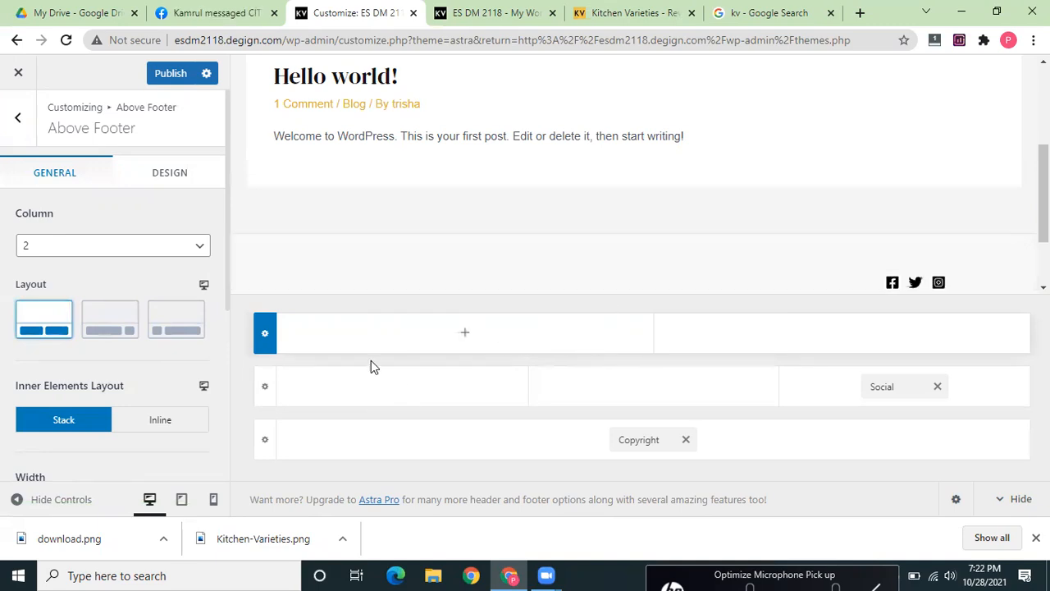
- Add the Footer Menu to the second column and HTML 2 to the first column of the footer's middle row
left_click(657, 387)
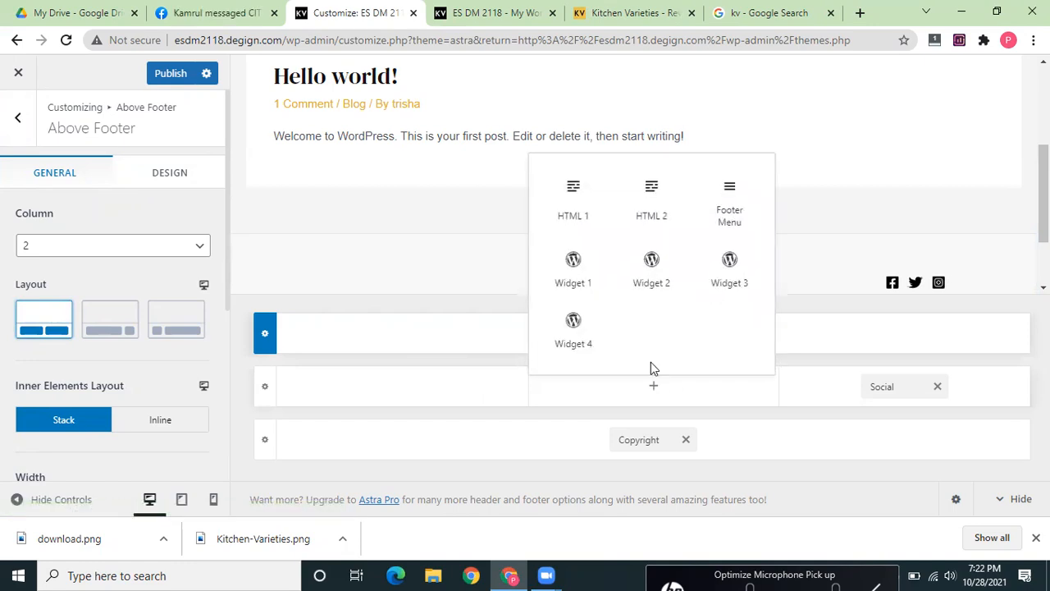
left_click(722, 205)
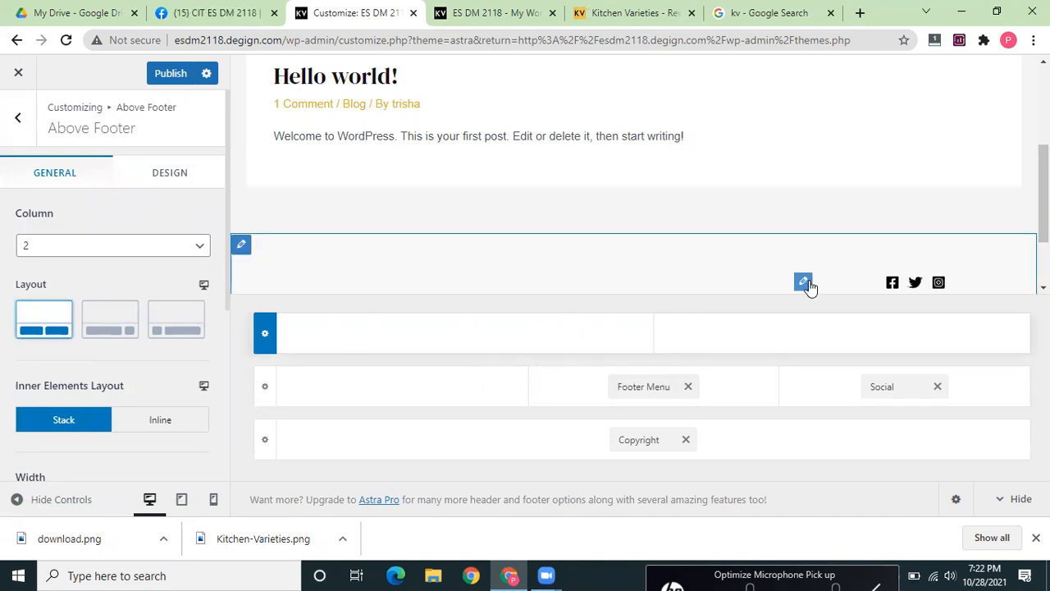
left_click(804, 282)
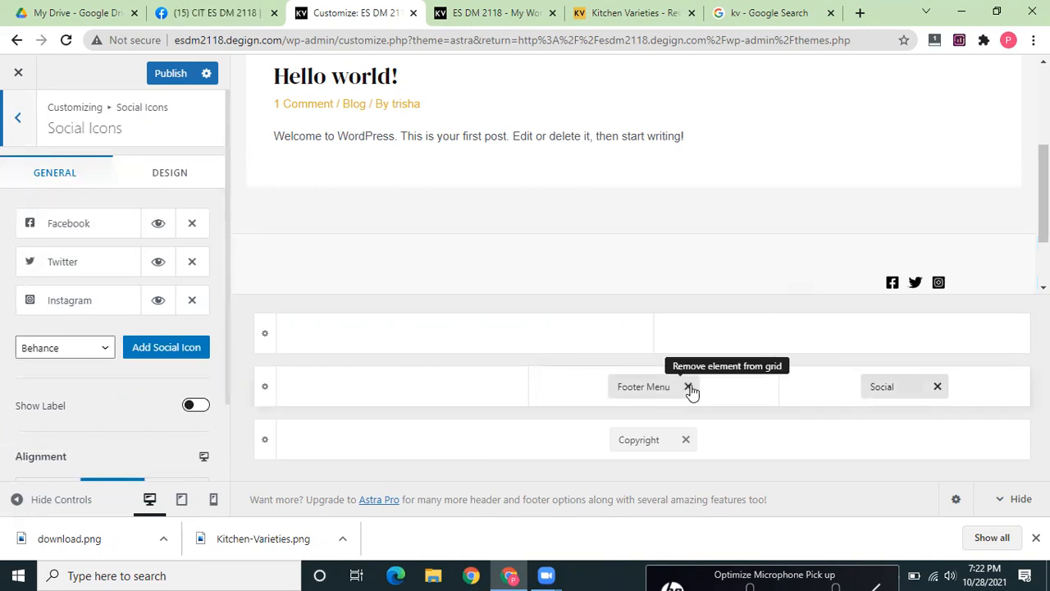
left_click(402, 385)
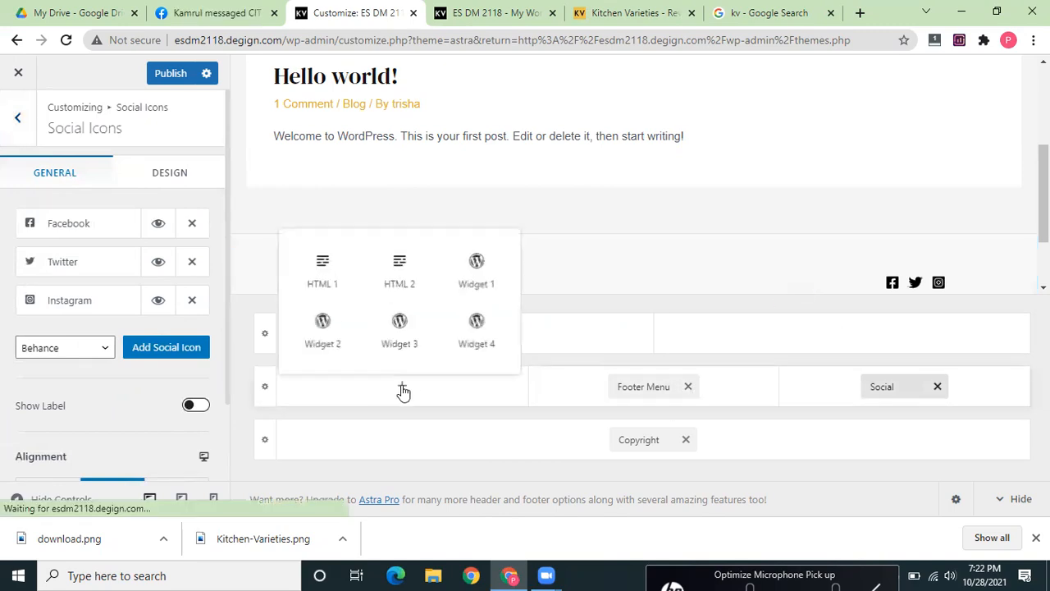
left_click(408, 277)
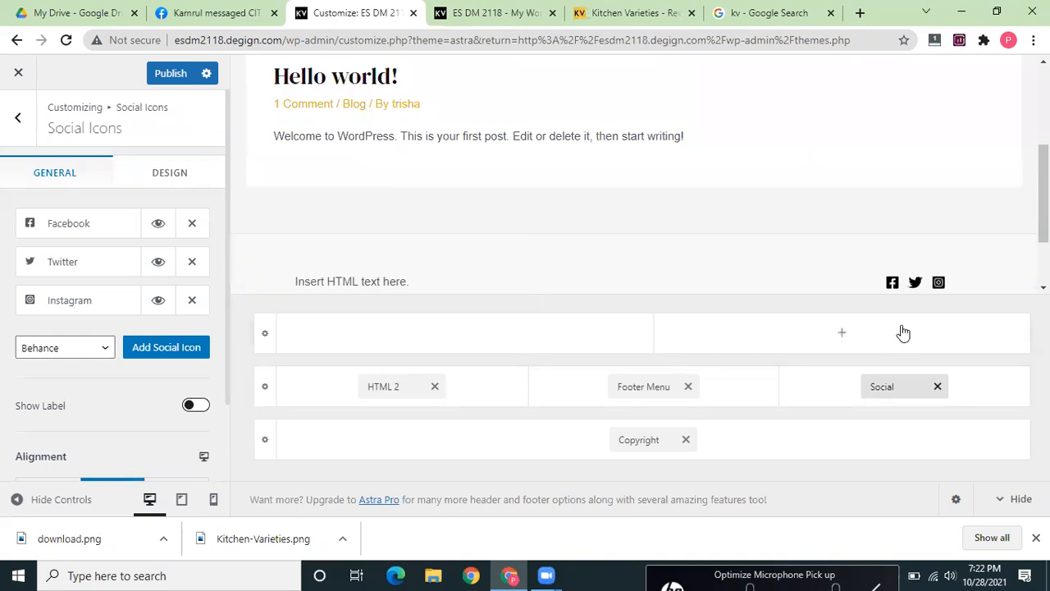
- Add Widget 3 to the second column and Widget 1 to the first column of the Above Footer row
left_click(844, 335)
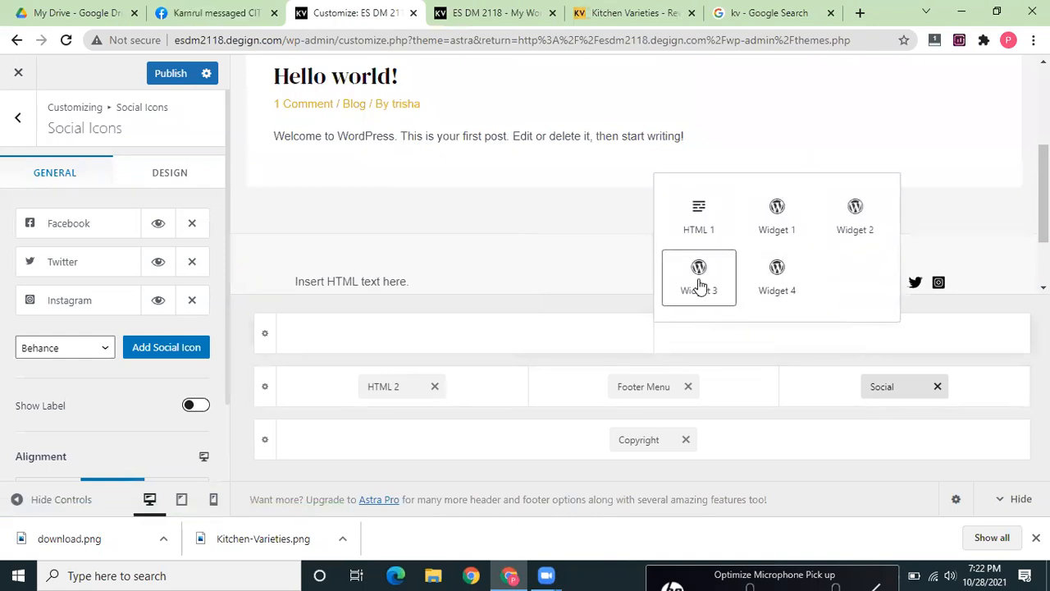
left_click(699, 285)
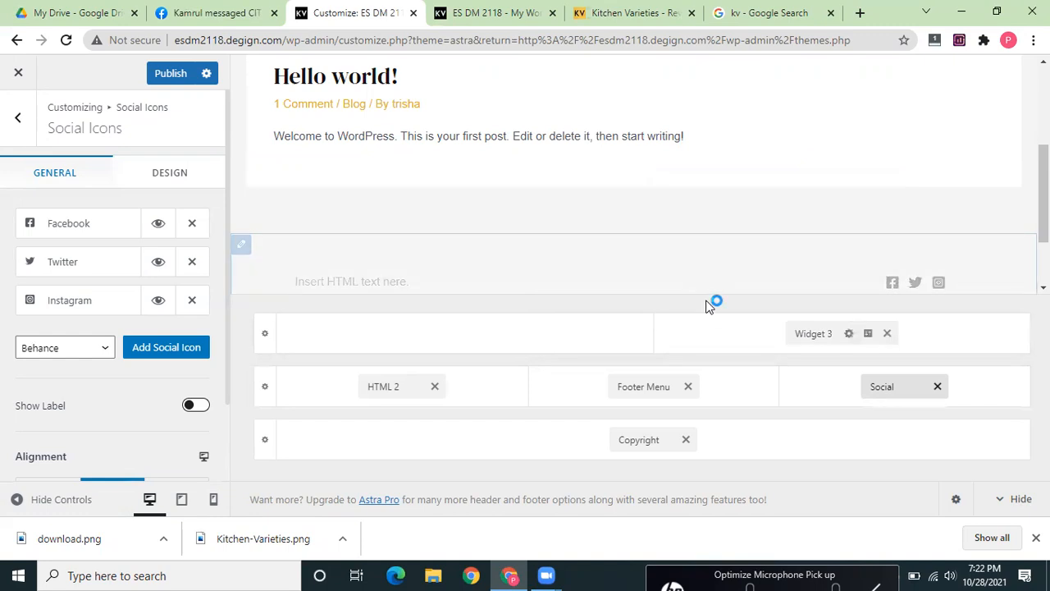
left_click(460, 336)
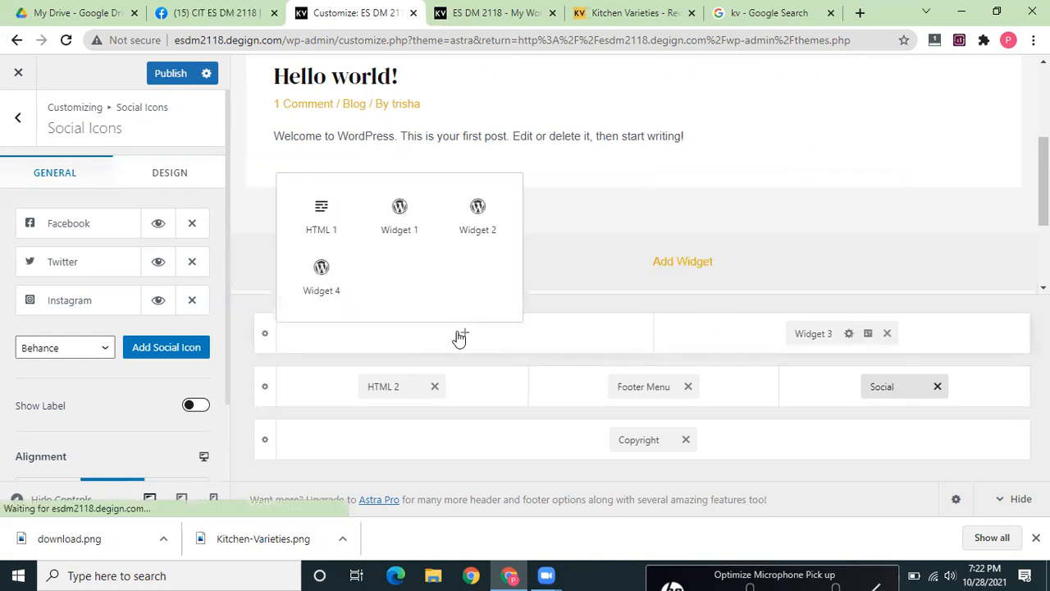
left_click(399, 233)
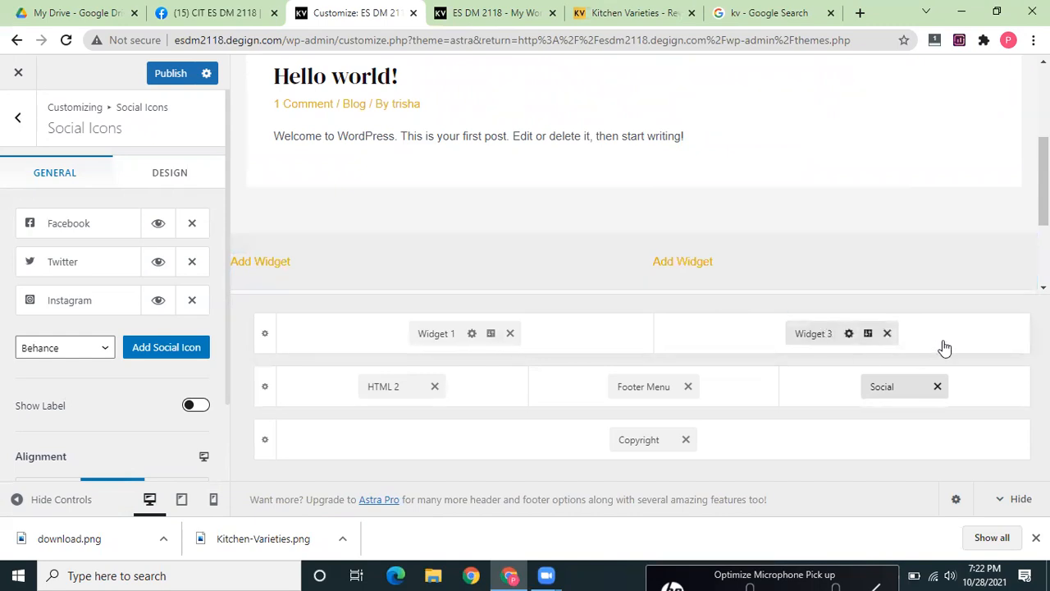
- Set the alignment of the footer's Widget 3 to center and publish the changes
left_click(868, 335)
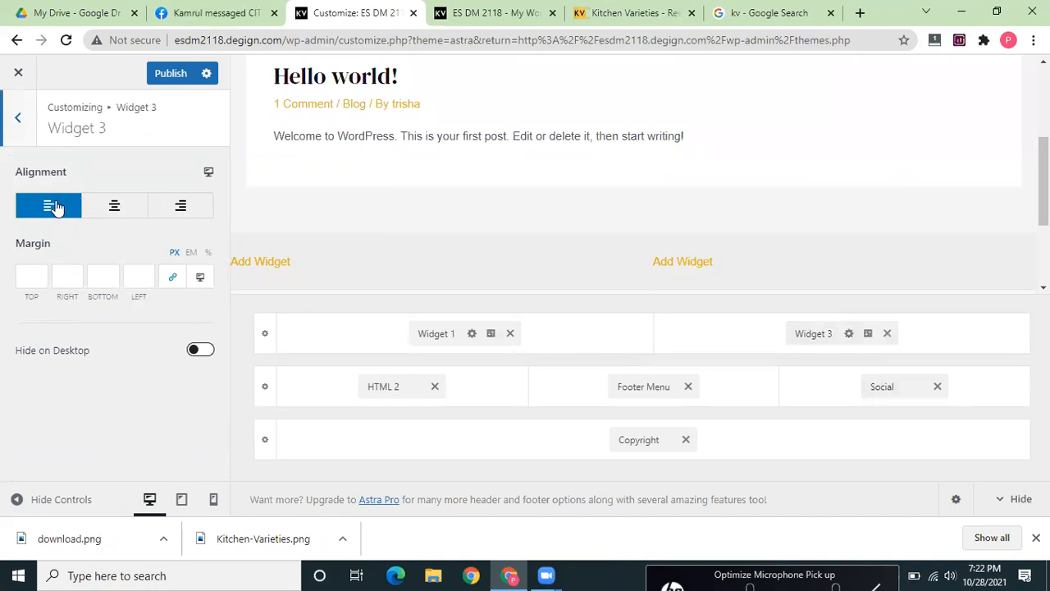
left_click(119, 213)
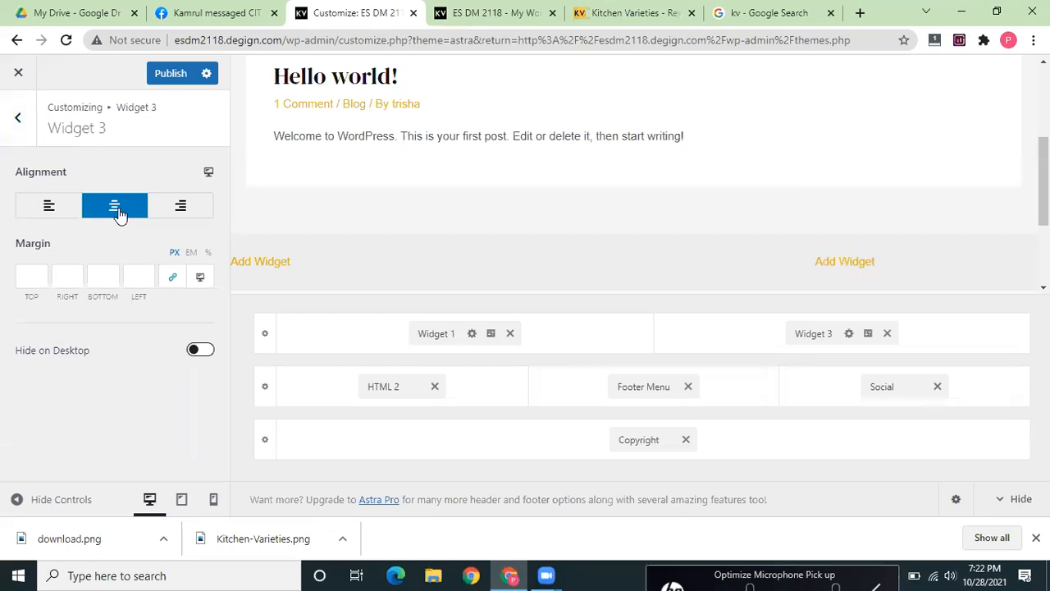
left_click(49, 209)
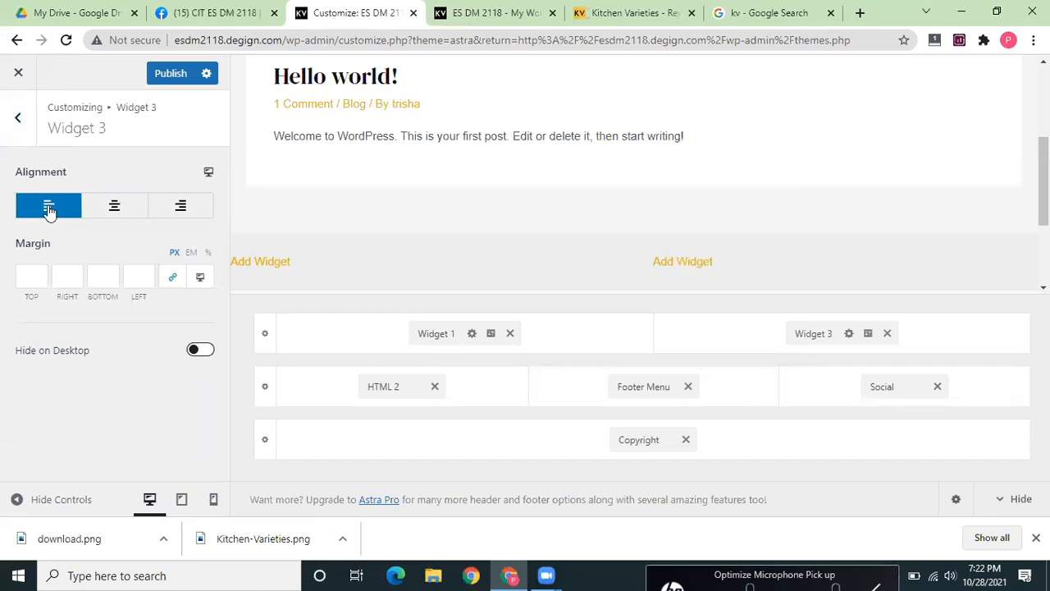
left_click(119, 211)
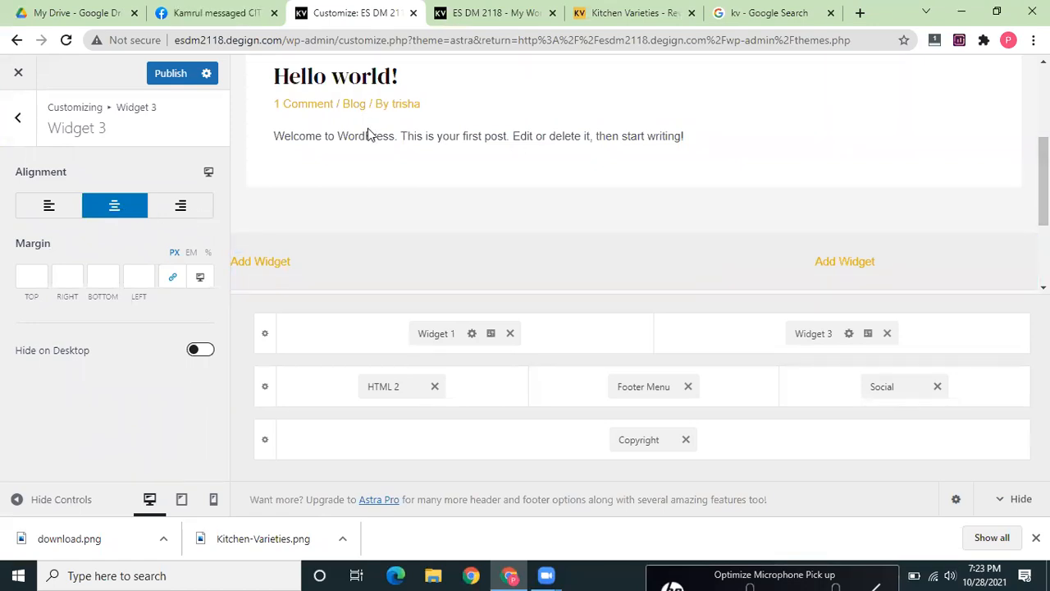
left_click(171, 74)
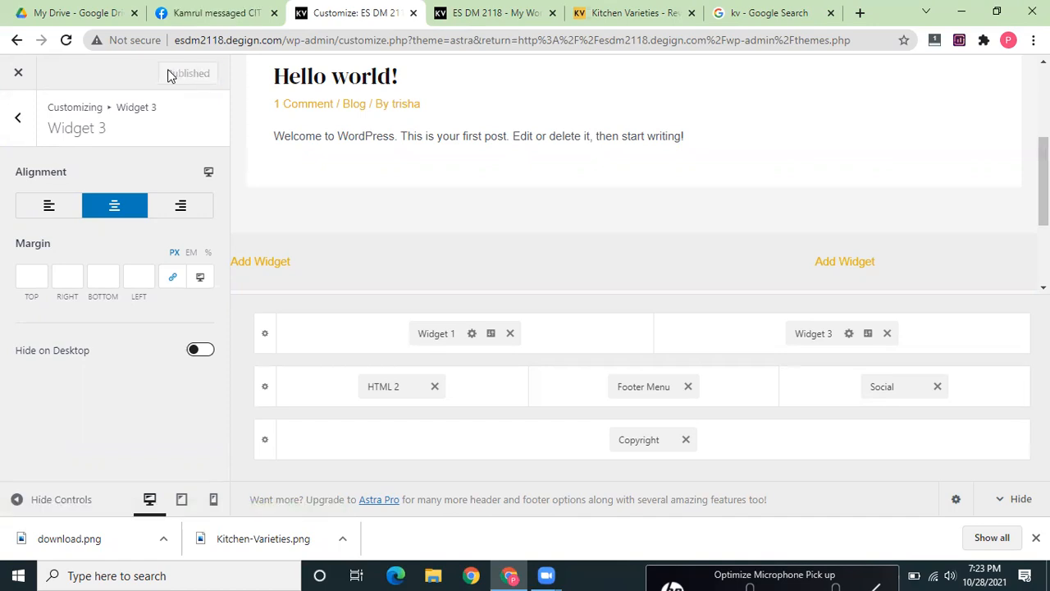
- Open the footer's Copyright element and replace current_year with 2021 inside its brackets
left_click(18, 121)
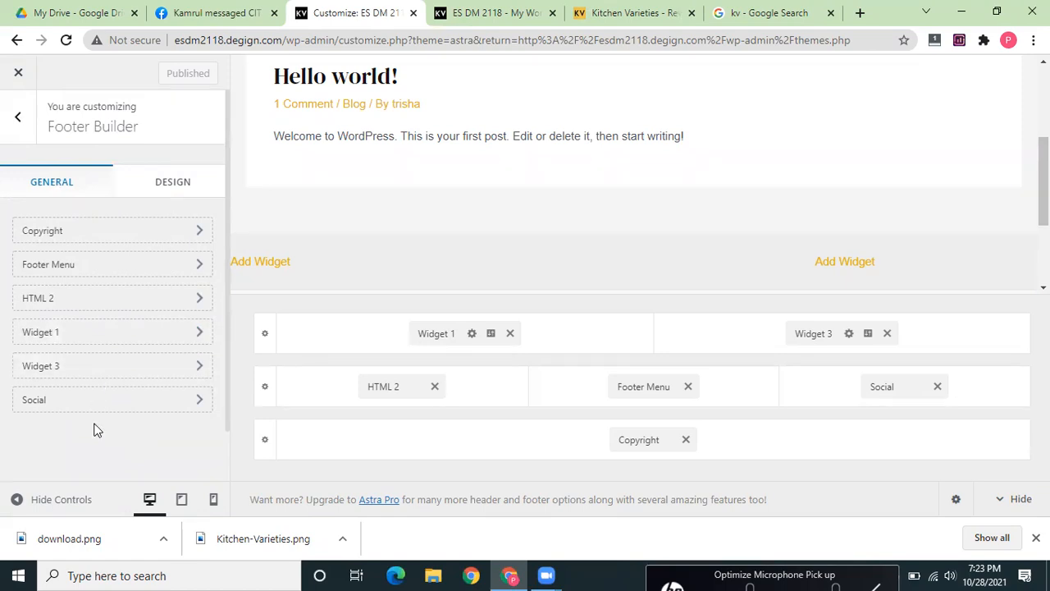
left_click(126, 234)
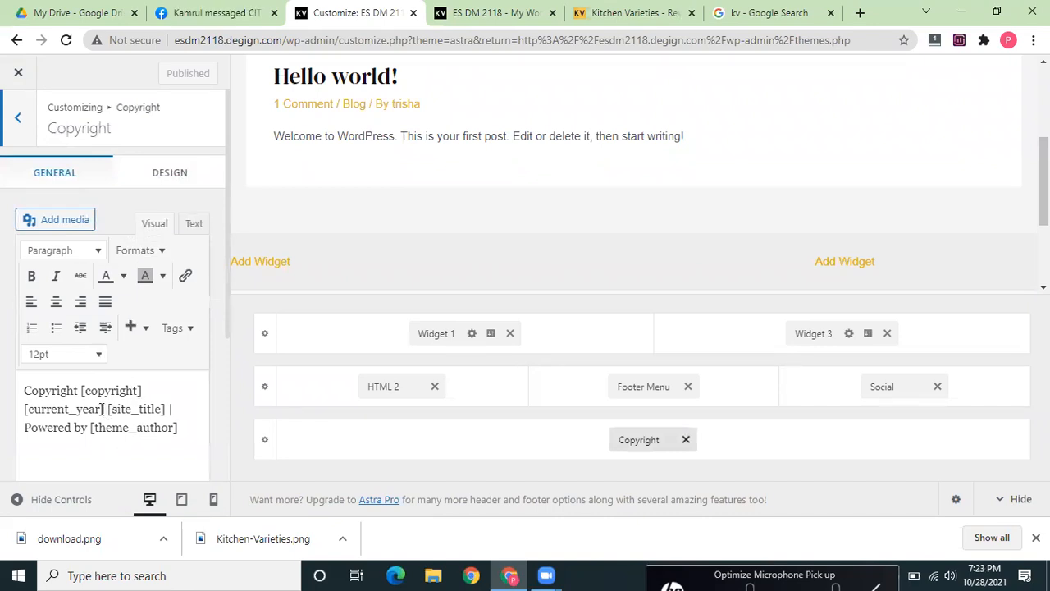
left_click_drag(101, 409, 30, 405)
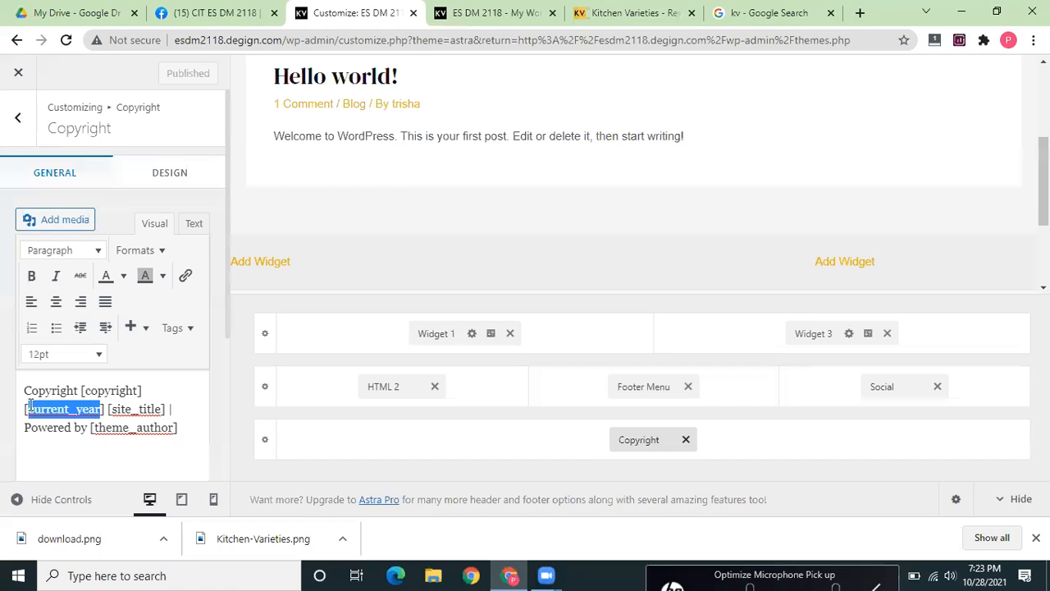
type("21")
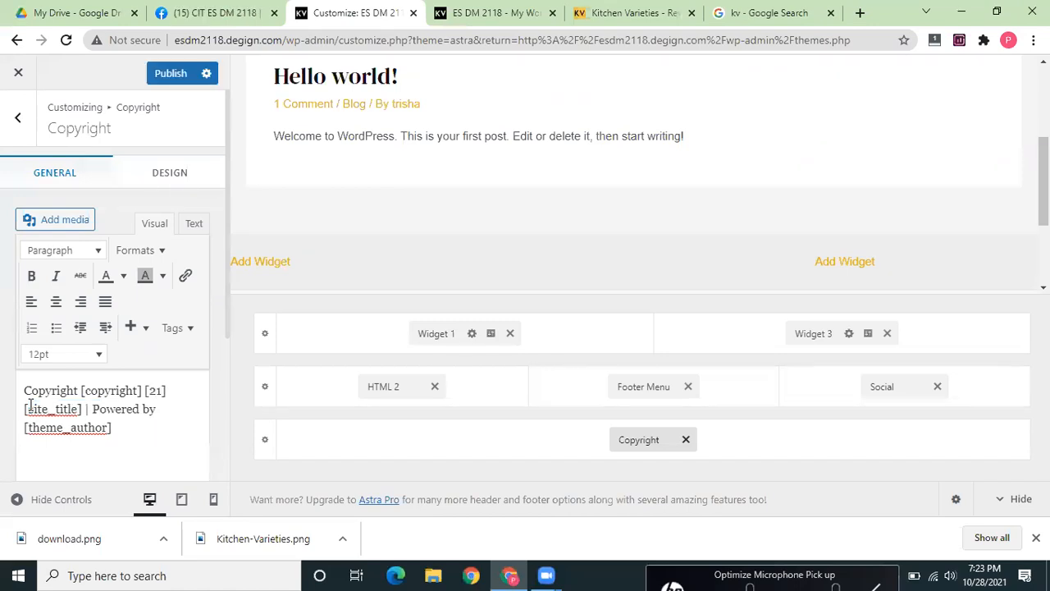
left_click(161, 390)
type("021")
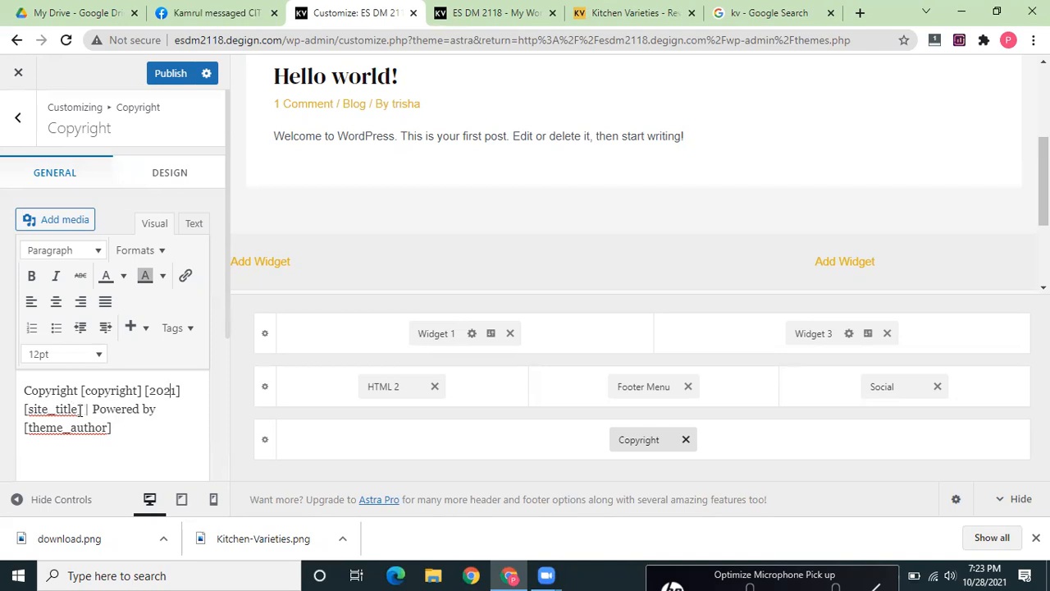
- Replace site_title in the copyright text with ES DM 2118, keeping the brackets
left_click_drag(78, 408, 28, 402)
type("ES DM")
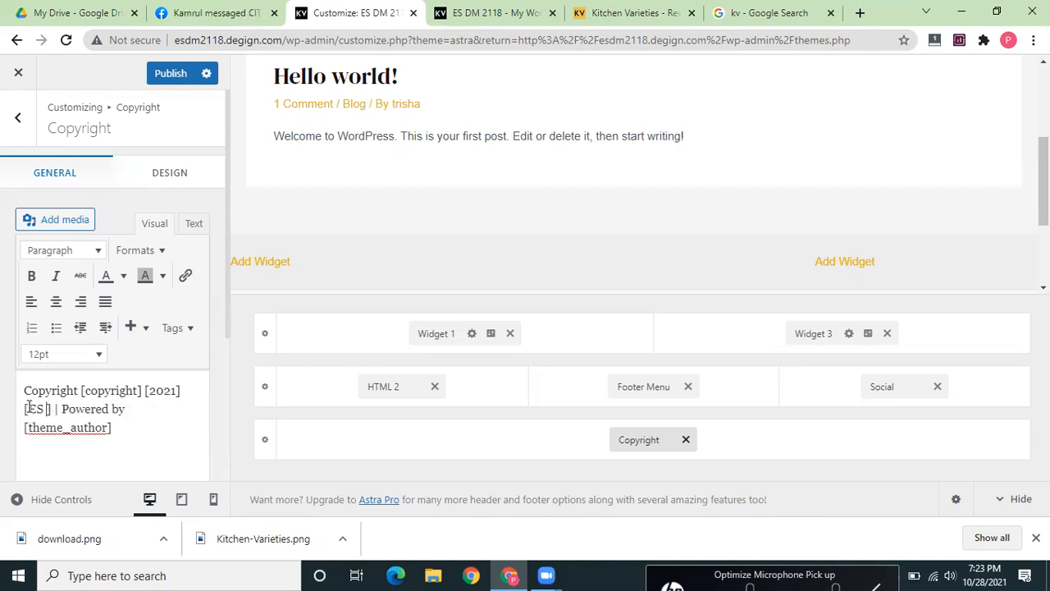
type(" 2118")
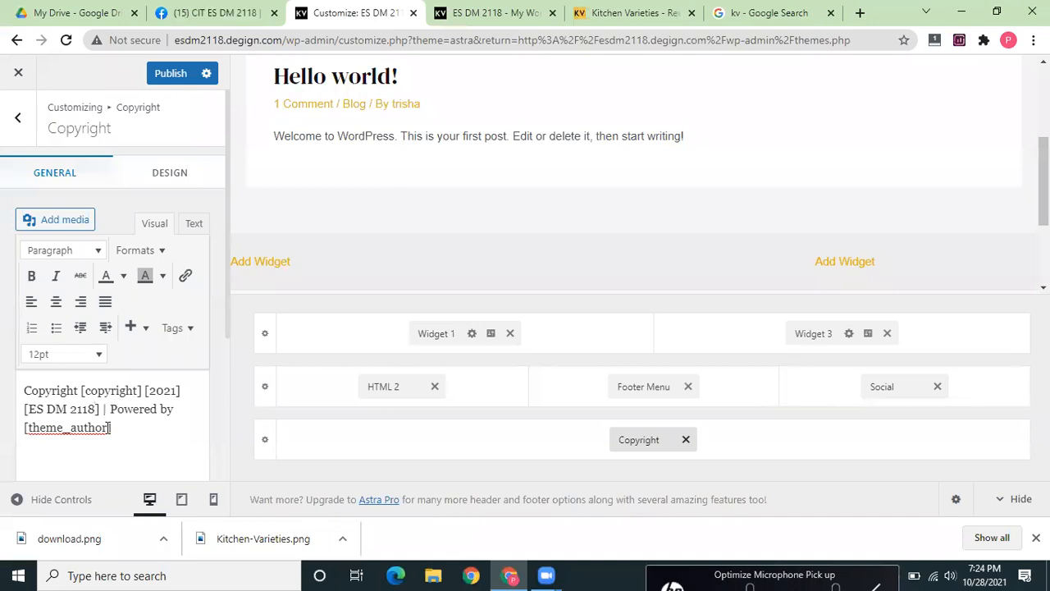
- Shorten the footer's copyright text to "Copyright [copyright] [2021] | [ES DM 2118]" and publish the changes
left_click_drag(106, 428, 27, 428)
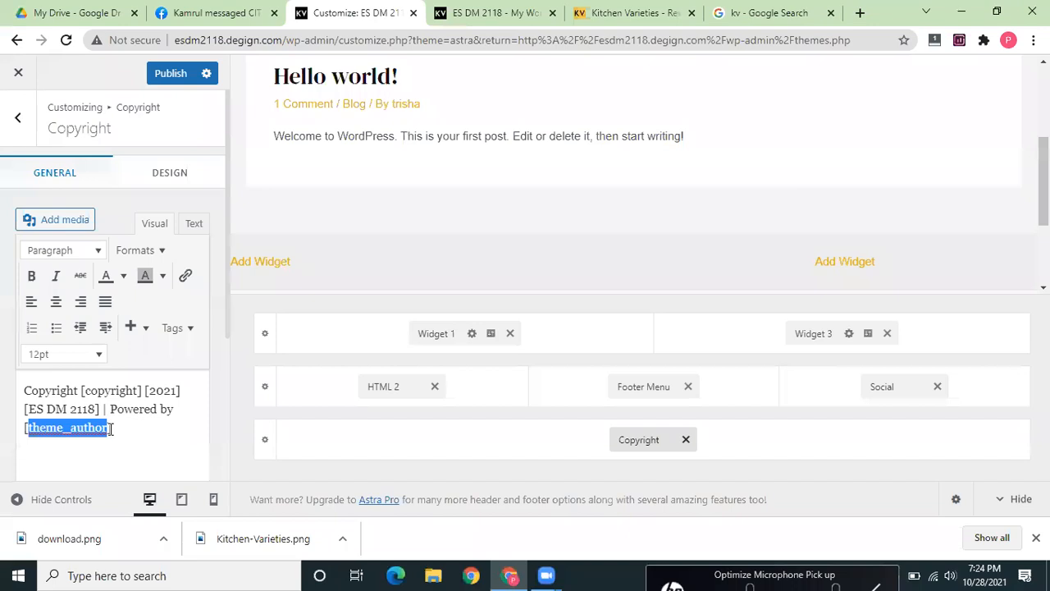
left_click_drag(117, 430, 119, 408)
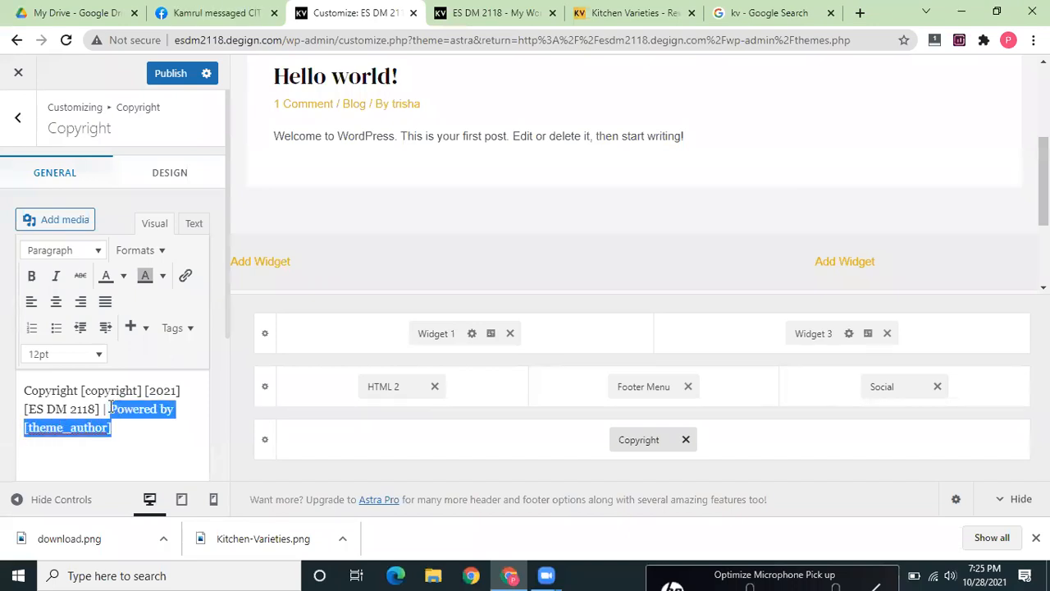
key("BackSpace")
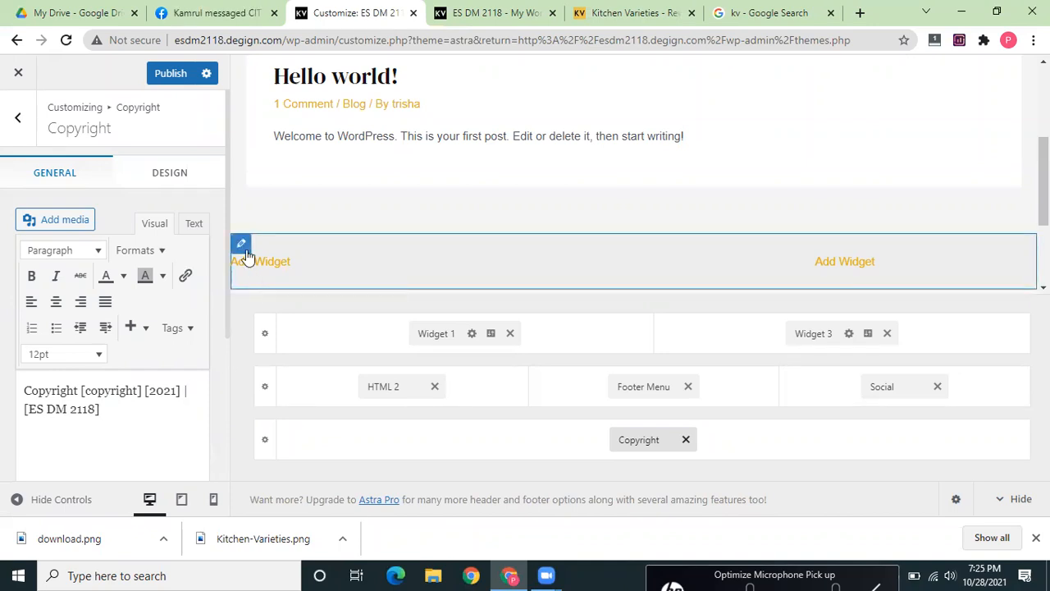
left_click(168, 73)
left_click(23, 120)
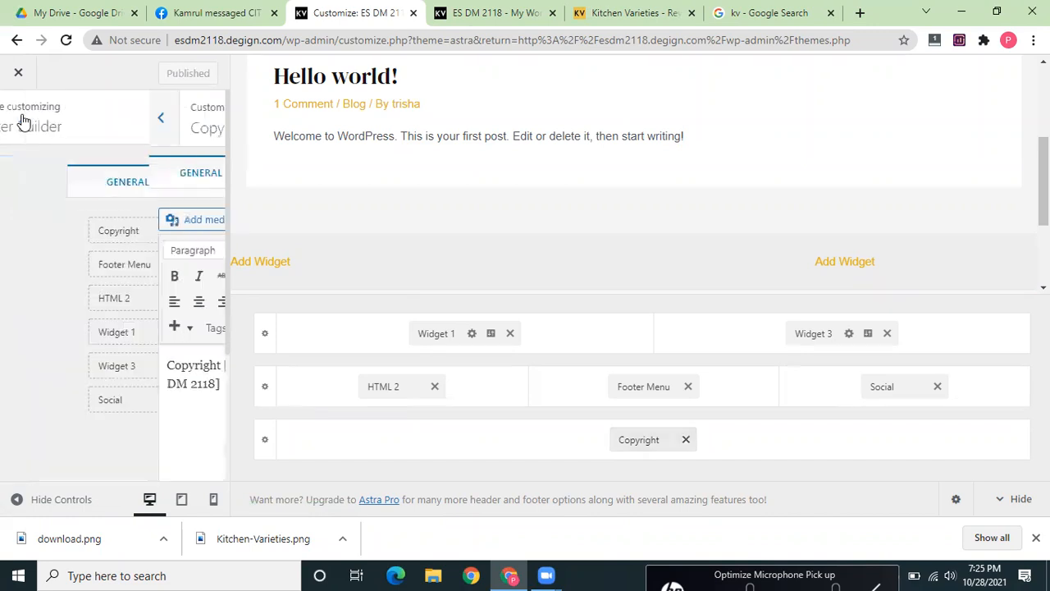
- Look over the Footer Menu element's general settings and the theme's menu locations
left_click(102, 264)
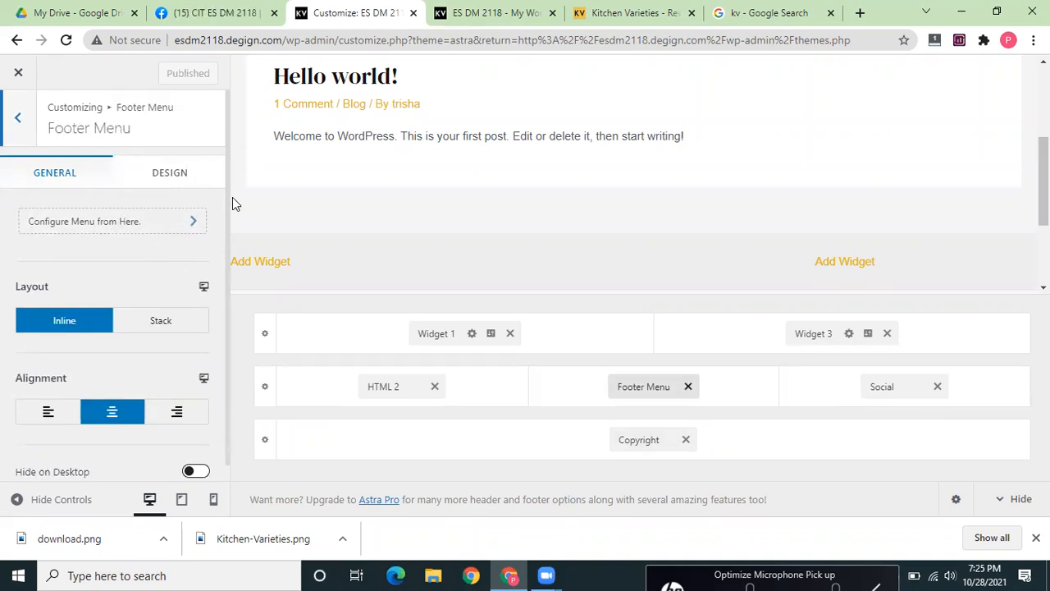
left_click_drag(227, 199, 243, 129)
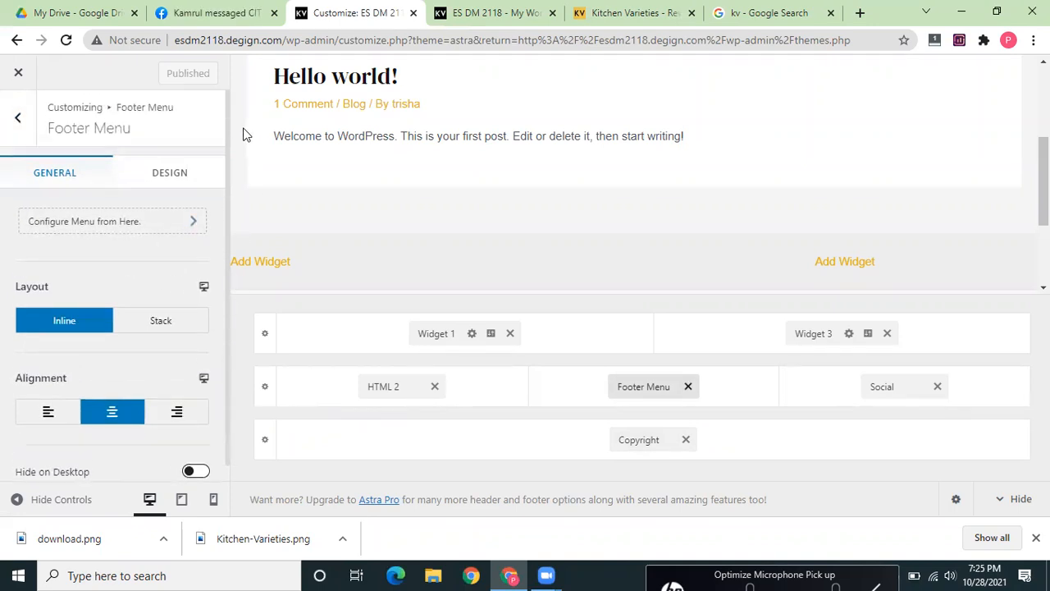
left_click(148, 221)
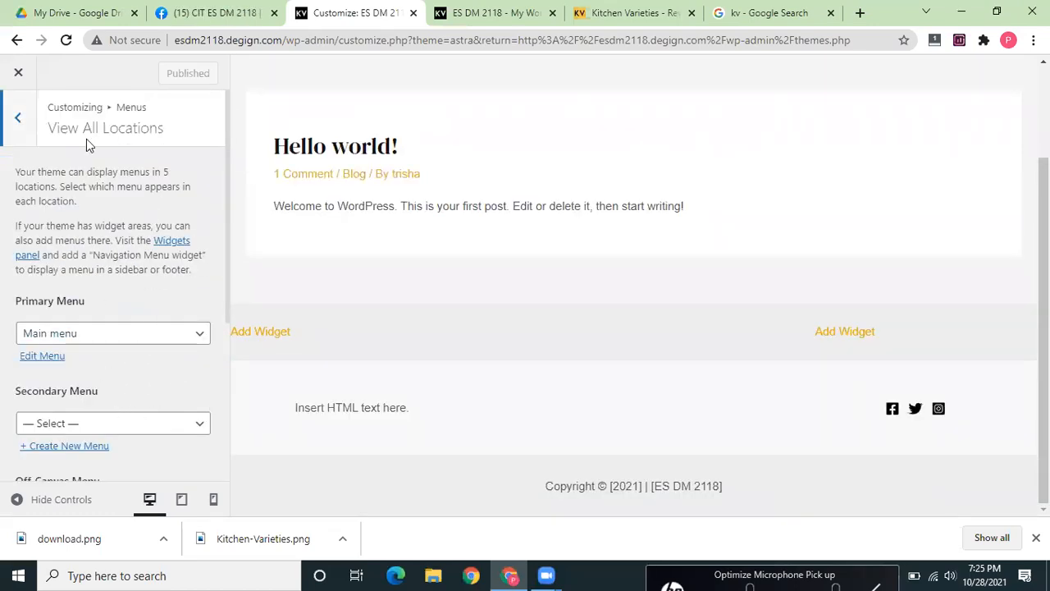
left_click(10, 123)
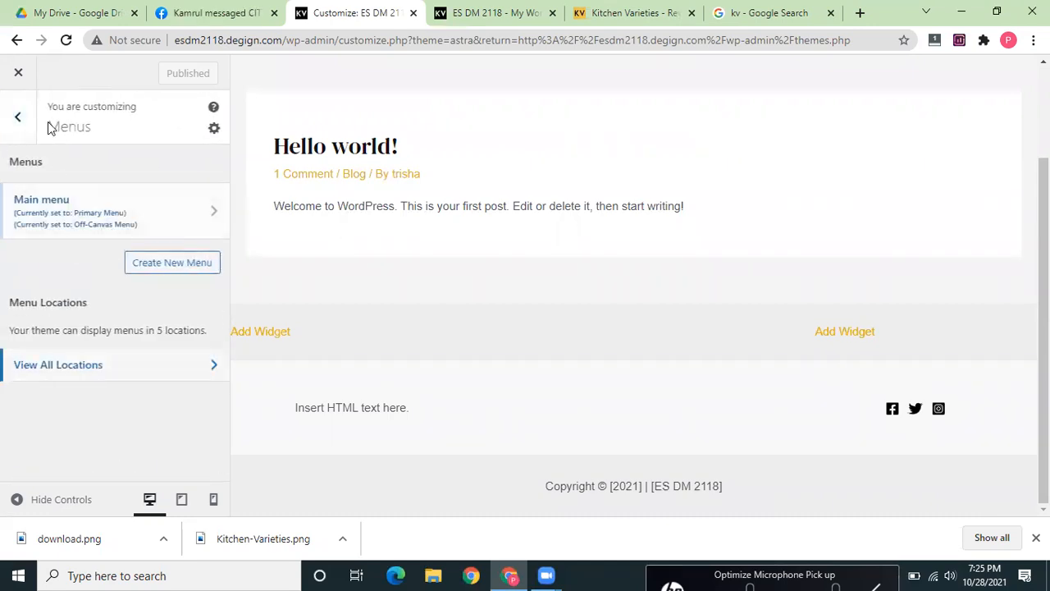
left_click(19, 123)
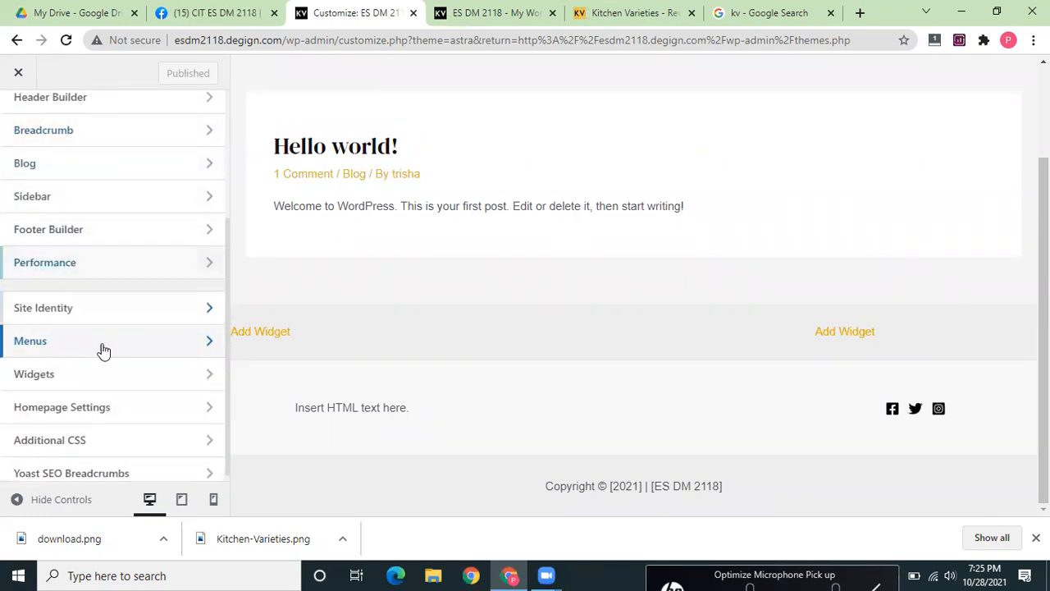
- Insert the Kitchen Varieties logo from the media library into the footer's HTML 2 element and check its design settings
left_click(73, 229)
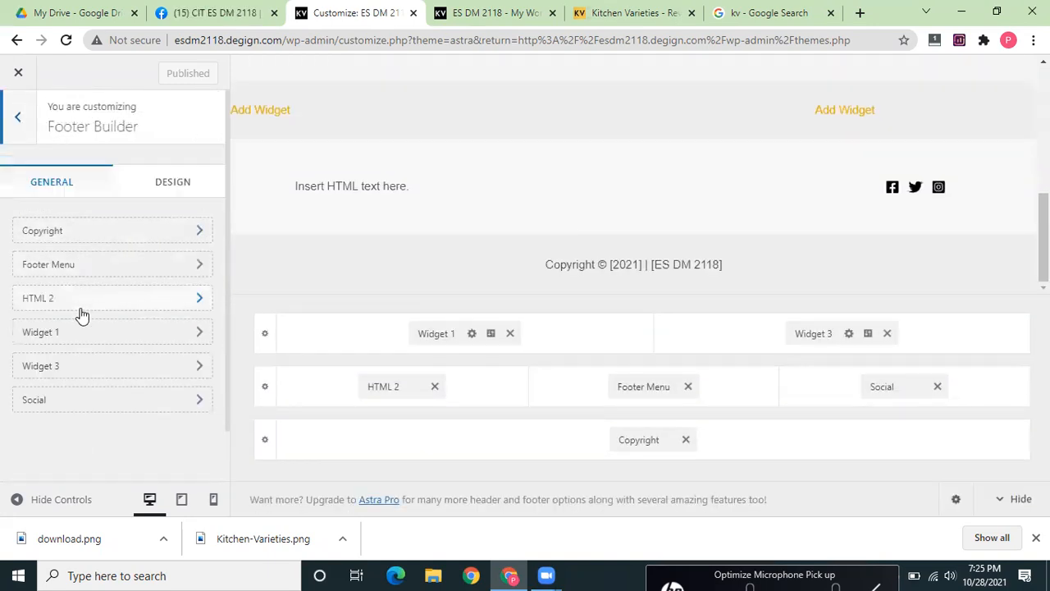
left_click(91, 300)
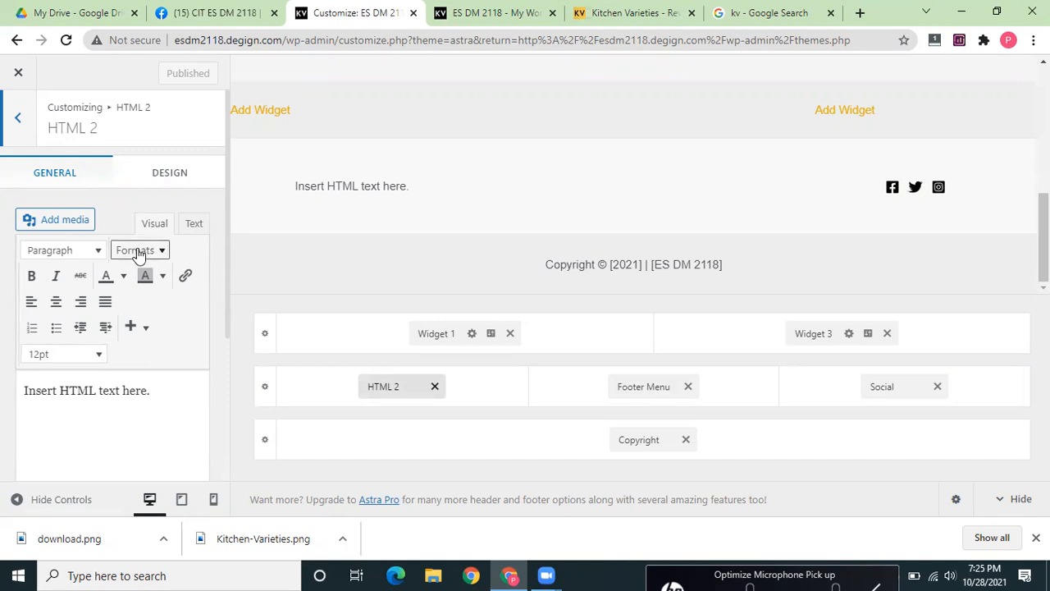
left_click(58, 218)
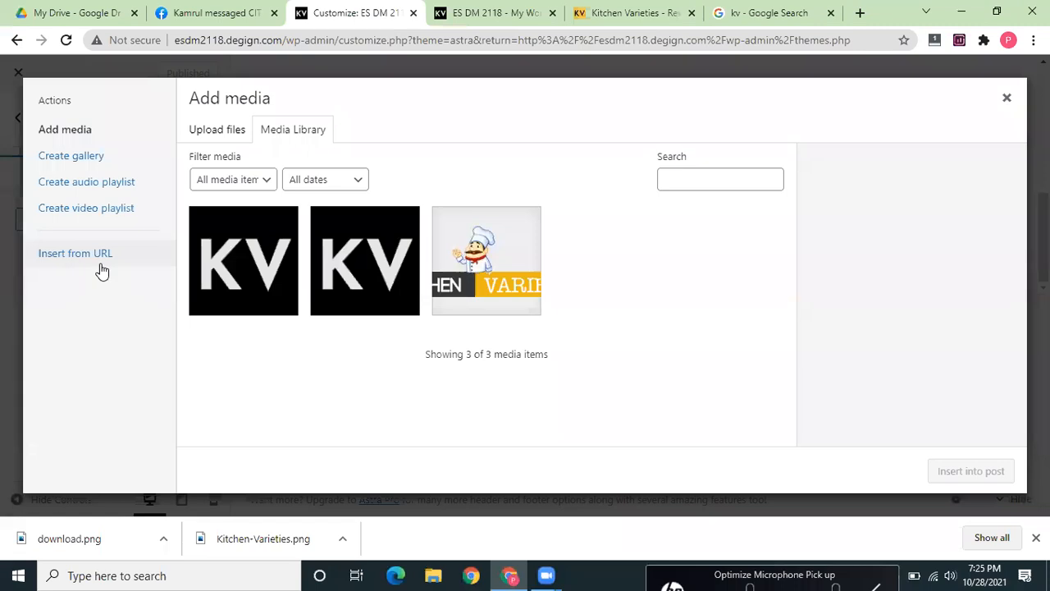
left_click(456, 280)
left_click(968, 474)
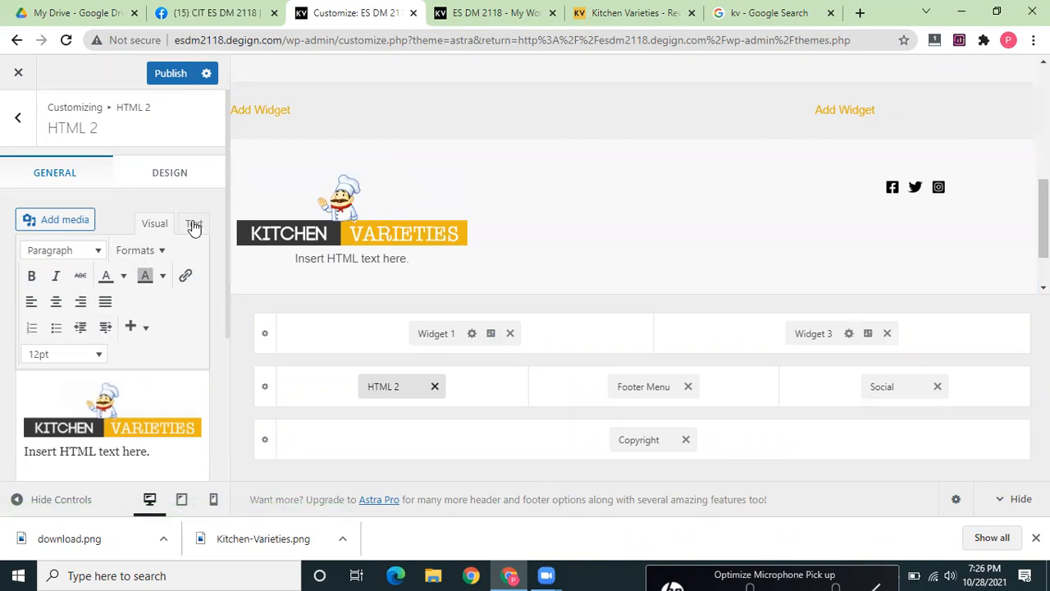
left_click(175, 176)
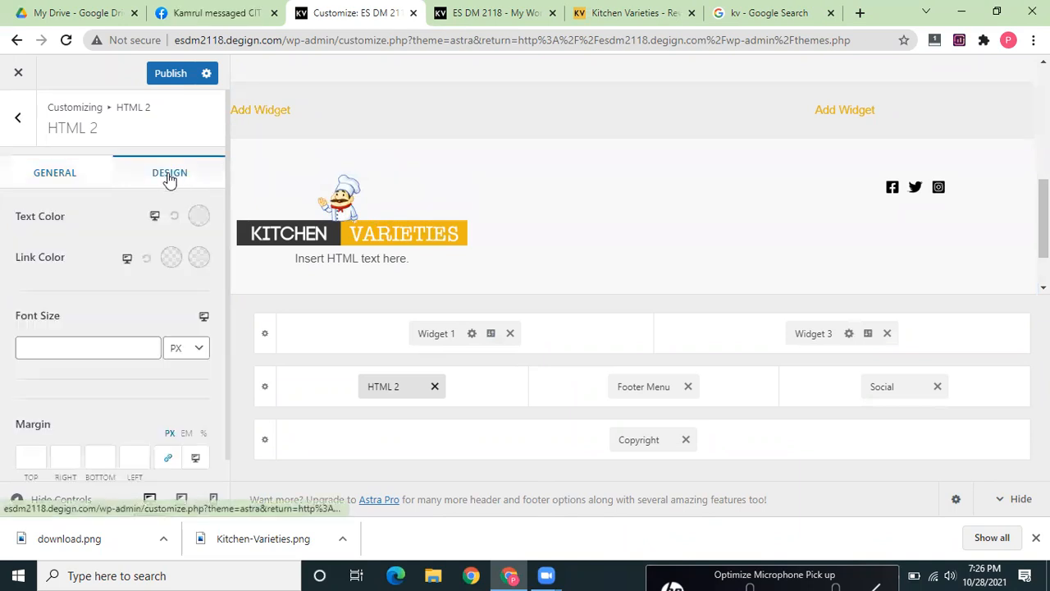
scroll(229, 303, "down", 1)
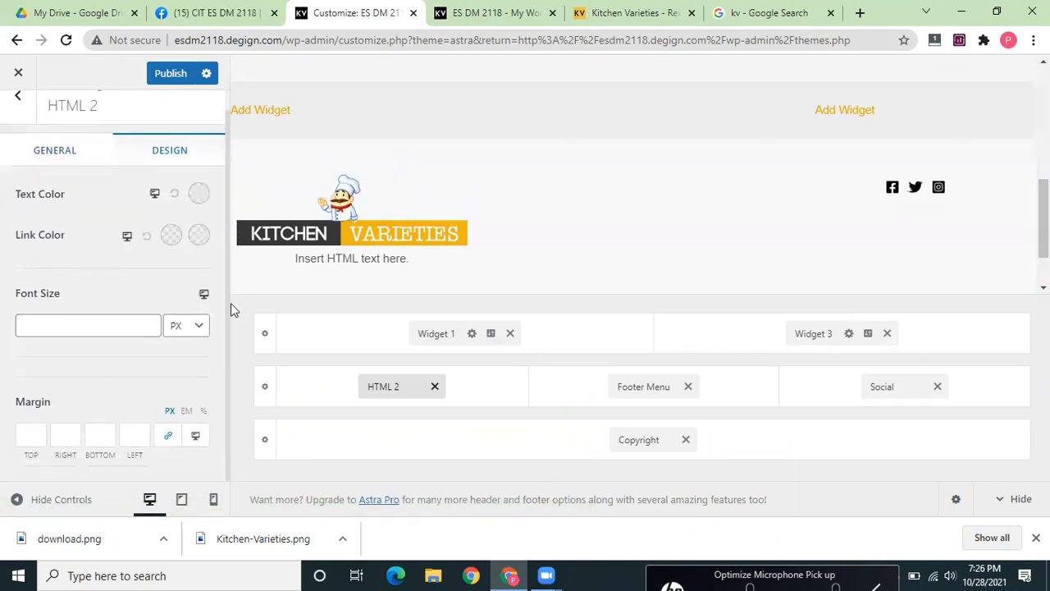
scroll(246, 170, "up", 1)
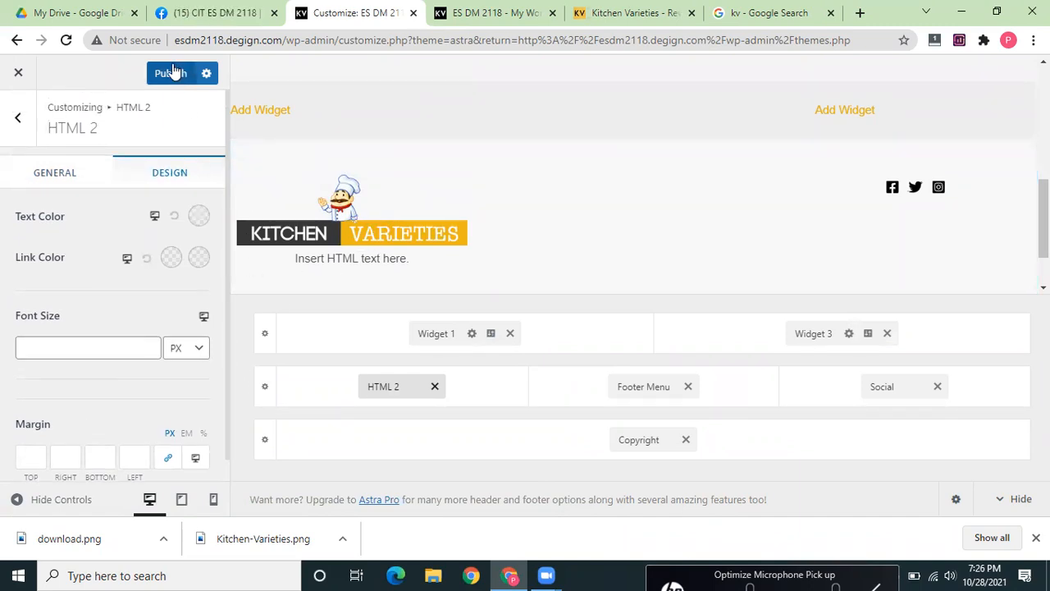
left_click(21, 122)
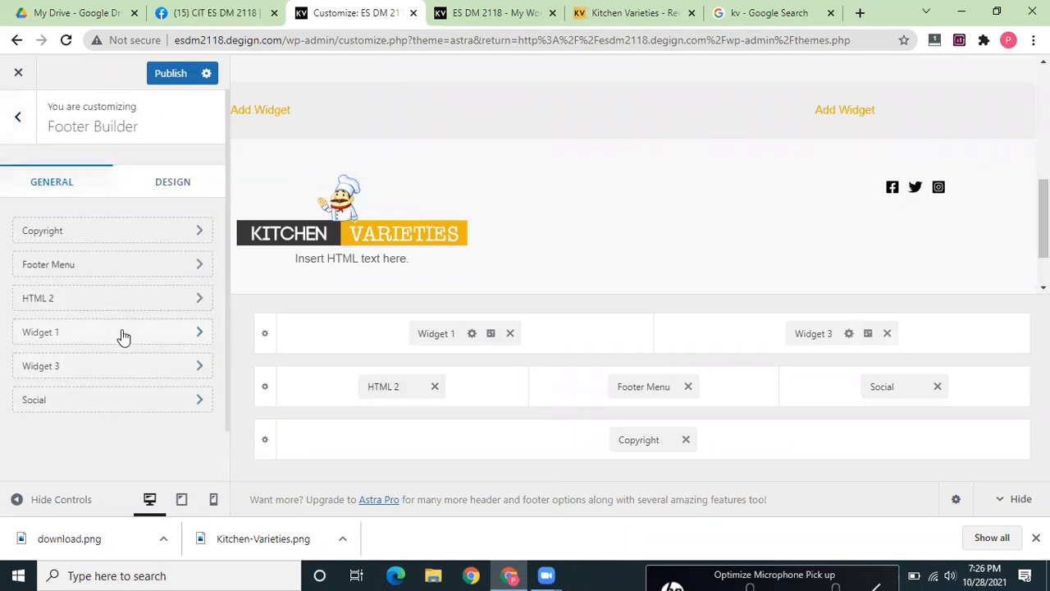
- Open the footer's Widget 1 for editing and dismiss the block widgets introduction
left_click(121, 332)
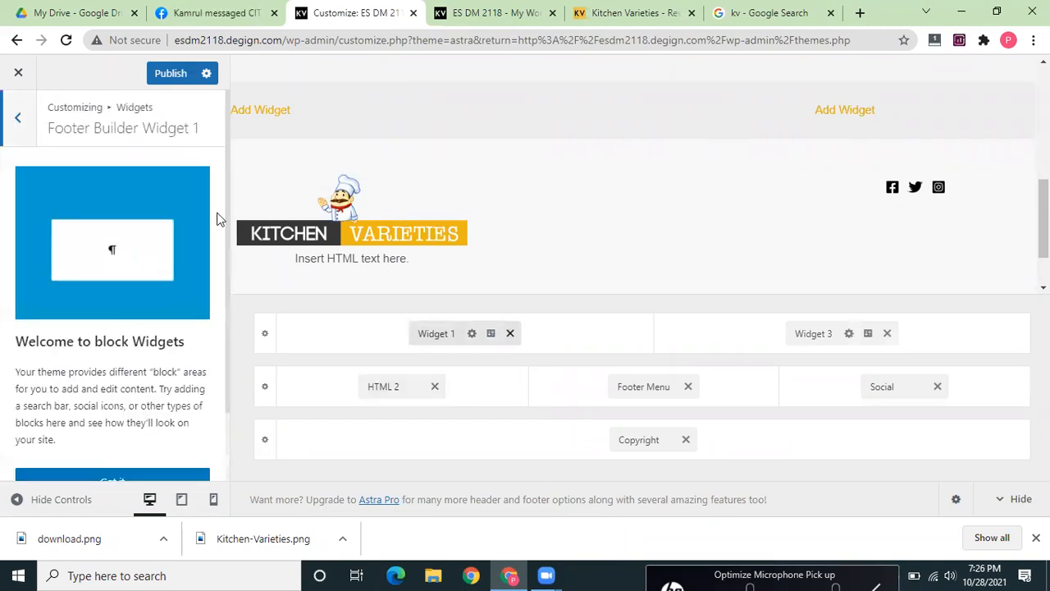
scroll(228, 359, "down", 1)
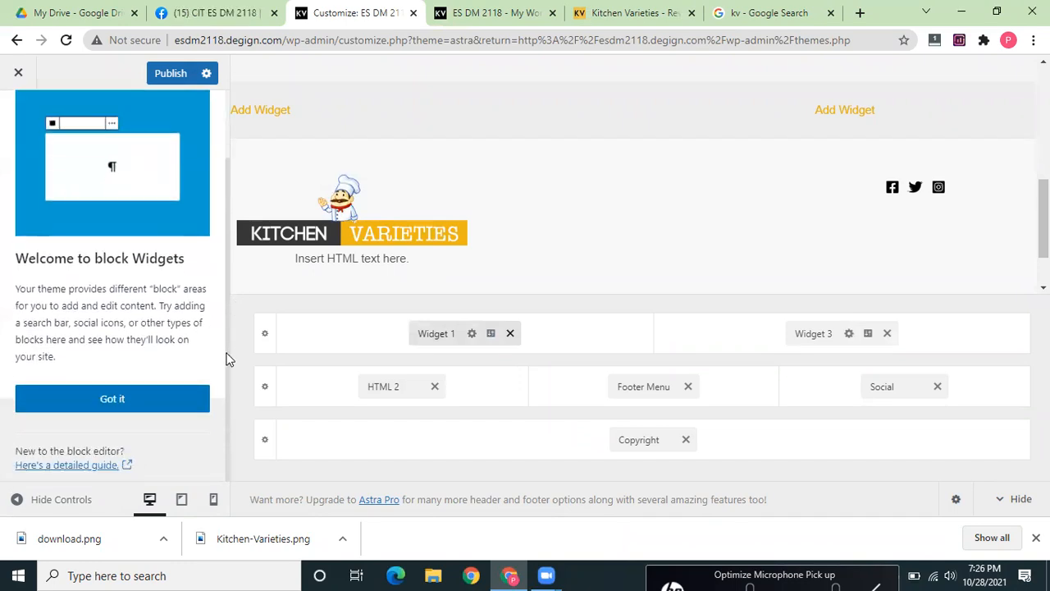
left_click(133, 397)
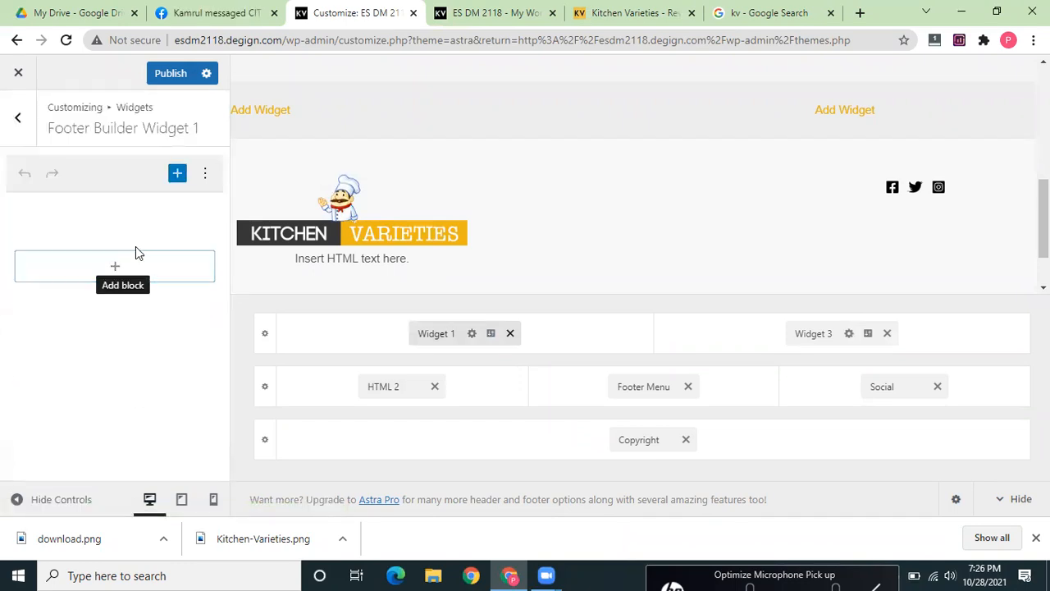
left_click(119, 262)
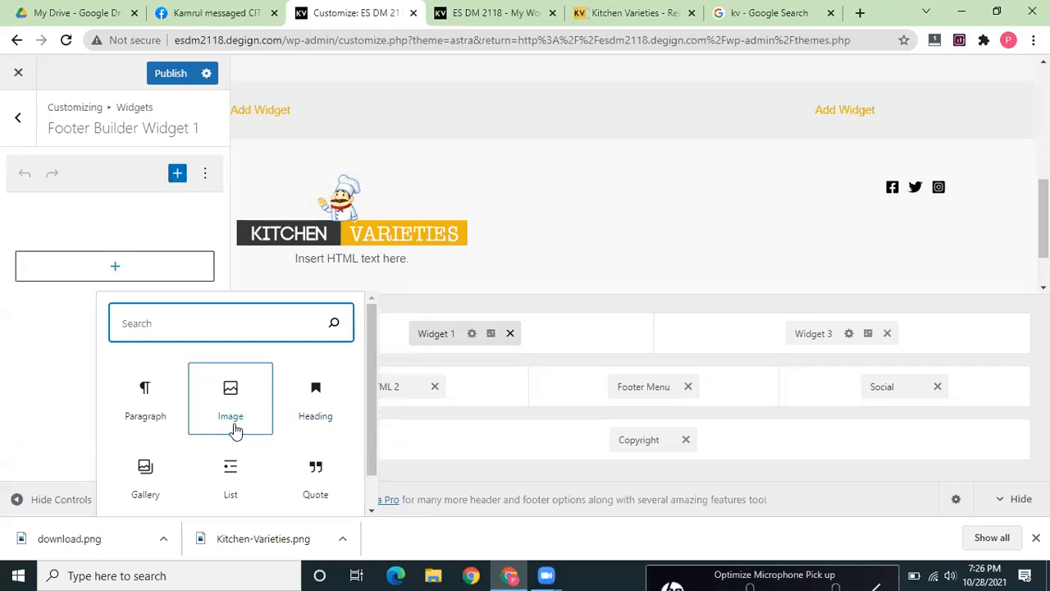
left_click(241, 483)
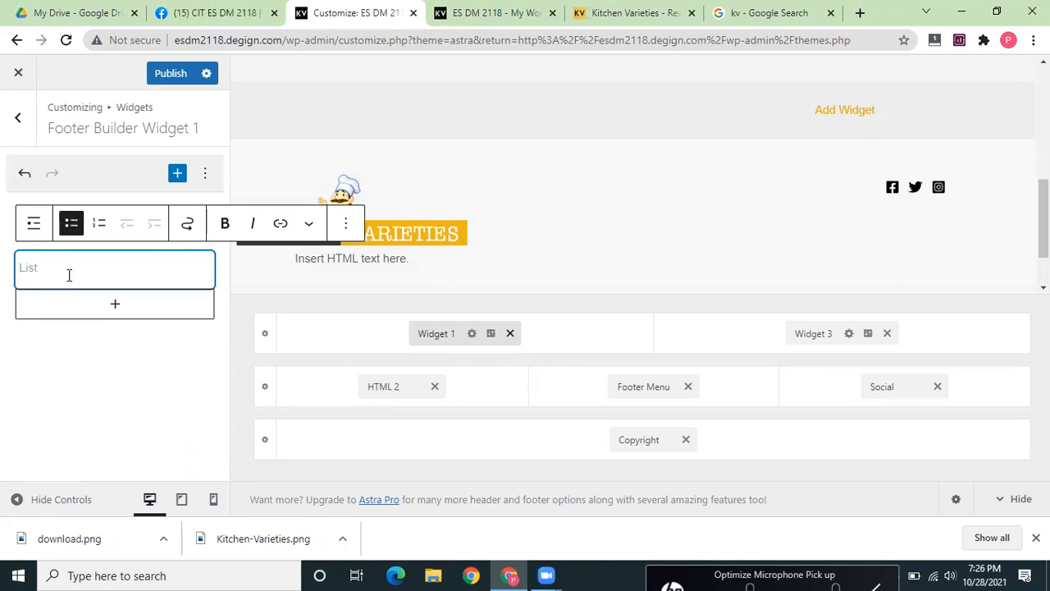
type("H")
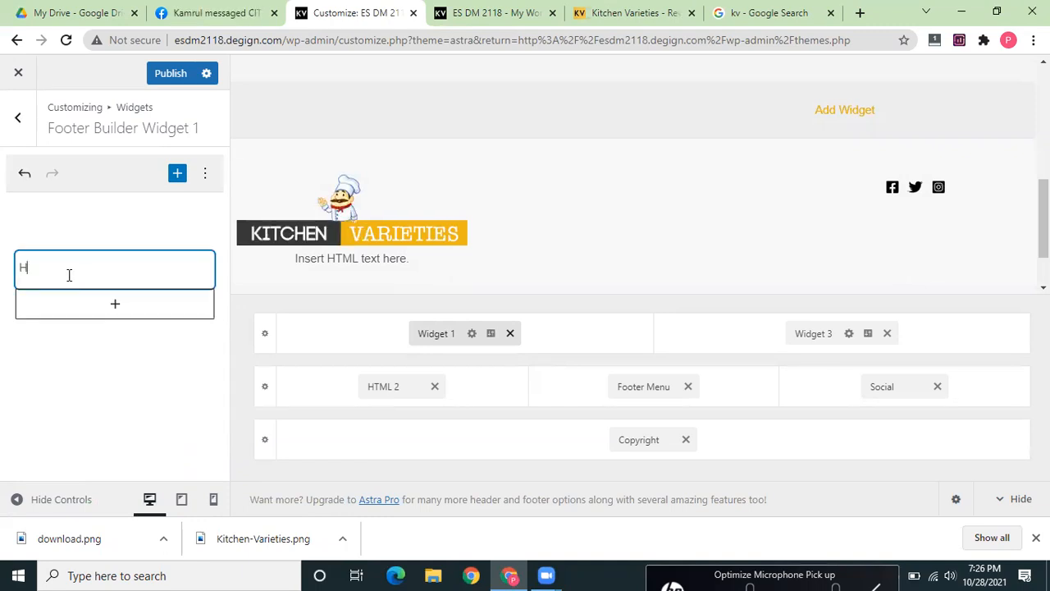
key("BackSpace")
key("BackSpace")
key("BackSpace")
key("BackSpace")
key("BackSpace")
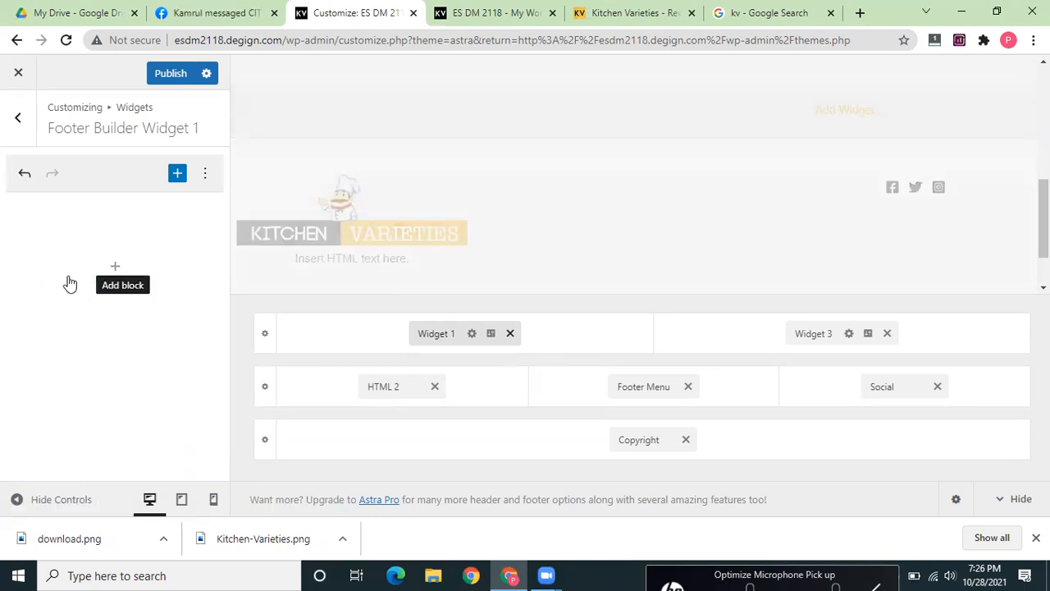
- Add a List block to the footer's Widget 1 and enter Blender as its first item
left_click(115, 268)
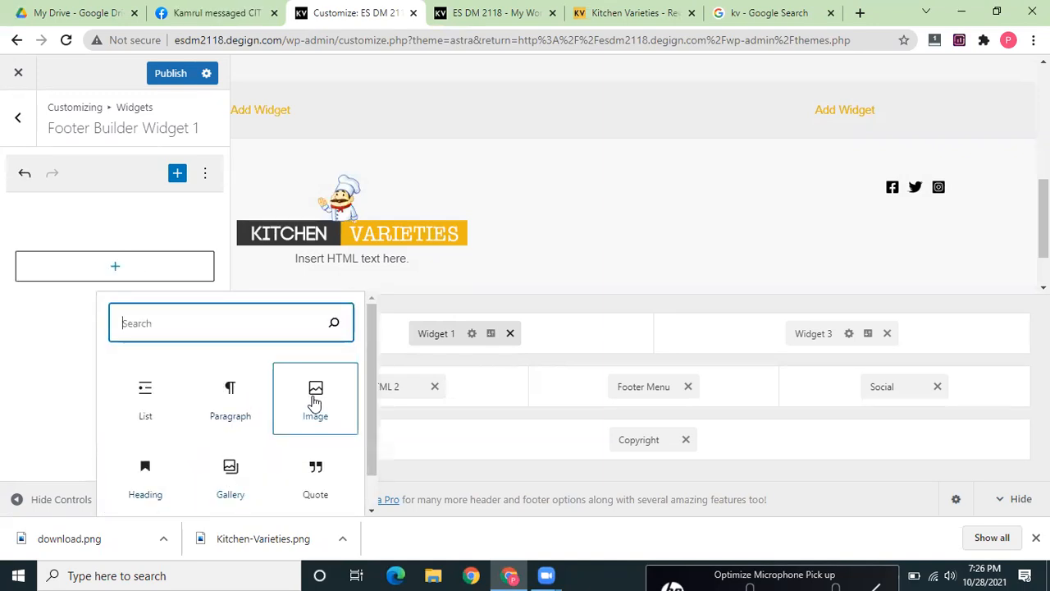
left_click(145, 386)
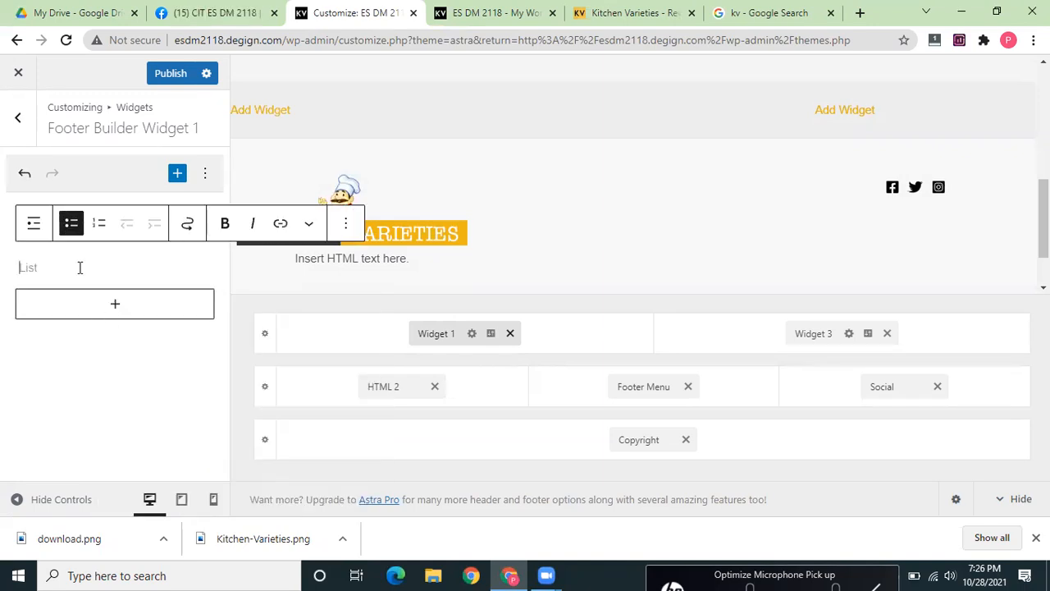
type("Blender")
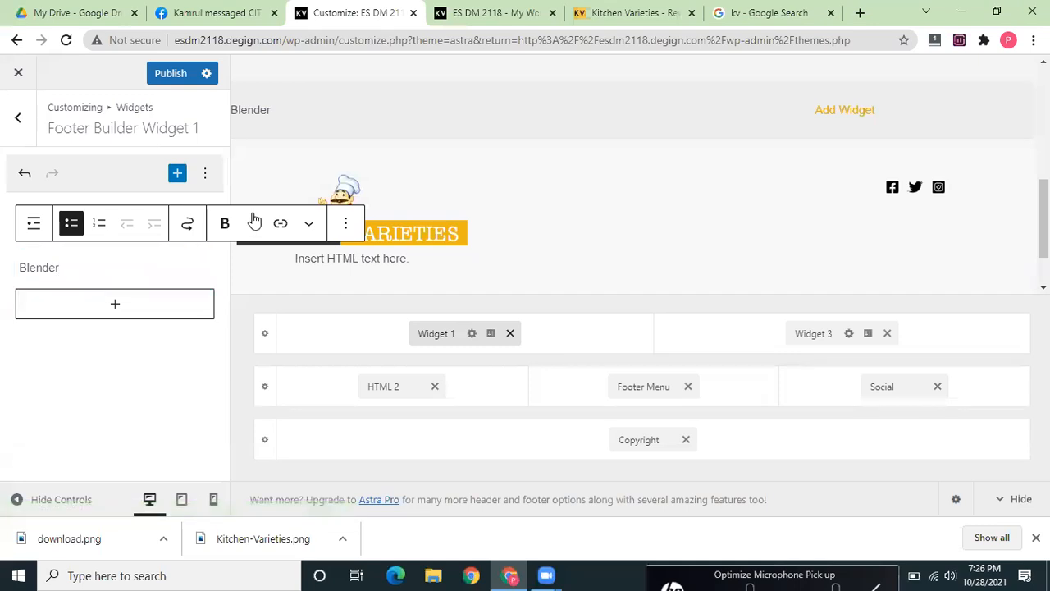
- Copy the address of the site's Blender category page and insert it as a link after Blender in Widget 1's list
left_click(281, 225)
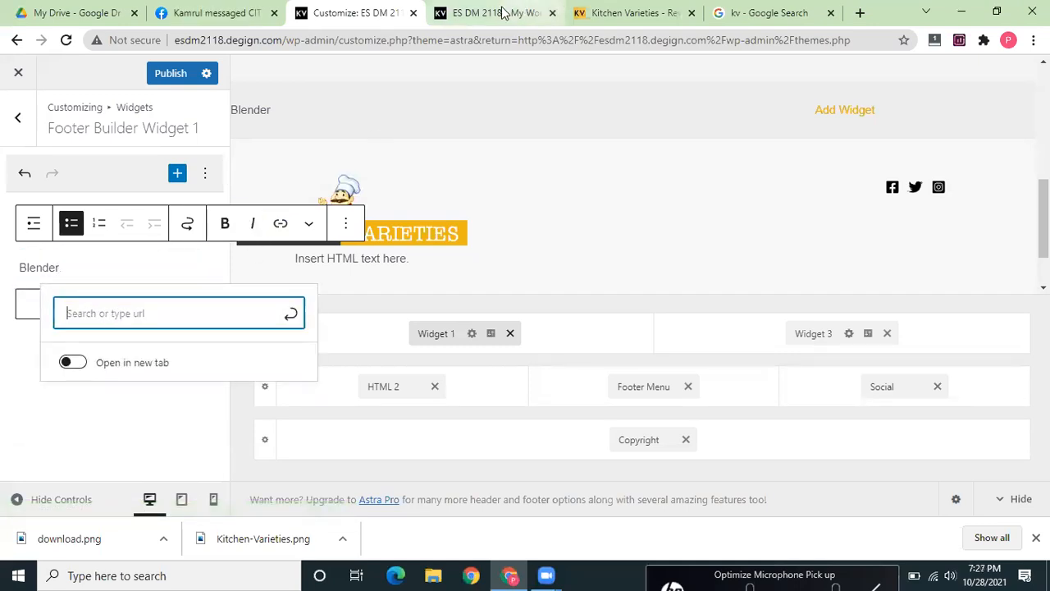
left_click(609, 6)
left_click(495, 6)
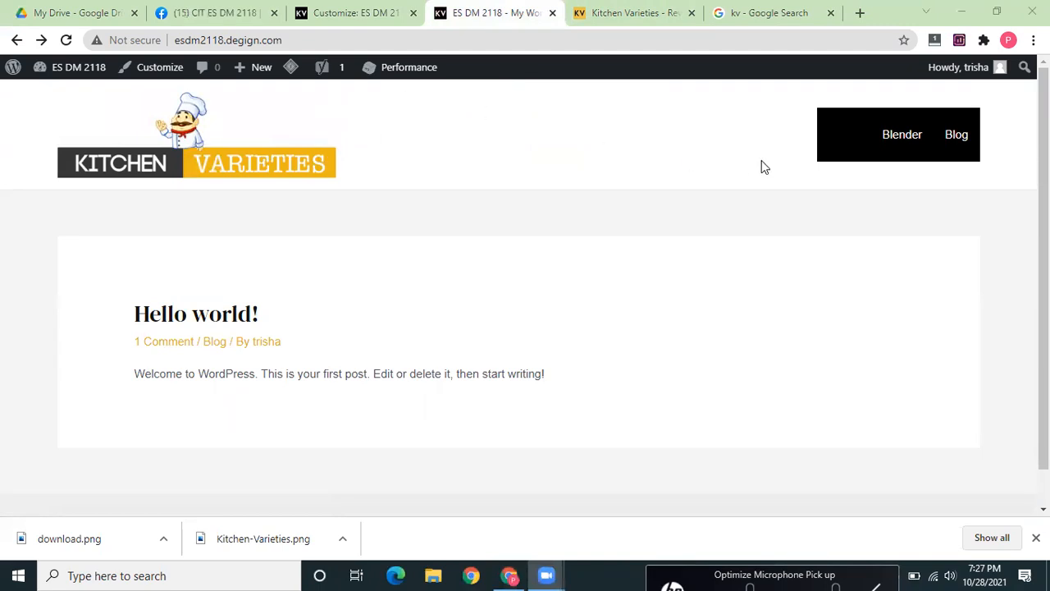
left_click(891, 135)
left_click(411, 39)
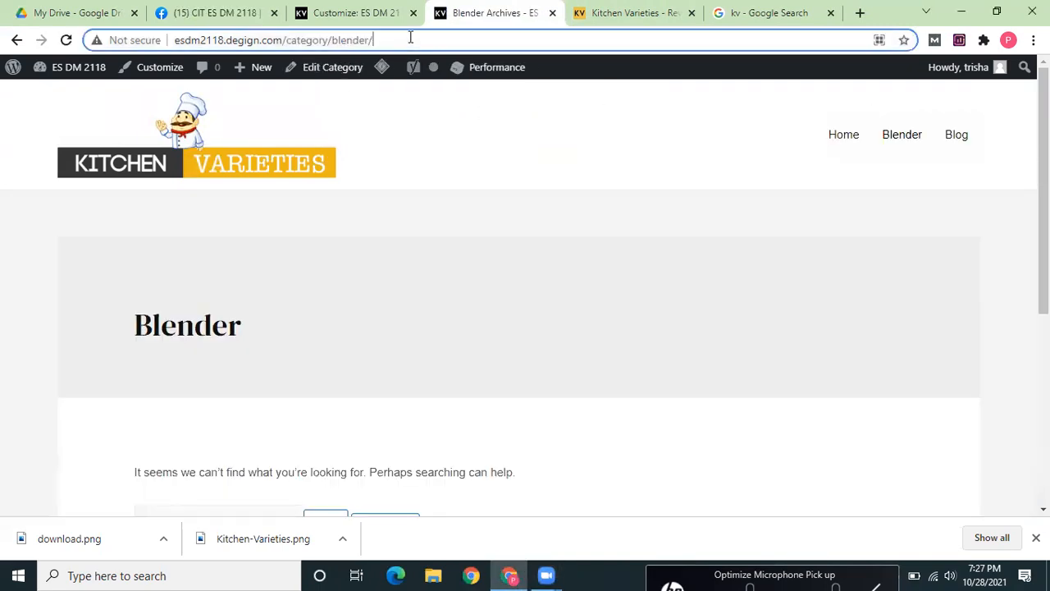
key("ctrl+c")
left_click(357, 10)
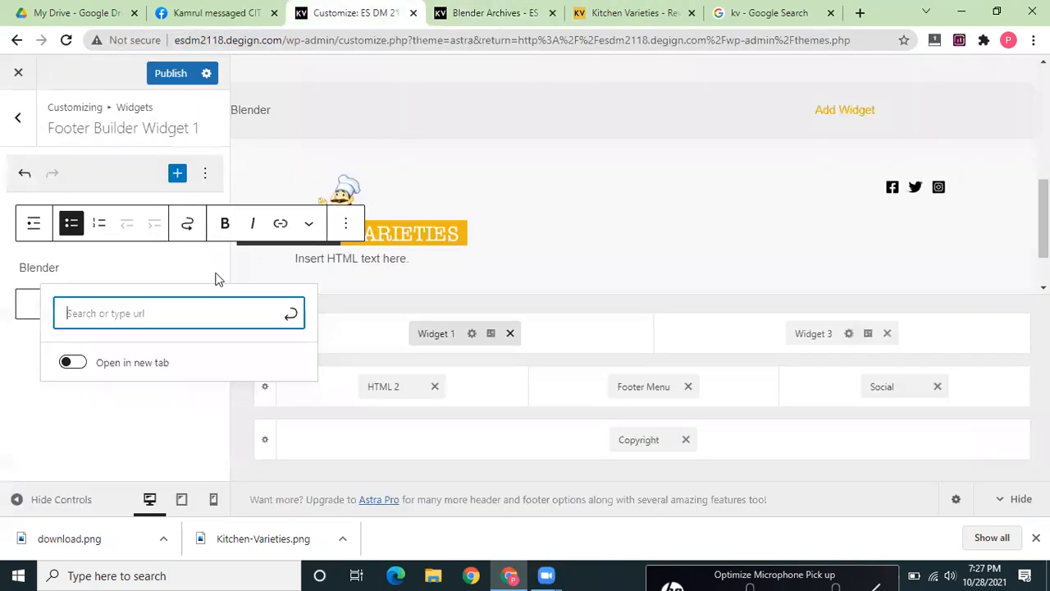
key("ctrl+v")
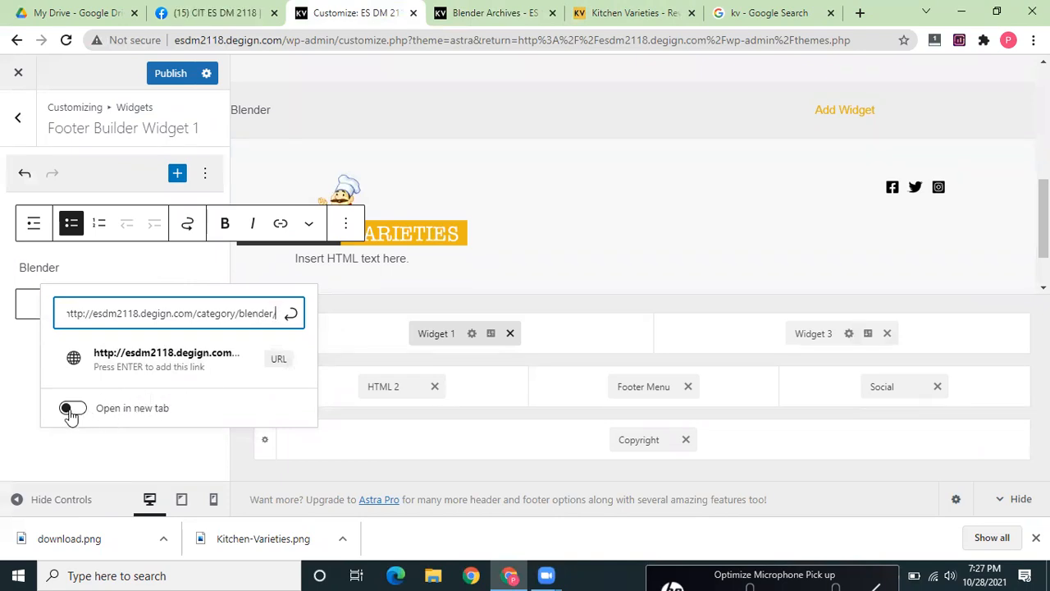
left_click(283, 361)
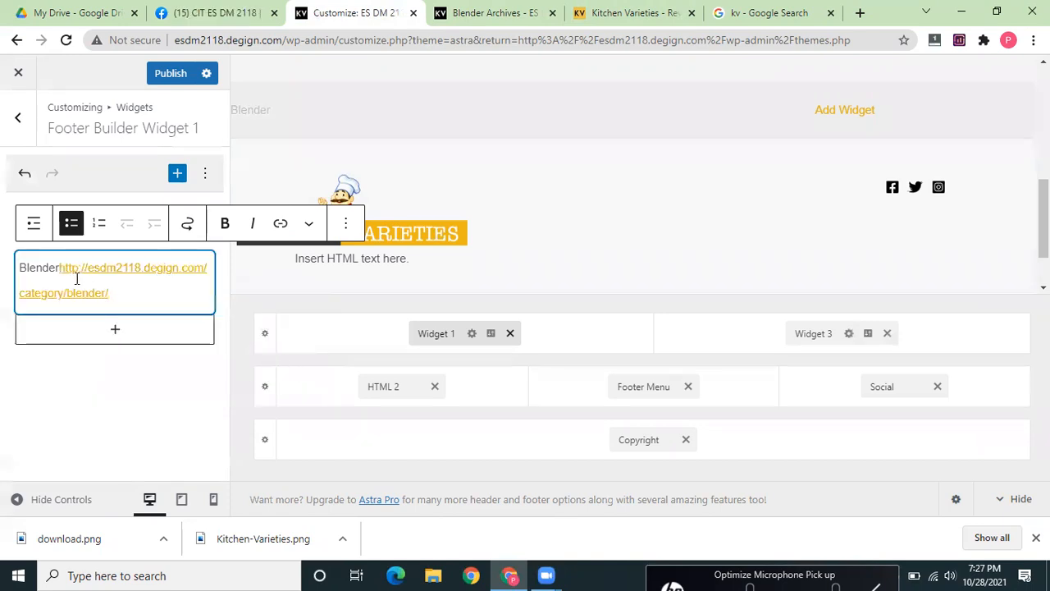
- Add a second List block to the footer's Widget 1 and enter Blog as its item
left_click(114, 331)
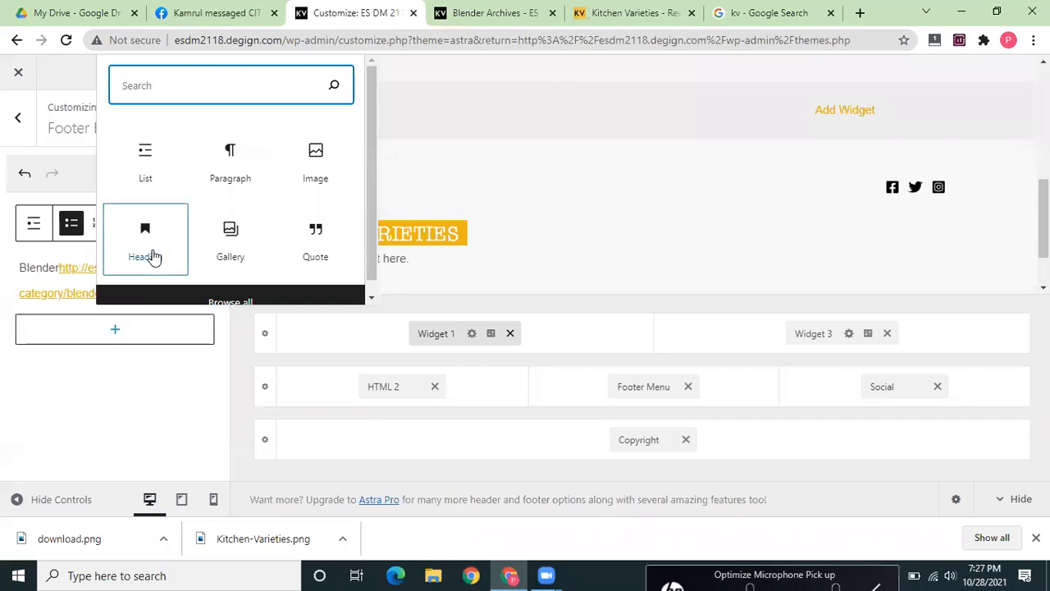
left_click(145, 157)
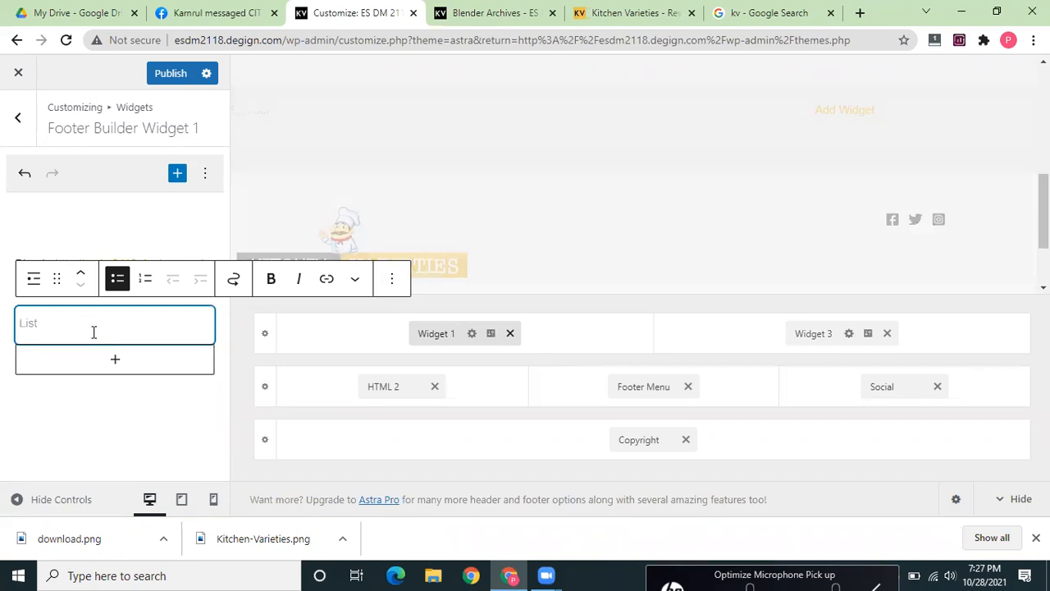
type("Blog")
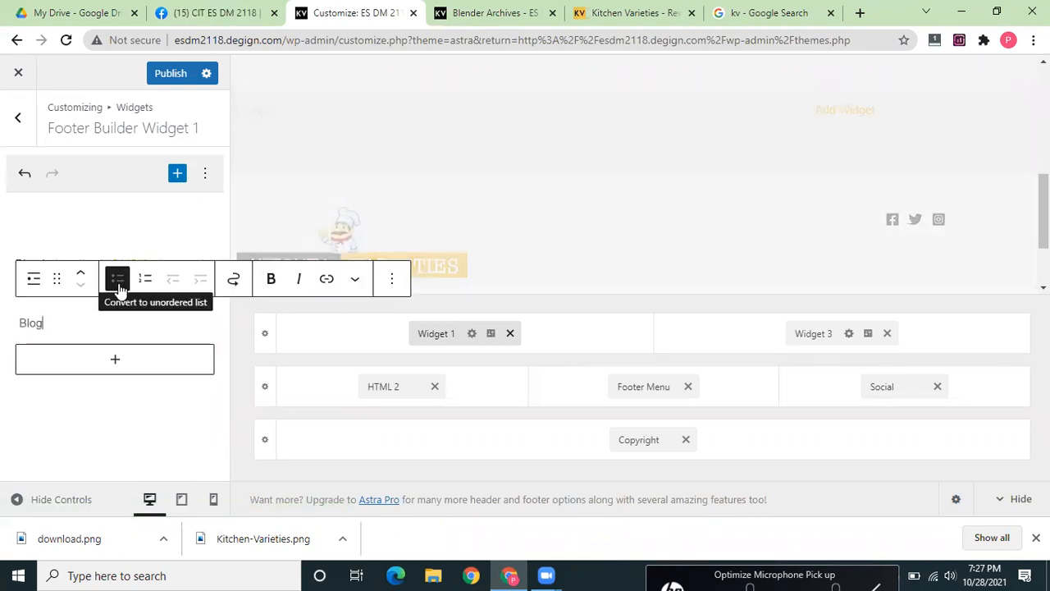
- Copy the address of the site's Blog category page and apply it as a link to the Blog item in Widget 1
left_click_drag(50, 322, 229, 329)
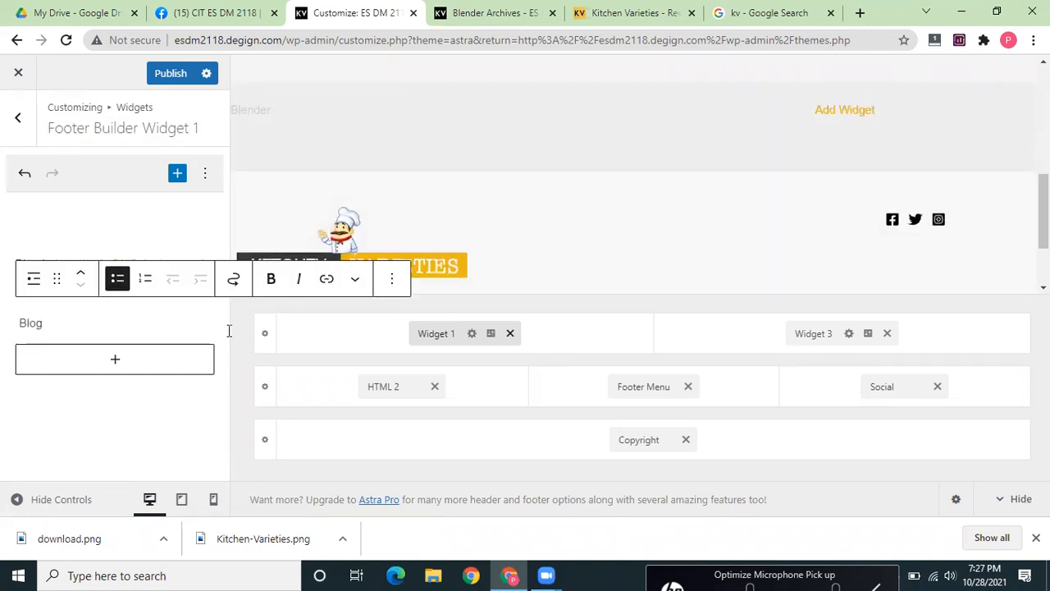
left_click_drag(73, 328, 16, 324)
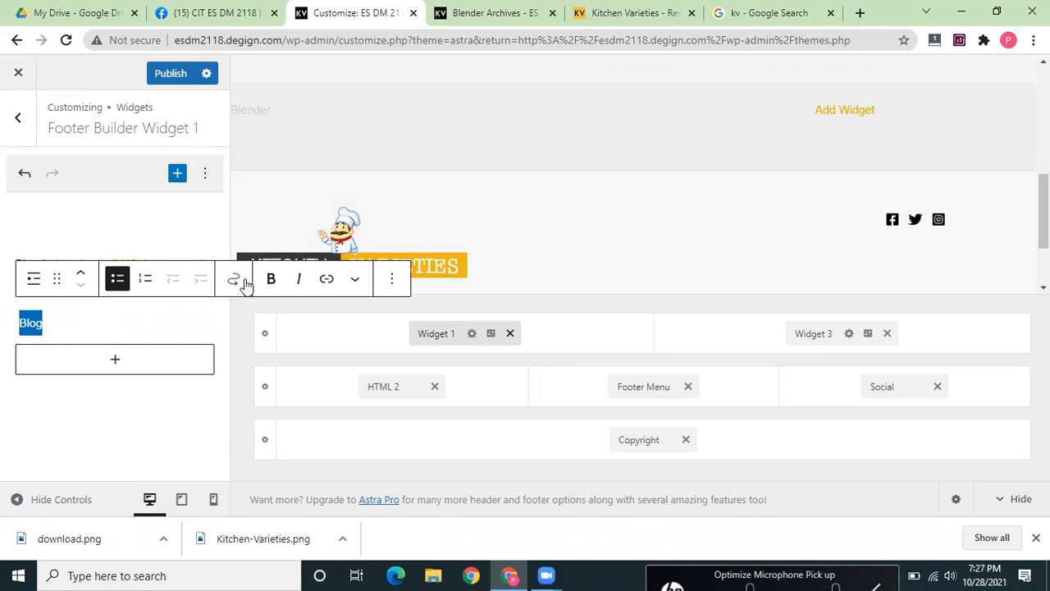
left_click(327, 281)
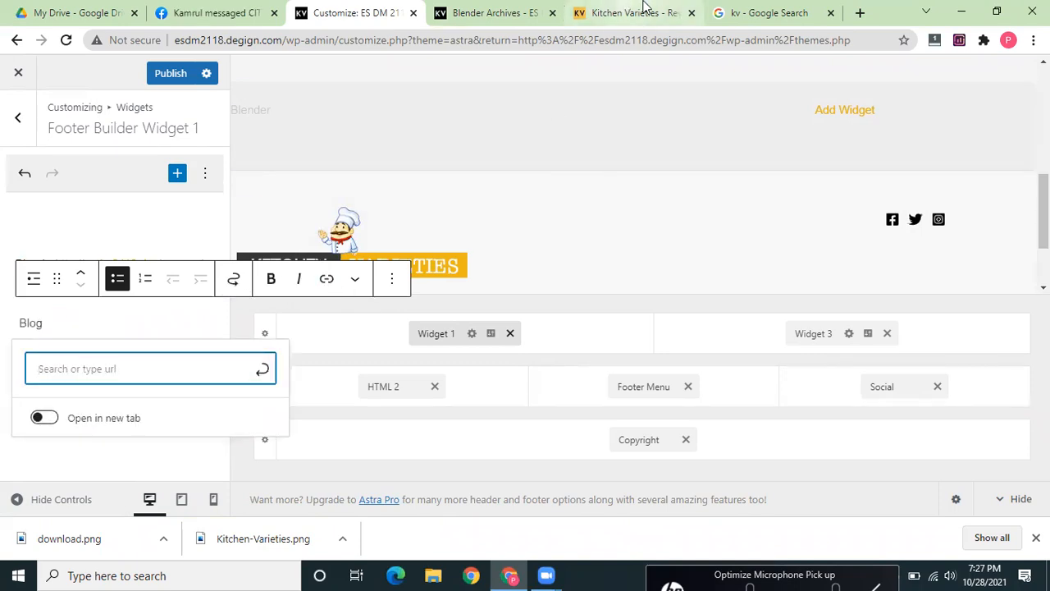
left_click(493, 10)
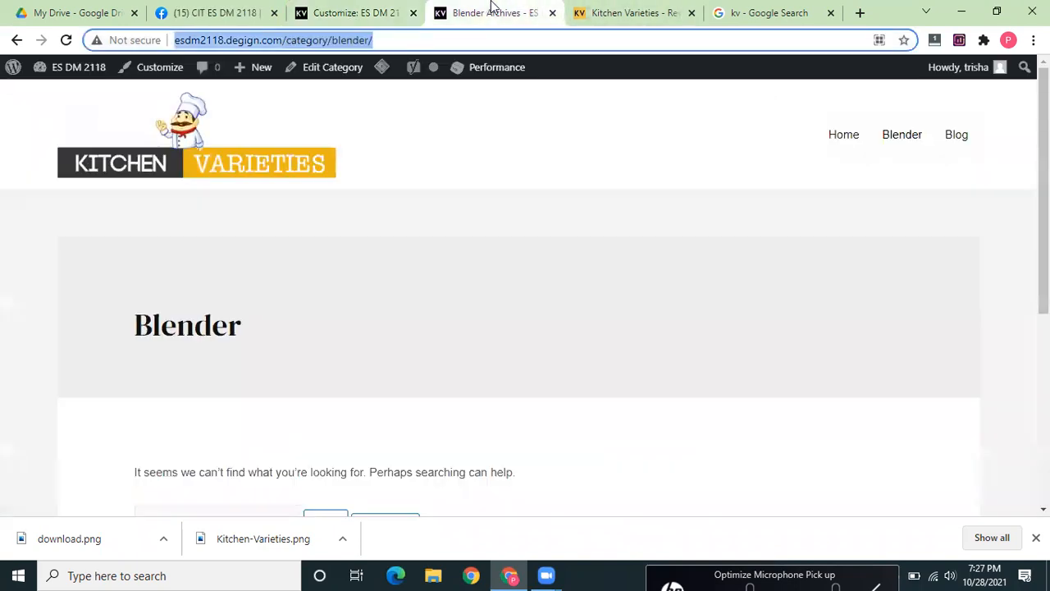
left_click(960, 141)
left_click(430, 39)
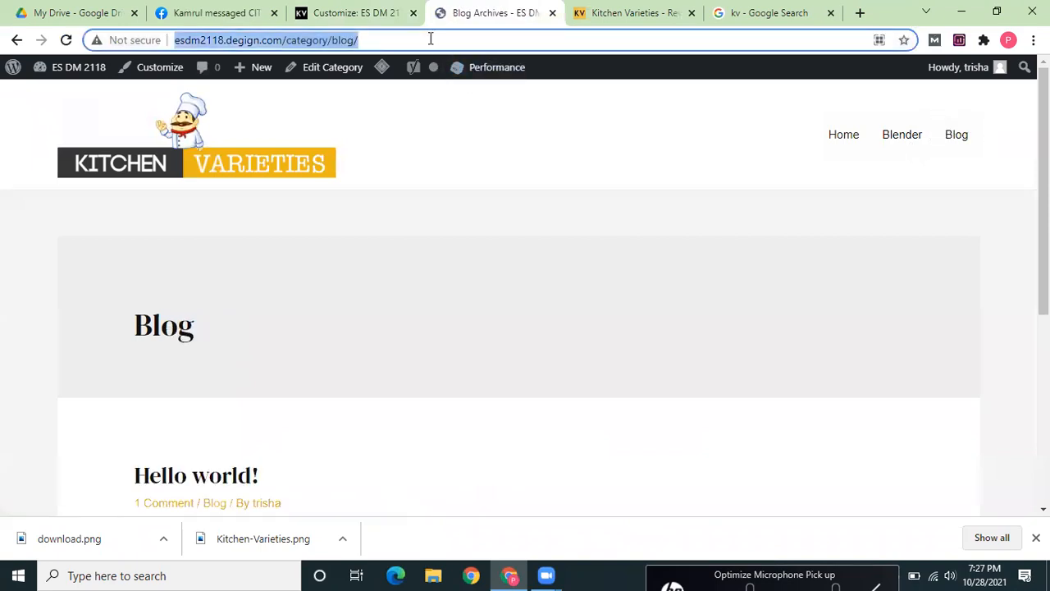
left_click(362, 12)
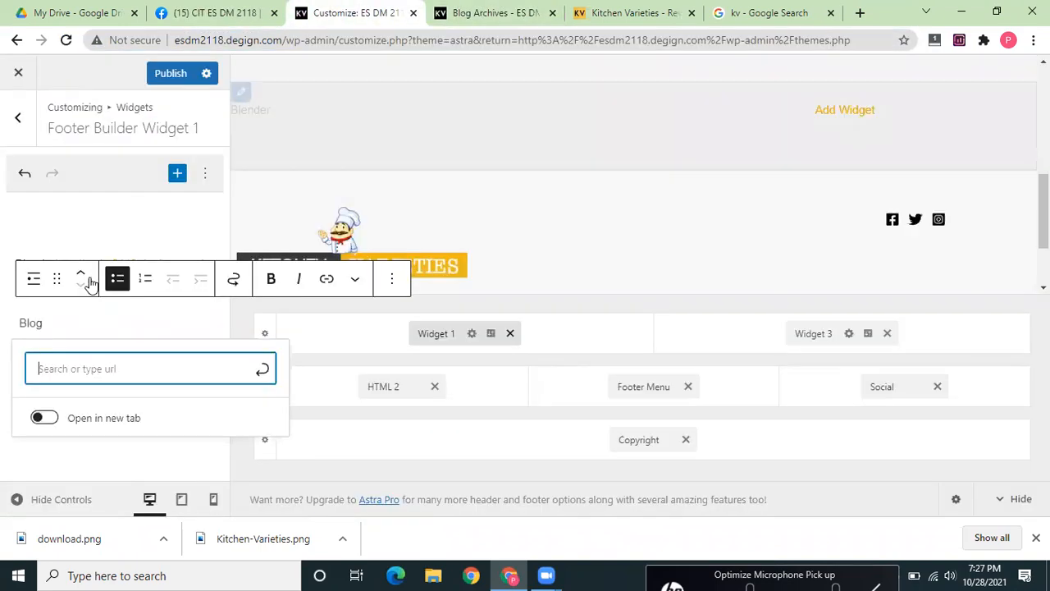
key("ctrl+v")
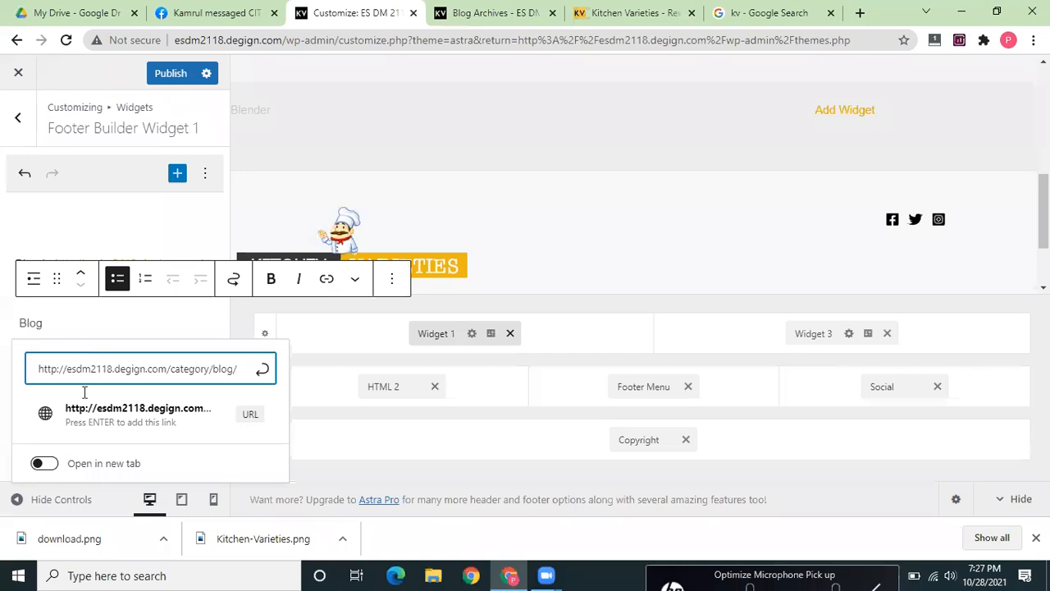
left_click(117, 411)
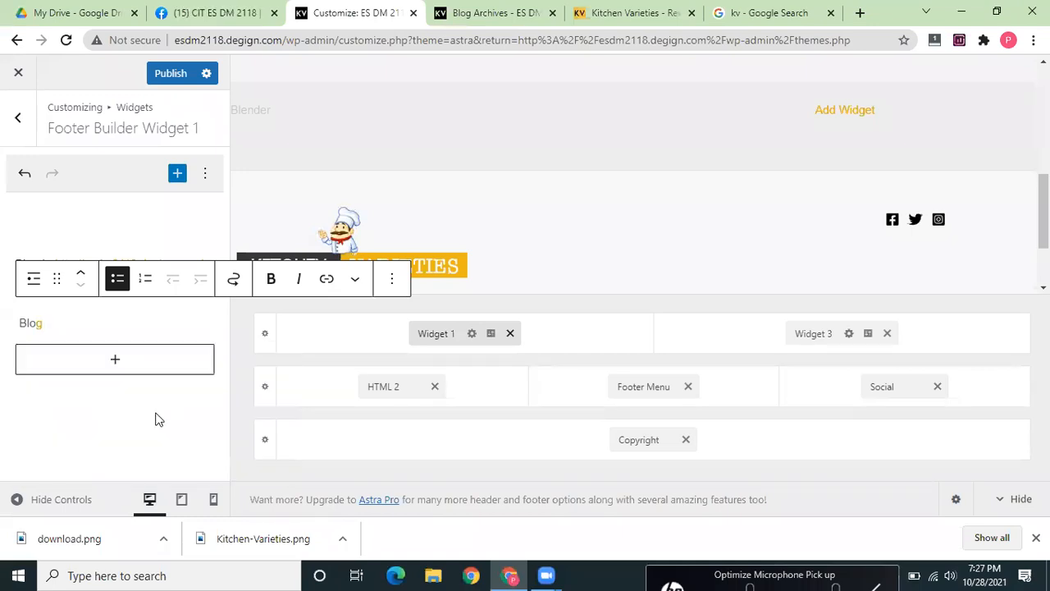
left_click(57, 334)
mouse_move(51, 329)
left_mouse_down()
mouse_move(11, 333)
mouse_move(46, 324)
left_mouse_up()
left_click(16, 323)
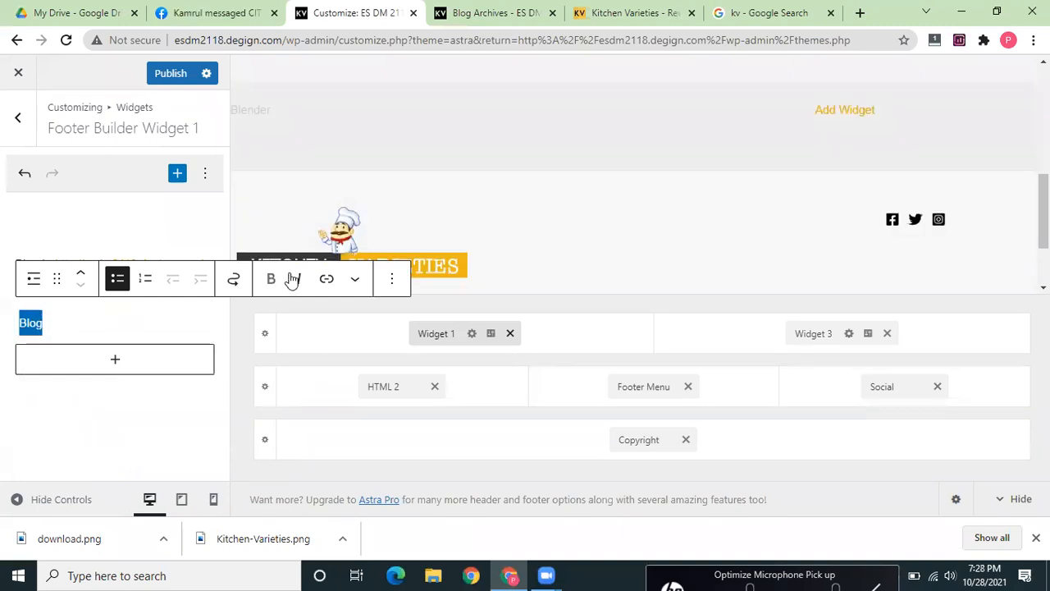
left_click(327, 279)
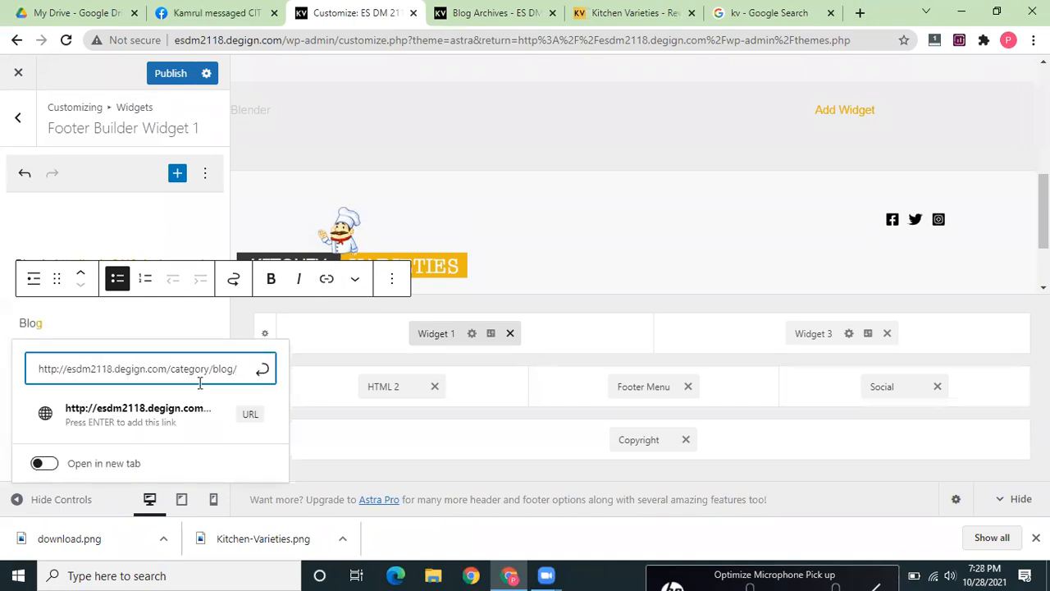
left_click(129, 438)
left_click(100, 324)
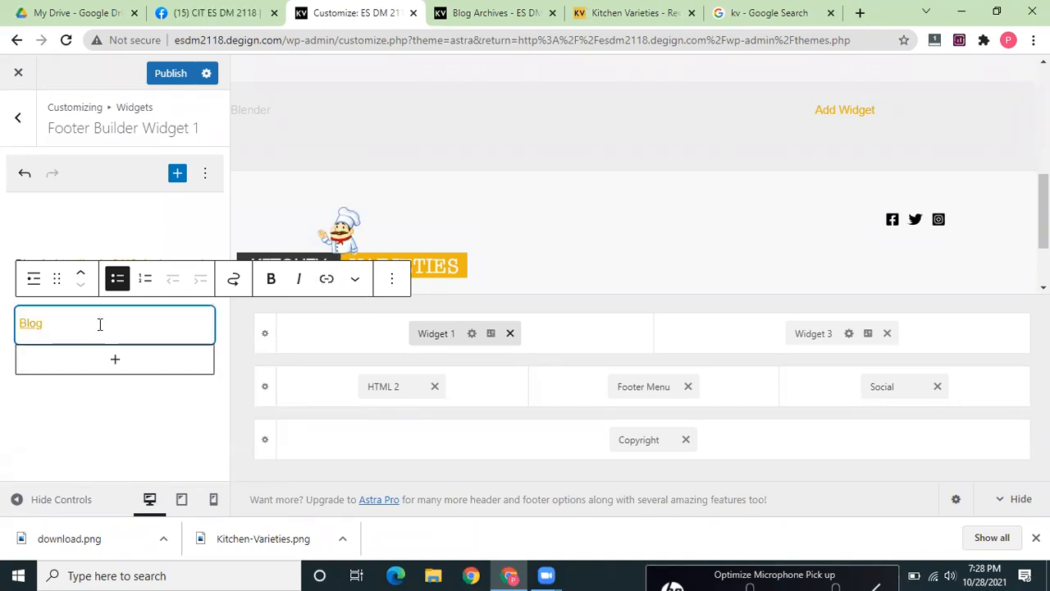
left_click(118, 443)
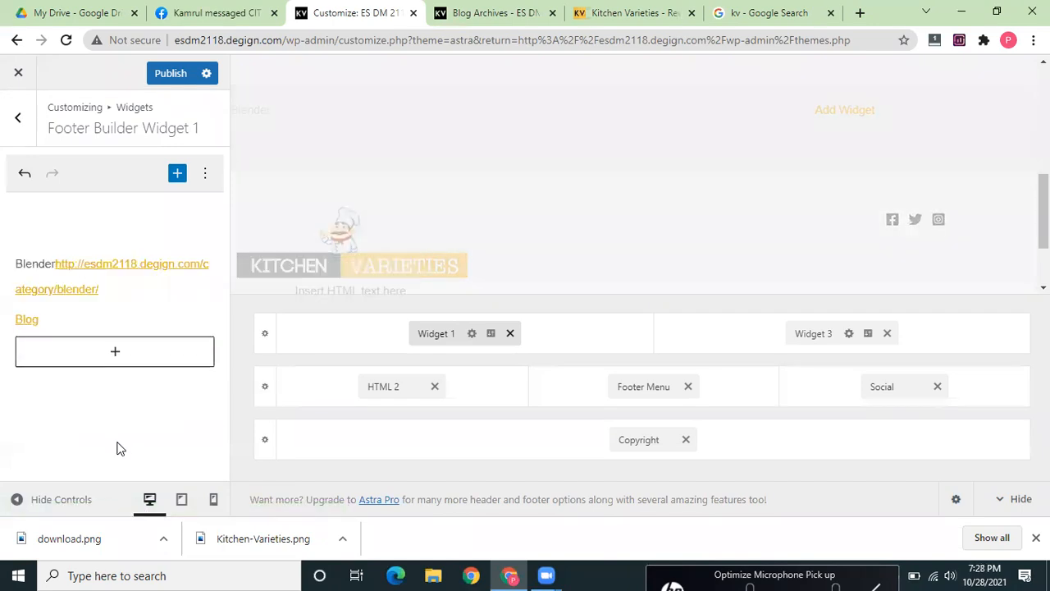
- Copy the category address that follows Blender in Widget 1's first list and delete it from the item
left_click(53, 262)
left_click(112, 293)
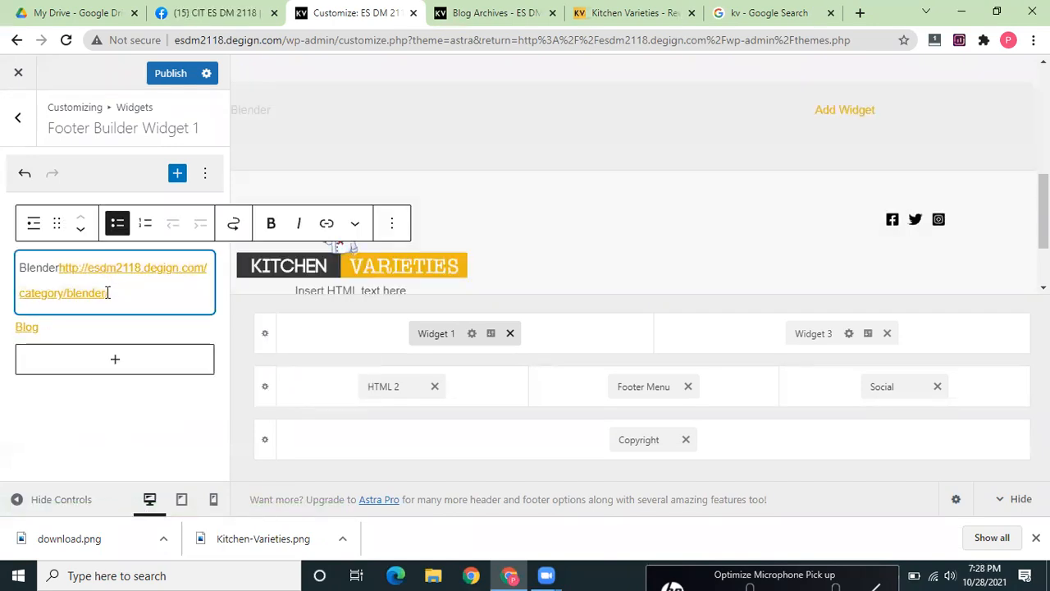
left_click_drag(99, 288, 63, 268)
key("ctrl+c")
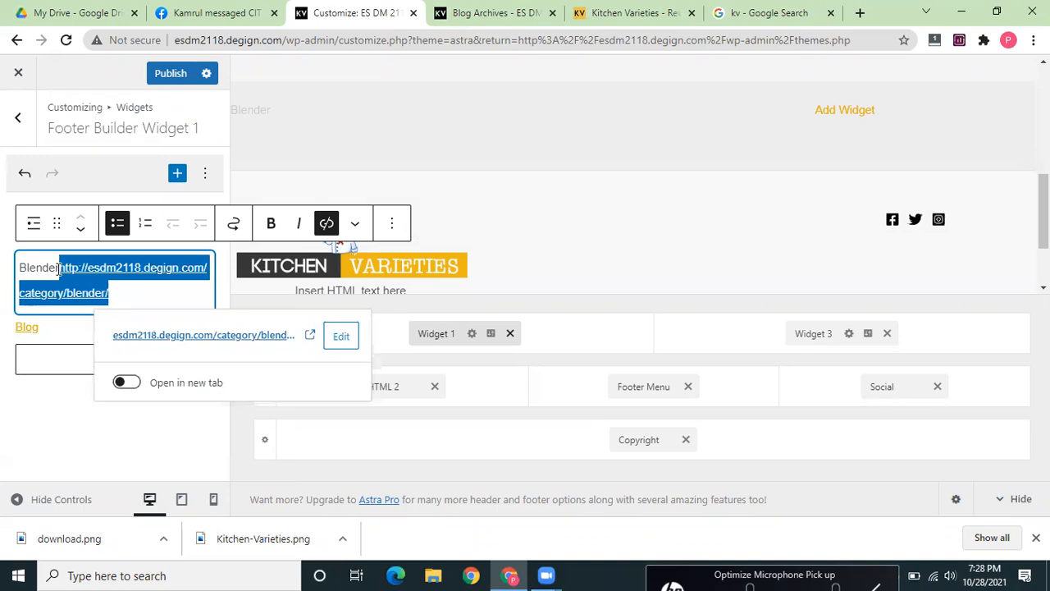
key("BackSpace")
left_click_drag(62, 268, 22, 267)
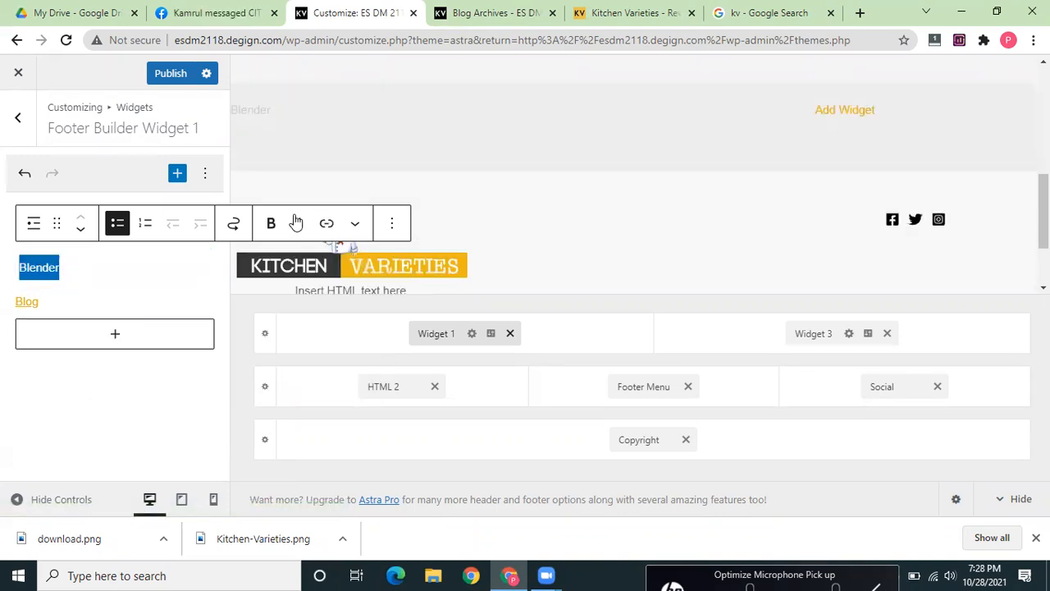
left_click(327, 224)
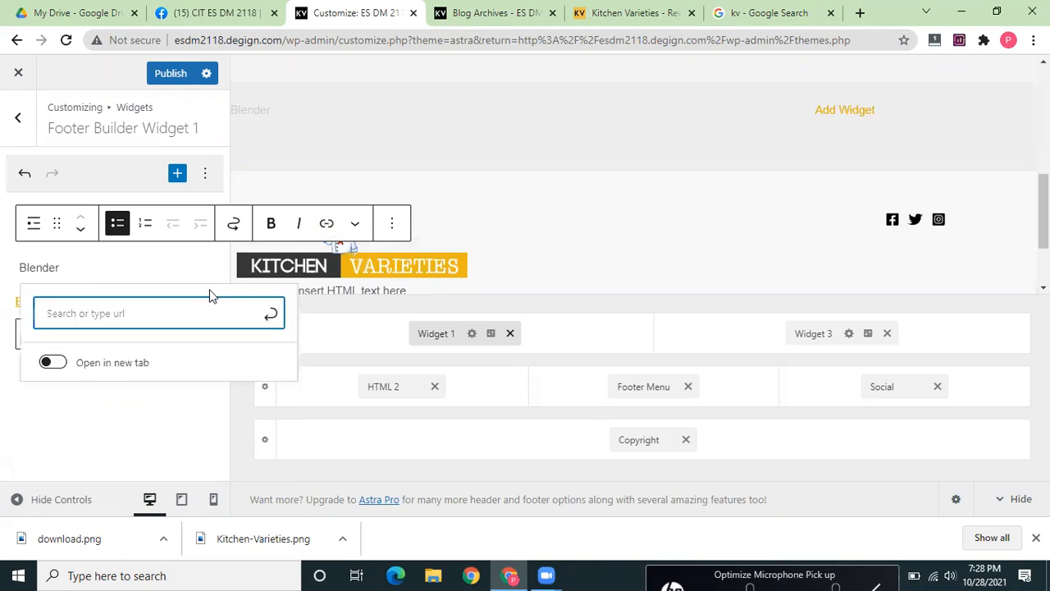
key("ctrl+v")
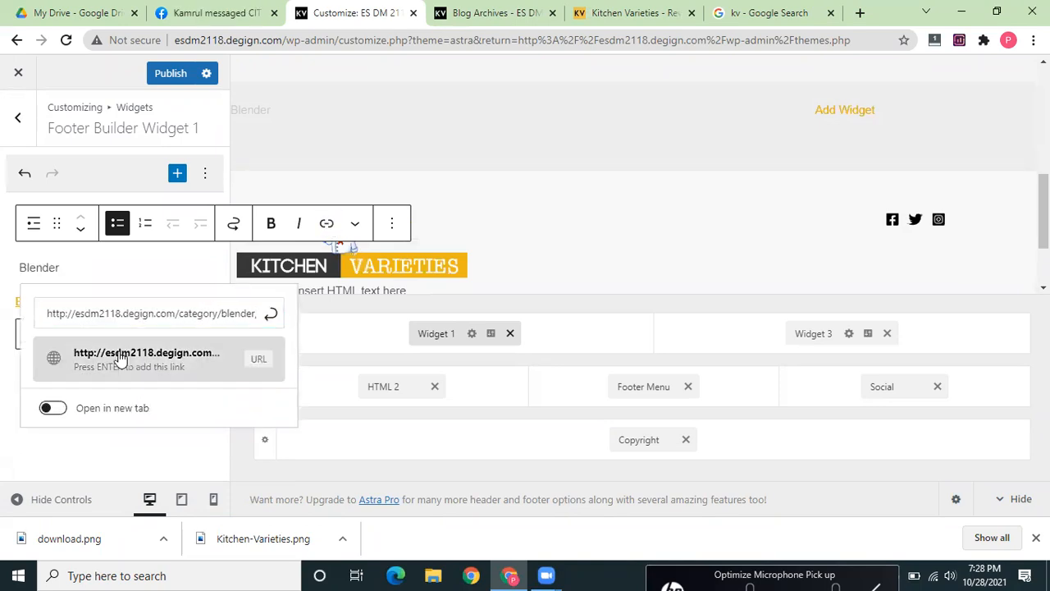
left_click(119, 358)
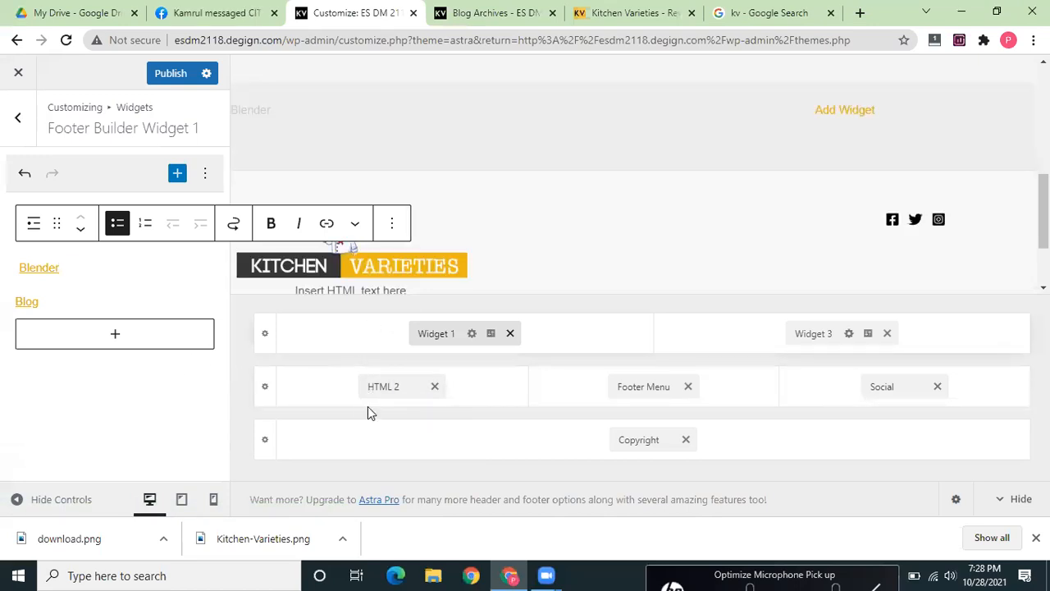
- Add a List block to the footer's Widget 3 and enter Best Blender as its first item
left_click(18, 117)
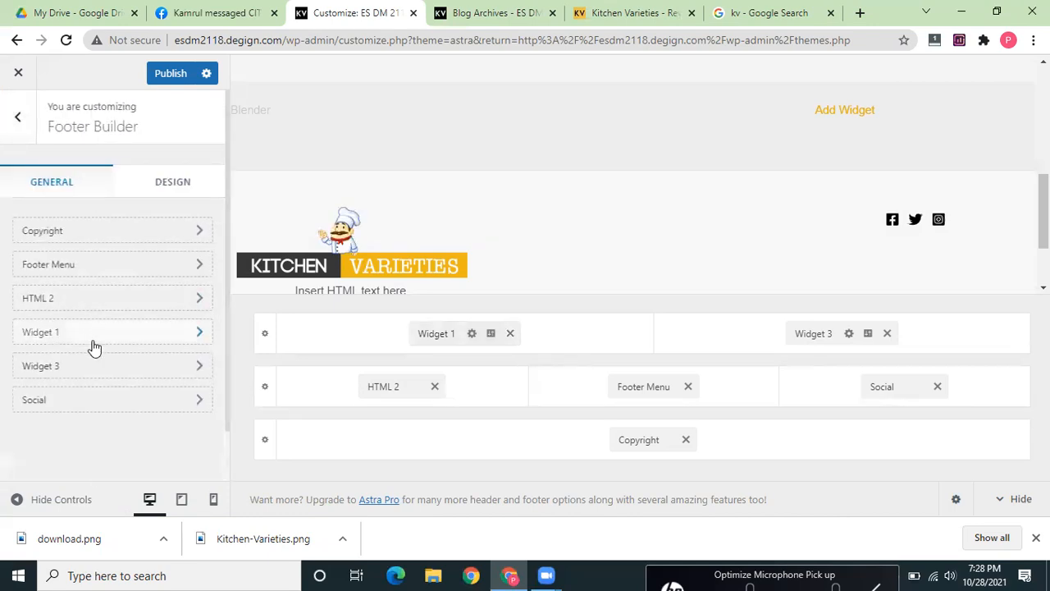
left_click(94, 374)
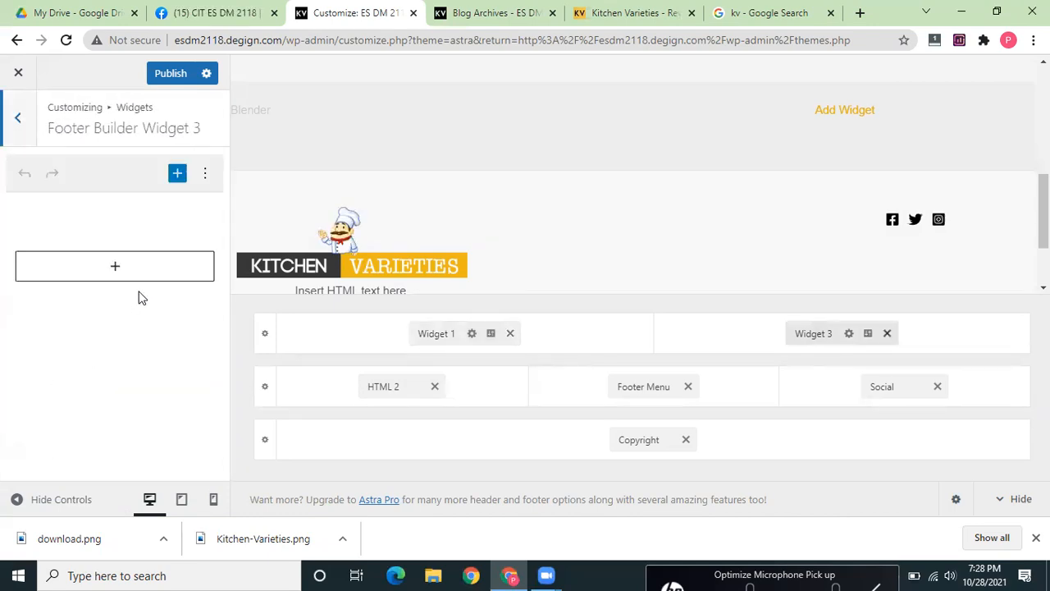
left_click(115, 269)
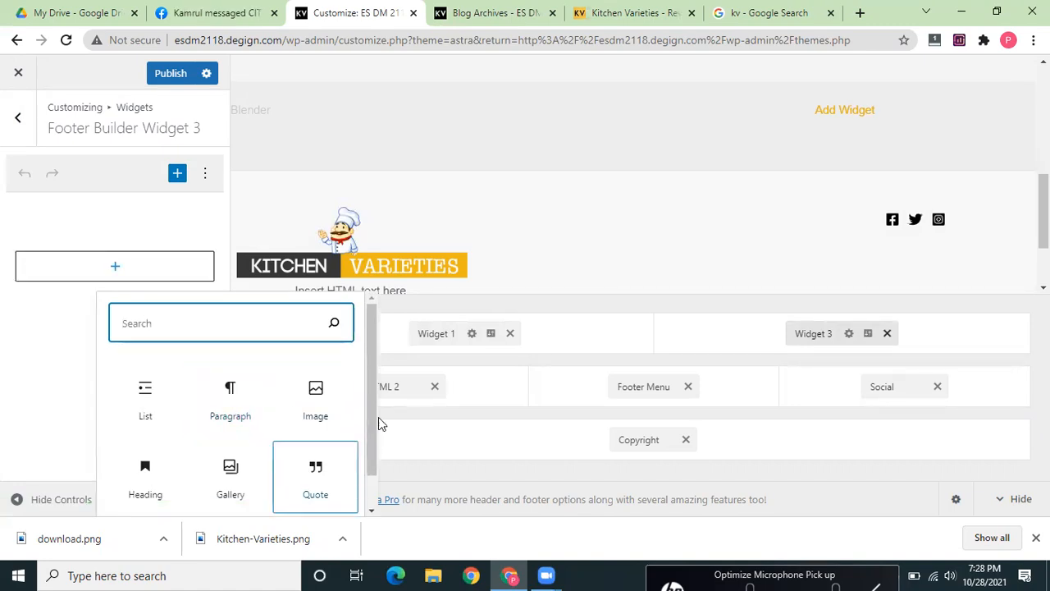
left_click(371, 376)
left_click_drag(371, 376, 371, 435)
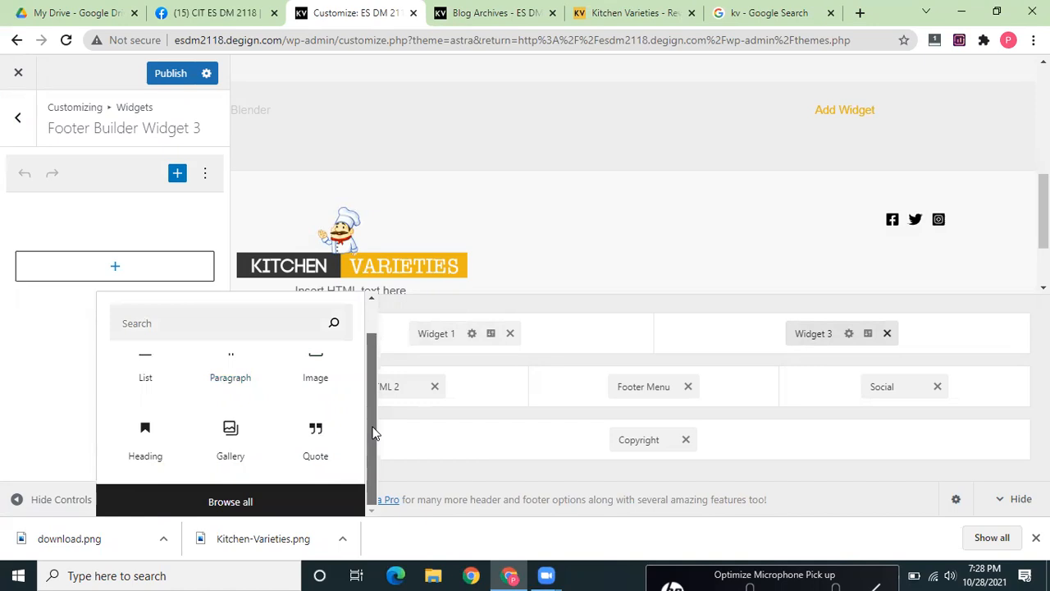
left_click_drag(373, 434, 366, 370)
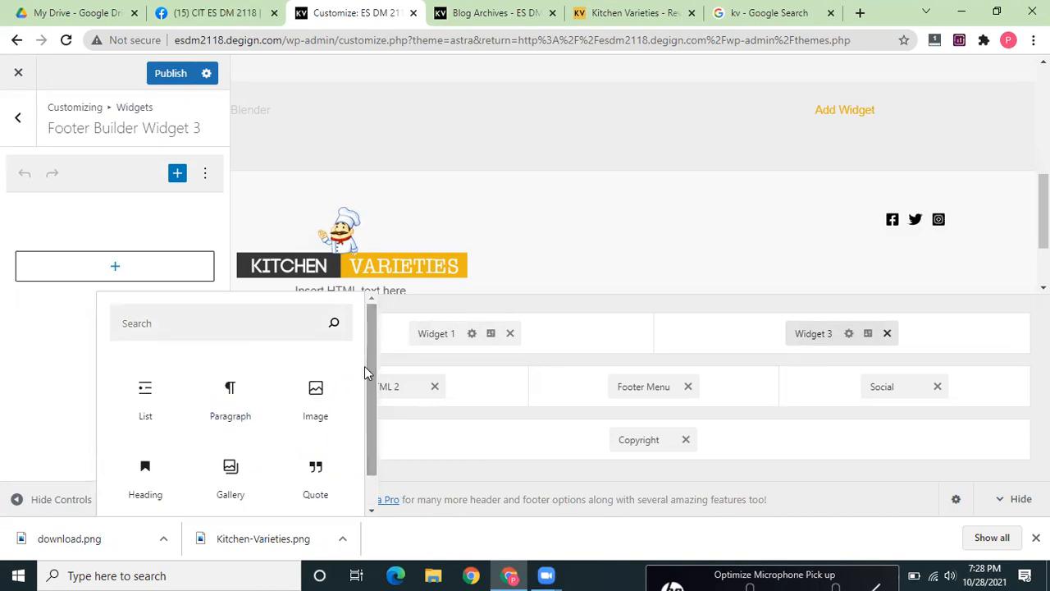
left_click(167, 404)
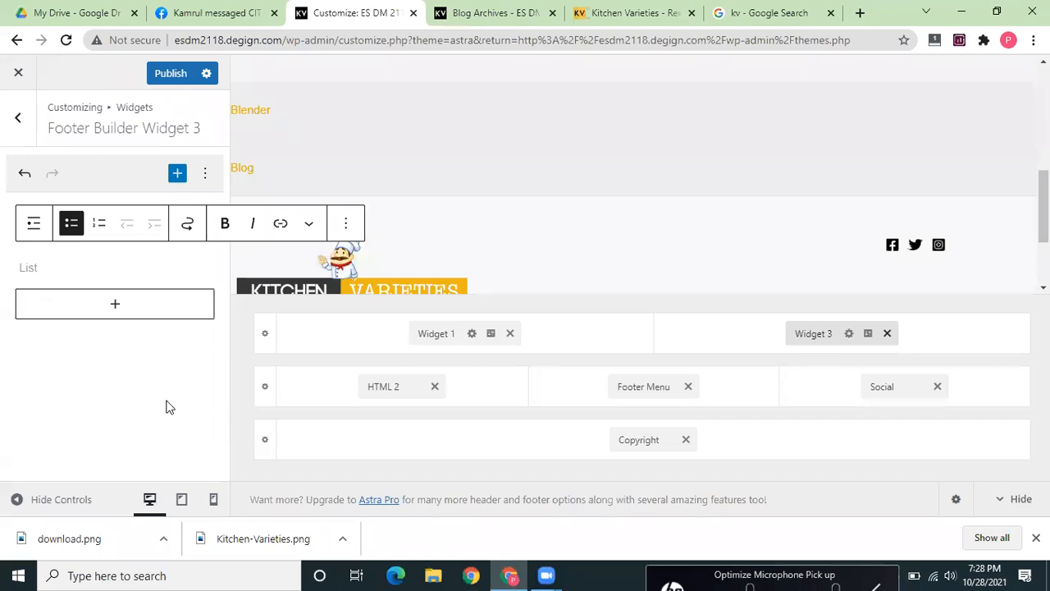
left_click(75, 271)
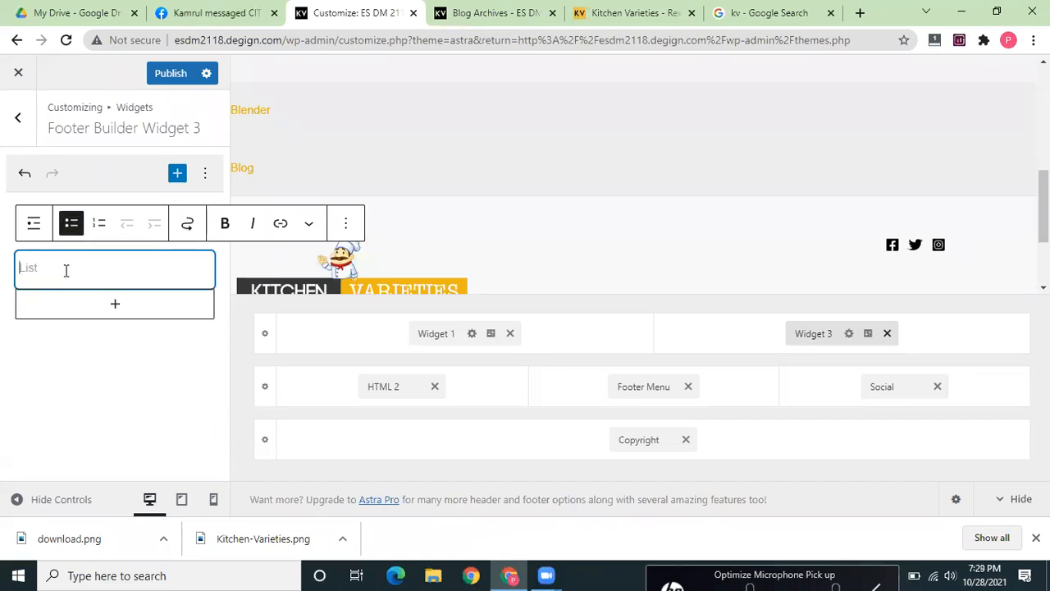
type("Best")
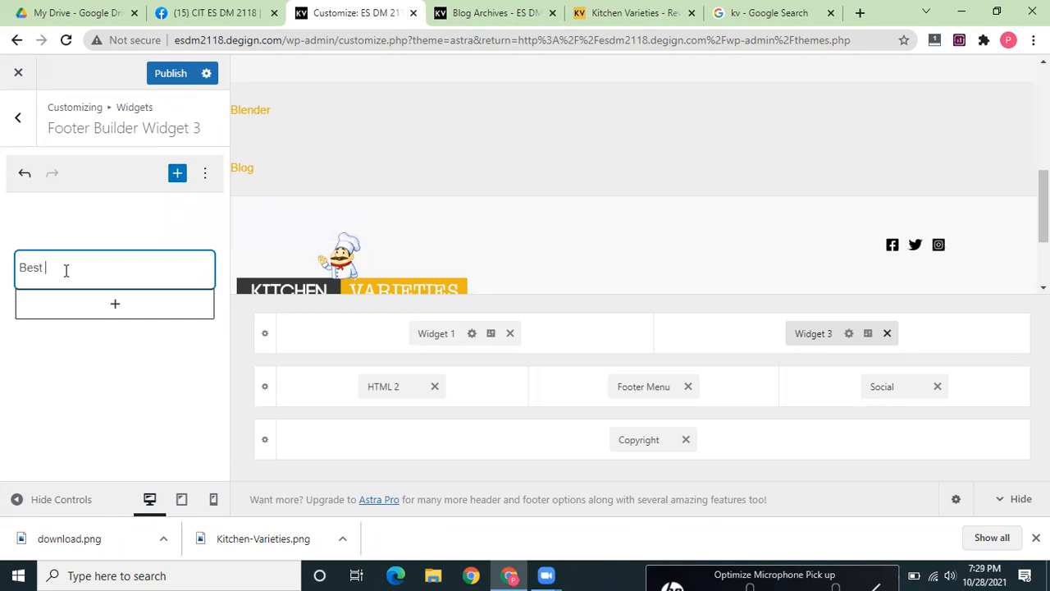
type(" B")
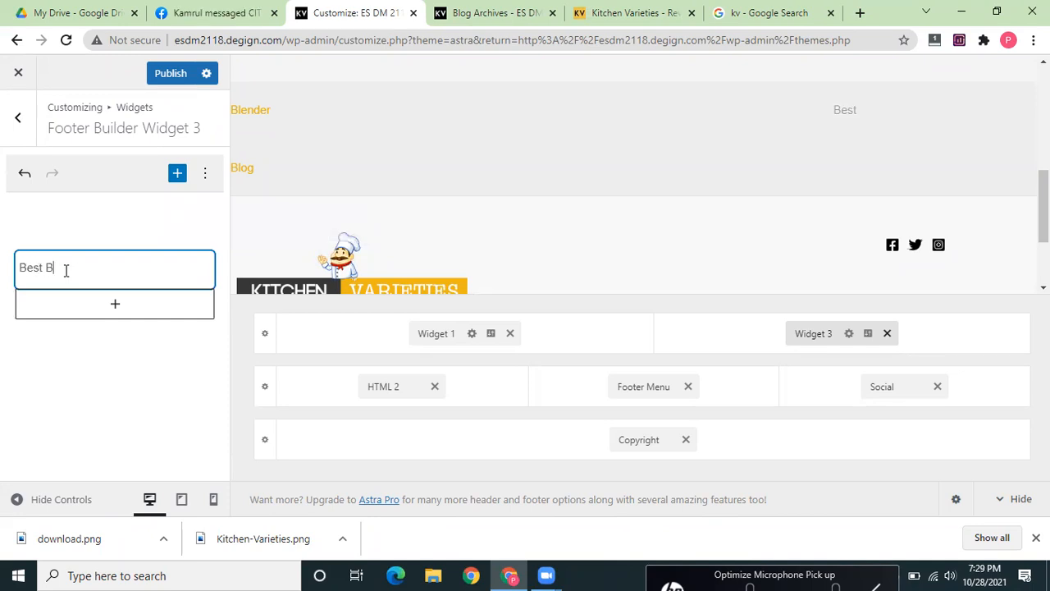
type("lender")
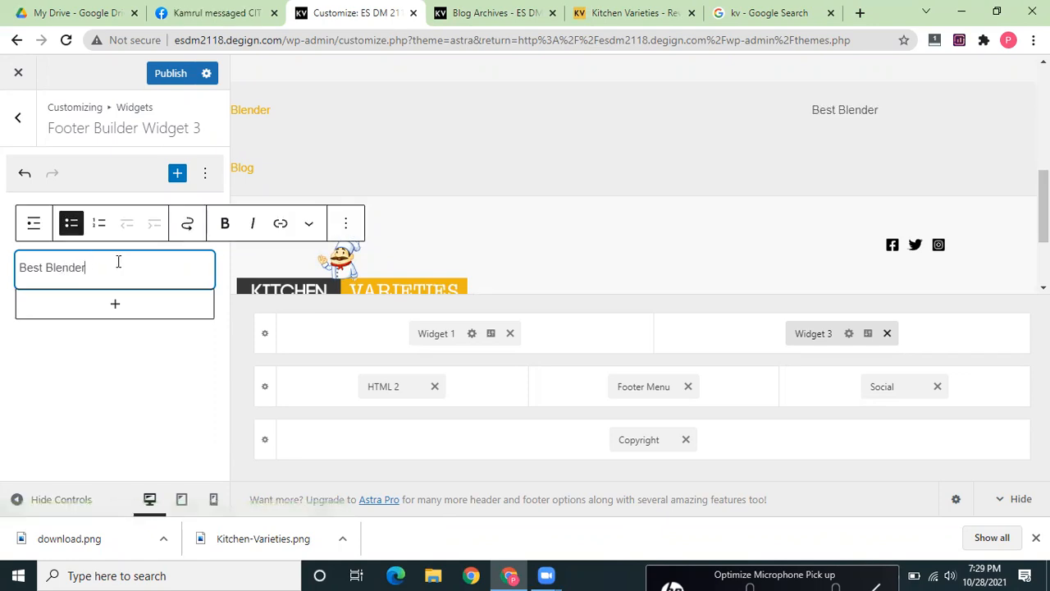
- Link the Best Blender text in Widget 3 to the address of the reference site's 10 Best Blender for Smoothies 2020 page, kitchenvarieties.com/best-blender-for-smoothies/
left_click_drag(116, 263, 94, 272)
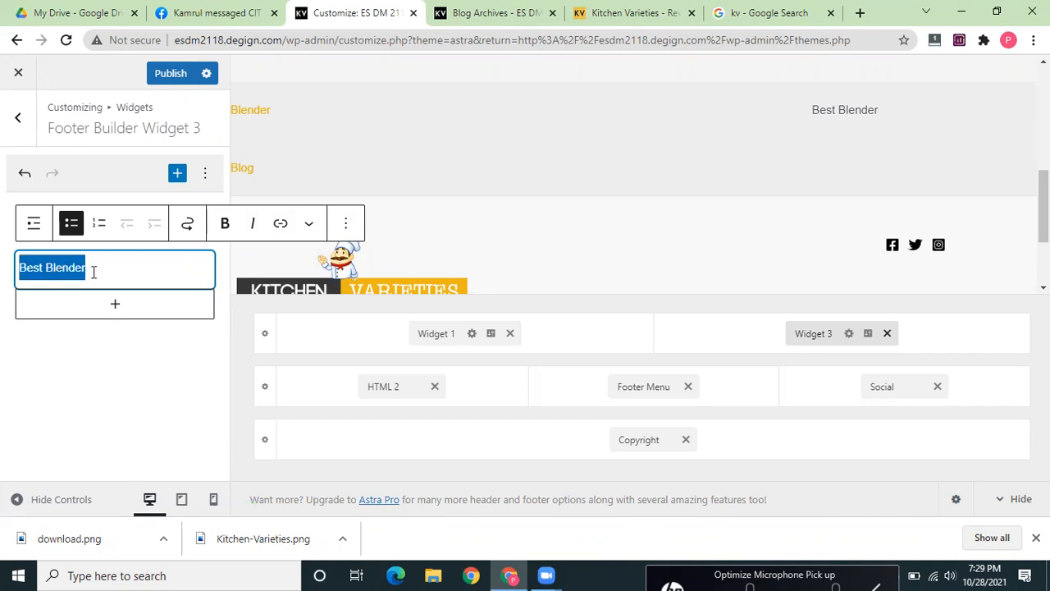
left_click(281, 223)
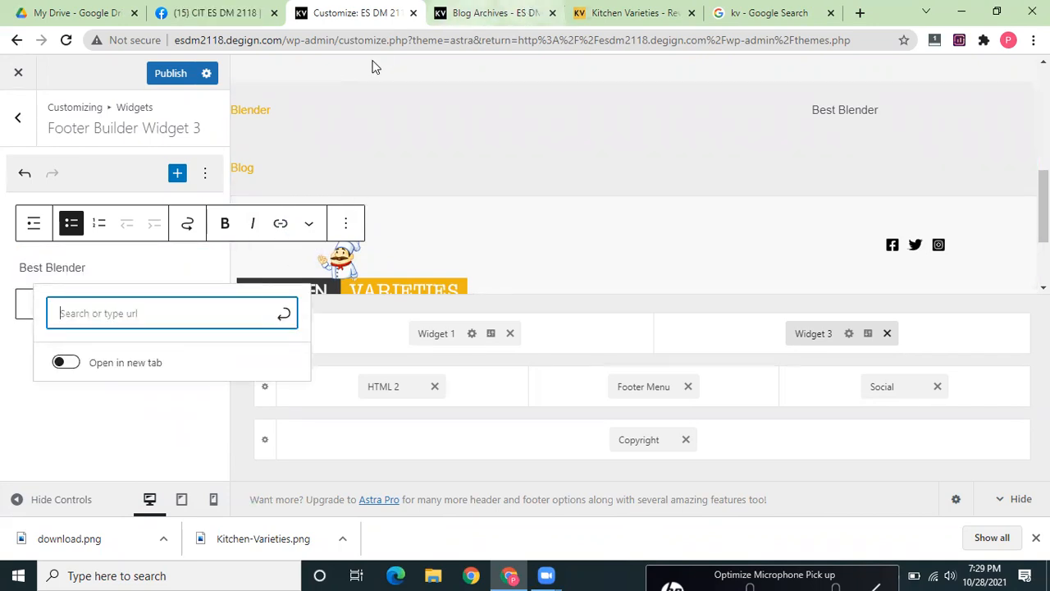
left_click(648, 7)
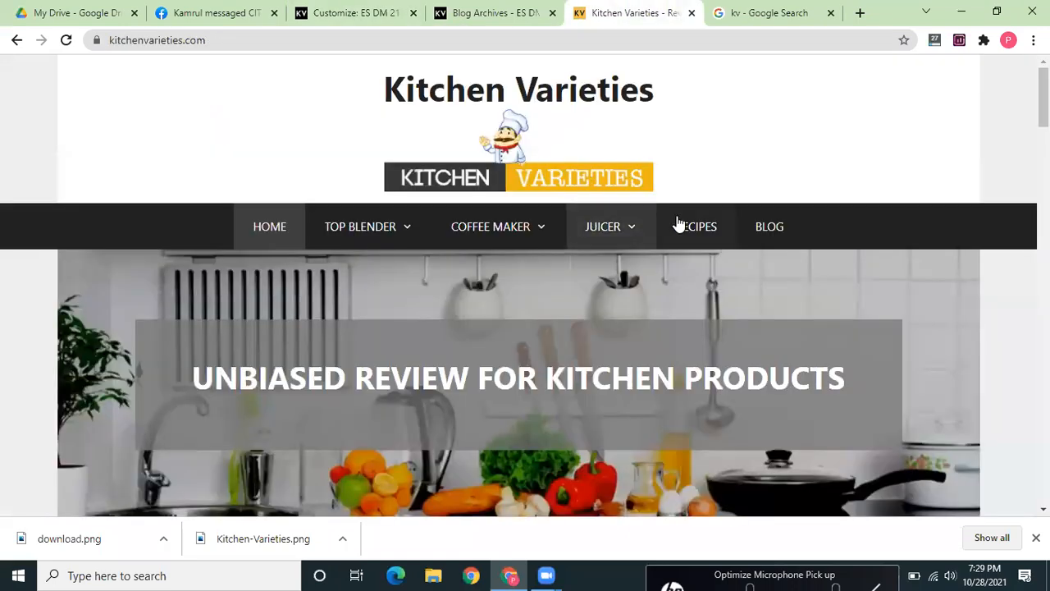
mouse_move(470, 223)
mouse_move(361, 226)
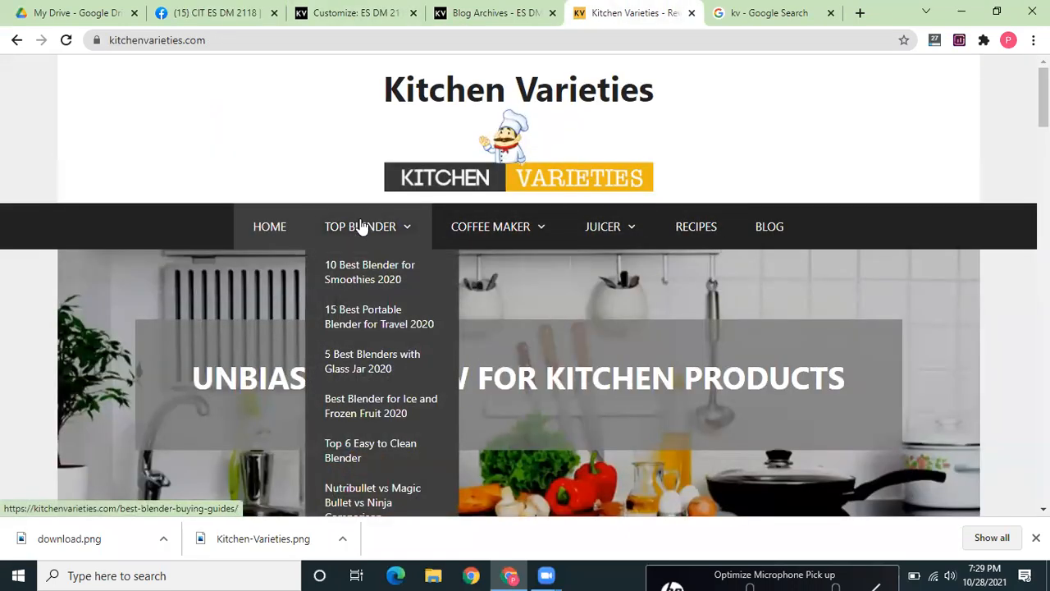
left_click(348, 265)
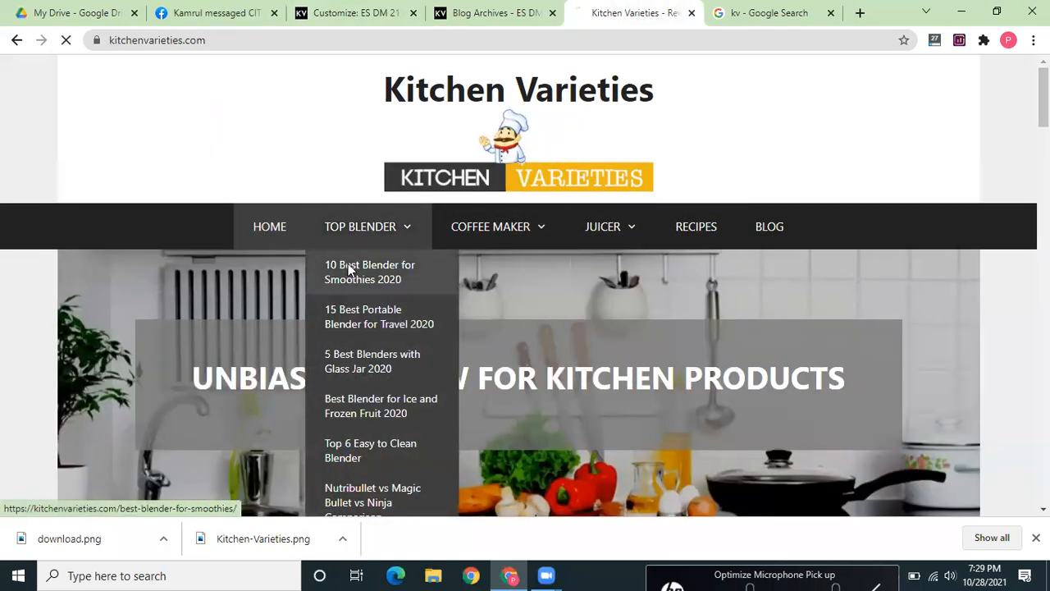
left_click(234, 43)
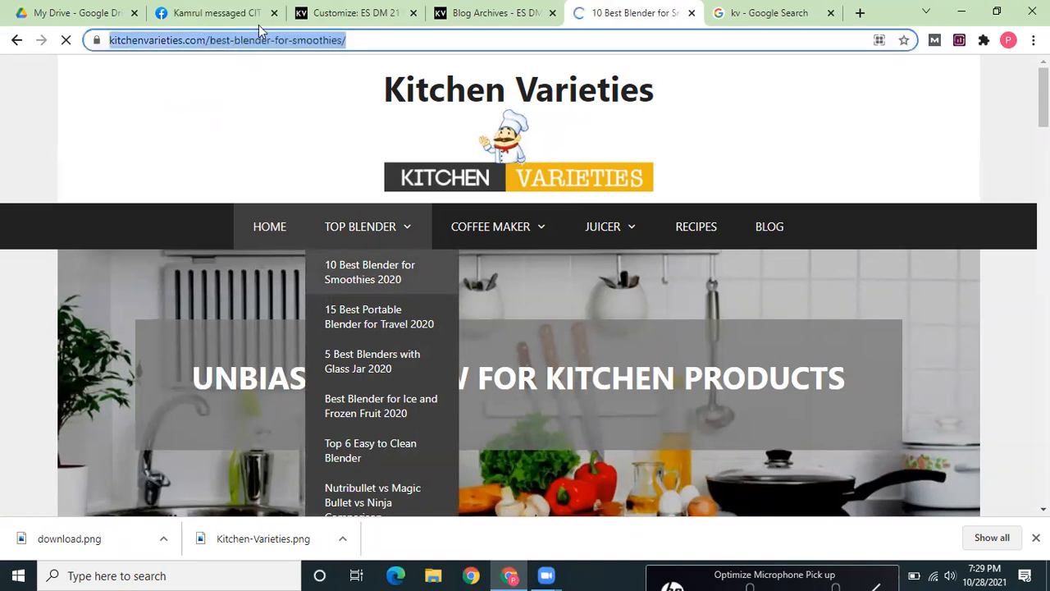
key("ctrl+c")
left_click(358, 12)
key("ctrl+v")
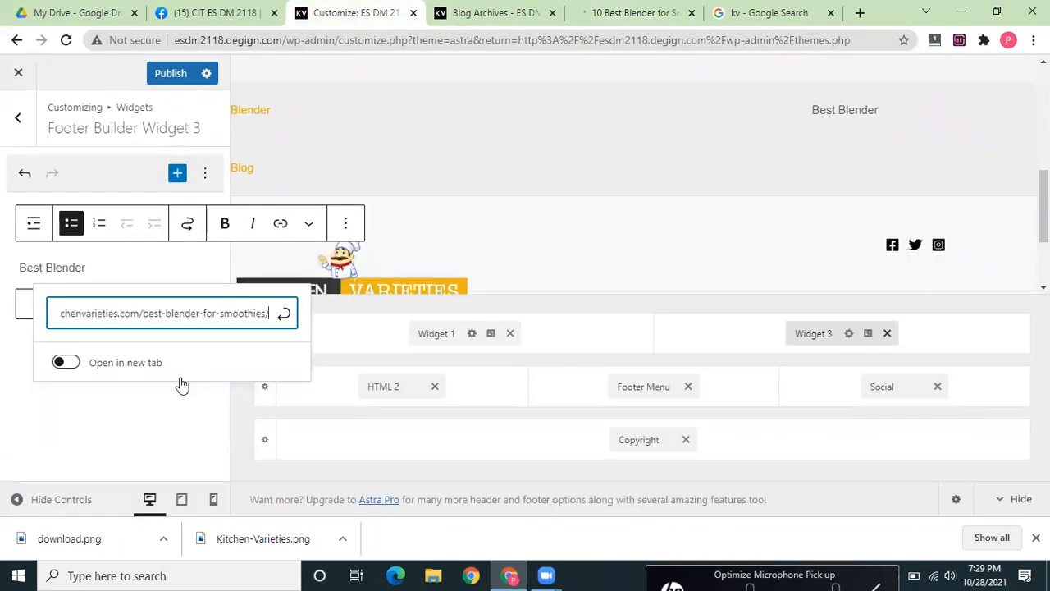
left_click(159, 355)
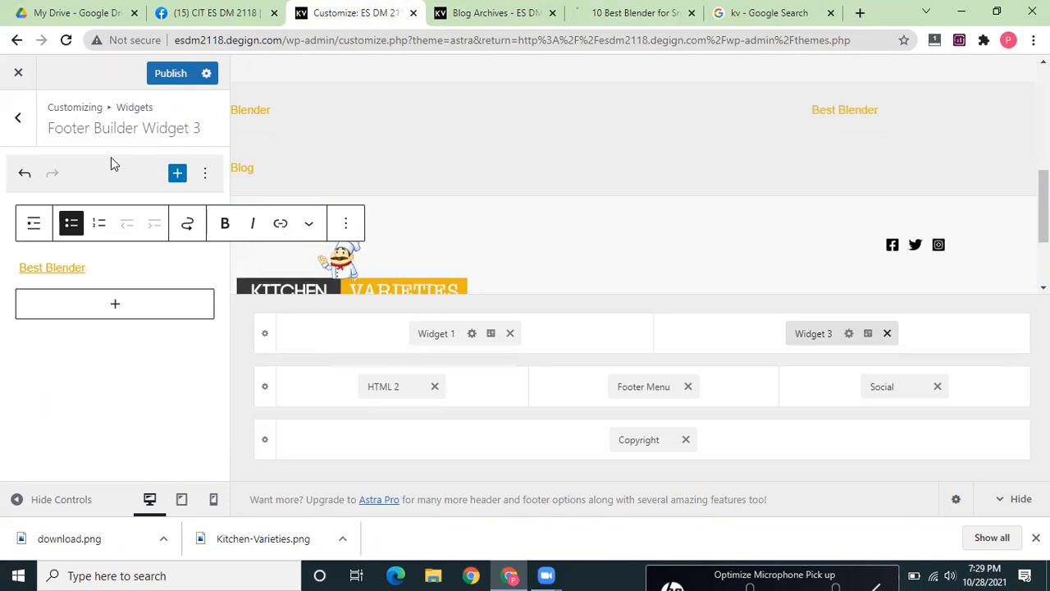
- Leave Widget 3, open the footer's Social element settings and publish the footer changes
left_click(17, 119)
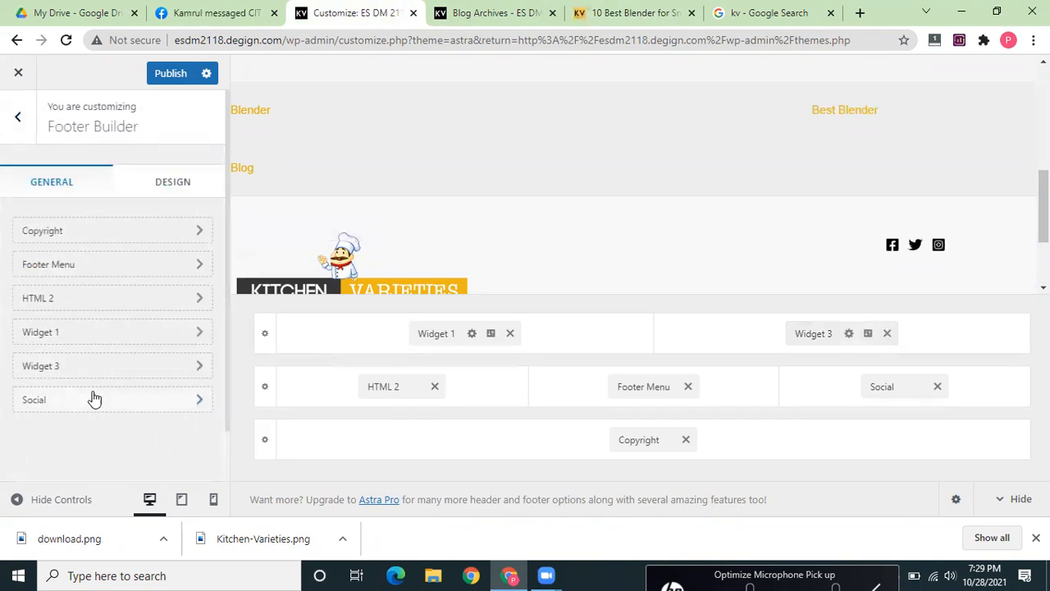
left_click(103, 400)
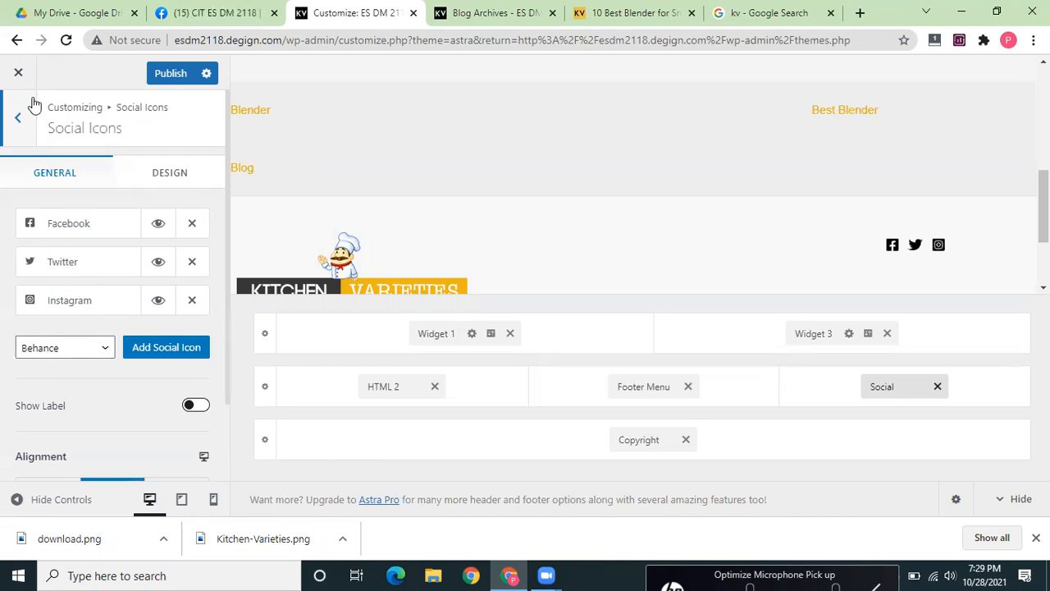
left_click(177, 73)
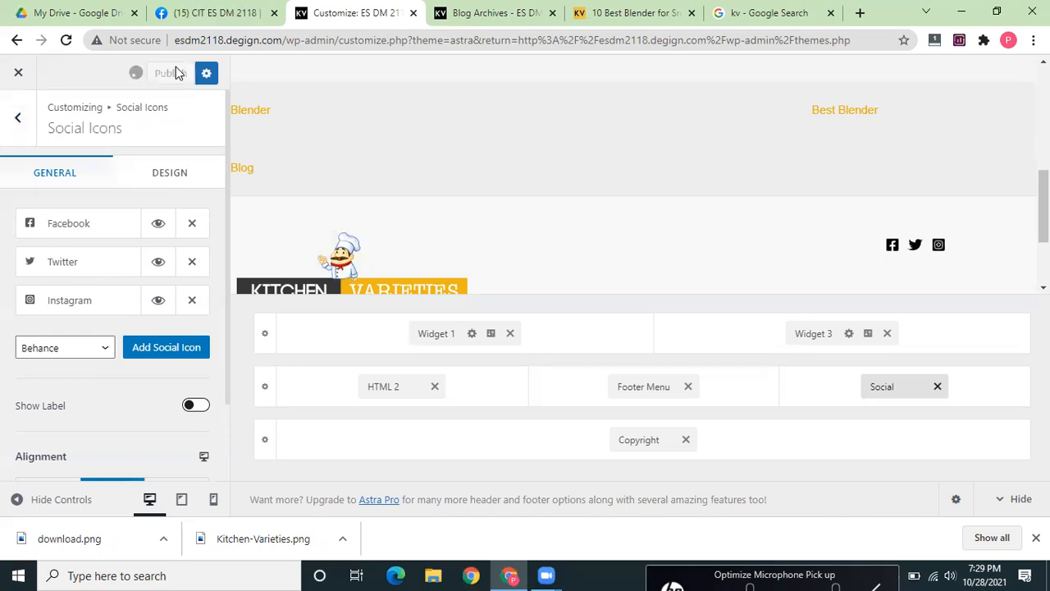
- Reload the live Blog category page to inspect its footer, and check the publishing status in the Customizer
left_click(447, 12)
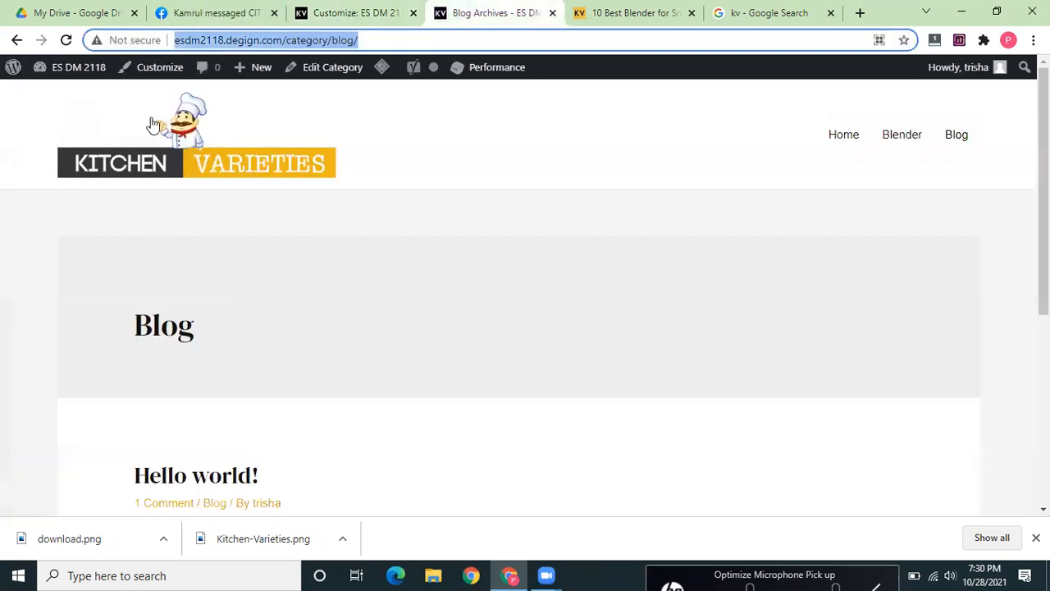
left_click(66, 41)
left_click_drag(1044, 164, 1043, 355)
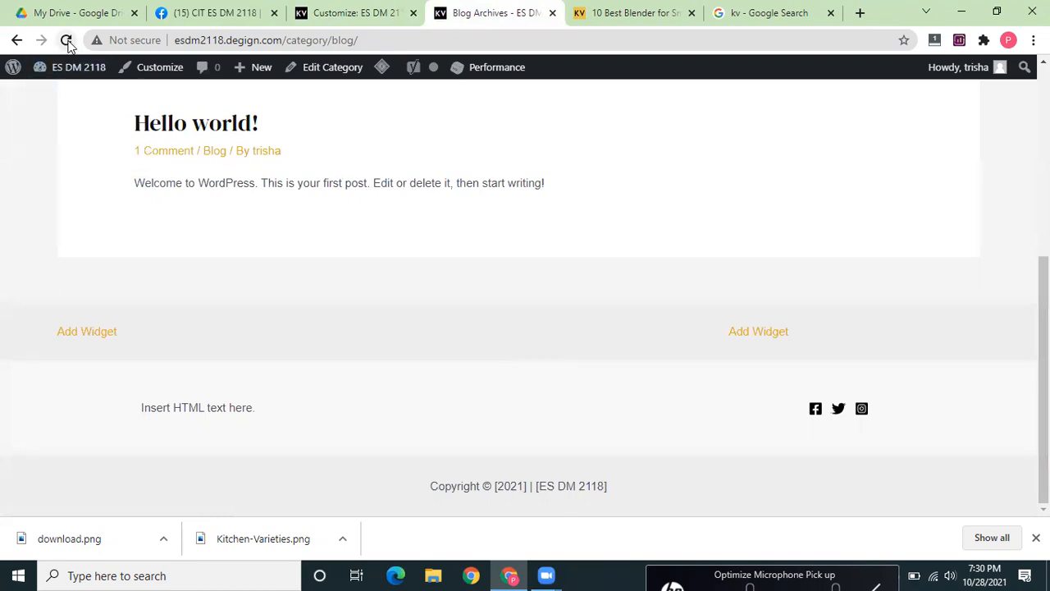
left_click(345, 8)
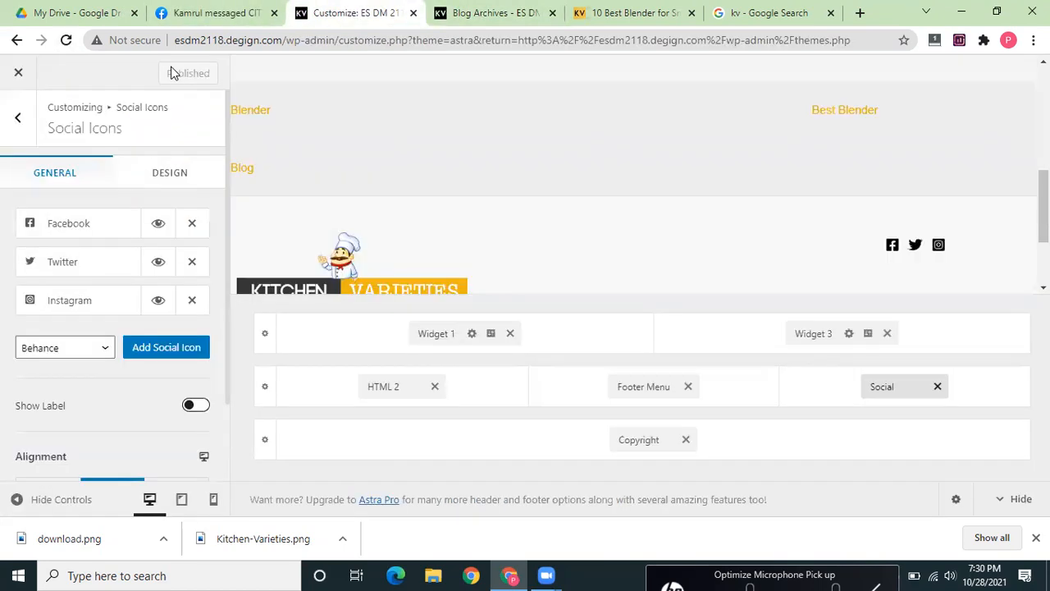
- Load the site's home page at esdm2118.degign.com, examine its footer, and return to the Customizer
left_click(467, 9)
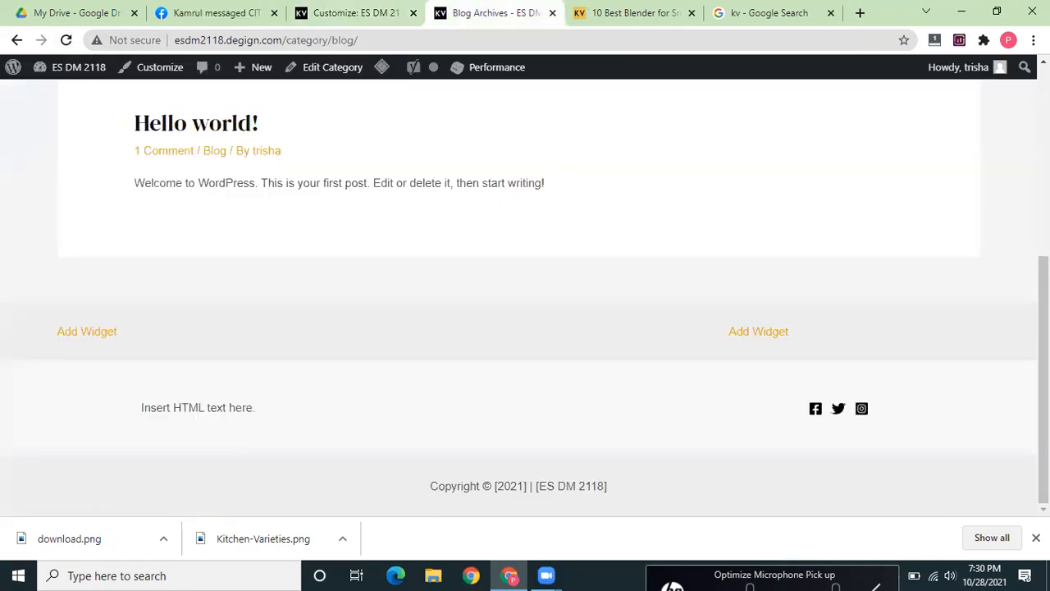
left_click_drag(284, 39, 499, 69)
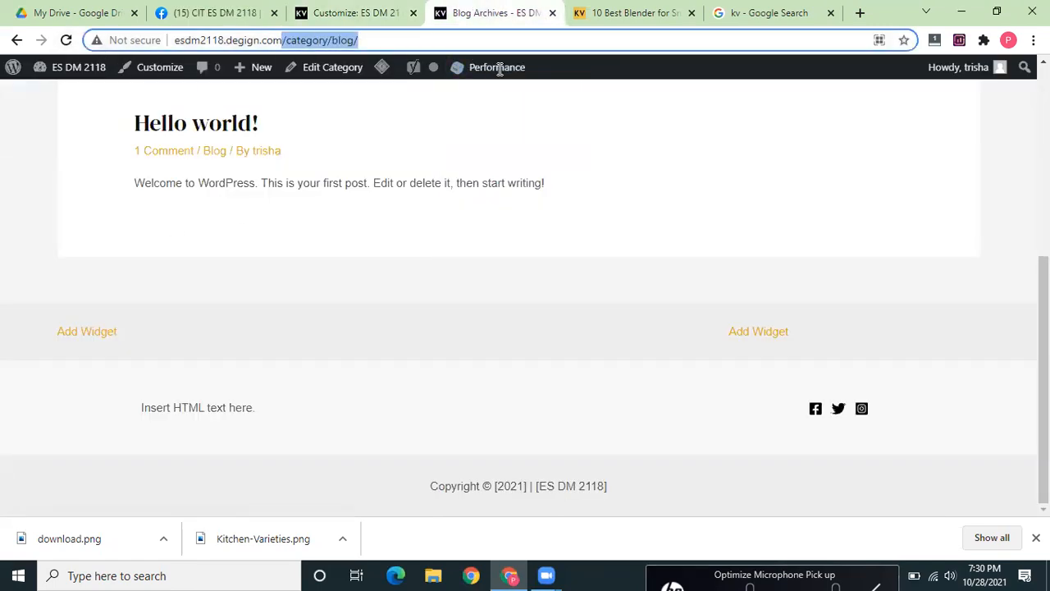
key("BackSpace")
key("Return")
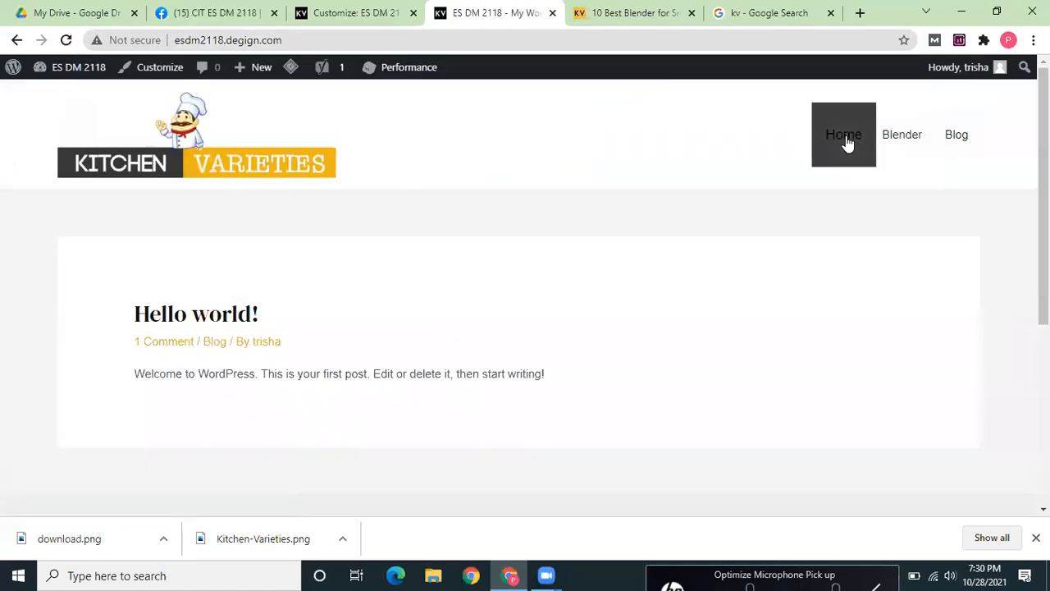
left_click(848, 141)
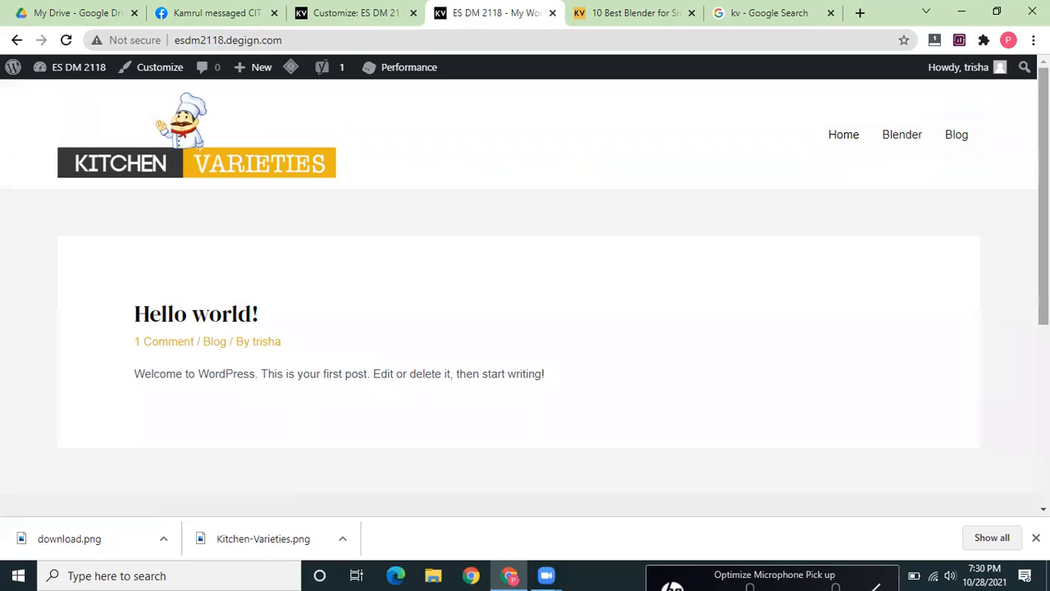
scroll(176, 492, "down", 4)
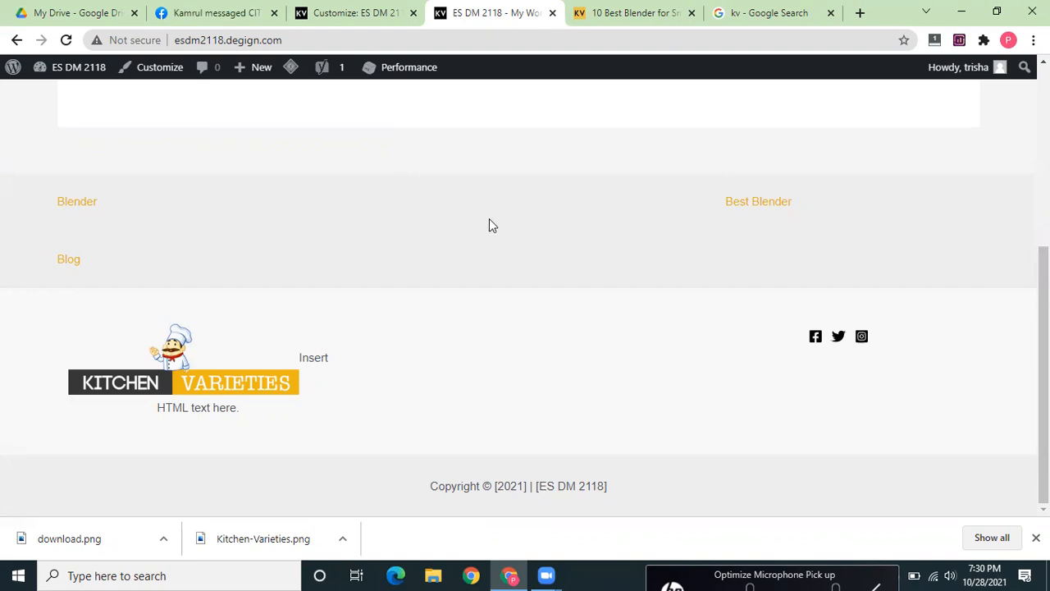
left_click(399, 10)
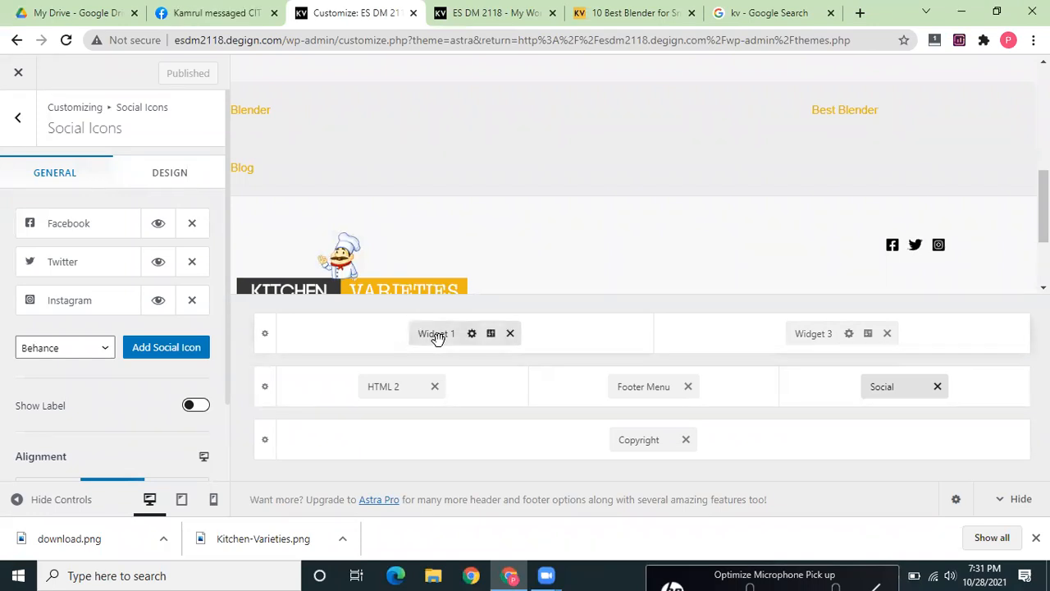
- Compare the footer of the live ES DM 2118 site with the footer of the Kitchen Varieties blender article
left_click(484, 12)
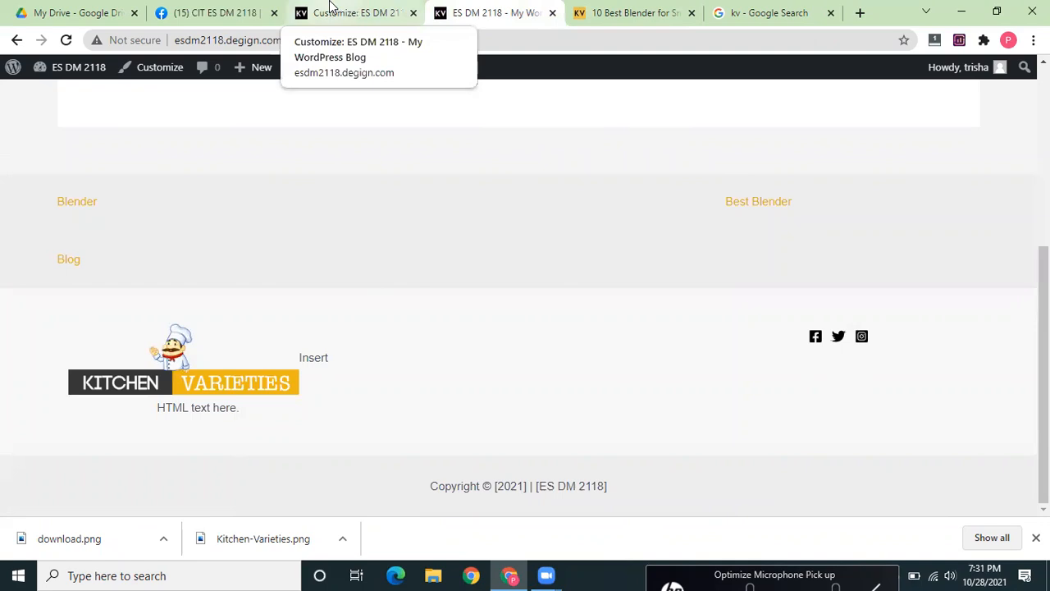
left_click(637, 10)
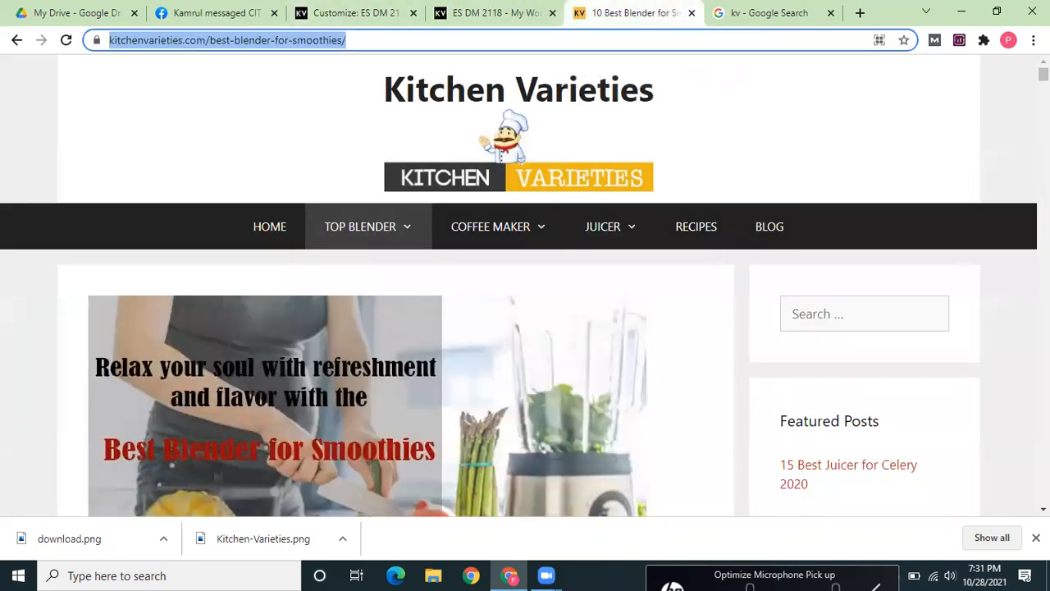
left_click_drag(1044, 75, 1044, 497)
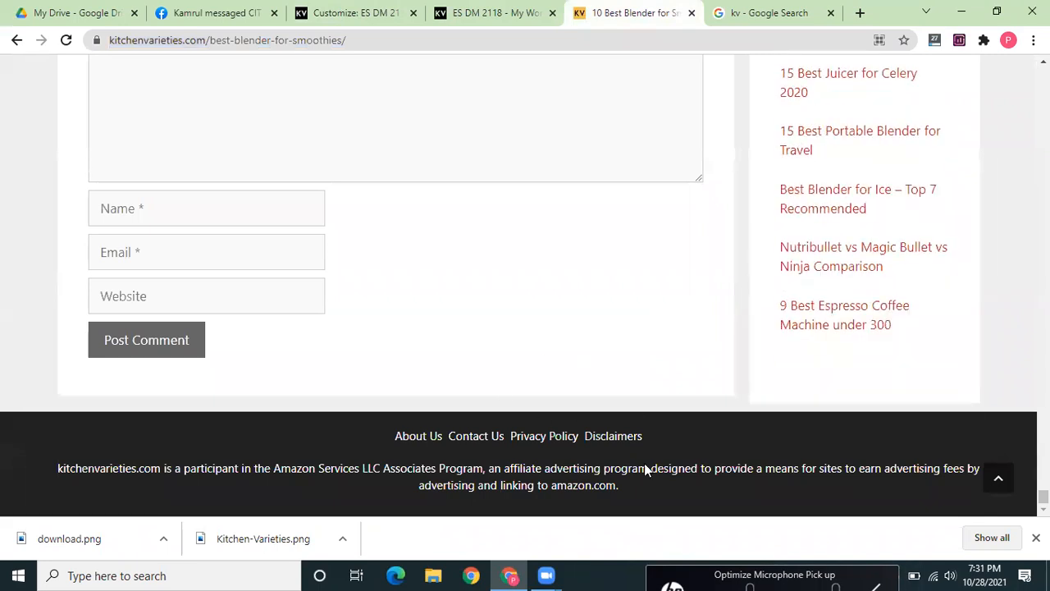
left_click(457, 9)
left_click(343, 8)
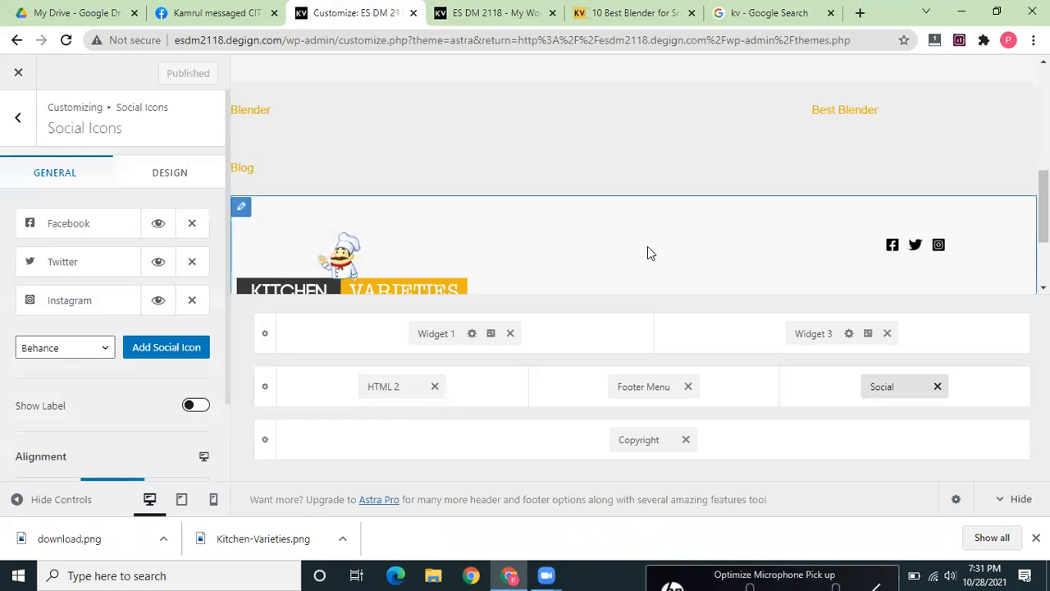
- Remove Widget 1, HTML 2, Footer Menu, Social and Widget 3 from the footer rows, keeping only Copyright
left_click(510, 335)
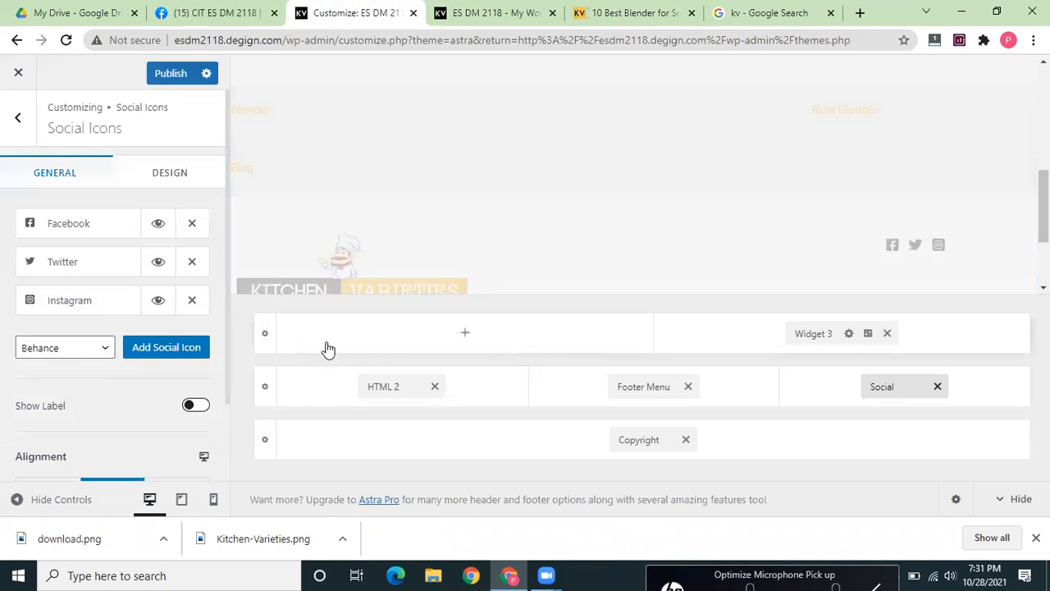
left_click(269, 335)
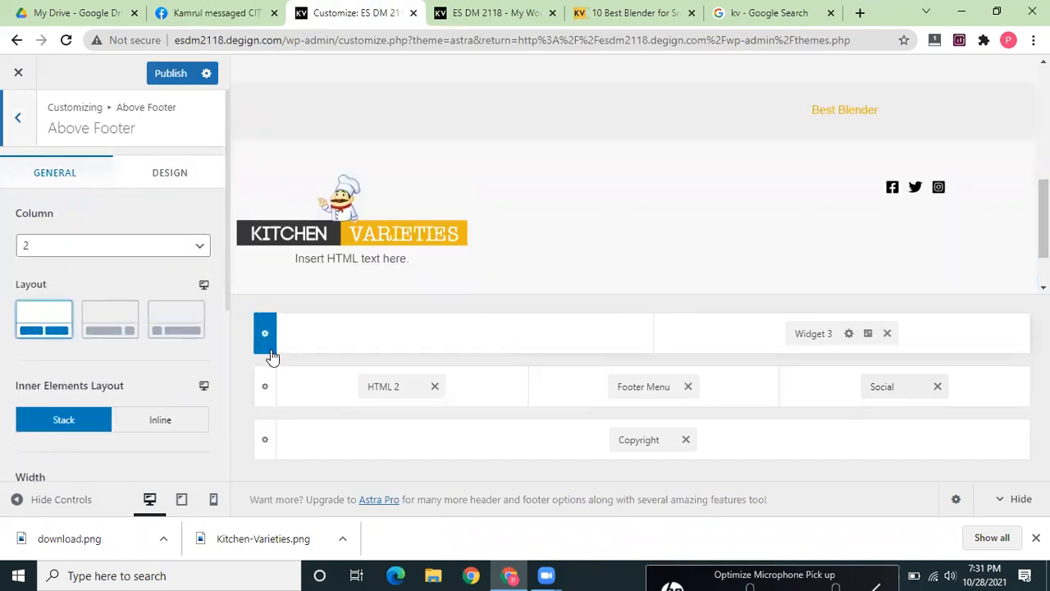
left_click(436, 387)
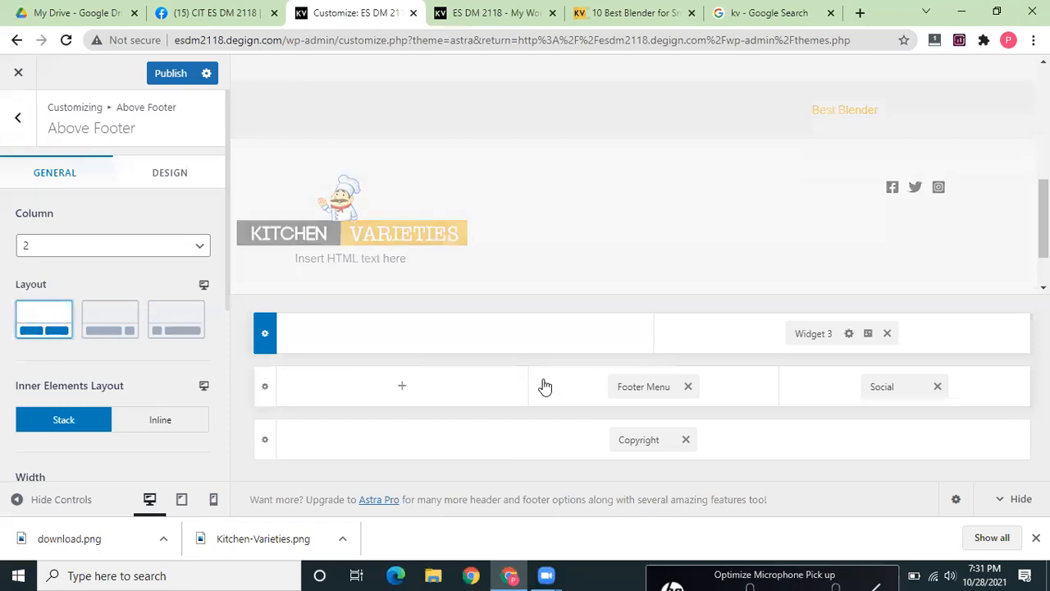
left_click(689, 387)
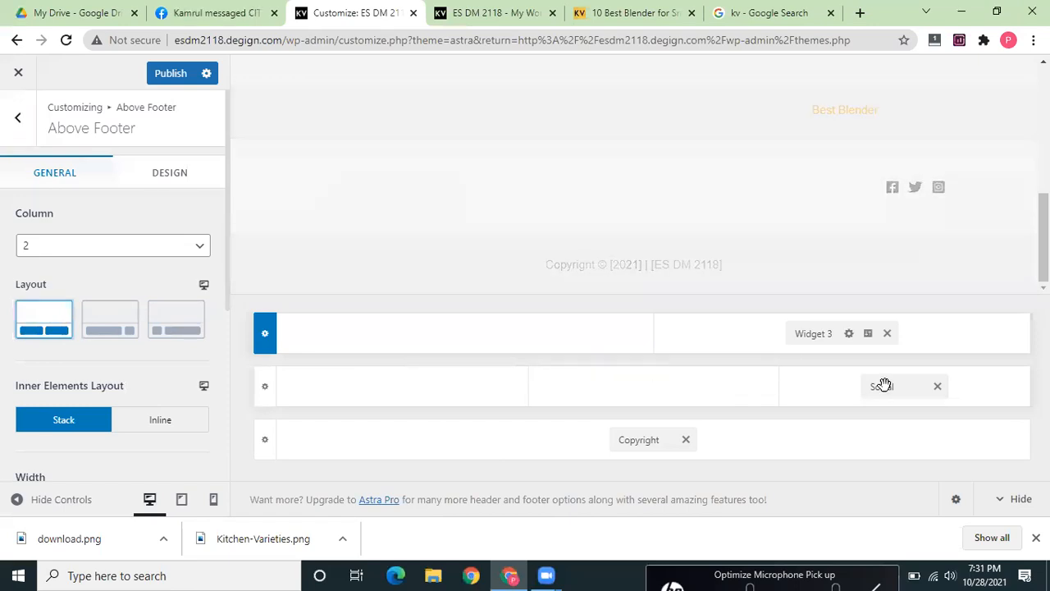
left_click(938, 387)
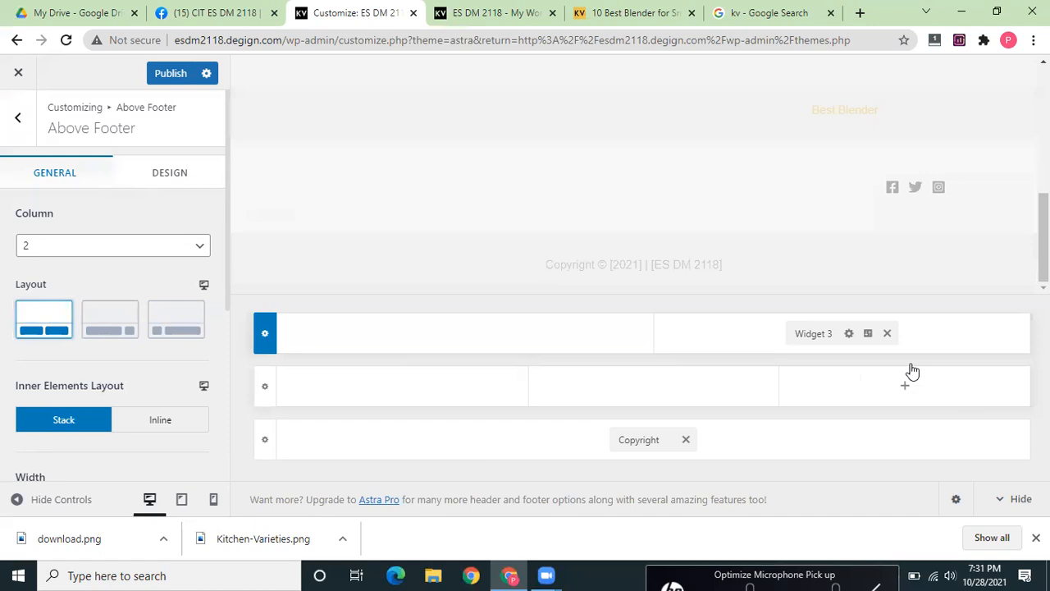
left_click(887, 334)
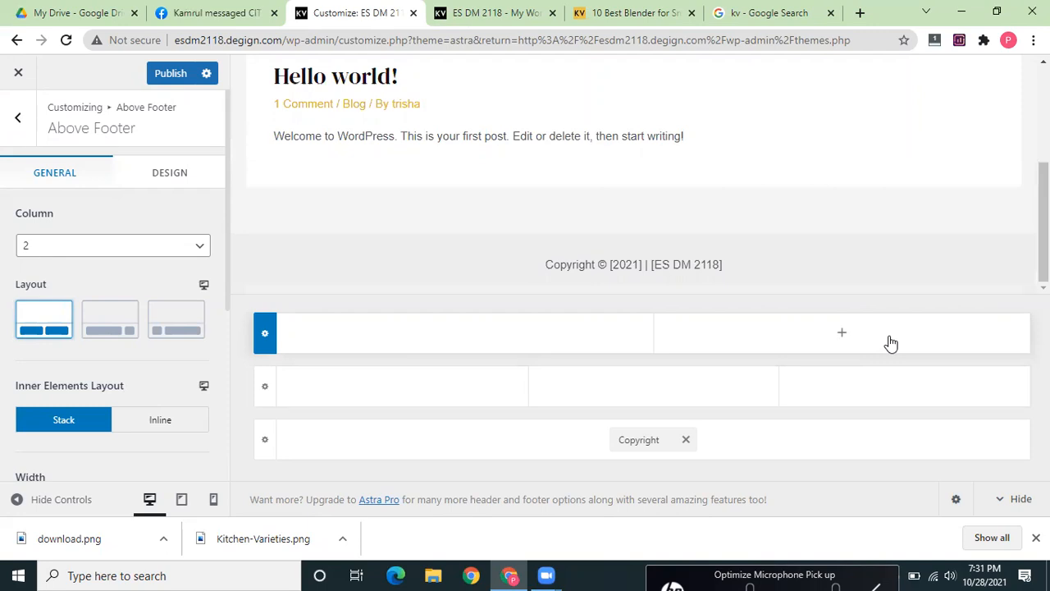
- Set the two-column Above Footer row to the layout with a wide first column and narrow second one, and publish
left_click(104, 320)
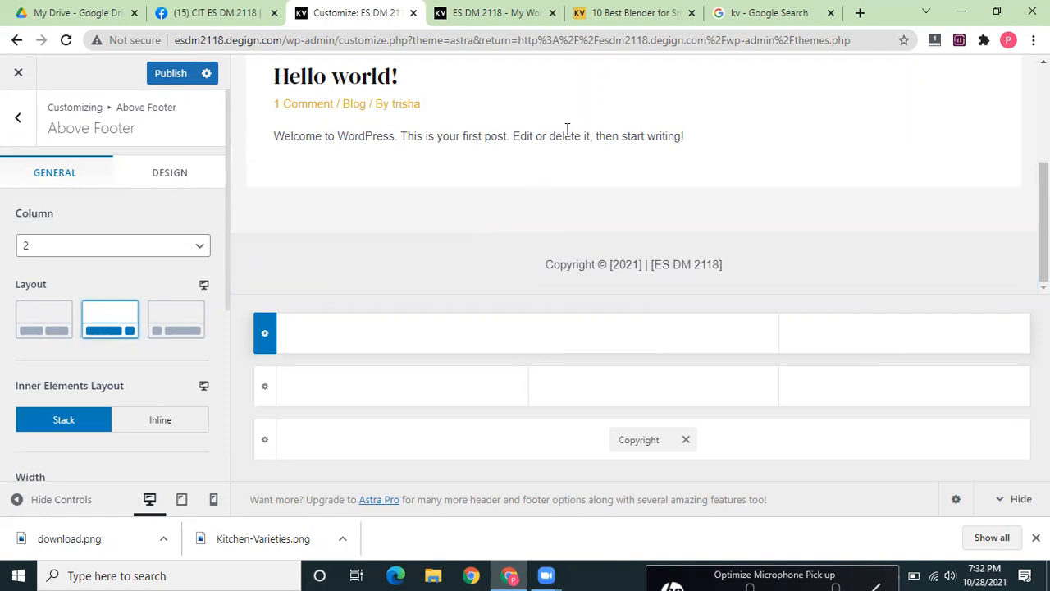
left_click_drag(590, 139, 285, 140)
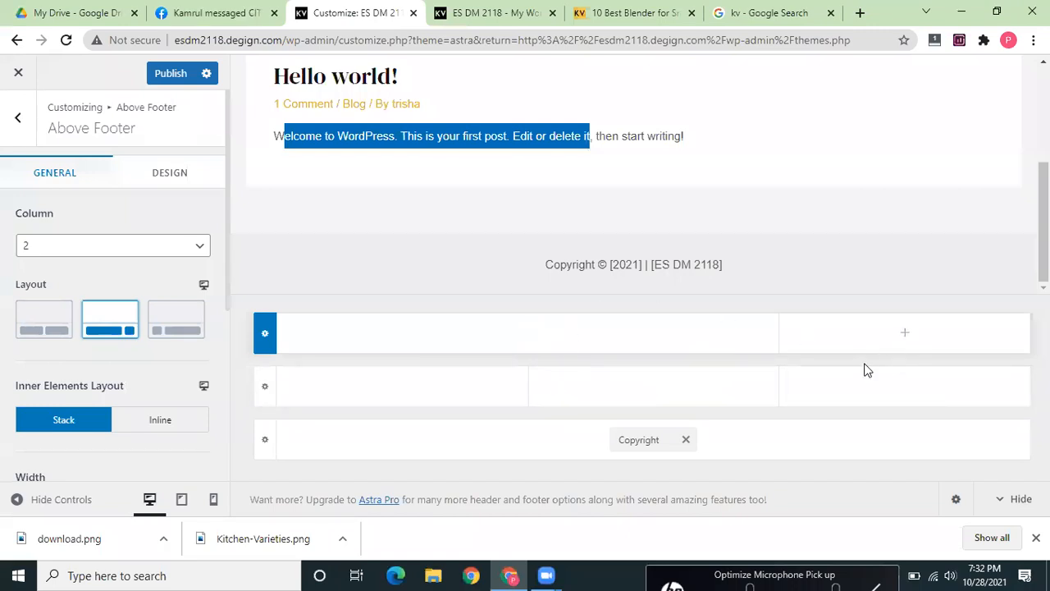
left_click(174, 73)
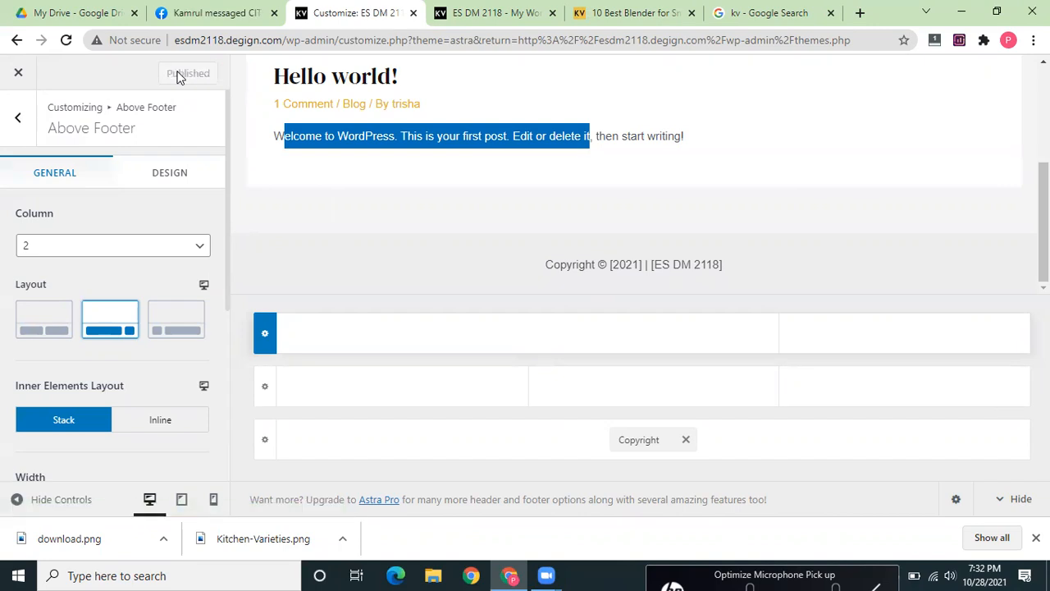
- Copy the footer links and Amazon Associates disclosure text from the Kitchen Varieties blender article
left_click(462, 15)
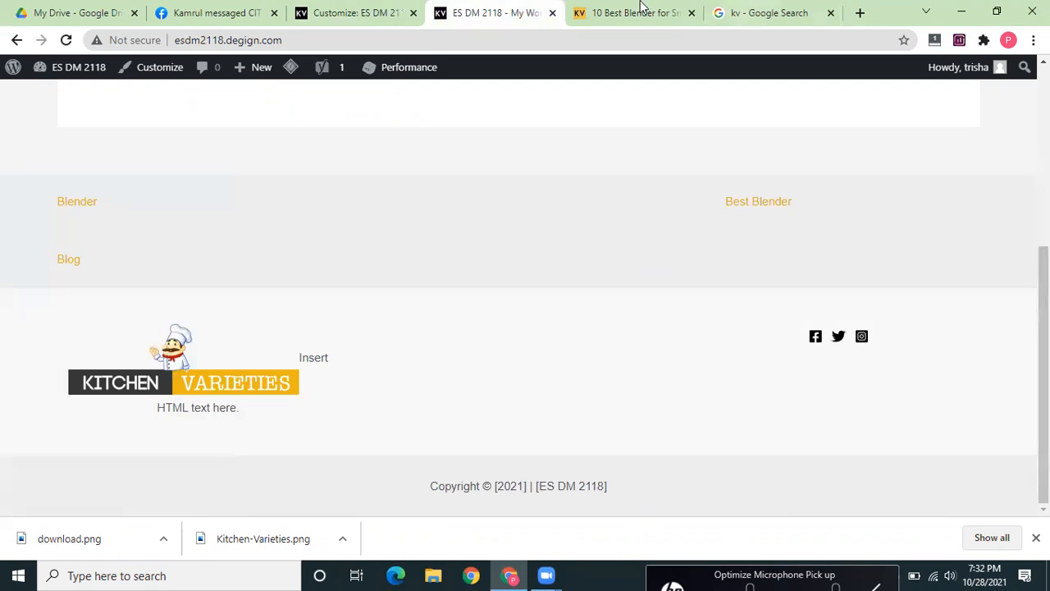
left_click(588, 12)
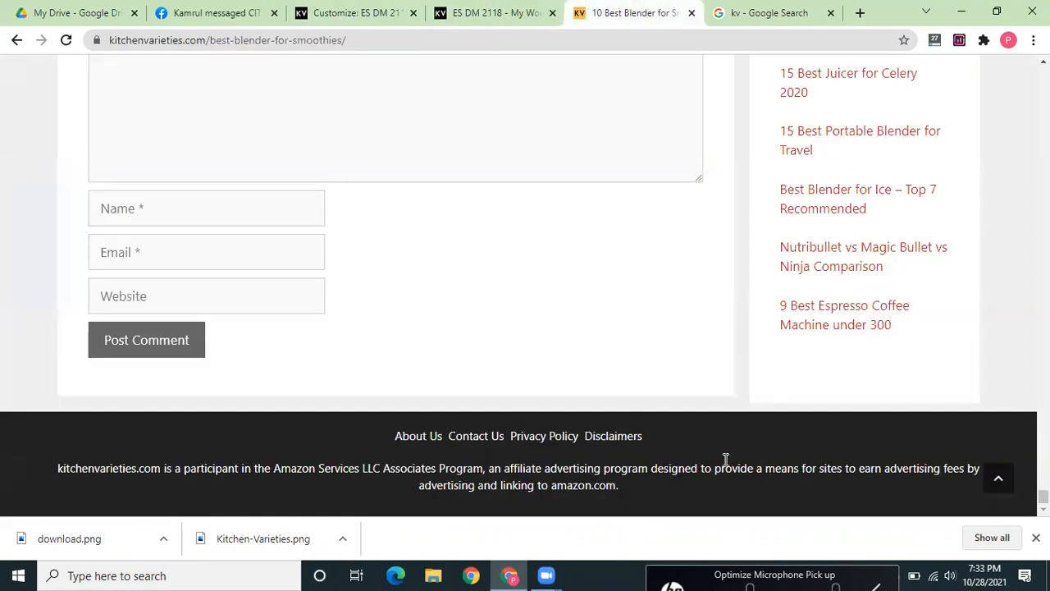
left_click(504, 8)
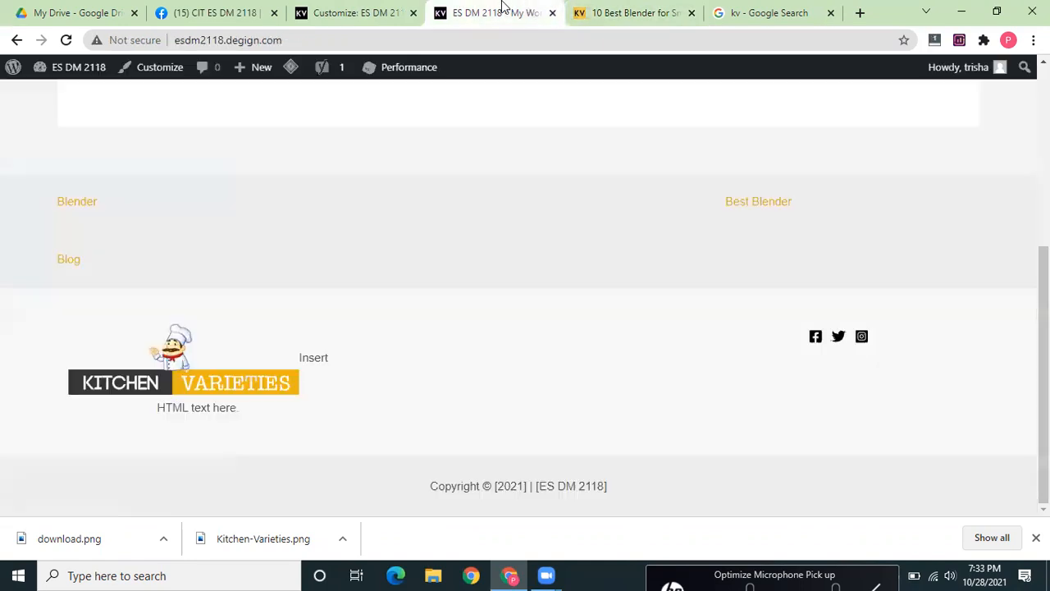
left_click(325, 12)
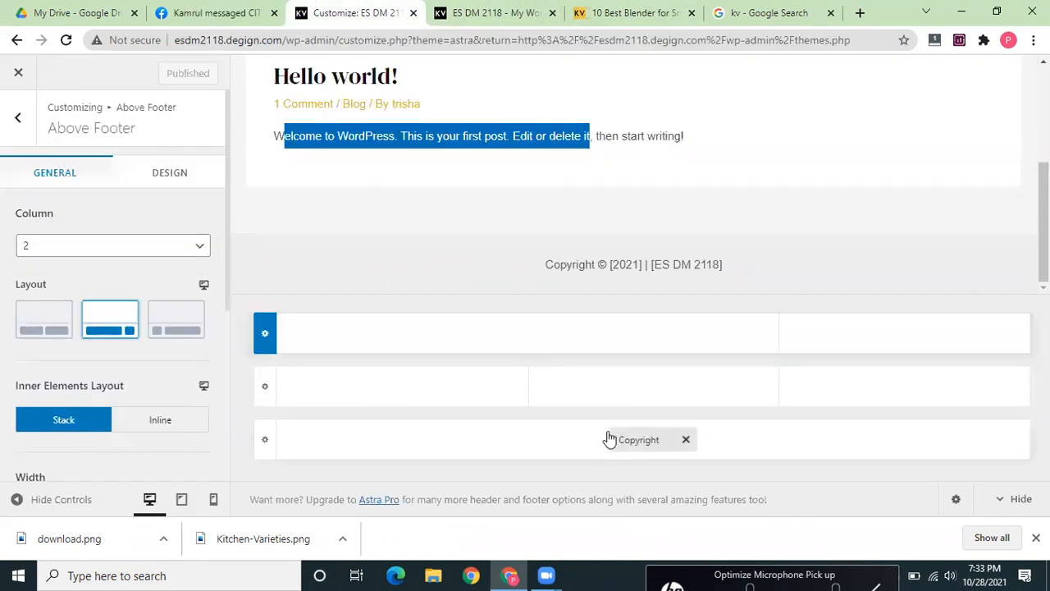
left_click(507, 9)
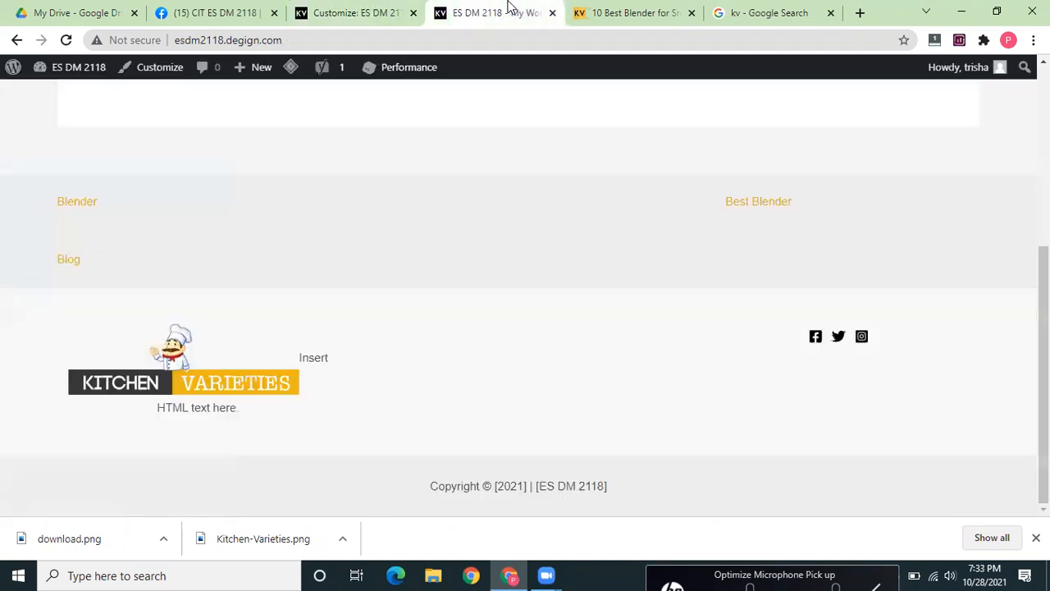
left_click(601, 10)
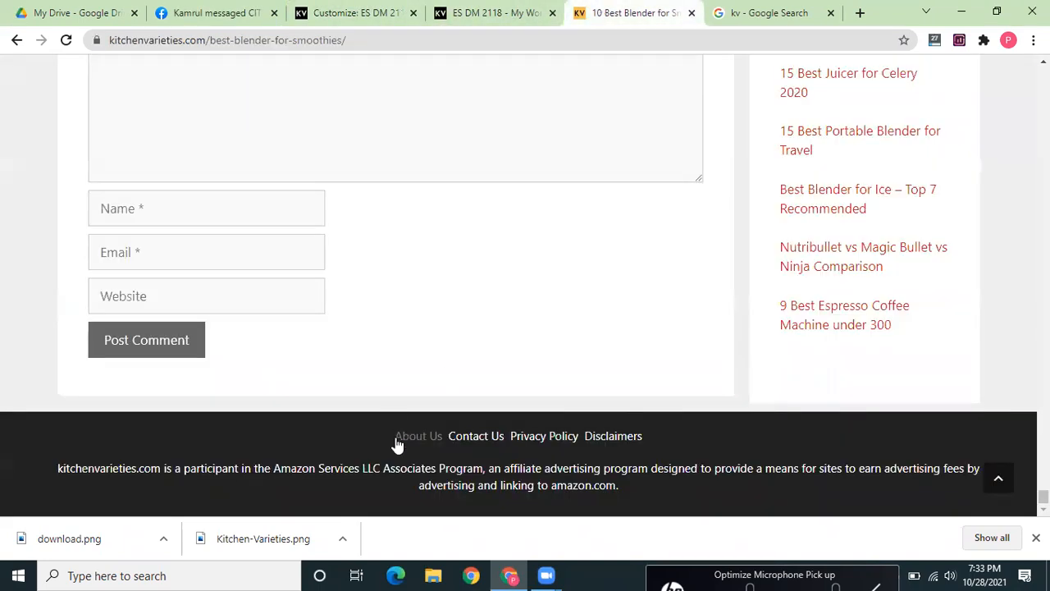
left_click_drag(392, 435, 621, 474)
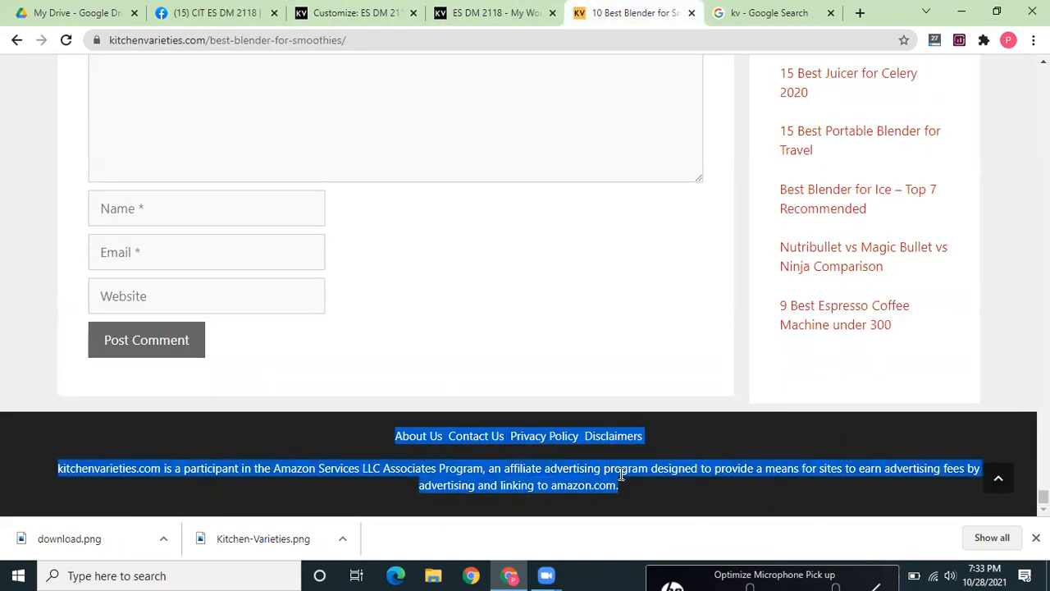
- Replace the footer's Copyright text in the customizer with the copied page links and Amazon Associates disclosure
left_click(459, 10)
left_click(361, 10)
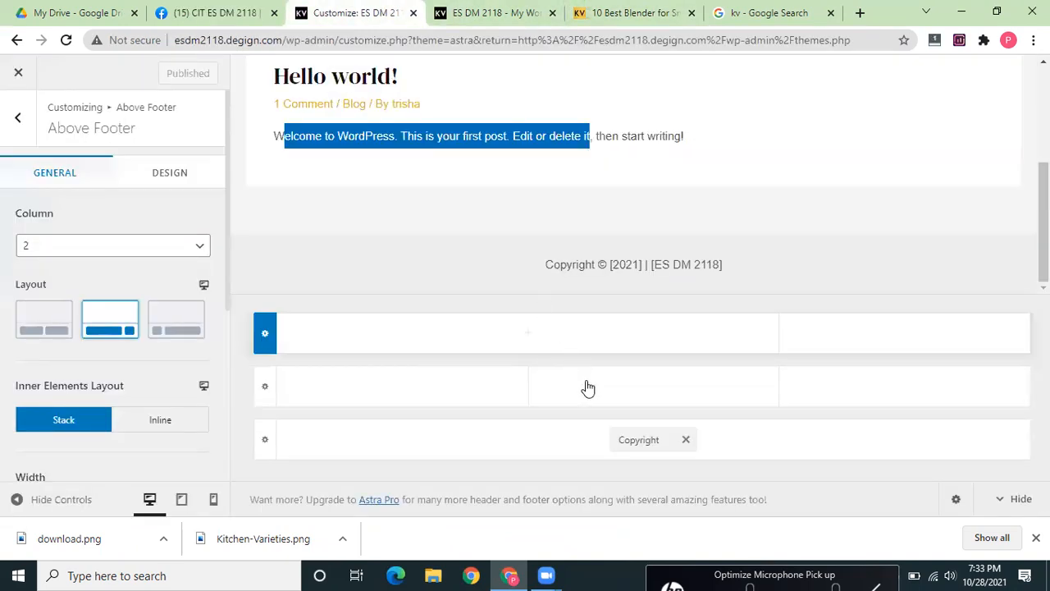
left_click(13, 119)
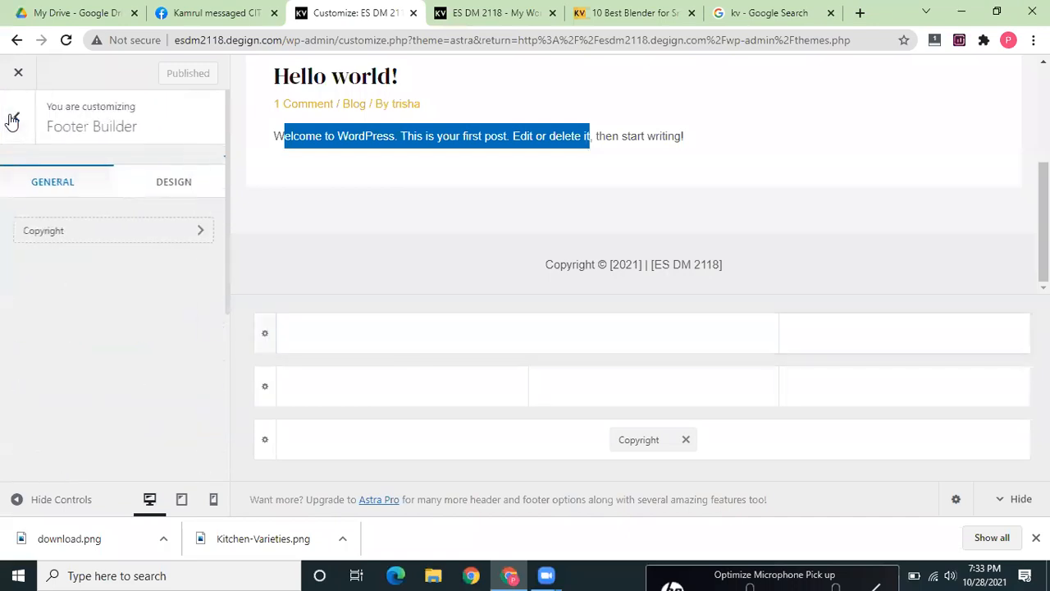
left_click(76, 240)
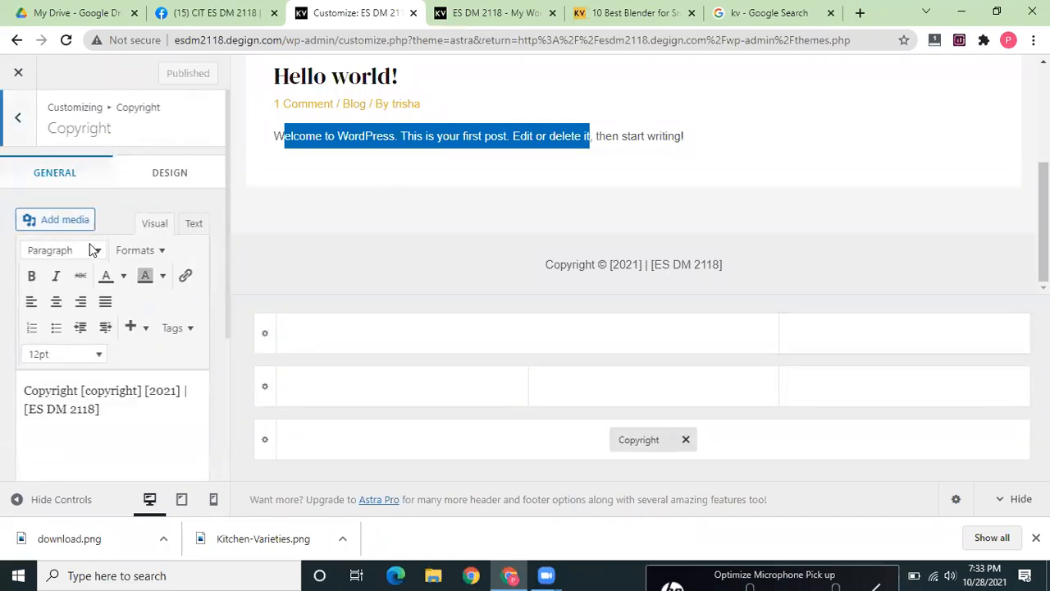
left_click_drag(123, 412, 18, 389)
key("ctrl+v")
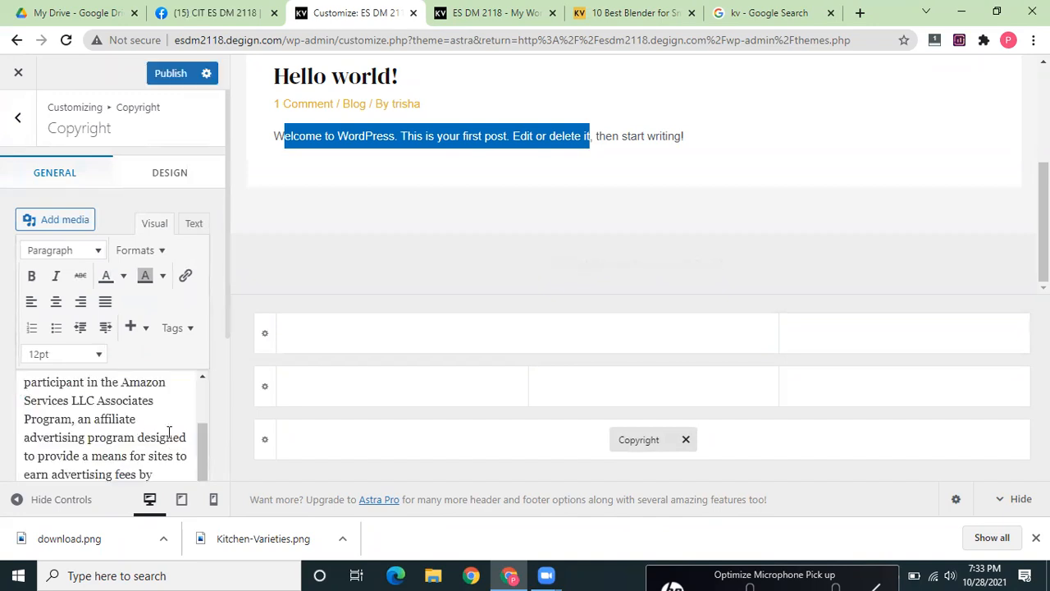
- Publish the Copyright text change and reload the live ES DM 2118 site to check its footer
left_click(170, 74)
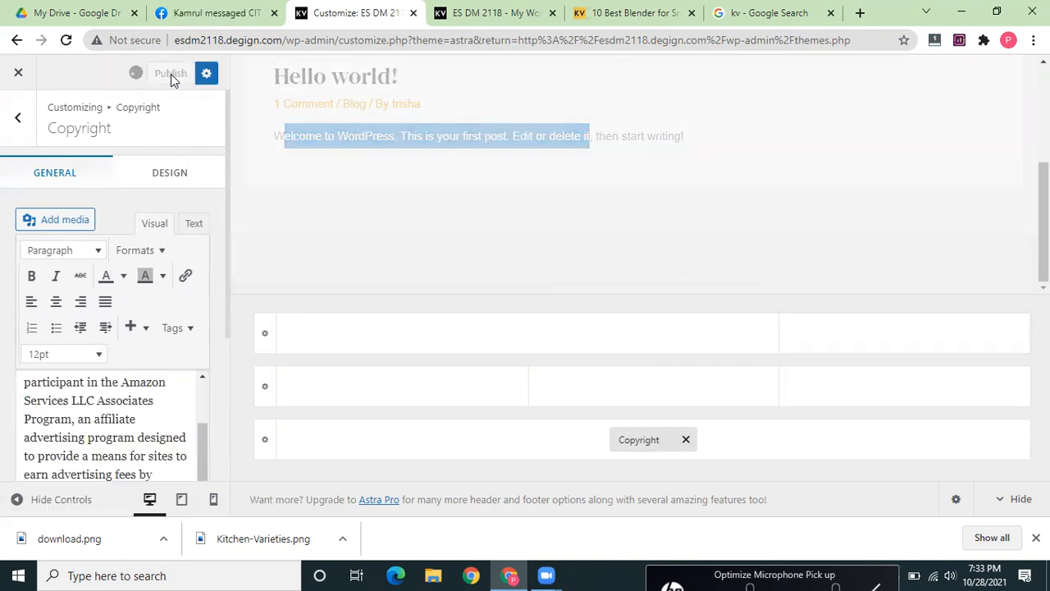
left_click(461, 15)
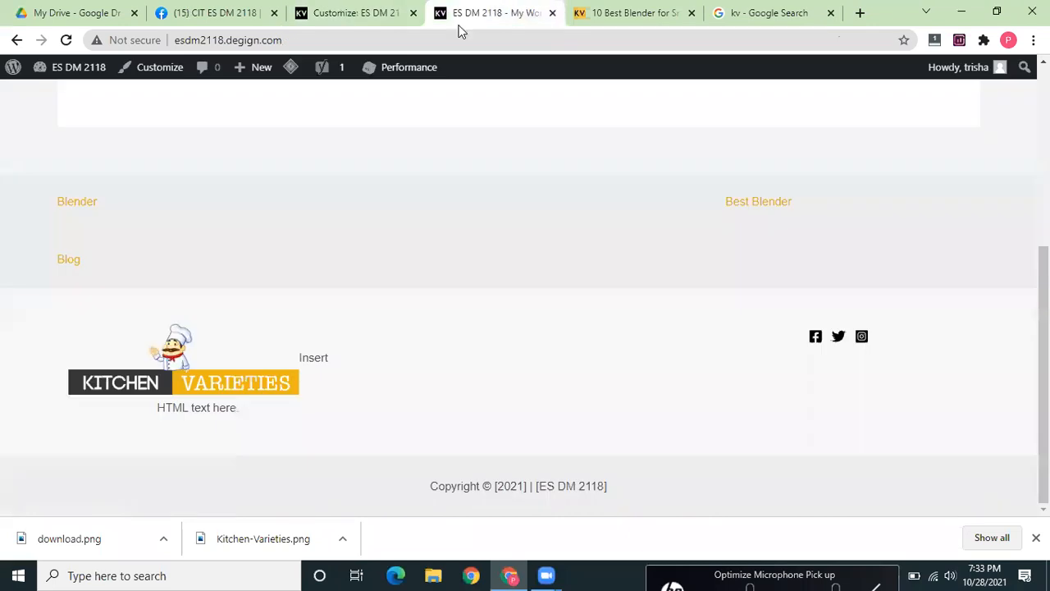
left_click(66, 40)
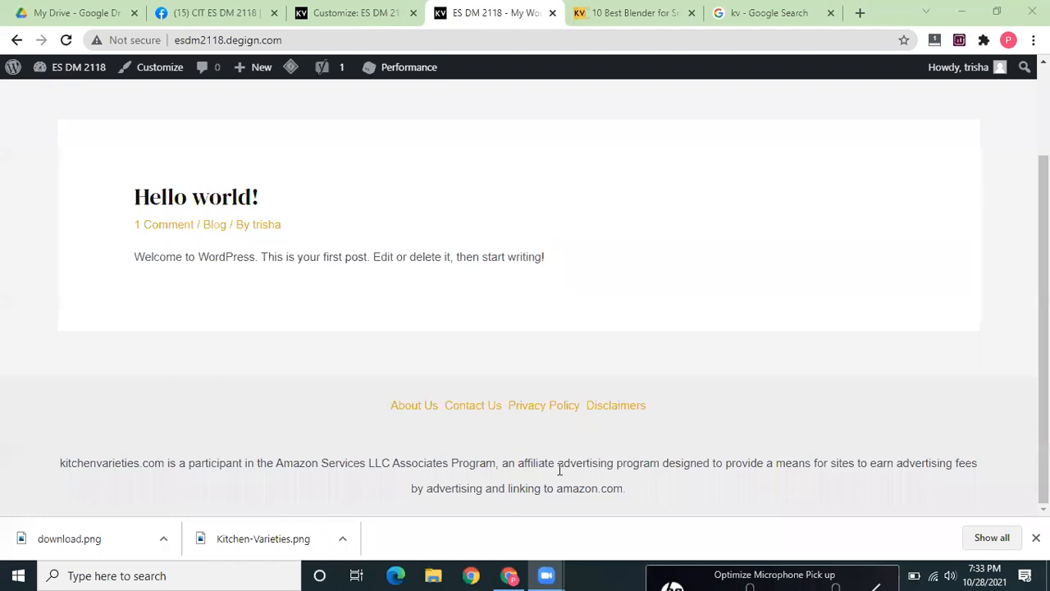
- Return to the customizer and examine the options in the Performance, Widgets and Homepage Settings sections
left_click(317, 6)
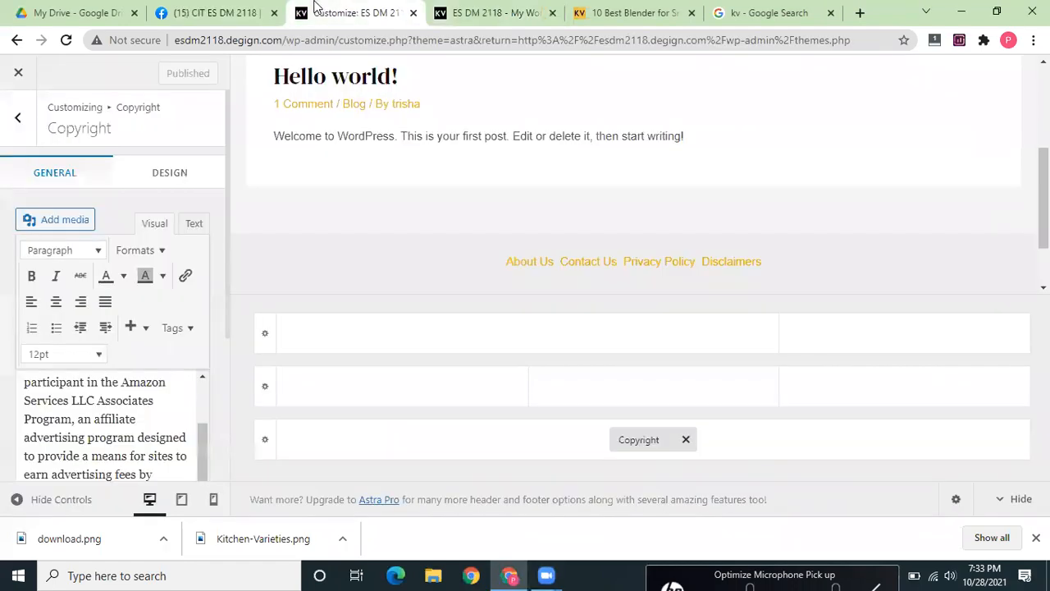
left_click(18, 119)
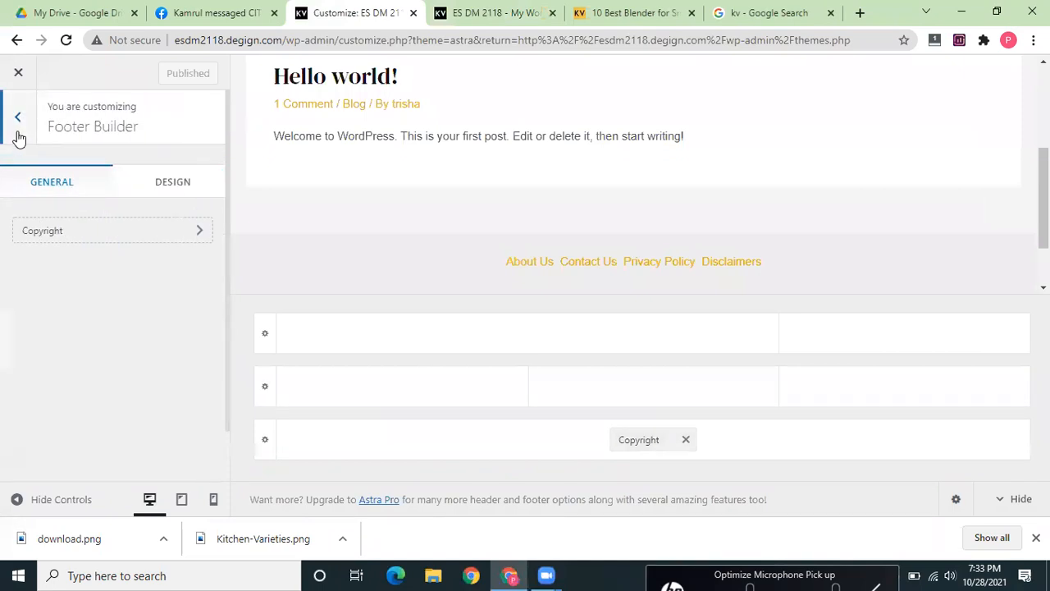
left_click(18, 123)
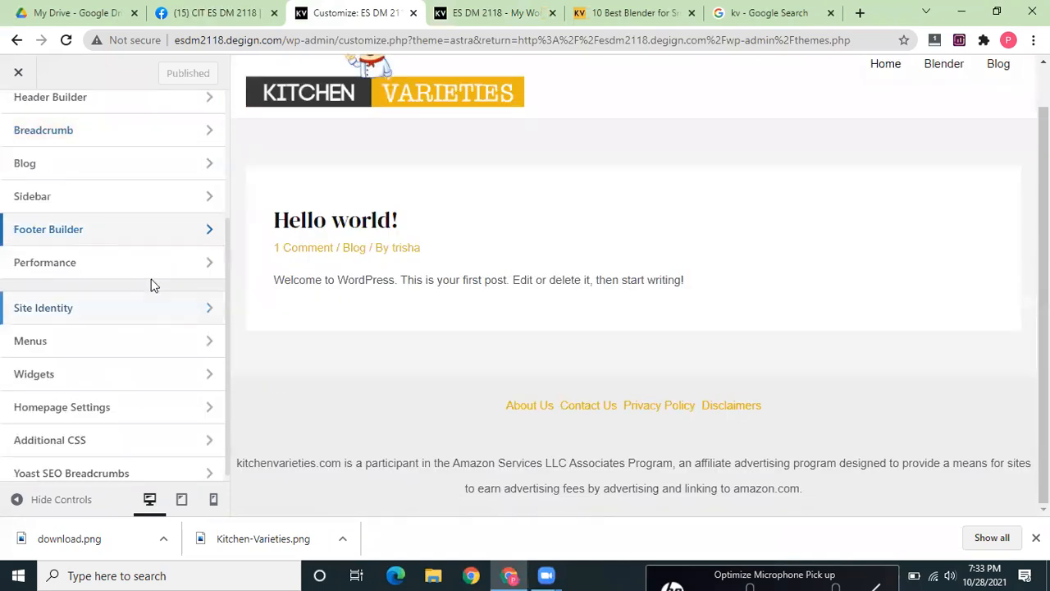
left_click(141, 274)
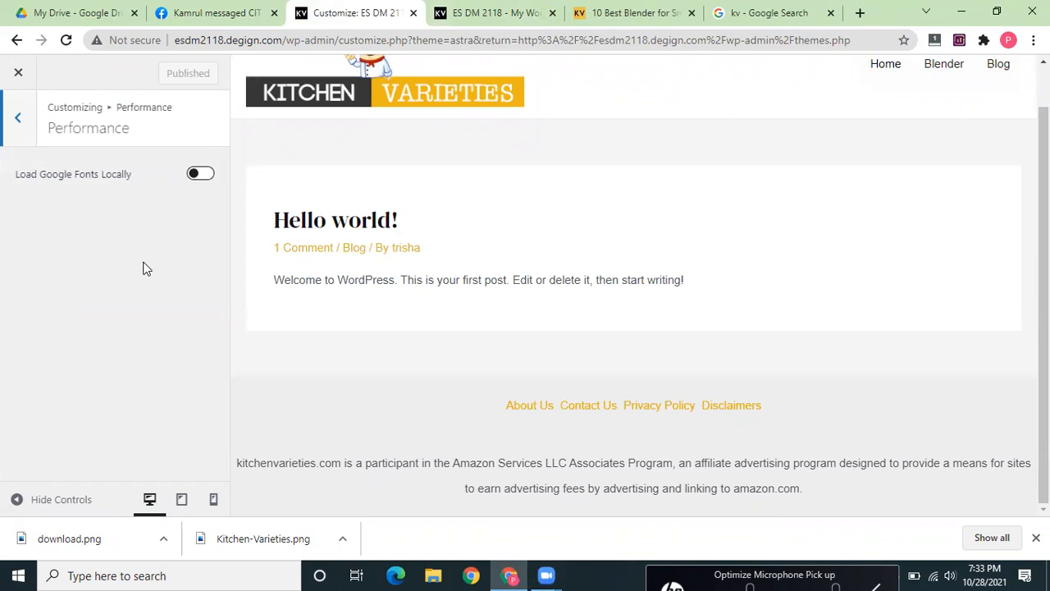
left_click(20, 119)
left_click_drag(228, 293, 229, 336)
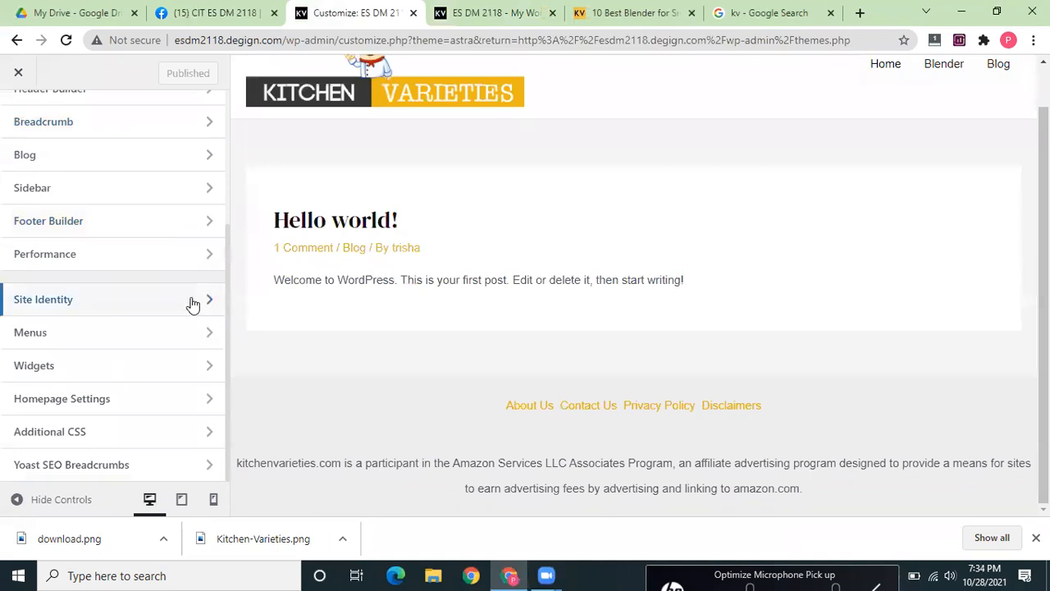
left_click(184, 367)
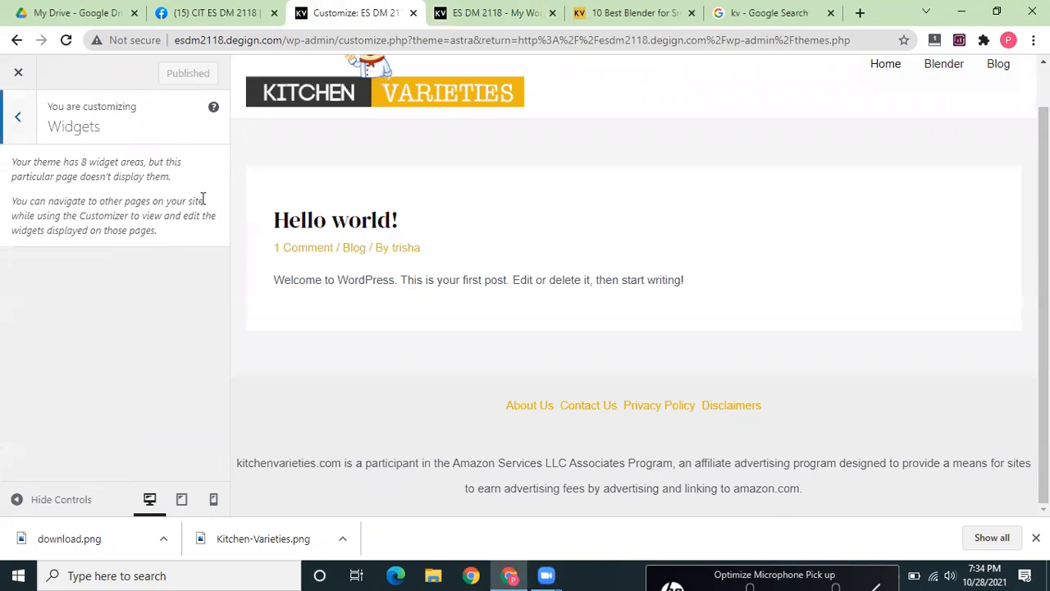
left_click(18, 118)
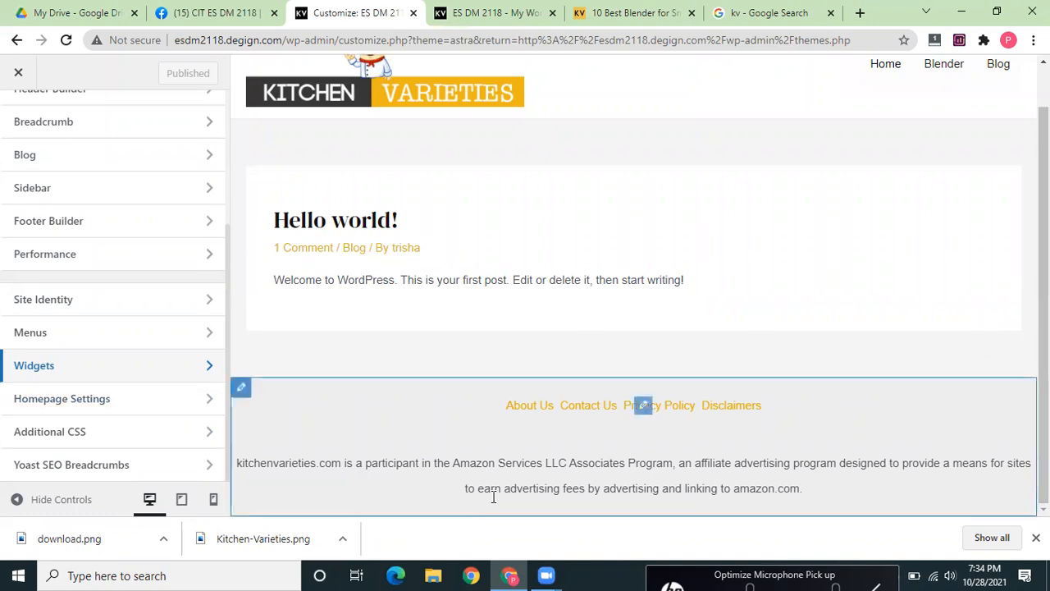
left_click(74, 398)
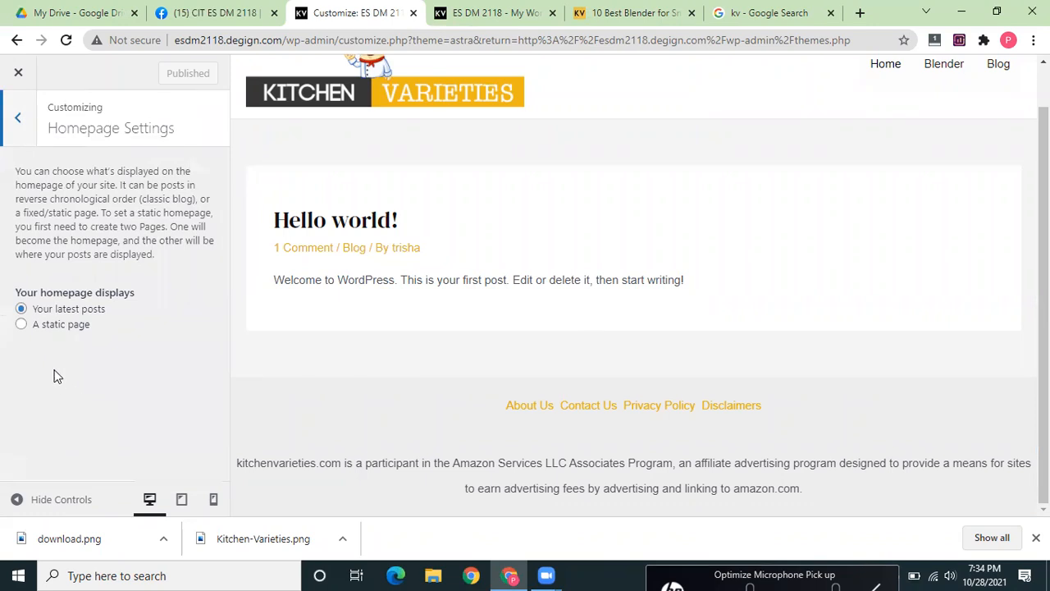
- Set the homepage to display a static page, choose Home as the homepage with no posts page, and publish
left_click(22, 325)
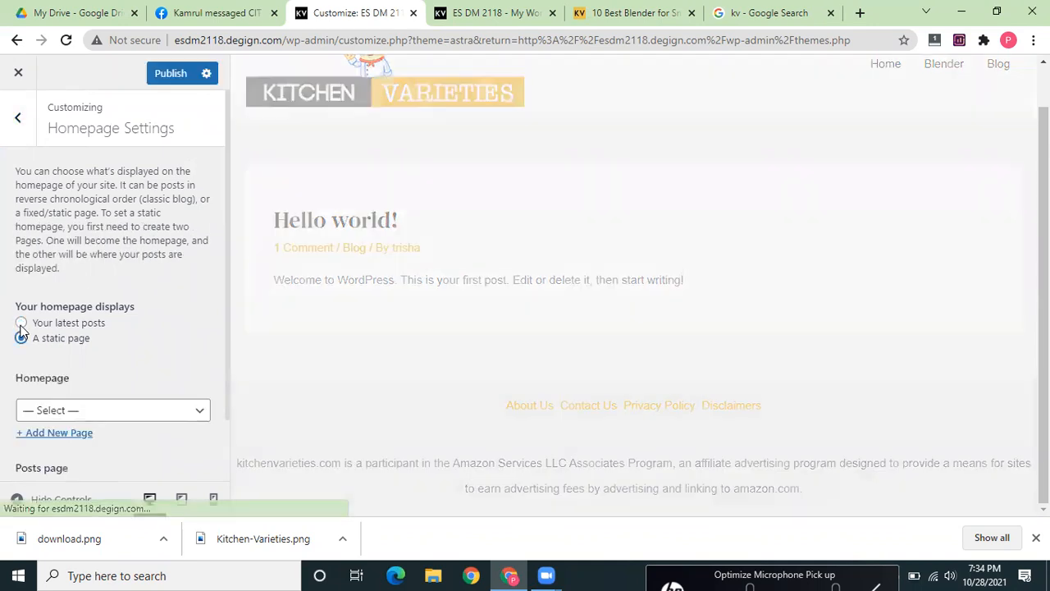
left_click(164, 417)
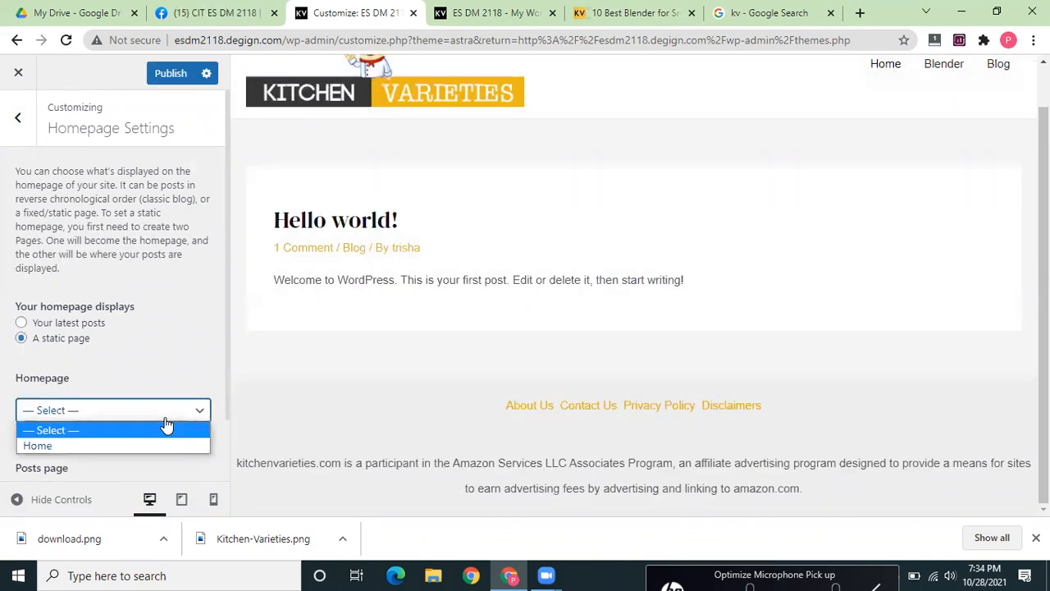
left_click(107, 446)
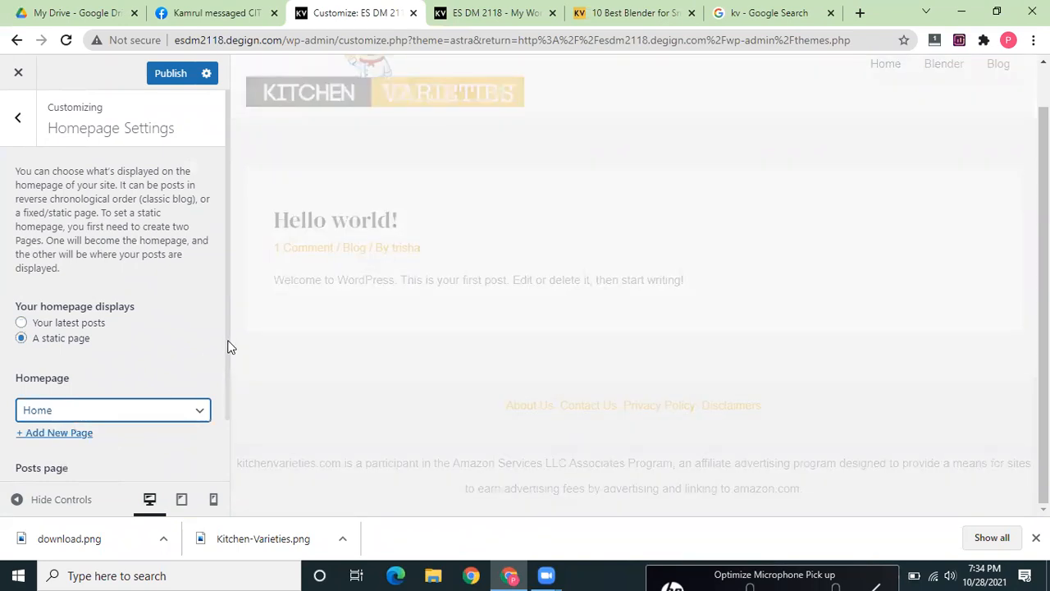
scroll(227, 388, "down", 1)
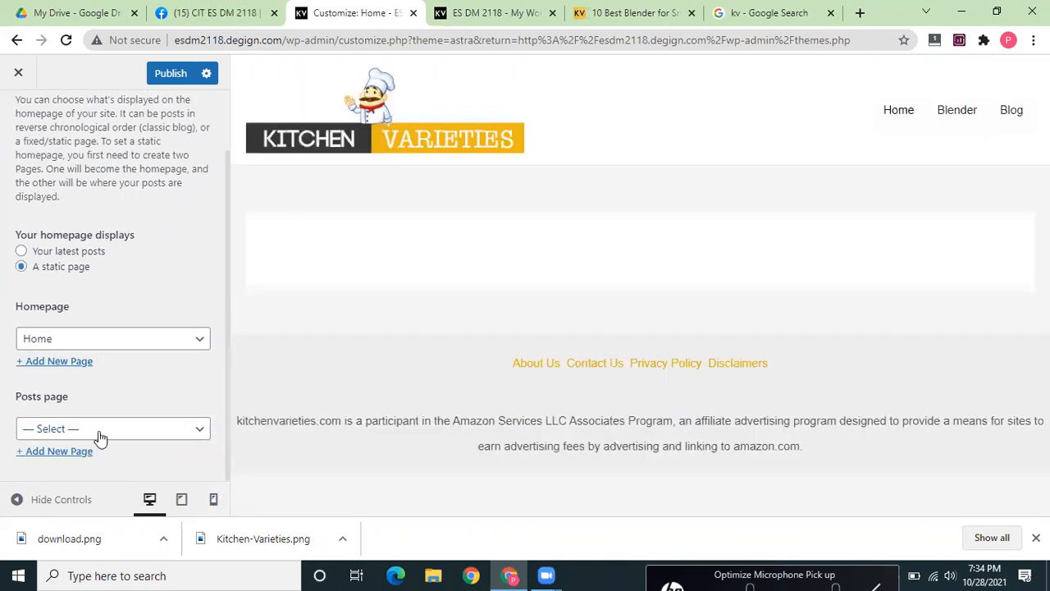
left_click(99, 433)
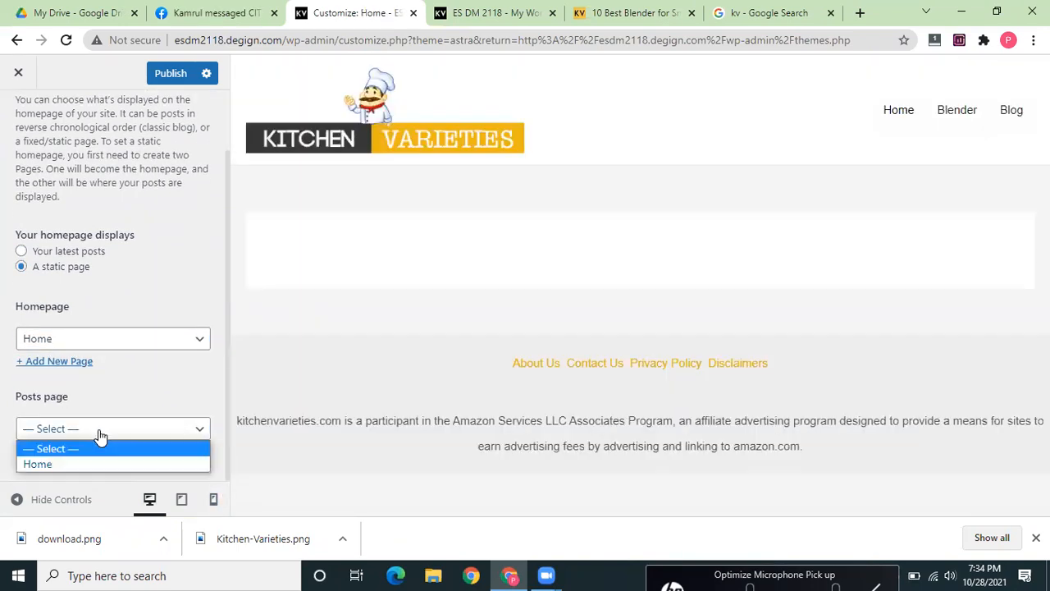
left_click(115, 384)
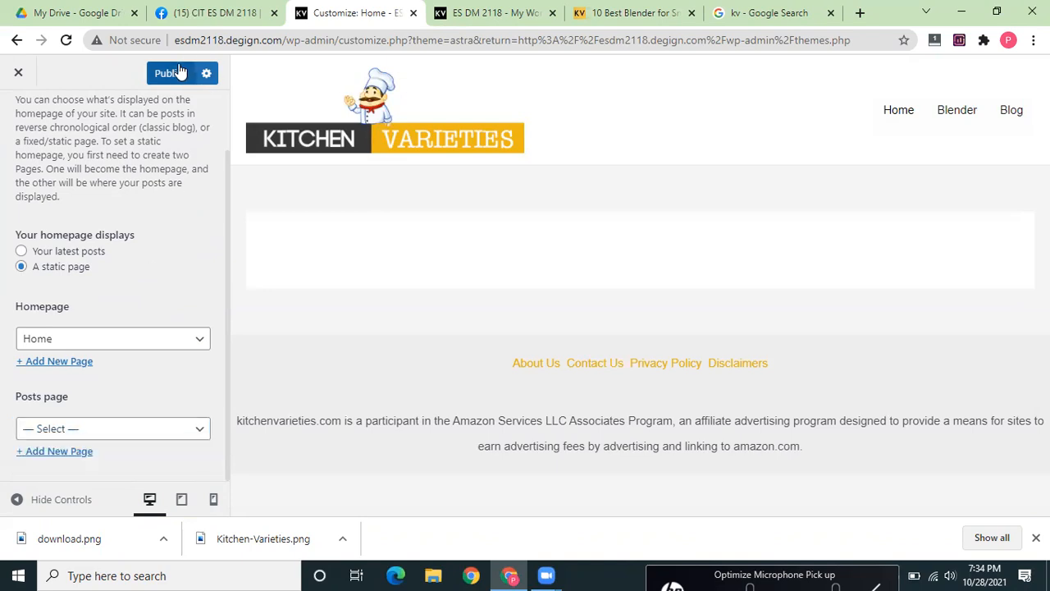
left_click(179, 73)
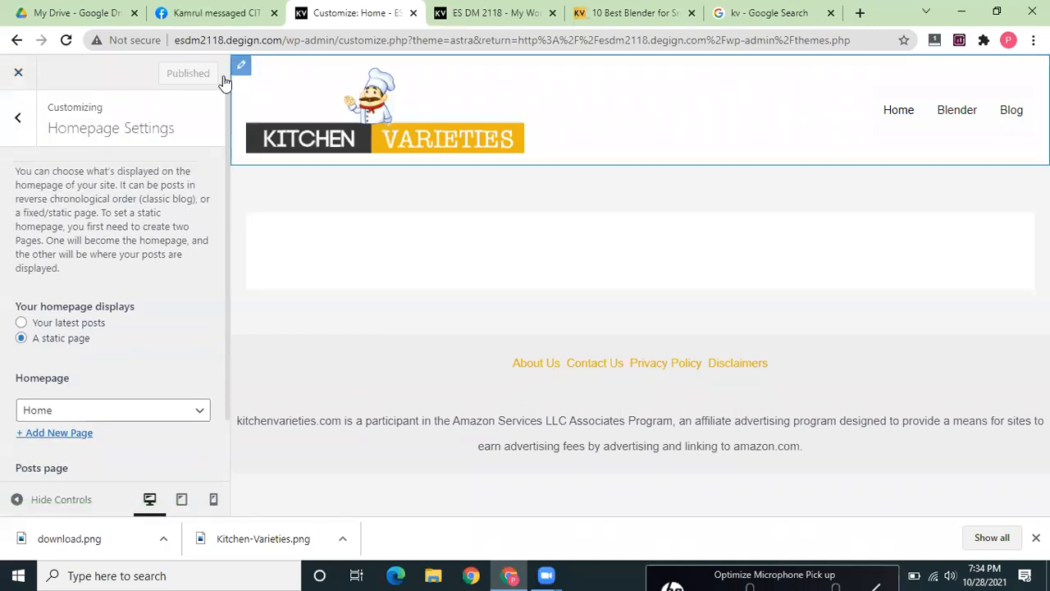
- Leave the Homepage Settings section and close the customizer to return to the theme management page
left_click(18, 119)
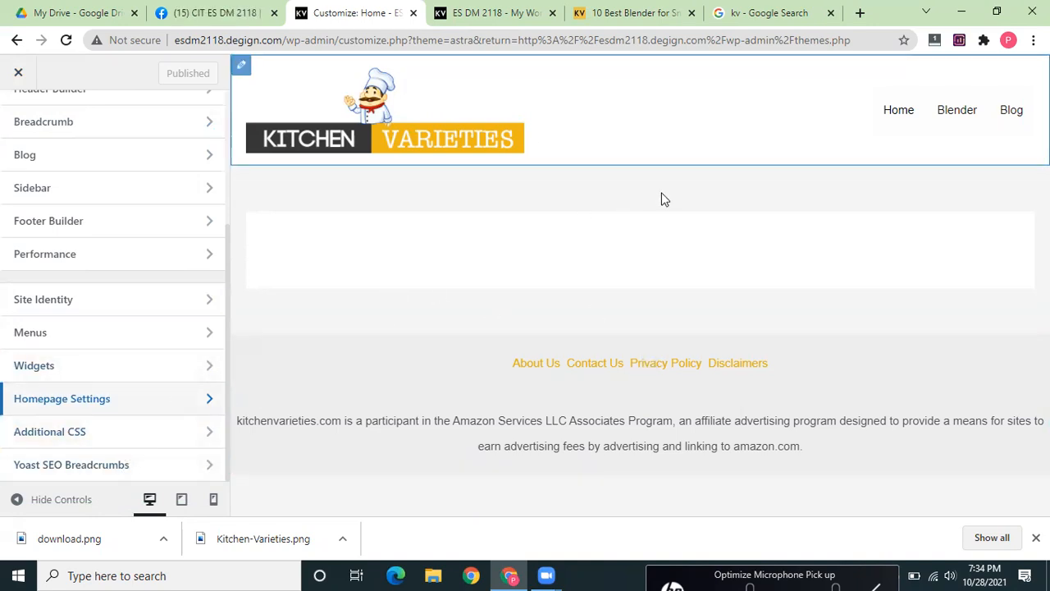
left_click(402, 292)
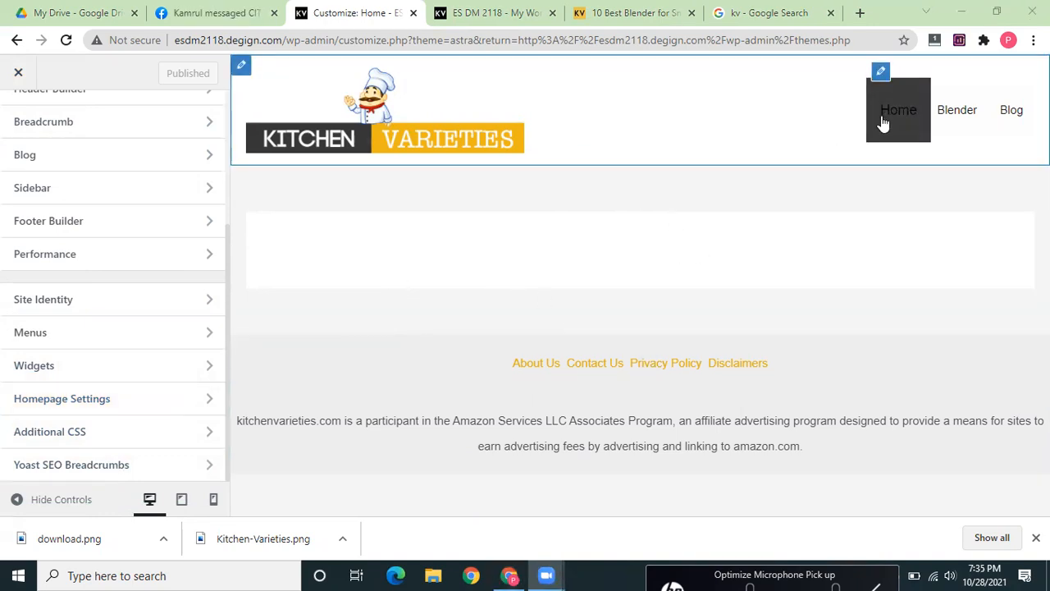
left_click(19, 73)
left_click(221, 141)
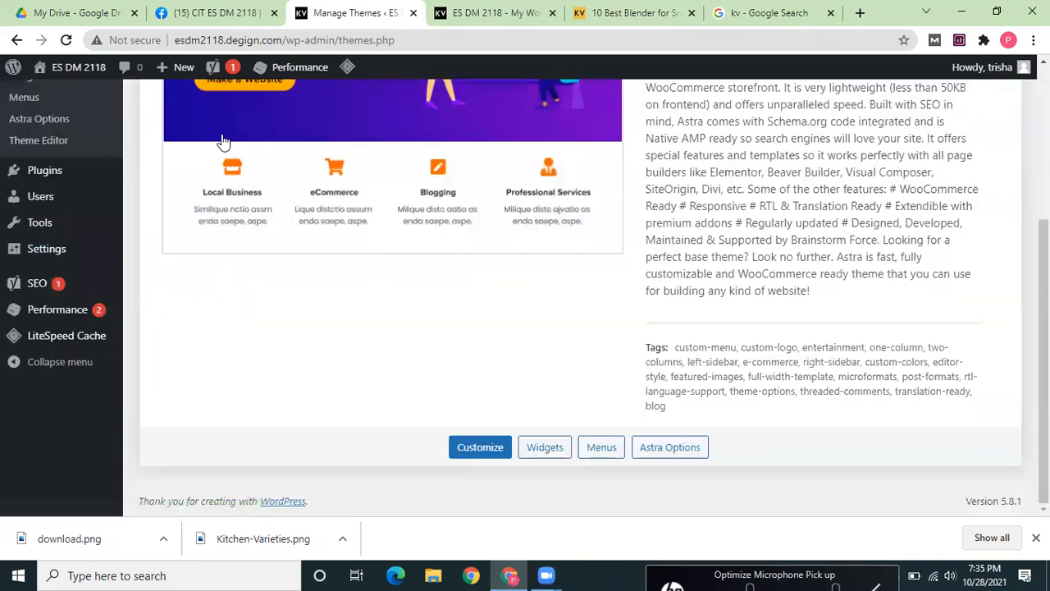
- Load the Home page on the live ES DM 2118 site and open it in the page editor
left_click(505, 12)
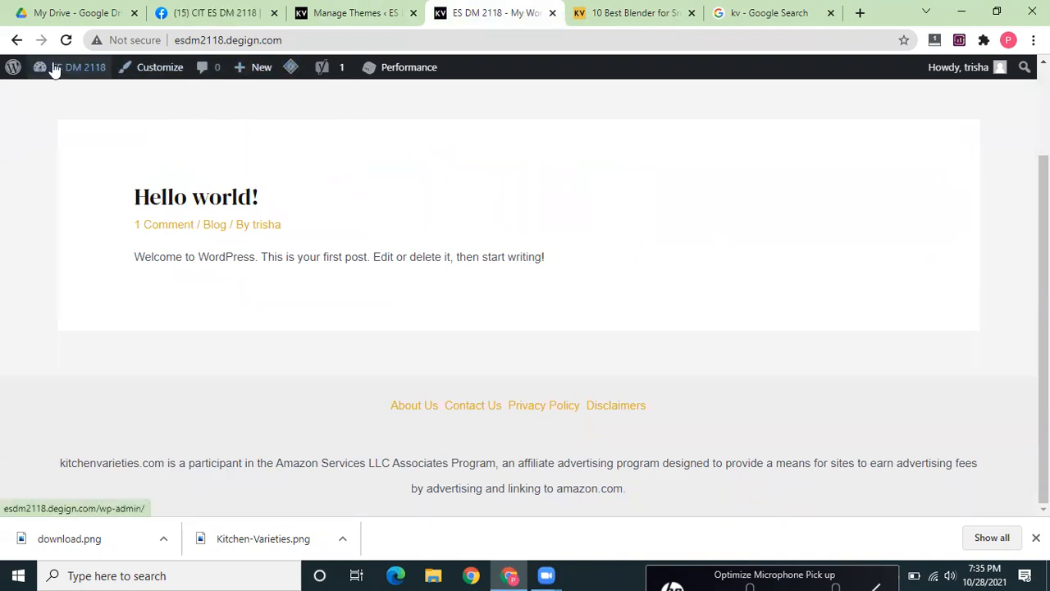
left_click(18, 40)
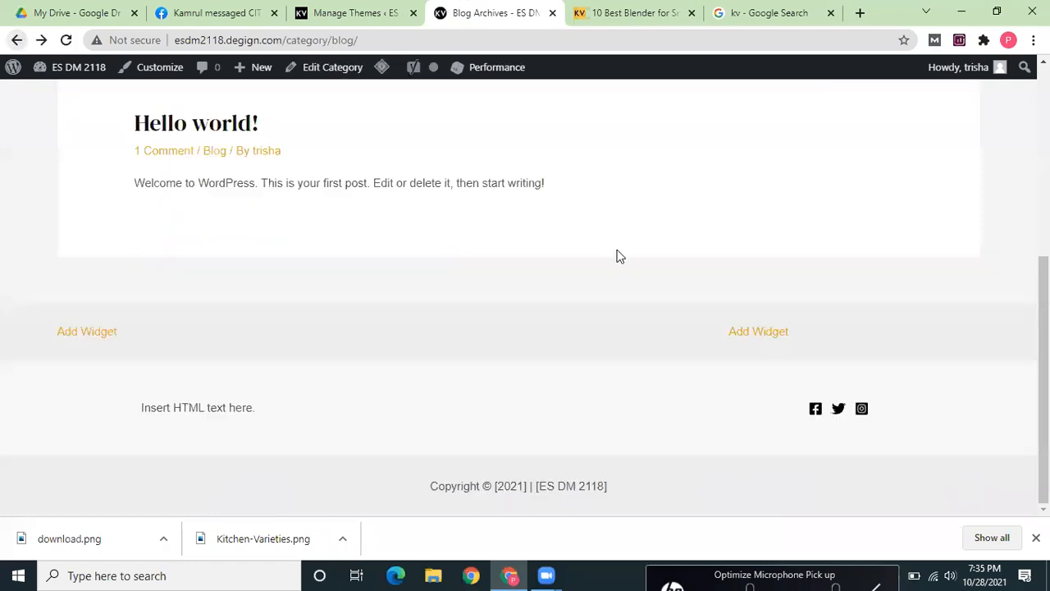
scroll(619, 254, "up", 5)
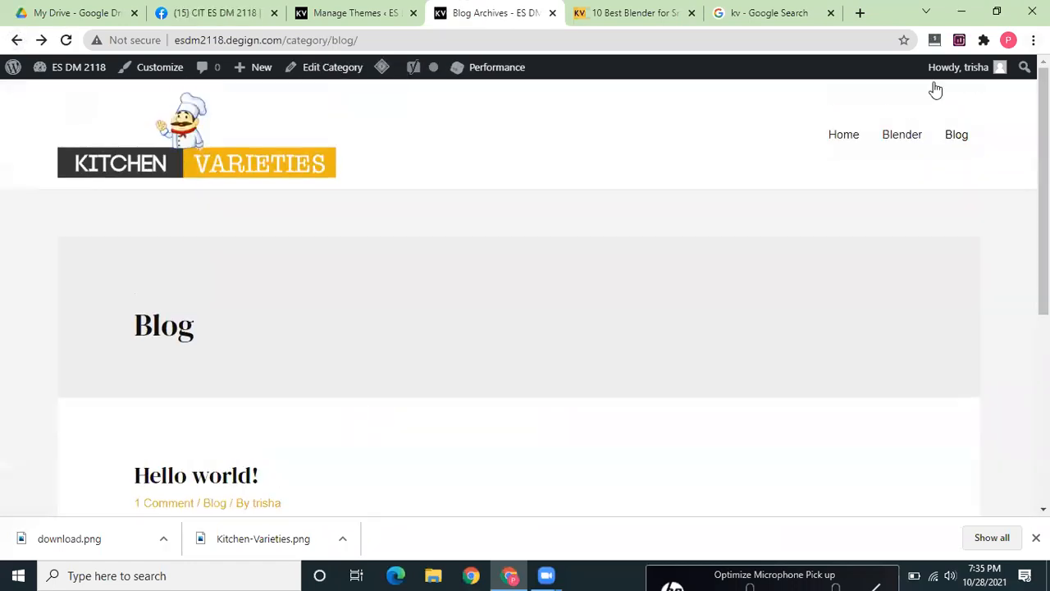
left_click(841, 147)
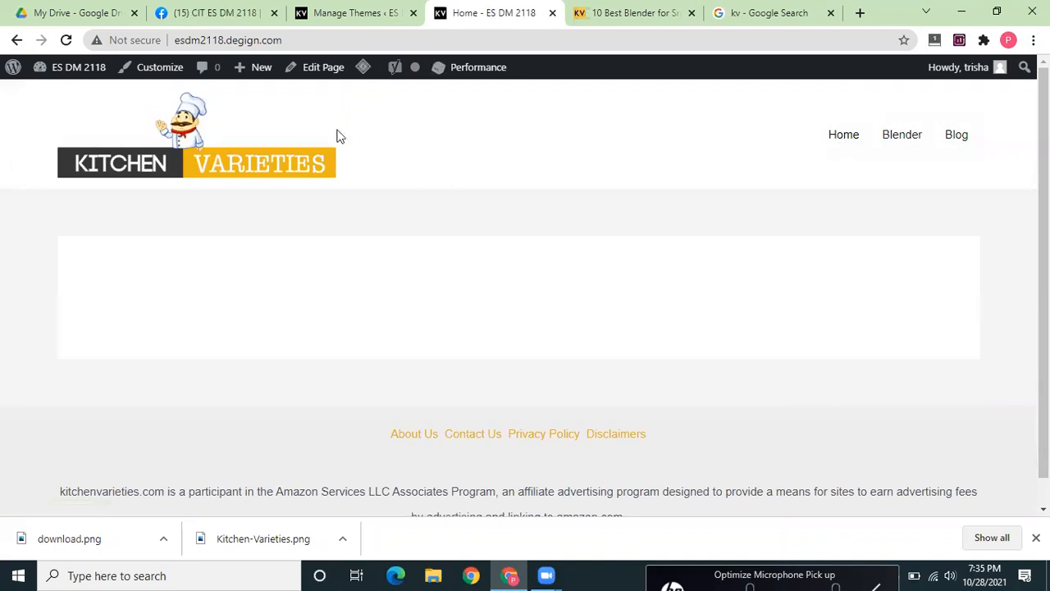
left_click(312, 73)
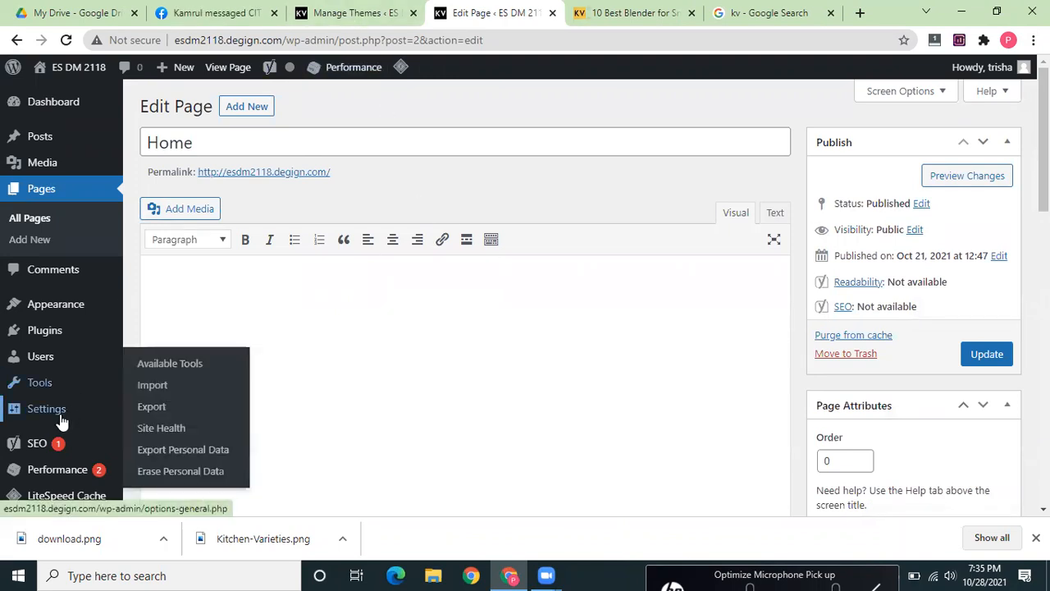
- Go to the page for adding new plugins and search for "elementor"
mouse_move(50, 330)
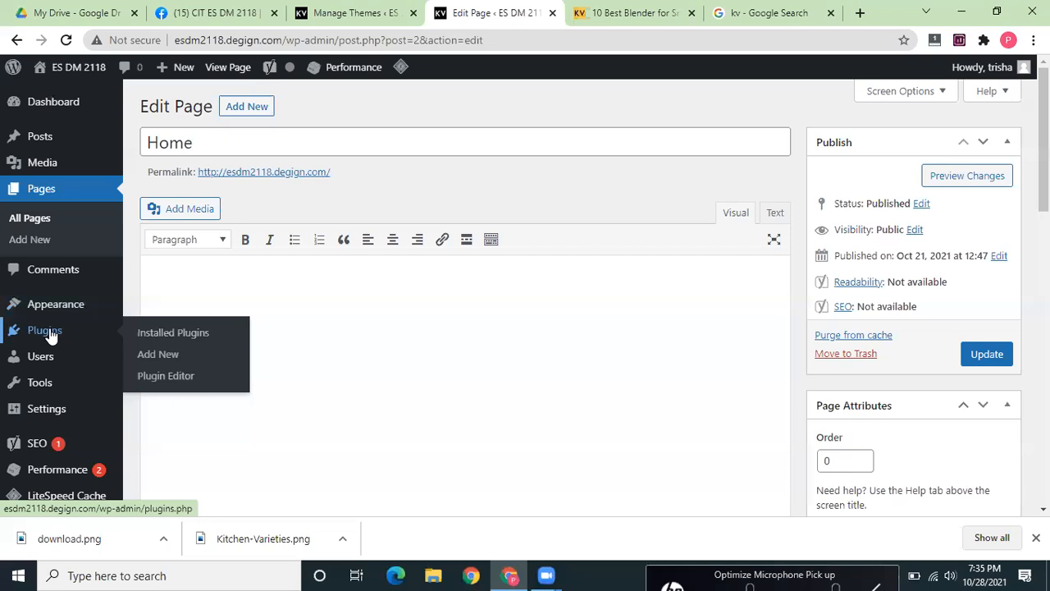
left_click(174, 332)
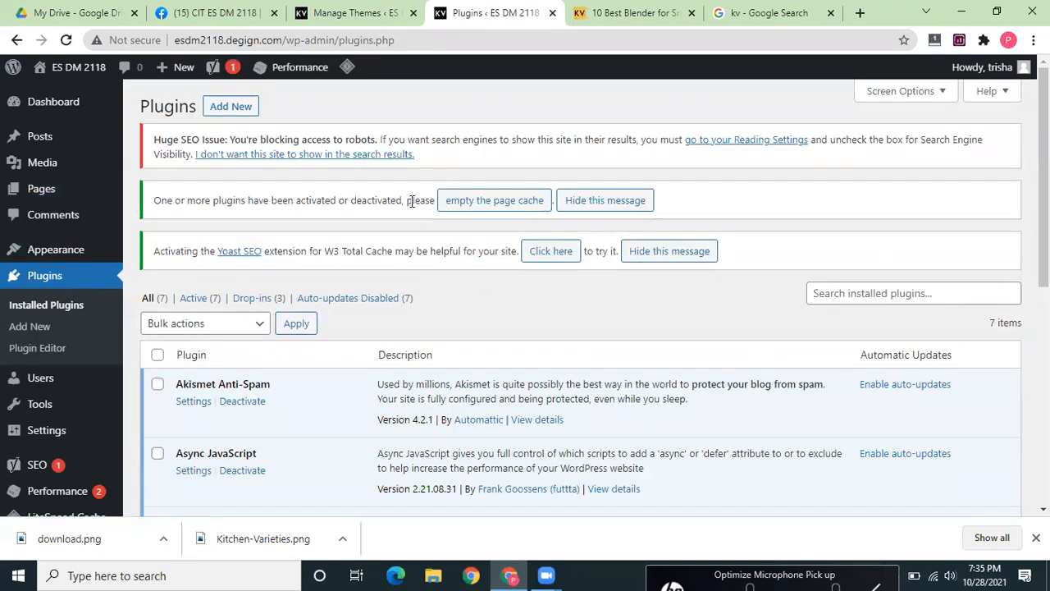
left_click(244, 108)
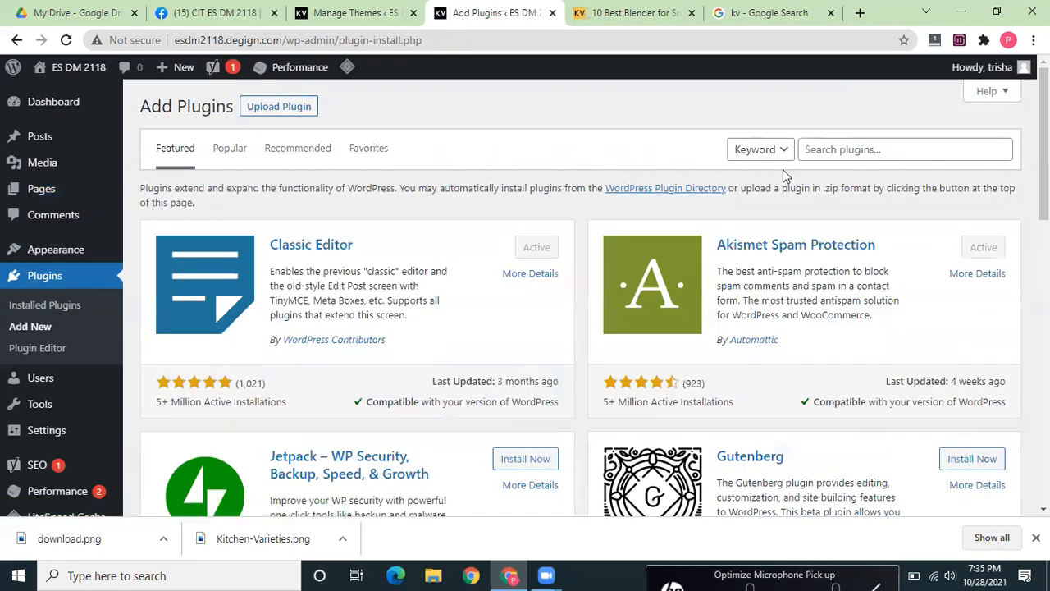
left_click(819, 153)
type("e")
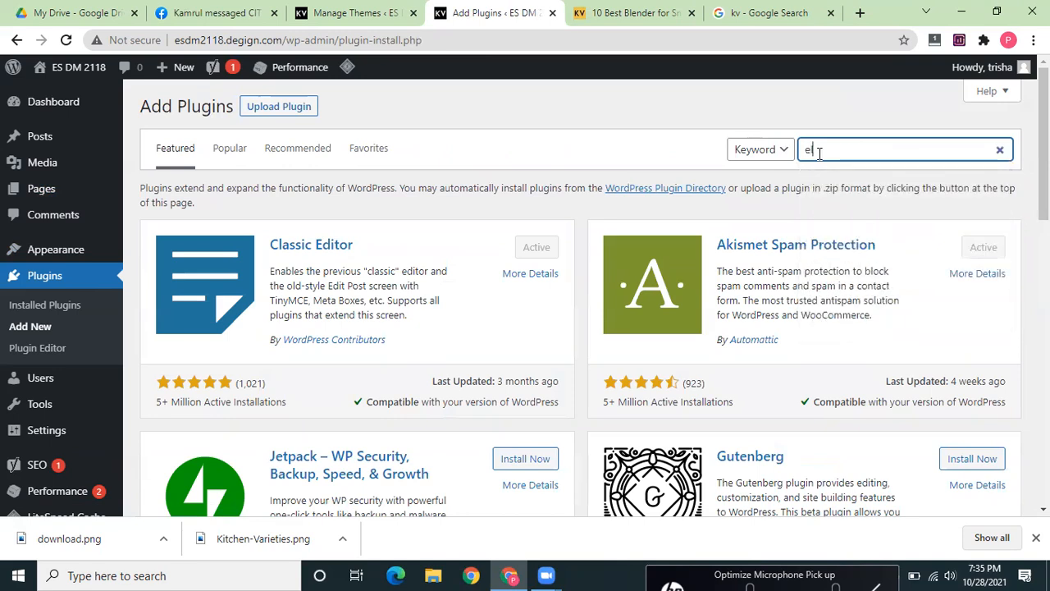
type("lementor")
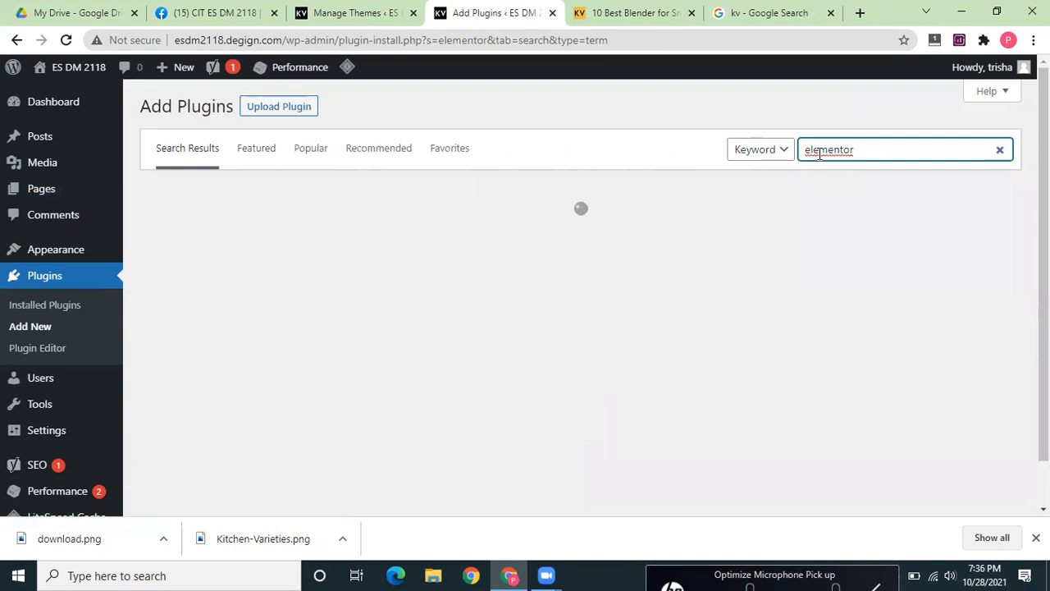
- Install the Elementor Website Builder plugin and look through the other Elementor add-ons in the search results
right_click(819, 154)
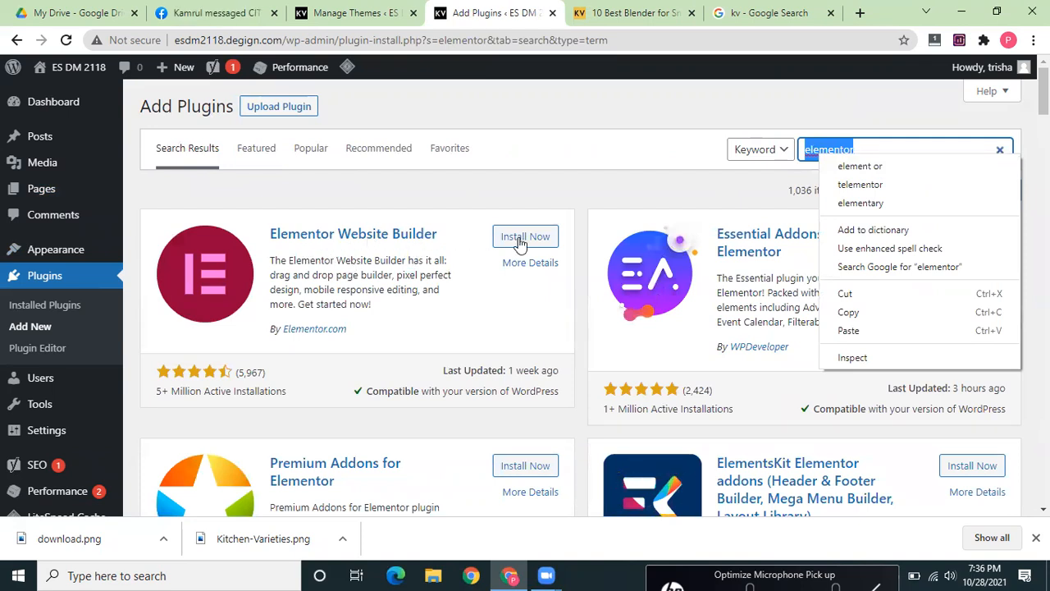
left_click(523, 237)
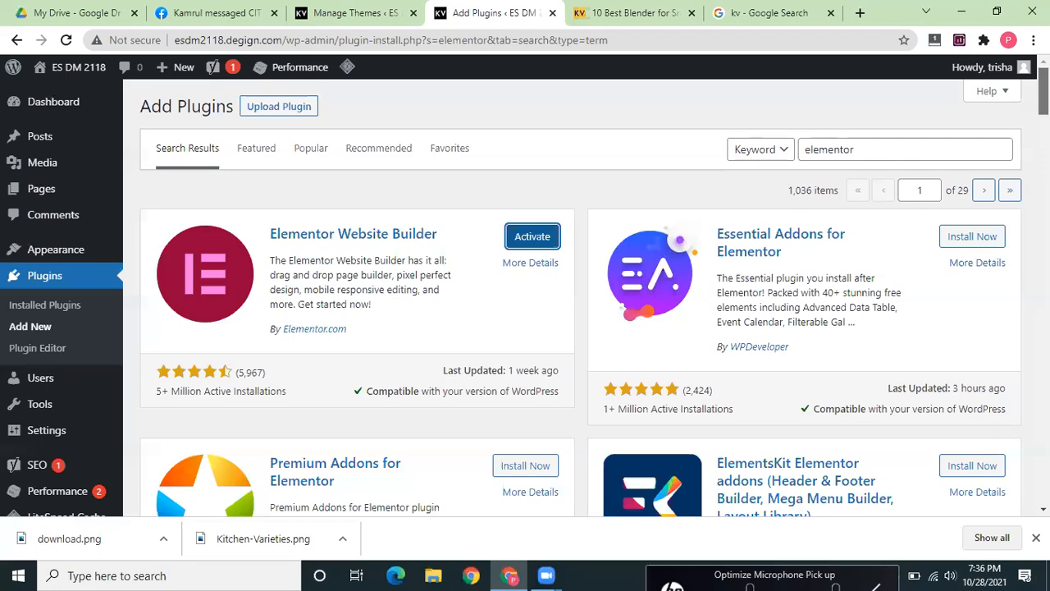
scroll(574, 295, "down", 5)
scroll(574, 295, "down", 5)
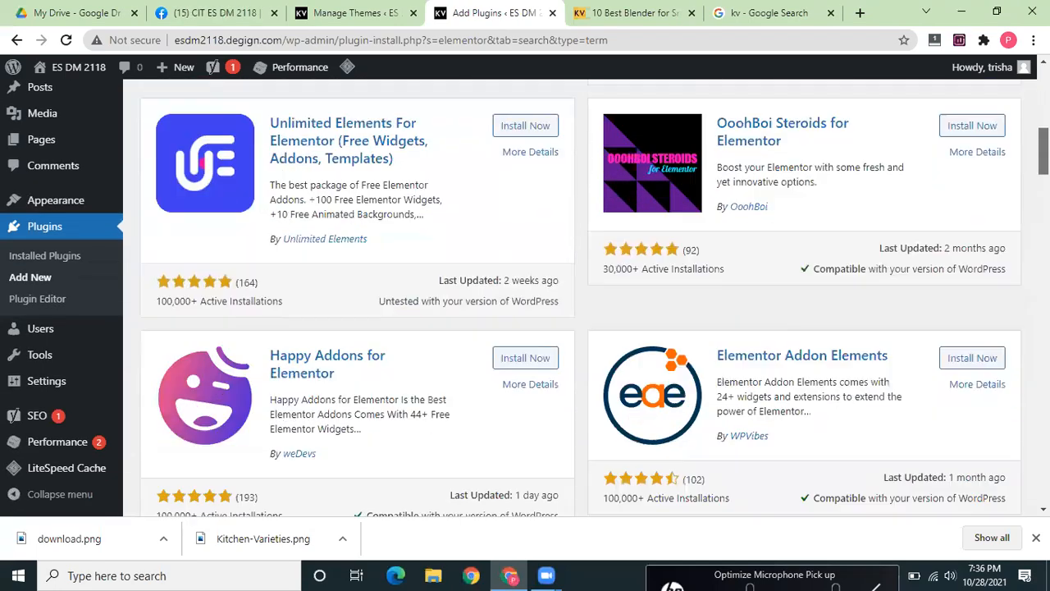
scroll(574, 295, "down", 2)
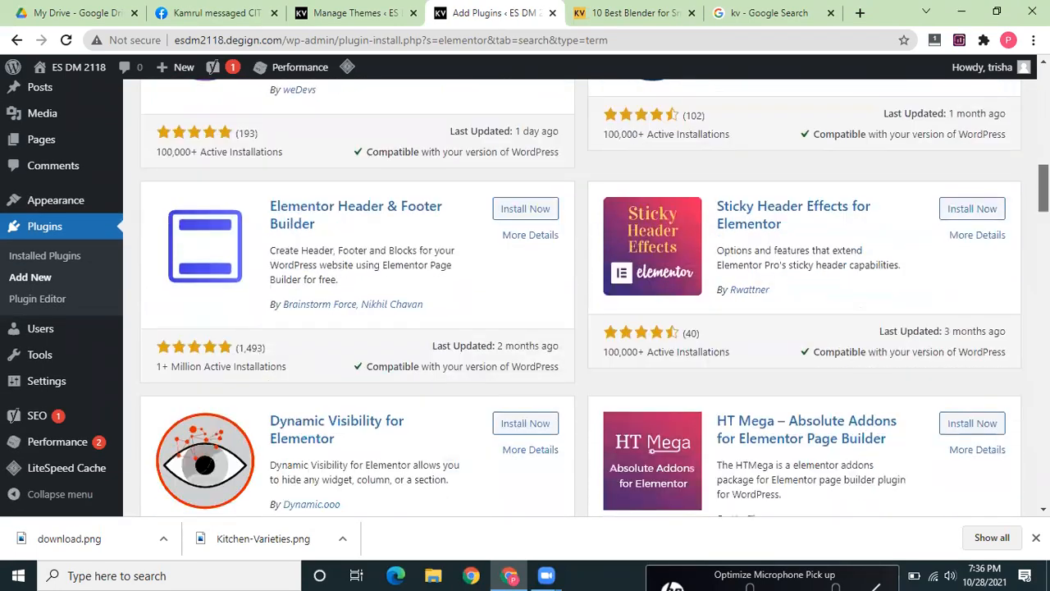
scroll(574, 296, "up", 15)
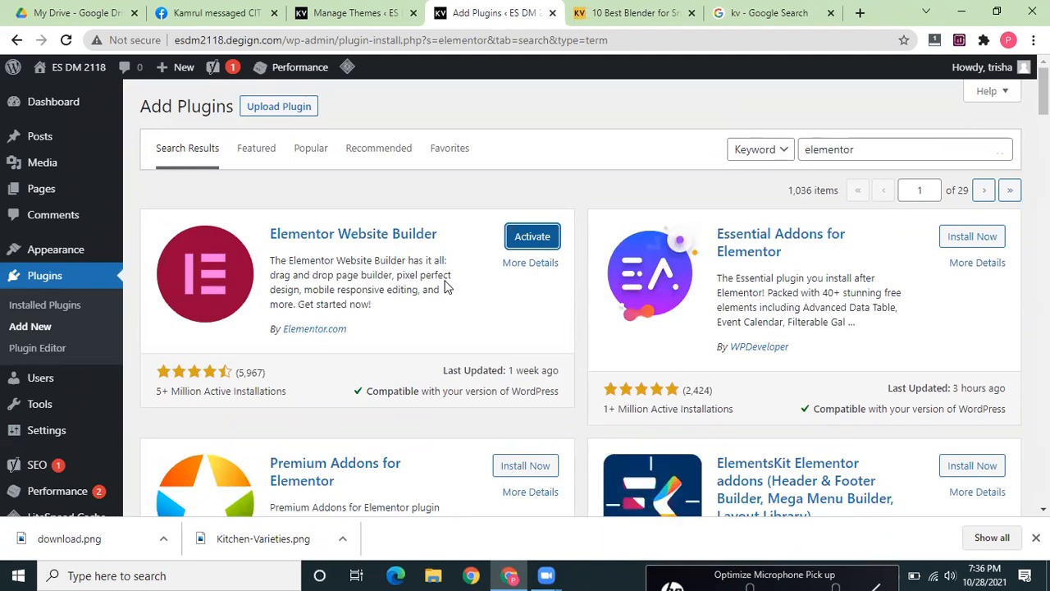
- Copy the word "Elementor" from the plugin's name and repeat the plugin search with it
left_click_drag(265, 236, 341, 234)
key("ctrl+c")
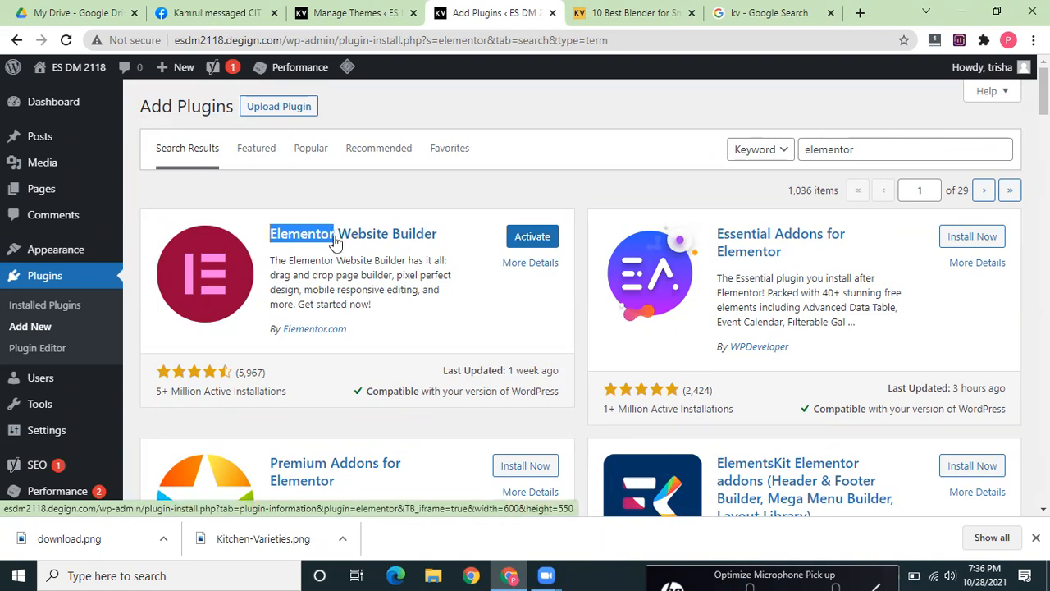
double_click(860, 151)
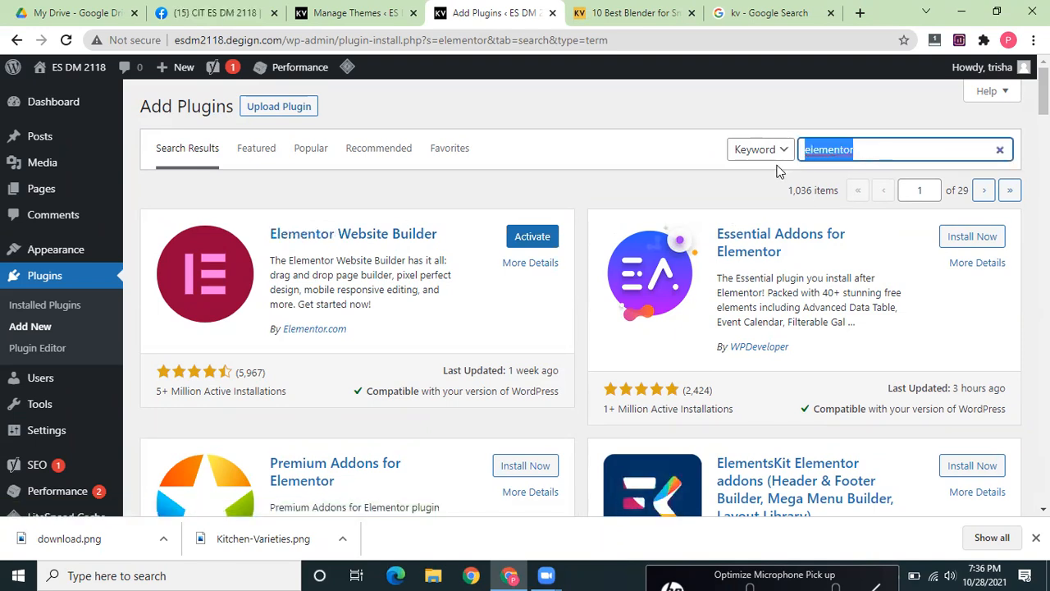
key("ctrl+v")
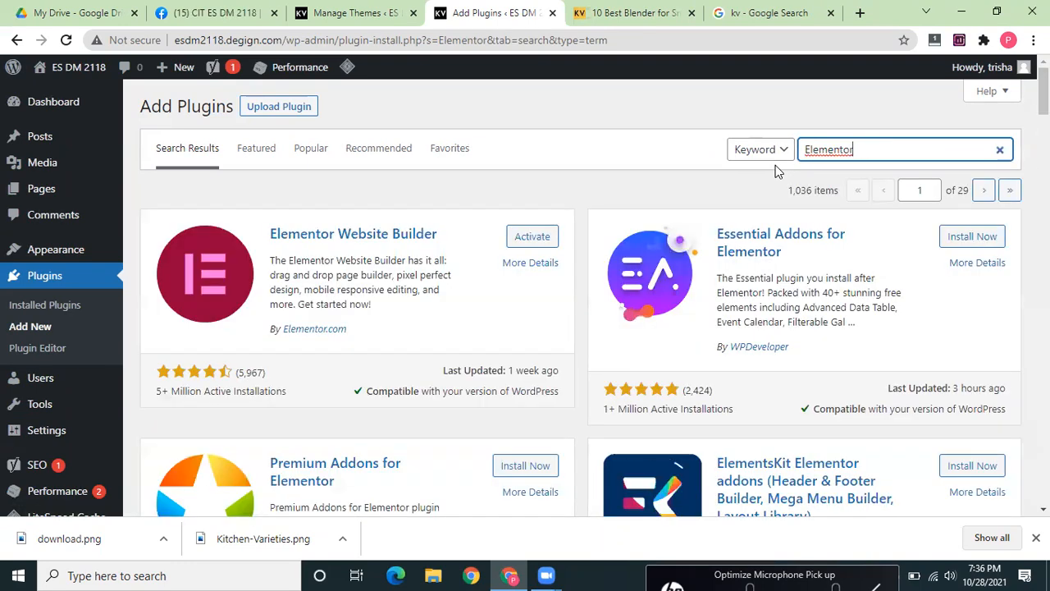
- Activate the Elementor Website Builder plugin and check its entry in the installed plugins list
left_click(534, 237)
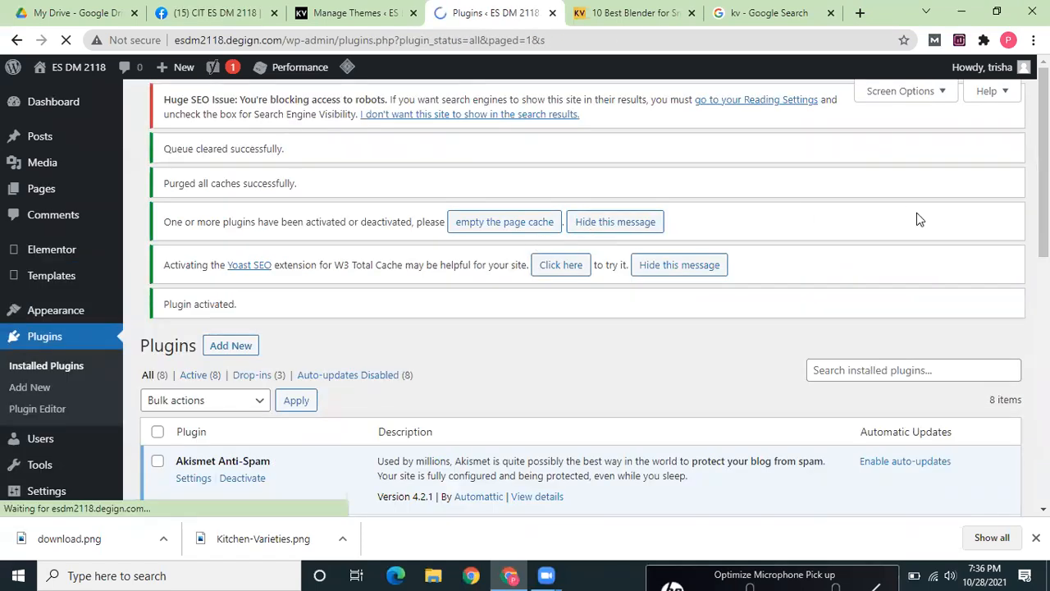
scroll(1043, 205, "down", 2)
scroll(581, 287, "down", 1)
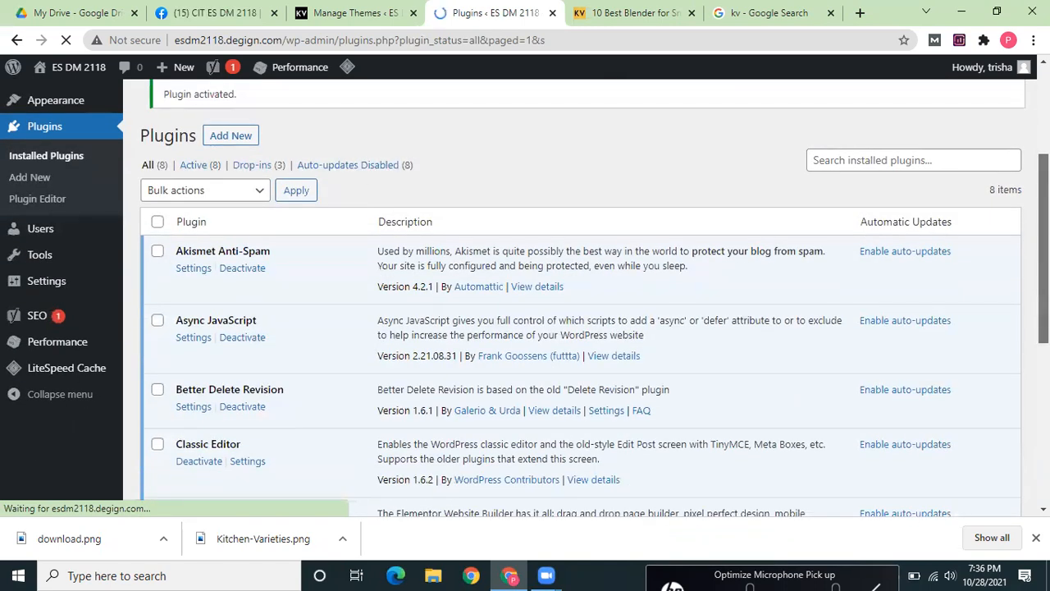
scroll(581, 295, "down", 2)
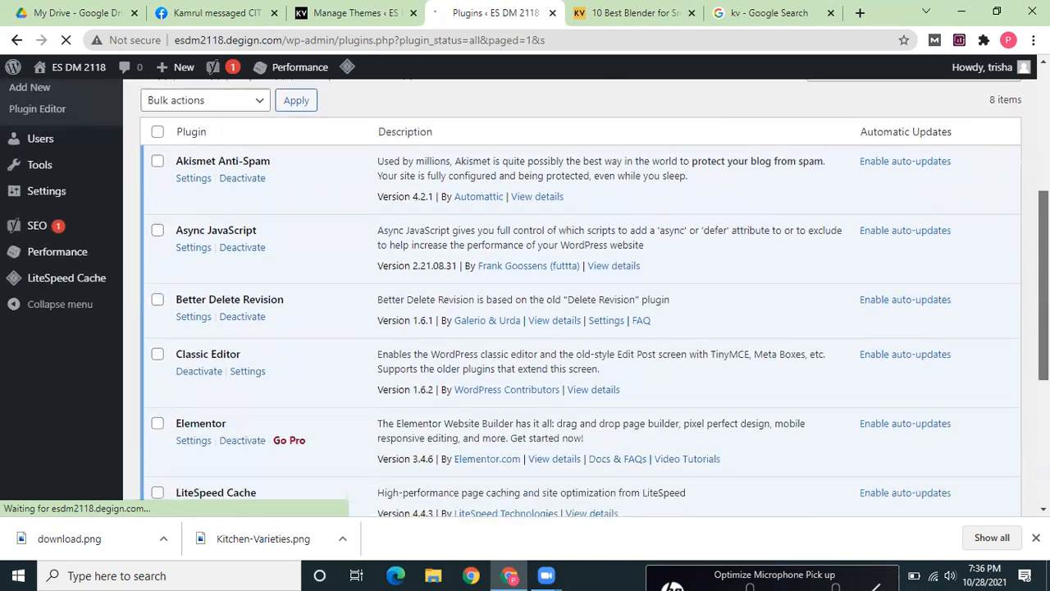
scroll(226, 374, "up", 5)
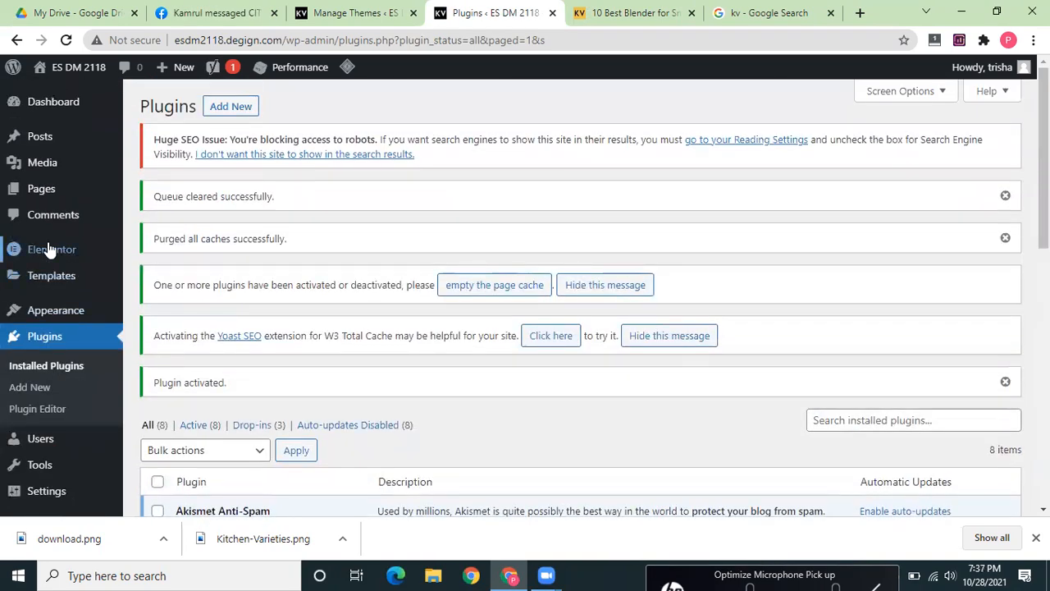
mouse_move(48, 249)
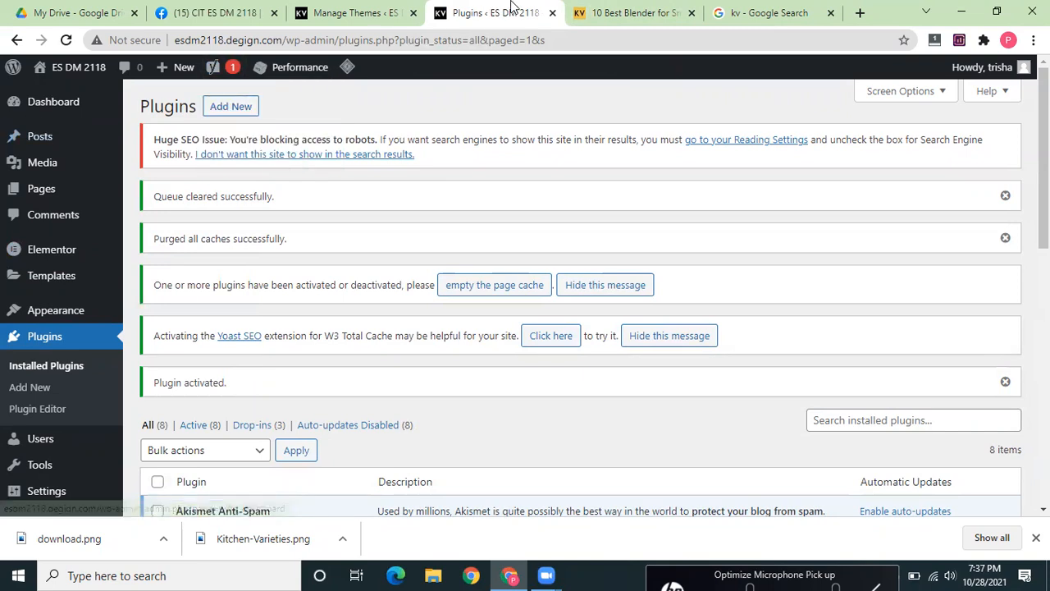
- Leave the plugins page and load the site's front page at esdm2118.degign.com
left_click(345, 6)
left_click(500, 10)
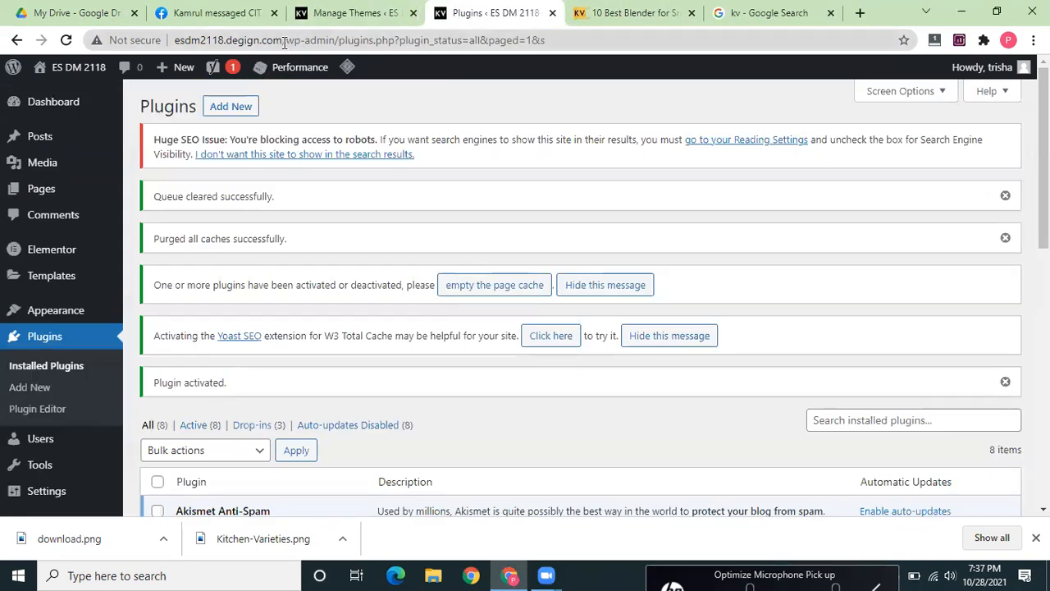
left_click_drag(284, 43, 615, 64)
key("BackSpace")
key("Return")
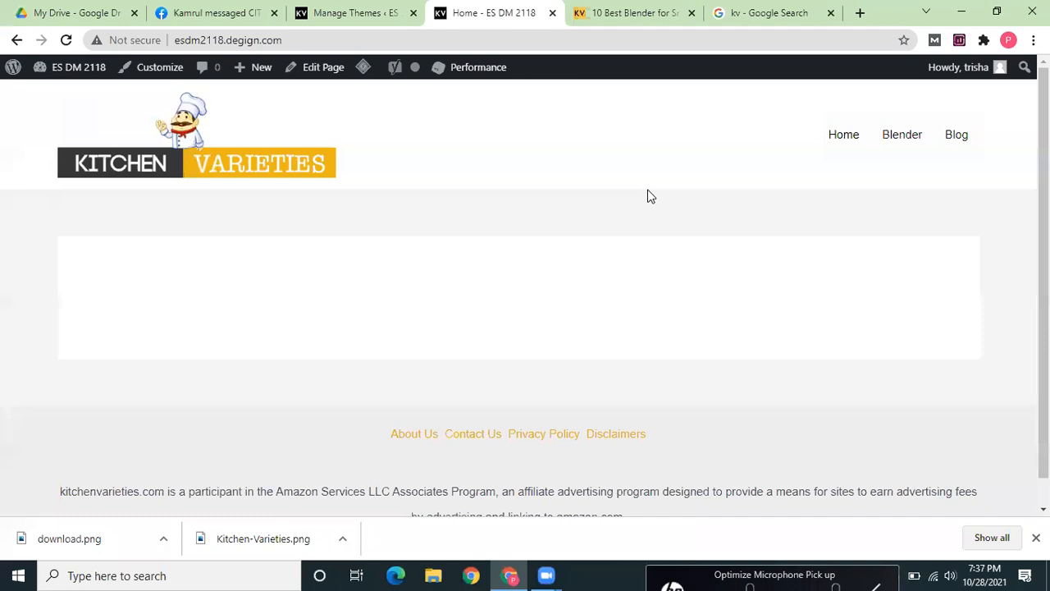
- Open the Home page for editing and launch it in the Elementor editor
left_click(314, 68)
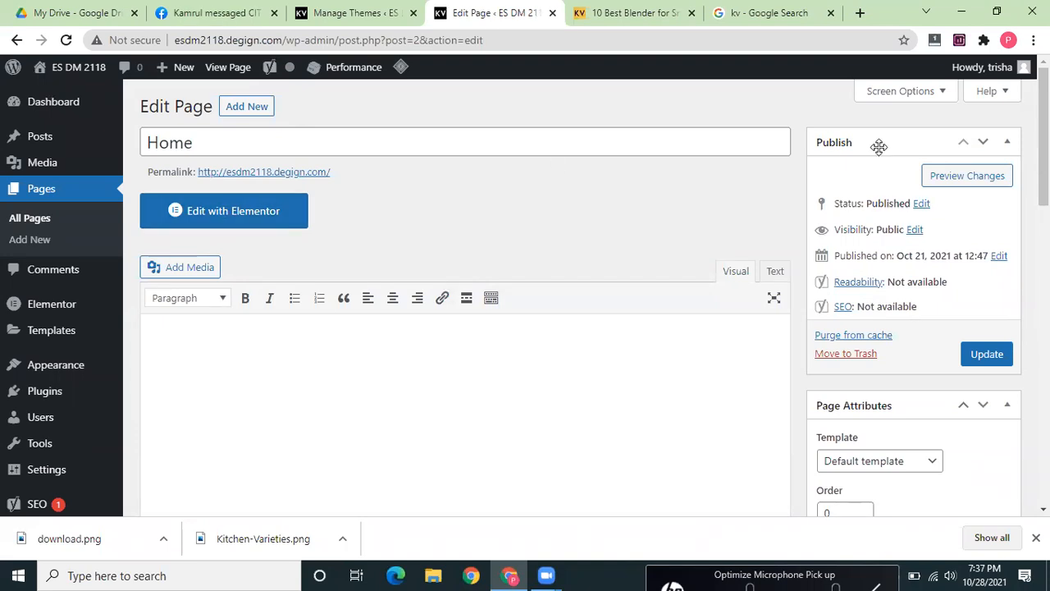
scroll(1044, 139, "down", 1)
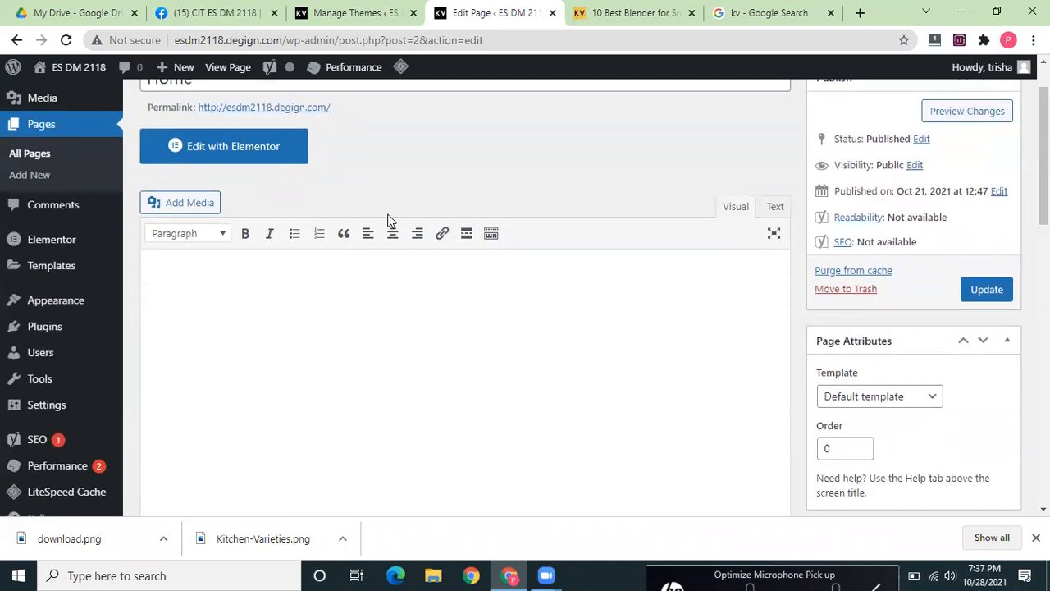
left_click(275, 157)
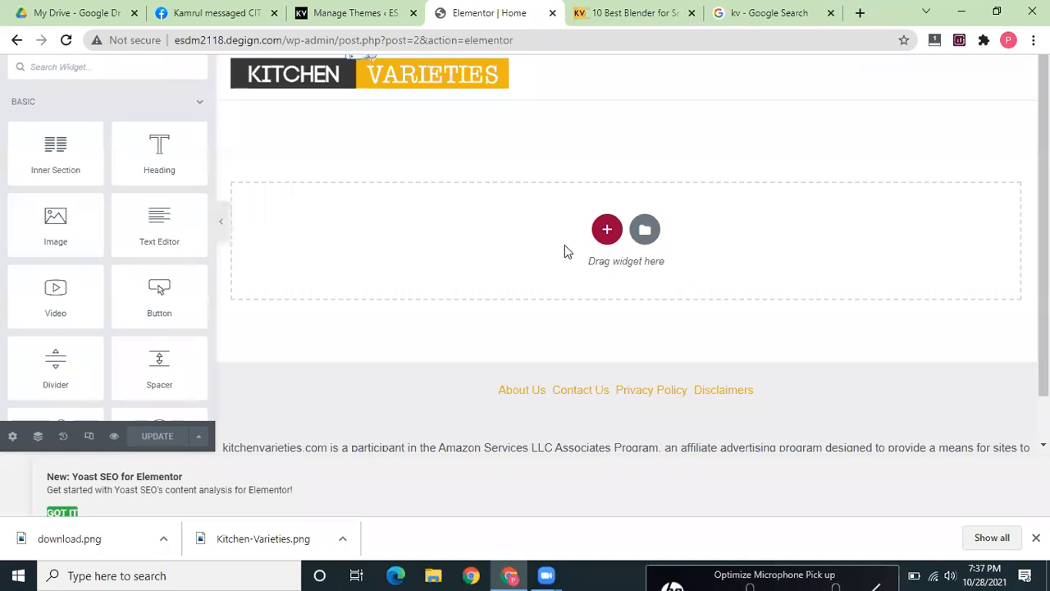
- Review the Kitchen Varieties reference article from its footer up to the header and banner image
left_click(624, 12)
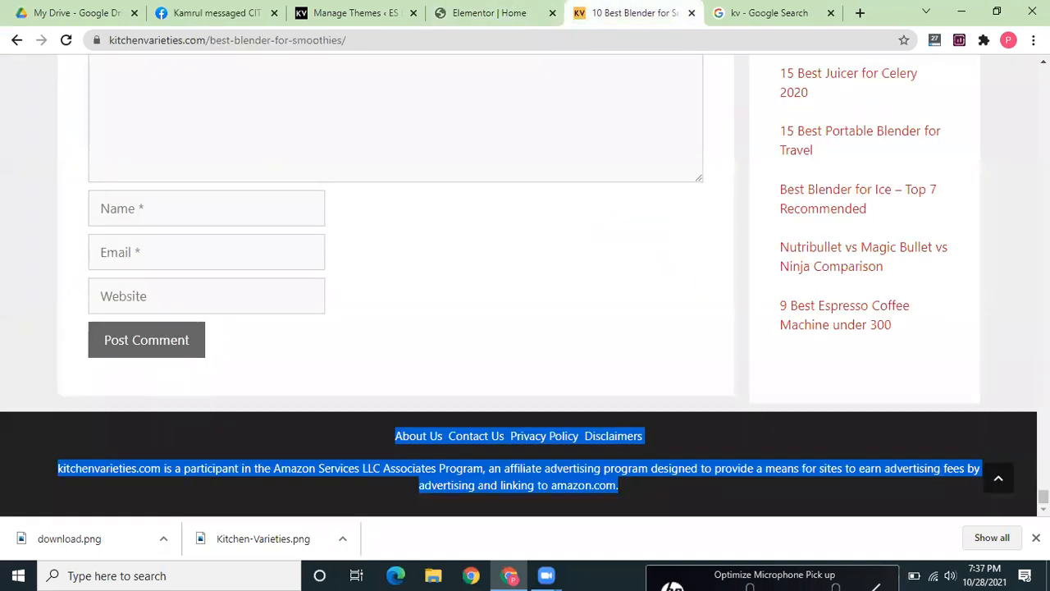
scroll(394, 287, "up", 15)
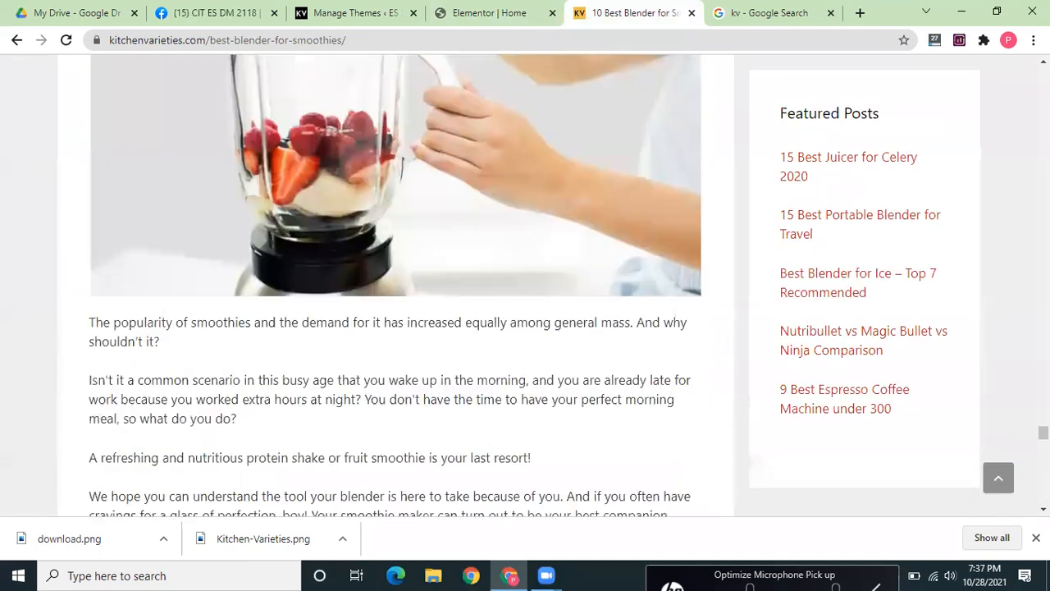
scroll(393, 287, "up", 5)
scroll(481, 235, "up", 20)
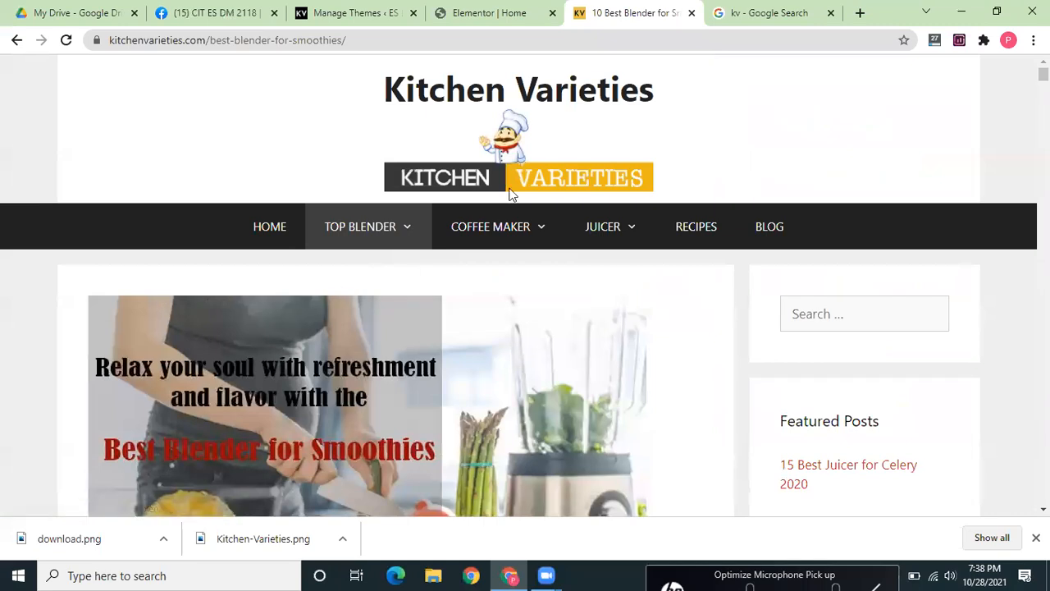
- Replace the "kv" Google search with "blender" and show the image results
left_click(727, 12)
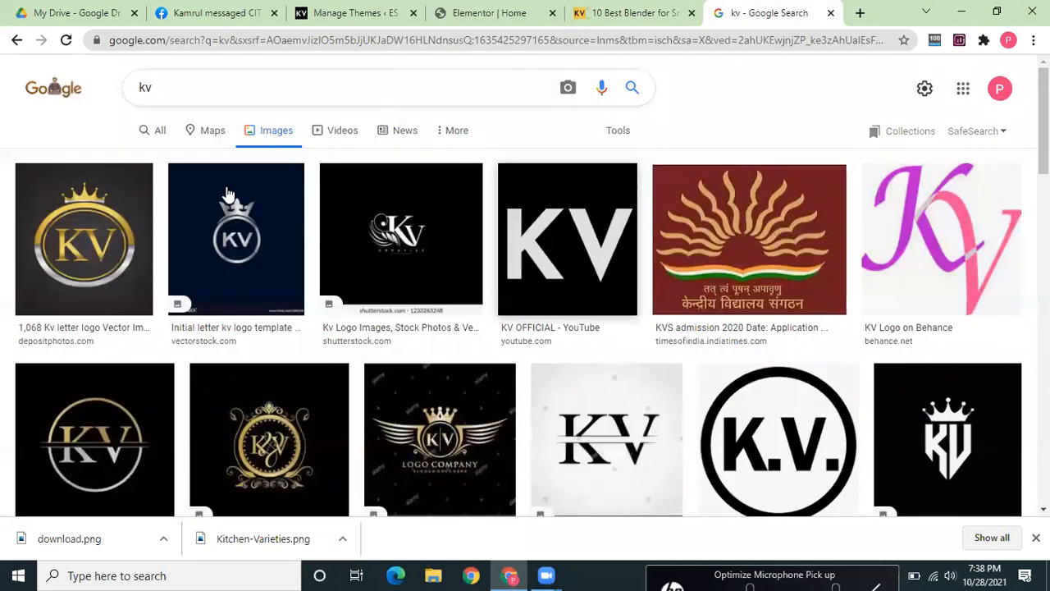
left_click(16, 41)
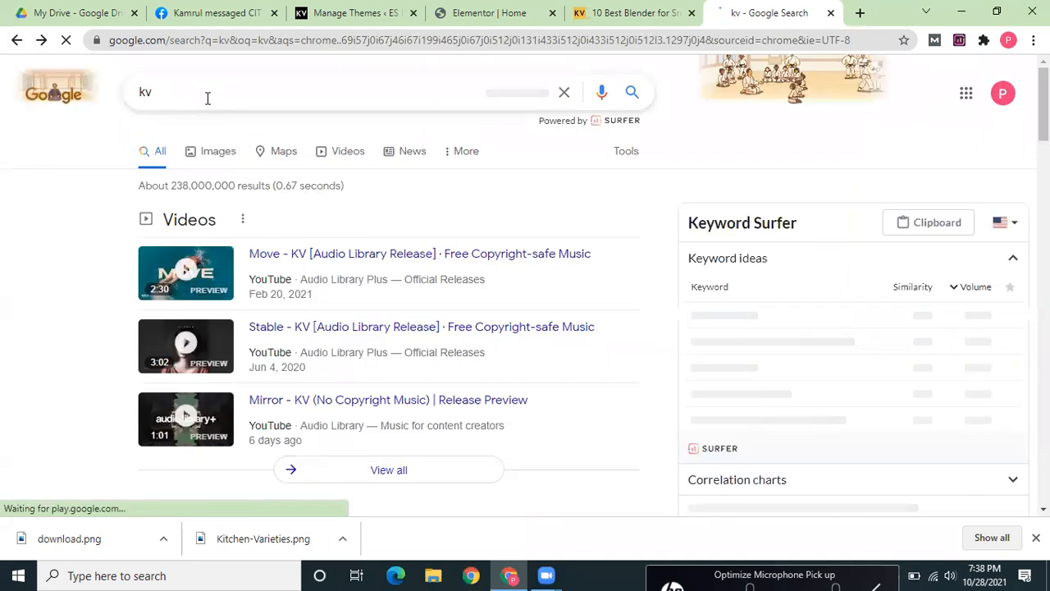
left_click_drag(206, 97, 138, 92)
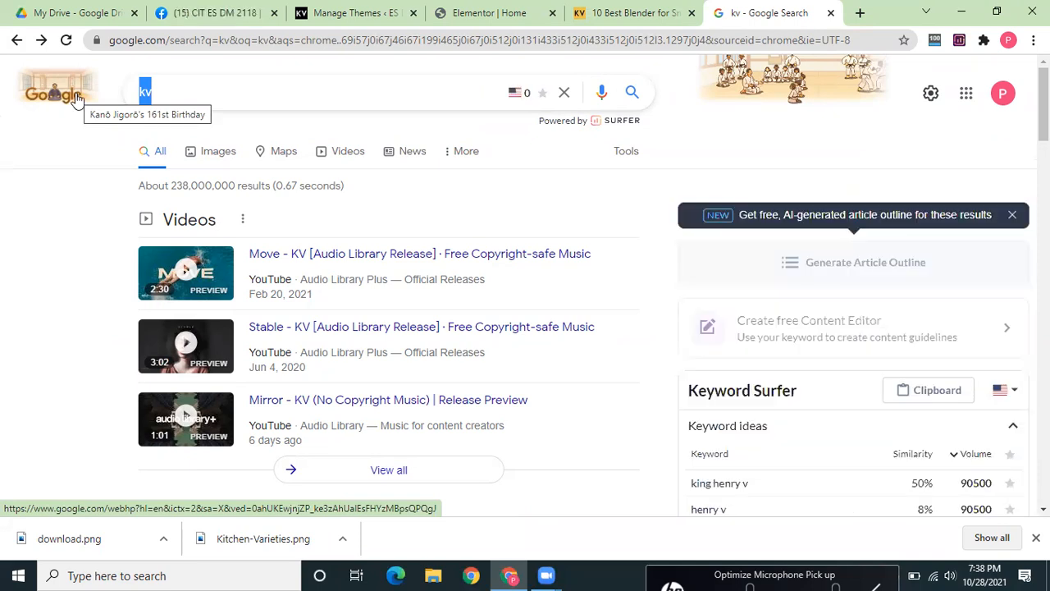
type("blen")
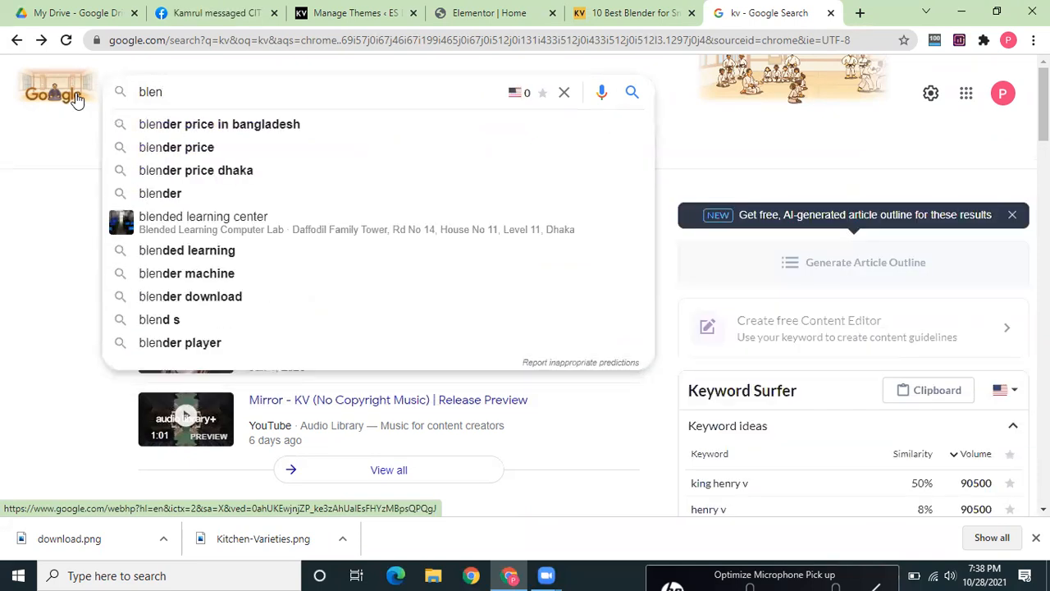
type("der")
key("Return")
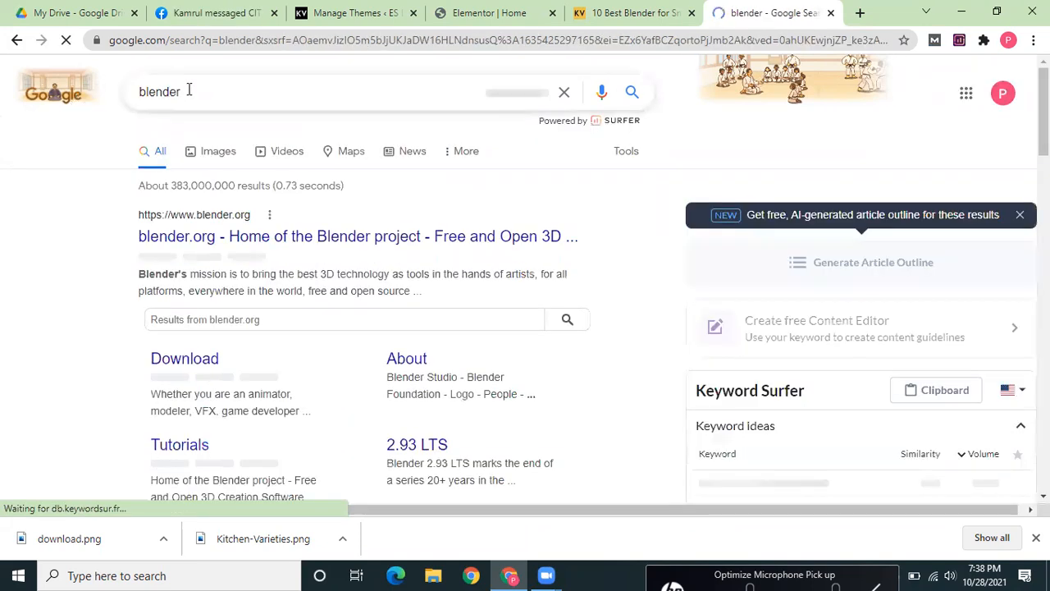
left_click(215, 154)
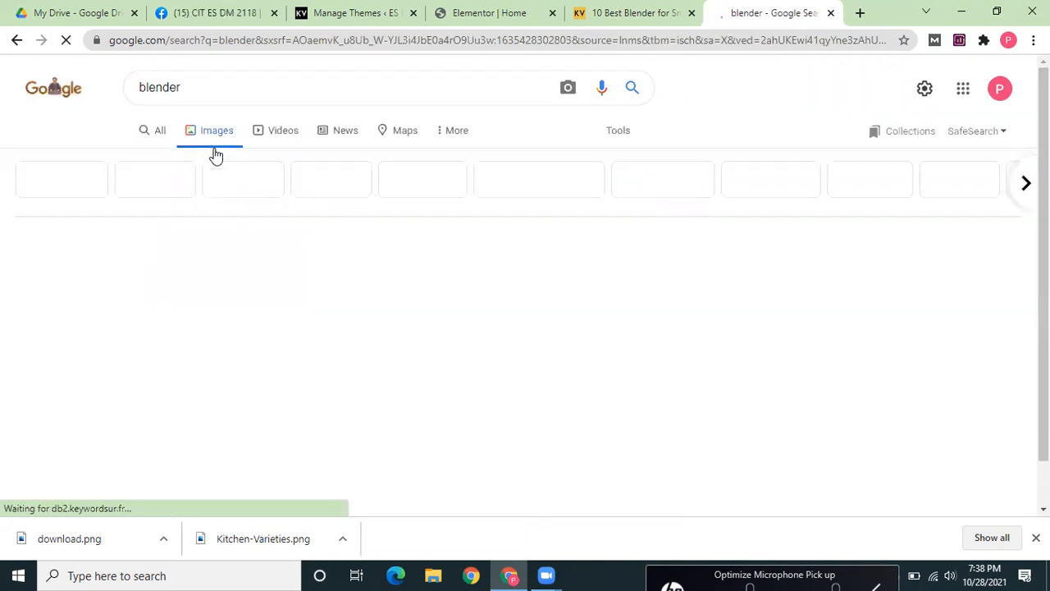
- Browse the blender images and open the related picture from theblendtechnology.com showing a blender with vegetables and fruit
scroll(733, 513, "down", 3)
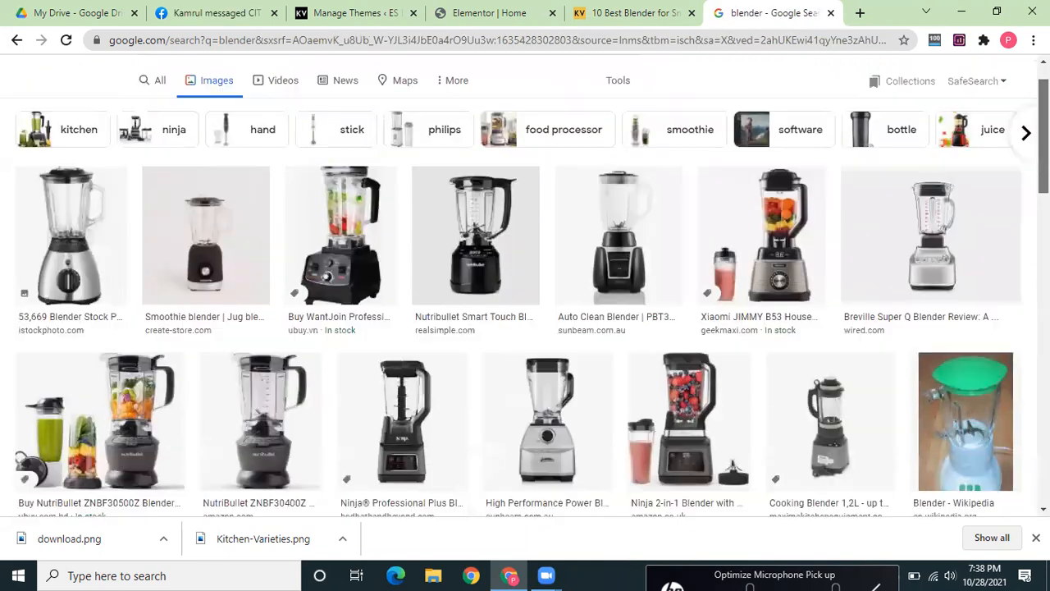
scroll(932, 200, "down", 4)
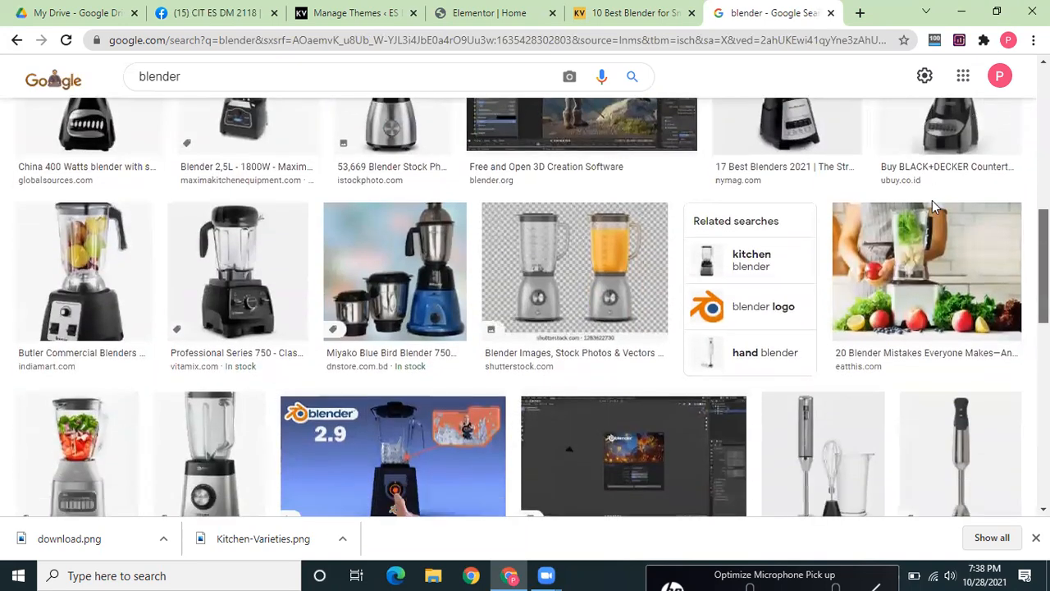
scroll(932, 200, "down", 2)
left_click(931, 206)
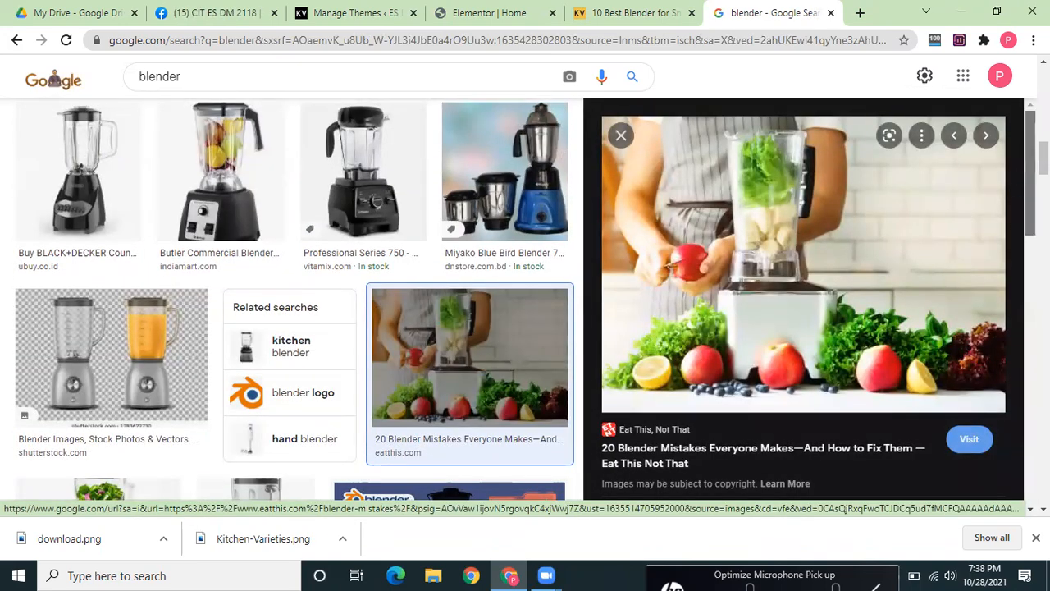
scroll(1018, 195, "down", 3)
scroll(835, 300, "down", 1)
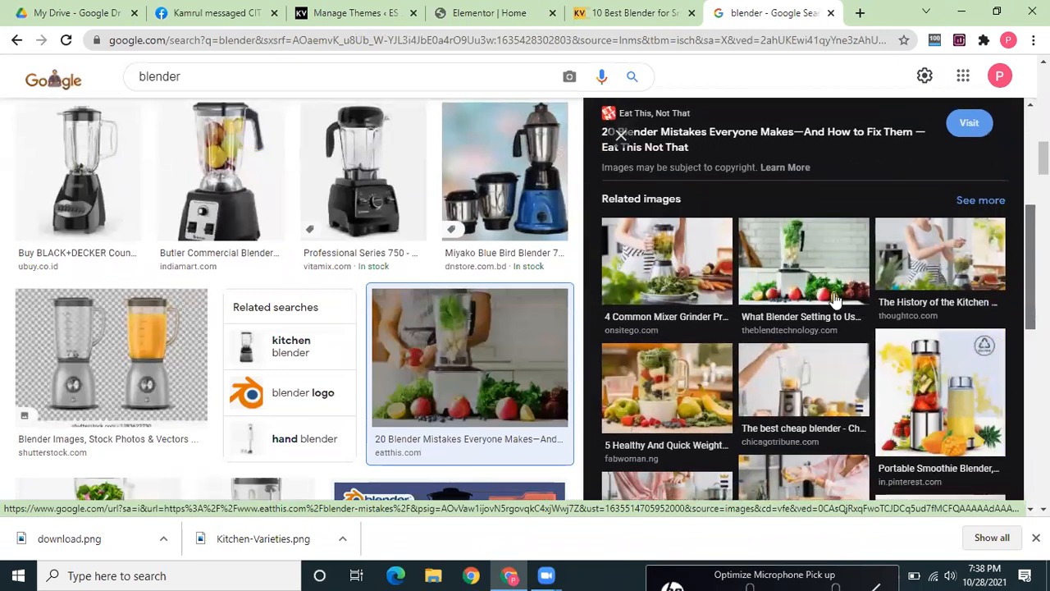
left_click(786, 271)
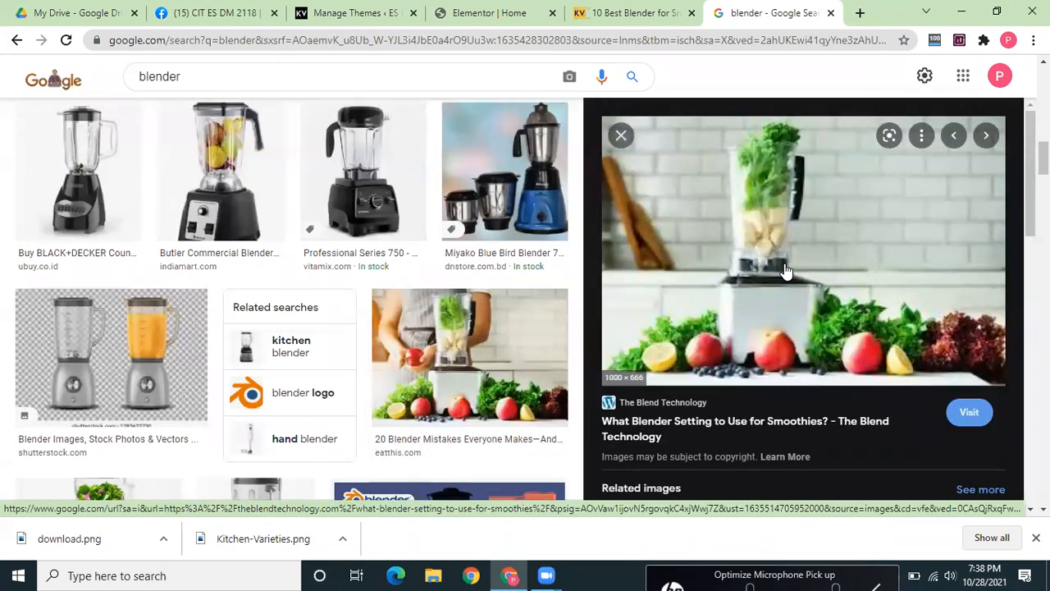
- Save the previewed blender image to the Desktop as What-Blender-Setting-to-Use-for-Smoothies.jpg
right_click(727, 232)
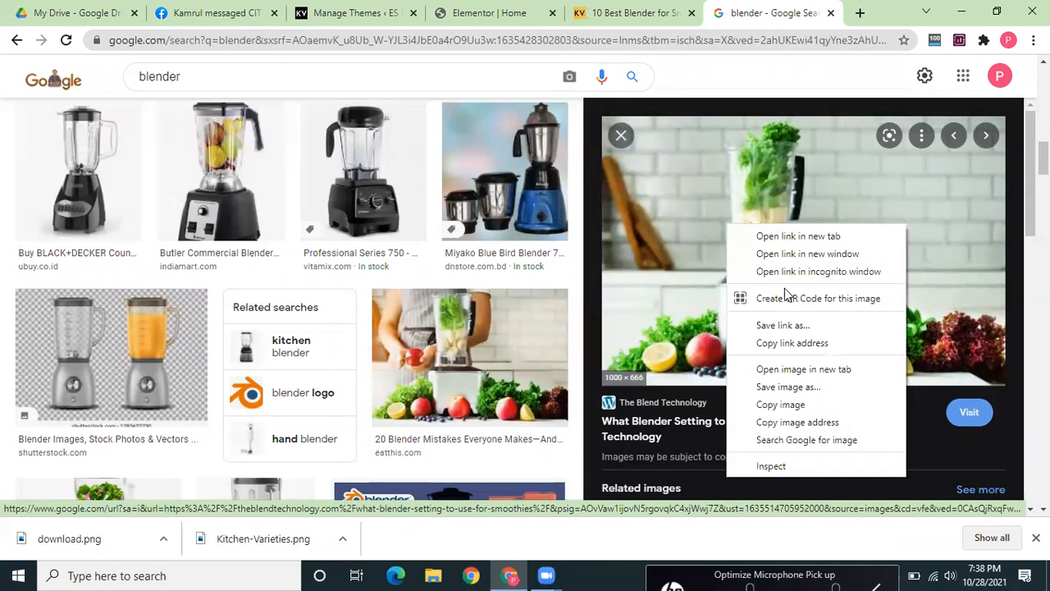
left_click(772, 386)
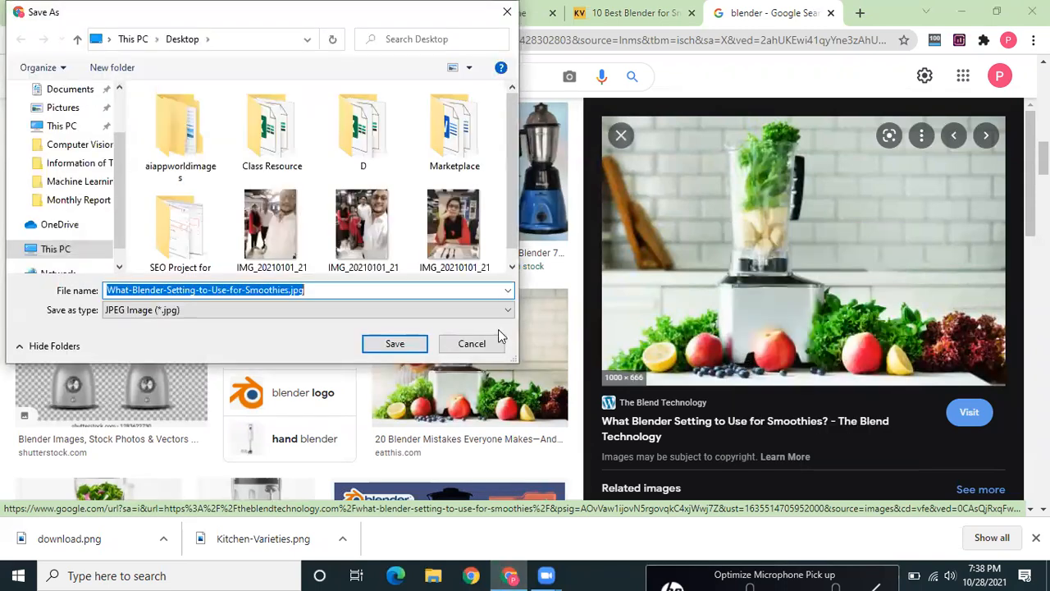
left_click(397, 343)
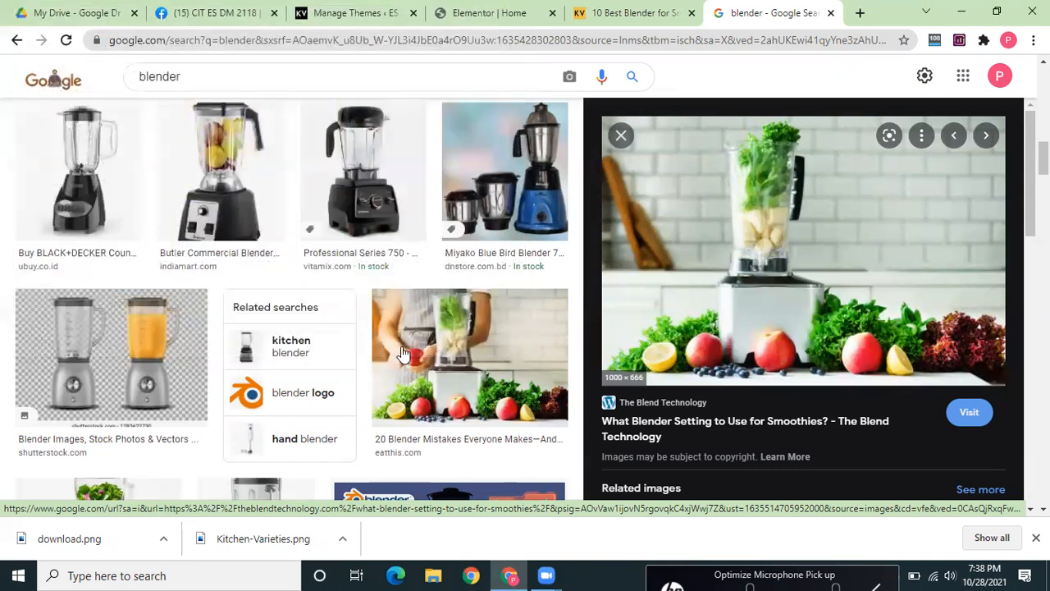
- Return to the Elementor page, add a single-column section and place an Image widget in it
left_click(457, 10)
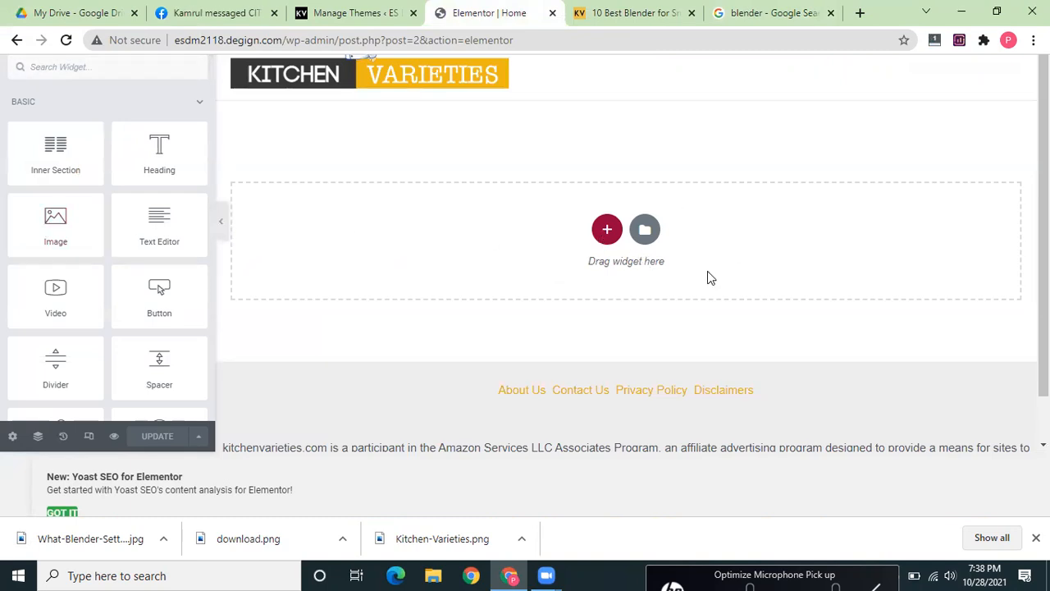
left_click(606, 238)
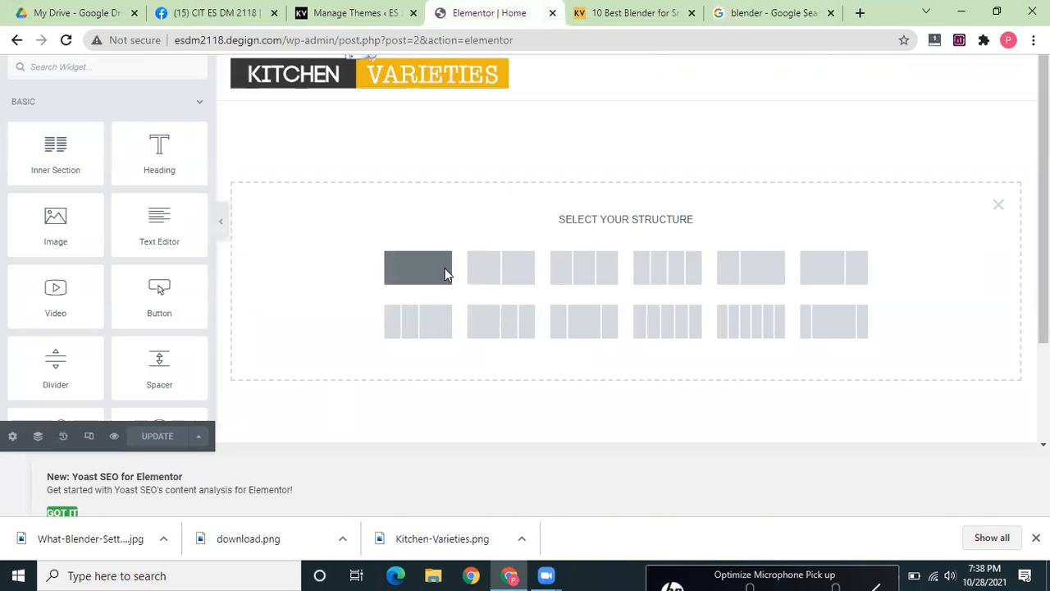
left_click(418, 267)
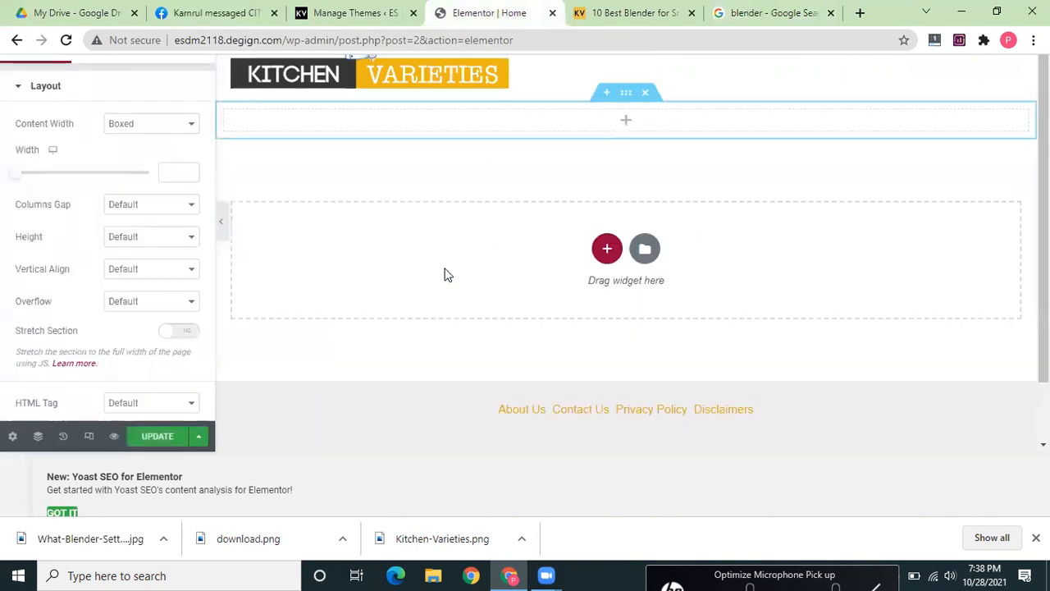
left_click(621, 121)
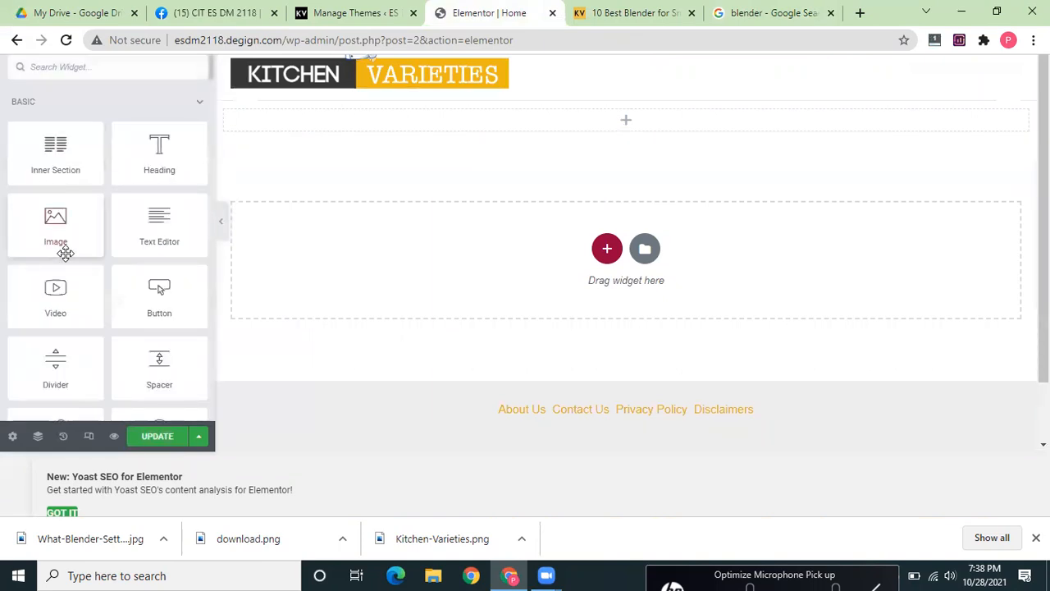
left_click_drag(52, 223, 626, 131)
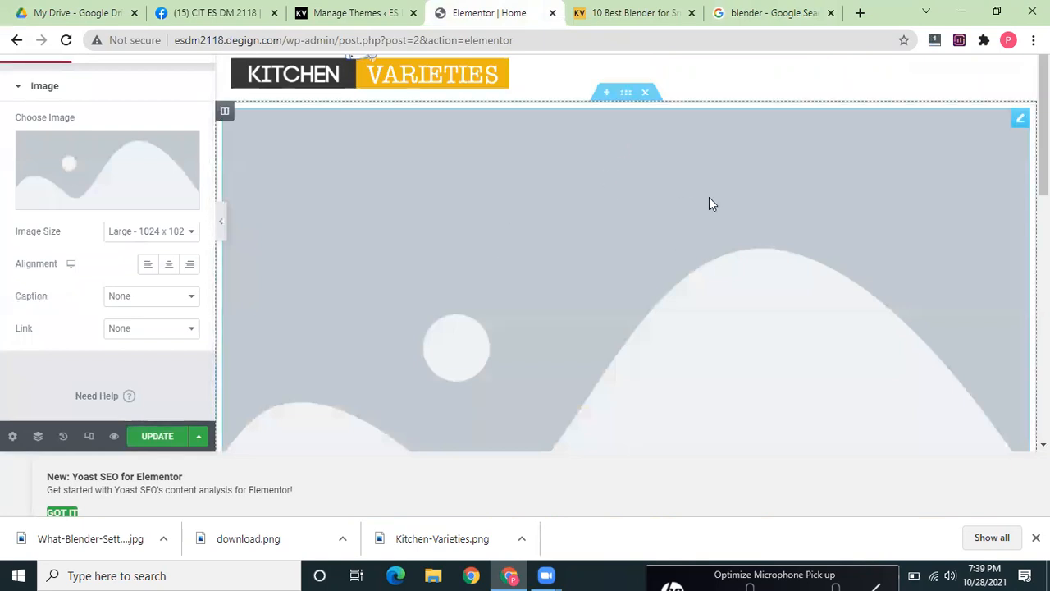
- Upload What-Blender-Setting-to-Use-for-Smoothies.jpg from the Desktop as the Image widget's picture
scroll(626, 270, "down", 4)
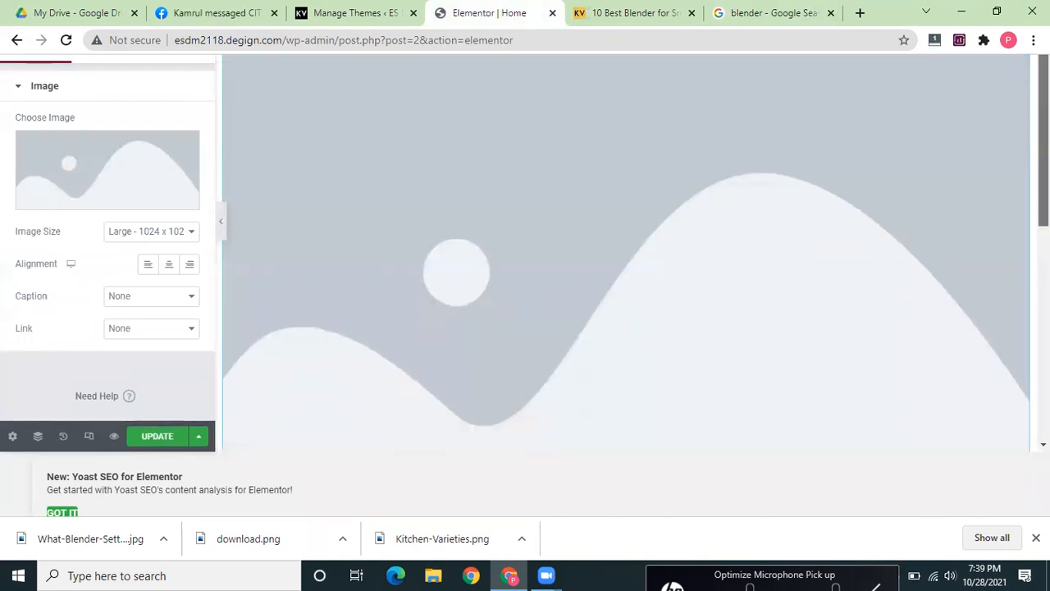
scroll(626, 246, "up", 2)
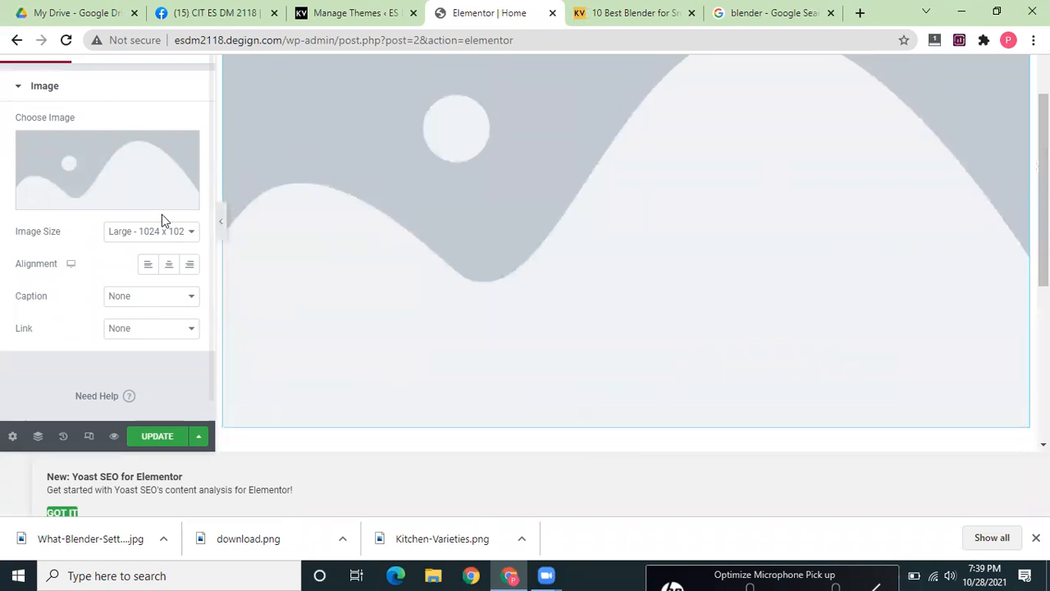
left_click(119, 182)
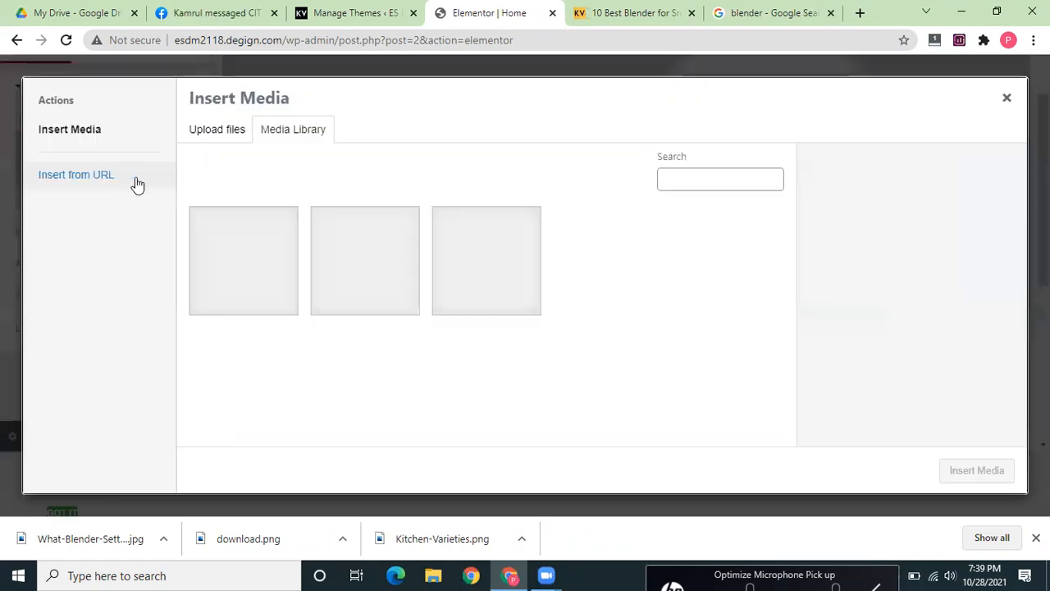
left_click(221, 131)
left_click(618, 308)
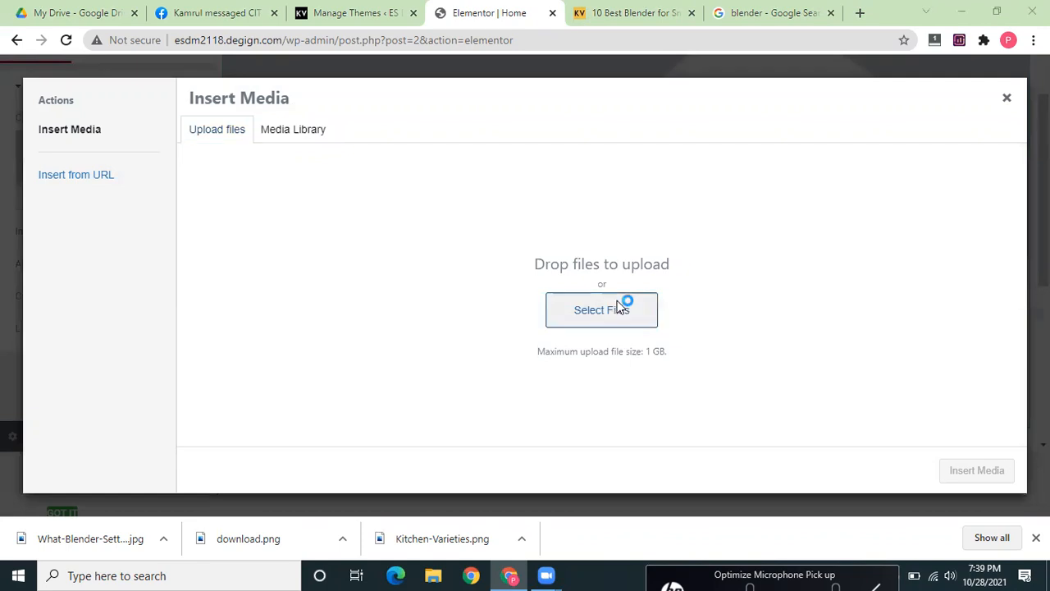
left_click_drag(511, 126, 490, 290)
left_click(394, 267)
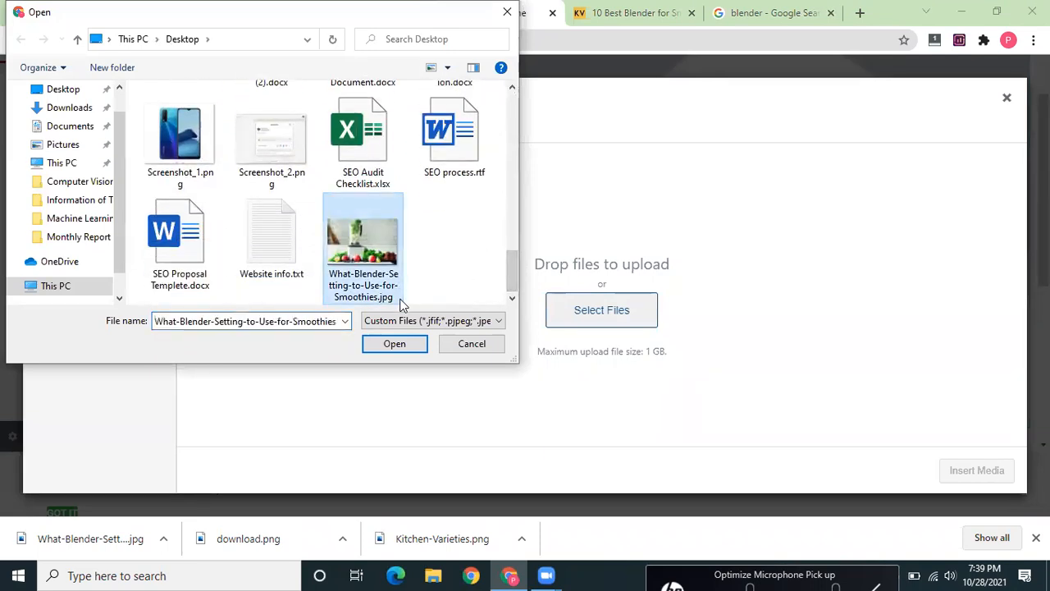
left_click(394, 344)
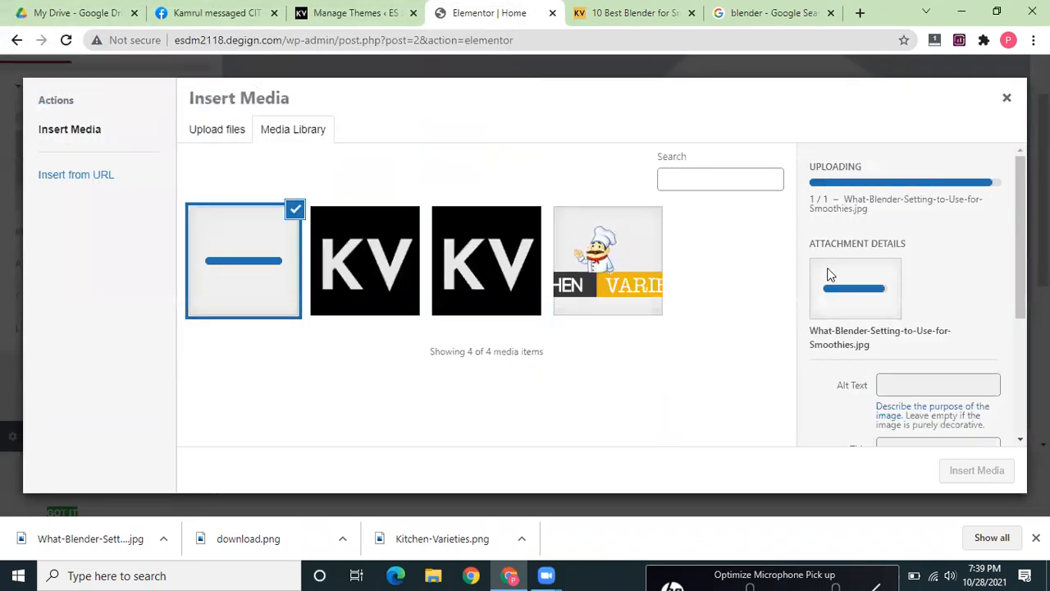
- Insert the uploaded blender picture into the Image widget, leaving its alt text empty, and check it on the page
scroll(1023, 272, "down", 2)
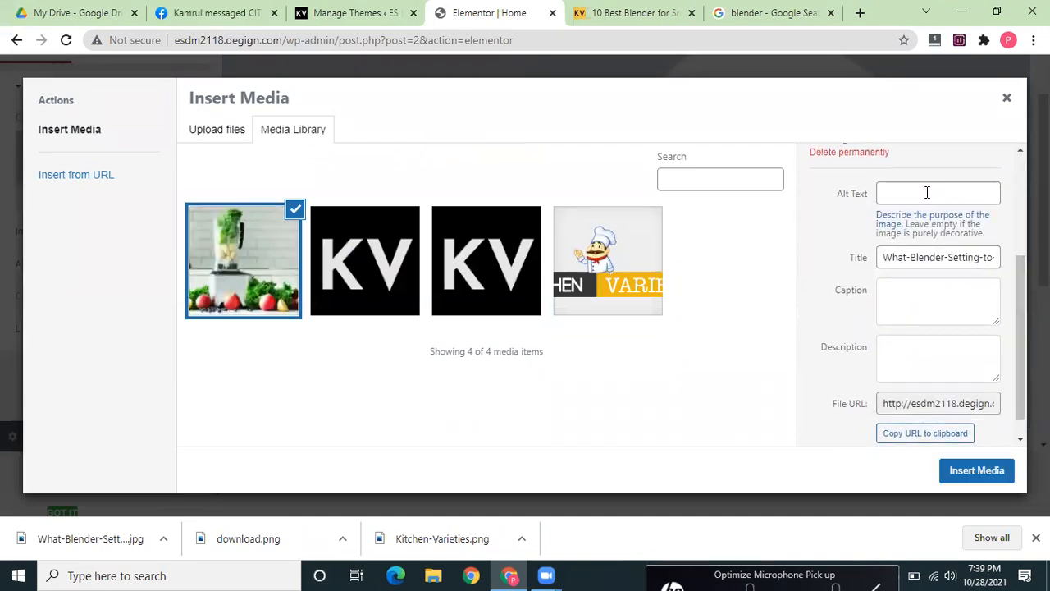
left_click(927, 193)
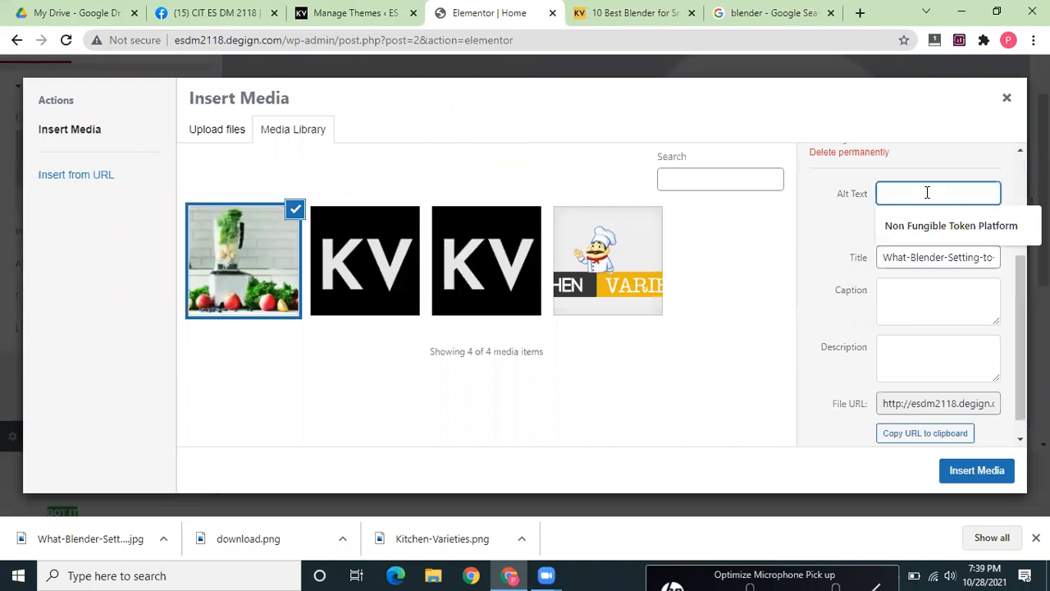
left_click(979, 470)
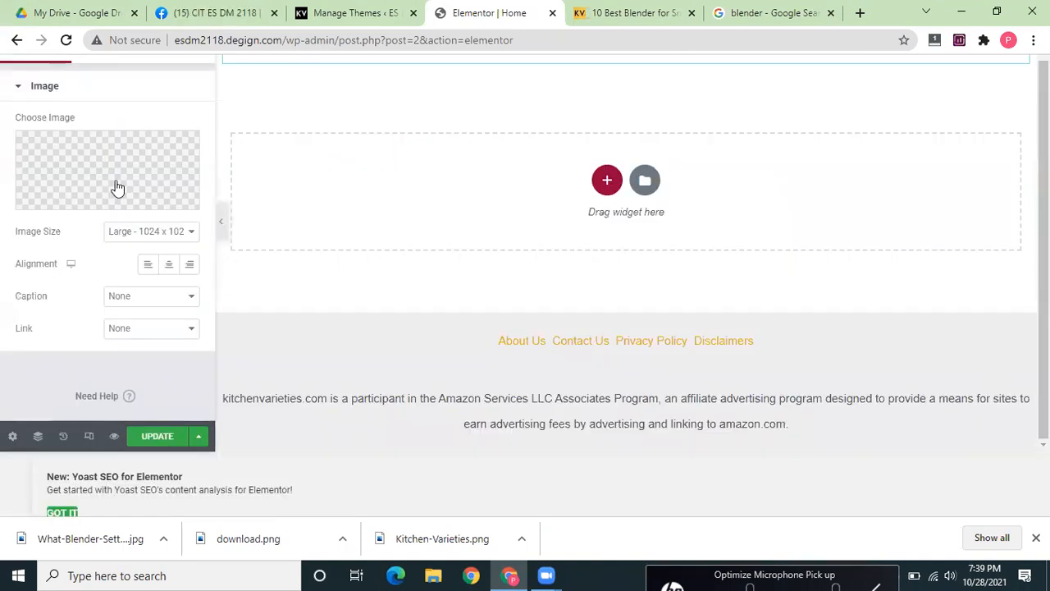
scroll(626, 254, "up", 2)
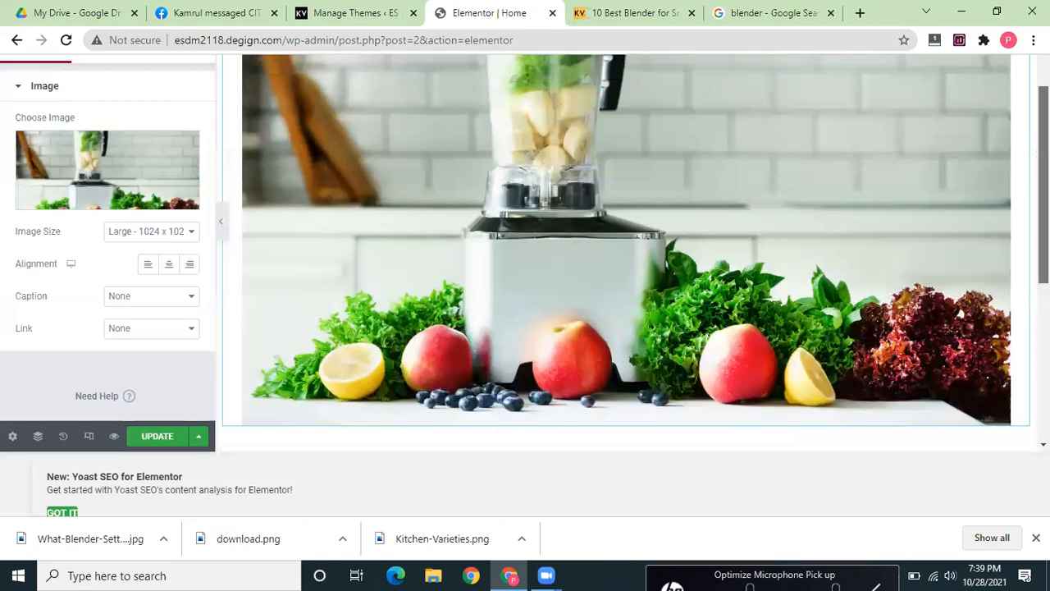
- Open the reference site's homepage at kitchenvarieties.com and examine the layout of its banner and the section below it
scroll(596, 309, "down", 5)
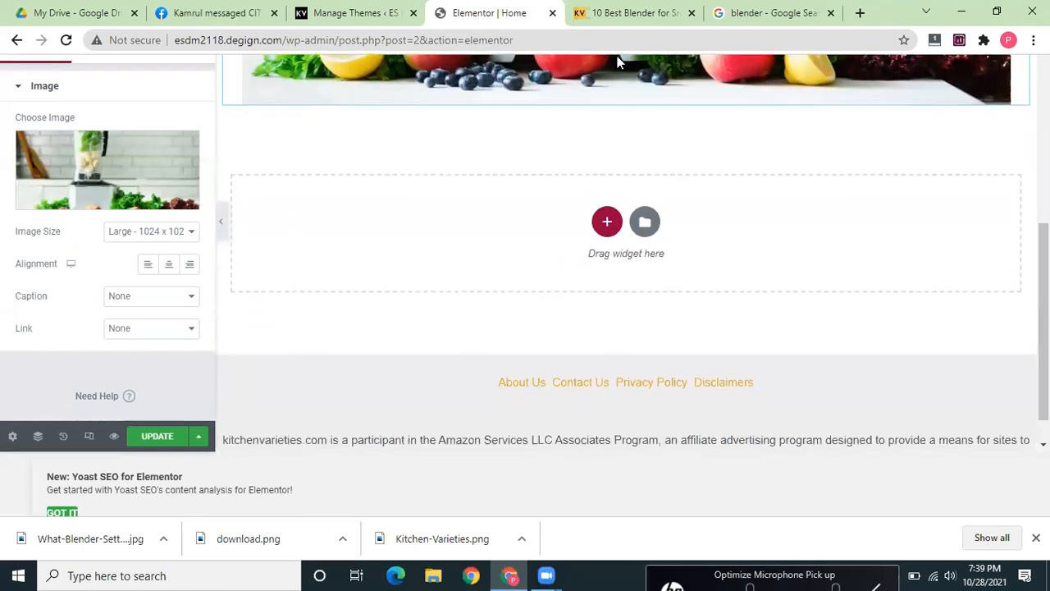
left_click(611, 18)
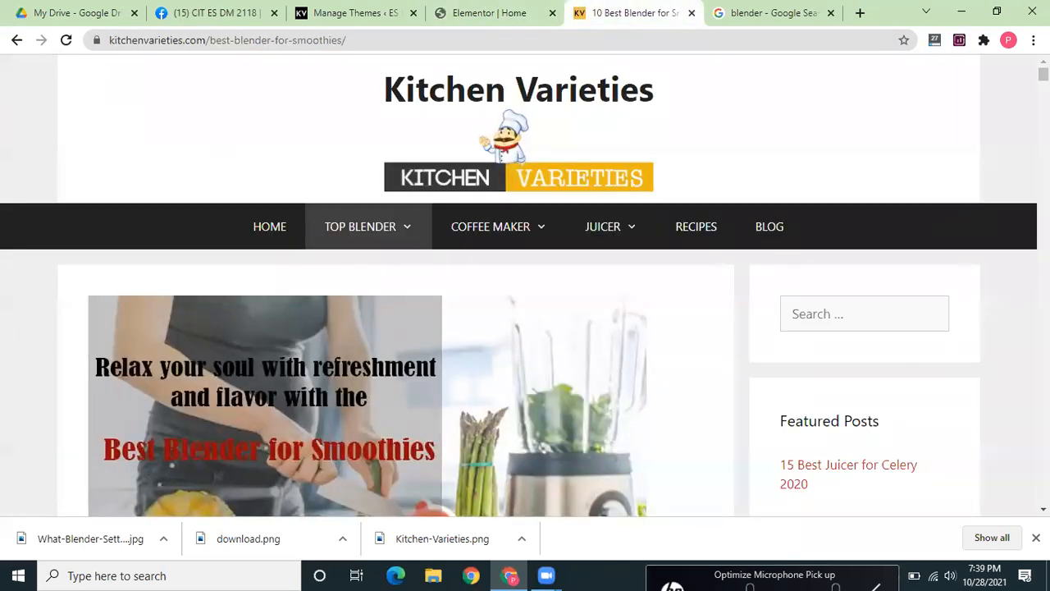
scroll(518, 284, "down", 10)
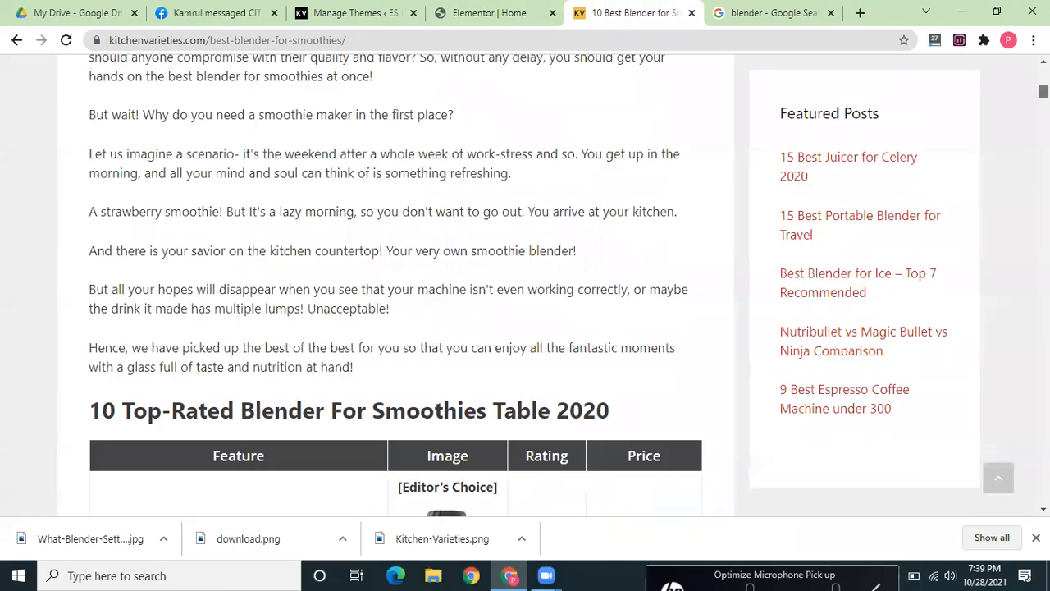
scroll(804, 63, "up", 10)
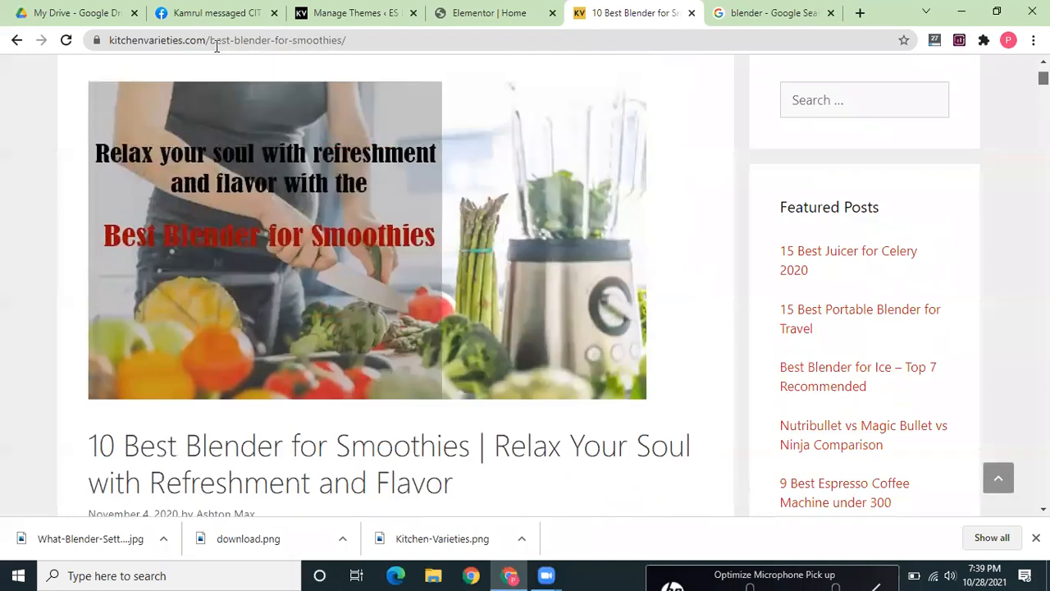
left_click_drag(211, 41, 583, 99)
key("BackSpace")
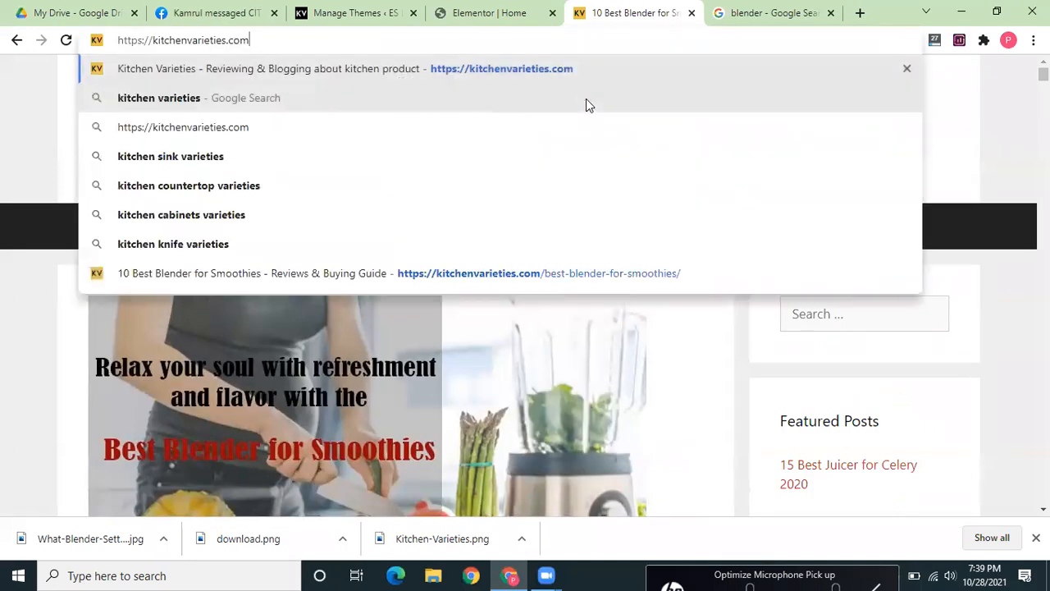
key("Return")
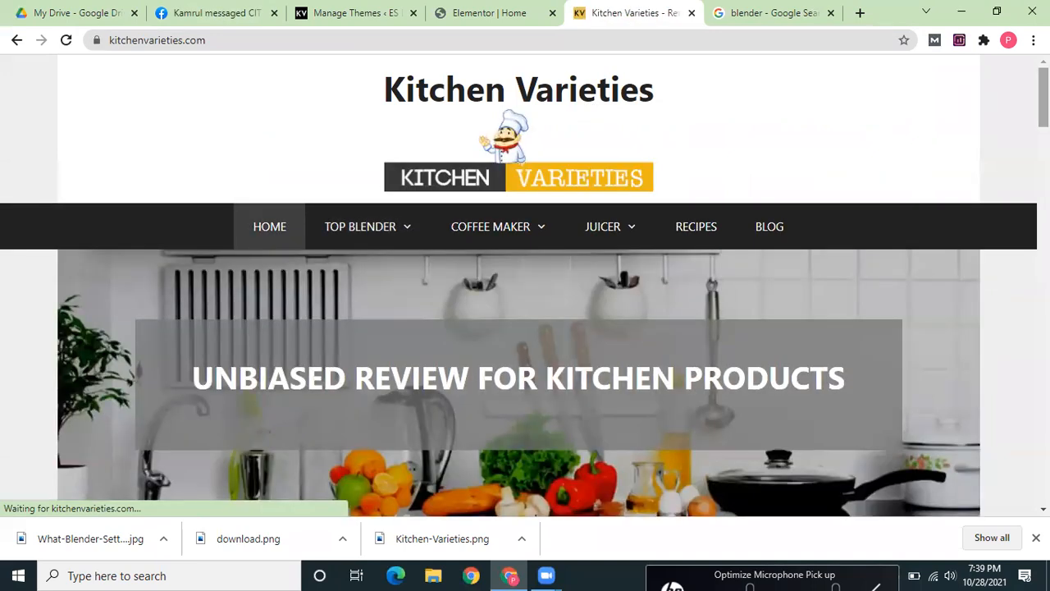
scroll(526, 287, "down", 3)
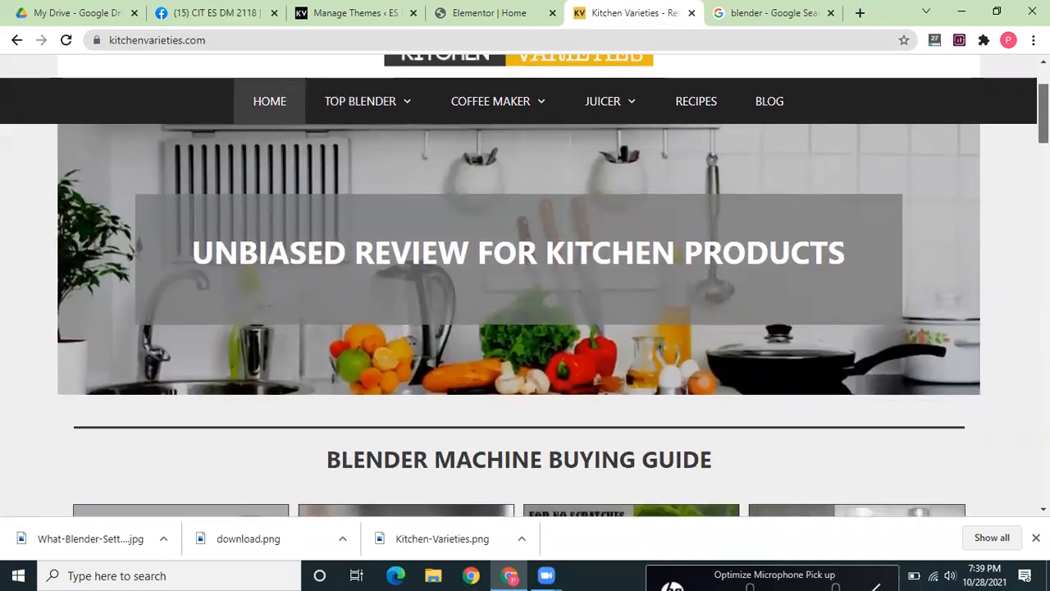
scroll(895, 121, "down", 2)
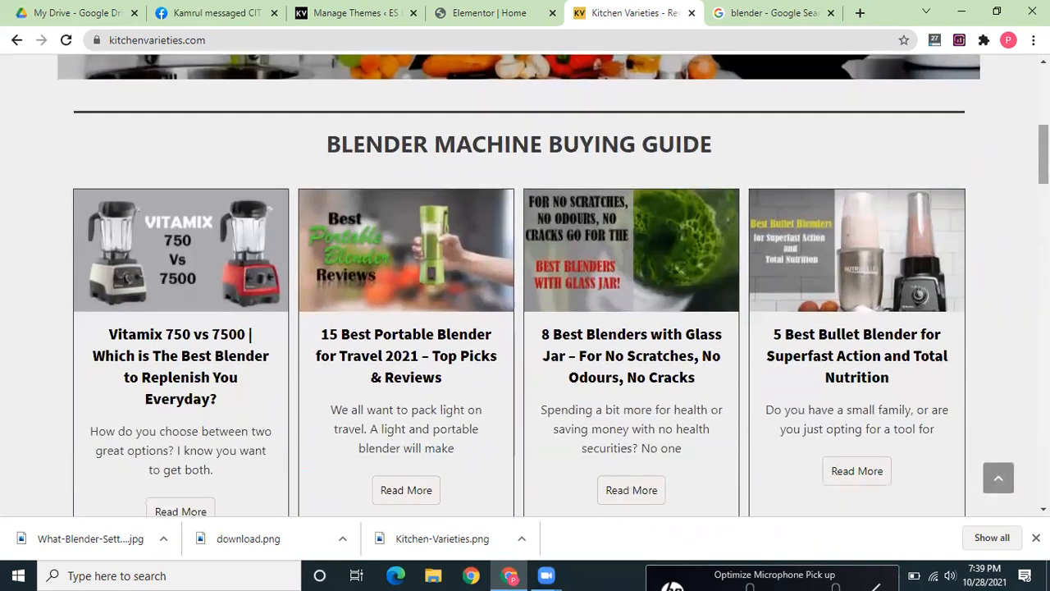
- Return to the Elementor page, add a single-column section below the blender image and place a Divider widget in it
left_click(517, 9)
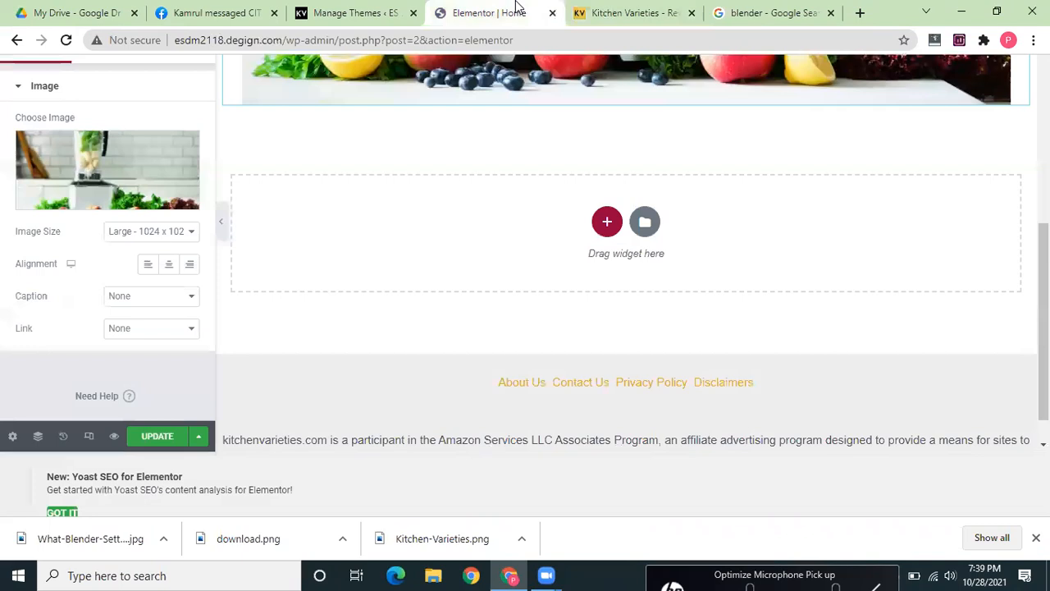
left_click(606, 223)
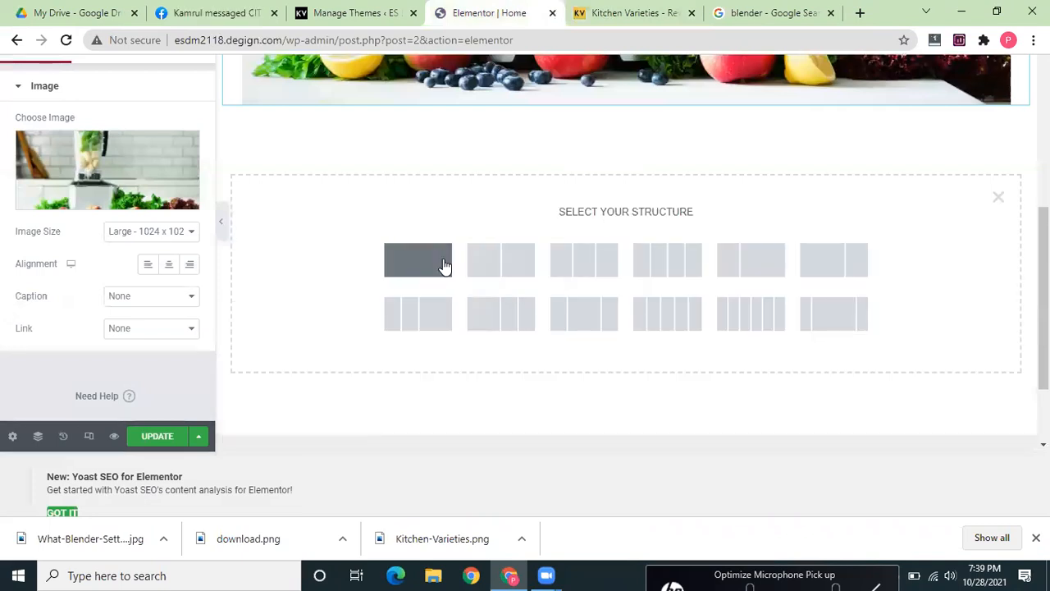
left_click(443, 263)
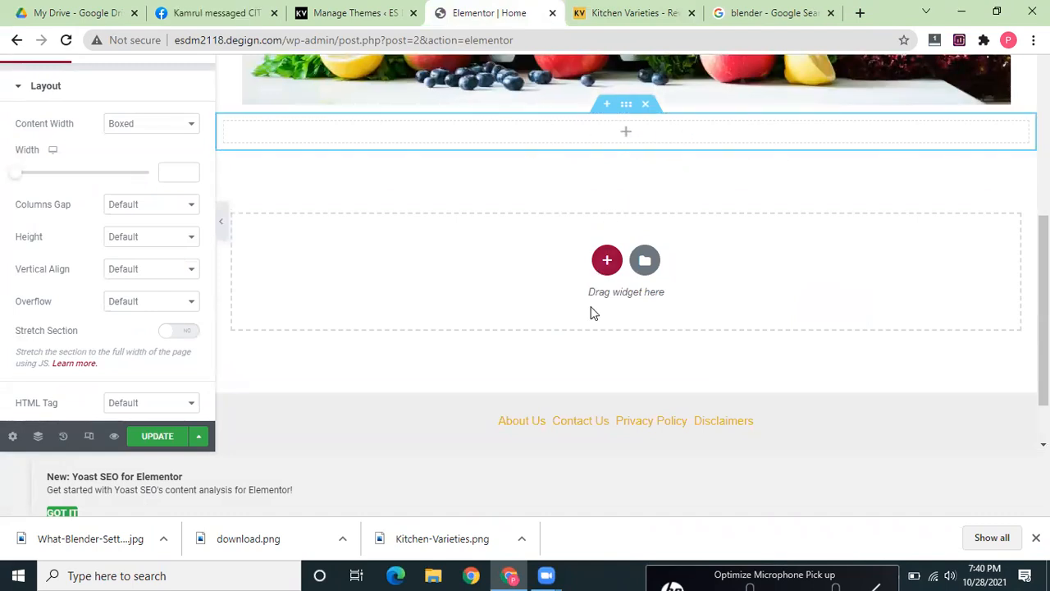
left_click(621, 134)
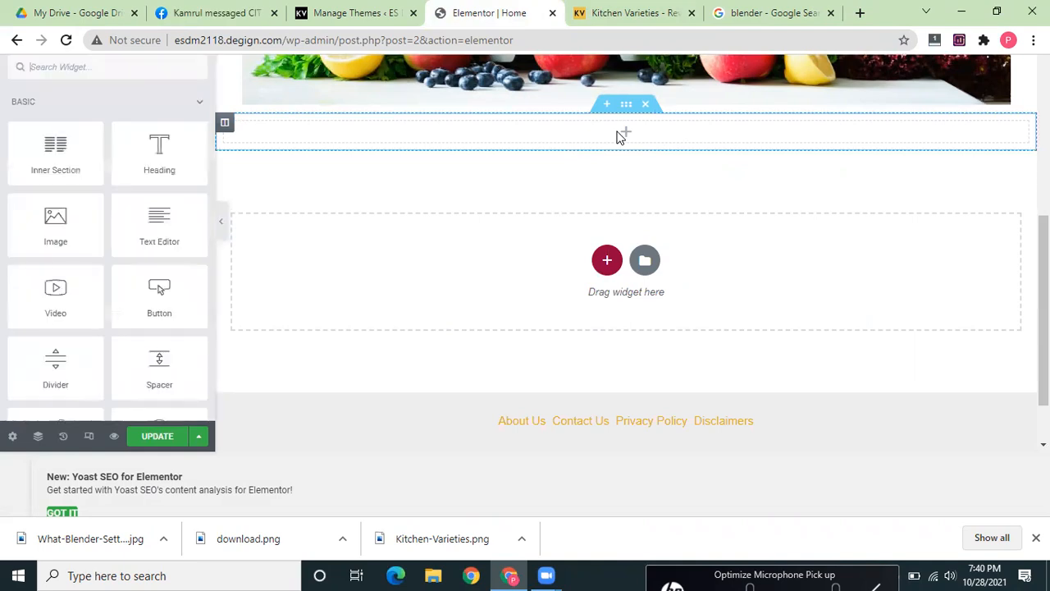
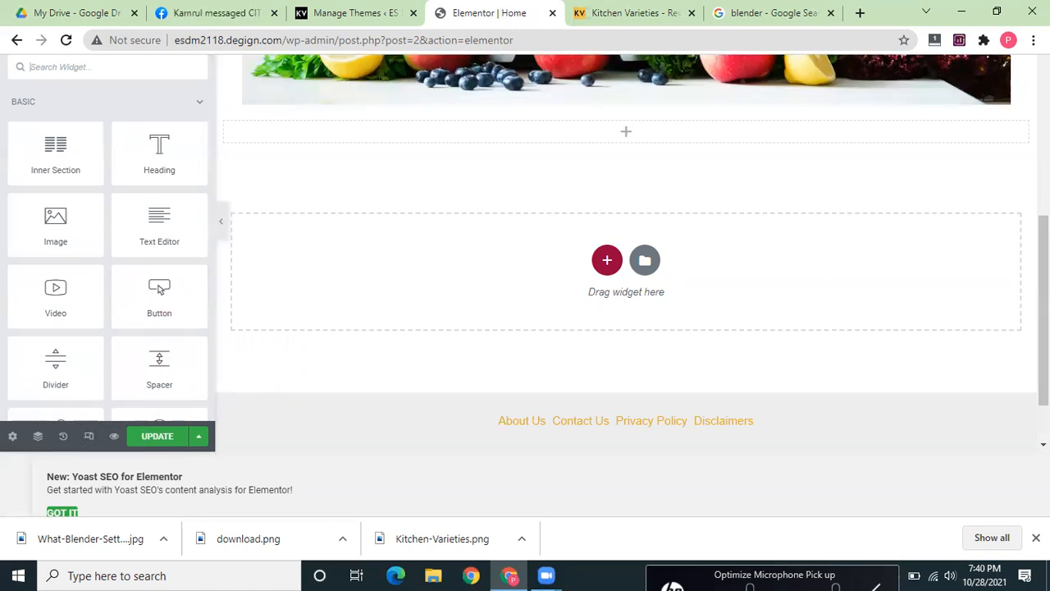
mouse_move(1044, 310)
left_mouse_down()
mouse_move(1044, 279)
mouse_move(1044, 318)
left_mouse_up()
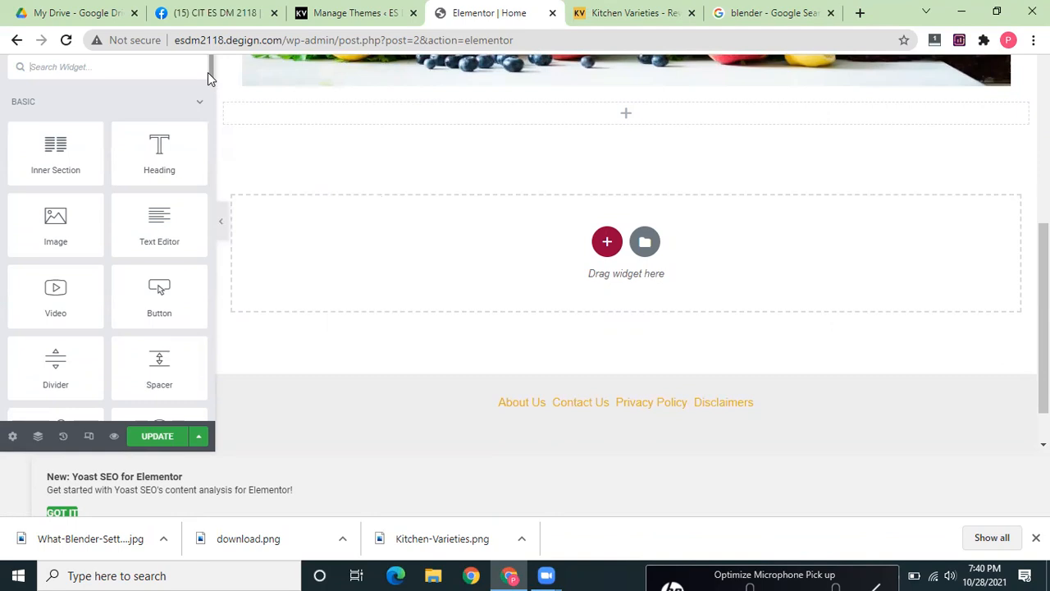
mouse_move(210, 73)
left_mouse_down()
mouse_move(222, 149)
mouse_move(221, 165)
mouse_move(215, 142)
mouse_move(211, 368)
mouse_move(206, 75)
mouse_move(214, 121)
mouse_move(206, 78)
mouse_move(208, 88)
left_mouse_up()
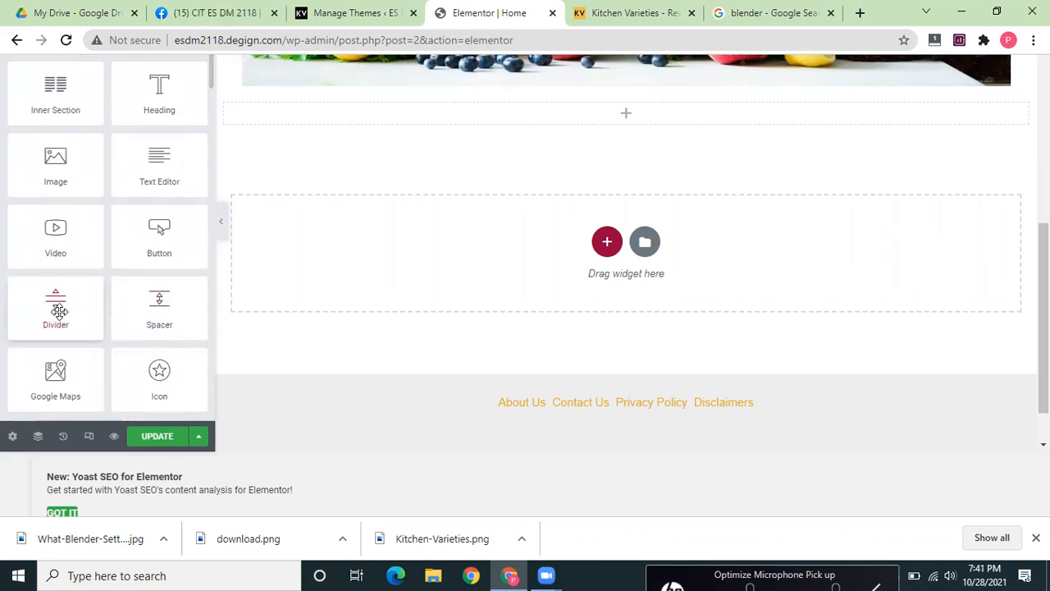
left_click_drag(41, 303, 599, 121)
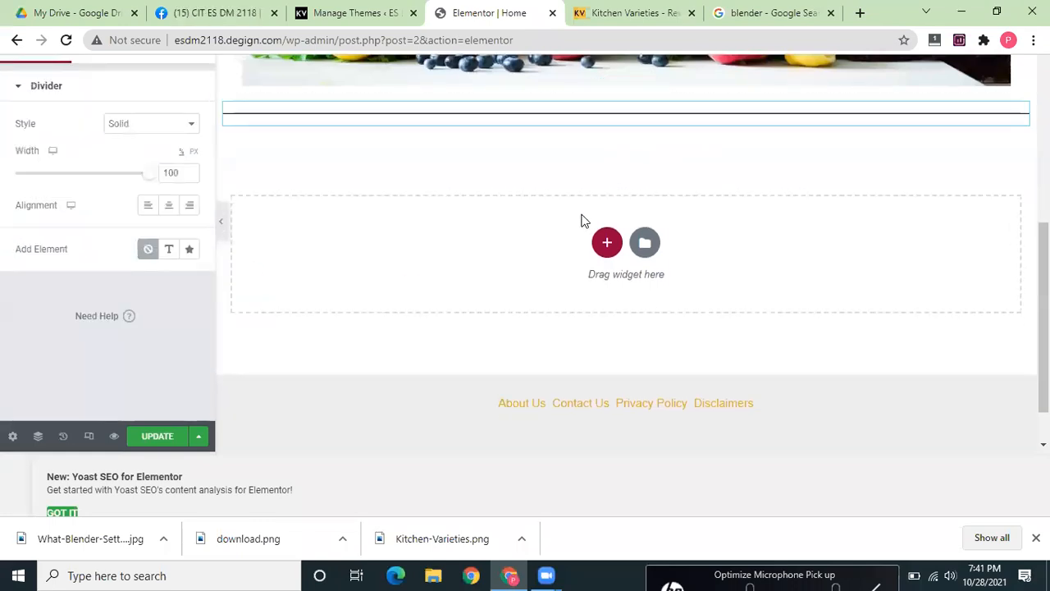
left_click(603, 348)
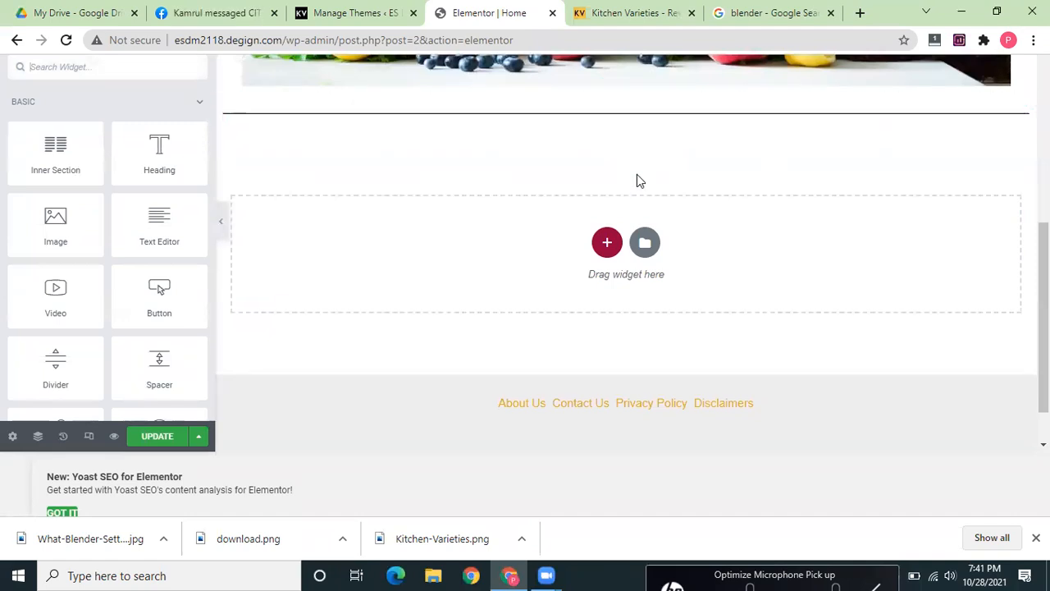
- Add another single-column section below the divider, checking the reference homepage, and place a Heading widget in it
left_click(607, 243)
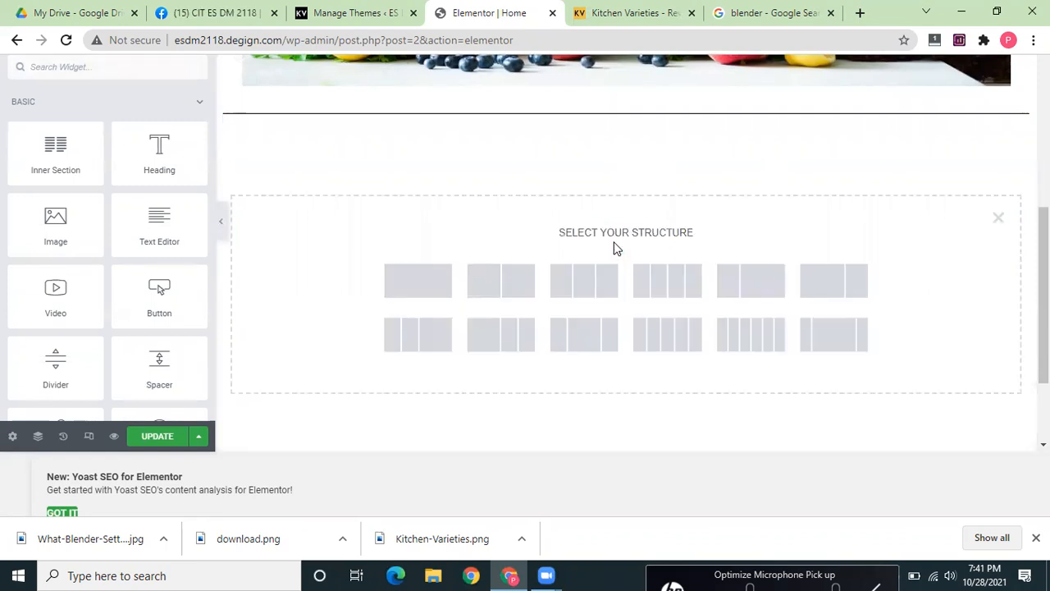
left_click(635, 12)
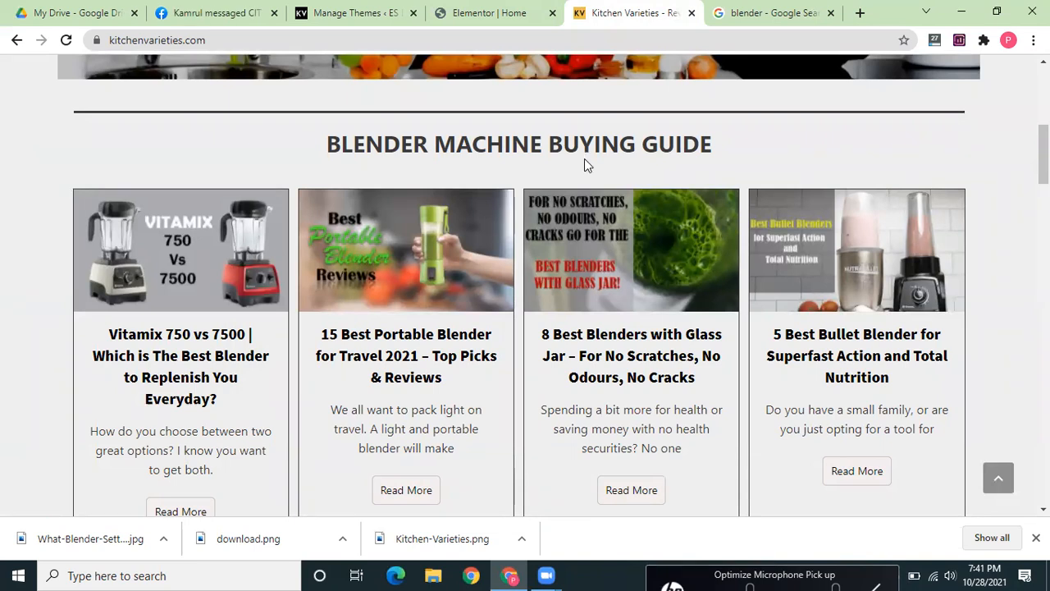
left_click(490, 13)
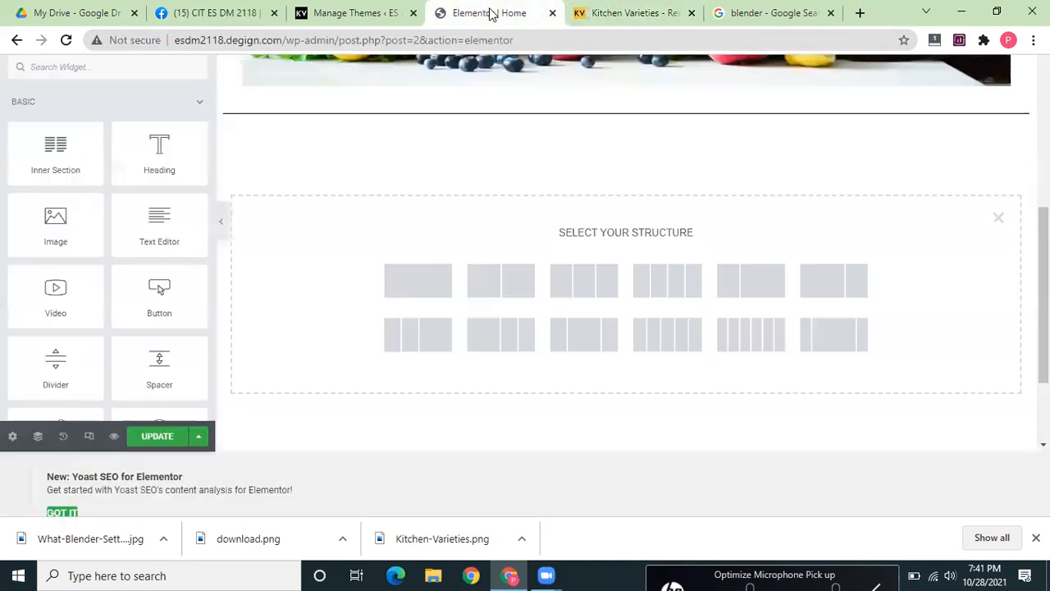
left_click(417, 293)
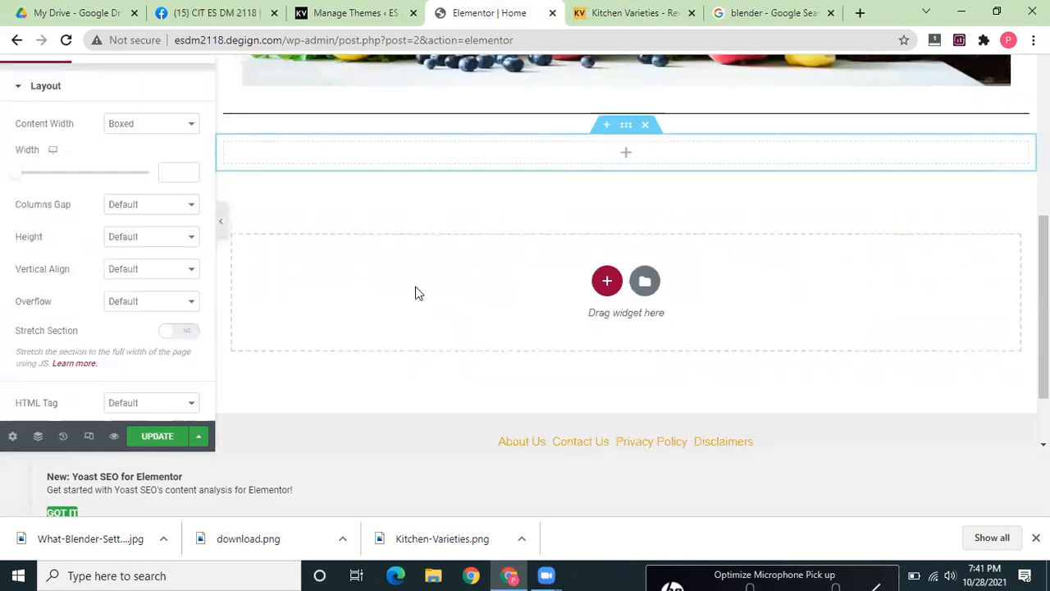
left_click(626, 155)
left_click_drag(149, 171, 616, 175)
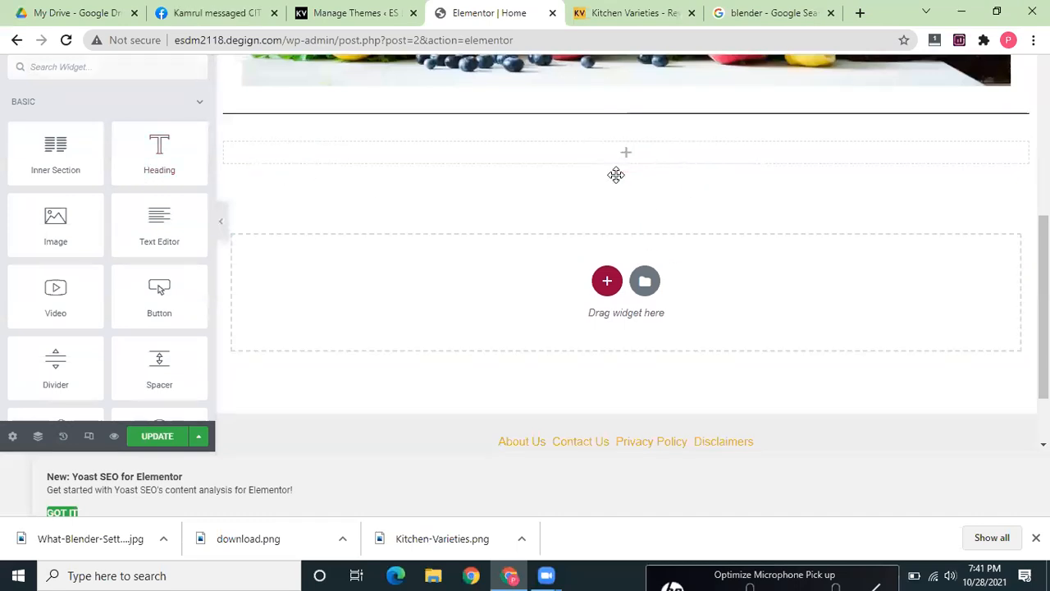
left_click_drag(165, 150, 643, 148)
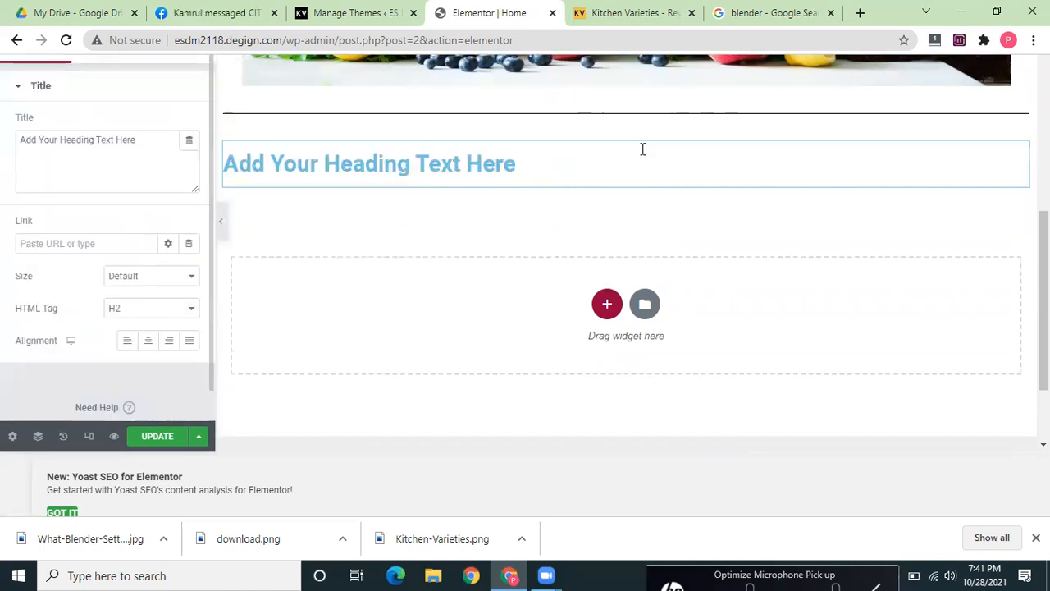
- Replace the heading's placeholder text with "BLENDER MACHINE BUYING GUIDE" copied from the reference homepage
left_click(627, 10)
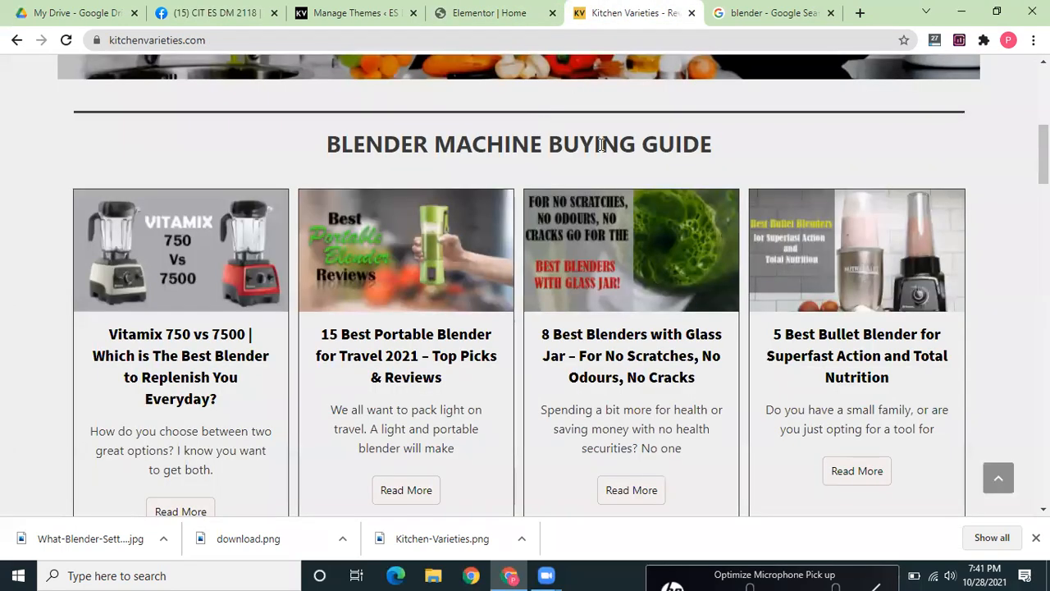
left_click_drag(711, 145, 328, 145)
key("ctrl+c")
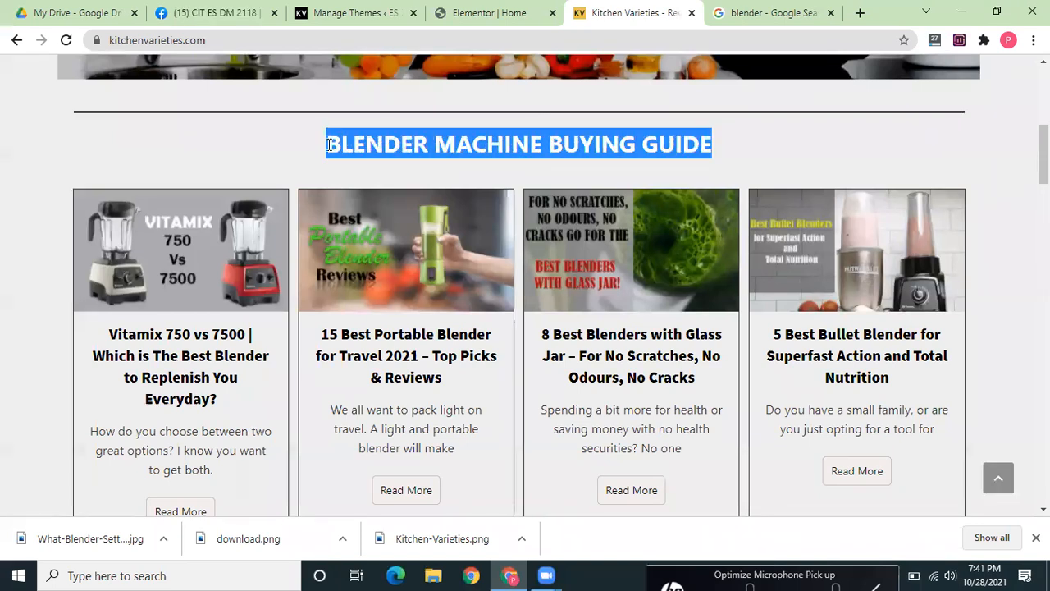
left_click(478, 10)
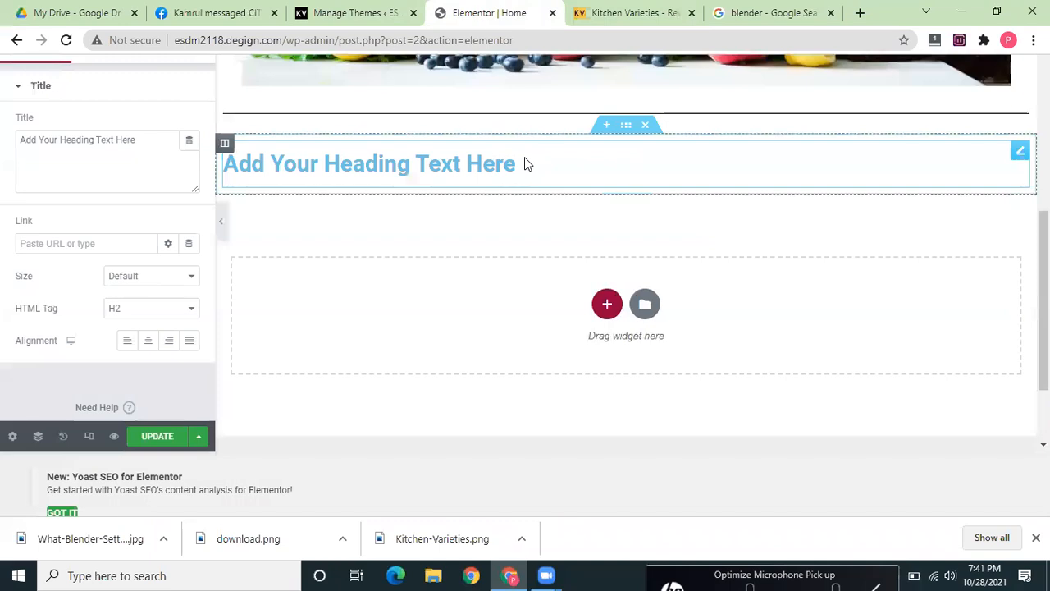
left_click_drag(516, 163, 224, 164)
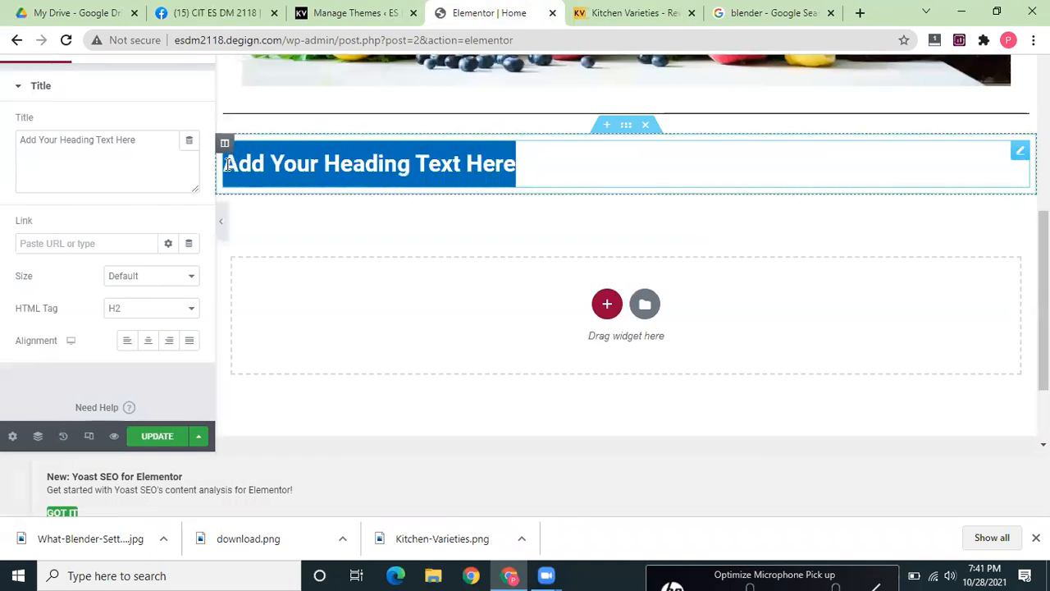
key("ctrl+v")
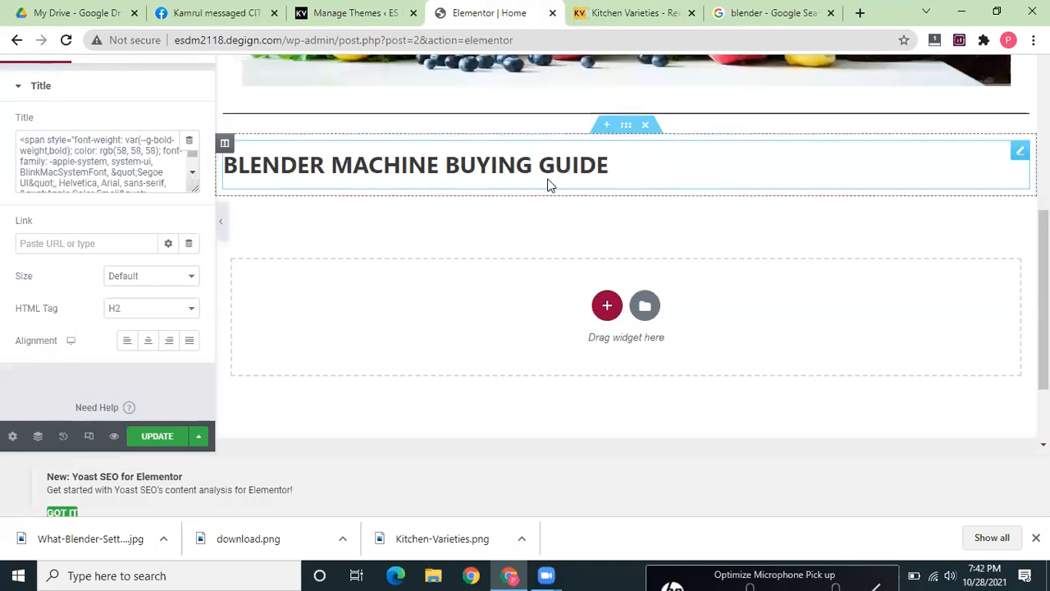
- Set the "BLENDER MACHINE BUYING GUIDE" heading's HTML tag to H1 and center its alignment
left_click(181, 309)
left_click(152, 326)
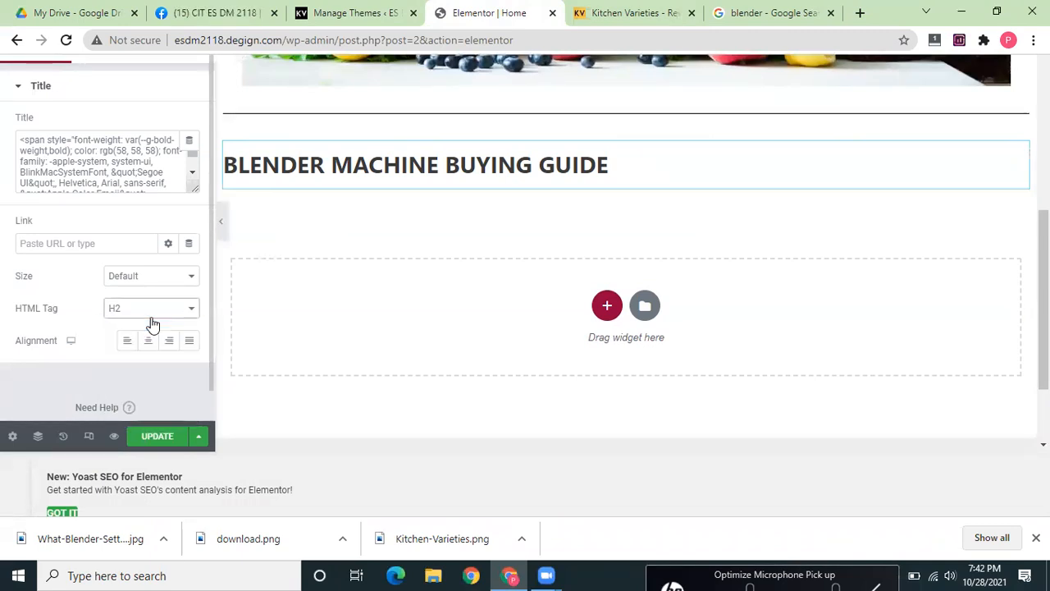
left_click(193, 312)
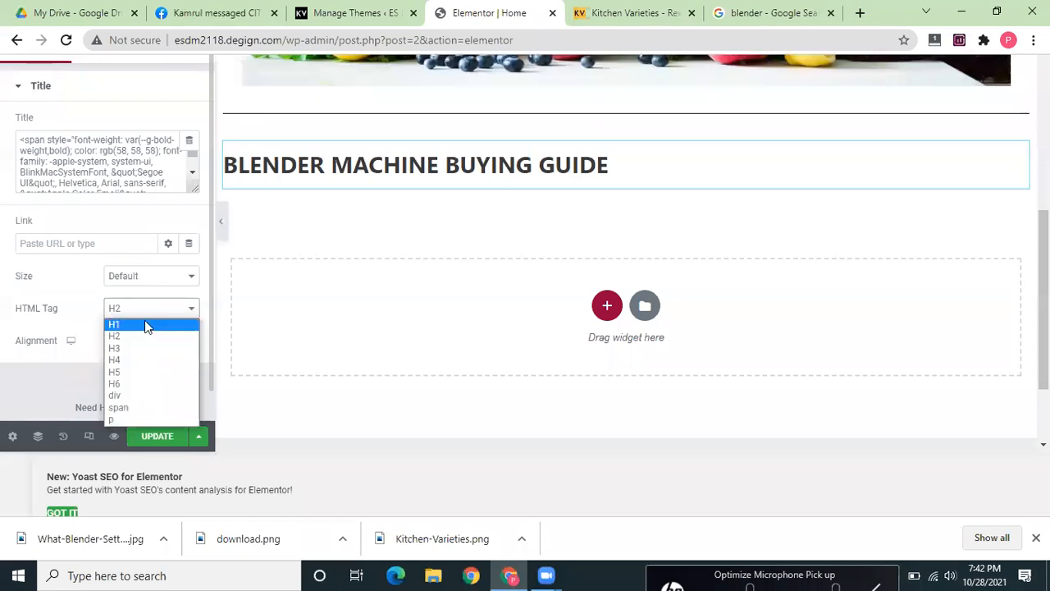
left_click(144, 325)
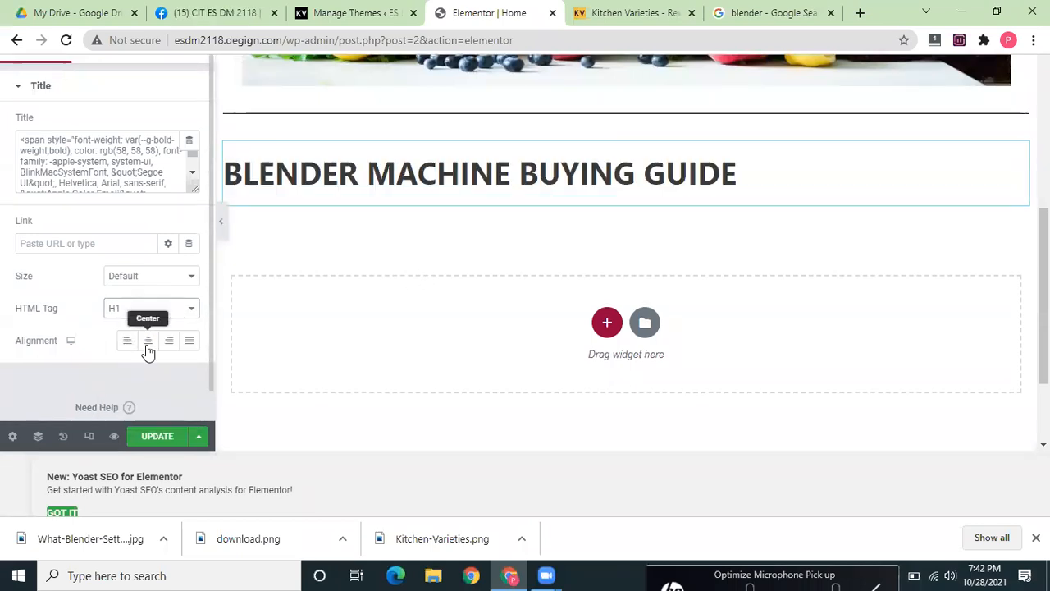
left_click(148, 344)
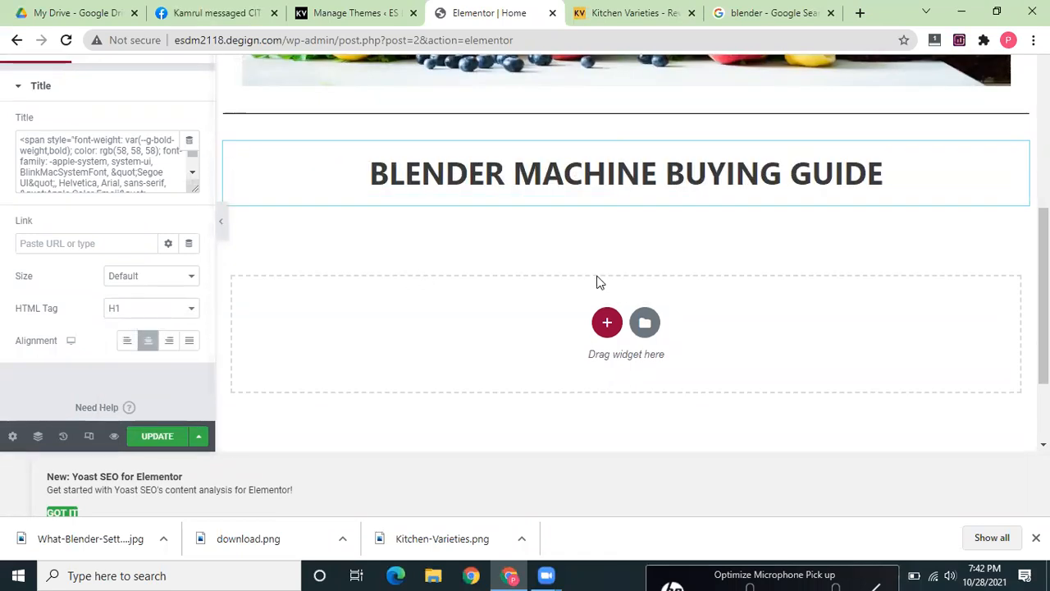
- Add a four-column section below the "BLENDER MACHINE BUYING GUIDE" heading and place an Image widget in its first column
left_click(606, 323)
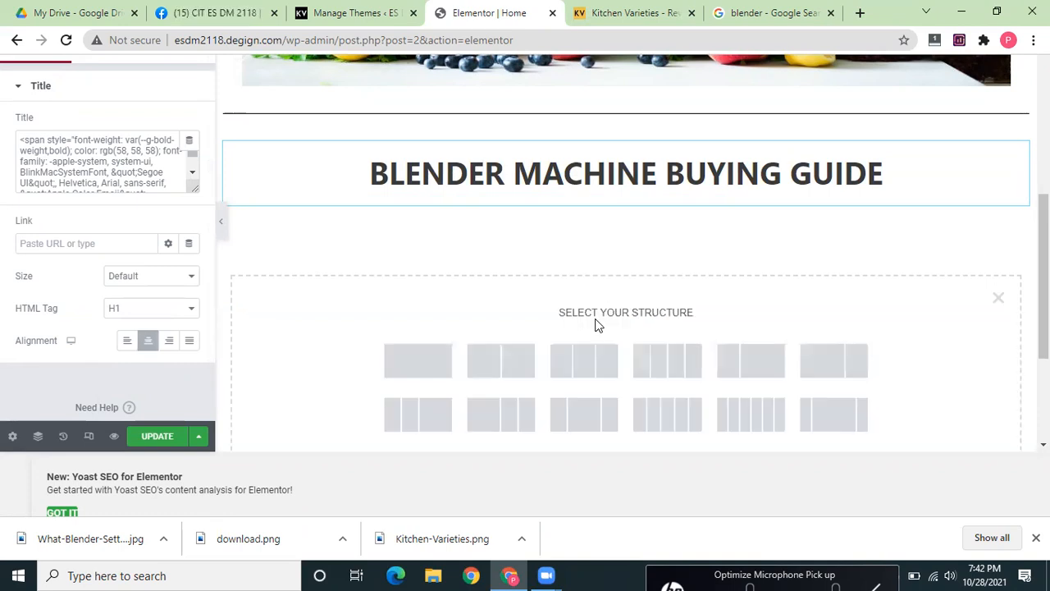
left_click(663, 362)
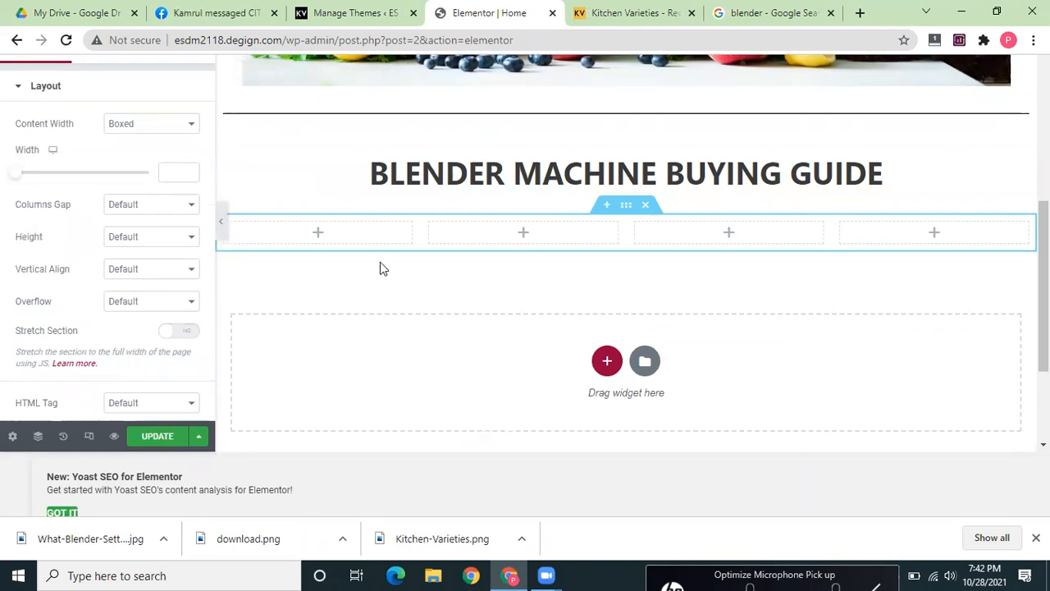
left_click(303, 238)
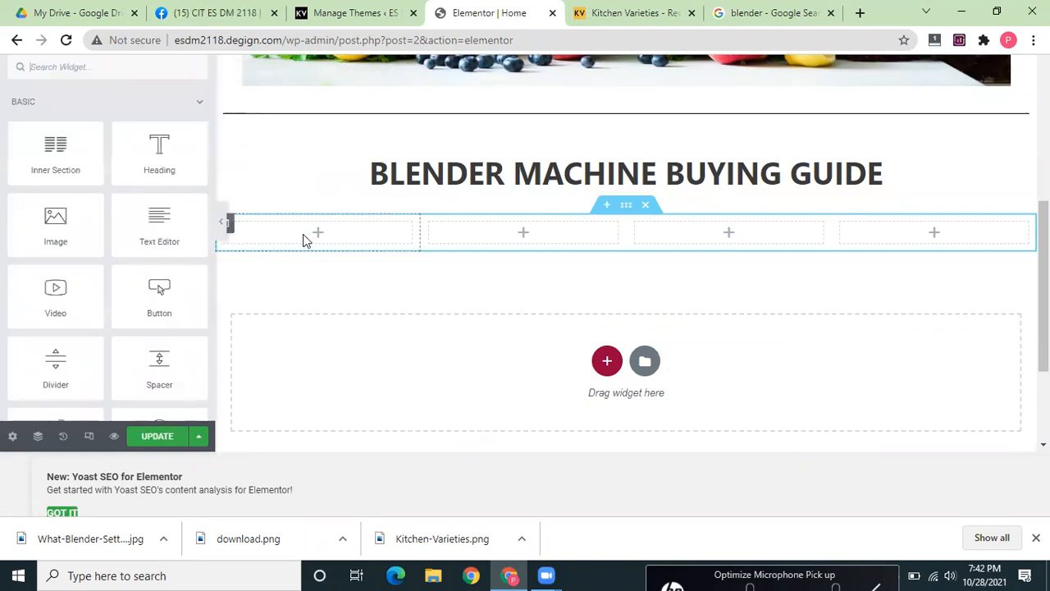
left_click_drag(55, 222, 329, 230)
- Place an Image widget in each of the second, third and fourth columns of the new section
left_click(524, 285)
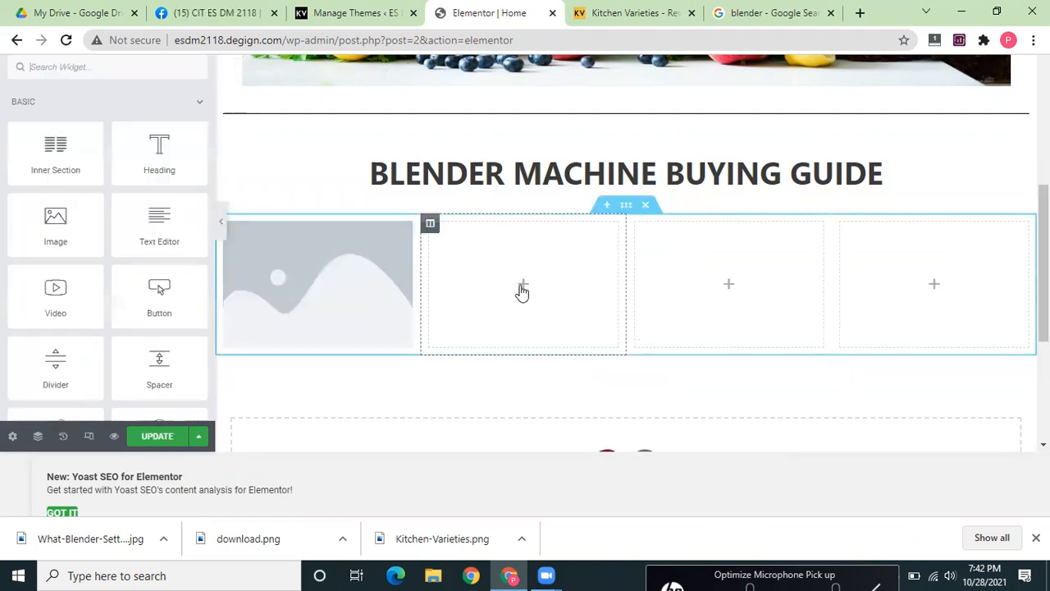
left_click_drag(70, 233, 539, 297)
left_click(731, 293)
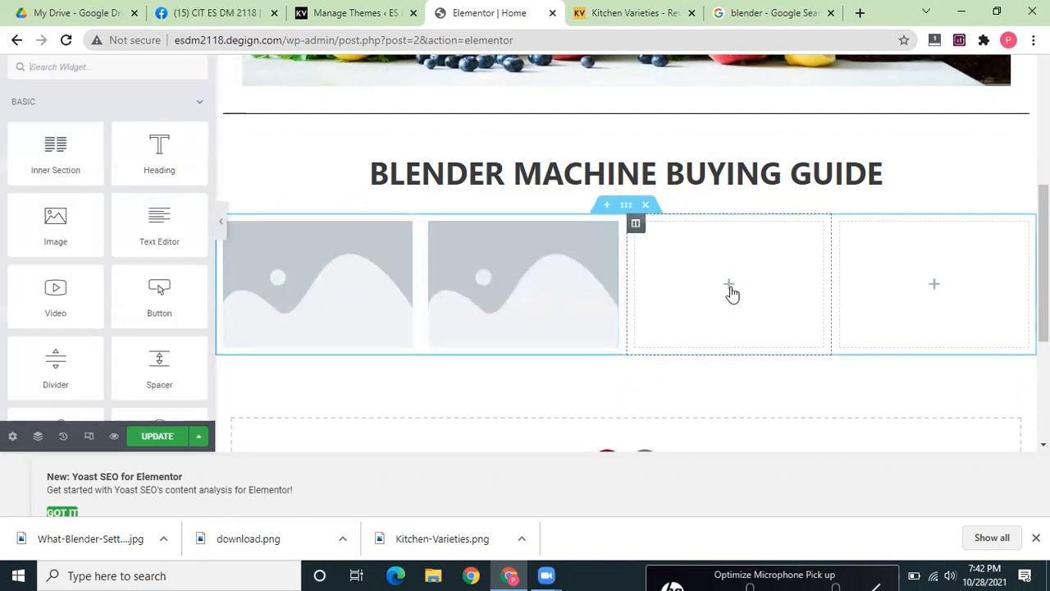
left_click_drag(57, 238, 726, 302)
left_click(932, 298)
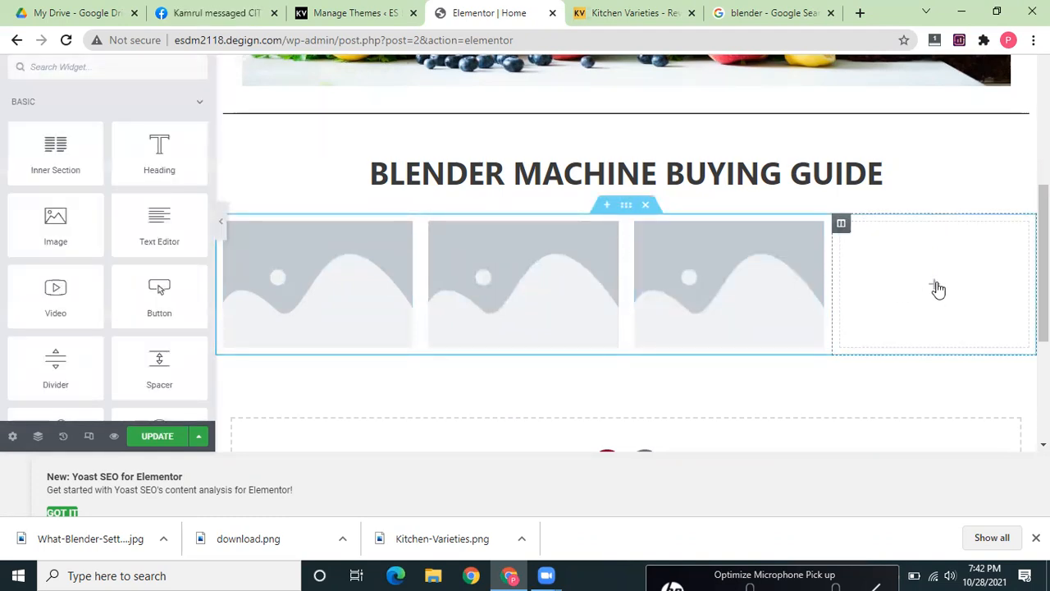
left_click_drag(56, 228, 944, 293)
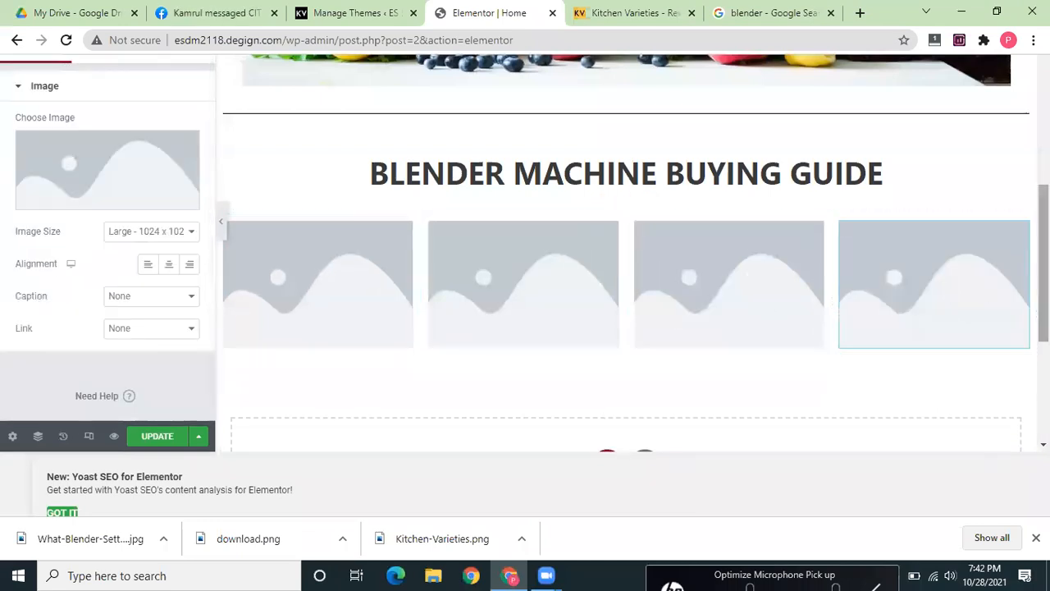
scroll(365, 263, "down", 1)
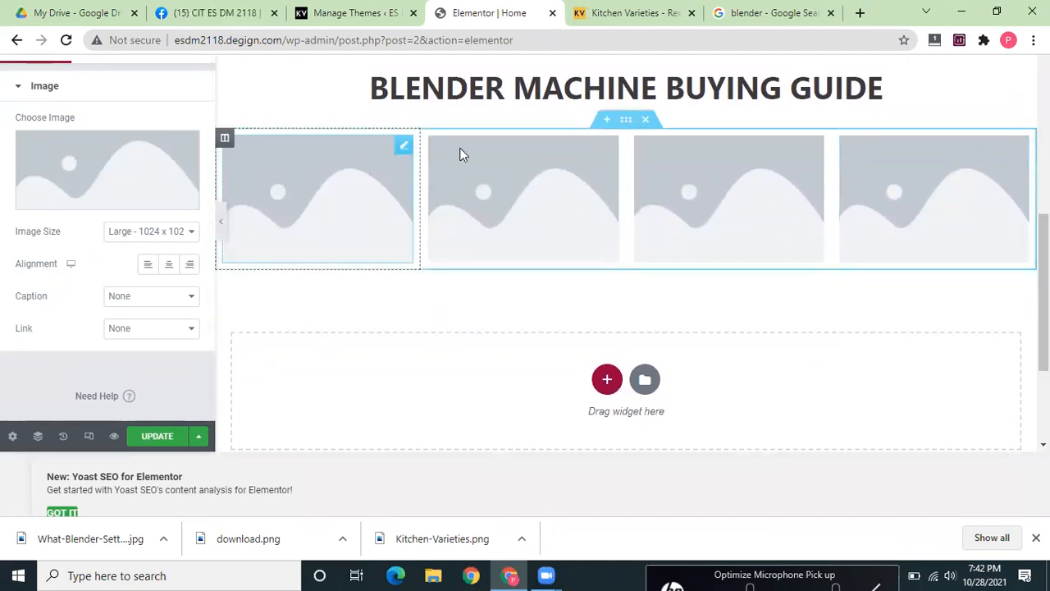
left_click(574, 78)
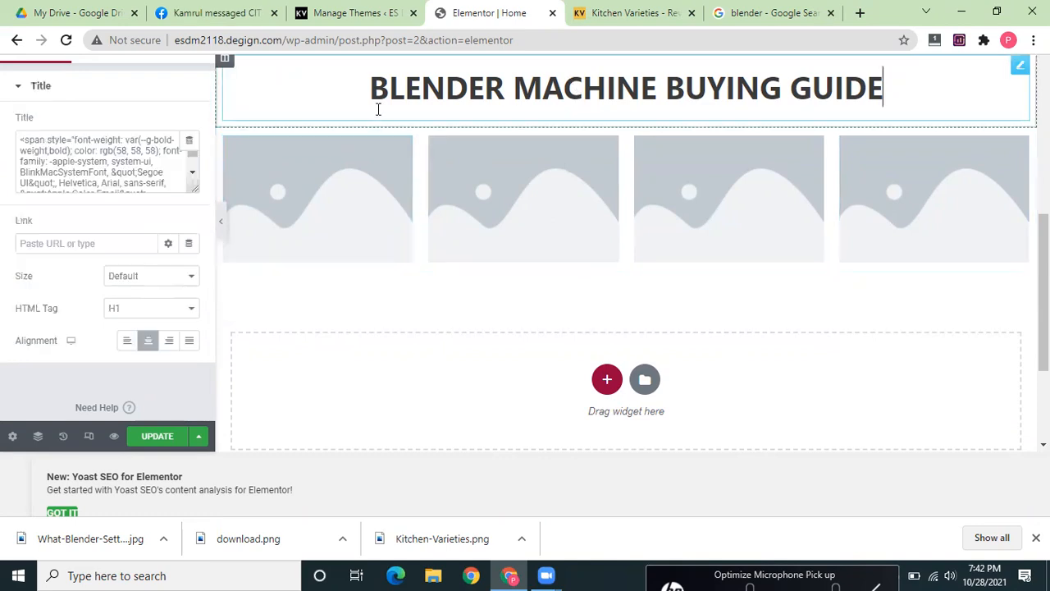
left_click(451, 218)
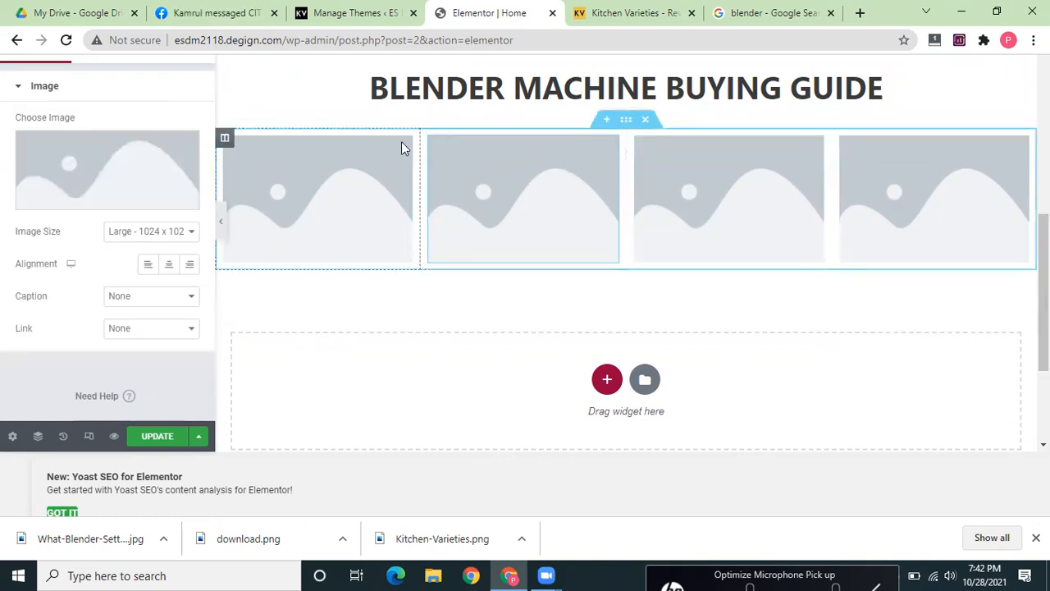
left_click(19, 89)
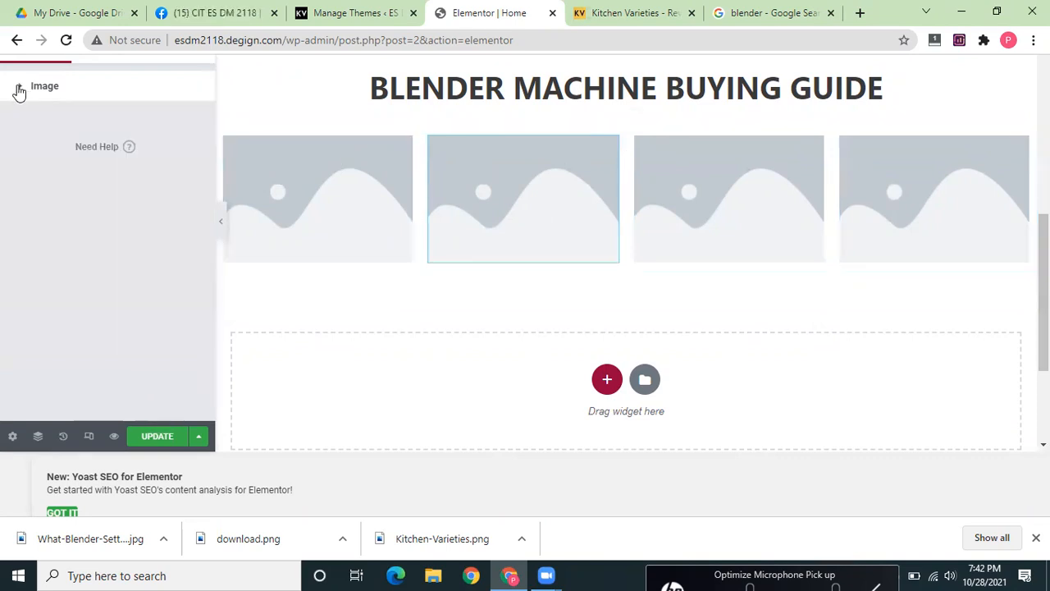
left_click(19, 89)
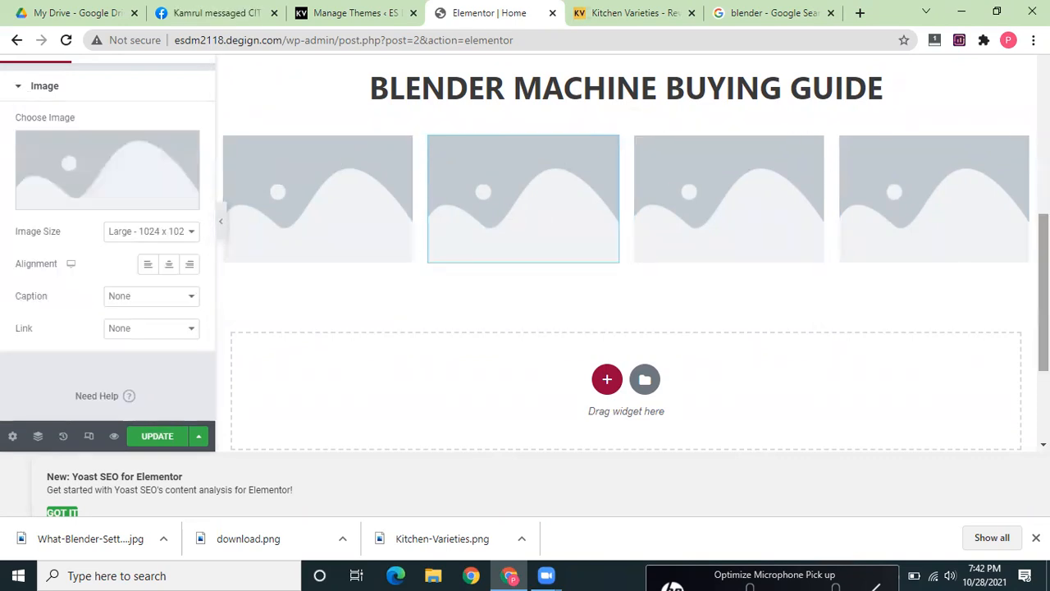
scroll(626, 254, "up", 8)
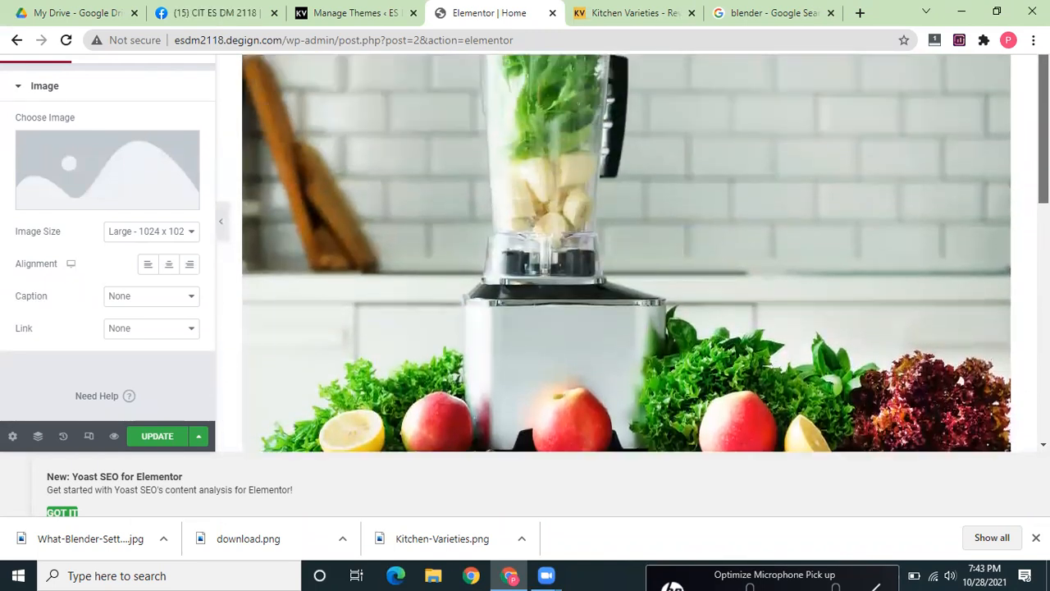
scroll(928, 315, "down", 6)
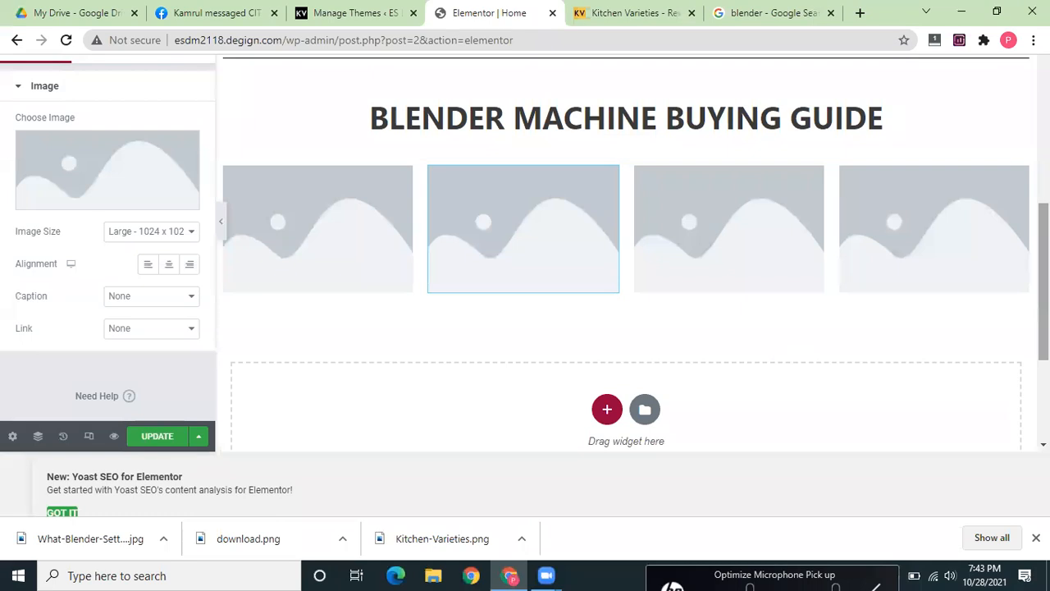
- Add a single-column section below the row of four image placeholders
scroll(875, 293, "down", 2)
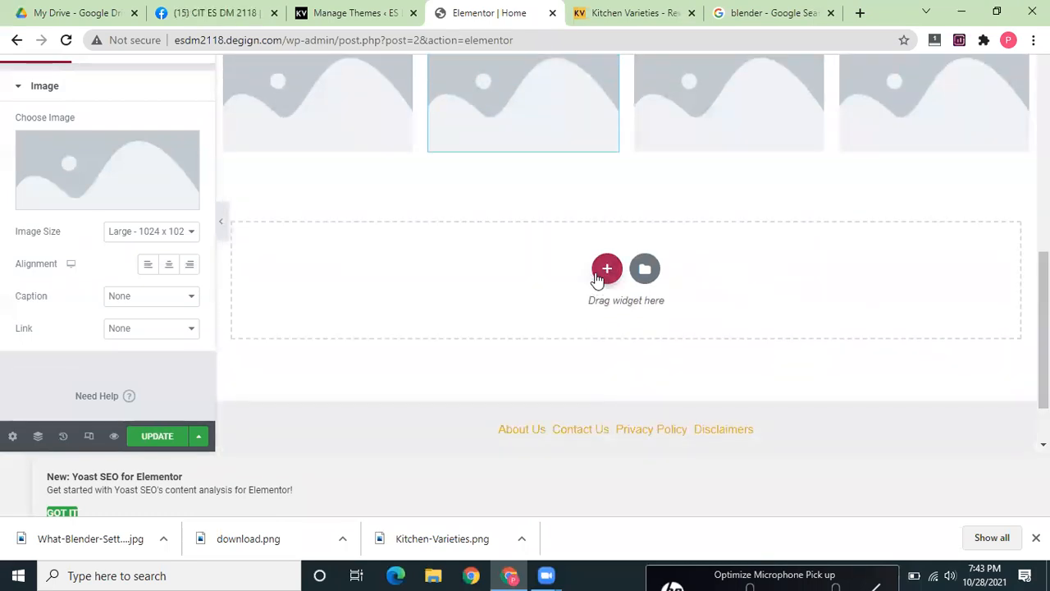
left_click(606, 268)
left_click(427, 310)
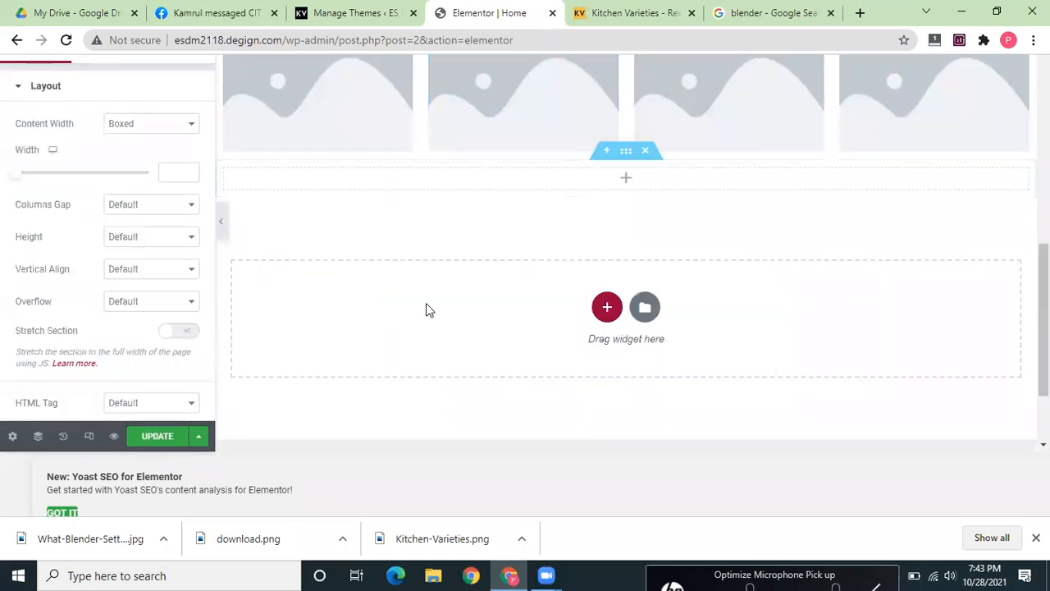
- Place a Heading widget above the image placeholder in the first column of the four-column section
left_click(626, 188)
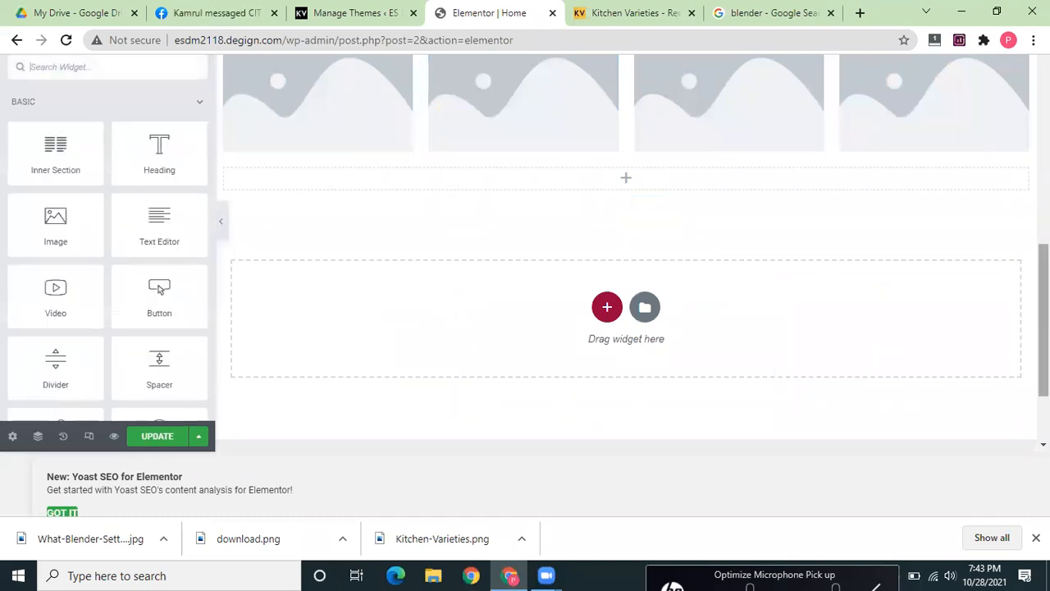
scroll(426, 189, "up", 2)
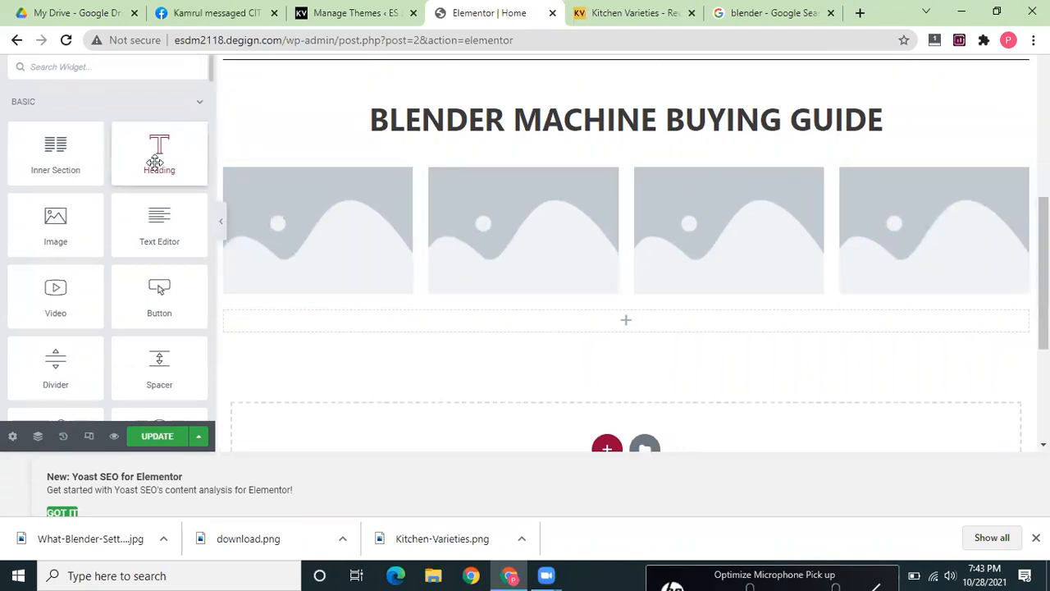
left_click_drag(184, 169, 298, 179)
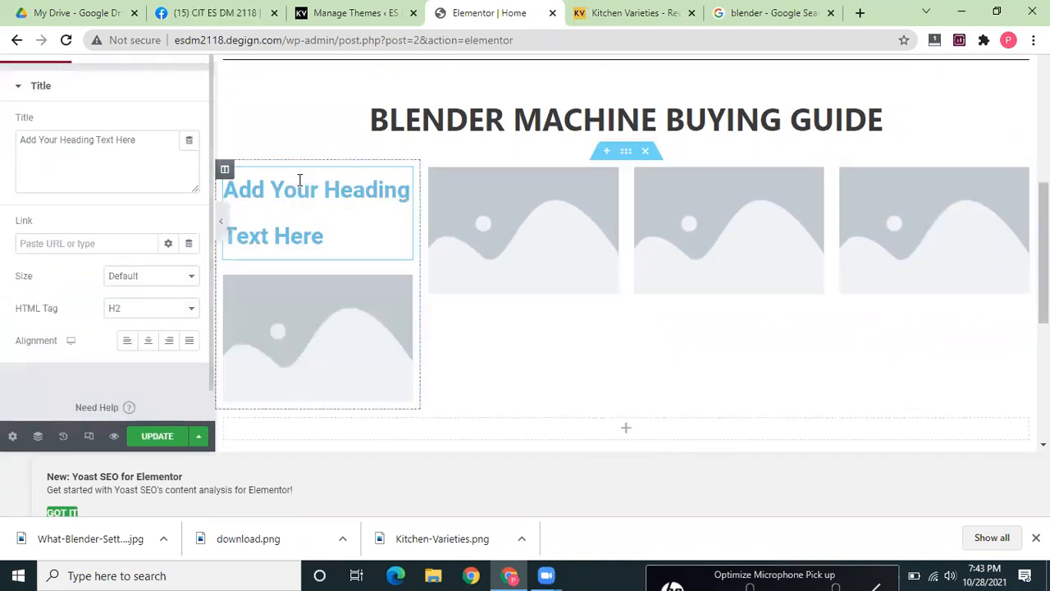
- Check the blender cards on the reference homepage, then return and set the first column's heading size to Medium
left_click(628, 13)
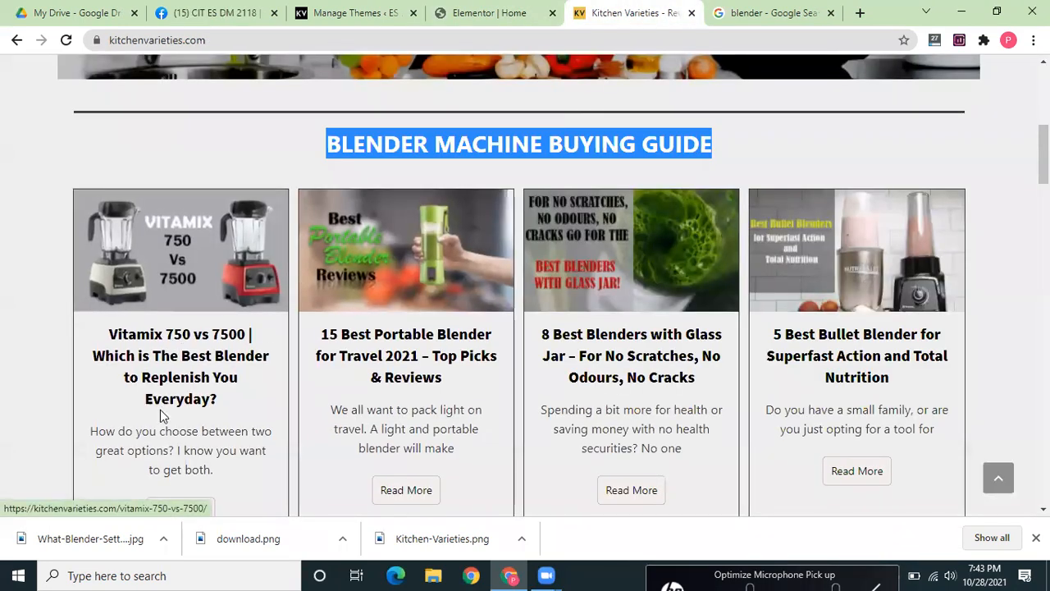
left_click(481, 13)
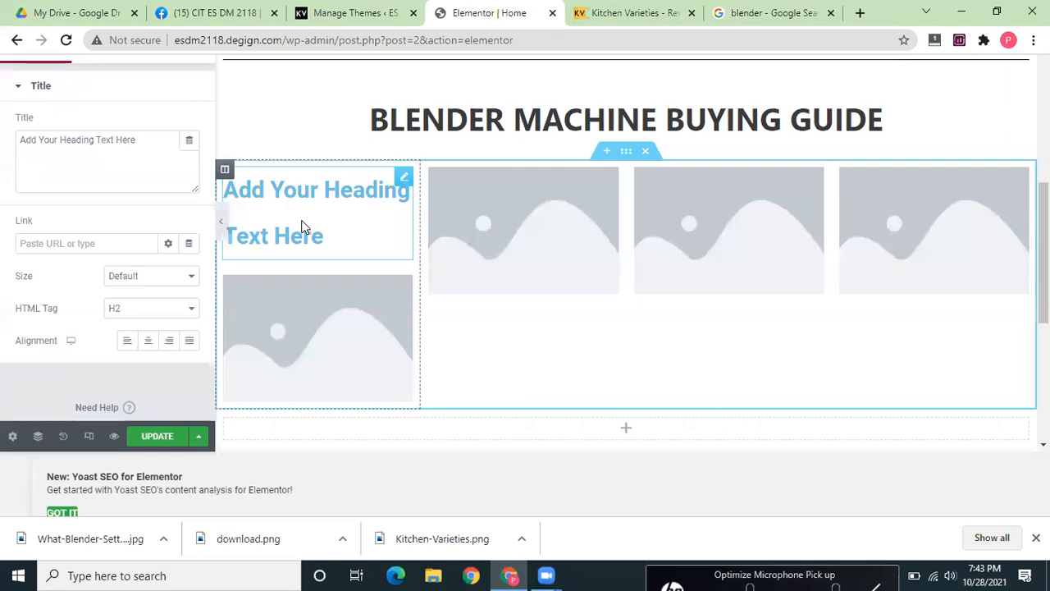
left_click(189, 277)
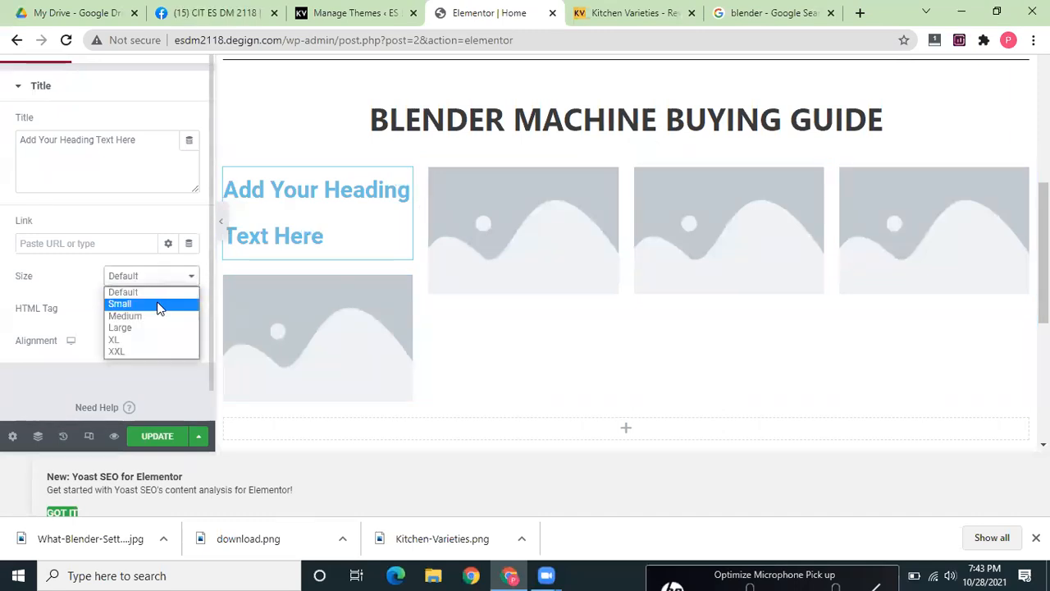
left_click(159, 305)
left_click(163, 279)
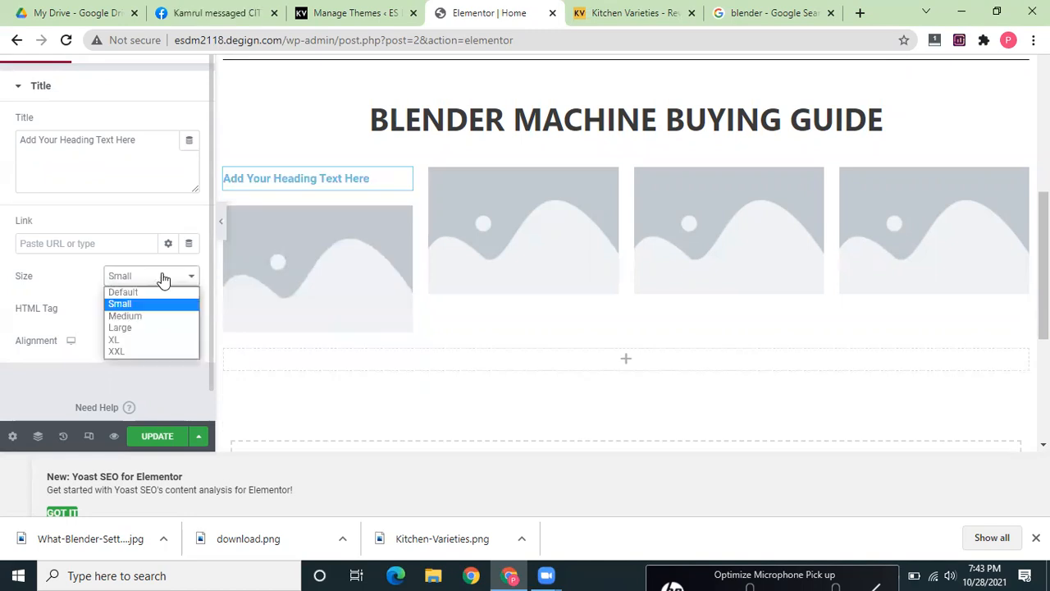
left_click(149, 316)
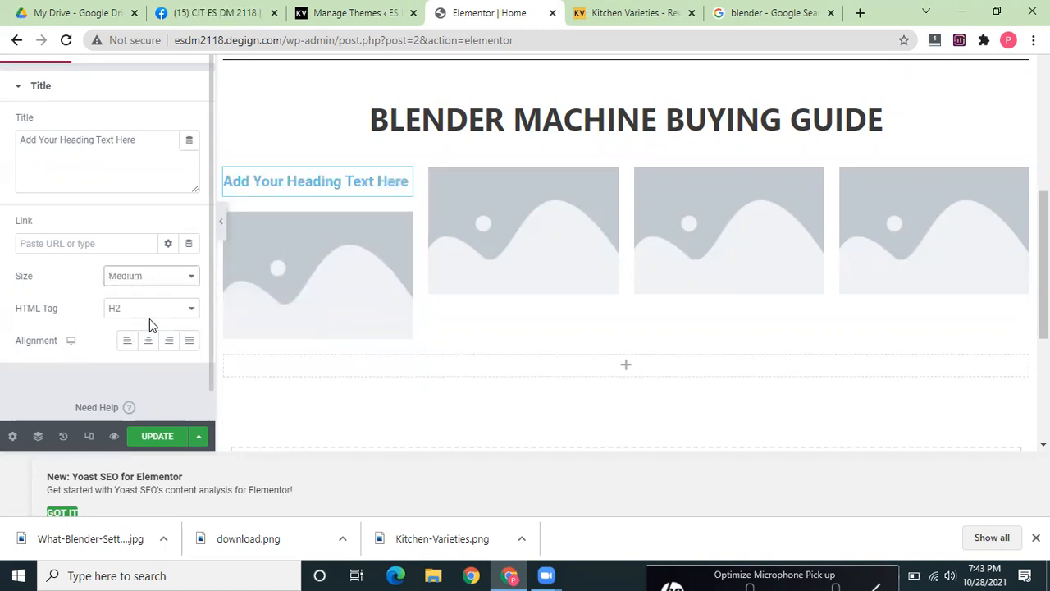
- Place a Heading widget above the image placeholder in each of the second, third and fourth columns
left_click(527, 210)
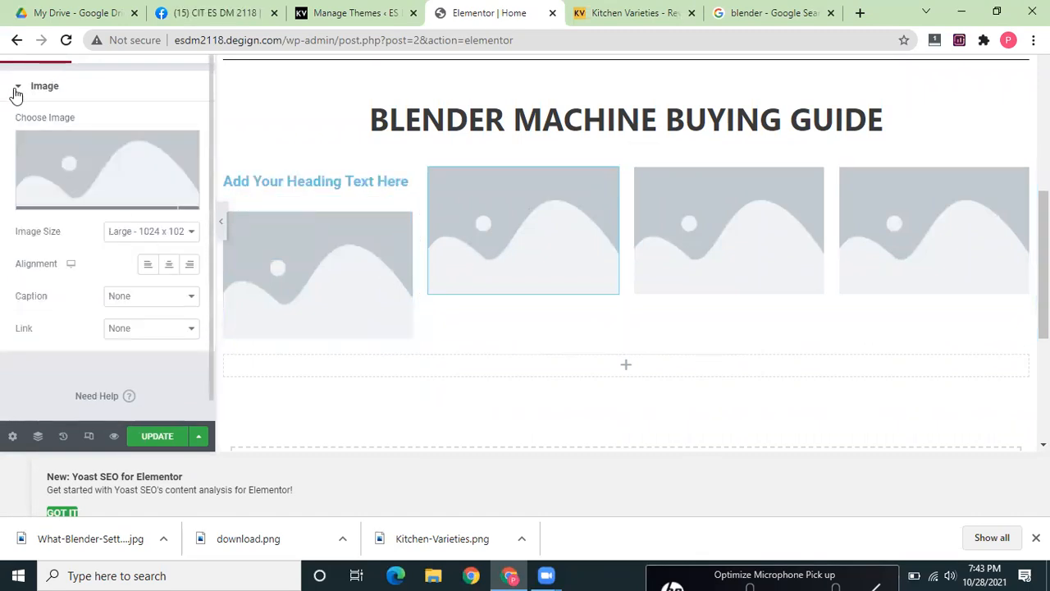
left_click(455, 372)
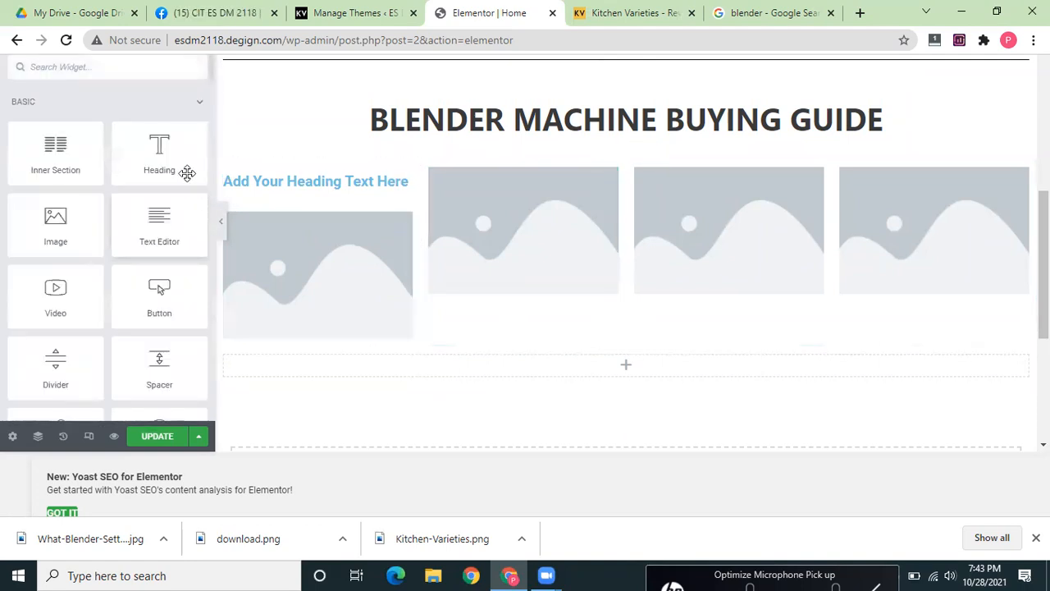
left_click_drag(188, 171, 511, 187)
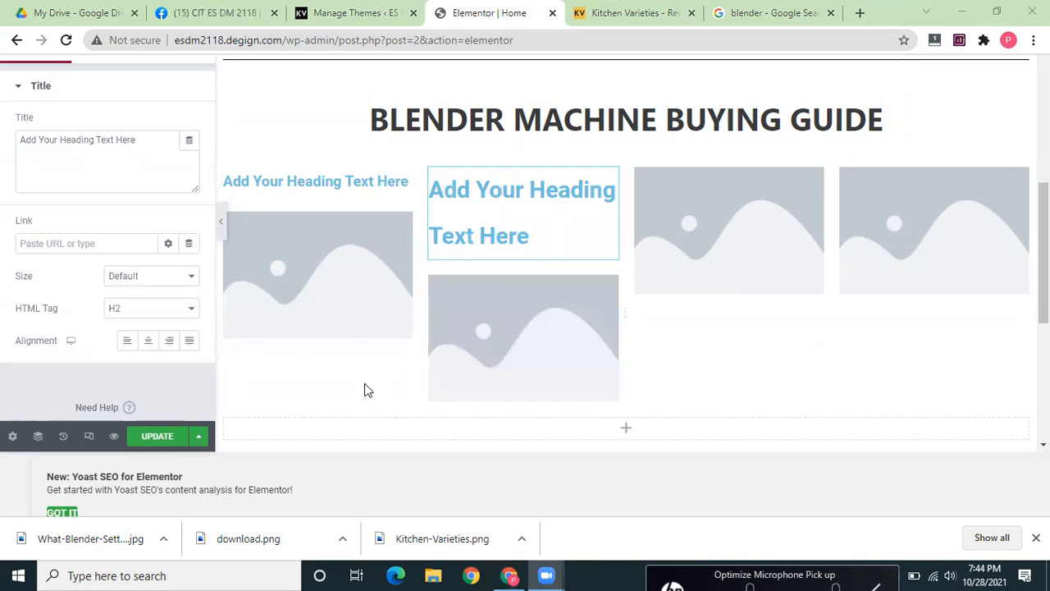
left_click(256, 414)
left_click_drag(141, 152, 699, 176)
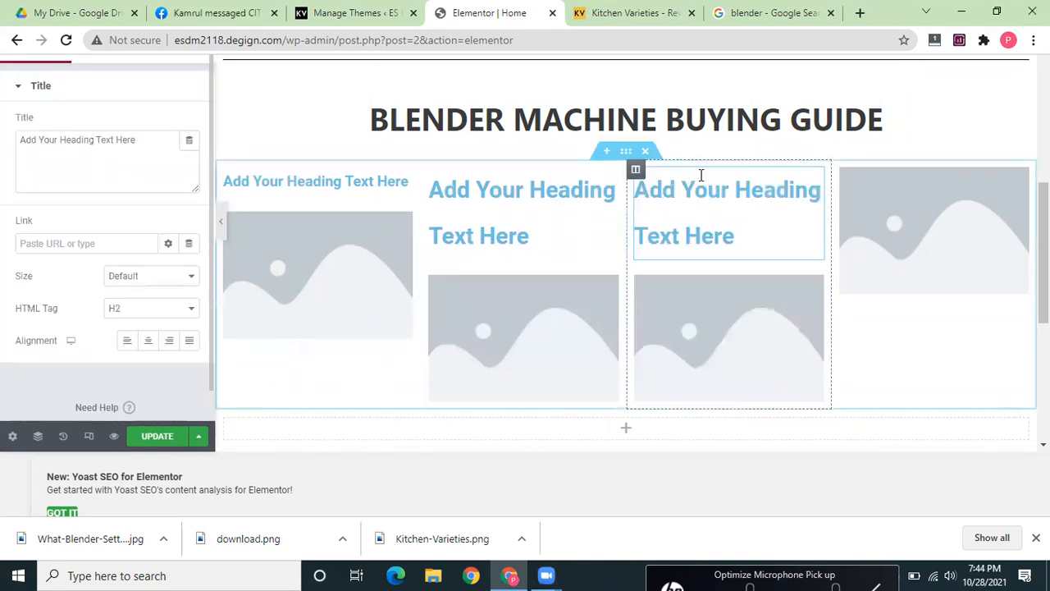
left_click(299, 434)
left_click_drag(151, 172, 883, 196)
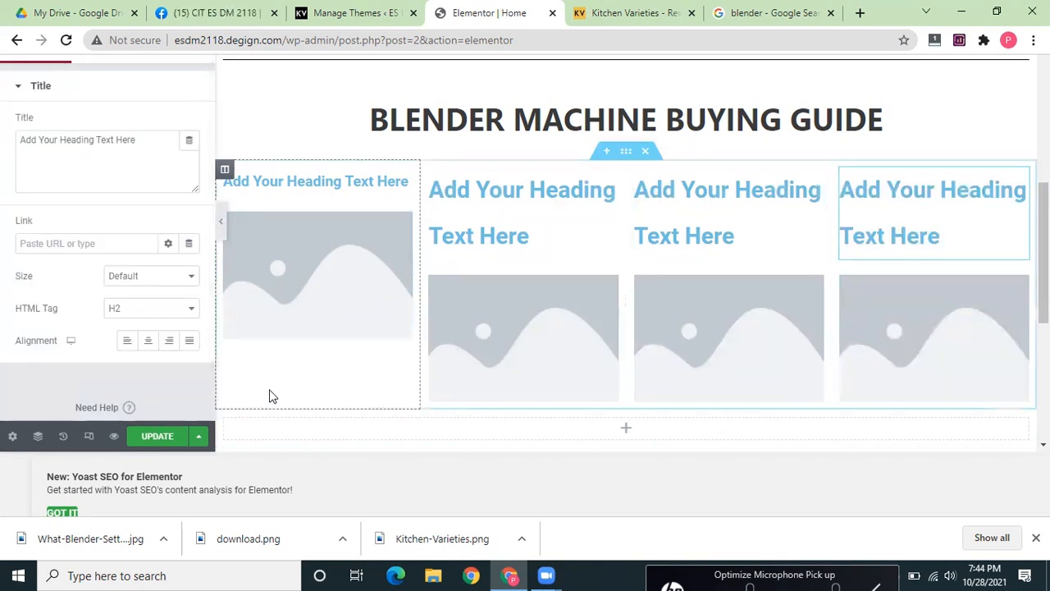
- Place a Text Editor widget below the image placeholder in each of the first, second and third columns
scroll(499, 267, "down", 2)
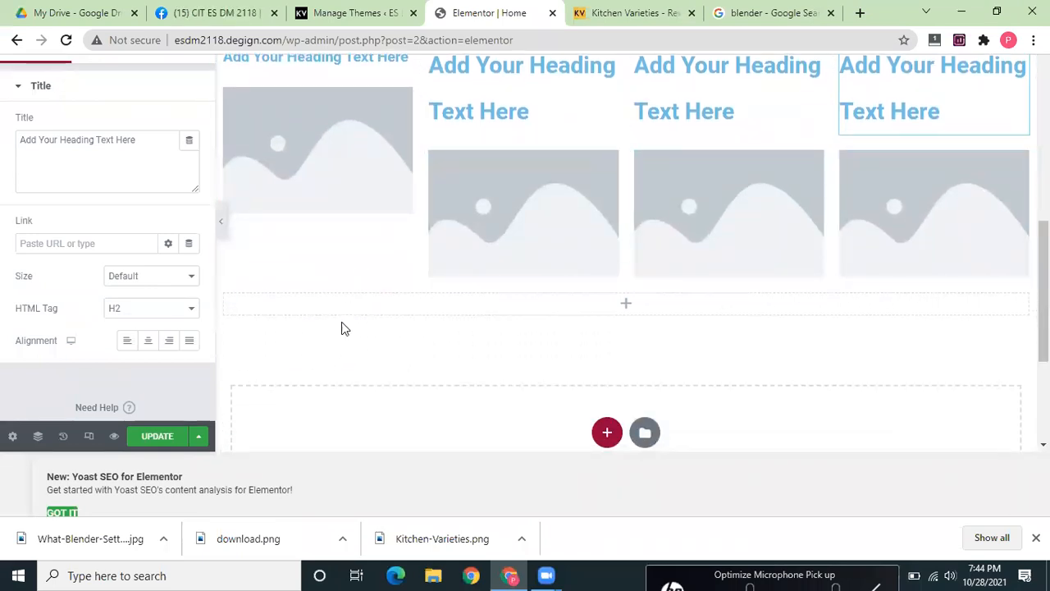
left_click(288, 307)
left_click_drag(134, 228, 328, 216)
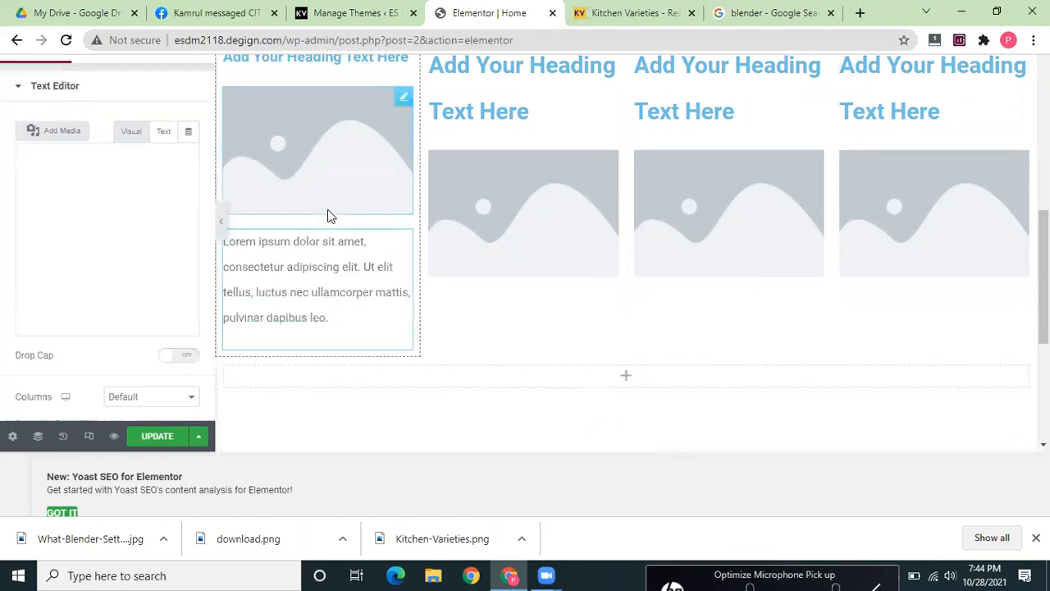
left_click(439, 379)
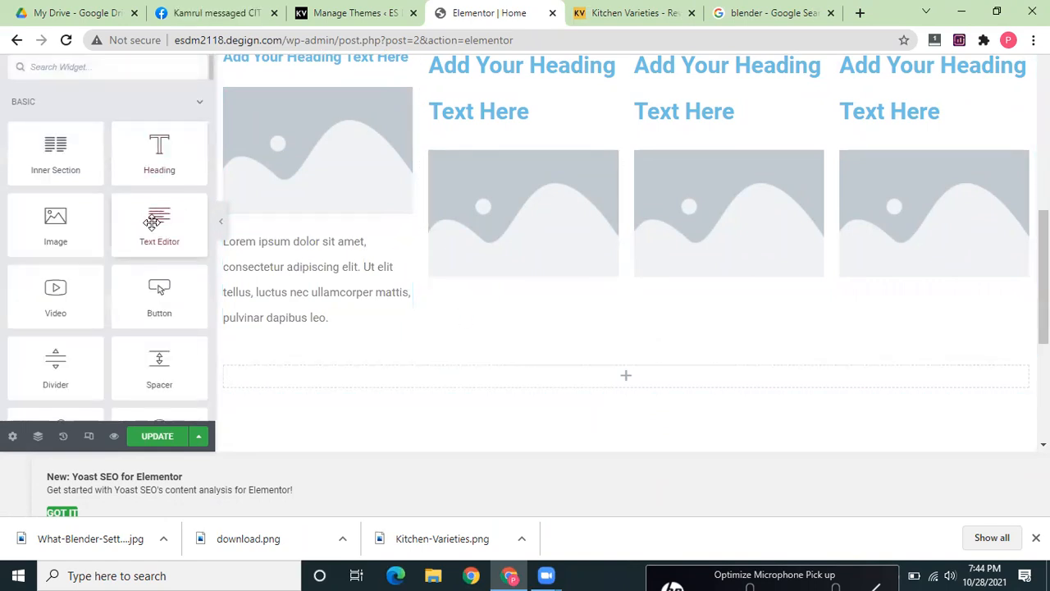
left_click_drag(152, 222, 533, 271)
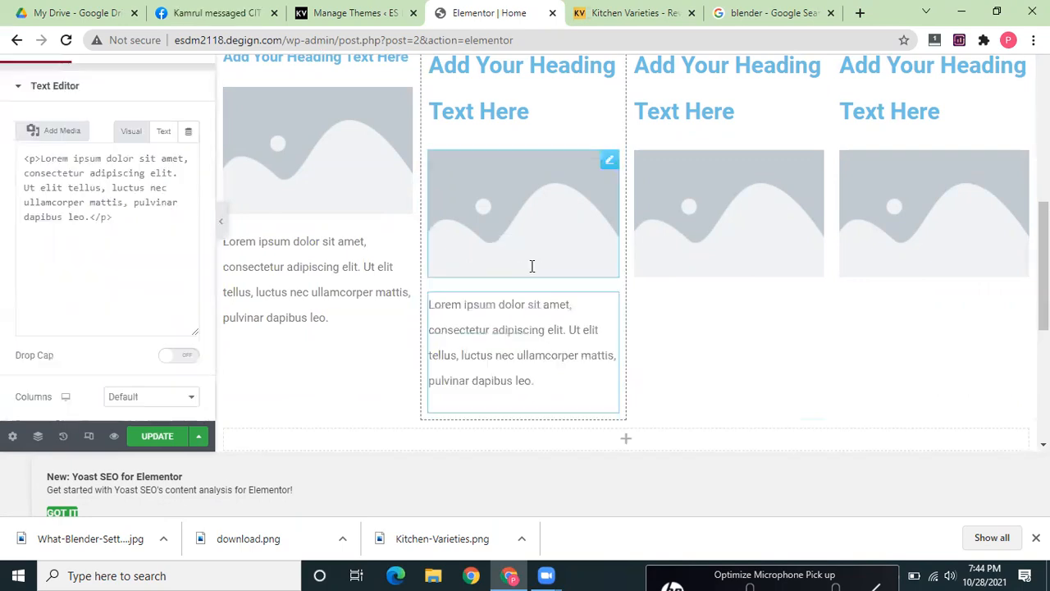
left_click(303, 438)
left_click_drag(1044, 283, 1043, 323)
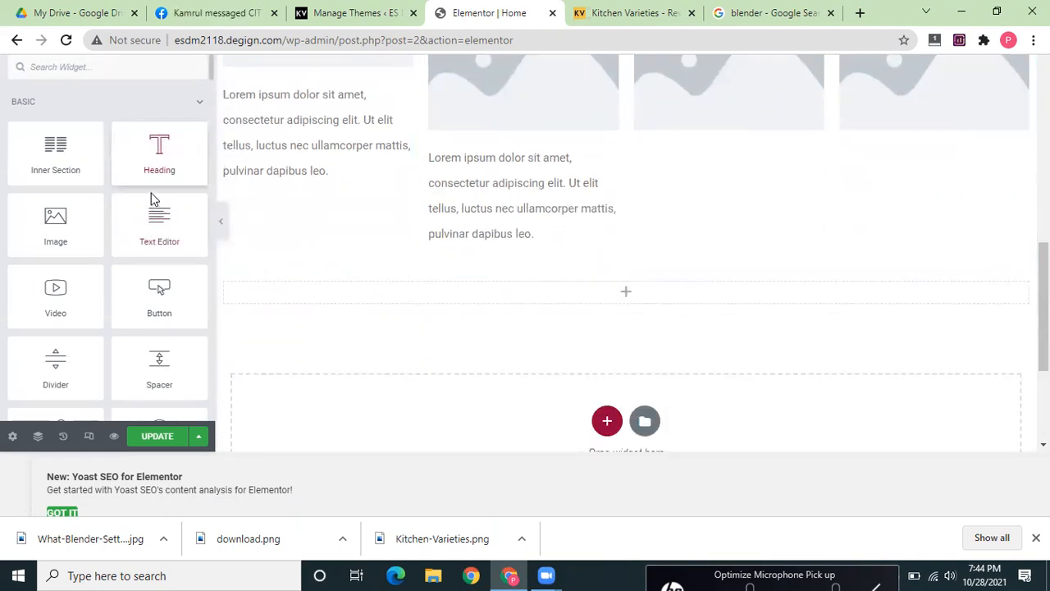
left_click_drag(772, 164, 733, 112)
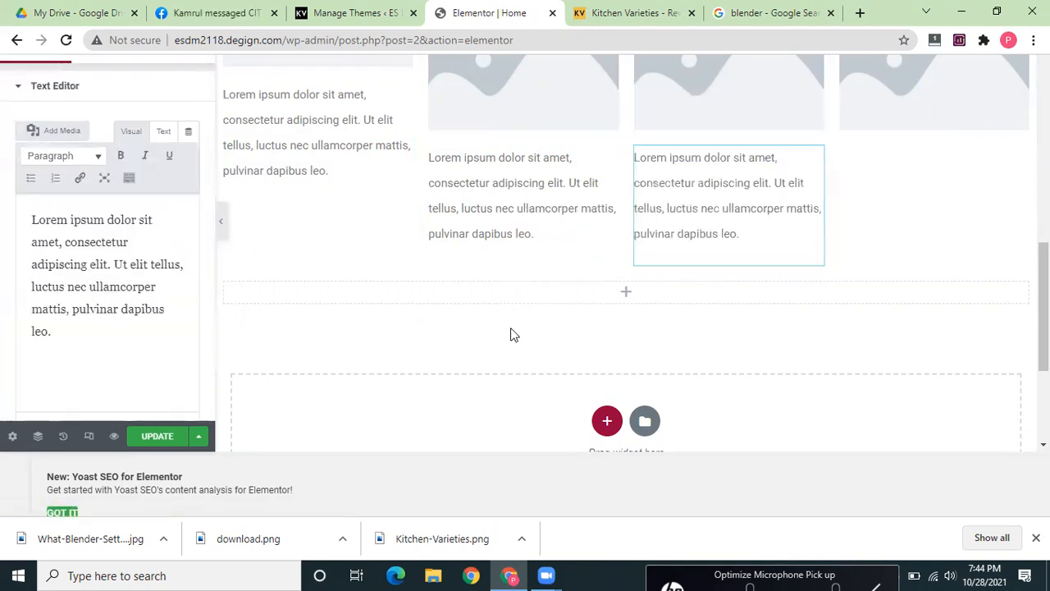
- Place a Text Editor widget below the fourth column's image and a center-aligned Button widget below the first column's text
left_click(476, 302)
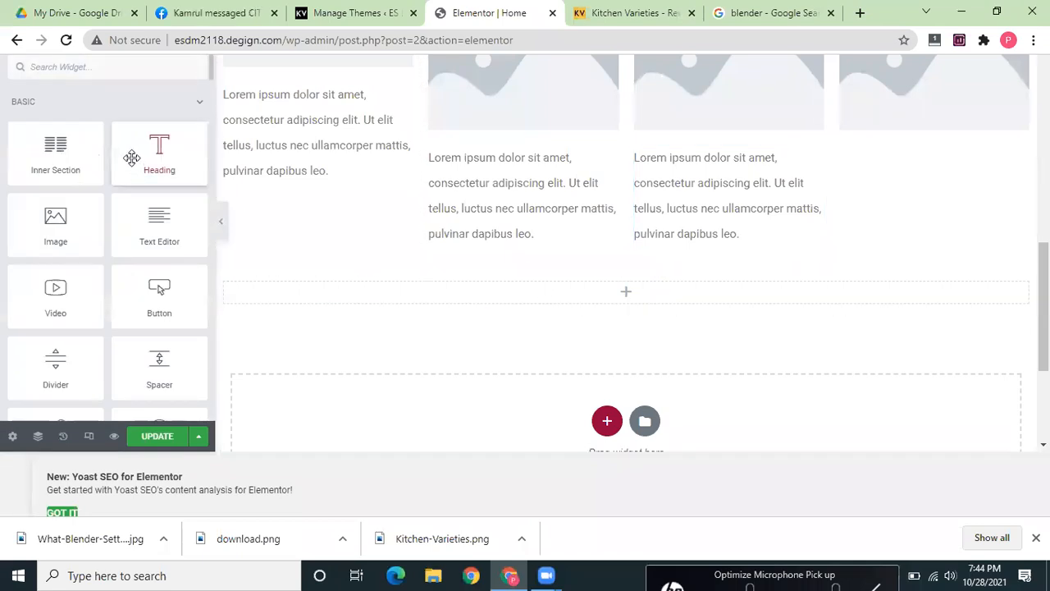
left_click_drag(159, 222, 905, 124)
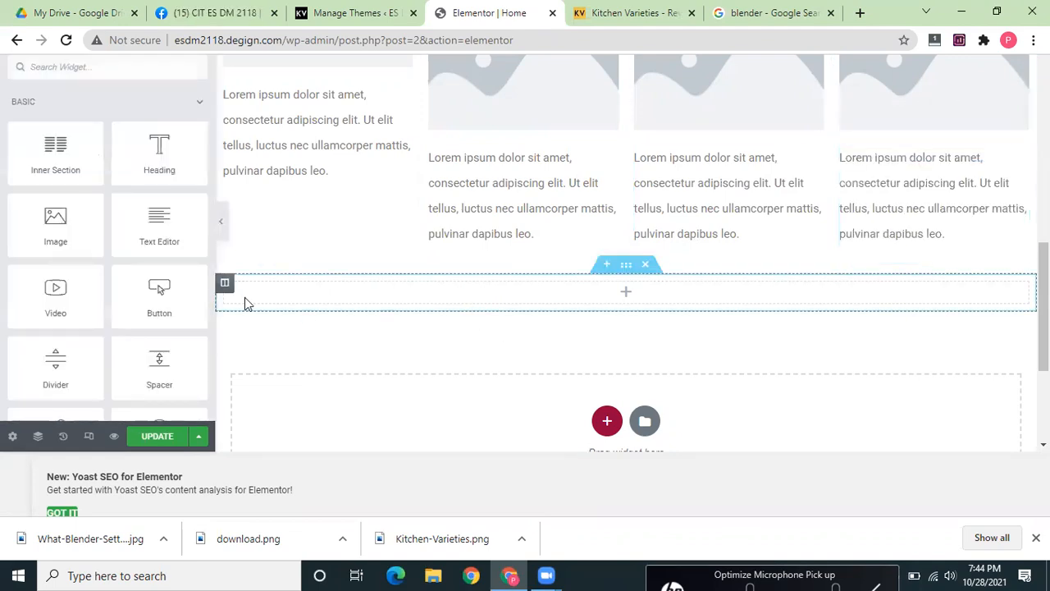
left_click_drag(152, 289, 320, 185)
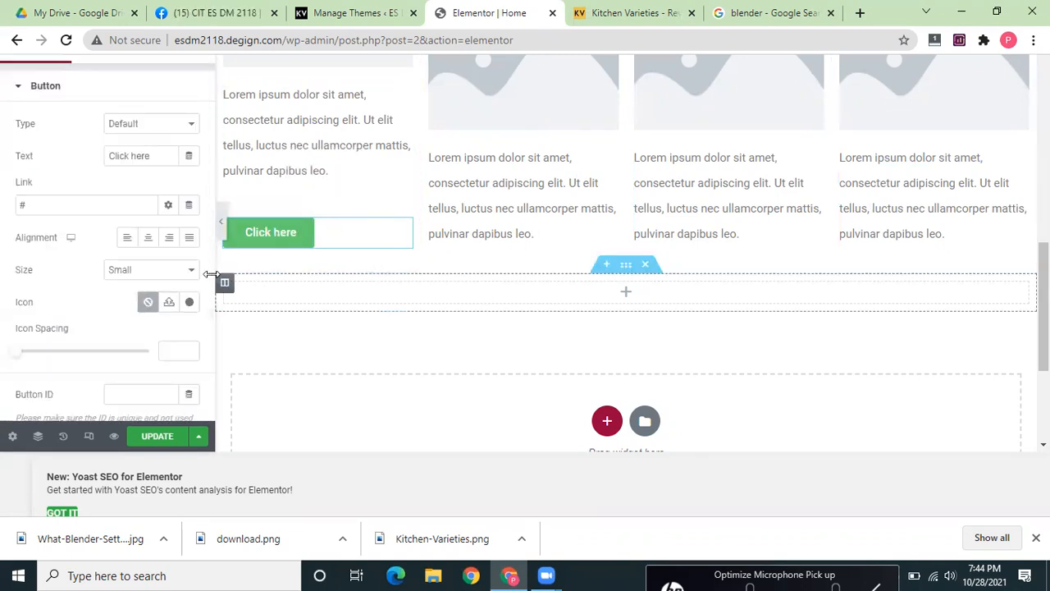
left_click(148, 240)
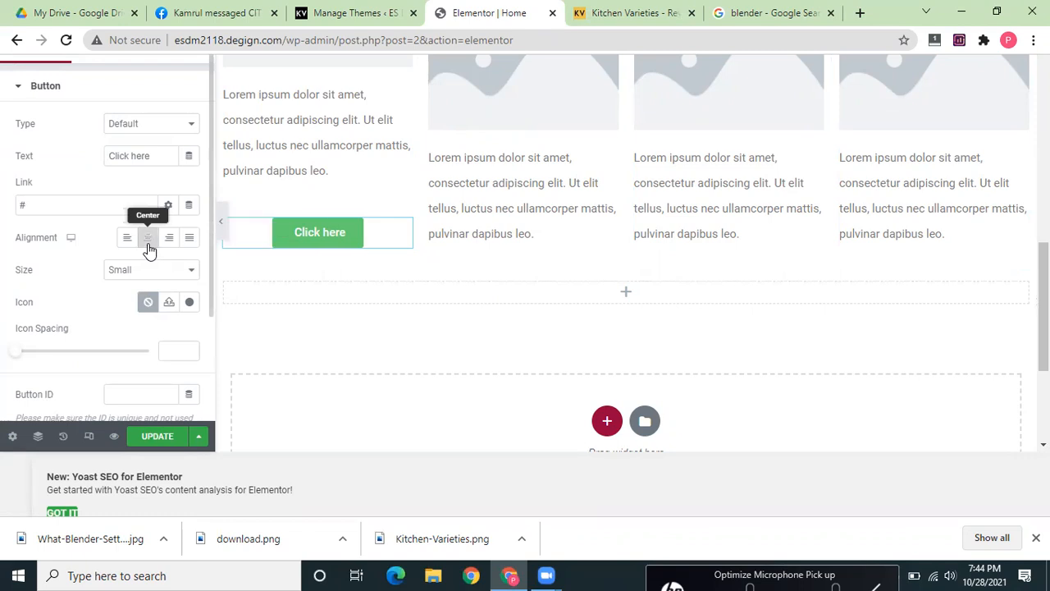
- Place a Button widget below the text in each of the second, third and fourth columns
left_click(471, 298)
left_click_drag(159, 296, 499, 259)
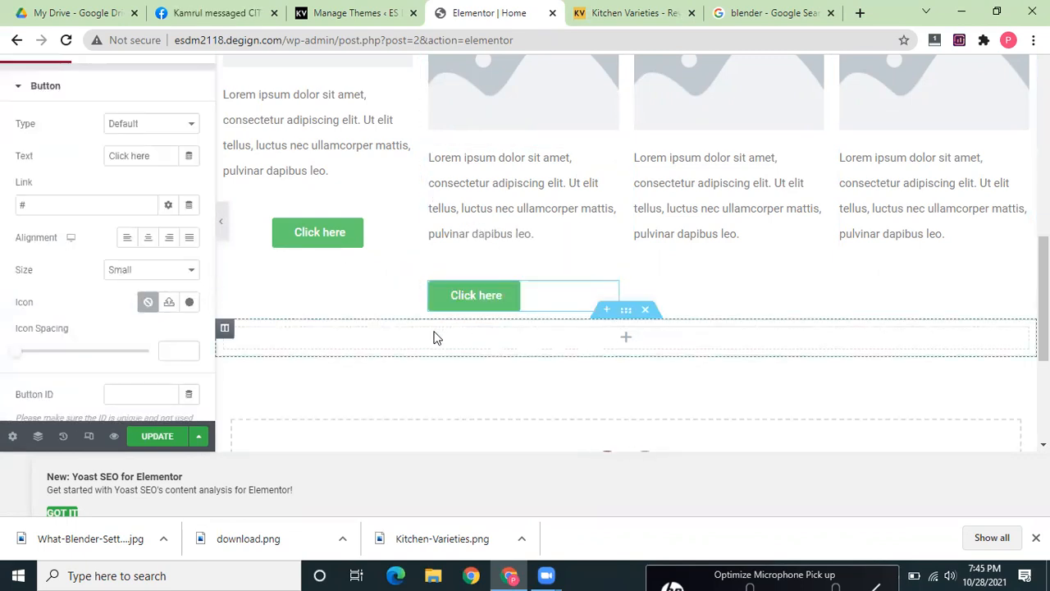
left_click(435, 347)
left_click_drag(354, 278, 684, 272)
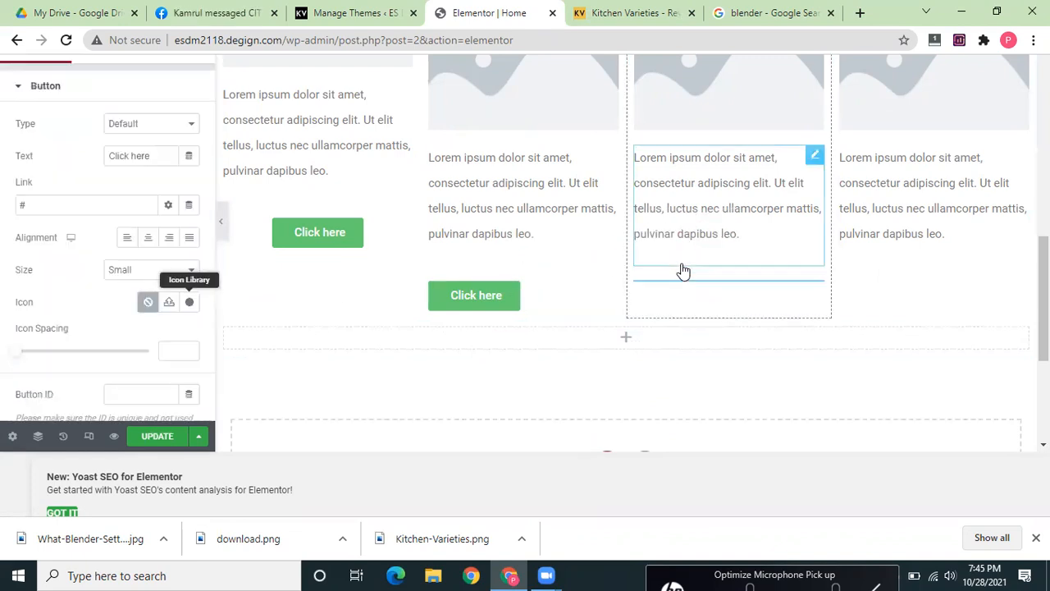
left_click(243, 338)
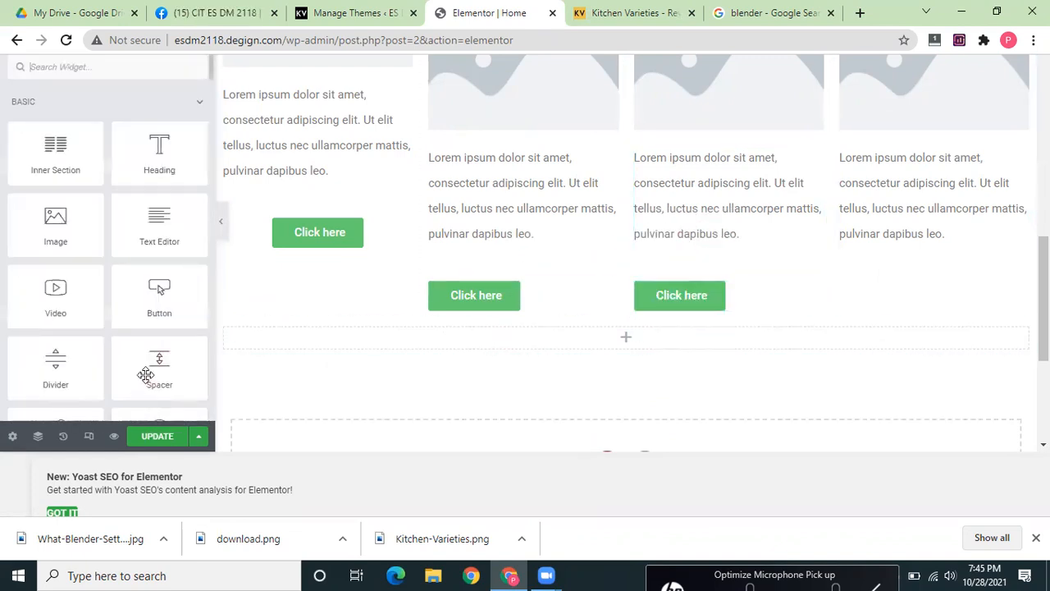
left_click_drag(152, 305, 897, 271)
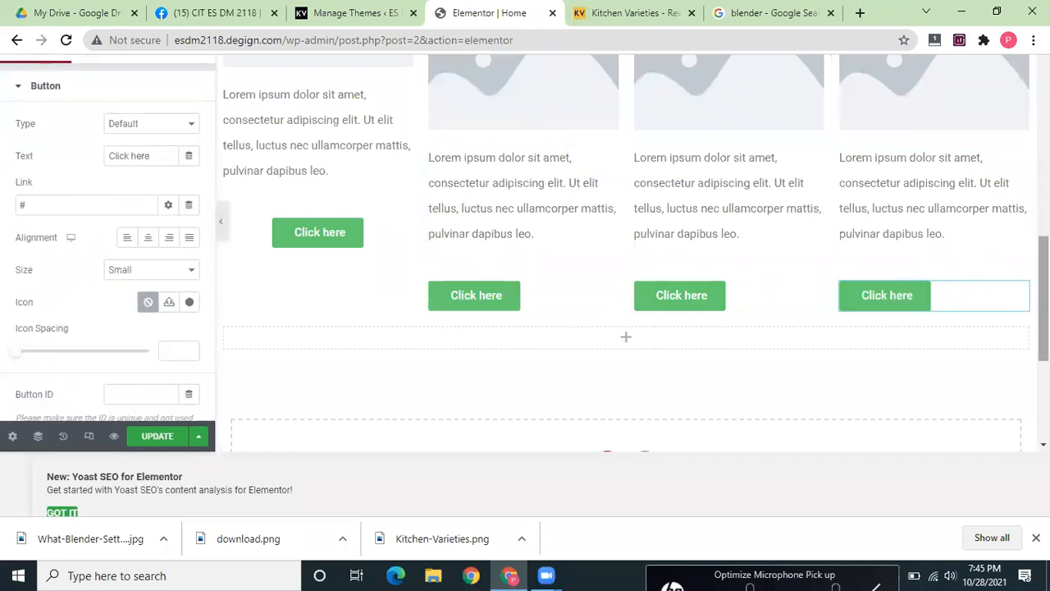
- Set the size of the second column's heading to Medium
scroll(621, 239, "up", 4)
scroll(635, 252, "down", 1)
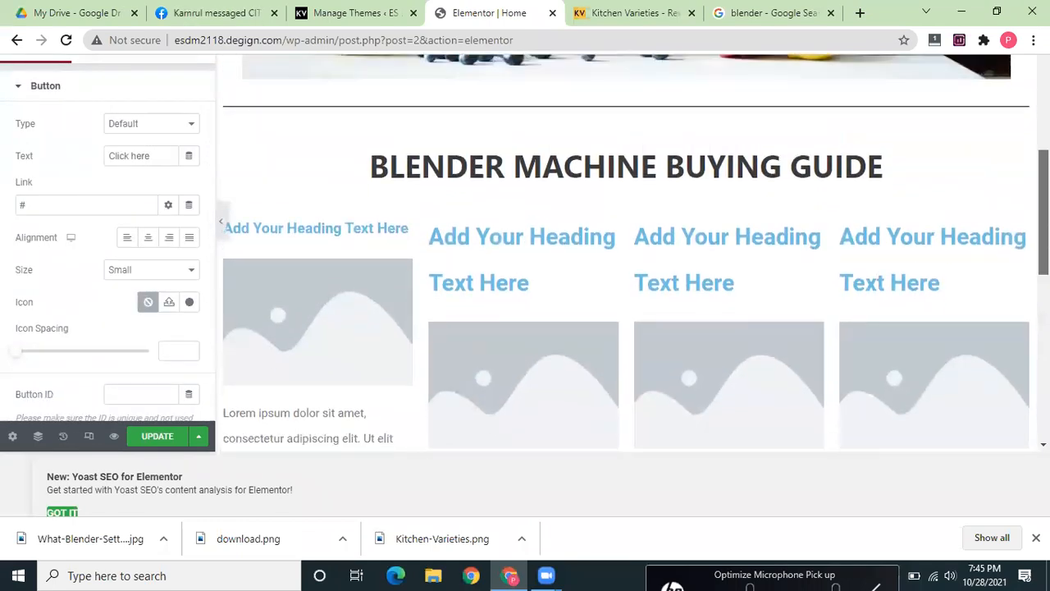
mouse_move(1044, 222)
left_mouse_down()
mouse_move(1044, 265)
mouse_move(1043, 236)
left_mouse_up()
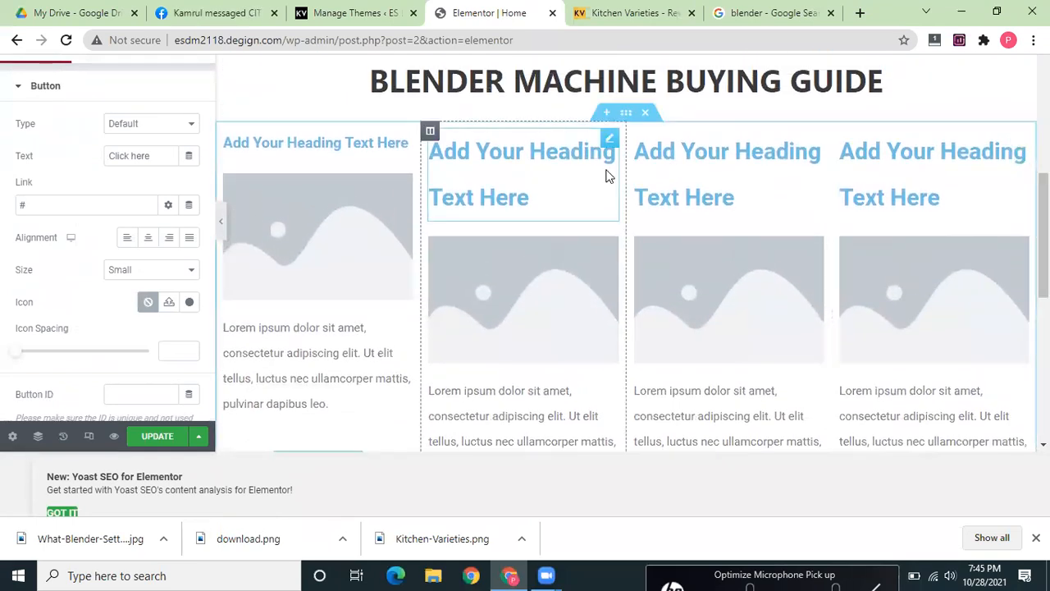
left_click(514, 153)
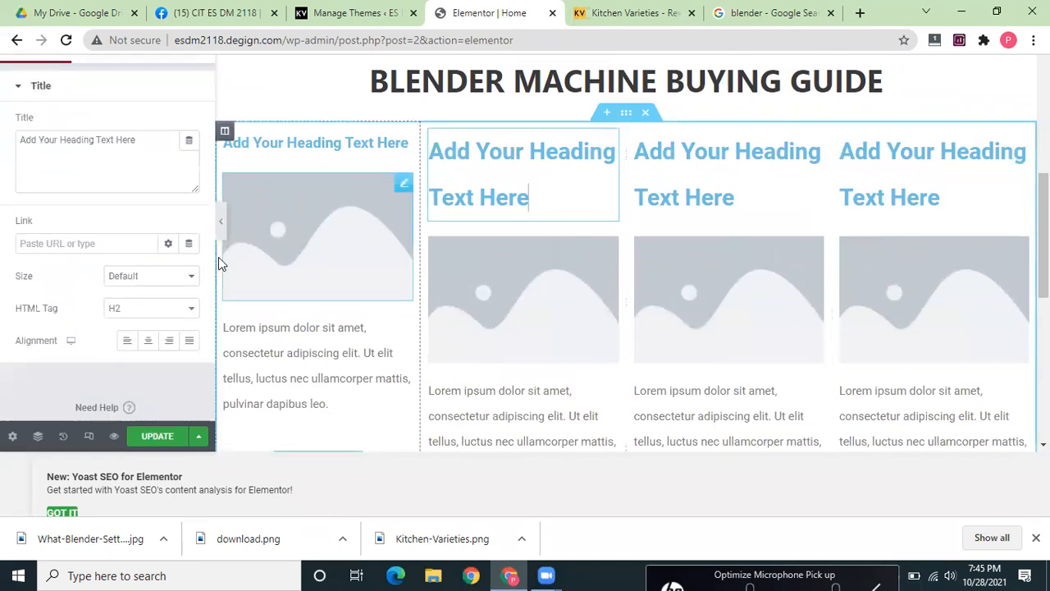
left_click(149, 316)
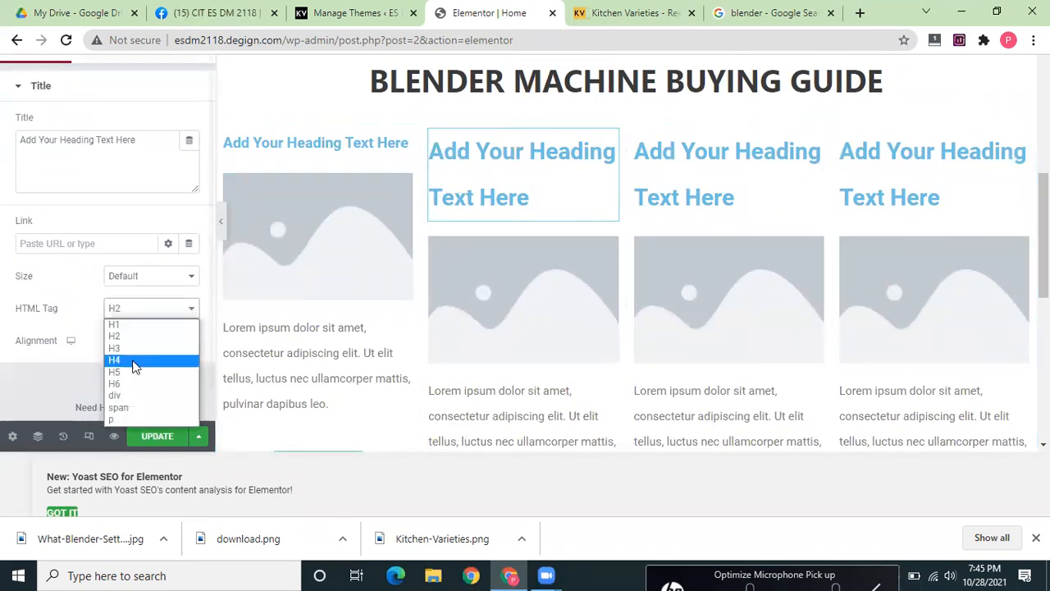
left_click(136, 277)
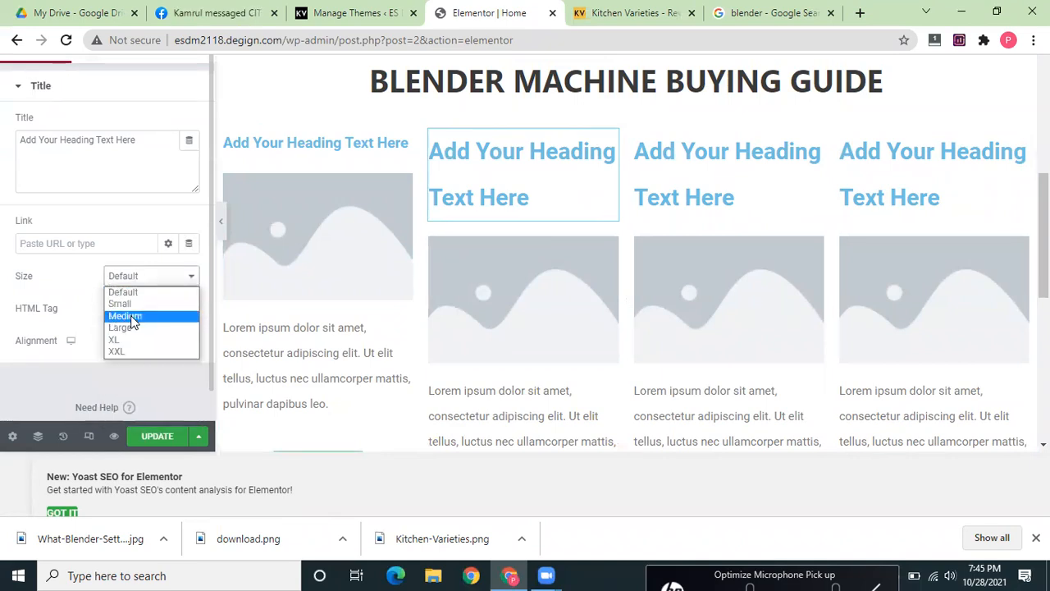
left_click(130, 317)
- Set the heading size to Medium in the third and fourth columns
left_click(719, 171)
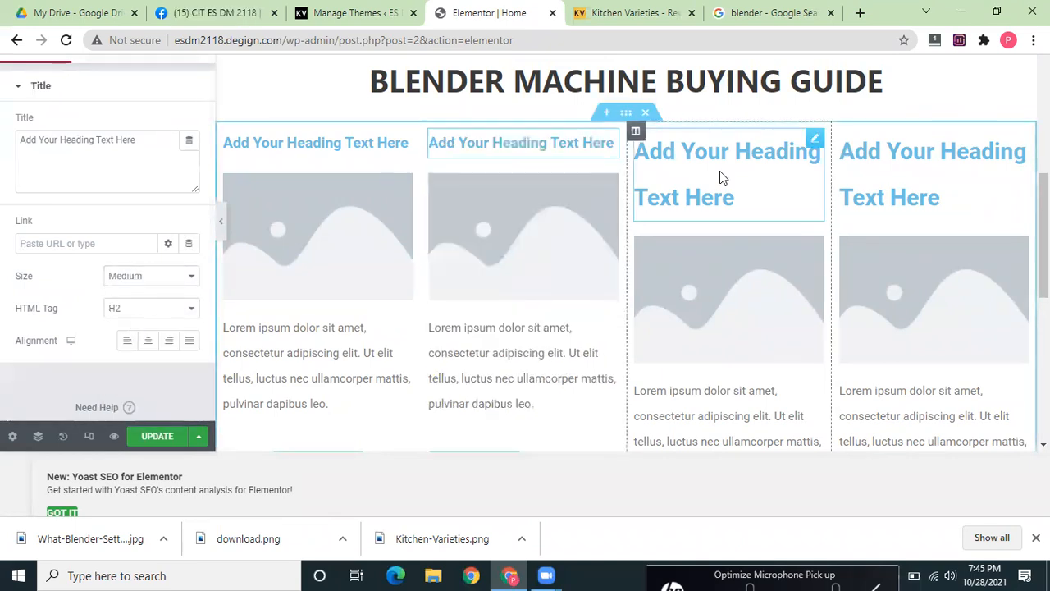
left_click(156, 276)
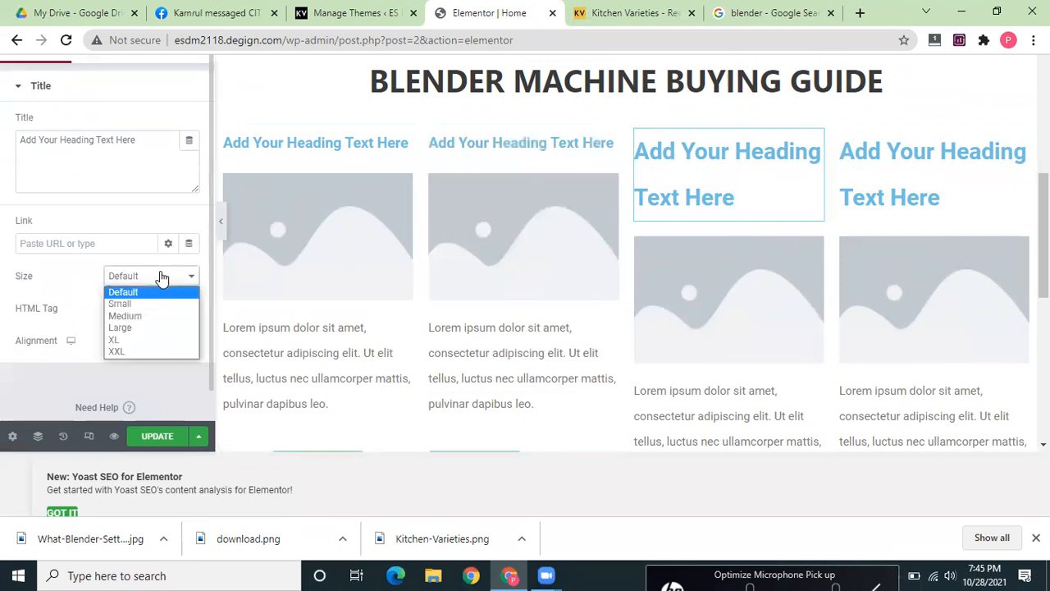
left_click(128, 321)
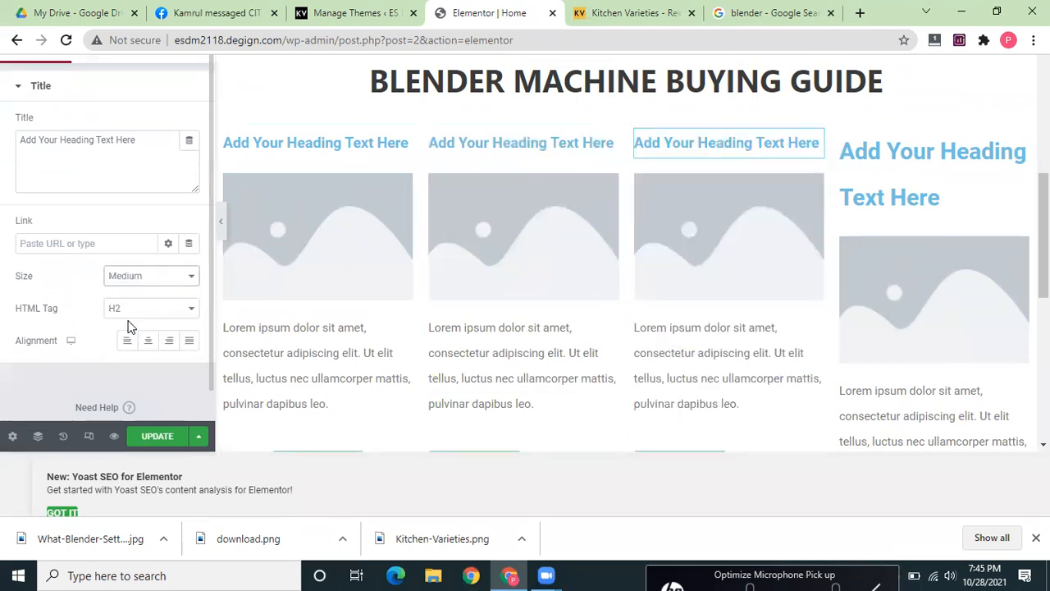
left_click(872, 148)
left_click(157, 276)
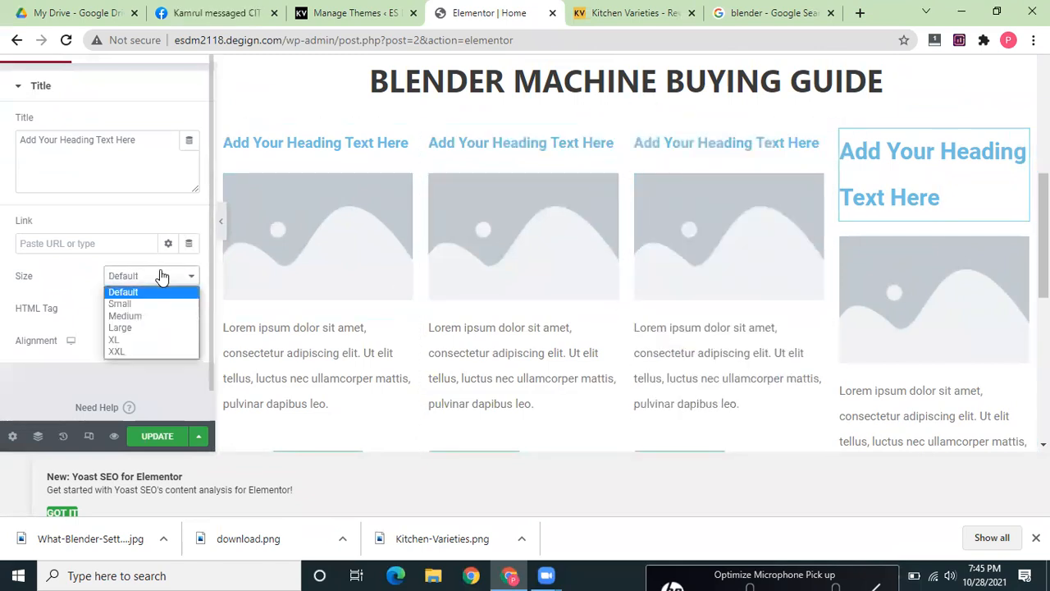
left_click(138, 320)
- Copy "Vitamix 750 vs 7500" from the first blender card on the reference homepage and use it as the first column's heading title
left_click(633, 12)
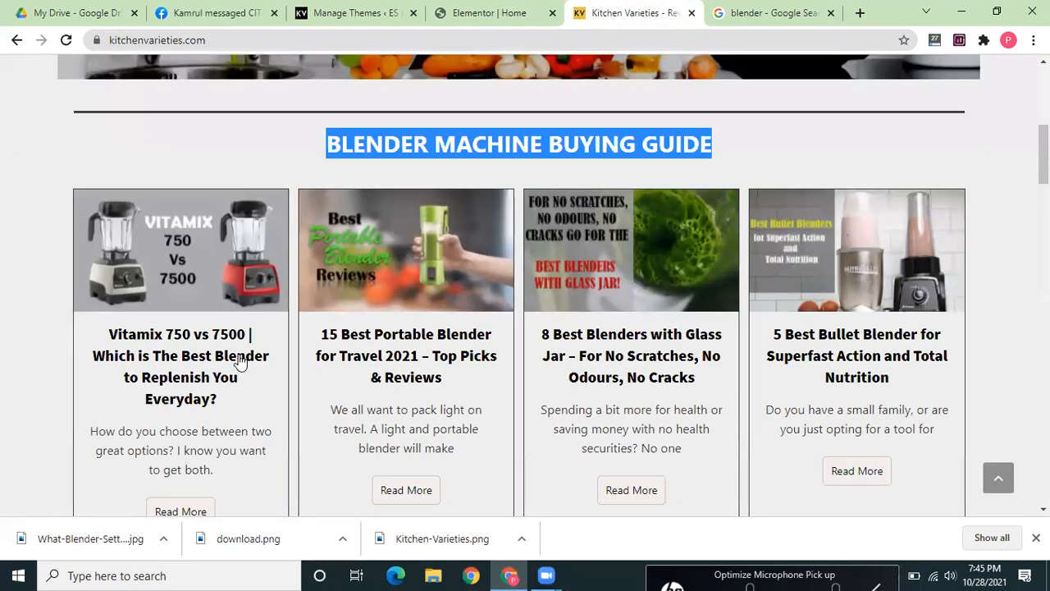
left_click_drag(103, 332, 247, 325)
key("ctrl+c")
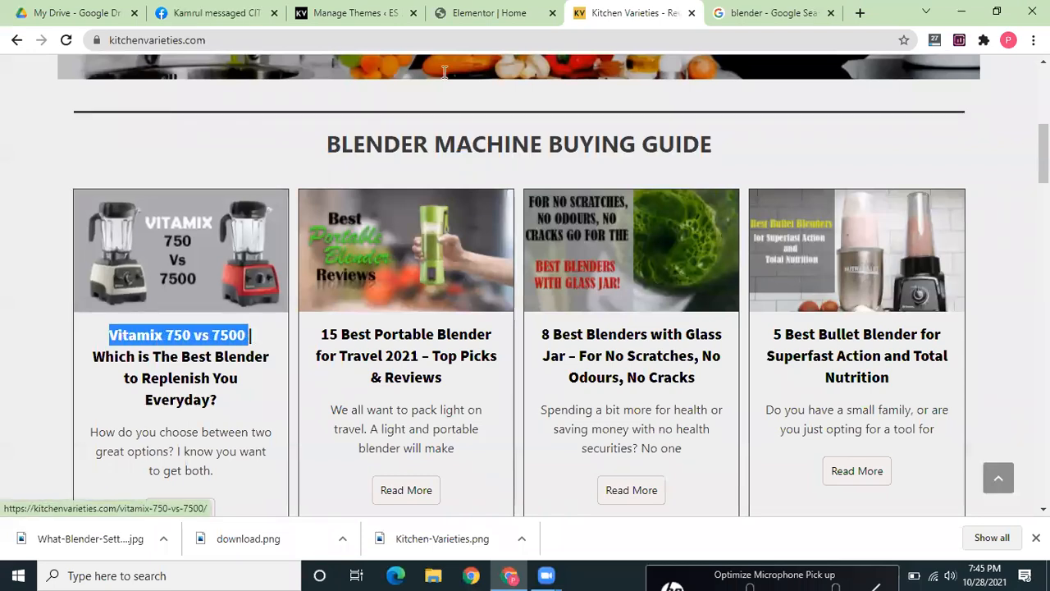
left_click(492, 12)
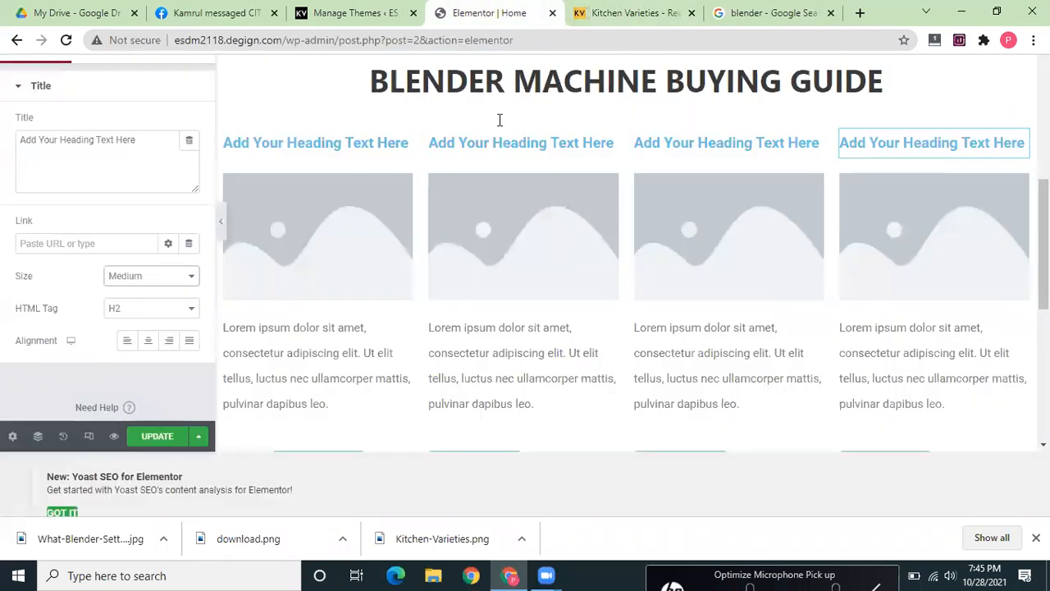
left_click(324, 143)
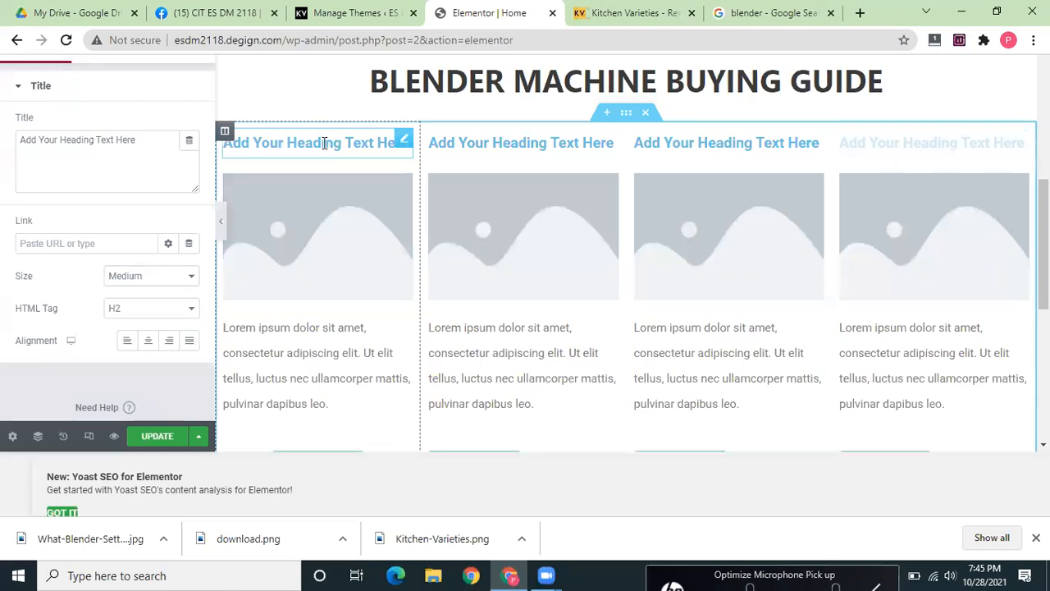
left_click(139, 149)
left_click_drag(155, 137, 8, 172)
key("ctrl+v")
- Replace the heading titles in the second, third and fourth columns with "Vitamix 750 vs 7500"
left_click(480, 159)
left_click(89, 146)
key("ctrl+a")
key("ctrl+v")
left_click(662, 147)
left_click_drag(157, 141, 2, 165)
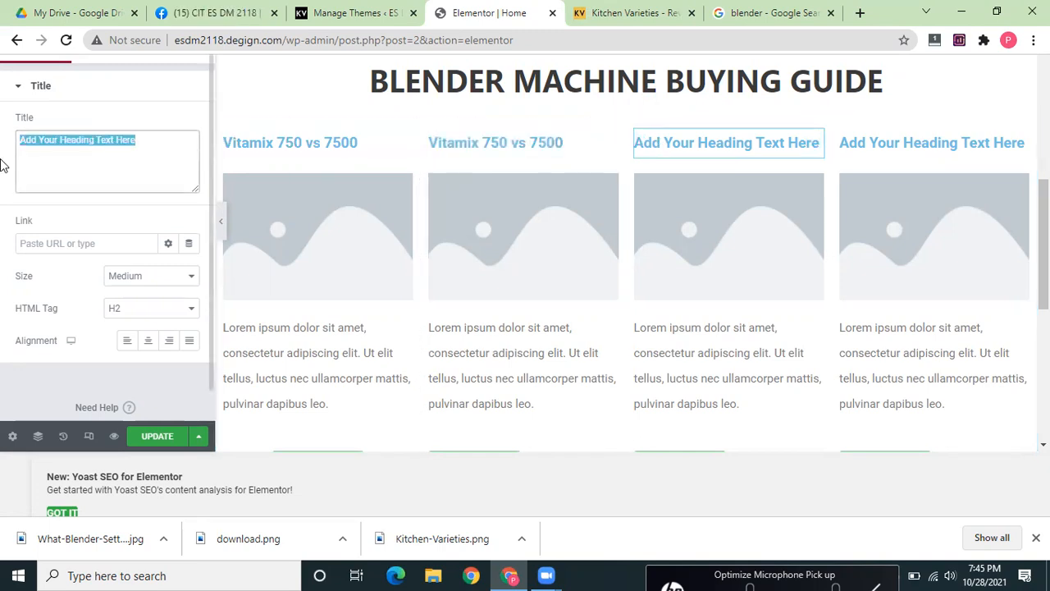
key("ctrl+v")
left_click(858, 149)
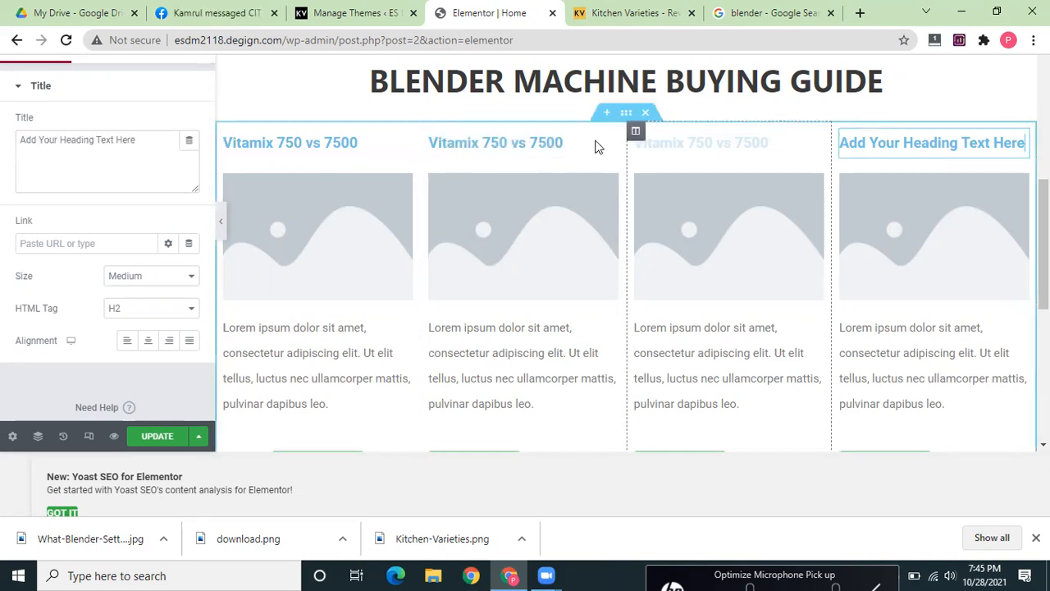
left_click_drag(151, 139, 3, 156)
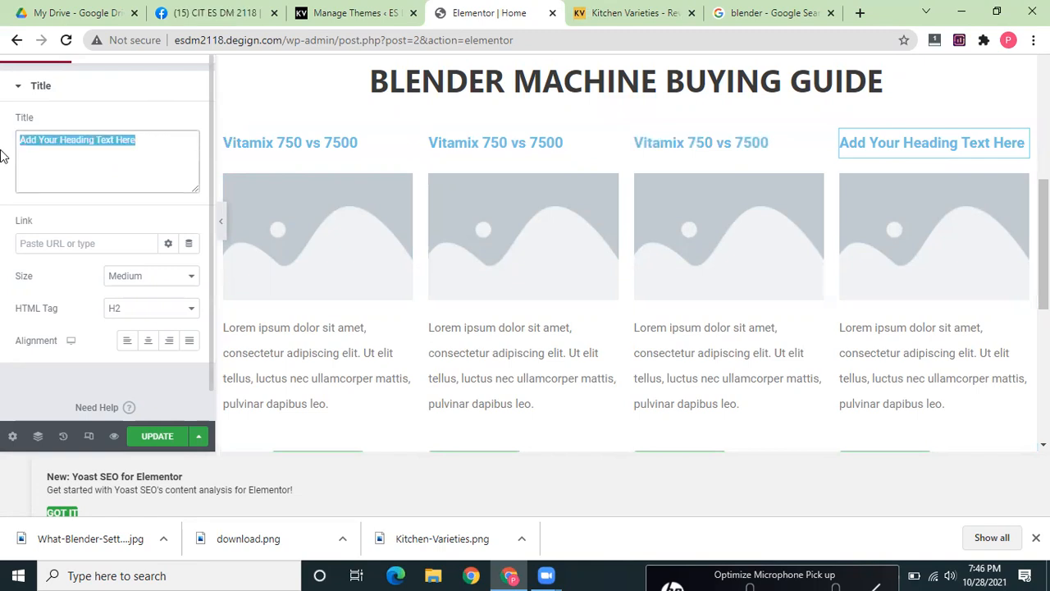
key("ctrl+v")
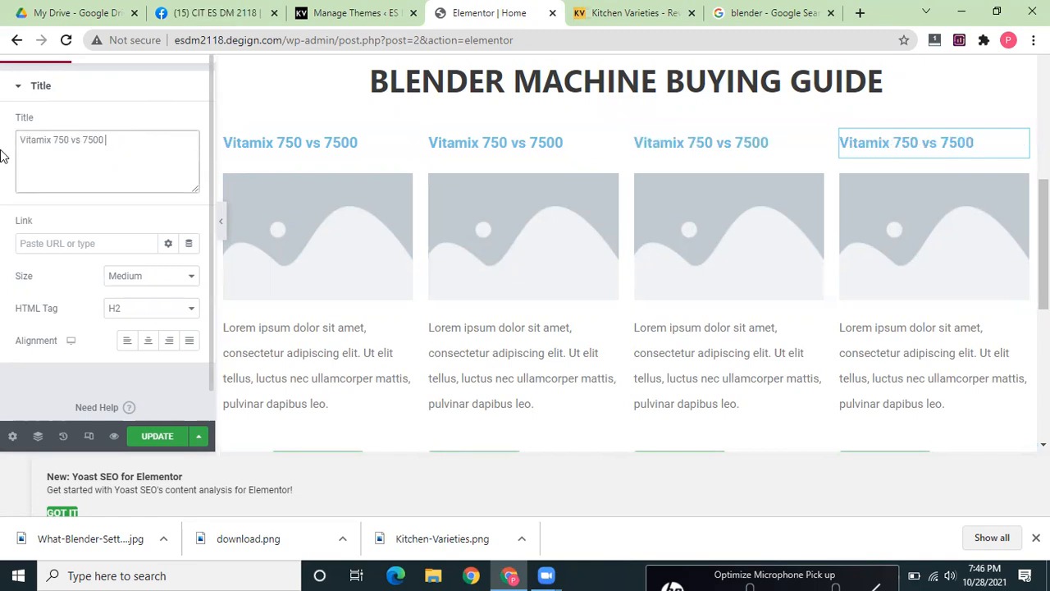
- Save the Professional Series 750 blender picture from the Google image results to the Desktop as images.jpg
left_click(318, 273)
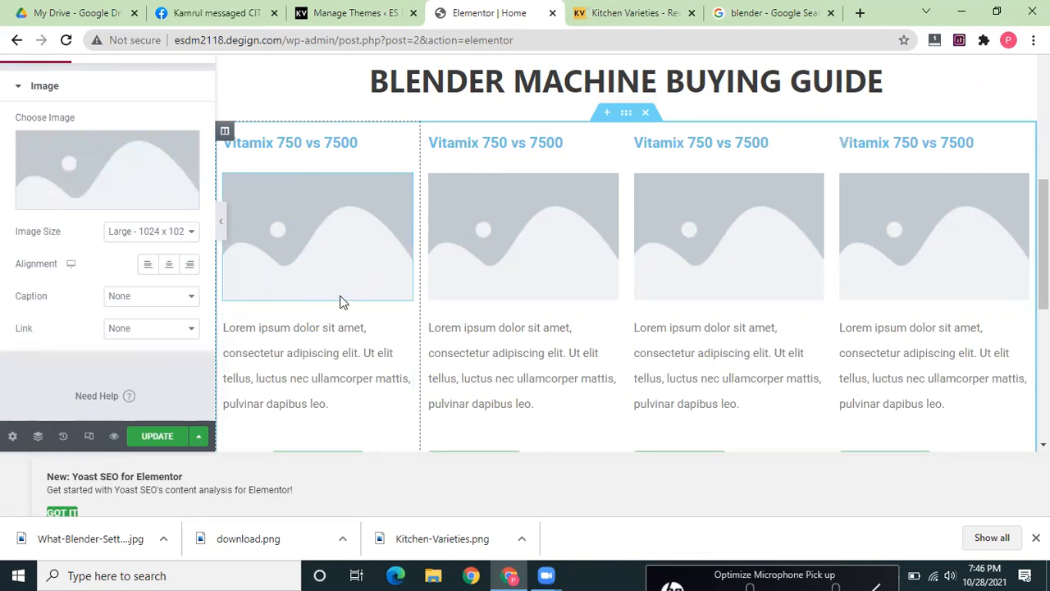
left_click(763, 12)
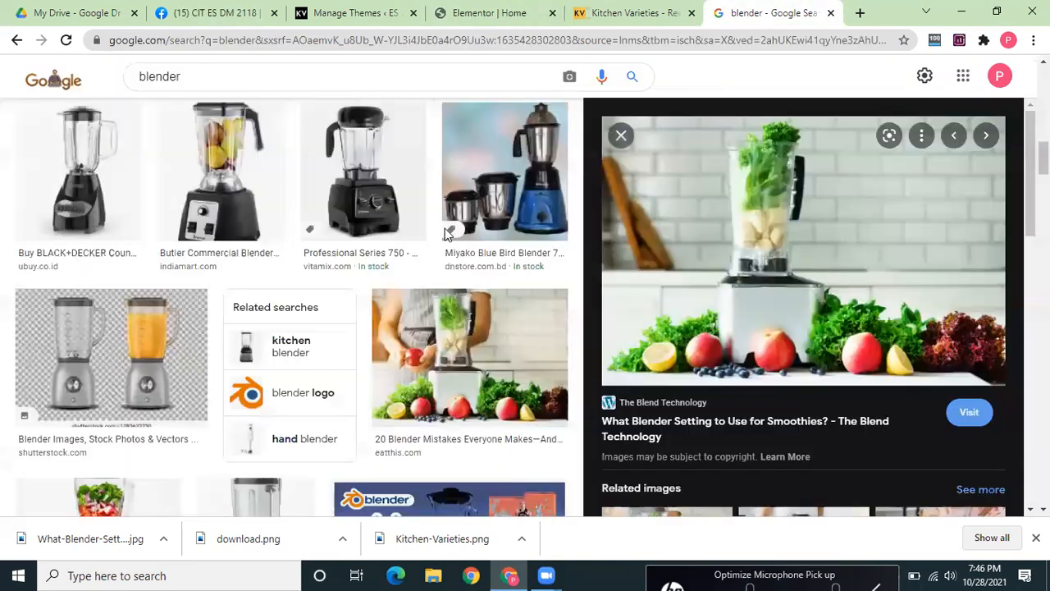
right_click(372, 164)
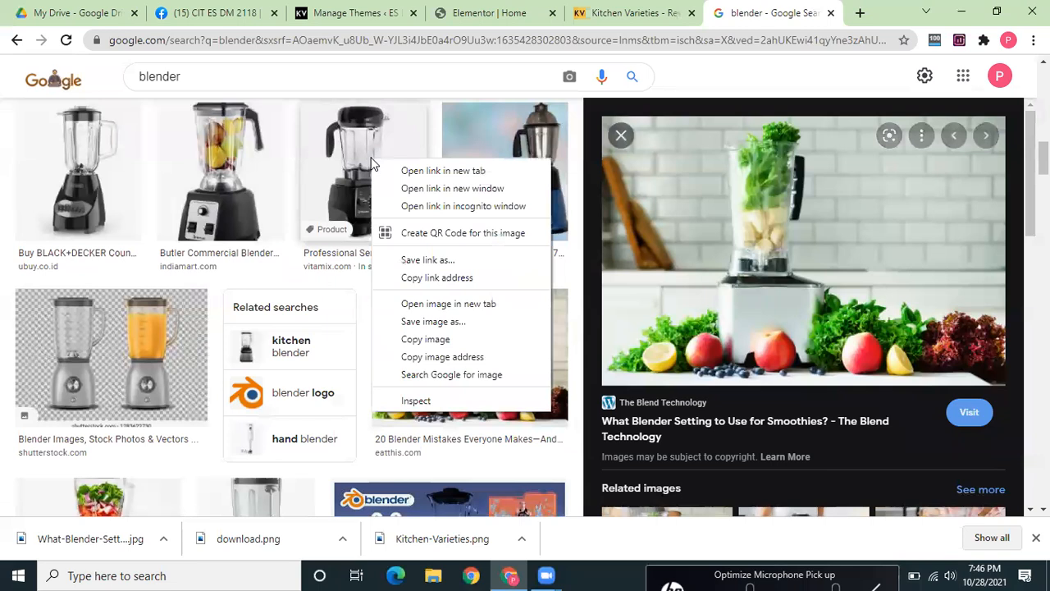
left_click(428, 321)
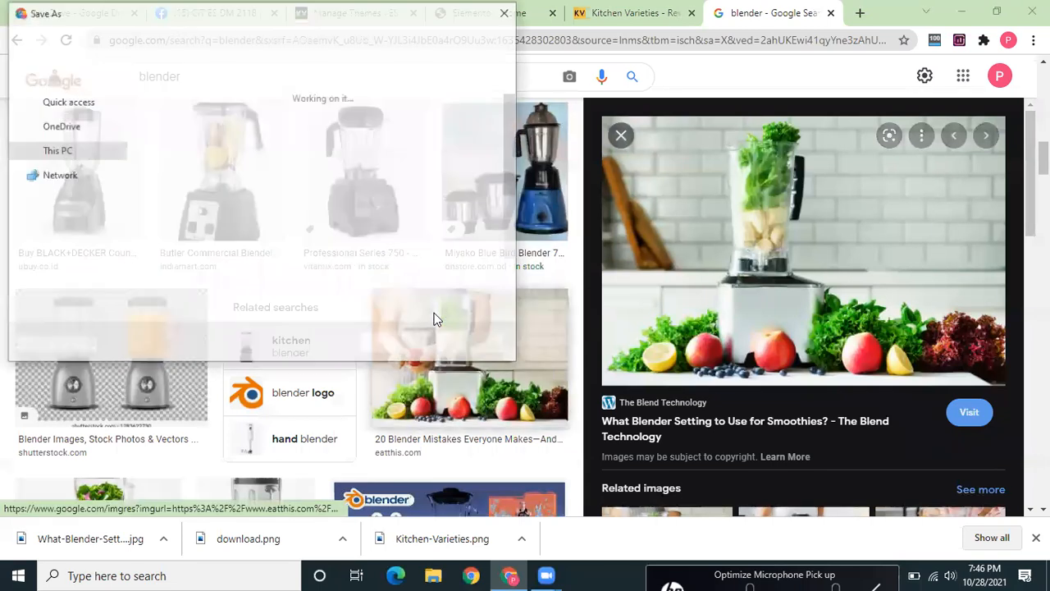
left_click(397, 344)
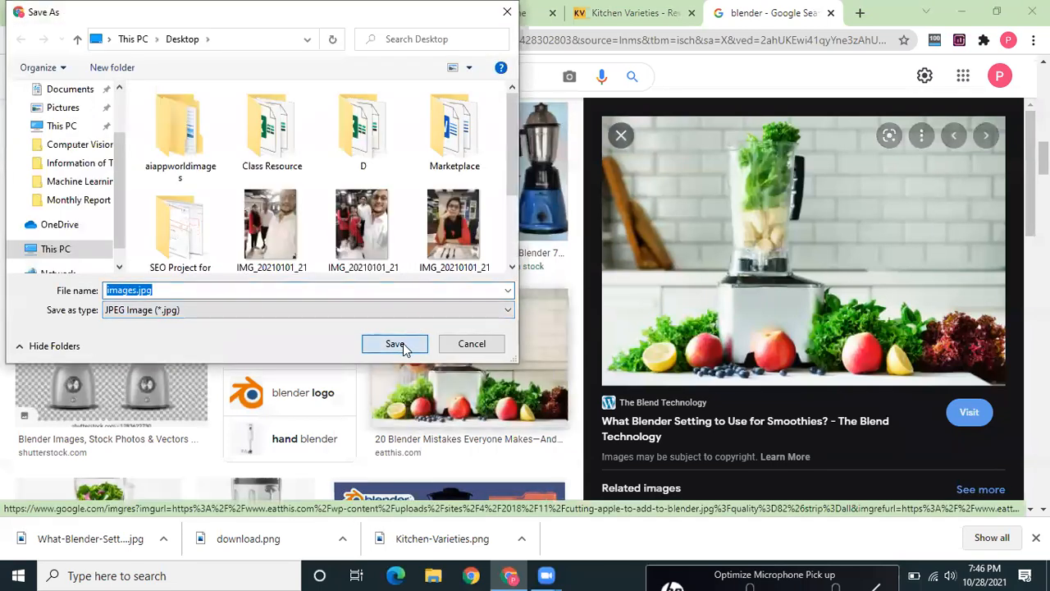
- Save the BLACK+DECKER blender picture from the image results to the Desktop as download.jpg
right_click(238, 172)
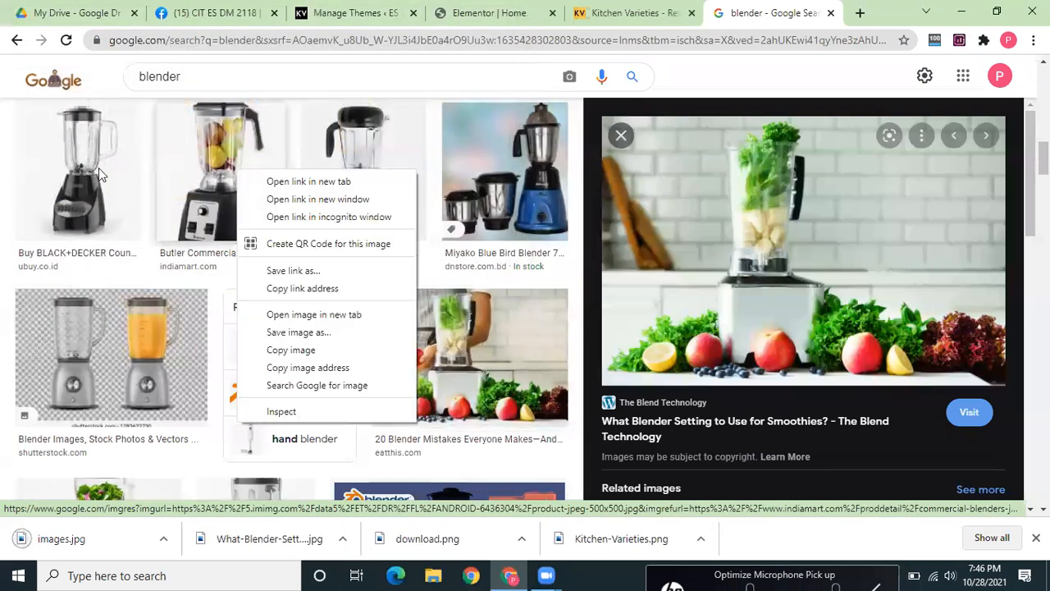
right_click(53, 169)
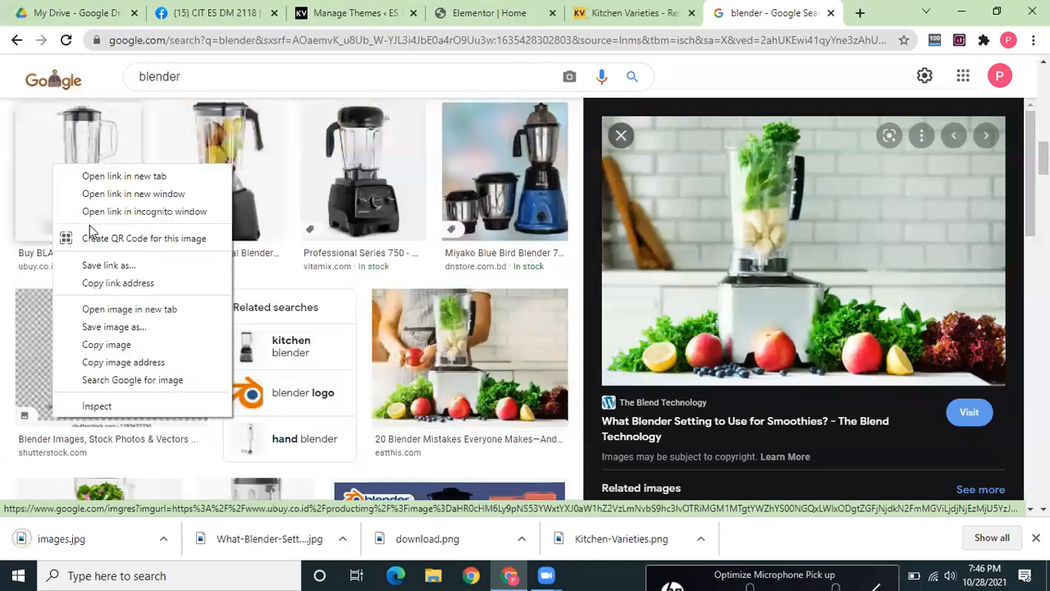
left_click(93, 329)
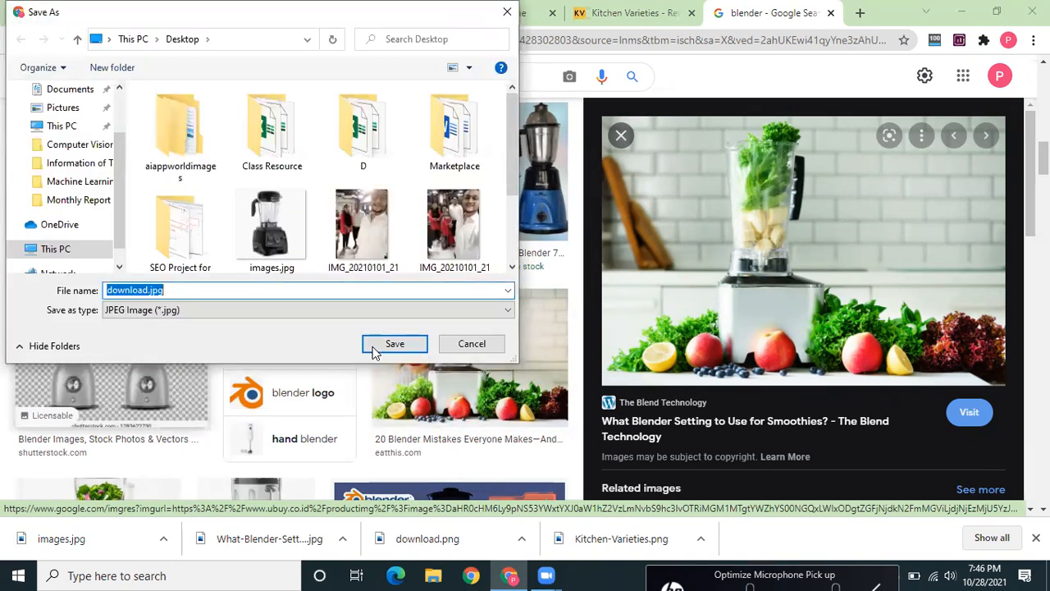
left_click(381, 351)
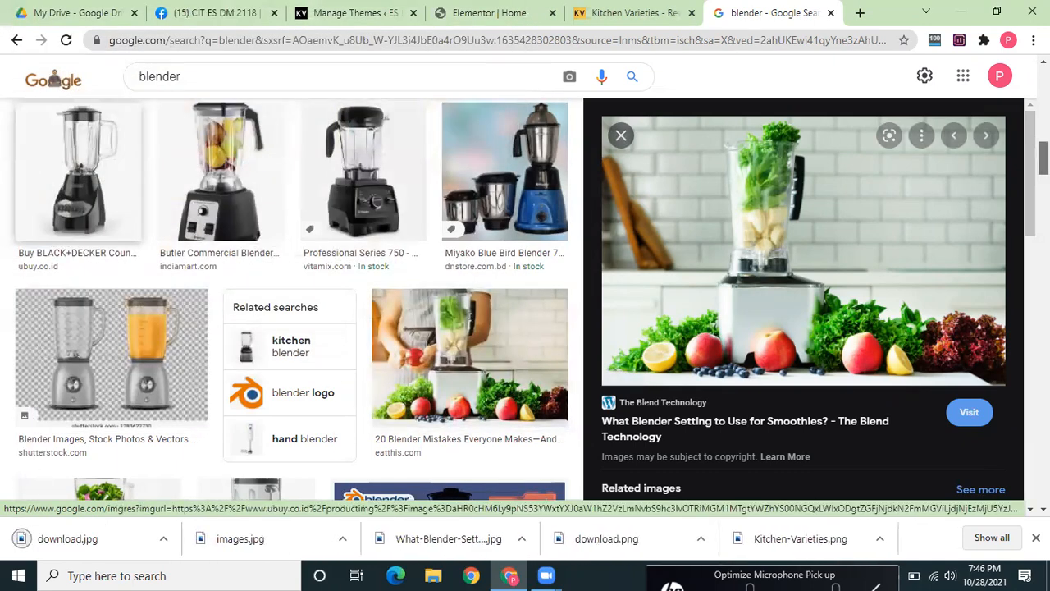
scroll(284, 336, "down", 3)
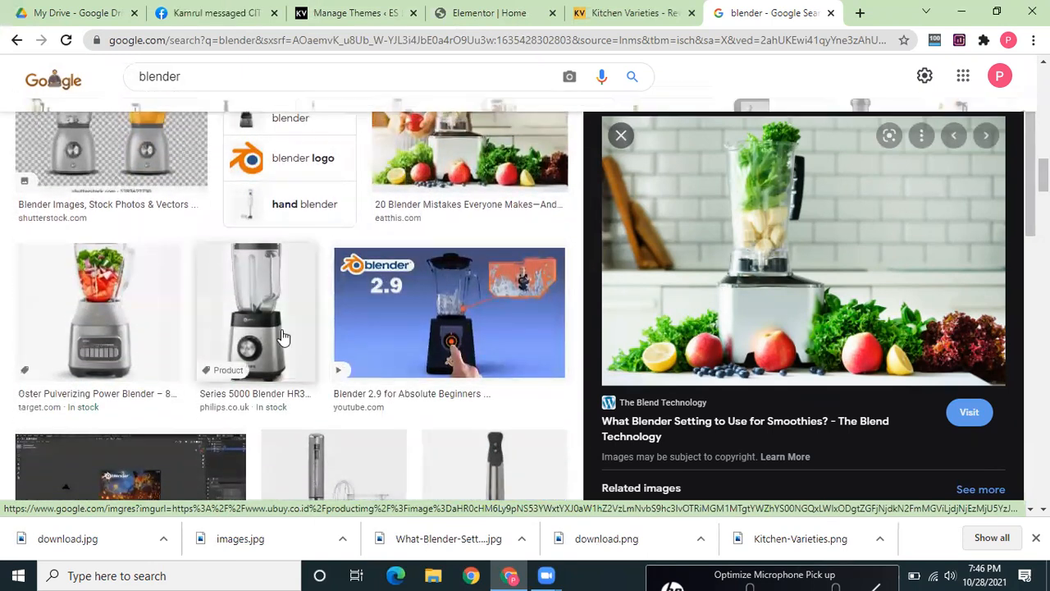
- Save the Series 5000 and Oster blender pictures from the image results to the Desktop as images (1).jpg and images (2).jpg
right_click(242, 331)
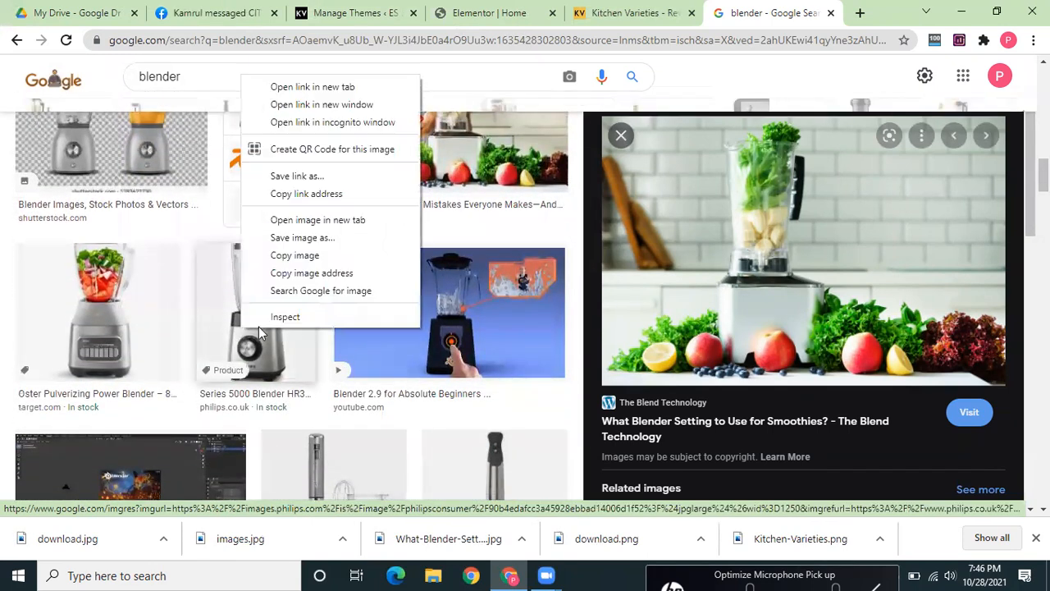
left_click(291, 240)
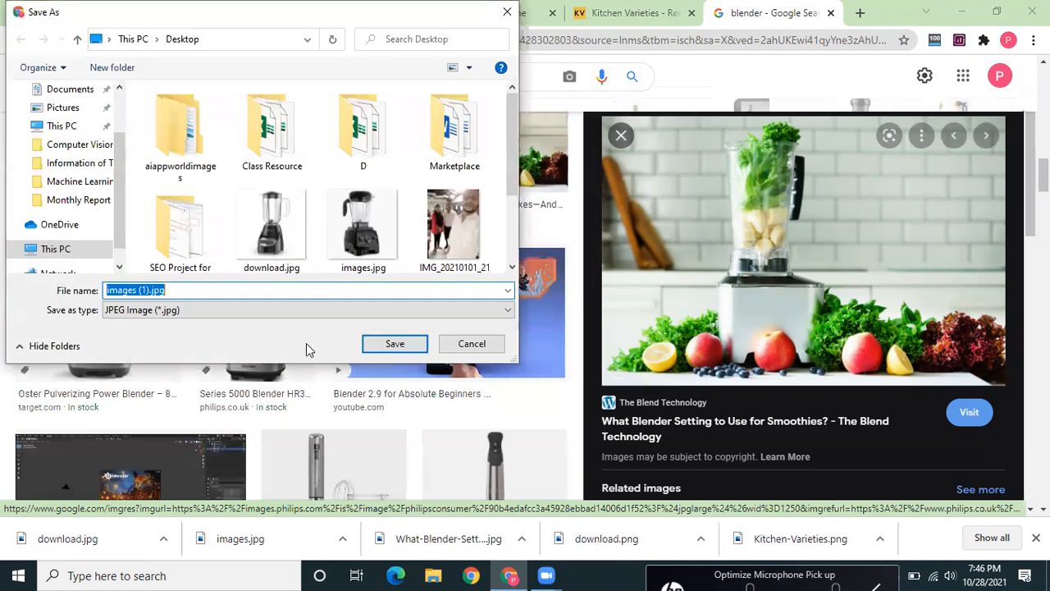
left_click(376, 346)
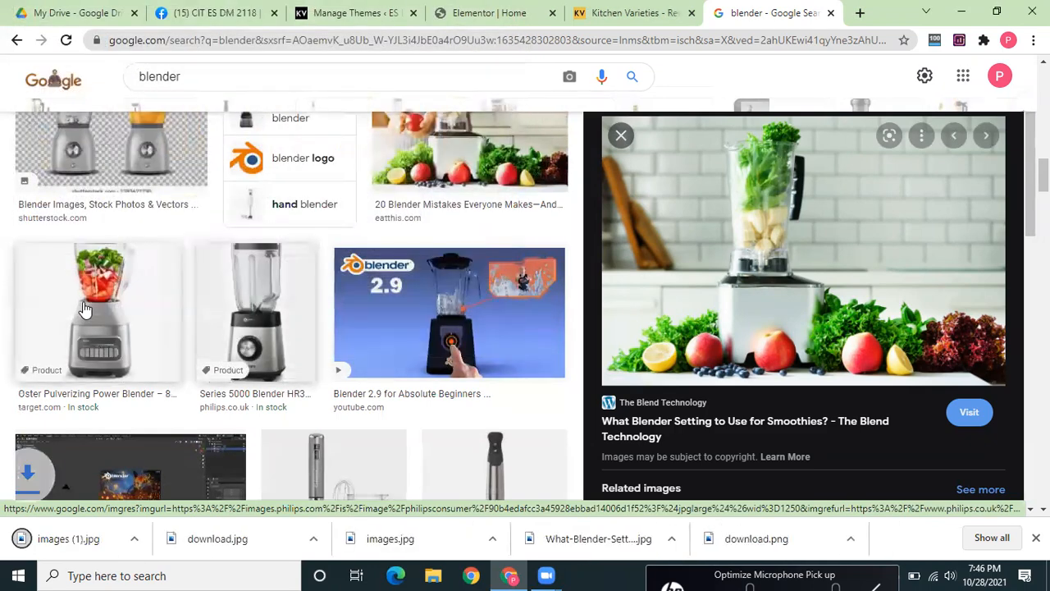
right_click(88, 305)
left_click(143, 465)
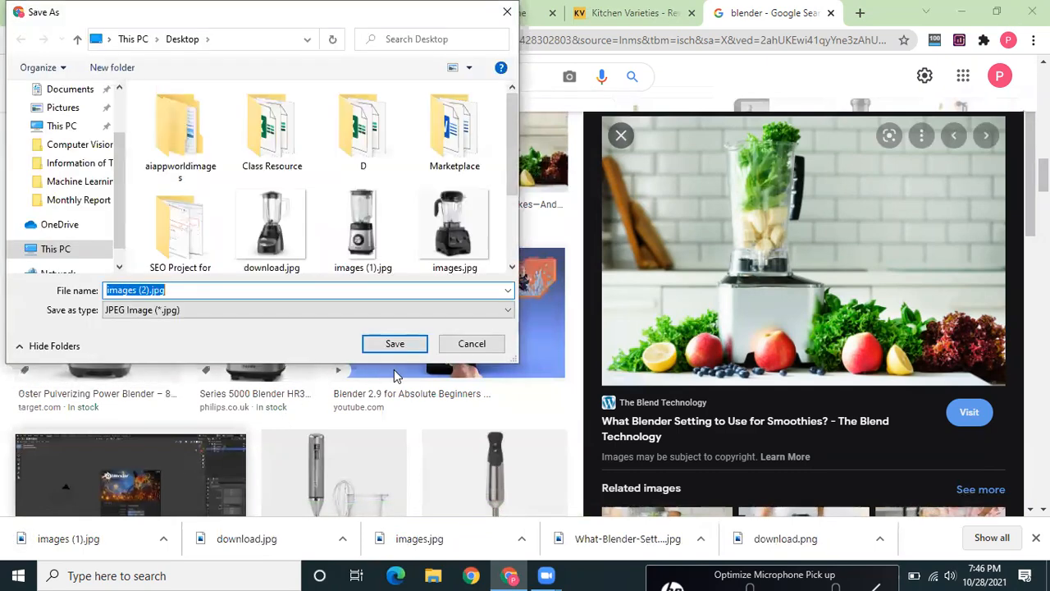
left_click(391, 349)
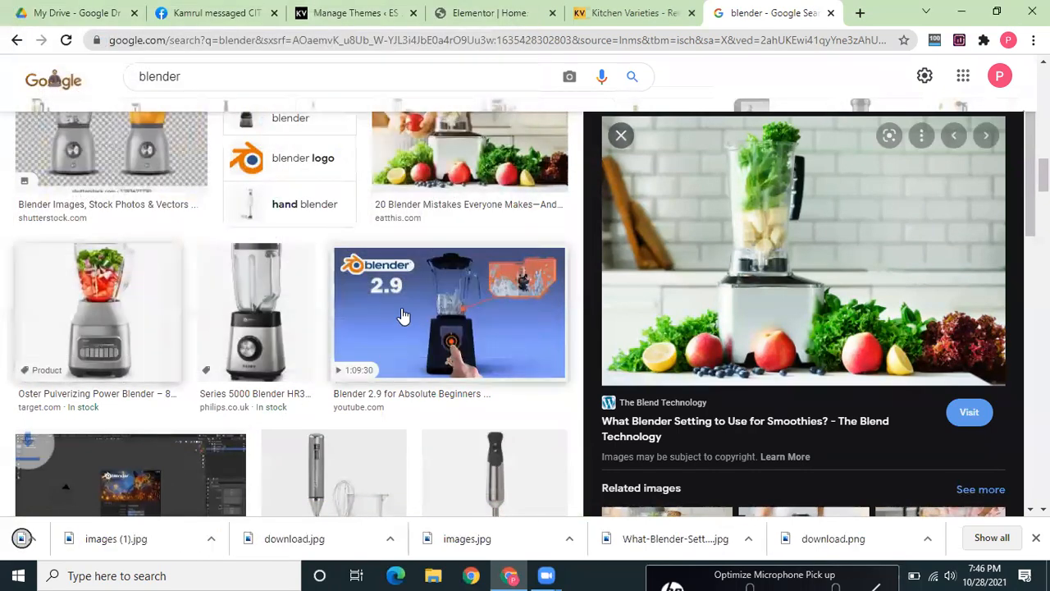
- Return to the Elementor editor and upload images (1).jpg from the Desktop for the first column's image
left_click(585, 15)
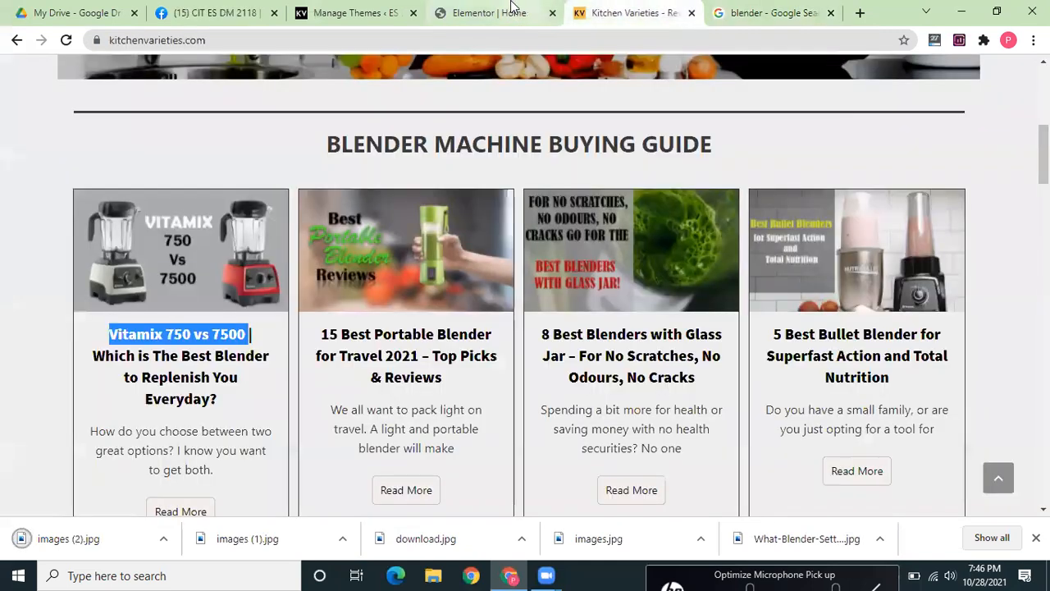
left_click(513, 9)
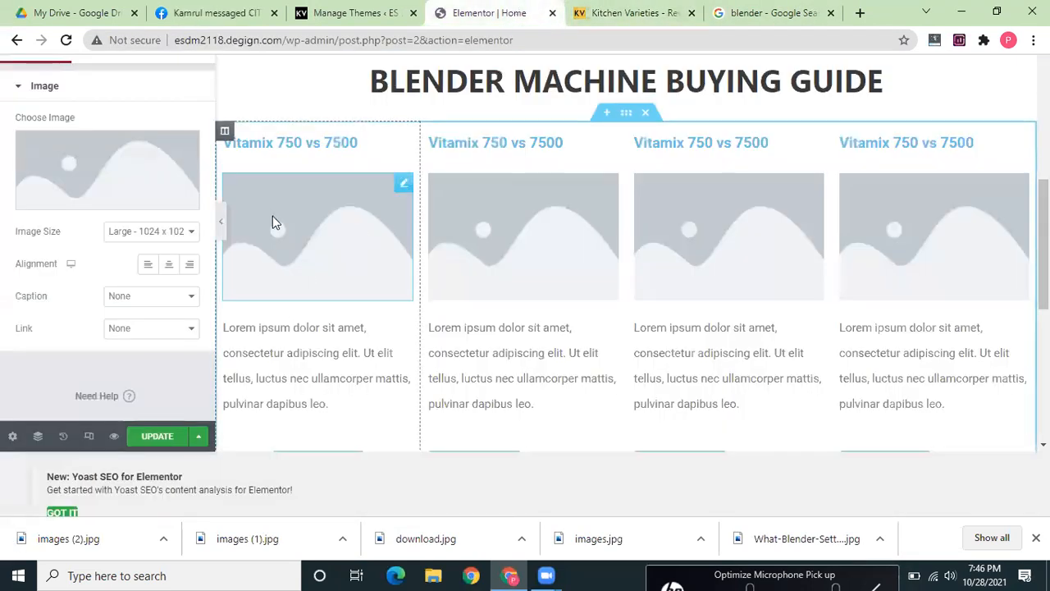
left_click(101, 202)
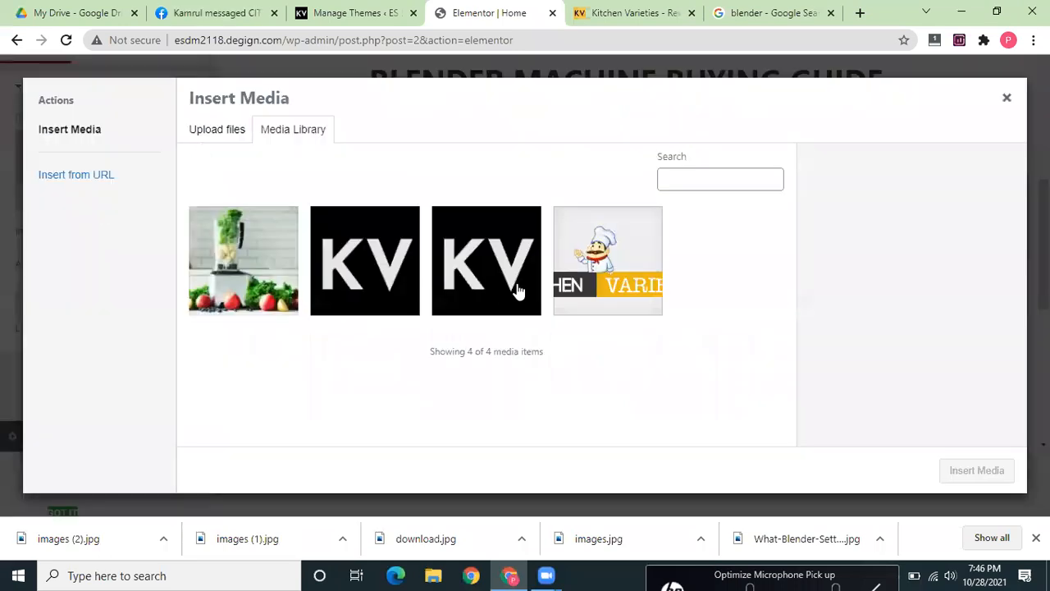
left_click(212, 136)
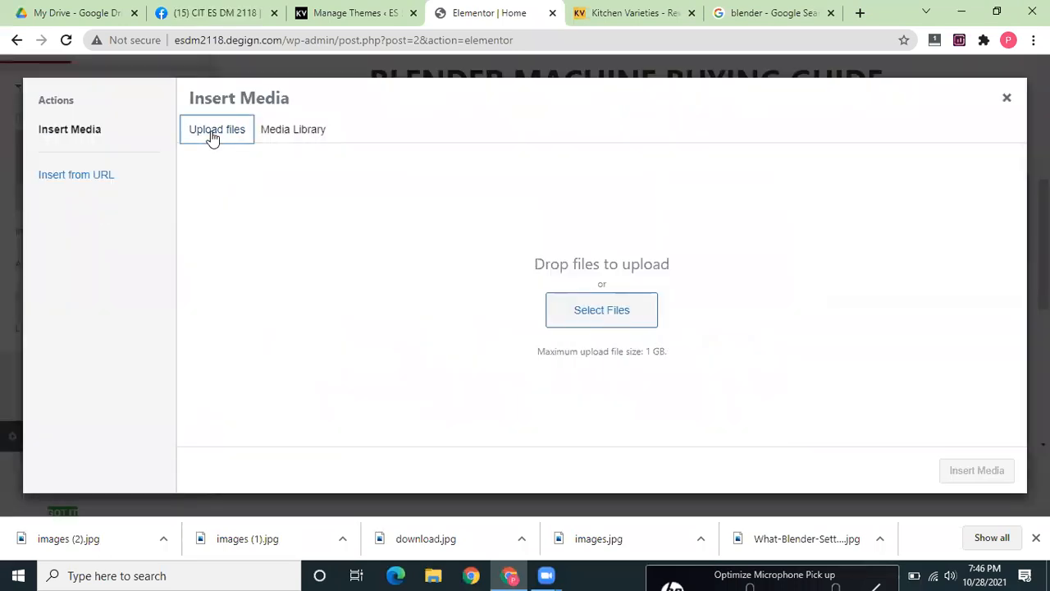
left_click(604, 322)
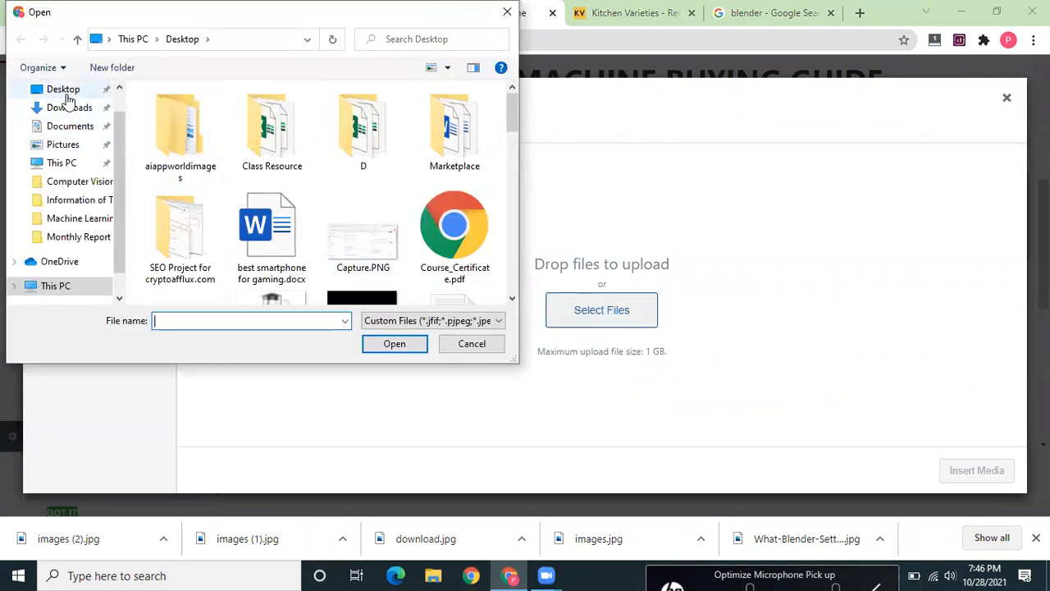
left_click(68, 95)
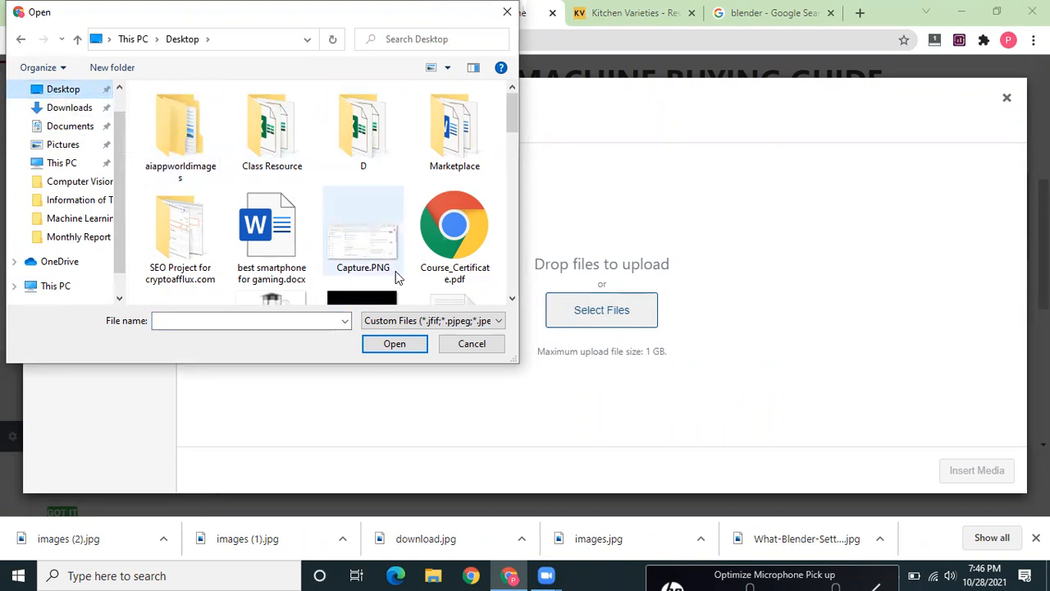
left_click_drag(515, 103, 519, 197)
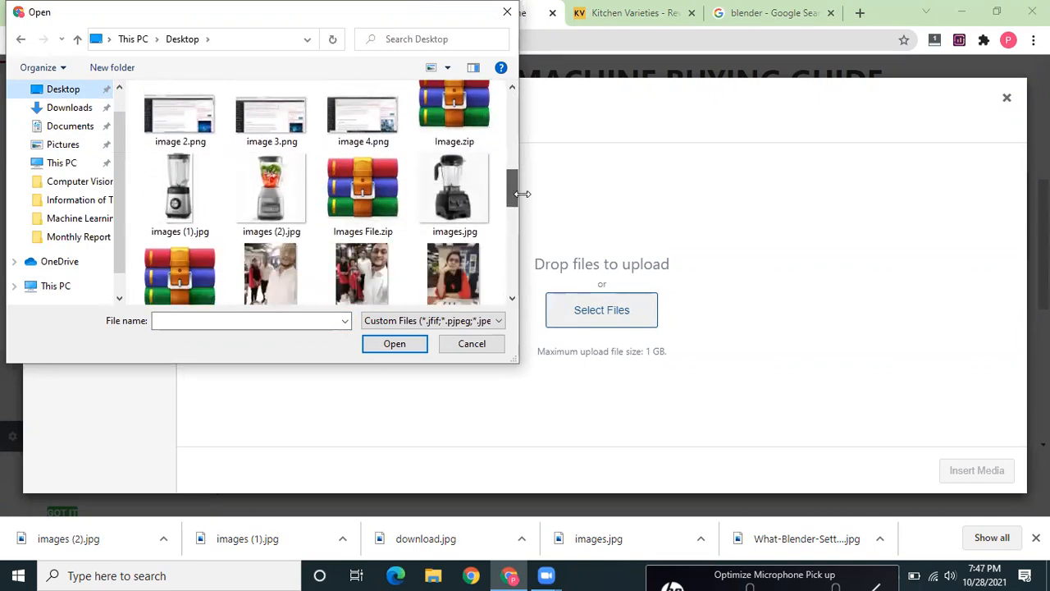
left_click(192, 177)
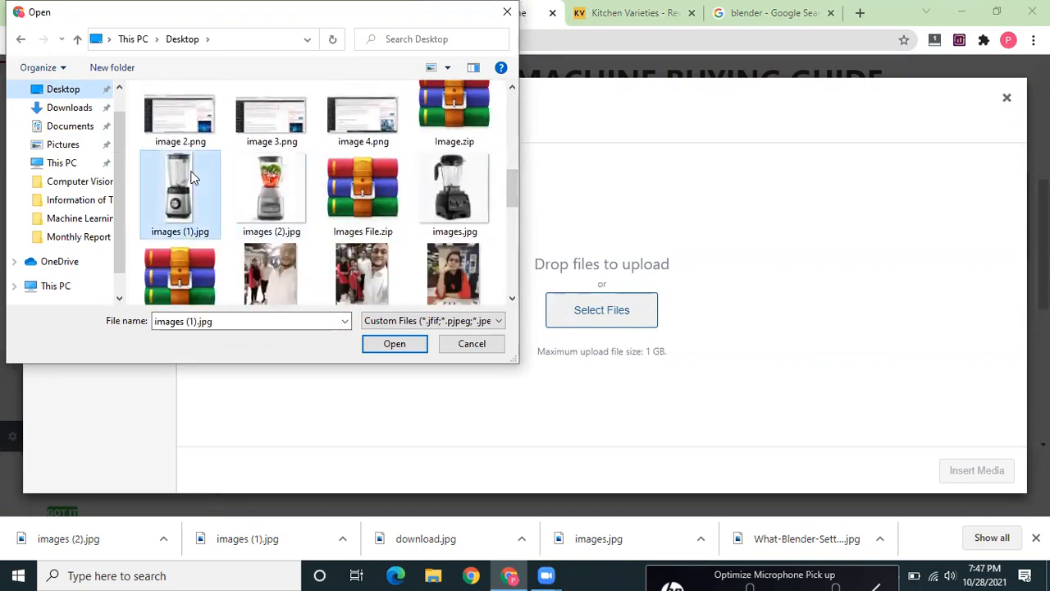
left_click(393, 344)
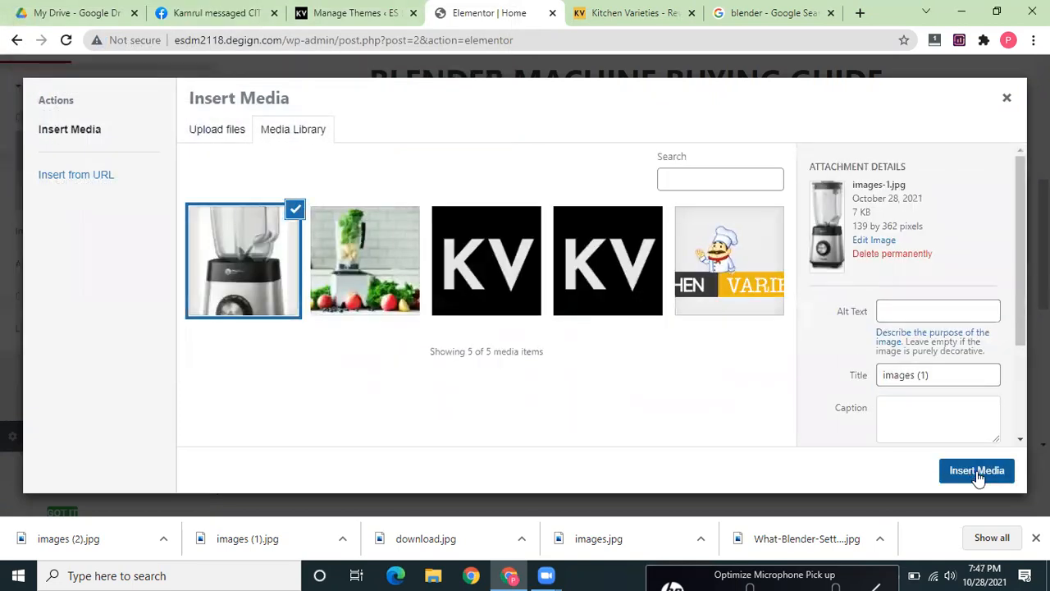
- Give the uploaded blender picture the alt text "Vitamix 750 vs 7500" and insert it into the first column
left_click(948, 312)
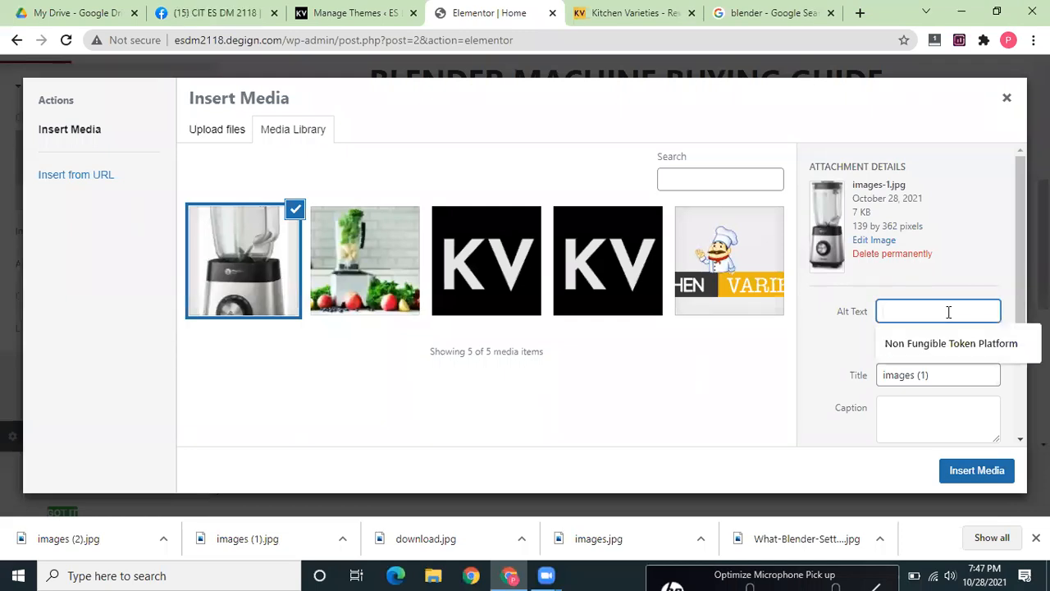
type("Vitamix 750 vs 7500")
left_click(964, 470)
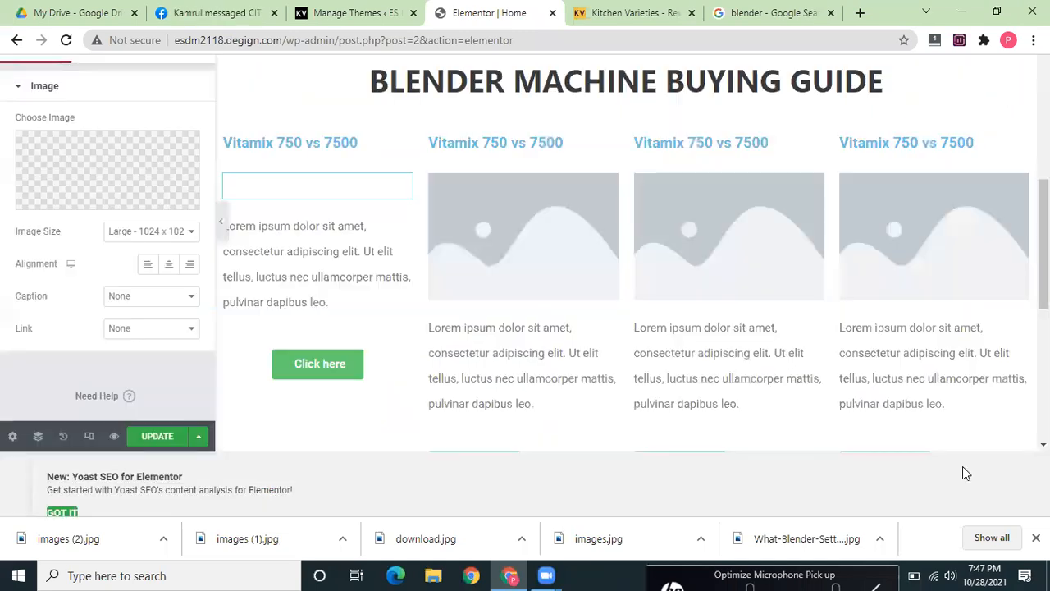
- Upload images.jpg from the Desktop for the second column's image
left_click(486, 256)
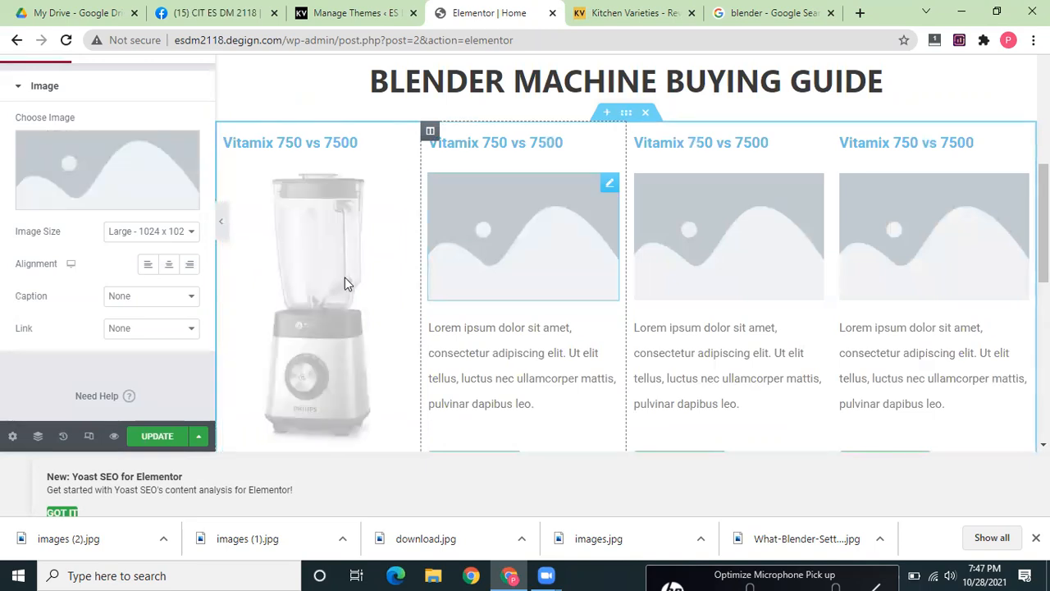
left_click(123, 196)
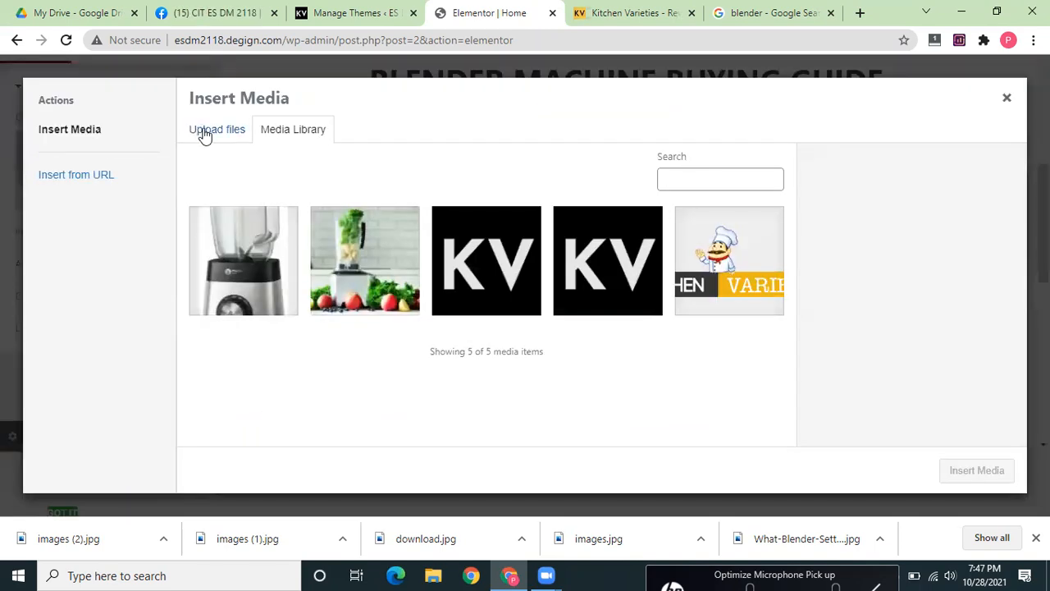
left_click(206, 133)
left_click(595, 320)
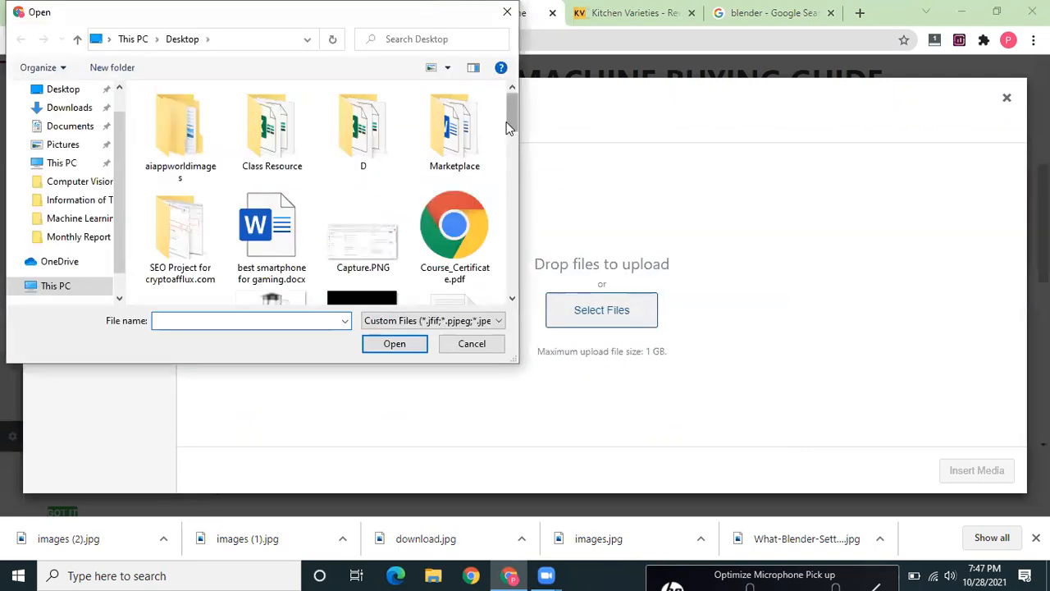
scroll(510, 123, "down", 5)
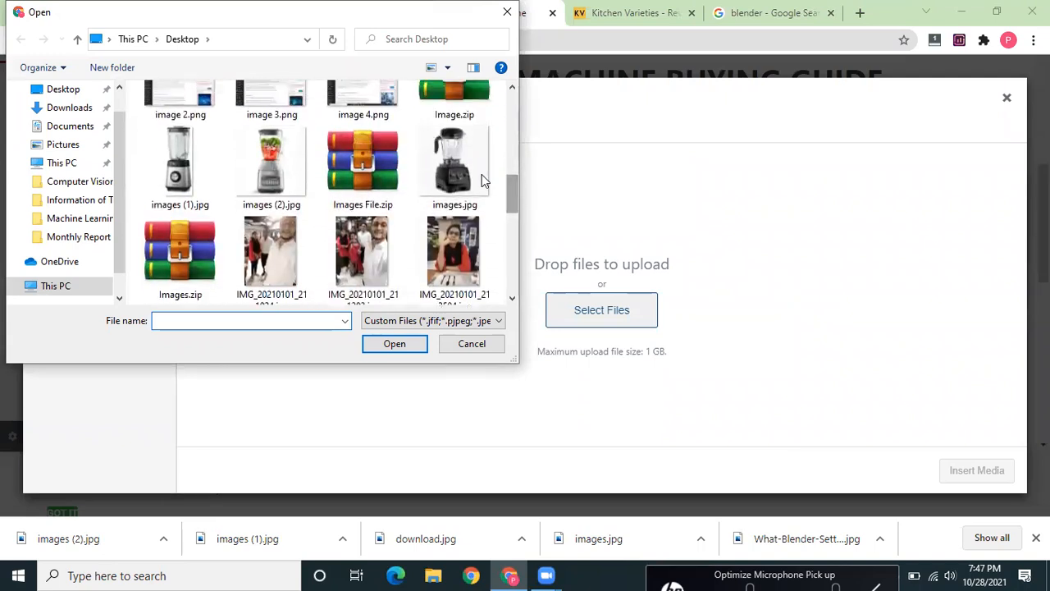
left_click(478, 172)
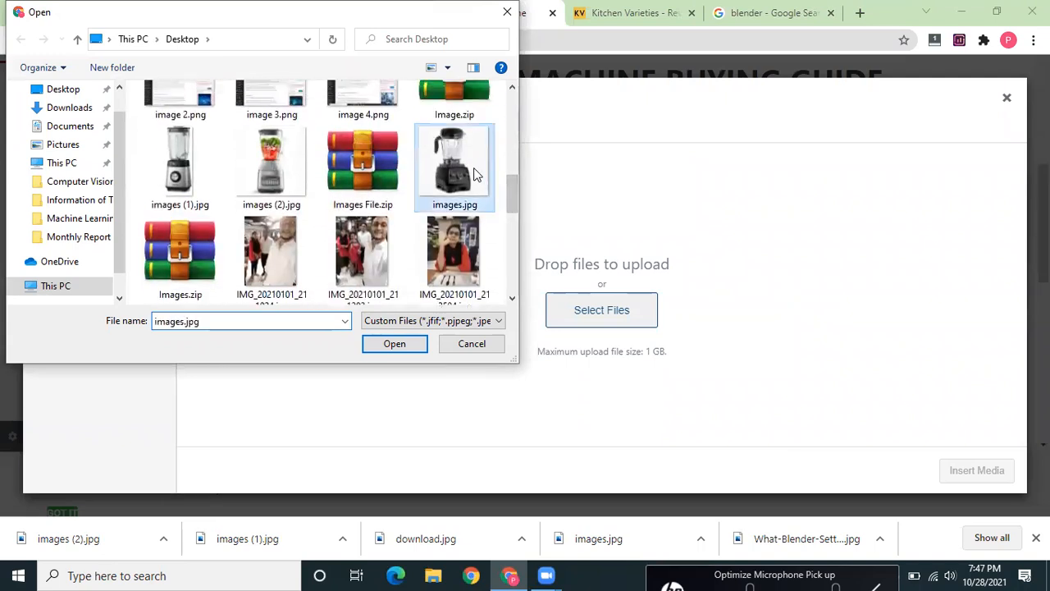
left_click(395, 344)
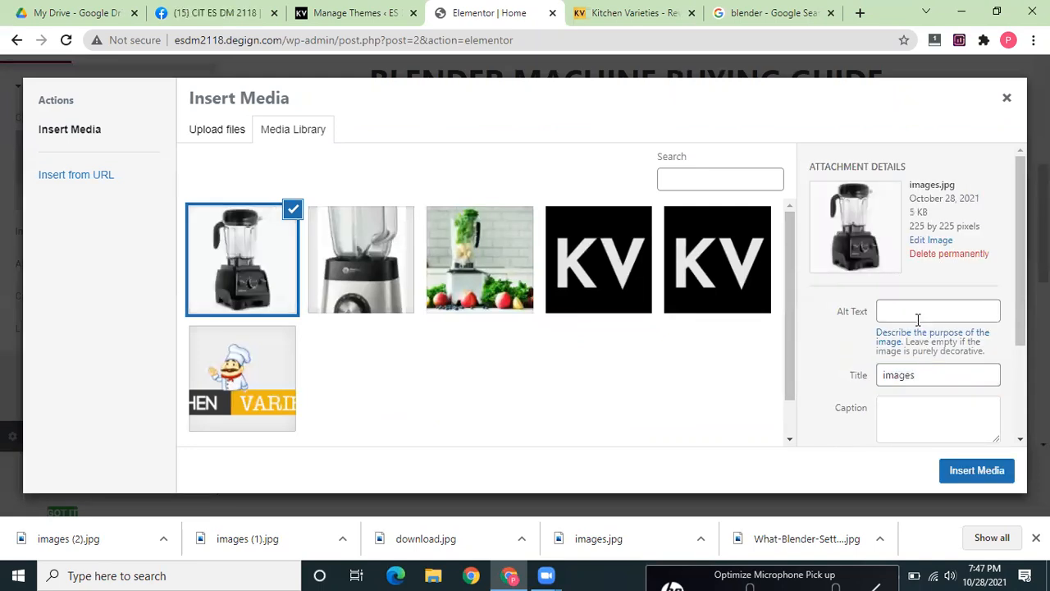
- Set the alt text of images.jpg to "Vitamix 750 vs 7500" and insert the picture into the second column
left_click(918, 318)
type("Vitamix 750 vs 7500")
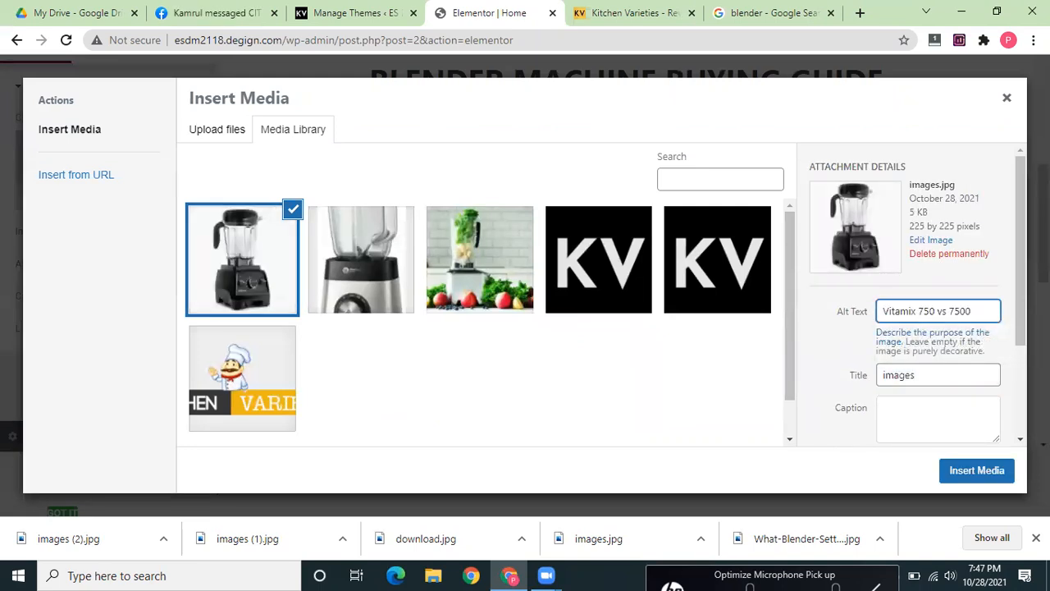
left_click(977, 473)
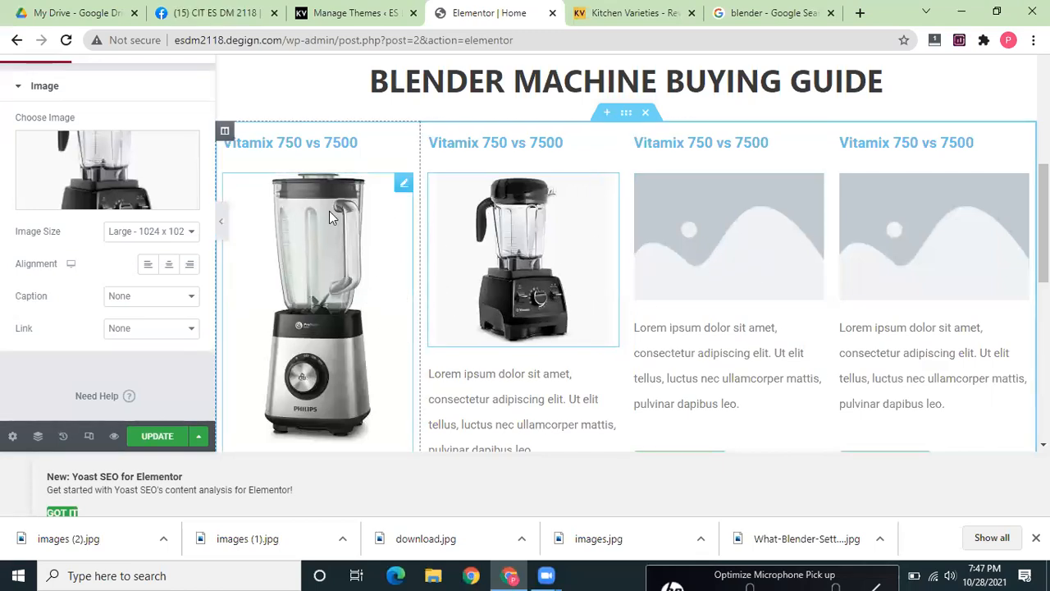
- Try the Thumbnail 150 x 150 size on the second column's image and settle on 1536 x 1536
left_click(180, 235)
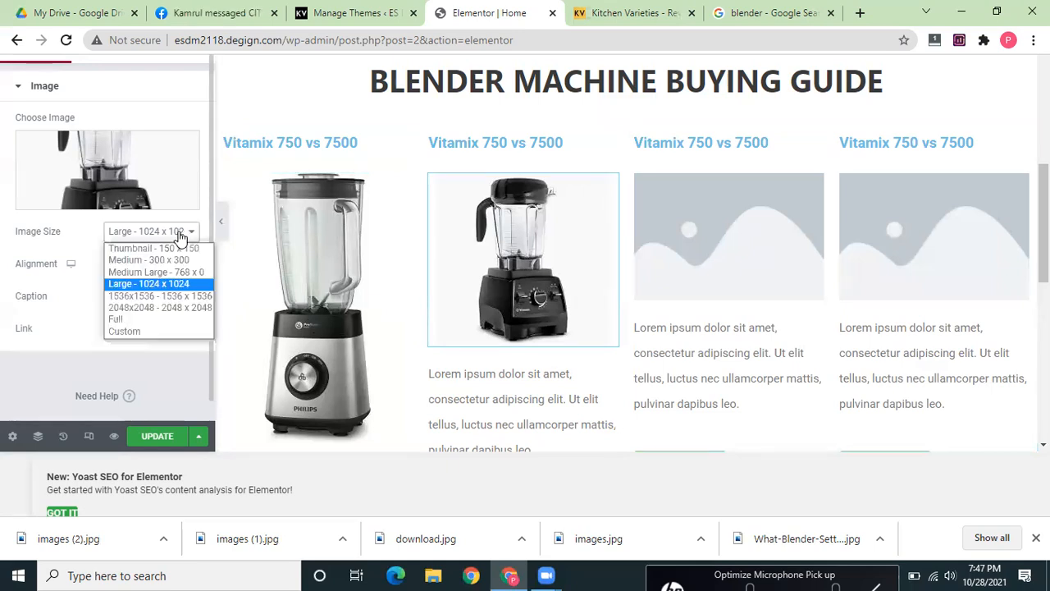
left_click(168, 298)
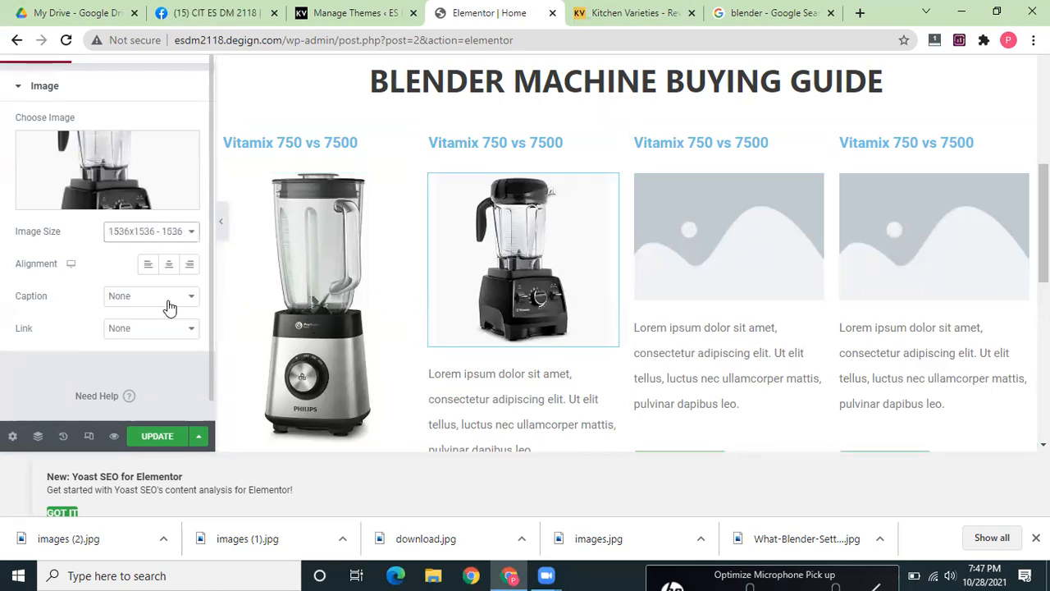
left_click(164, 237)
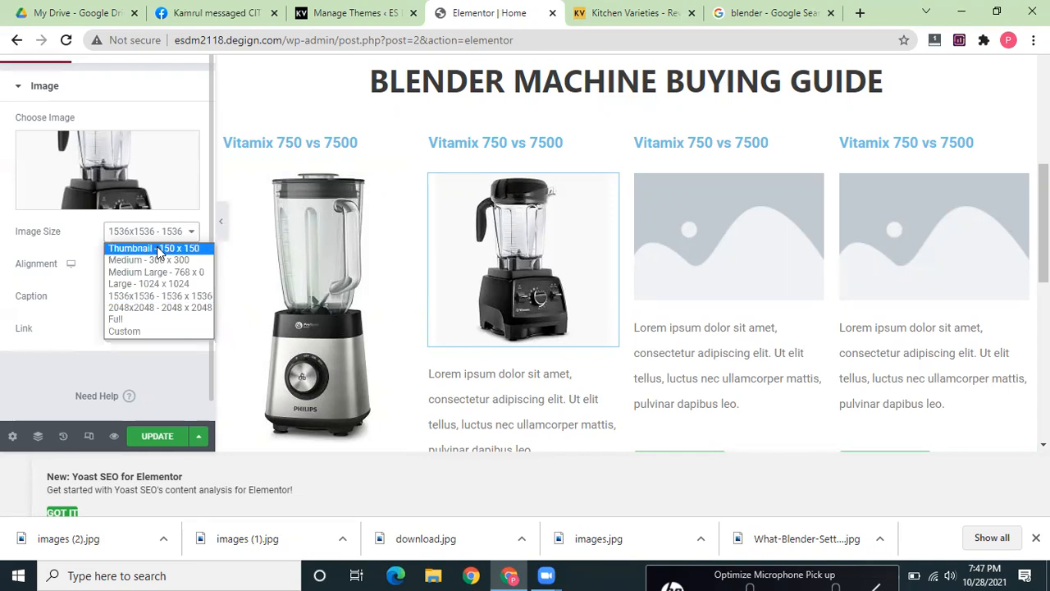
left_click(161, 246)
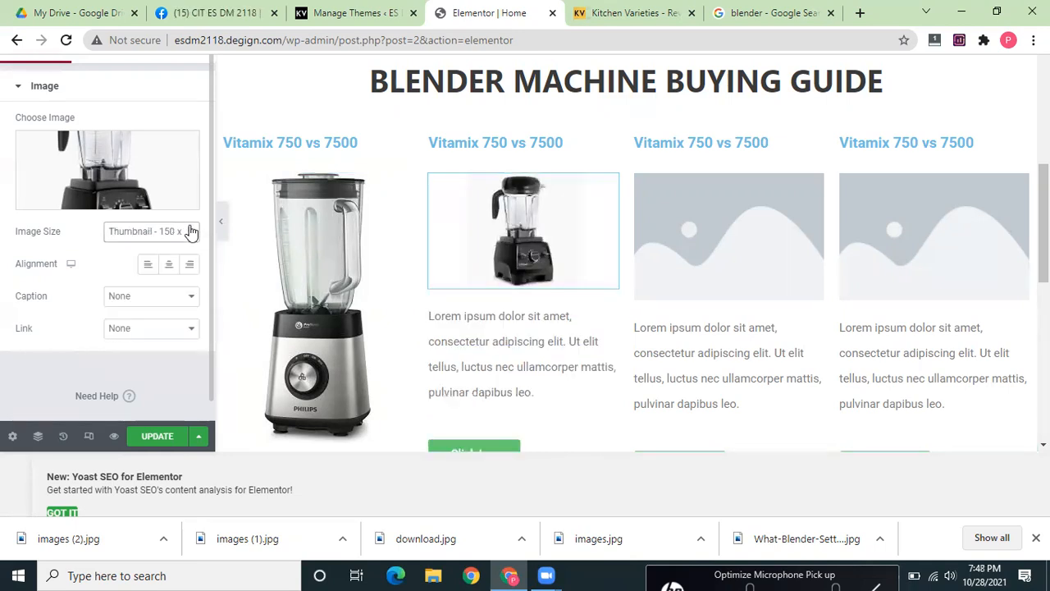
left_click(189, 233)
left_click(175, 297)
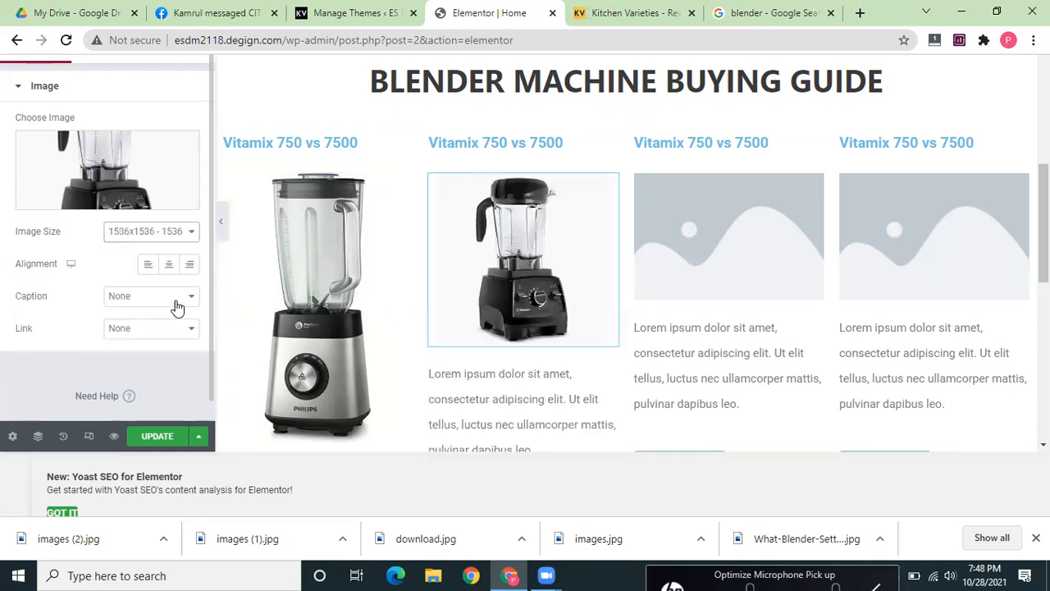
- Replace the first column's image with images.jpg from the media library
left_click(373, 297)
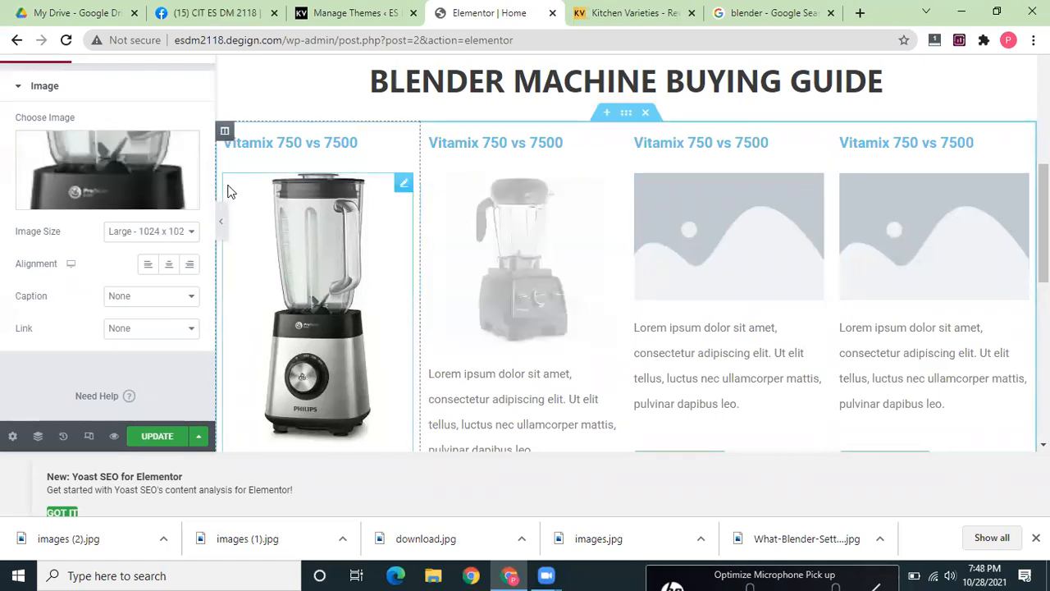
left_click(122, 200)
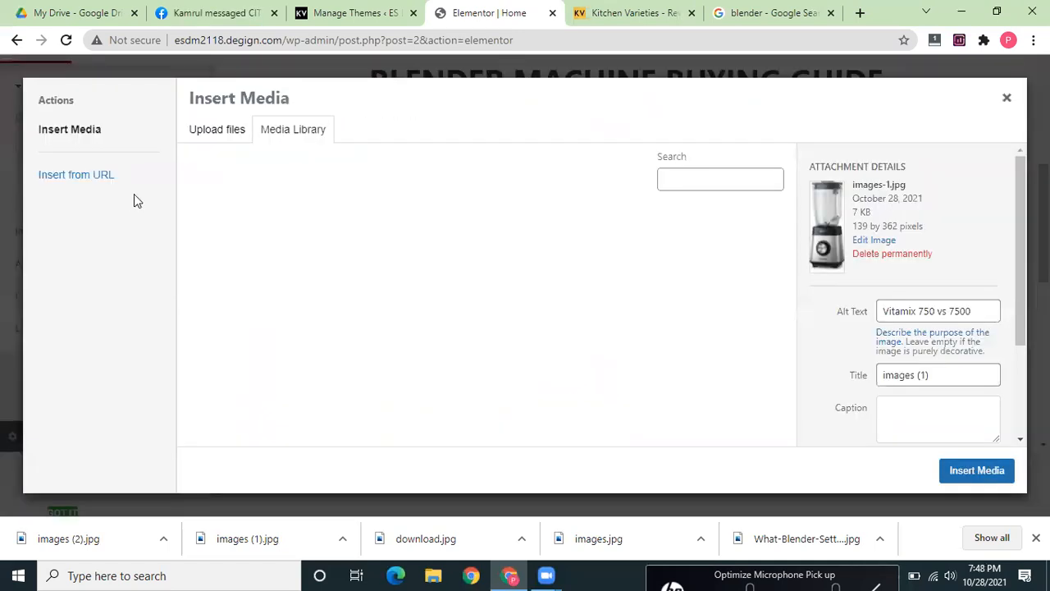
left_click(220, 273)
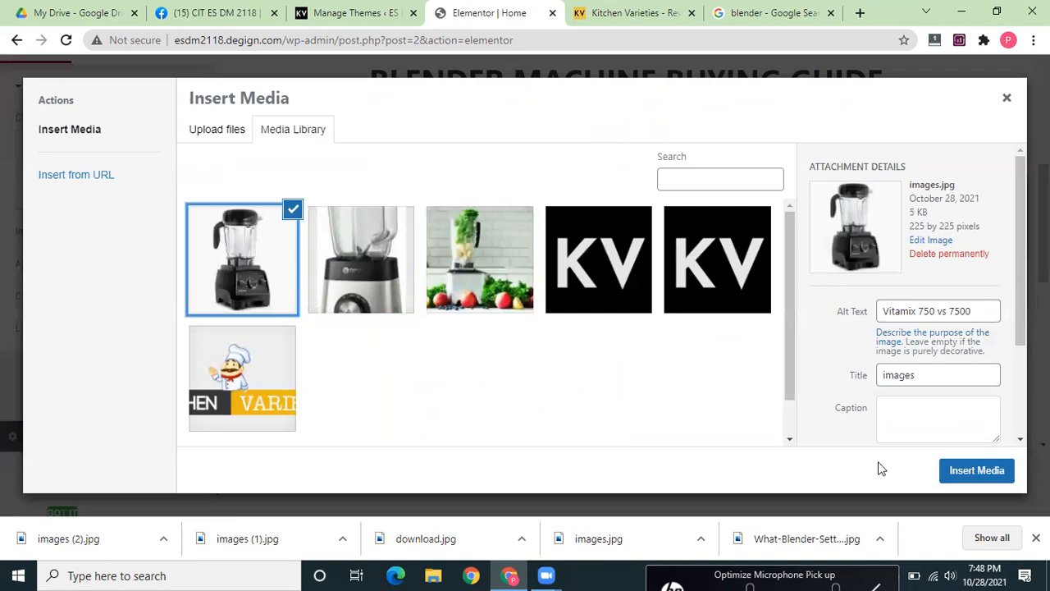
left_click(973, 469)
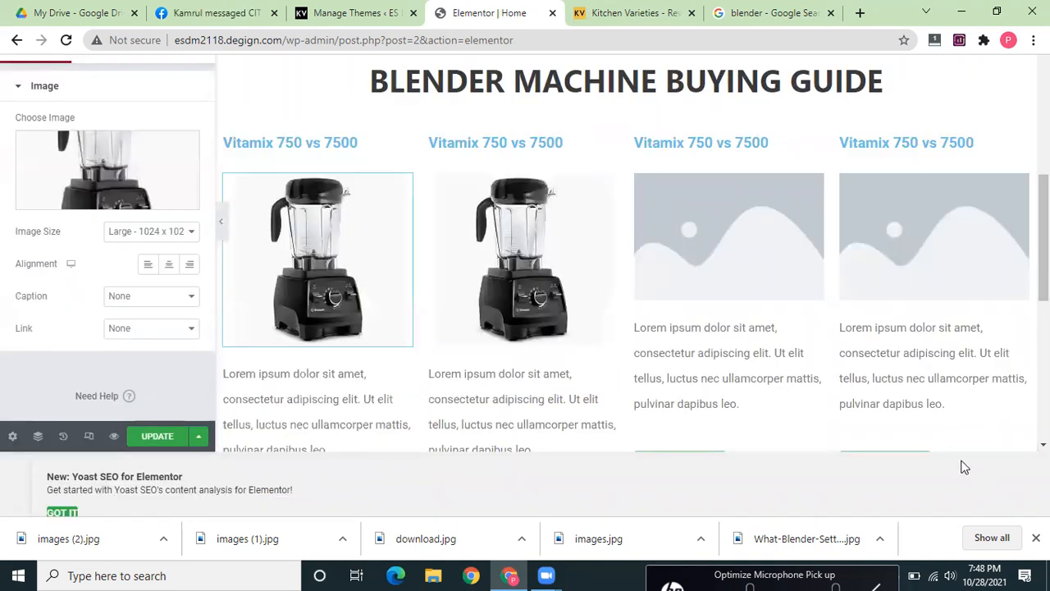
- Replace the placeholder image in the third column with images.jpg from the media library
left_click(798, 242)
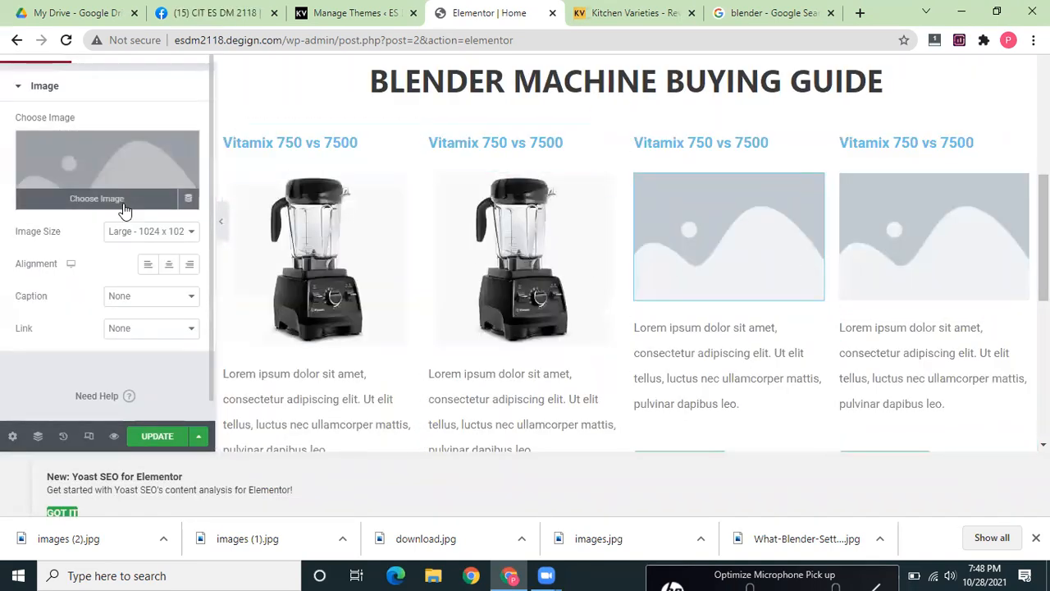
left_click(123, 203)
left_click(270, 274)
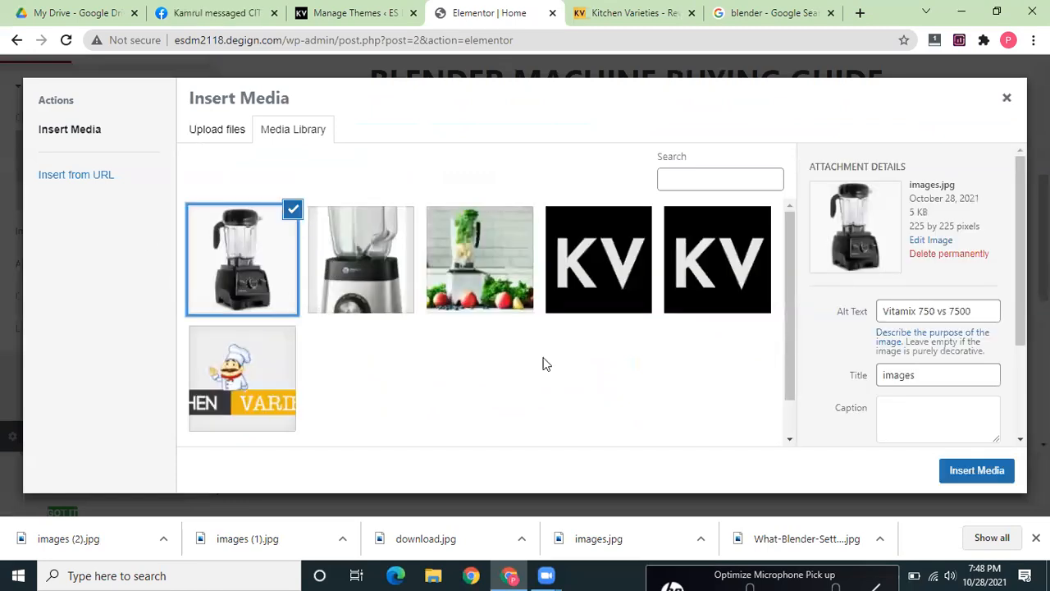
left_click(948, 470)
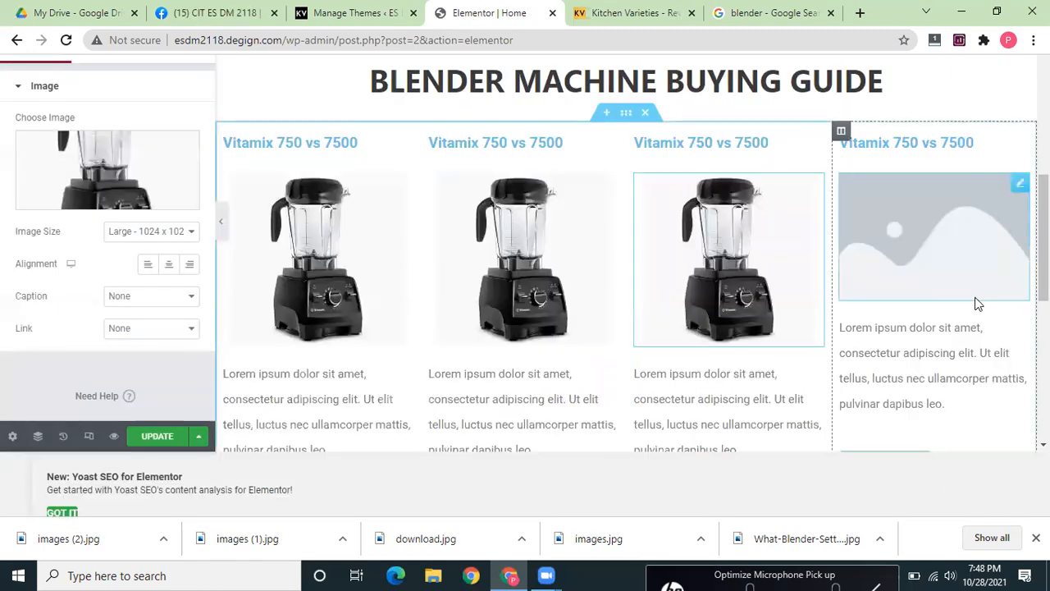
- Replace the placeholder image in the fourth column with images.jpg from the media library
left_click(976, 299)
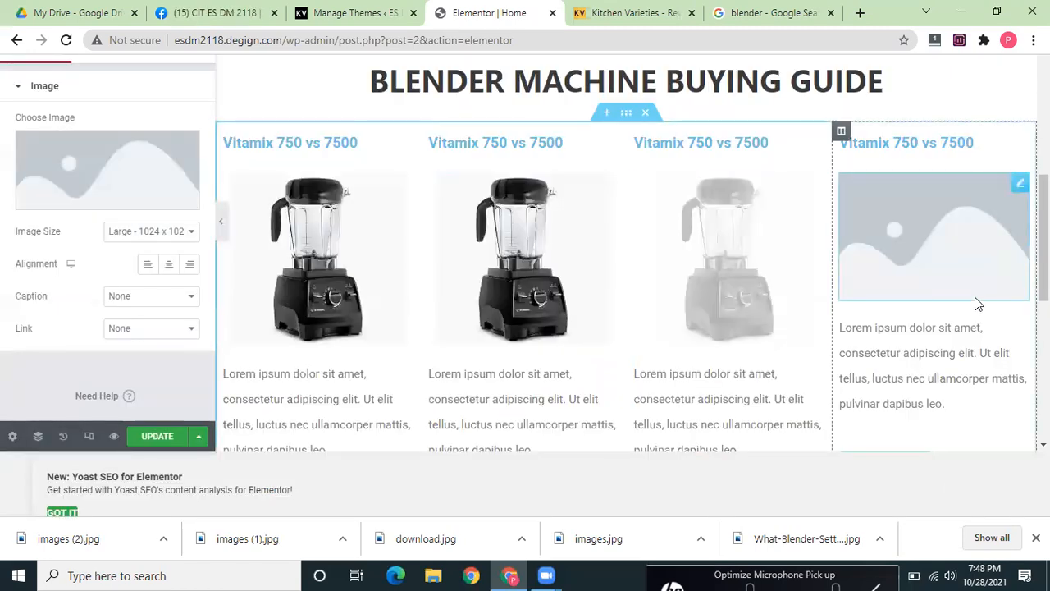
left_click(75, 200)
left_click(231, 282)
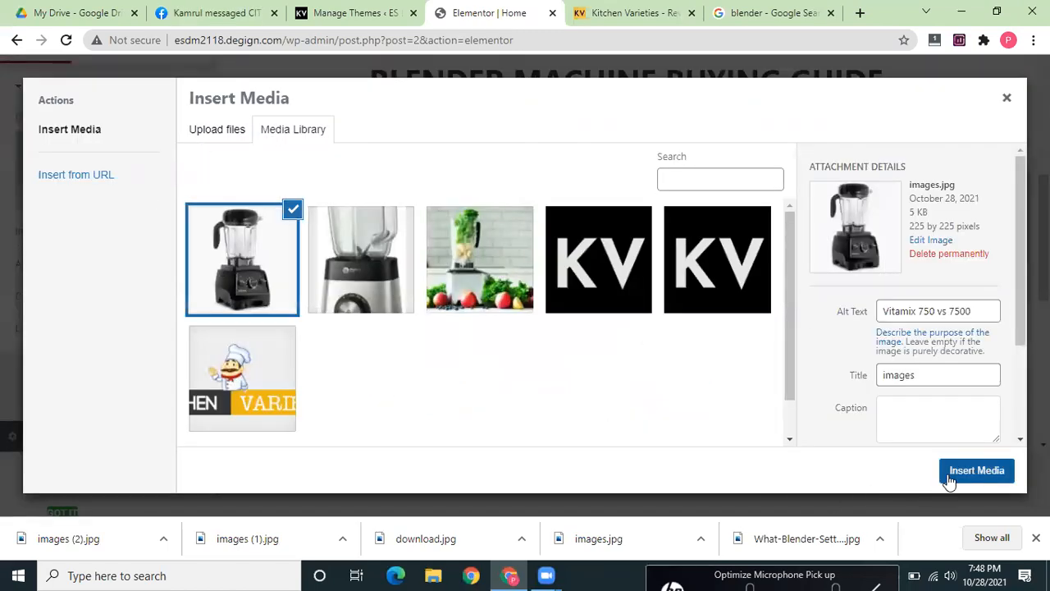
left_click(977, 471)
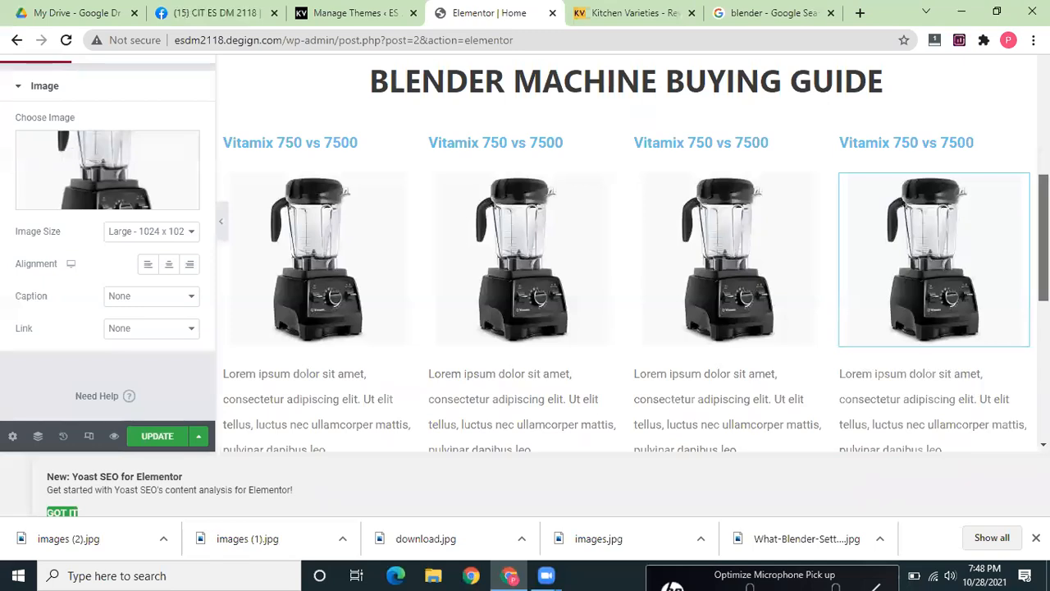
- Open the Vitamix 750 vs 7500 article on the Kitchen Varieties site, copy its web address and return to the Elementor editor
scroll(624, 254, "down", 2)
scroll(623, 254, "down", 1)
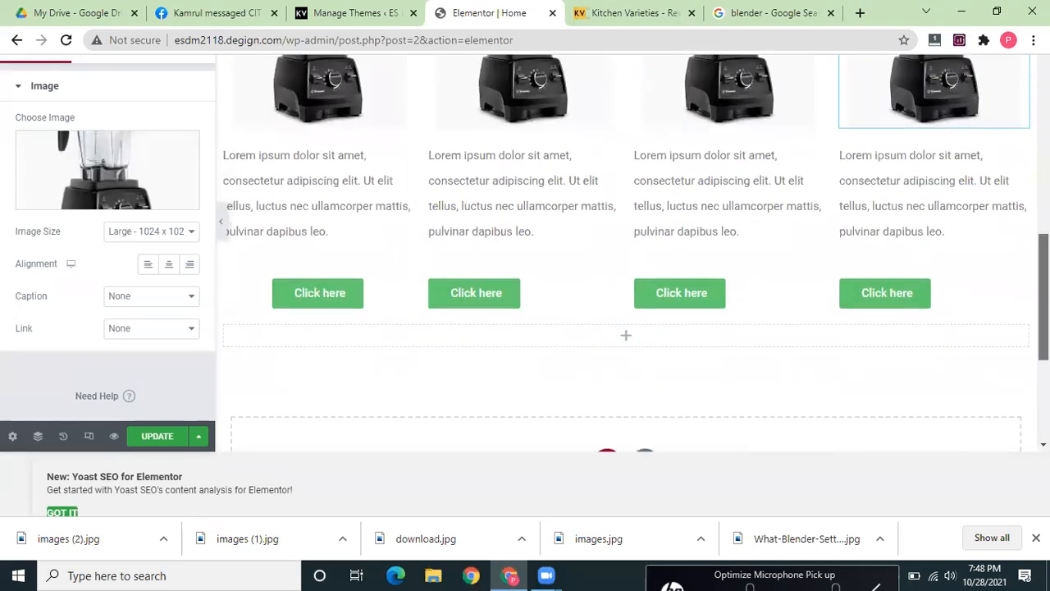
left_click(353, 289)
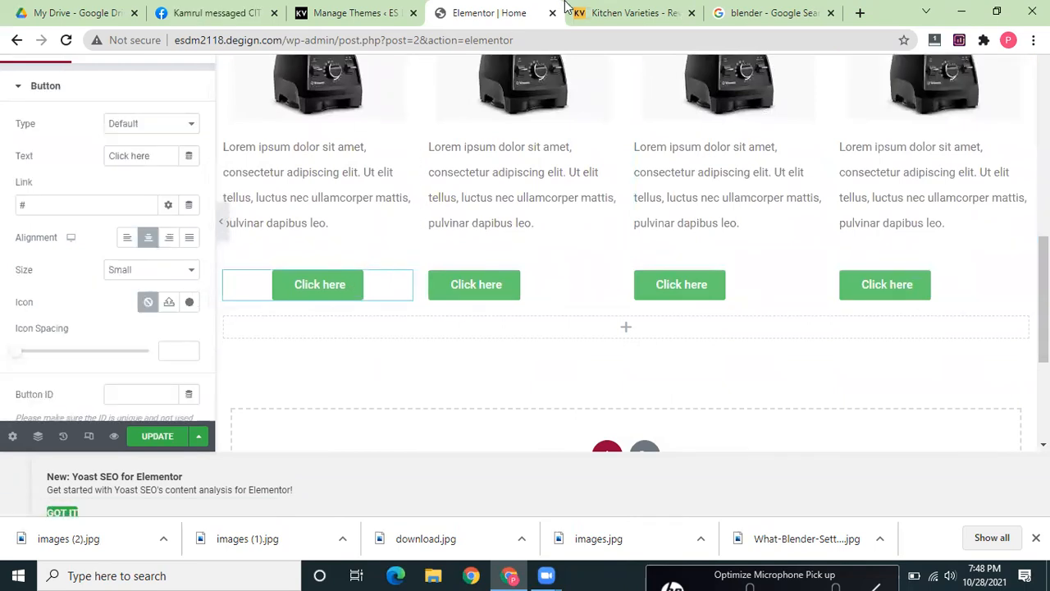
left_click(632, 10)
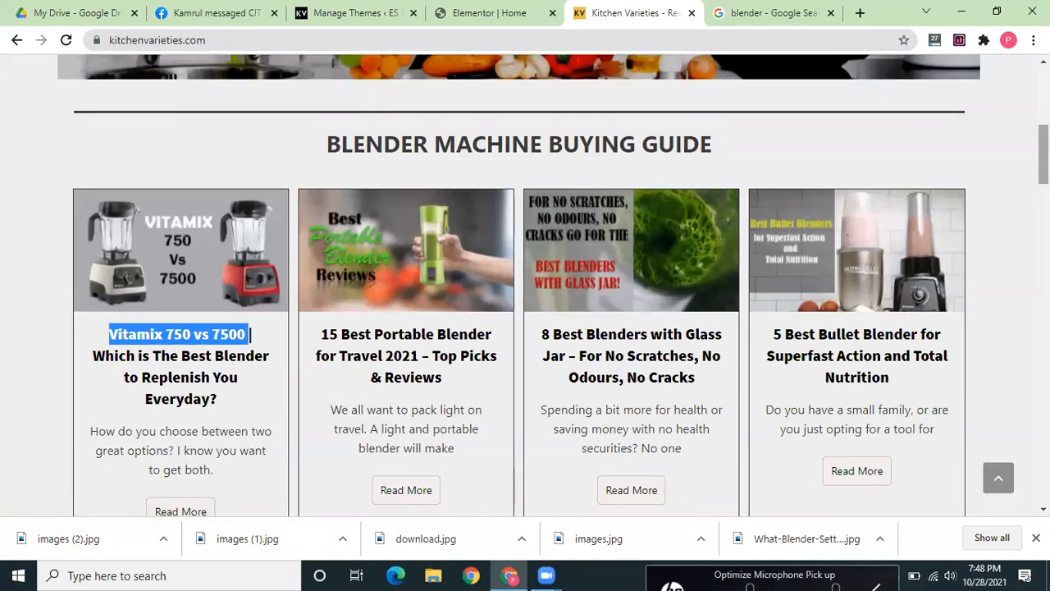
scroll(166, 367, "down", 3)
scroll(166, 367, "up", 2)
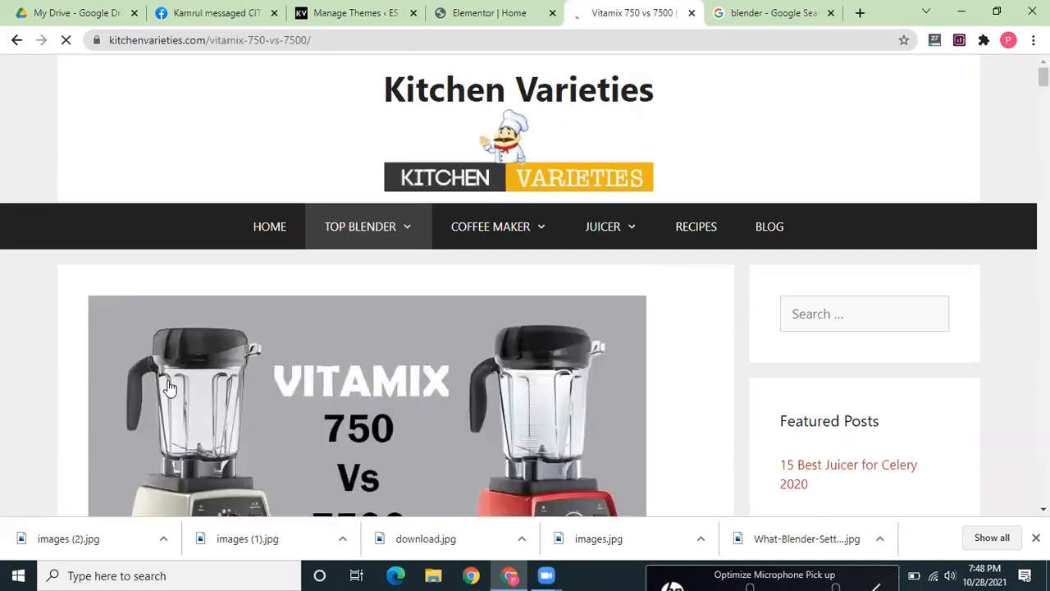
left_click(238, 40)
left_click(486, 11)
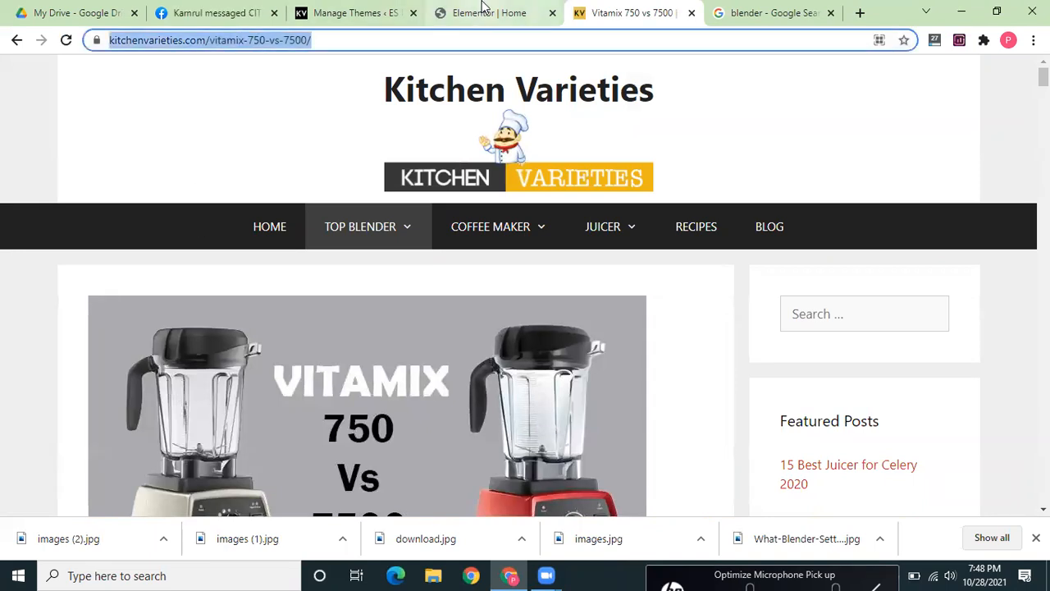
left_click(334, 9)
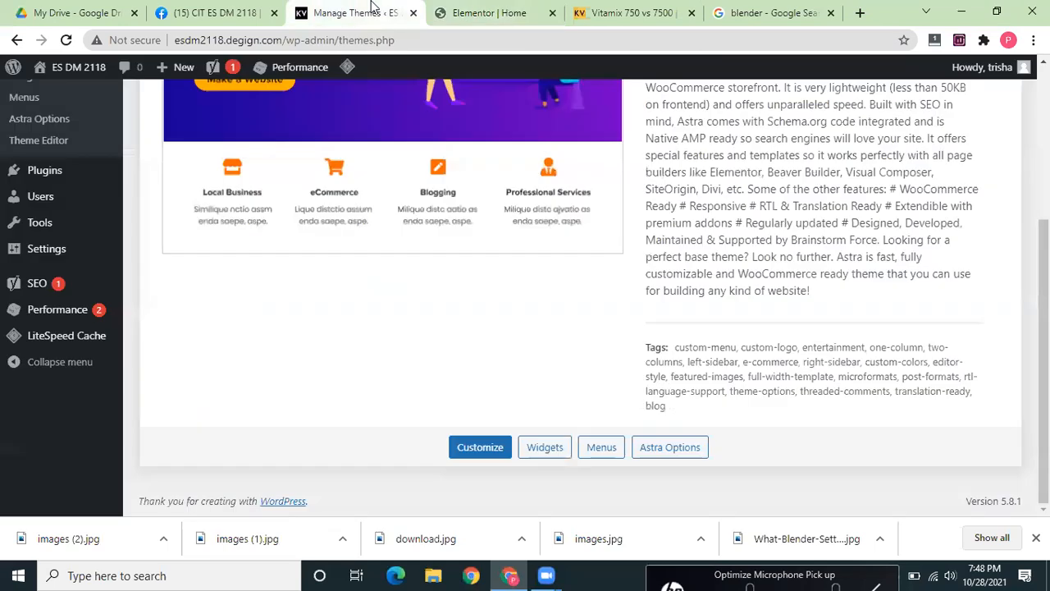
left_click(448, 11)
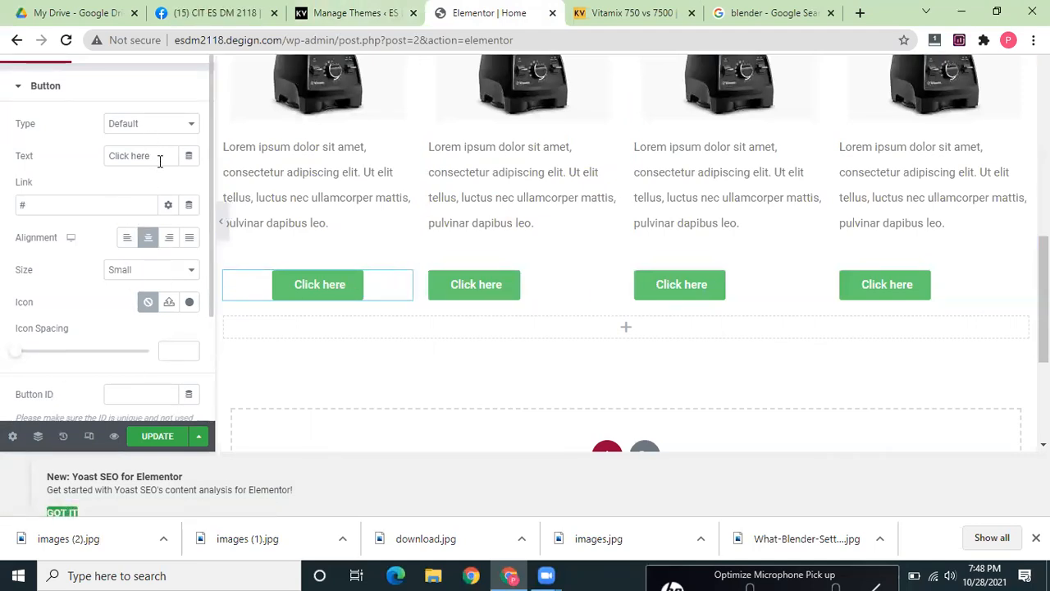
left_click_drag(160, 158, 79, 166)
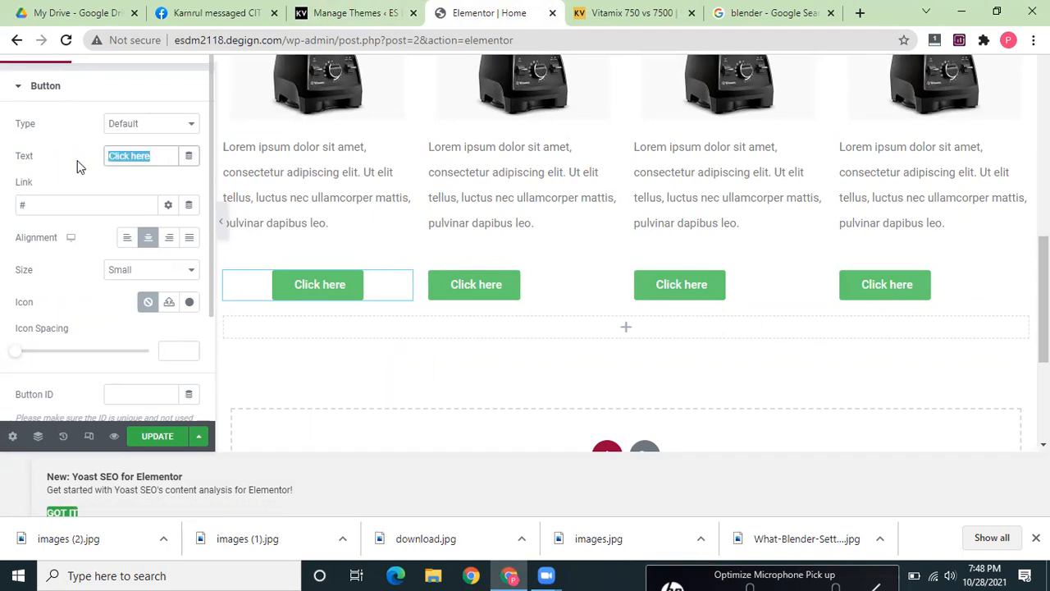
type("read")
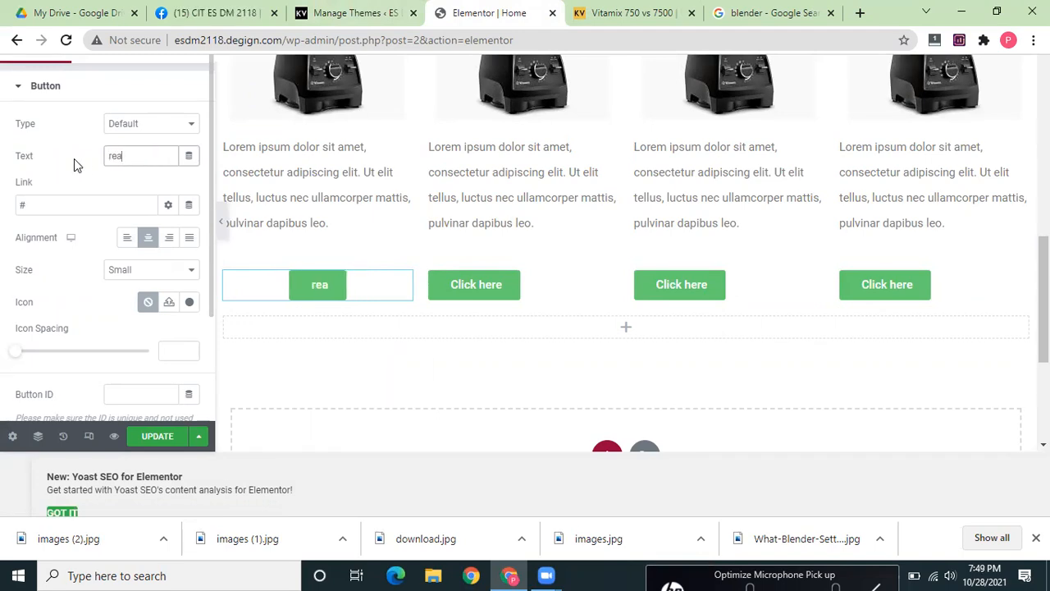
key("BackSpace")
key("BackSpace")
key("BackSpace")
key("BackSpace")
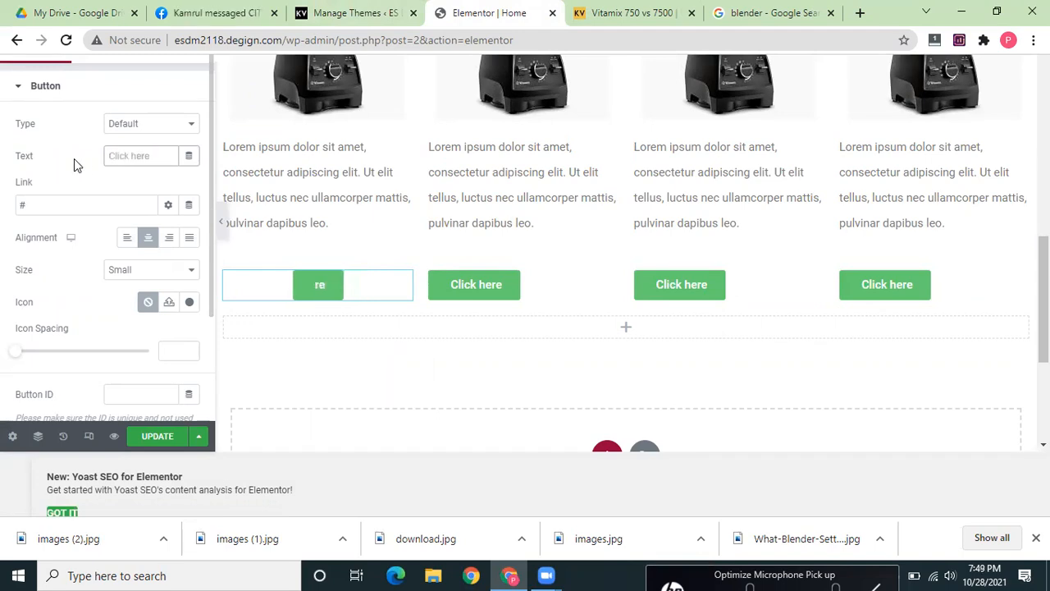
key("F5")
key("Return")
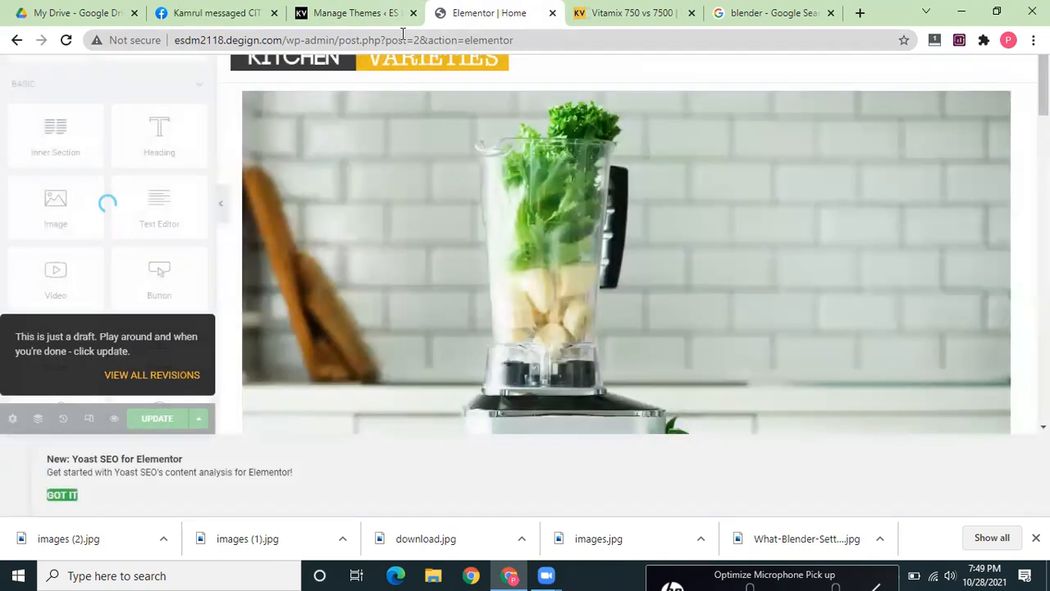
- Set the first column's button text to "Read More" and paste the copied kitchenvarieties.com/vitamix-750-vs-7500/ address as its link
scroll(627, 253, "down", 5)
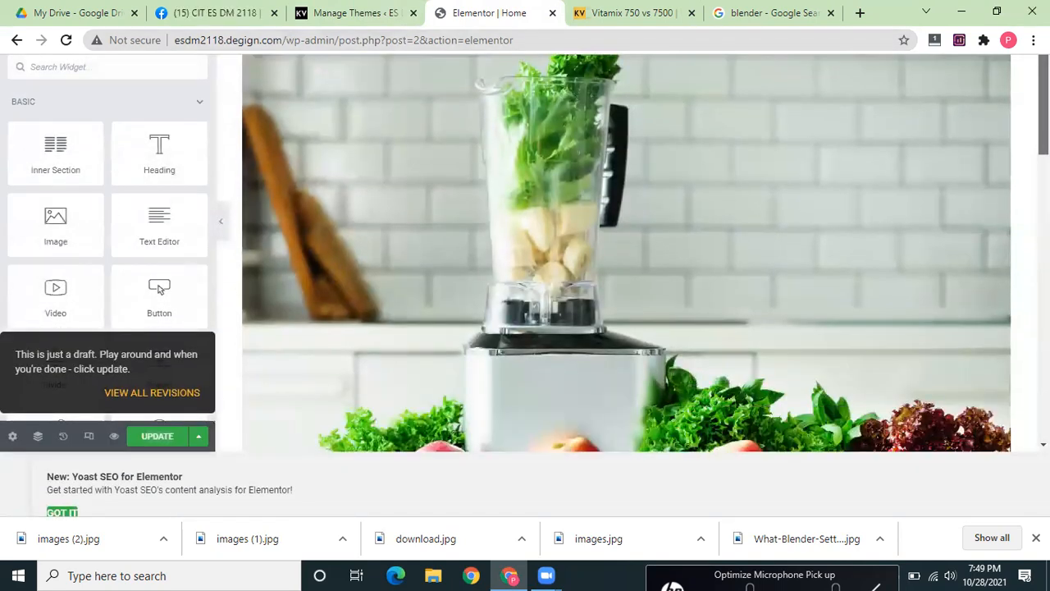
scroll(627, 253, "up", 4)
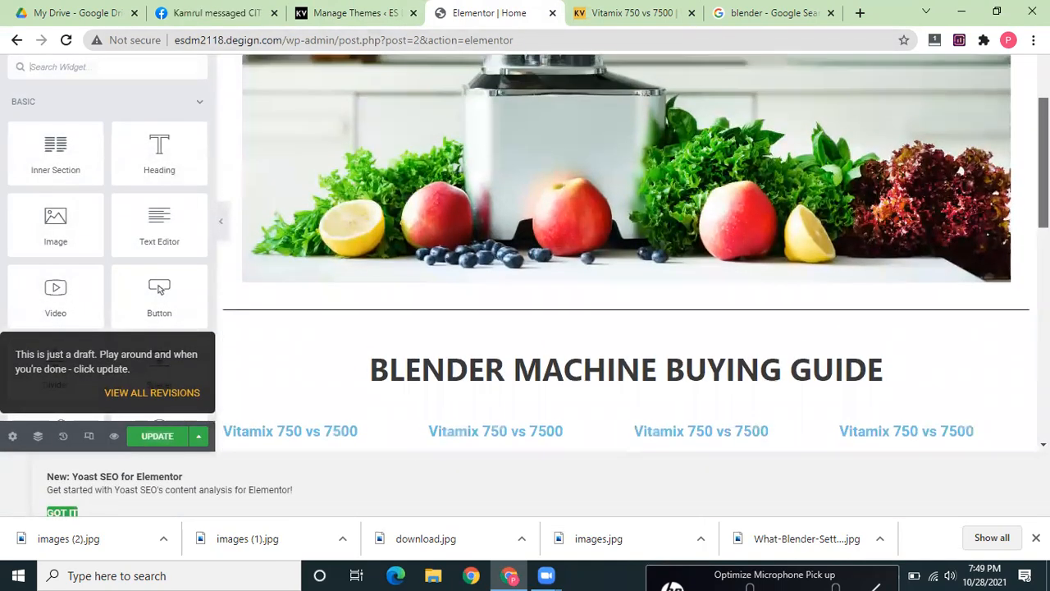
scroll(356, 227, "down", 8)
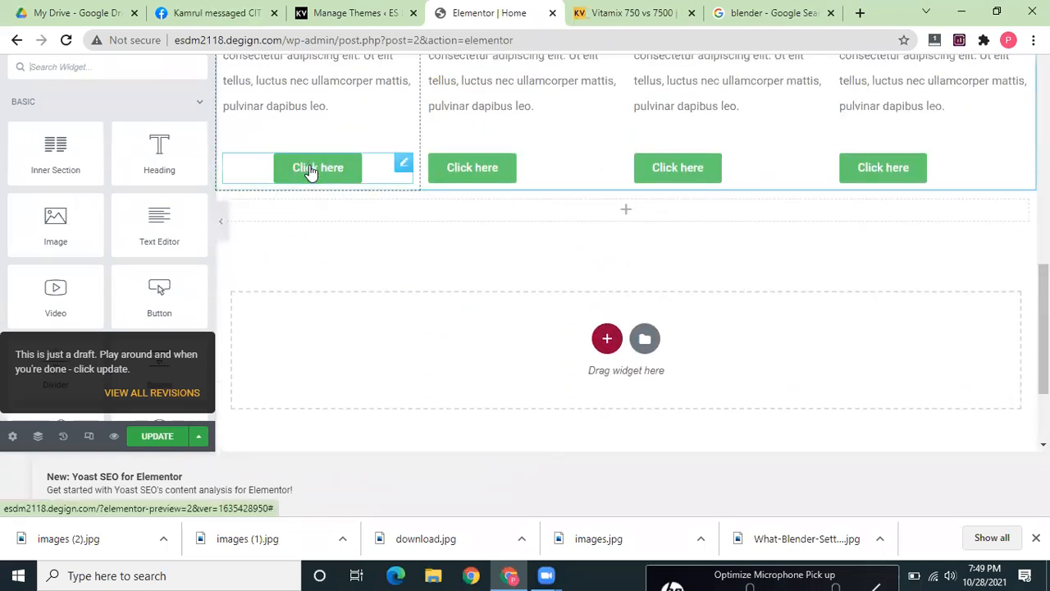
left_click(312, 170)
left_click(168, 156)
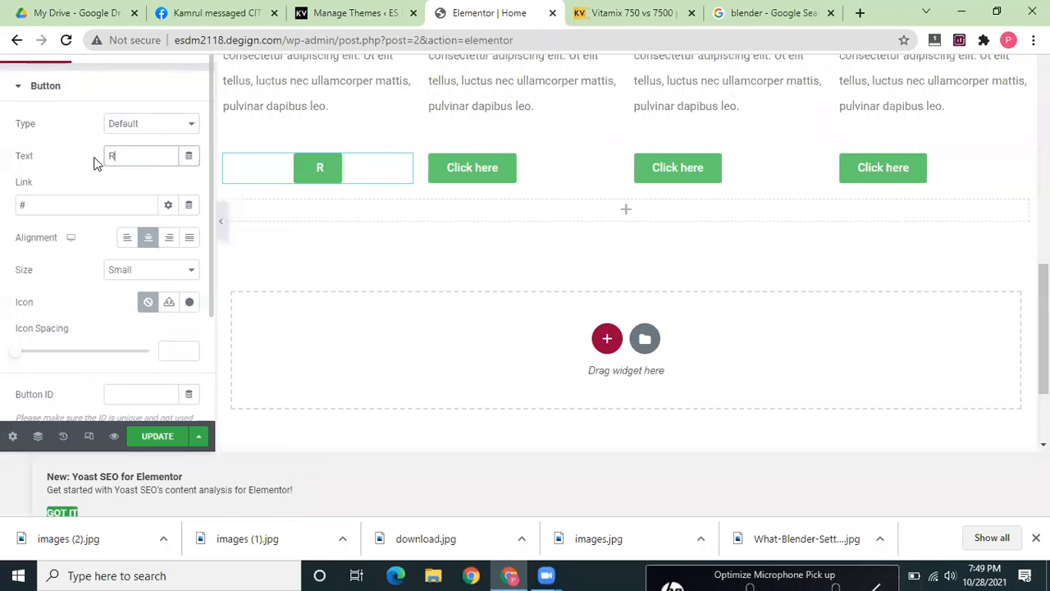
type("Read More")
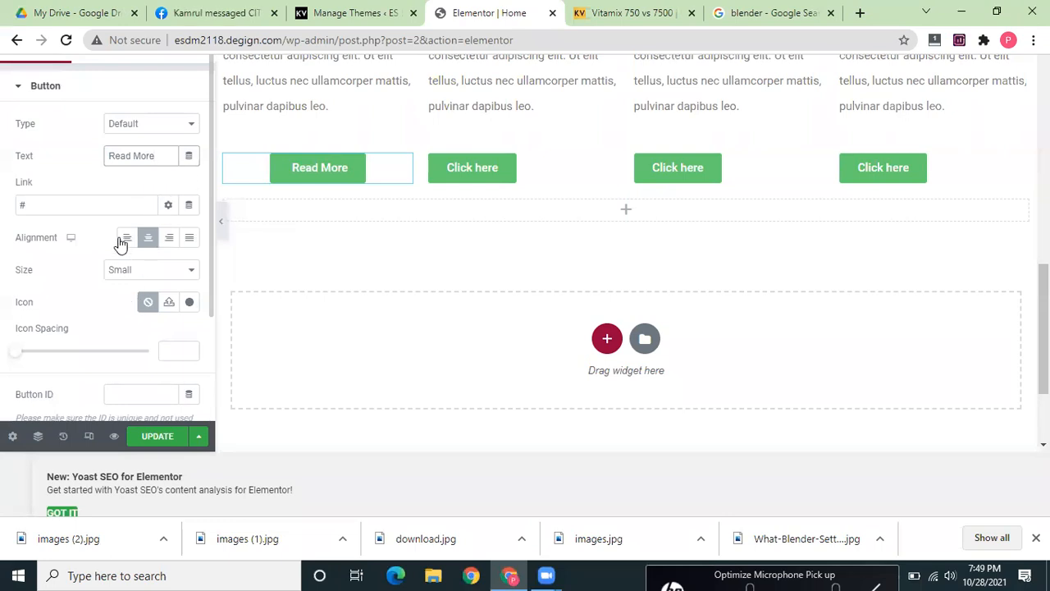
left_click_drag(54, 207, 2, 214)
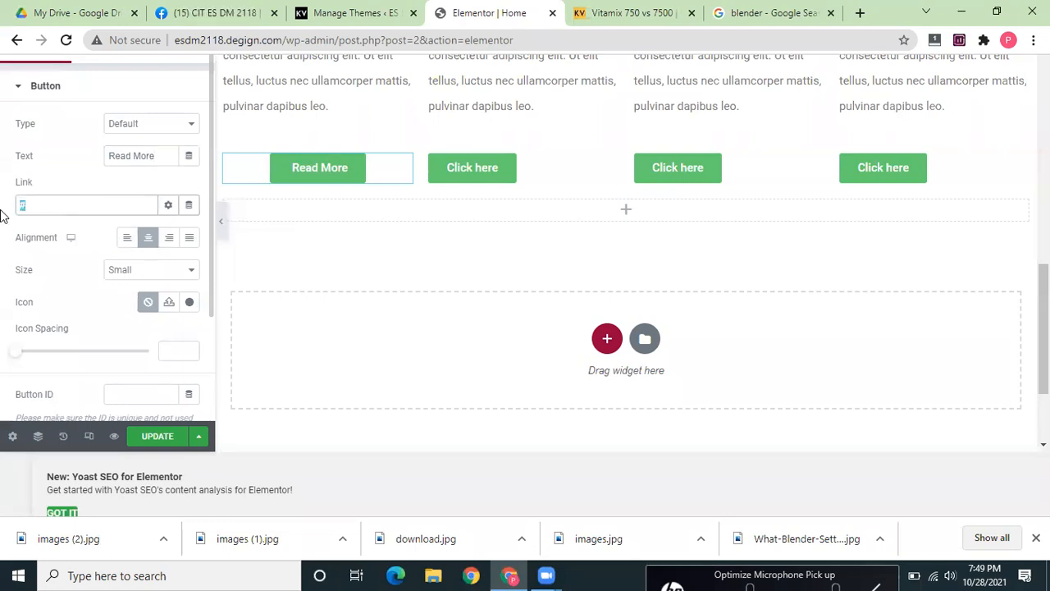
key("ctrl+v")
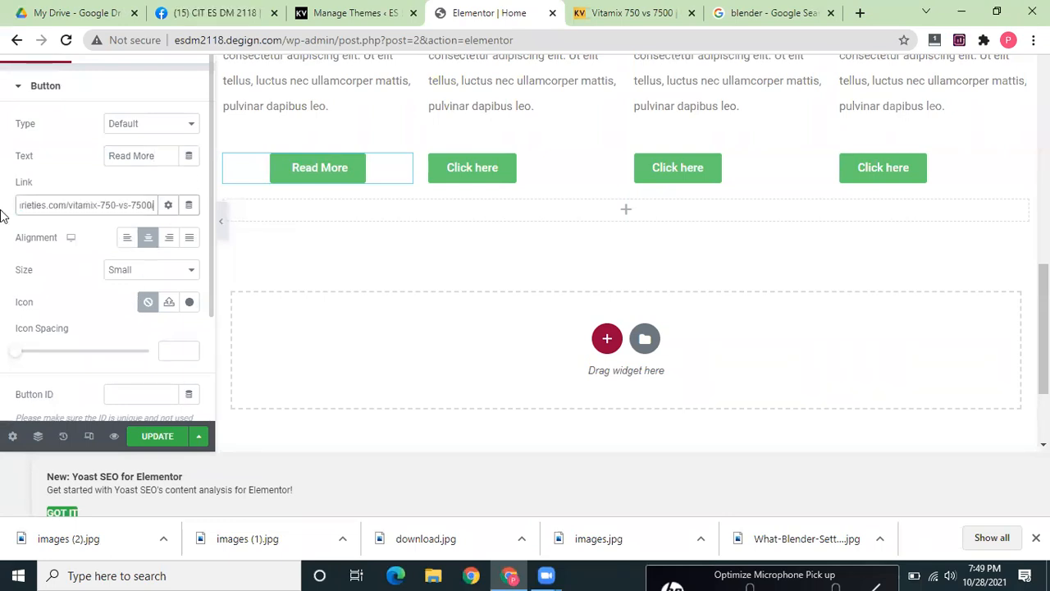
- Replace the second column's "Click here" button with a copy of the first column's Read More button
left_click(464, 169)
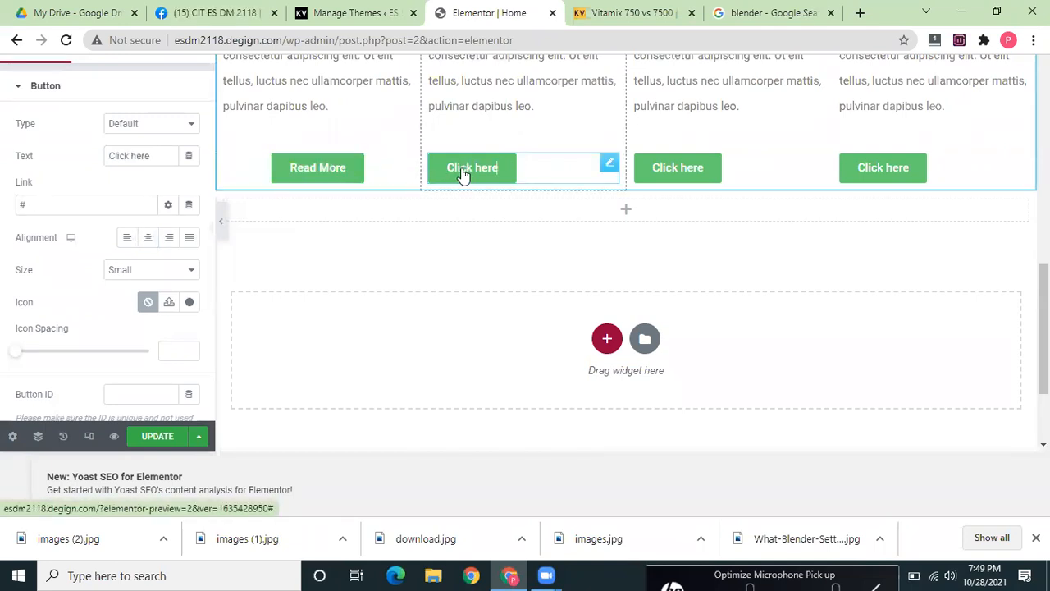
left_click(405, 166)
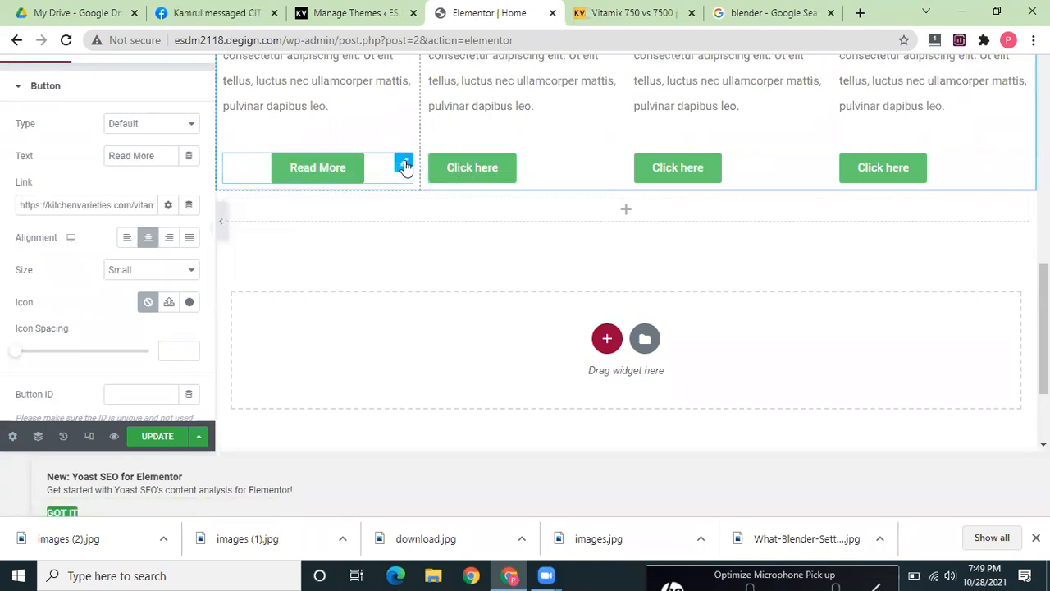
right_click(406, 166)
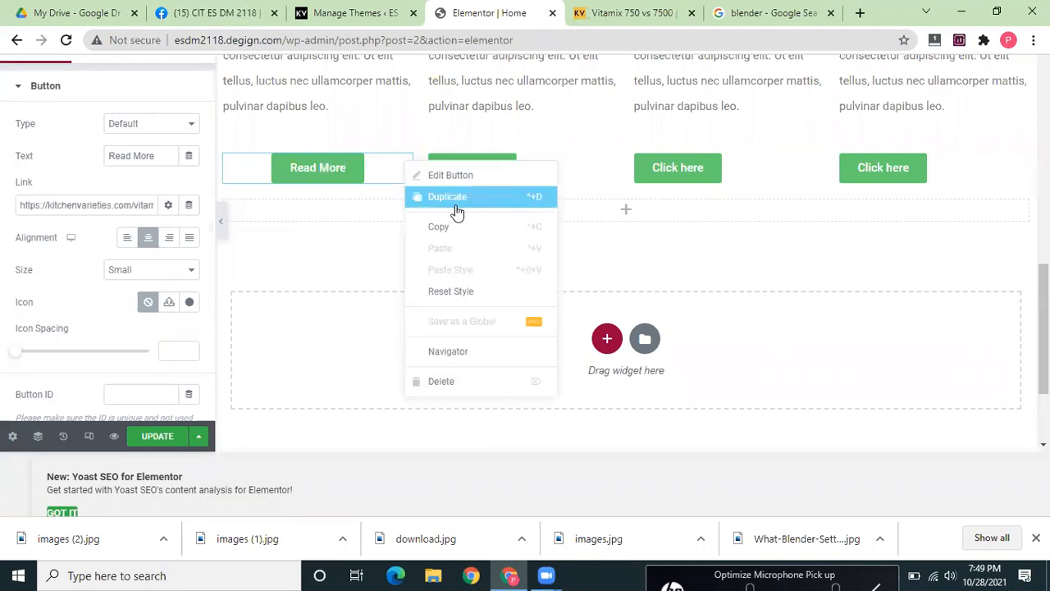
left_click(460, 236)
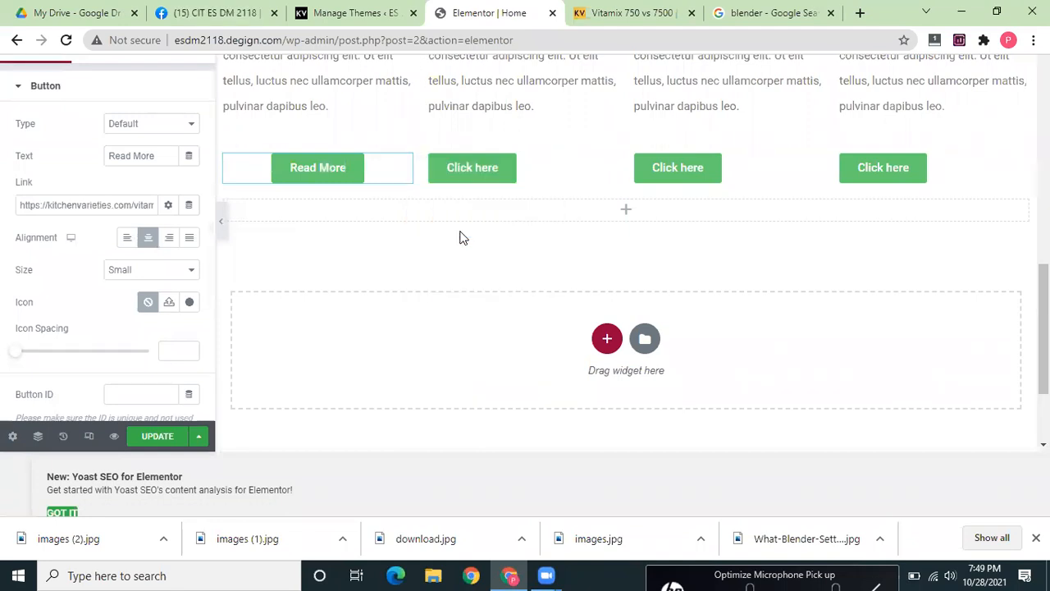
right_click(516, 167)
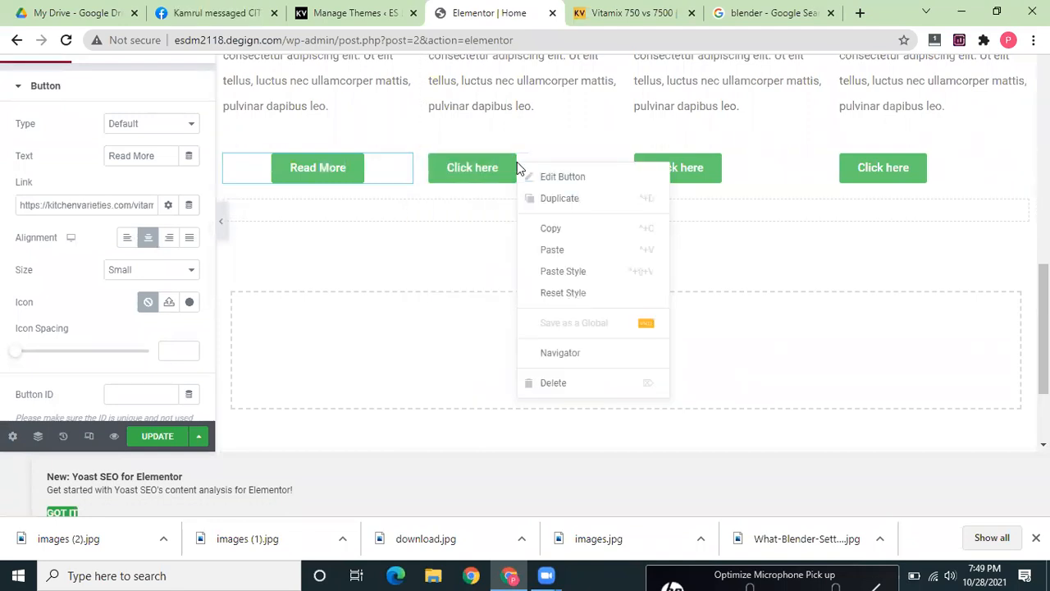
left_click(550, 250)
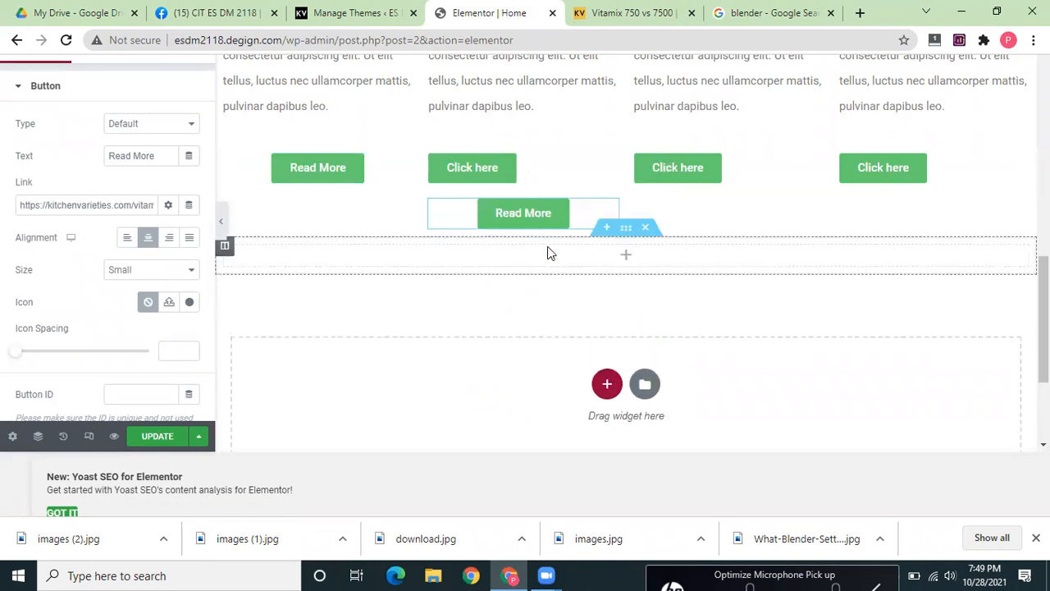
left_click(508, 182)
right_click(618, 168)
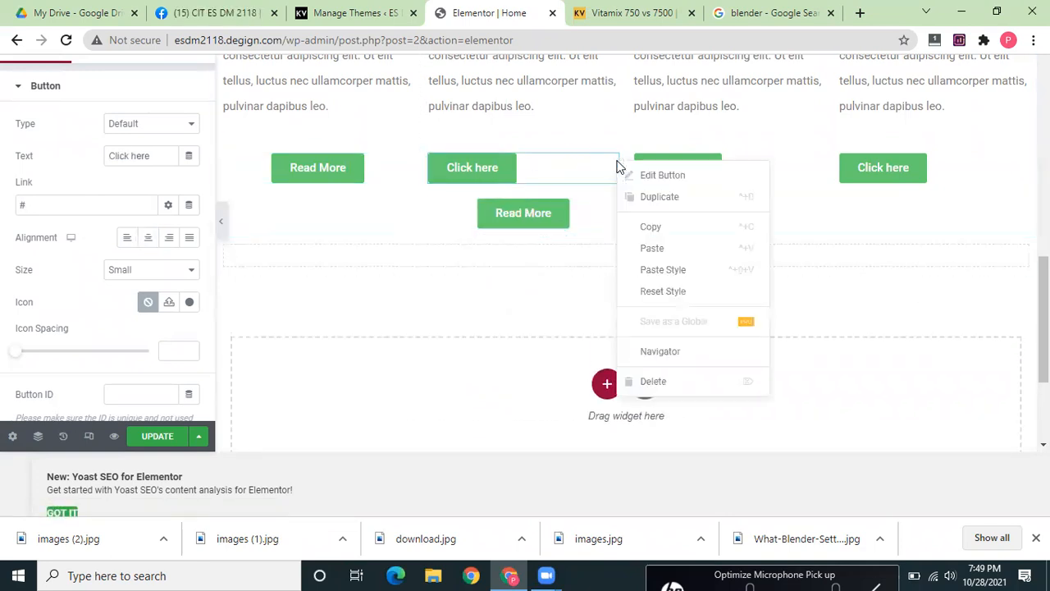
left_click(668, 381)
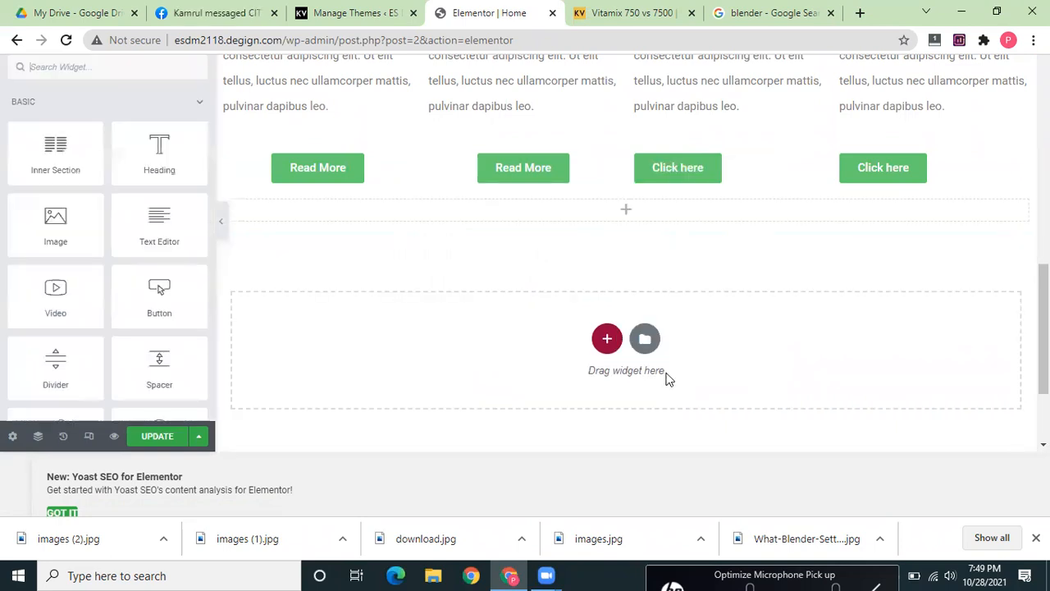
- Paste the copied Read More button into the third column and delete that column's "Click here" button
right_click(690, 173)
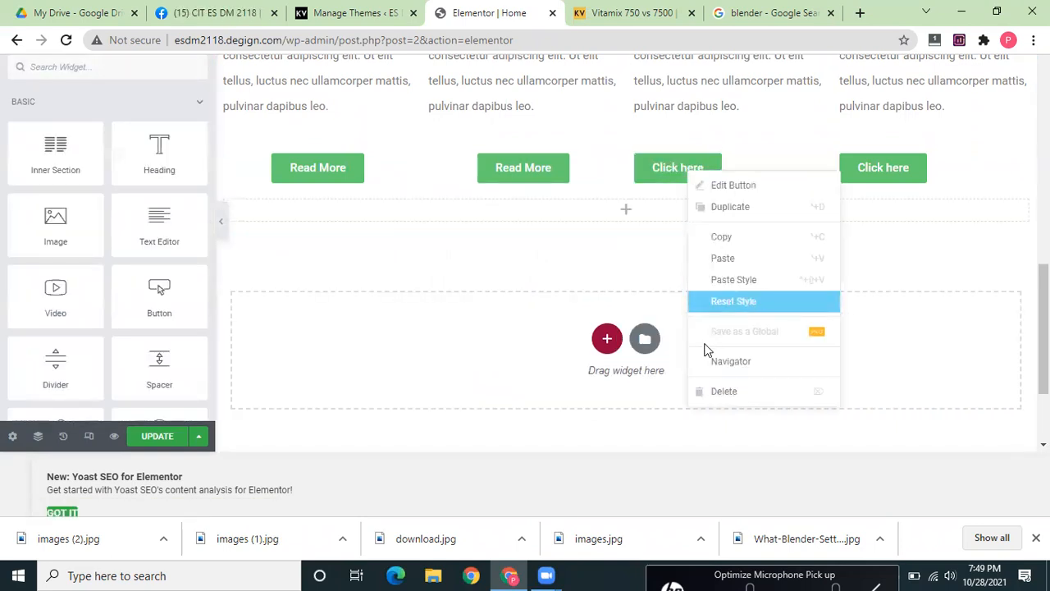
left_click(735, 259)
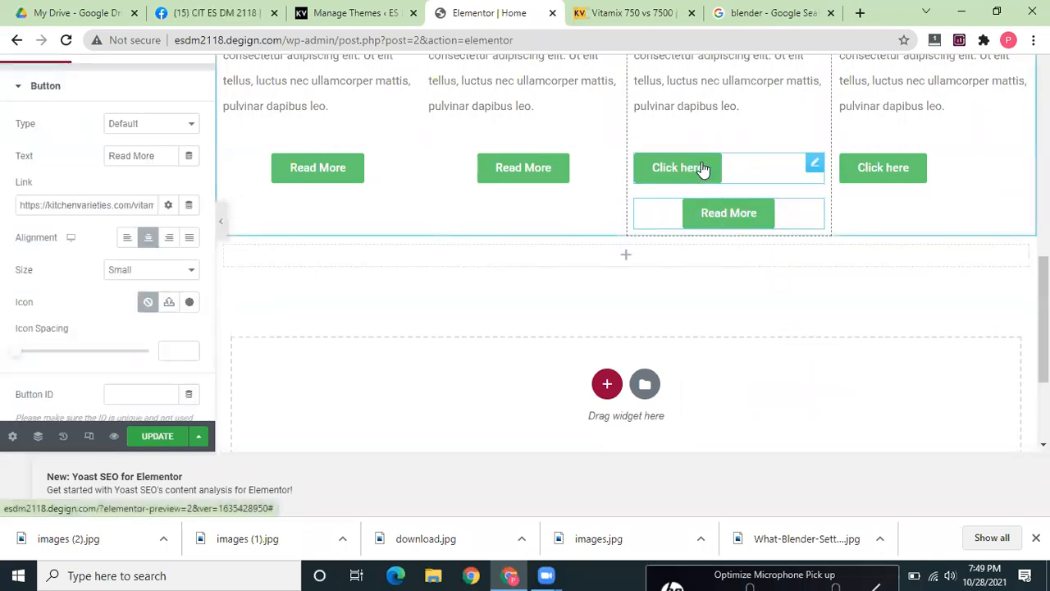
right_click(703, 171)
left_click(730, 383)
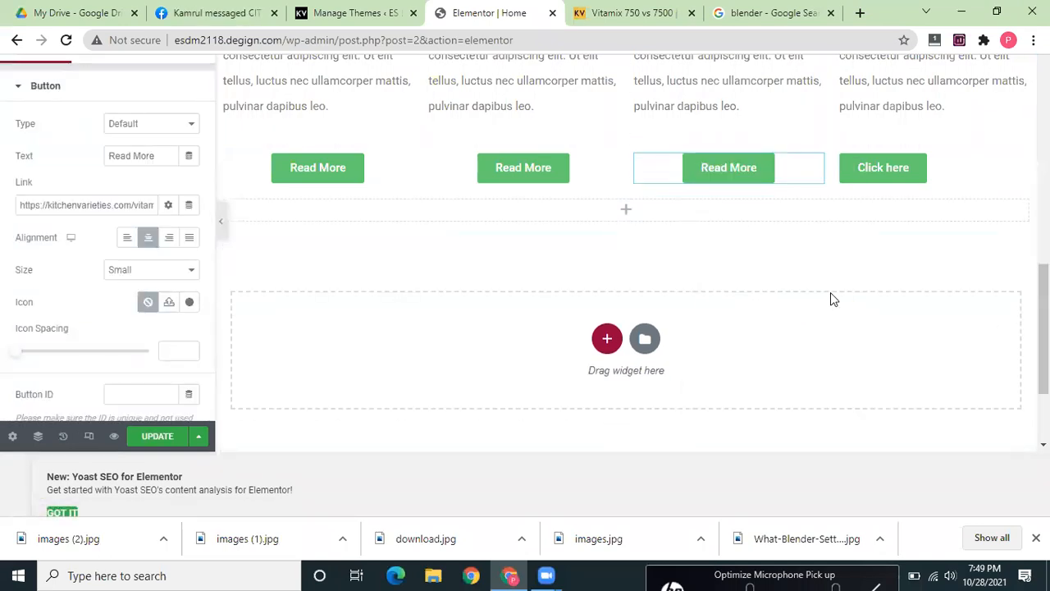
- Paste the copied Read More button into the fourth column and delete that column's "Click here" button
right_click(867, 154)
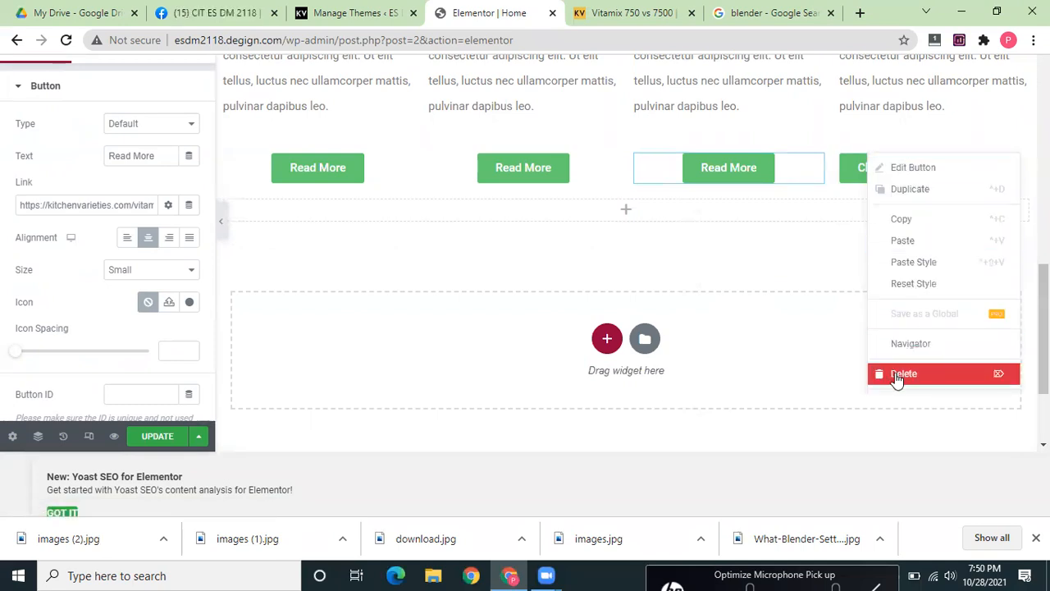
left_click(928, 240)
right_click(898, 167)
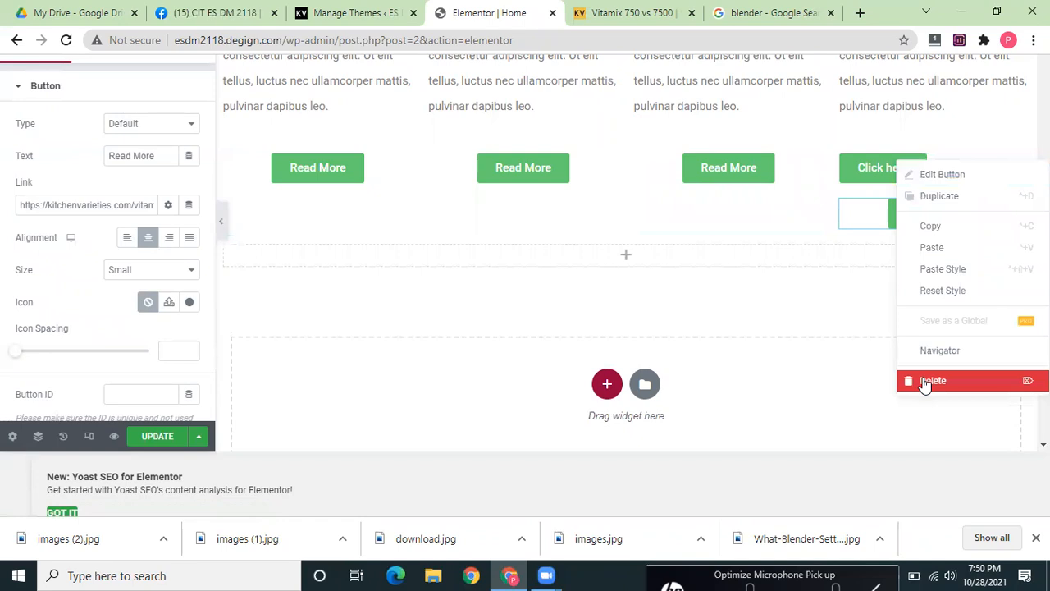
left_click(928, 381)
scroll(927, 381, "up", 4)
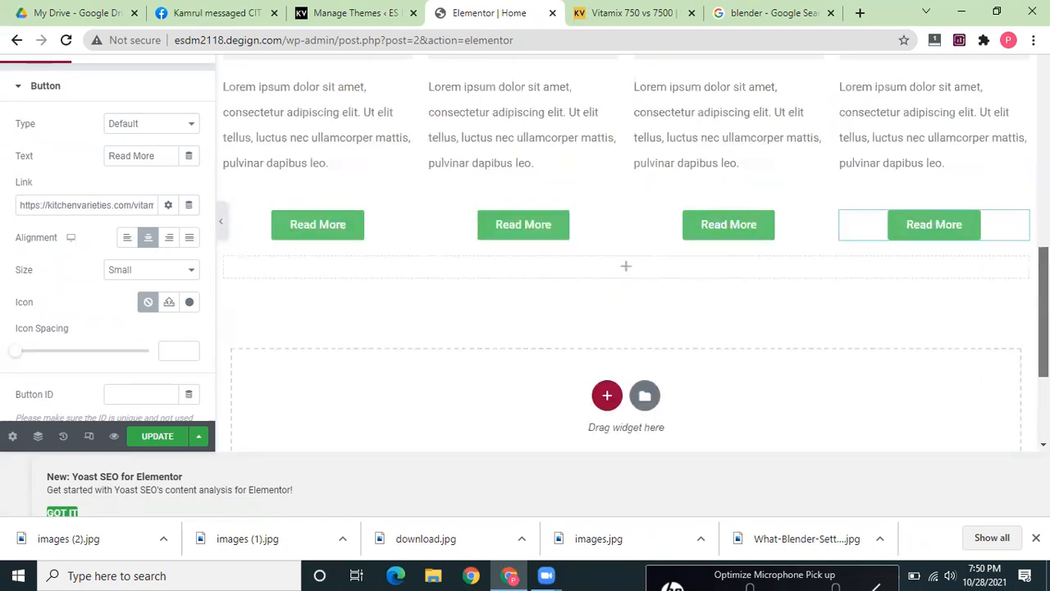
scroll(934, 410, "down", 2)
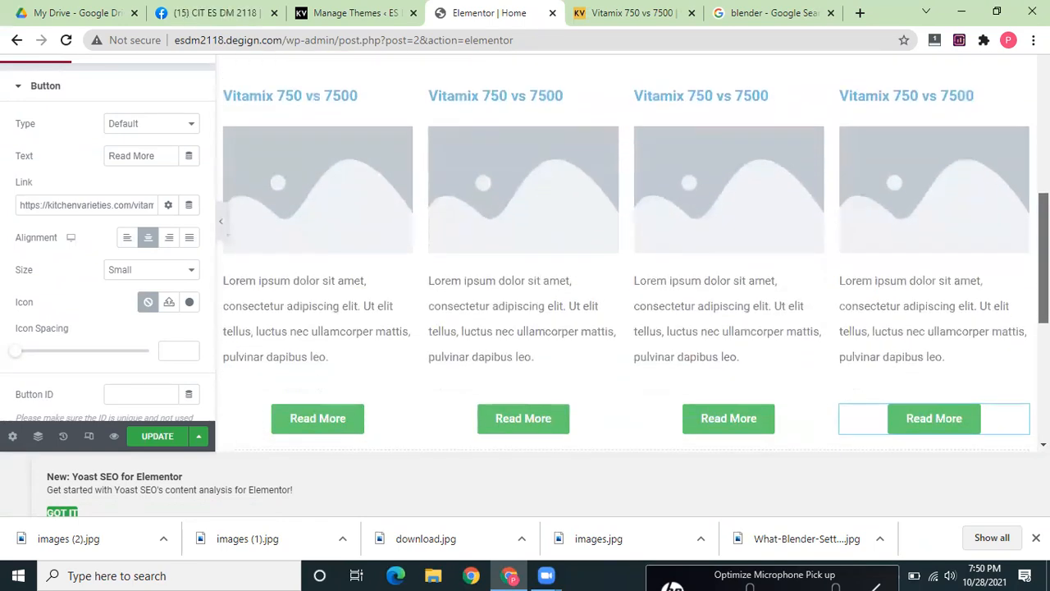
left_click_drag(266, 109, 956, 135)
right_click(990, 146)
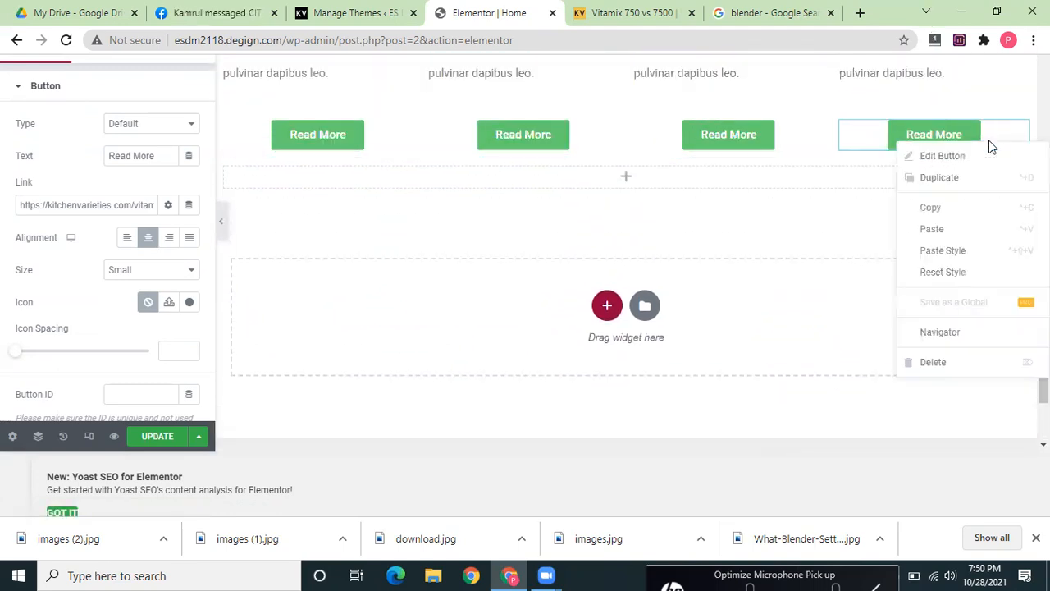
left_click(778, 194)
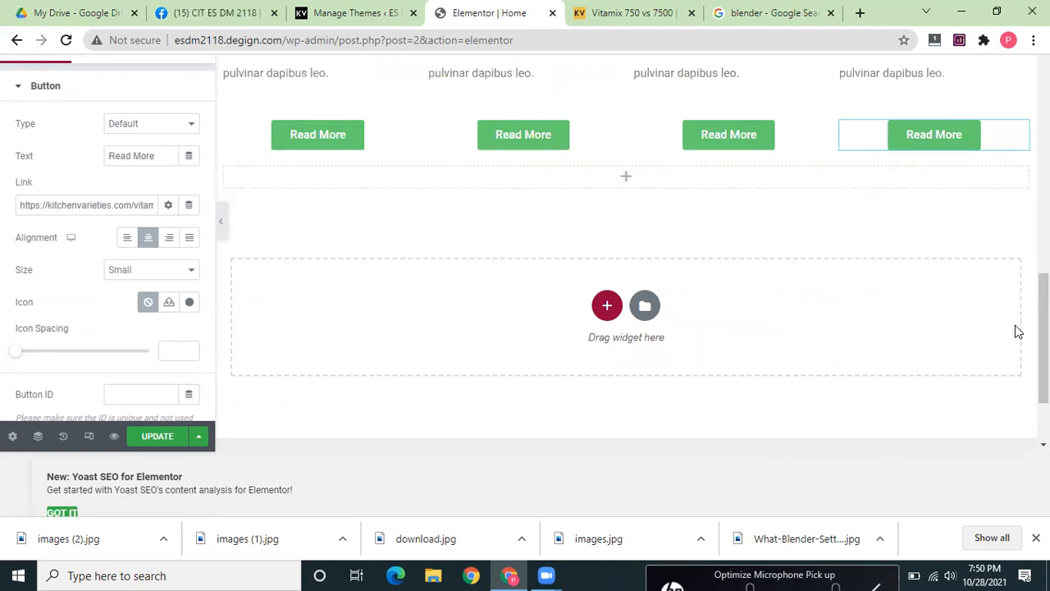
- Add the circled right-arrow icon from the icon library to the first column's Read More button
scroll(626, 246, "up", 2)
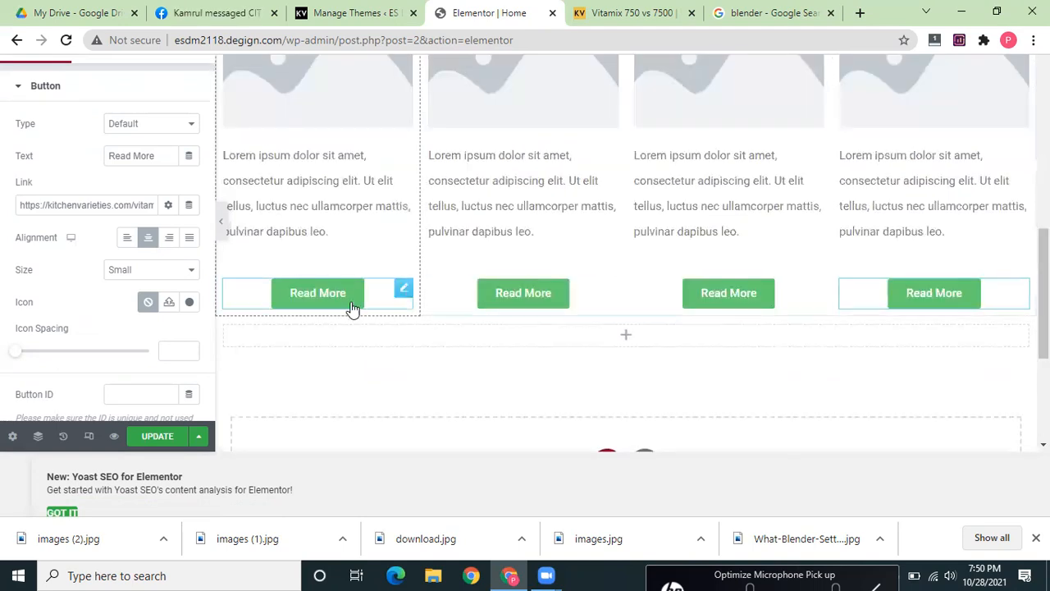
left_click(326, 297)
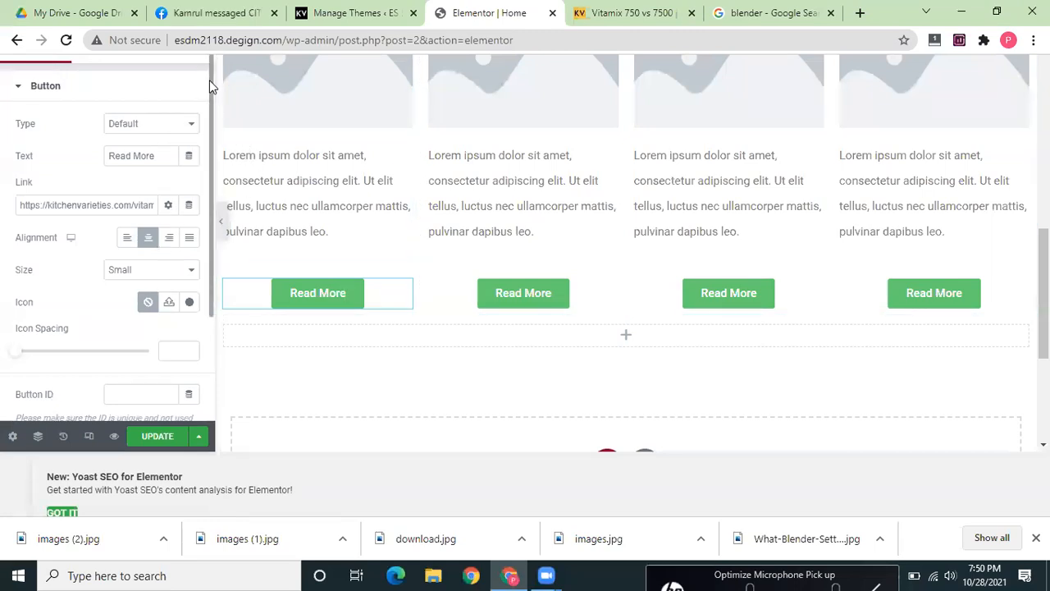
scroll(213, 250, "down", 2)
scroll(213, 250, "down", 1)
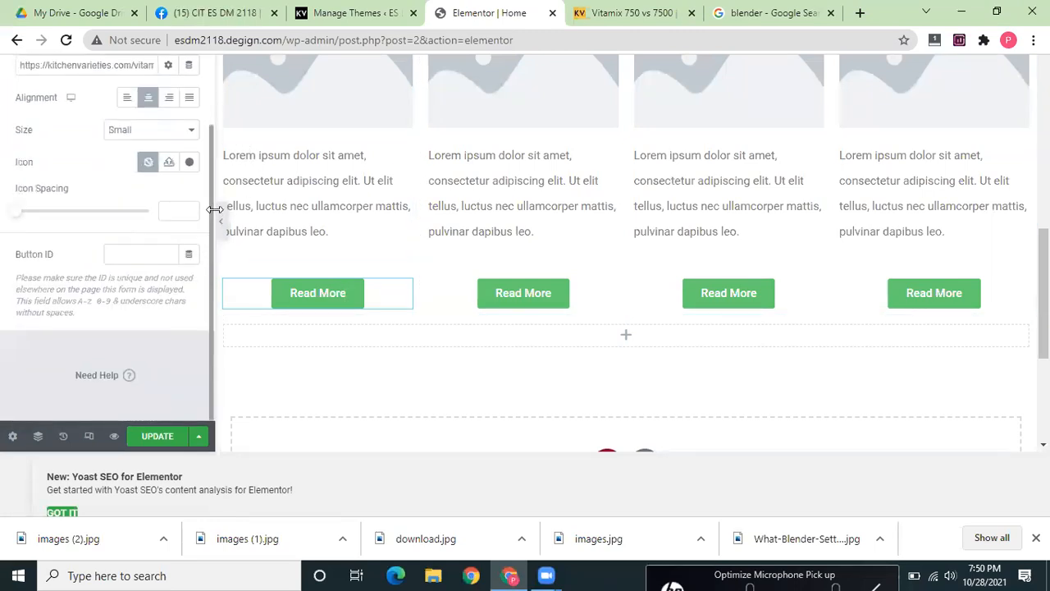
scroll(214, 209, "up", 3)
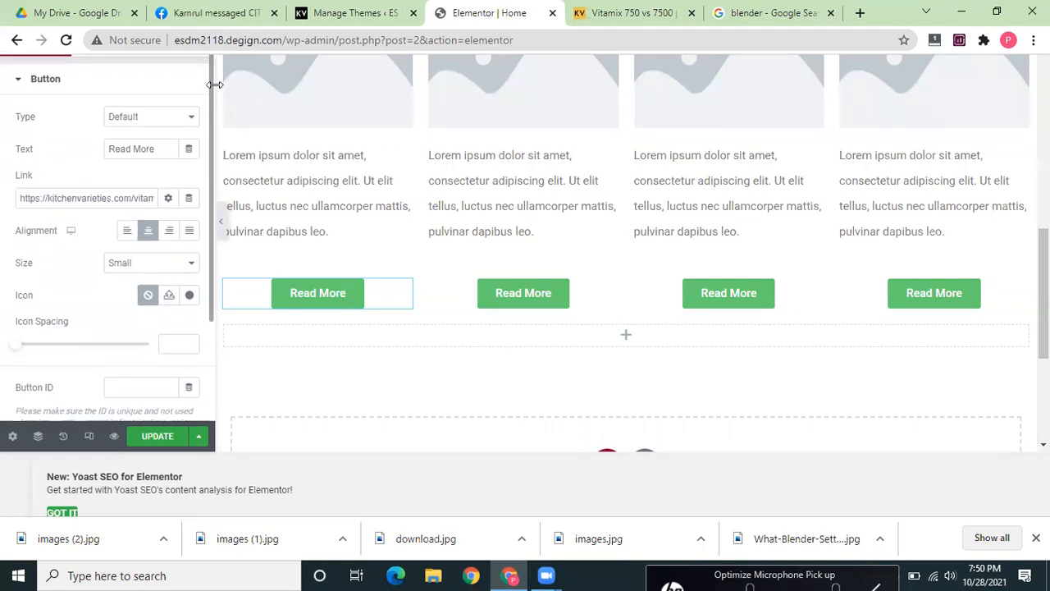
scroll(215, 90, "down", 1)
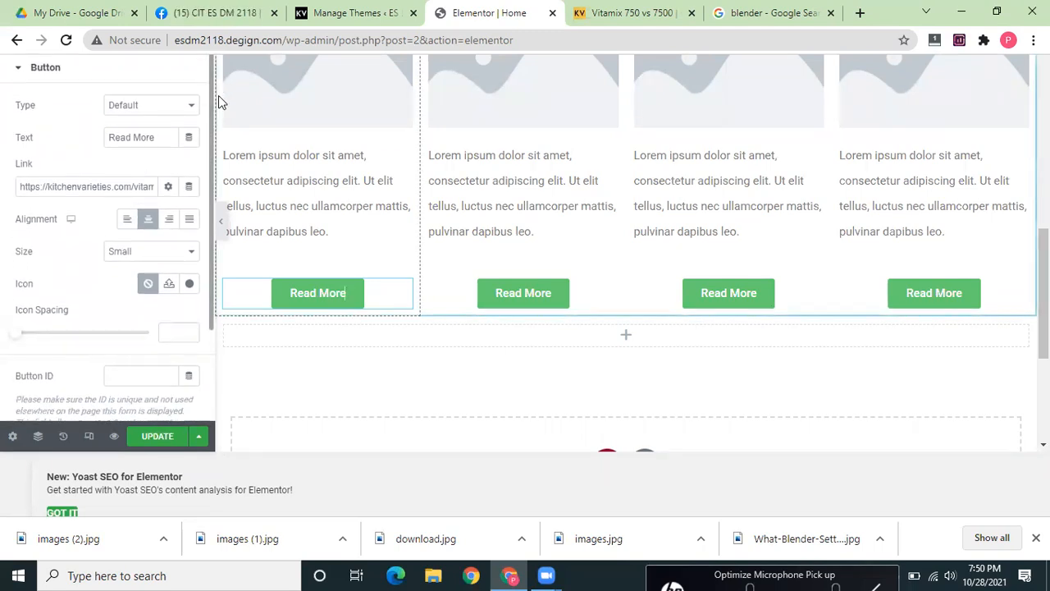
scroll(221, 223, "down", 3)
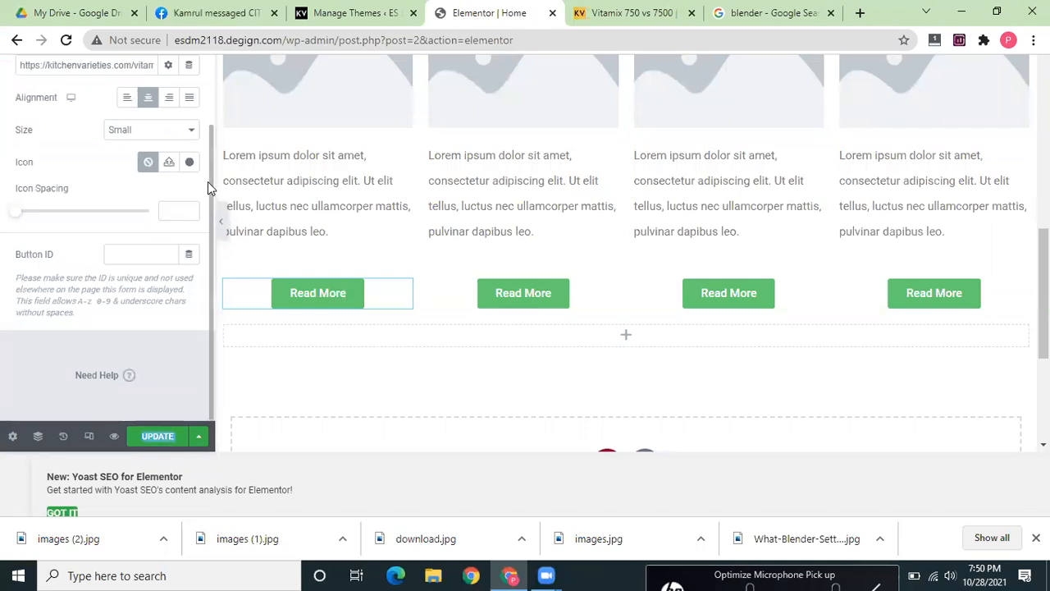
left_click_drag(211, 176, 212, 64)
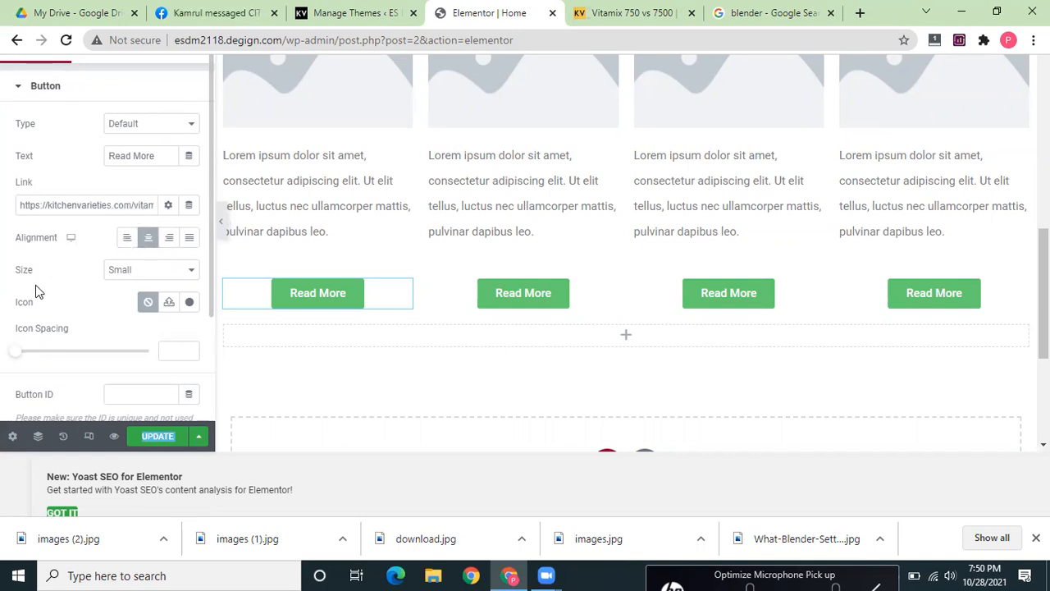
left_click(190, 304)
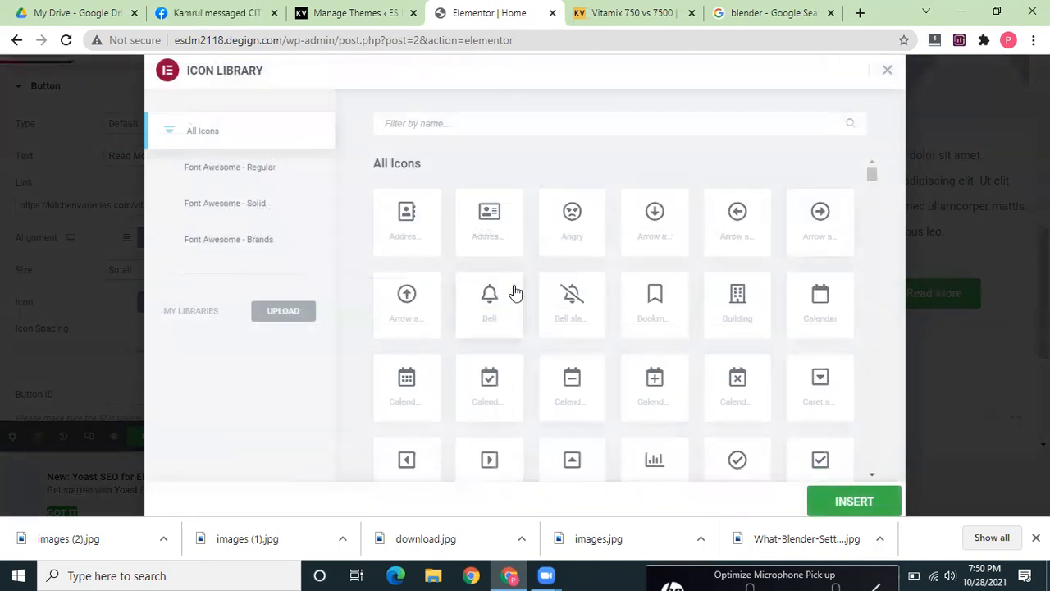
left_click(823, 216)
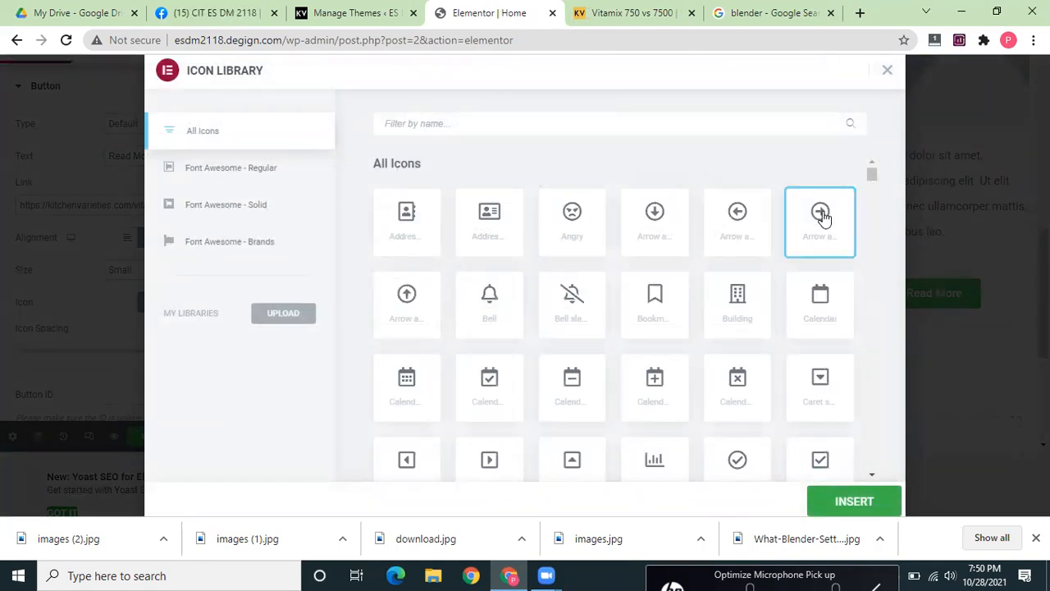
left_click(844, 504)
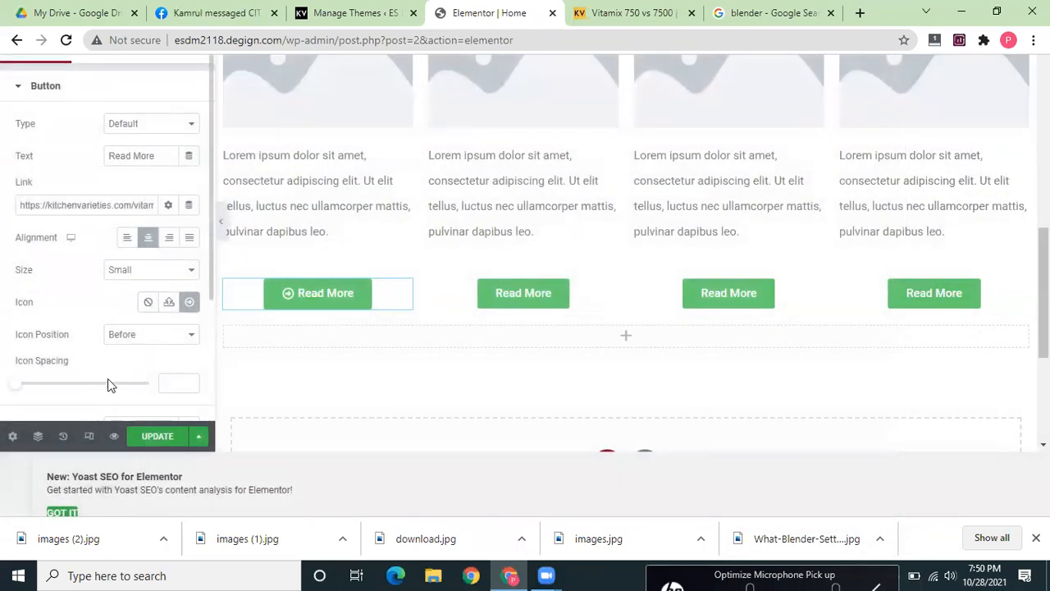
- Examine the link options and the remaining content settings of the first column's Read More button
left_click(167, 206)
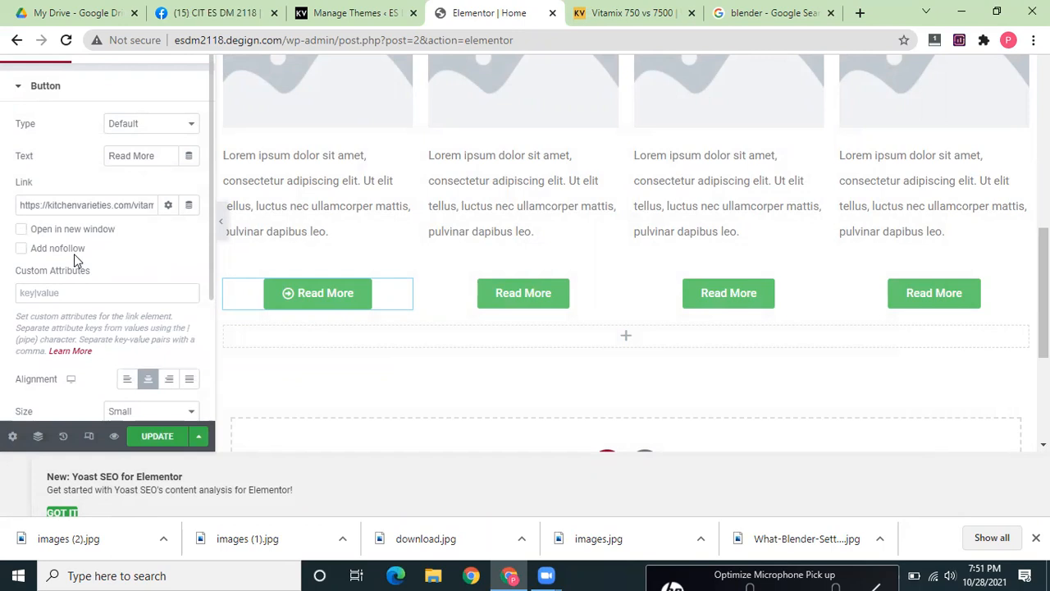
left_click(167, 207)
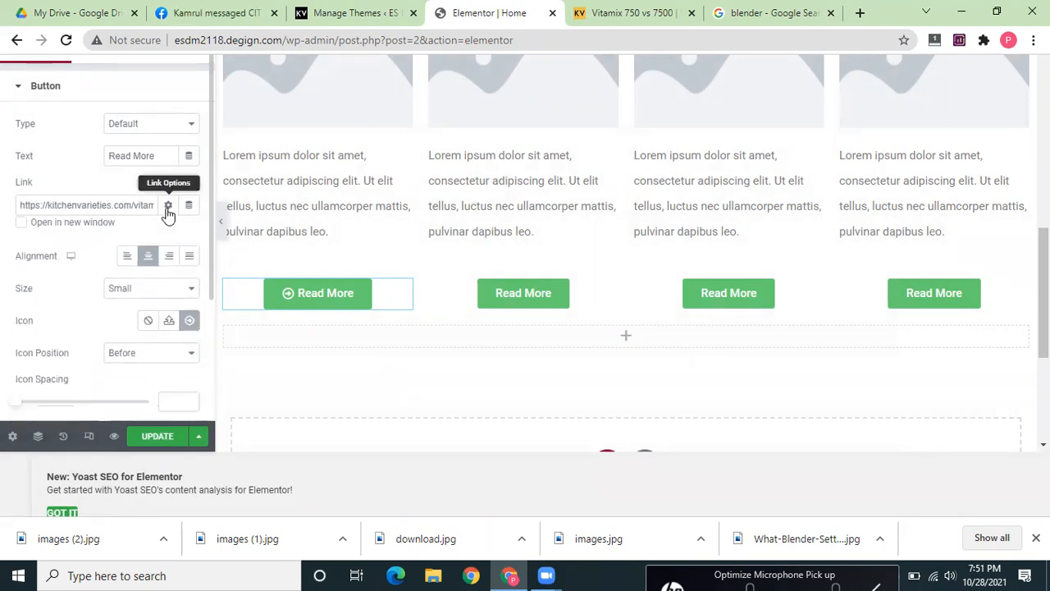
left_click_drag(212, 223, 204, 363)
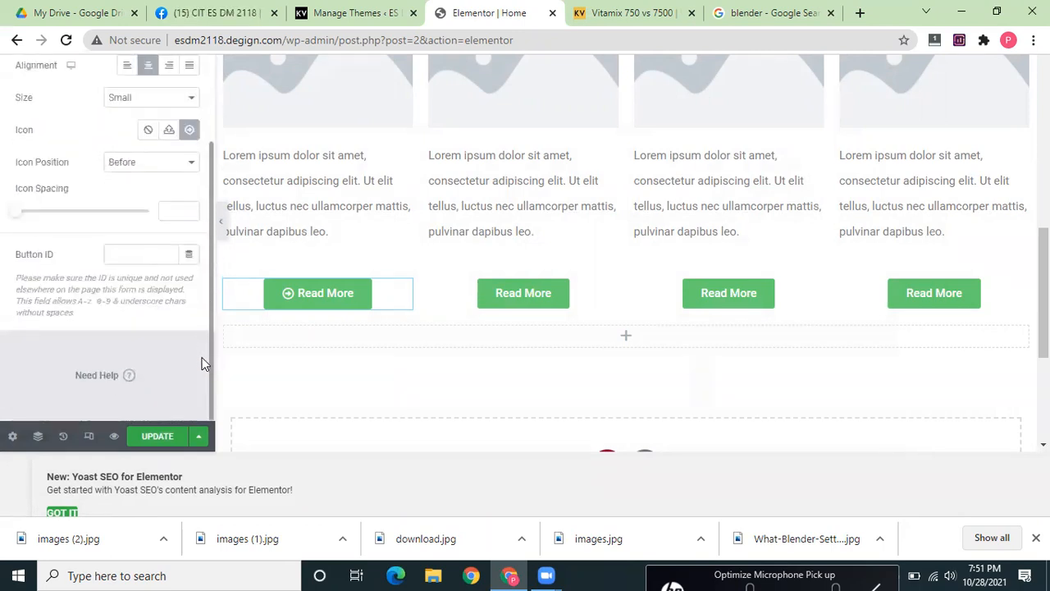
scroll(195, 148, "up", 2)
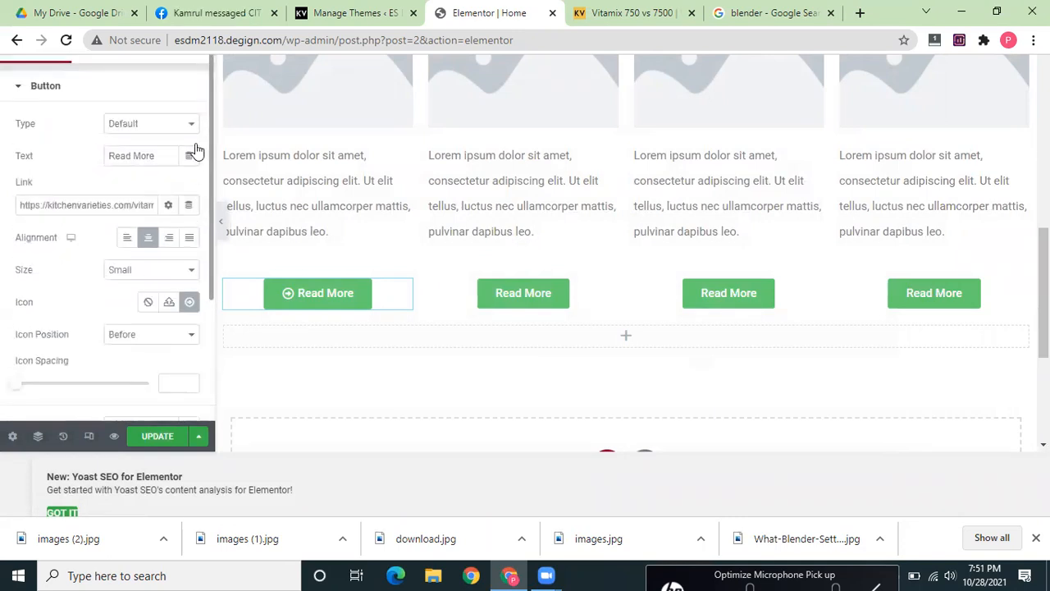
left_click(17, 87)
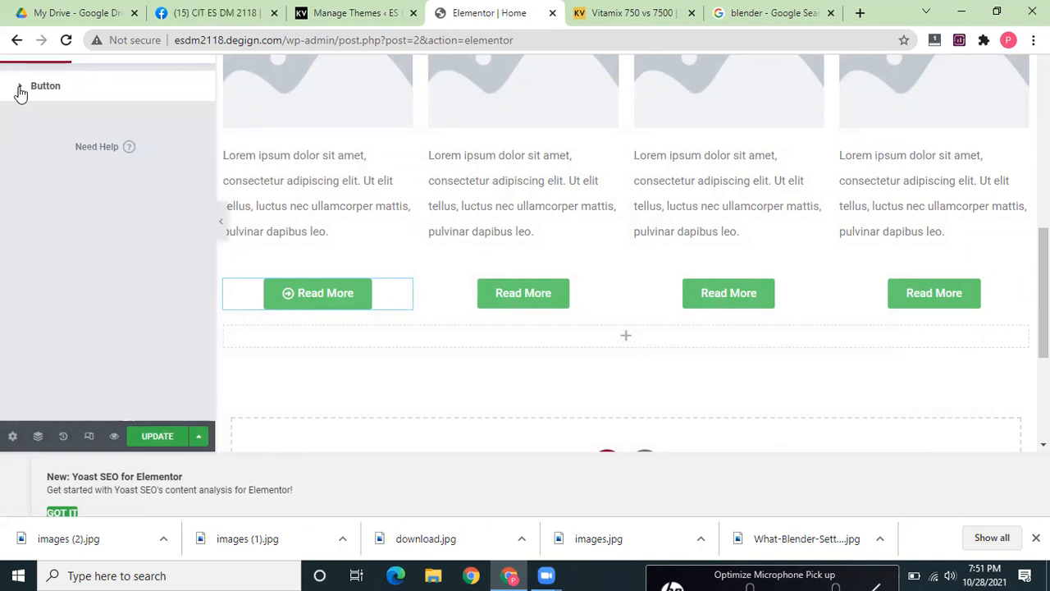
left_click(20, 87)
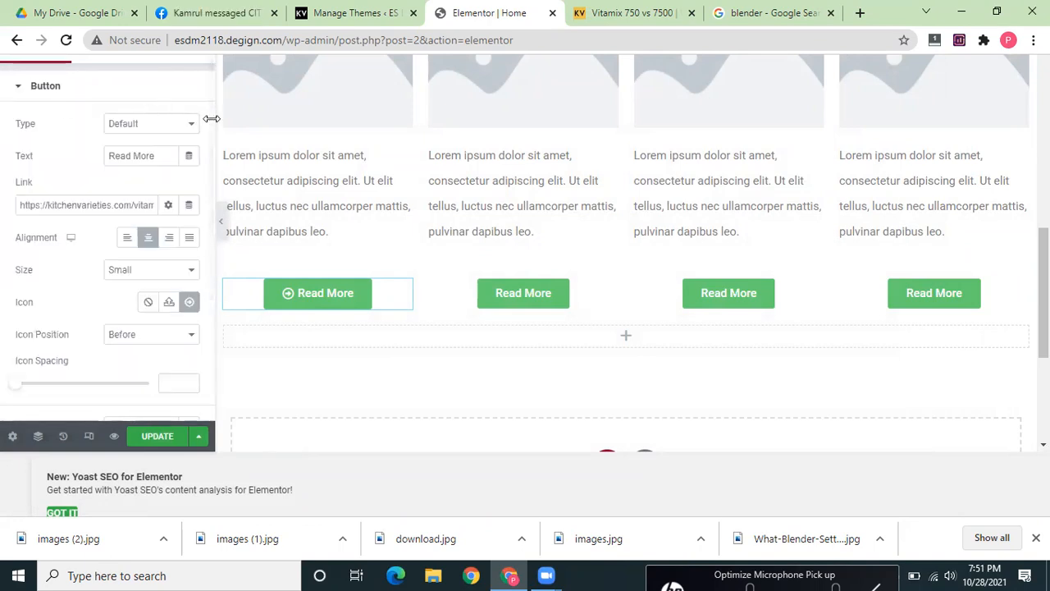
scroll(209, 126, "down", 3)
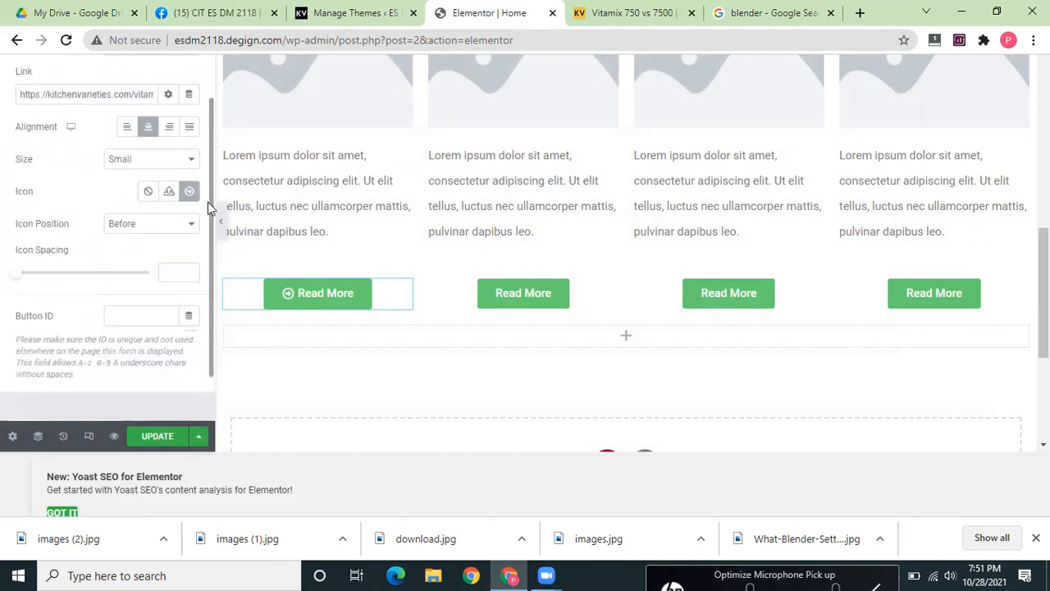
scroll(208, 216, "down", 1)
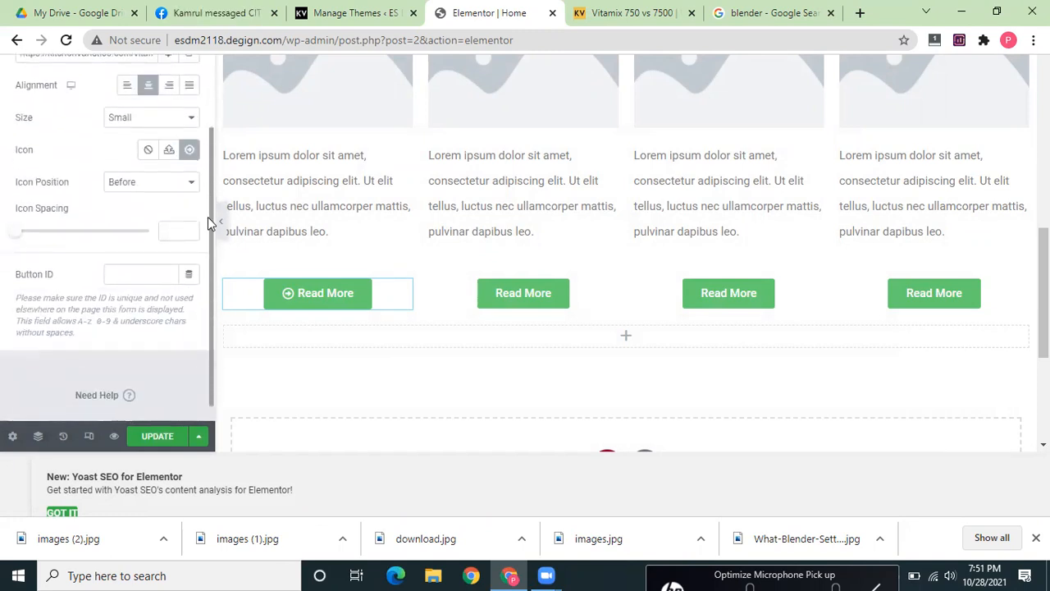
scroll(207, 217, "up", 3)
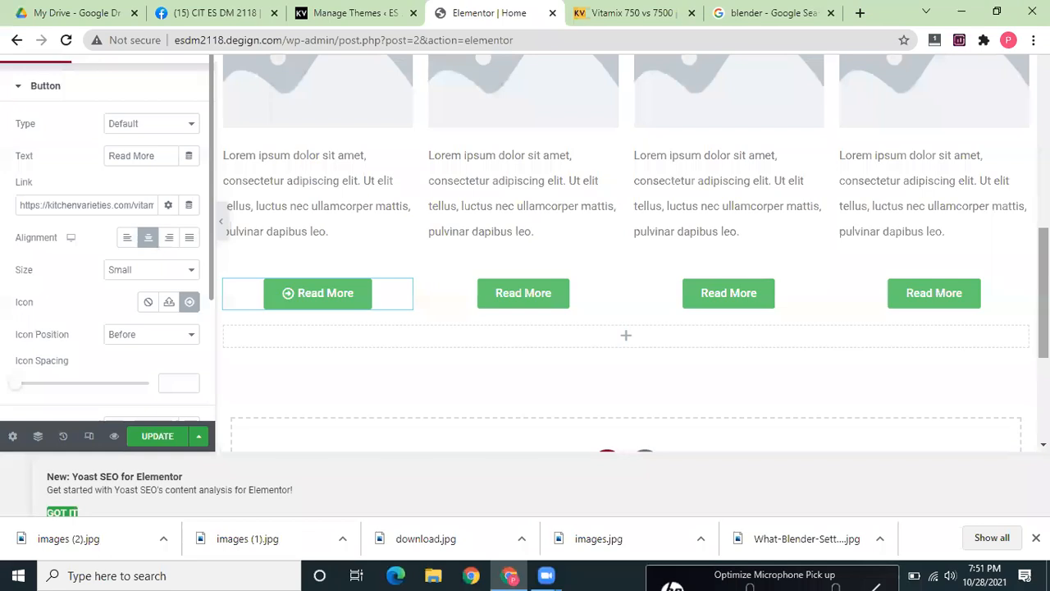
- Replace the first column's placeholder image with the black blender picture images.jpg from the media library
scroll(626, 252, "up", 6)
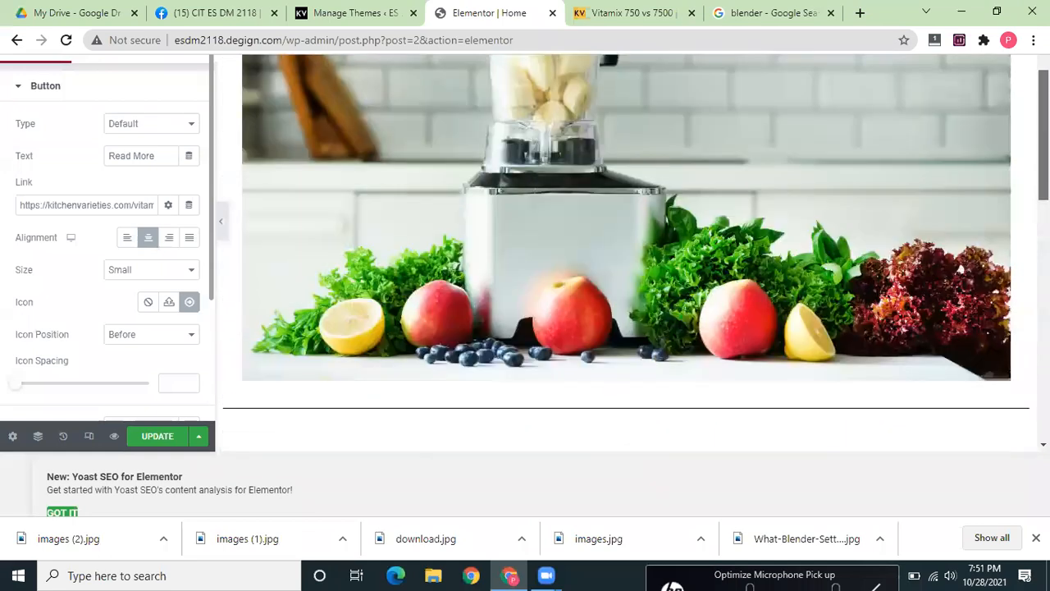
scroll(626, 253, "up", 3)
scroll(272, 195, "down", 10)
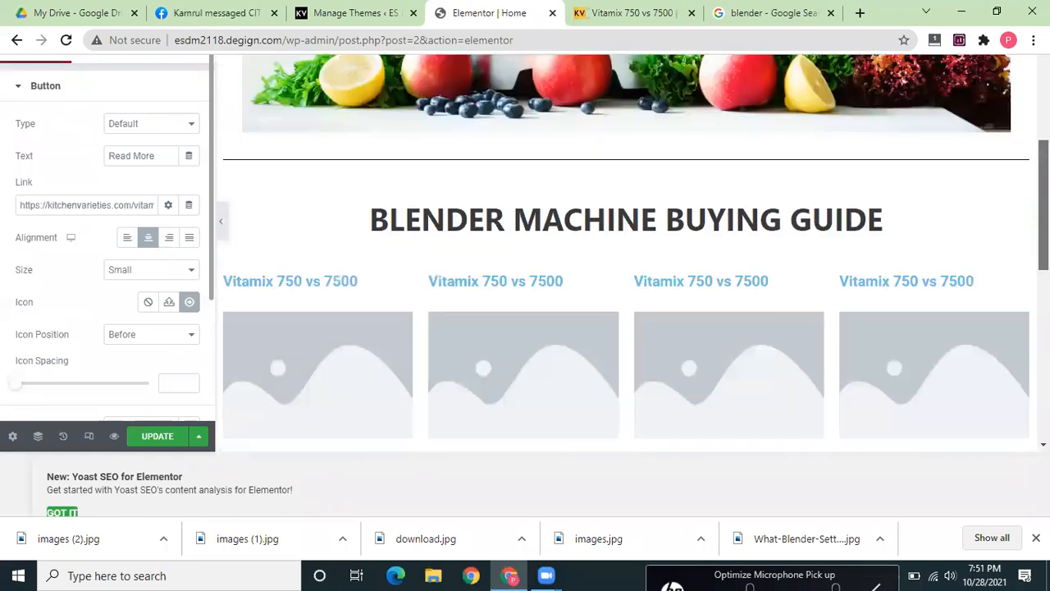
scroll(273, 195, "up", 1)
scroll(272, 195, "down", 1)
left_click(274, 195)
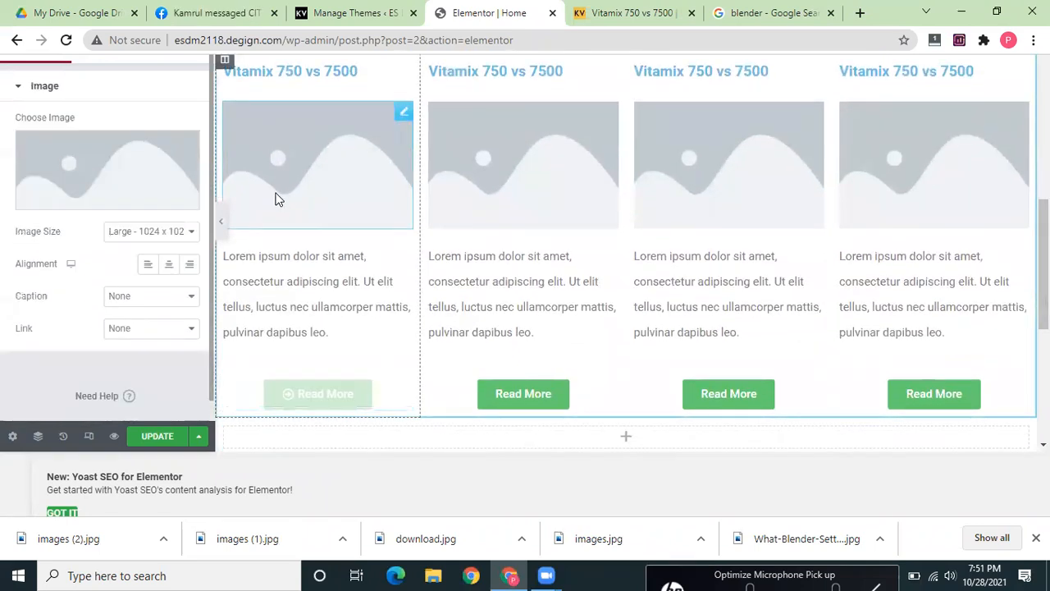
left_click(68, 182)
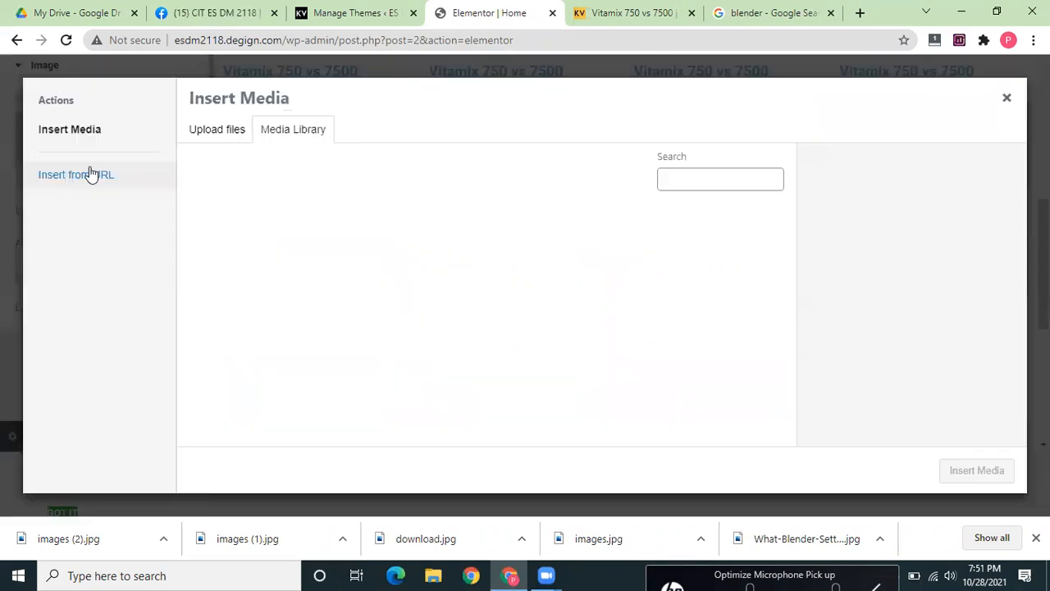
left_click(257, 277)
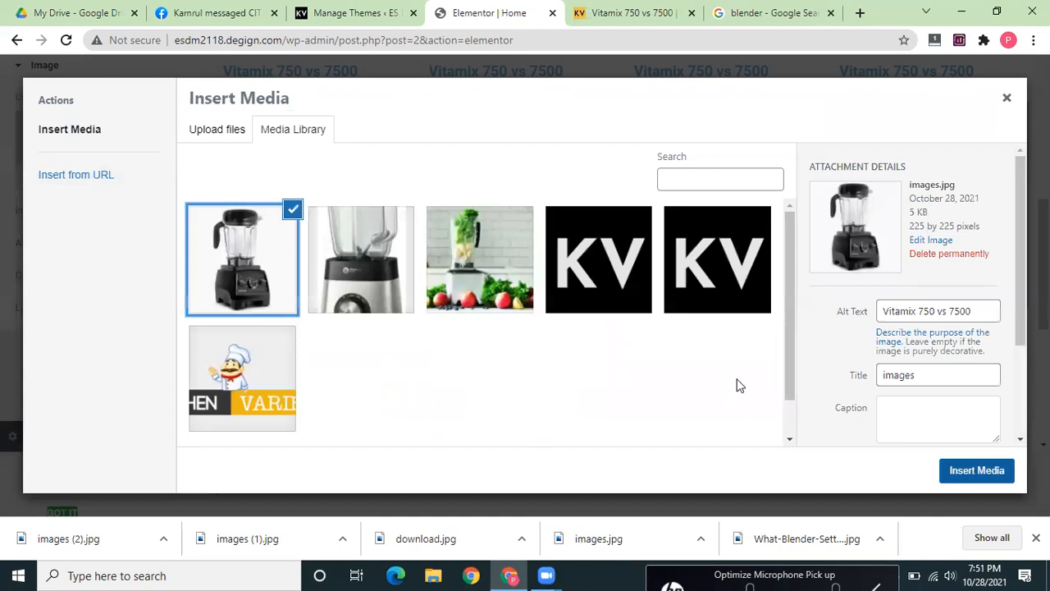
left_click(992, 471)
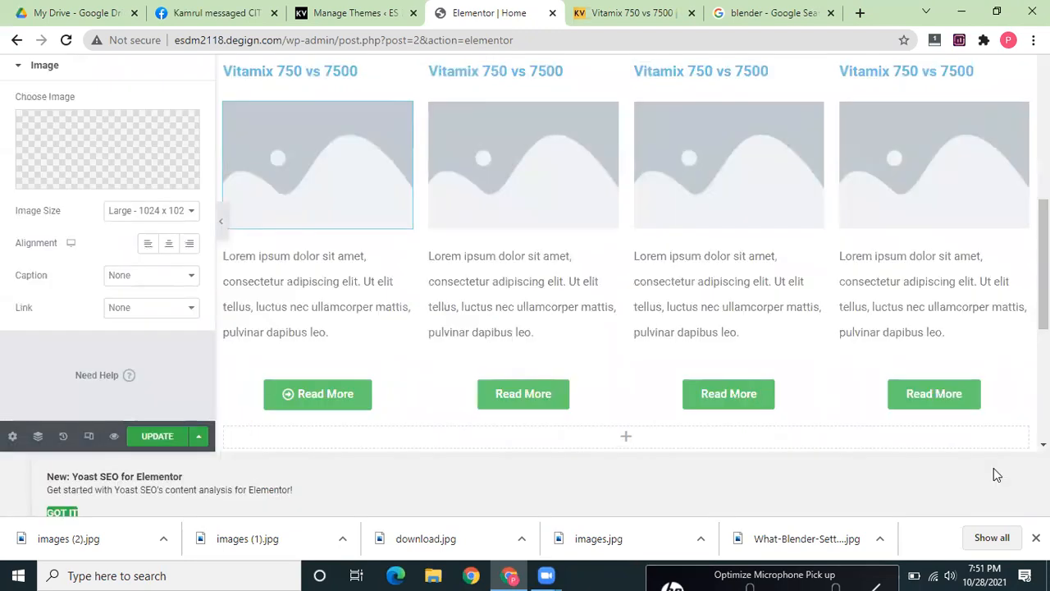
- Insert the same black blender picture, images.jpg, in place of the second column's placeholder image
left_click(566, 207)
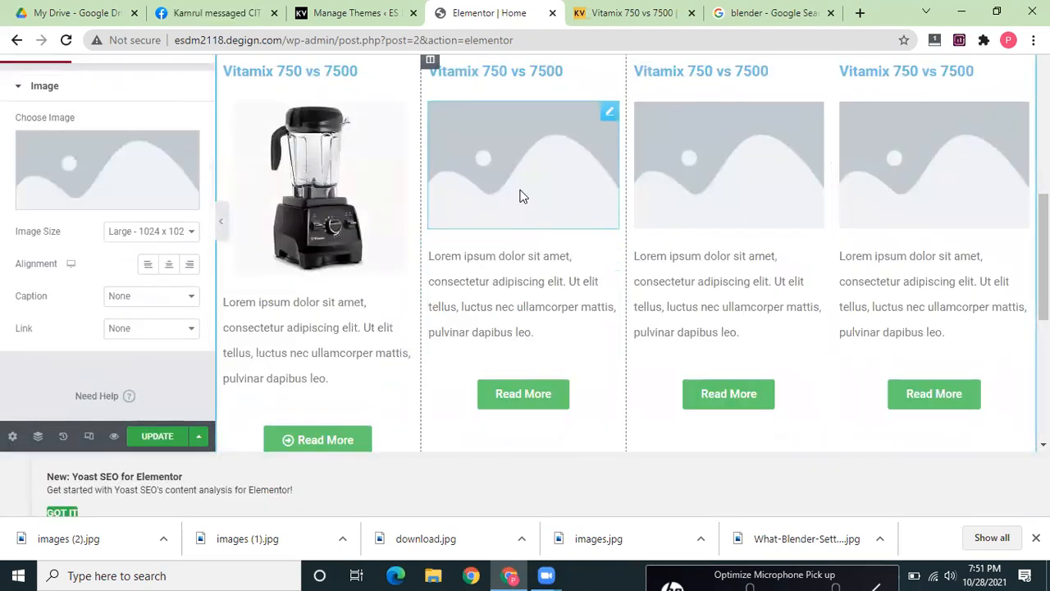
left_click(103, 195)
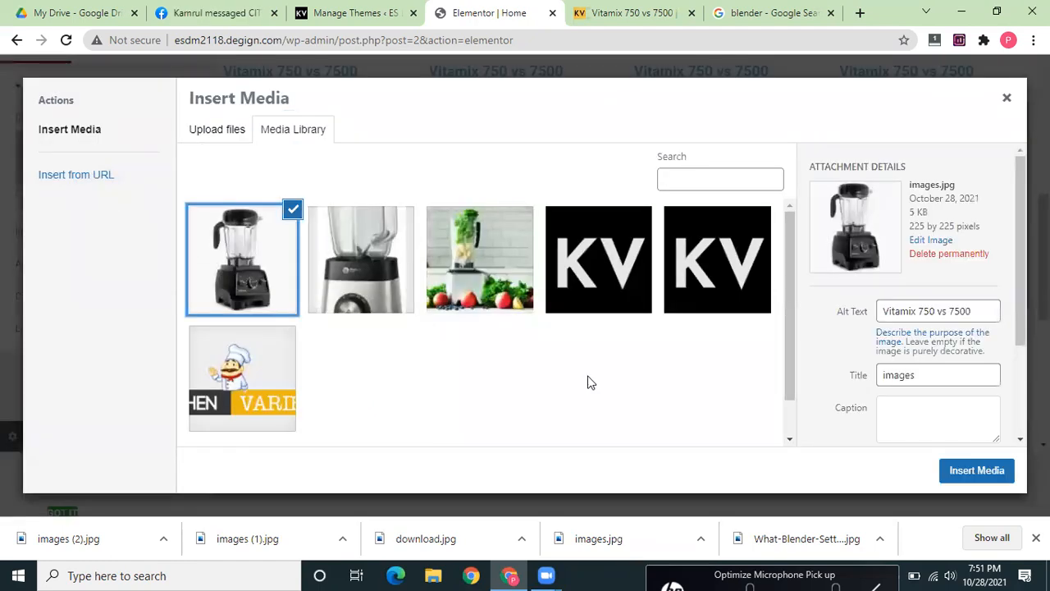
left_click(991, 471)
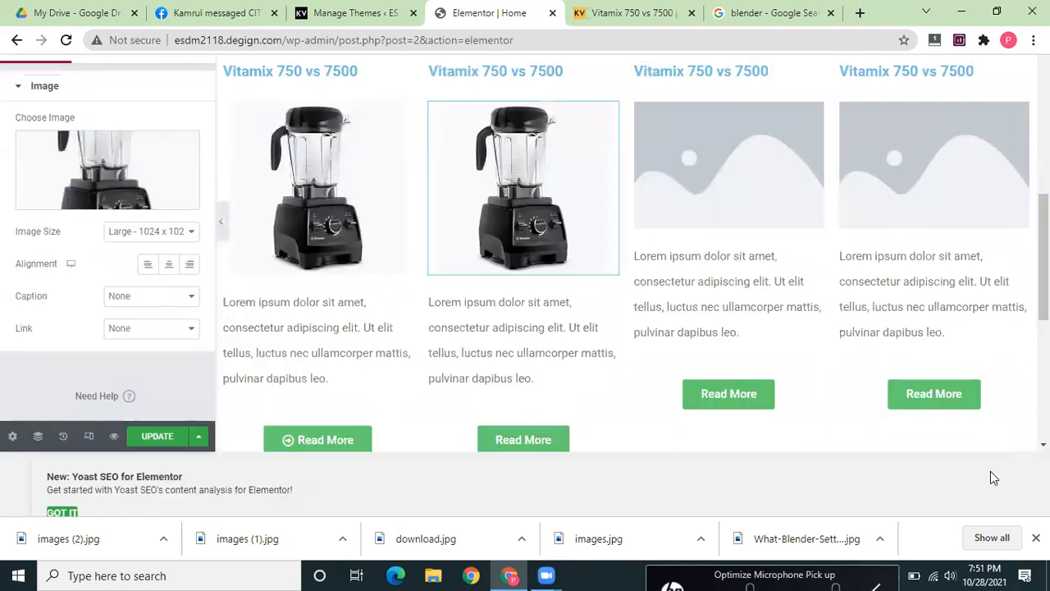
- Replace the third column's placeholder image with the black blender picture images.jpg from the media library
left_click(717, 198)
left_click(102, 200)
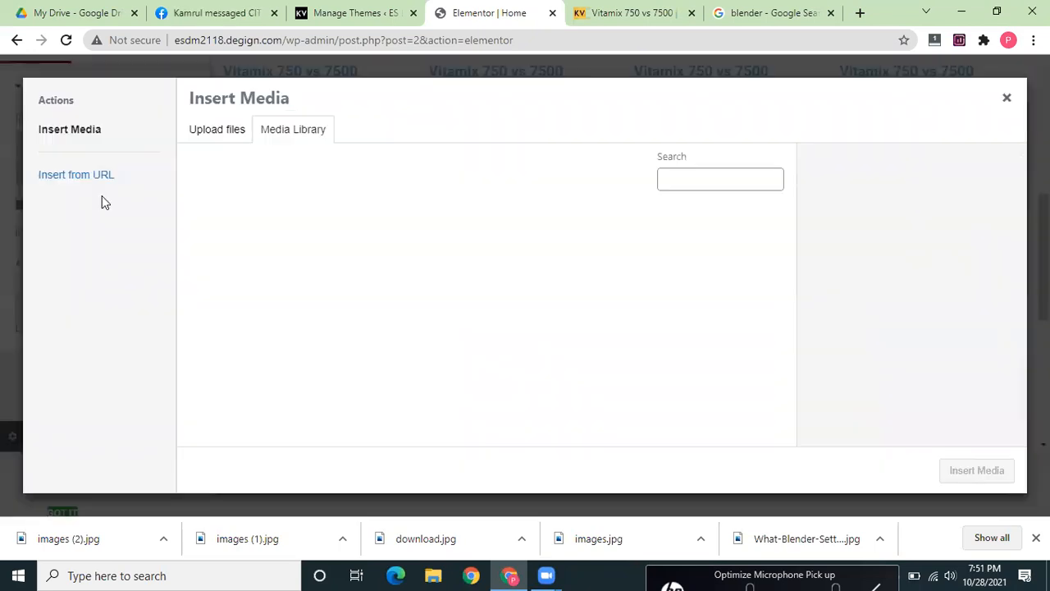
left_click(257, 266)
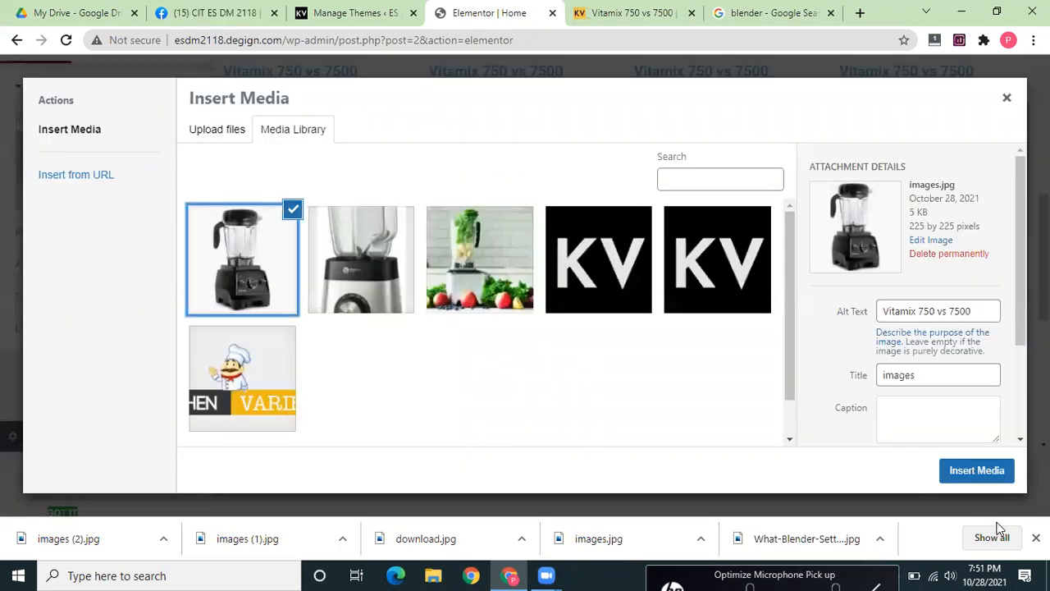
left_click(978, 473)
- Fill the fourth column's image placeholder with the same black blender picture, images.jpg
left_click(964, 223)
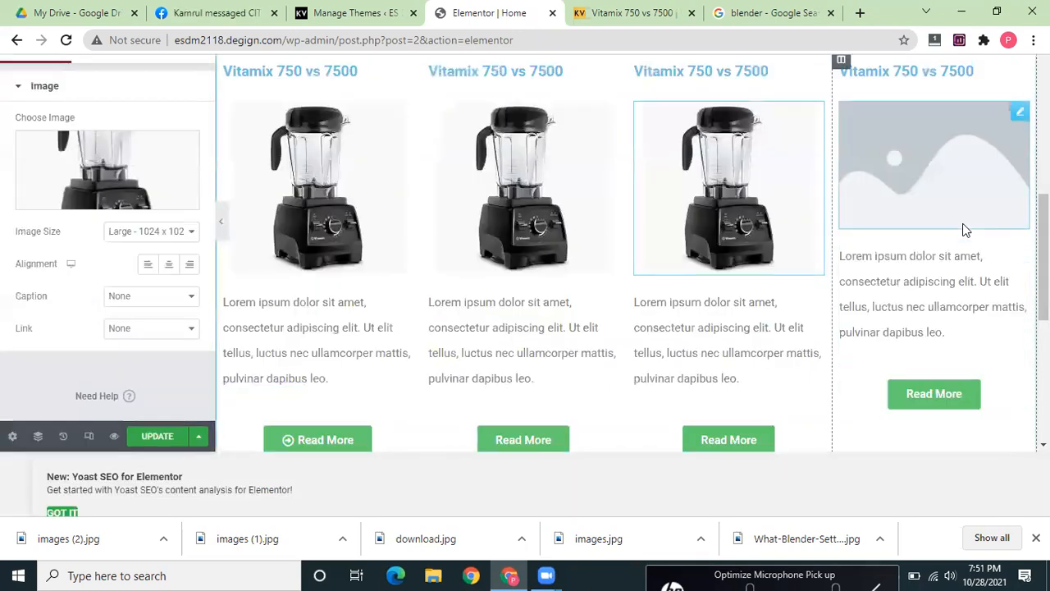
left_click(69, 200)
left_click(284, 257)
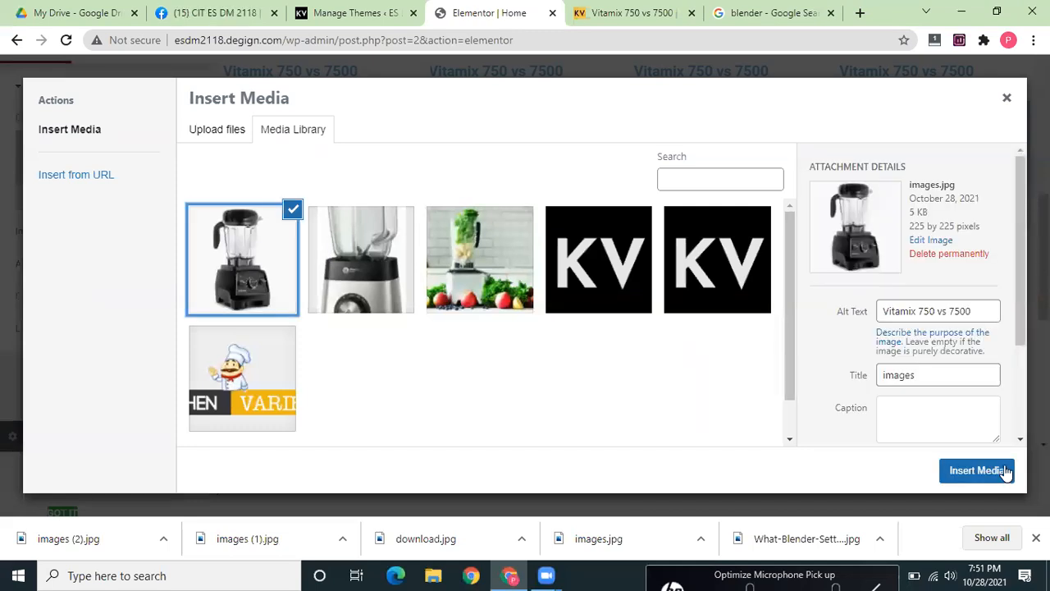
left_click(975, 471)
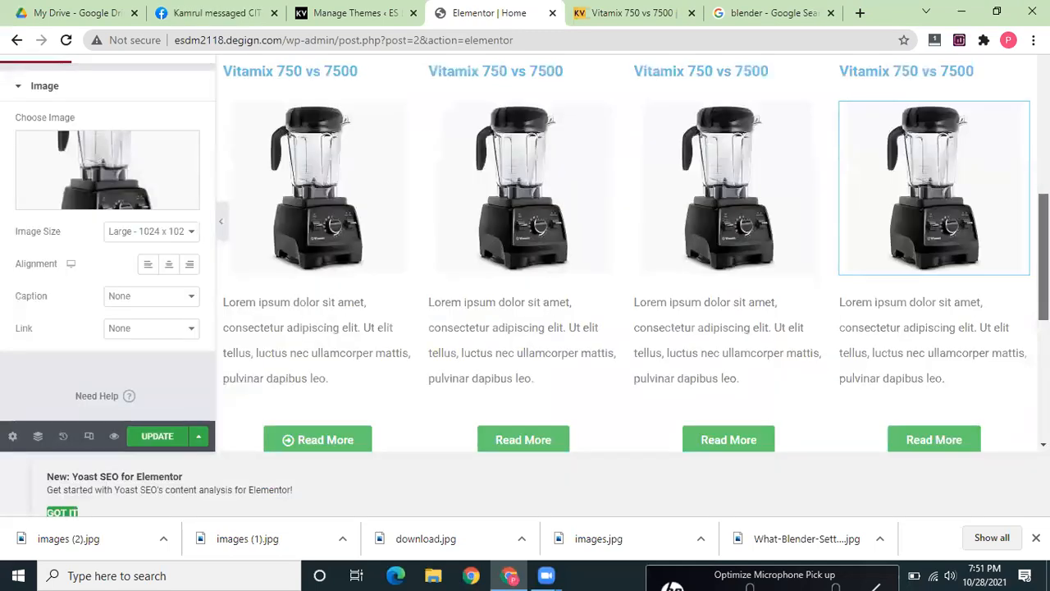
- Review the homepage layout in the editor, from the header and banner through the four blender columns to the footer
scroll(626, 254, "up", 3)
scroll(626, 255, "down", 2)
scroll(626, 254, "up", 1)
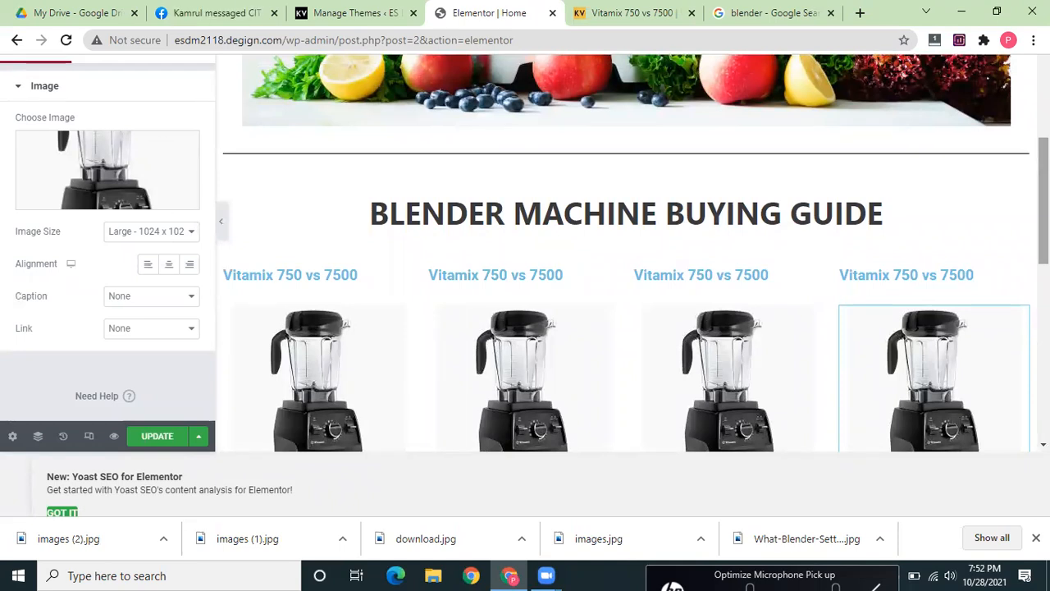
scroll(626, 252, "down", 6)
scroll(626, 253, "up", 2)
scroll(632, 254, "up", 2)
scroll(632, 253, "down", 1)
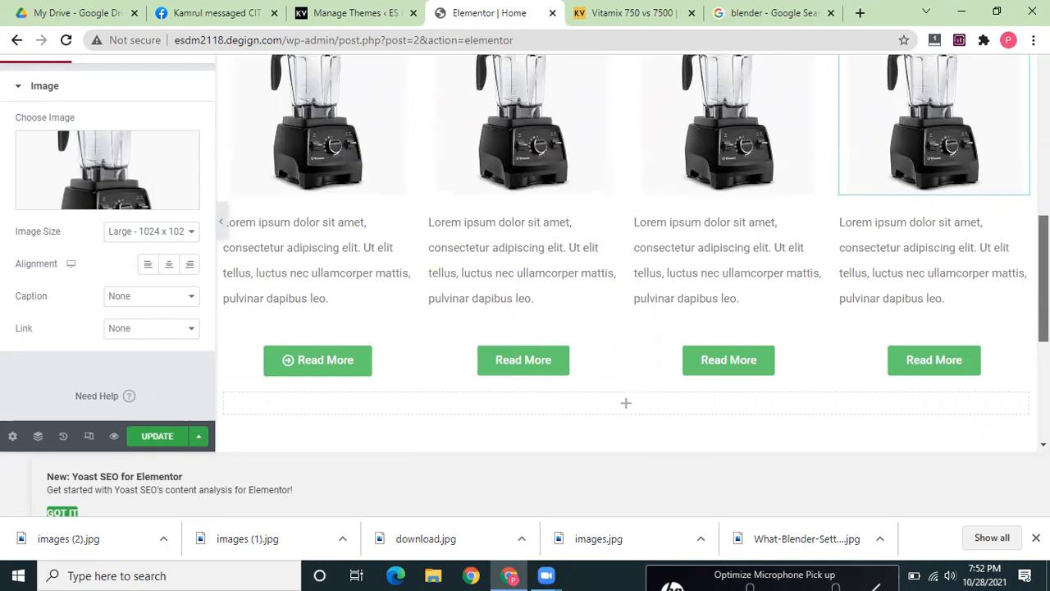
scroll(626, 253, "down", 3)
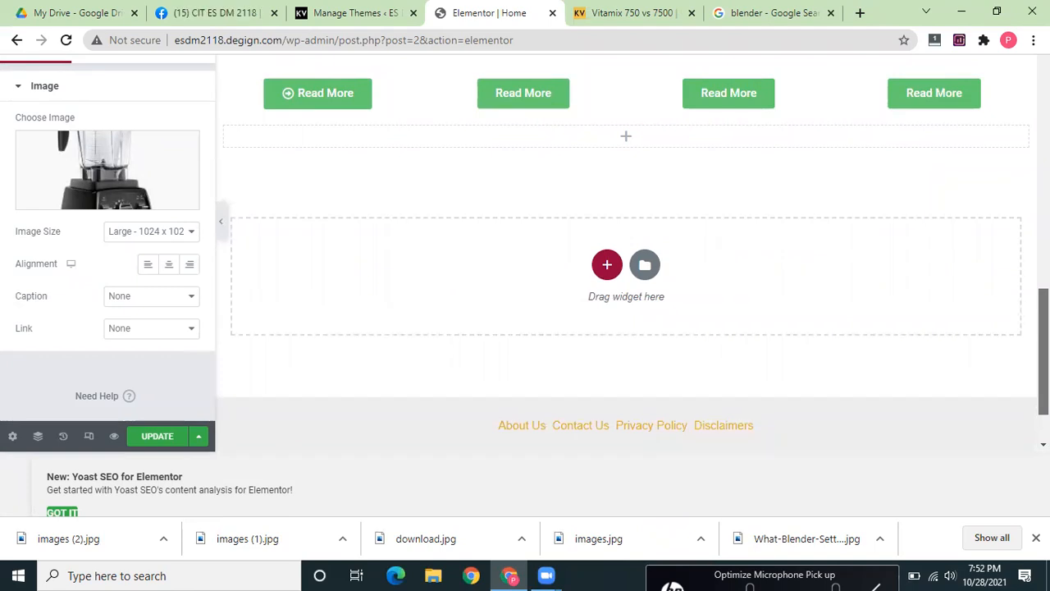
scroll(626, 253, "up", 7)
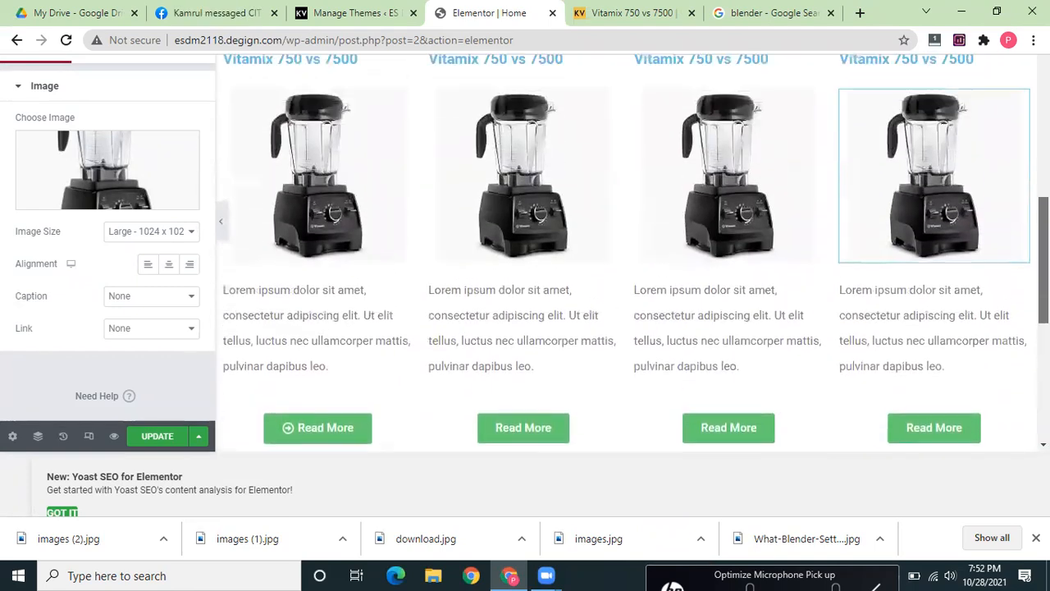
scroll(626, 253, "up", 5)
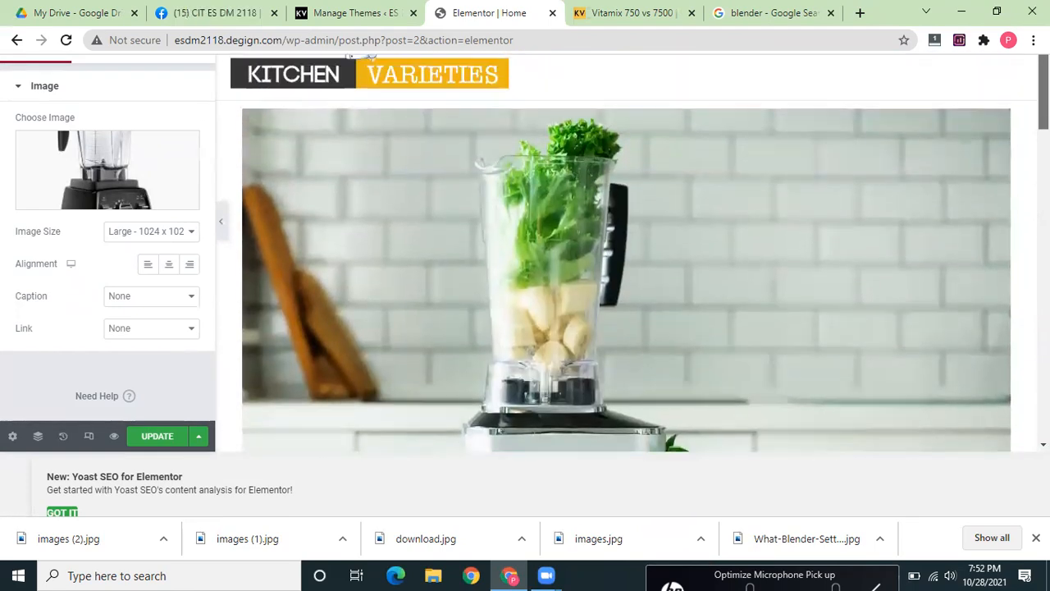
mouse_move(1043, 91)
left_mouse_down()
mouse_move(1044, 106)
mouse_move(1044, 89)
left_mouse_up()
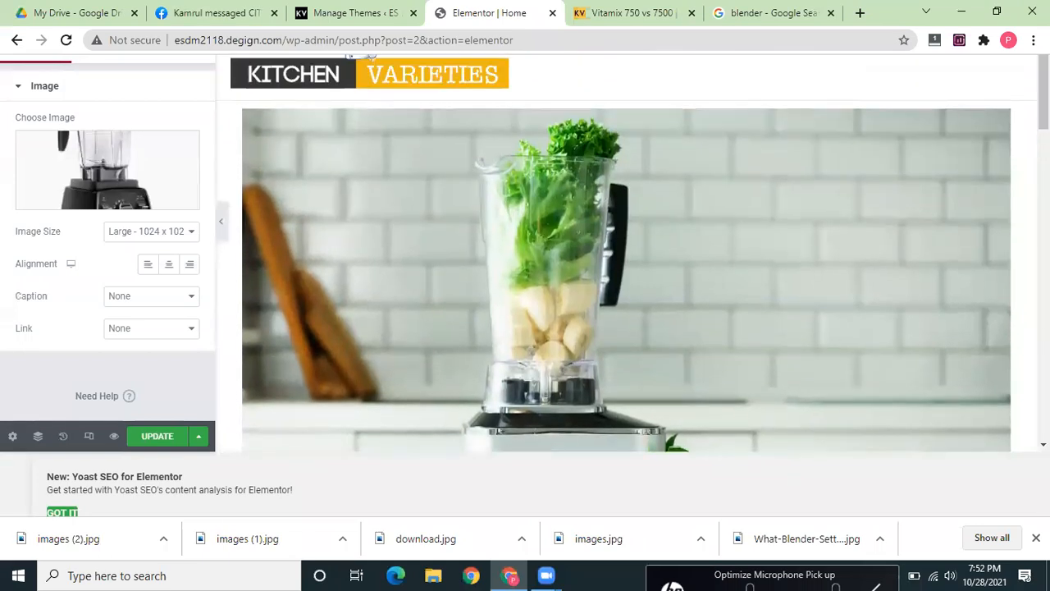
- Update the homepage and load the live site esdm2118.degign.com in the browser tab holding the Vitamix 750 vs 7500 article
left_click(156, 437)
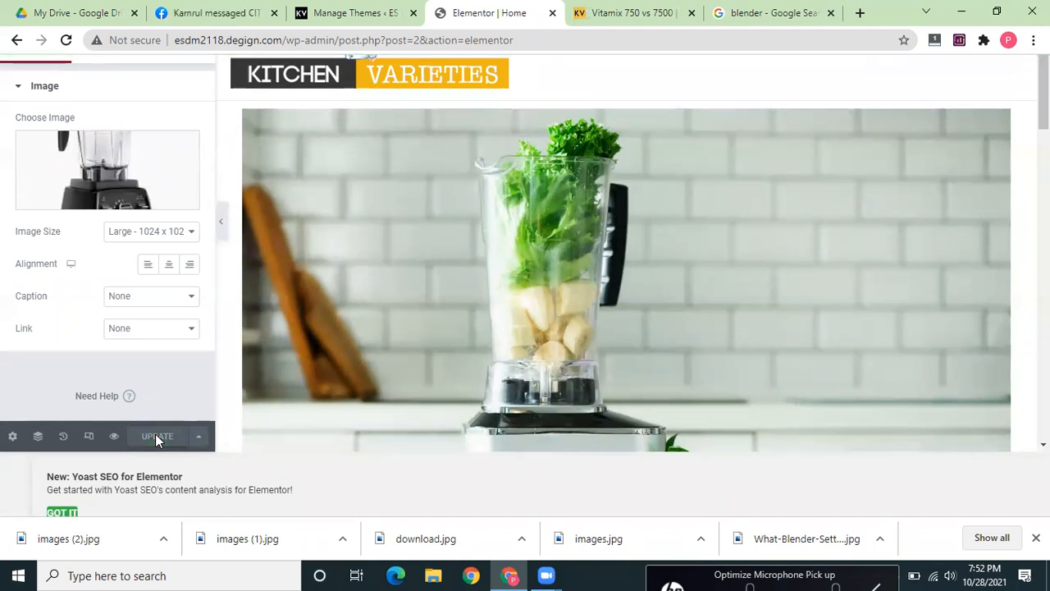
left_click(581, 10)
left_click(481, 9)
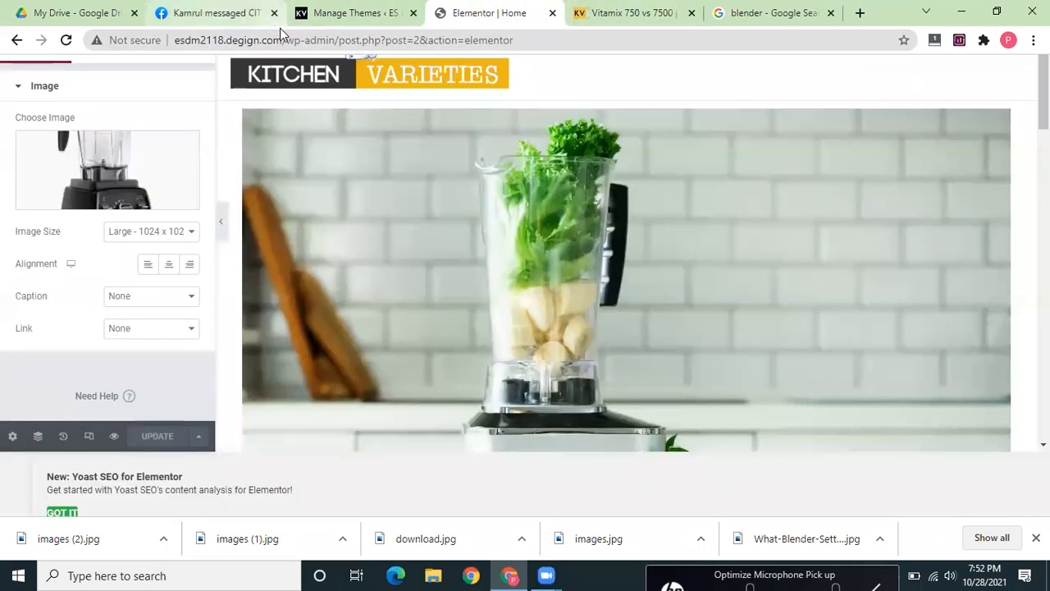
left_click_drag(286, 40, 70, 44)
key("ctrl+c")
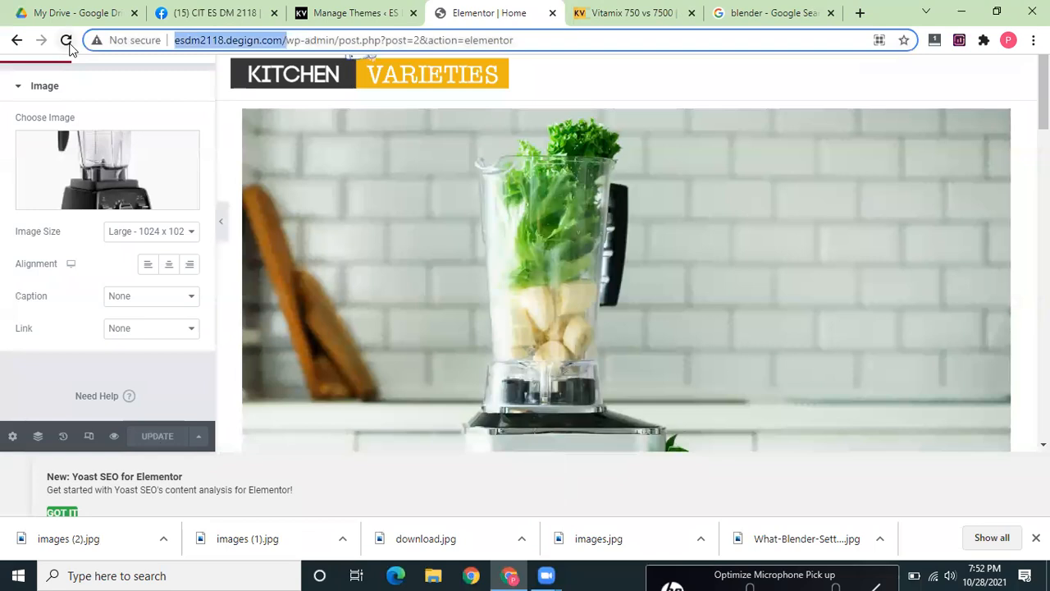
left_click(673, 7)
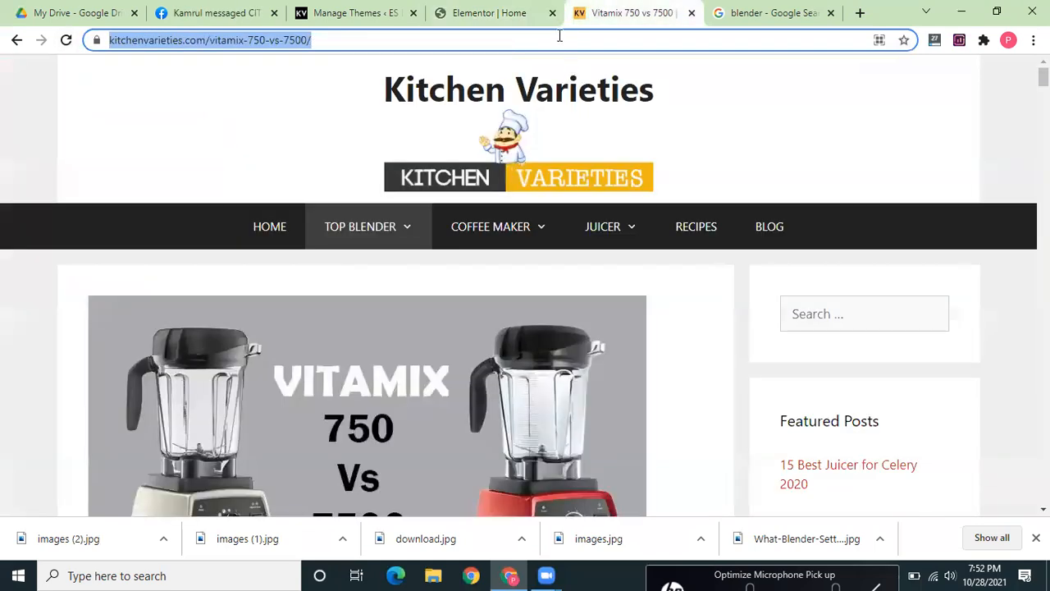
left_click(560, 37)
key("ctrl+v")
key("Return")
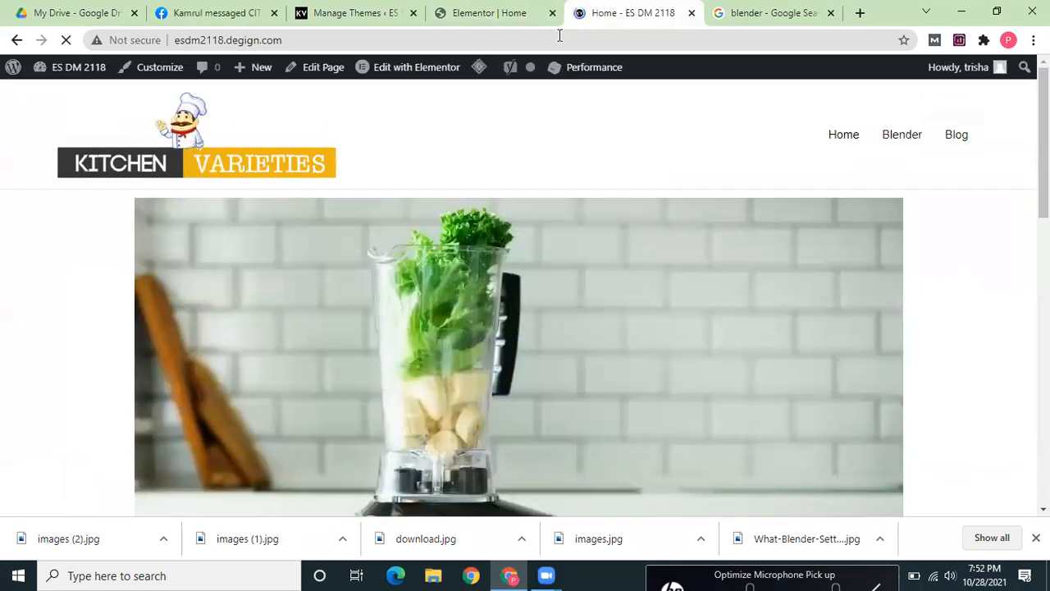
- Examine the published homepage's banner, buying guide columns, Read More buttons and footer
scroll(519, 296, "down", 10)
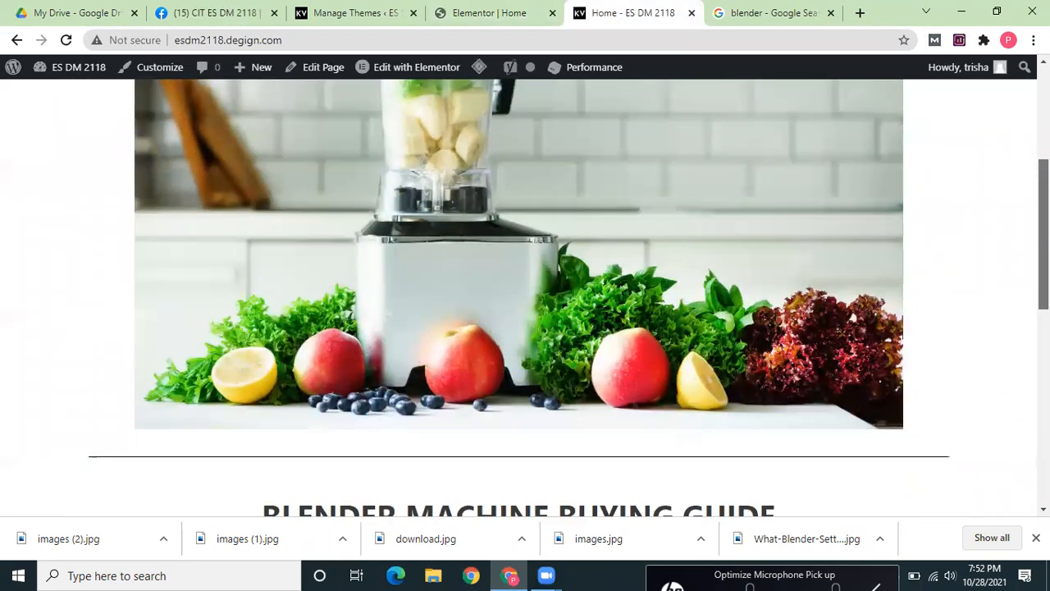
scroll(519, 295, "down", 3)
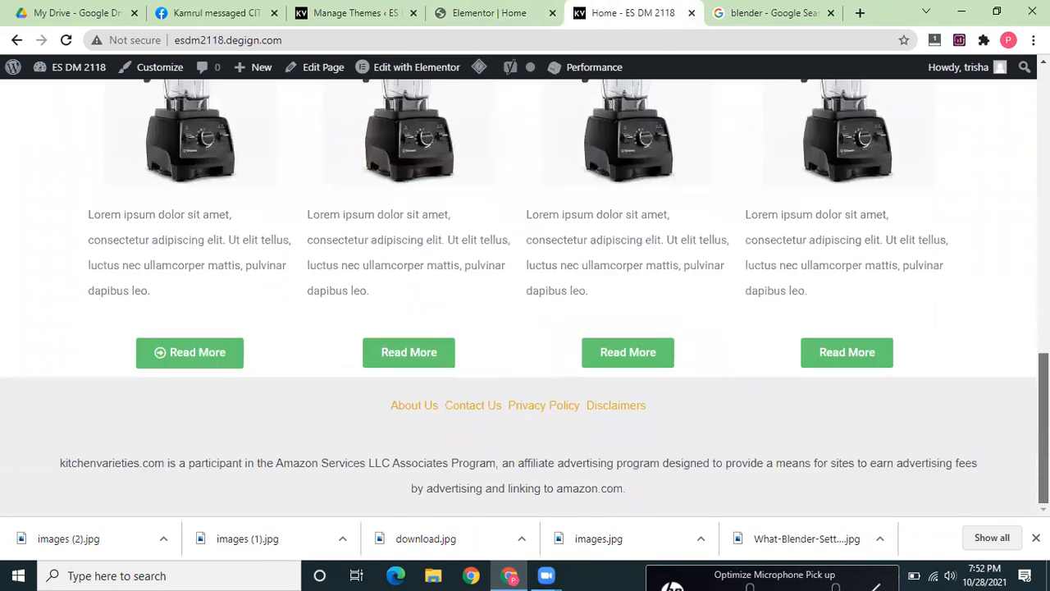
scroll(519, 295, "up", 7)
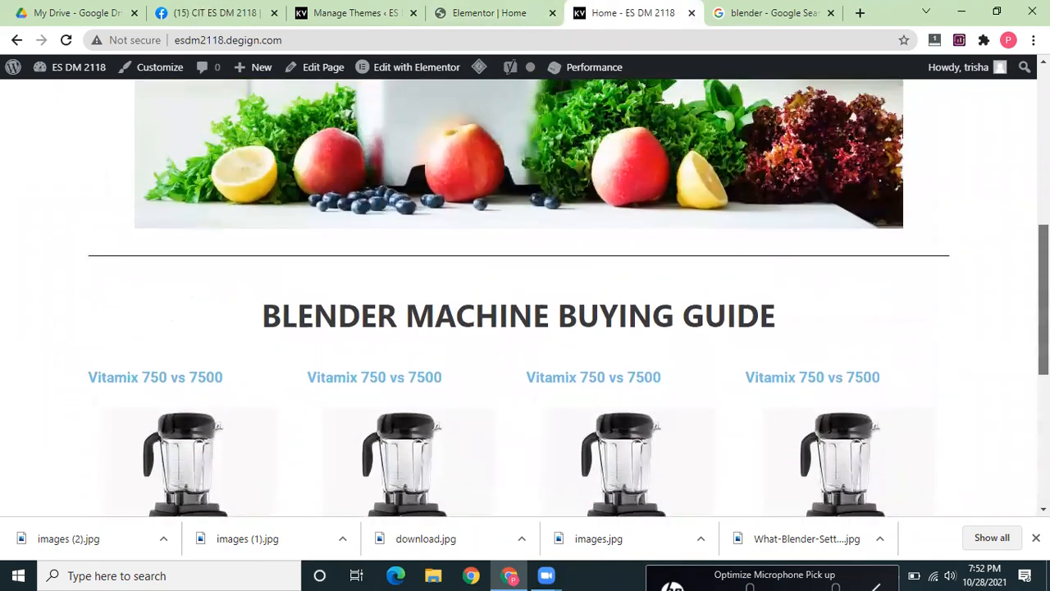
scroll(525, 296, "up", 5)
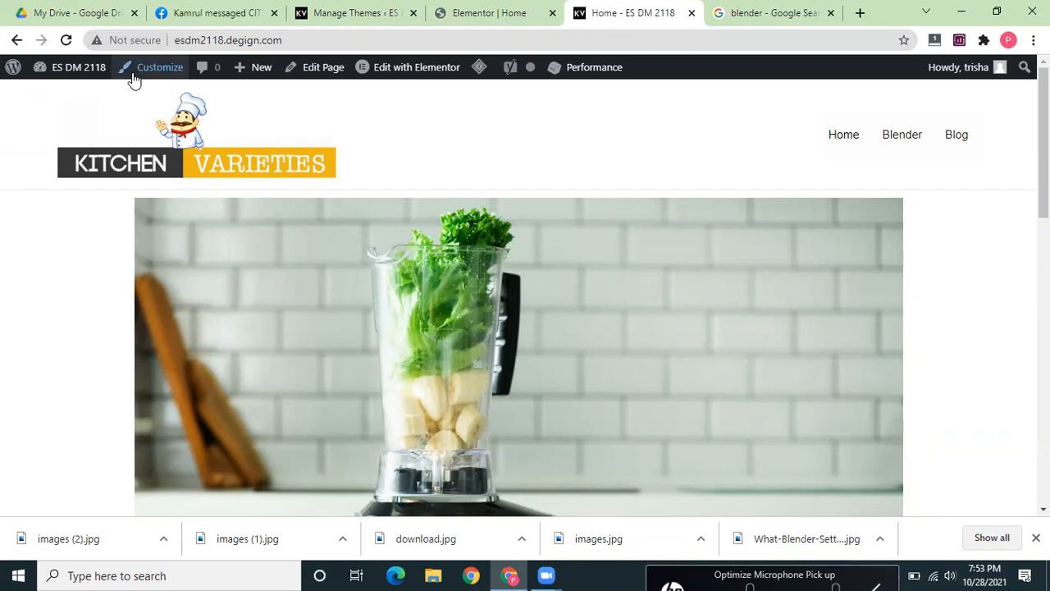
mouse_move(1043, 156)
left_mouse_down()
mouse_move(1044, 404)
mouse_move(1044, 168)
left_mouse_up()
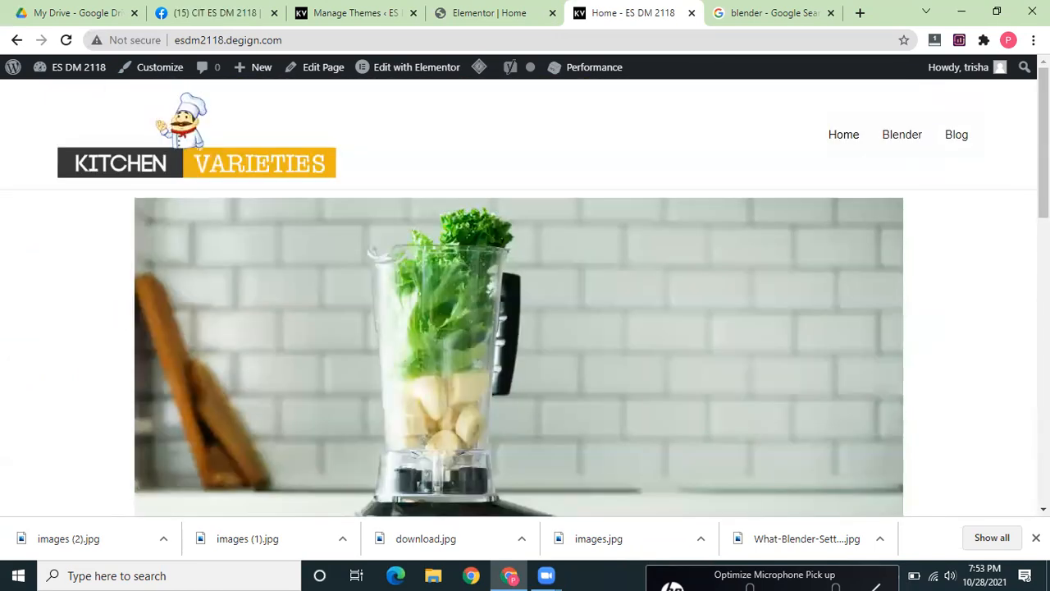